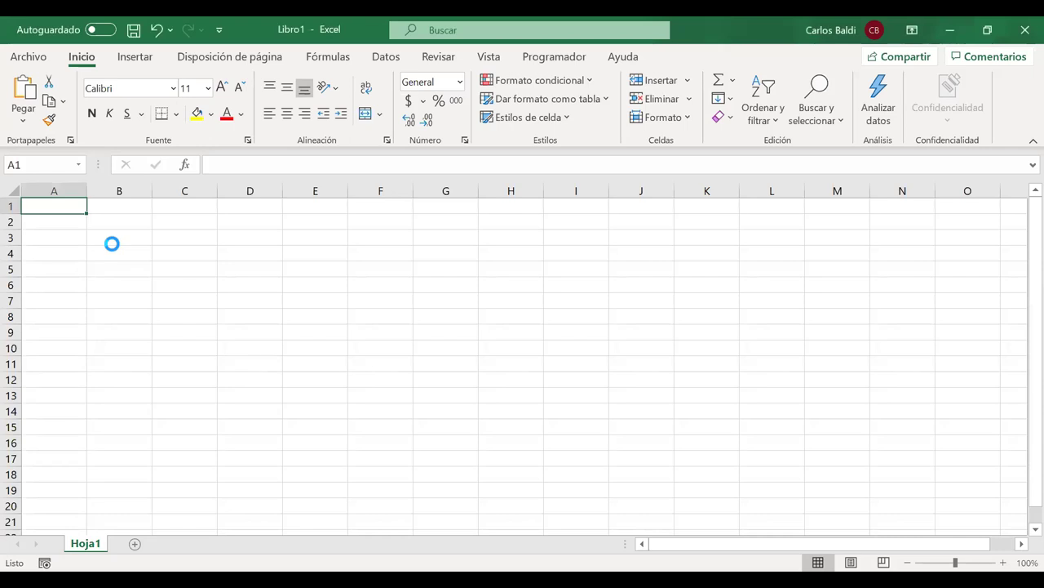
Paste the component failure table at A1, and fit the widths of columns A and C and the height of row 1
key("ctrl+v")
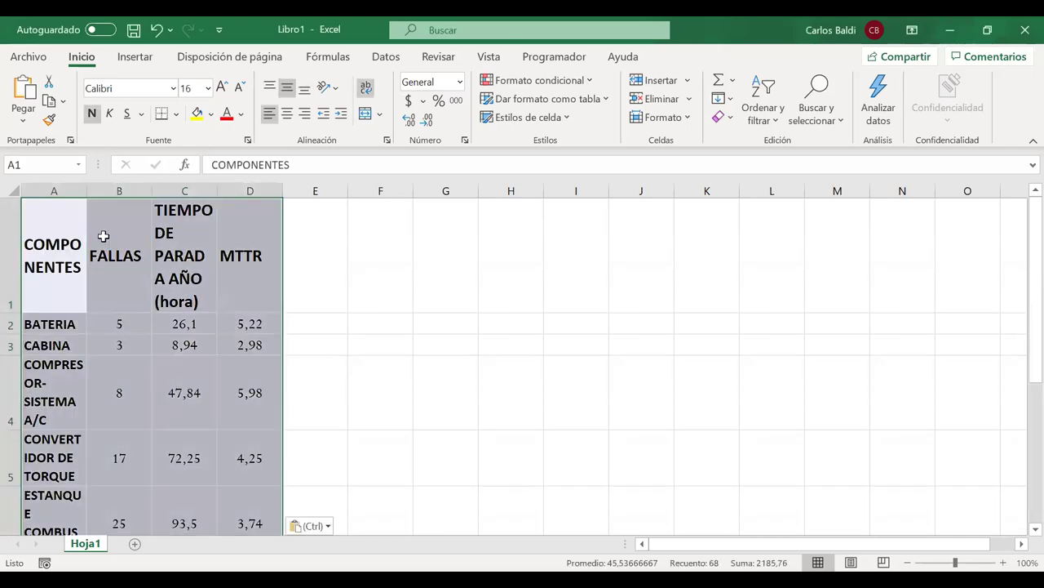
double_click(88, 194)
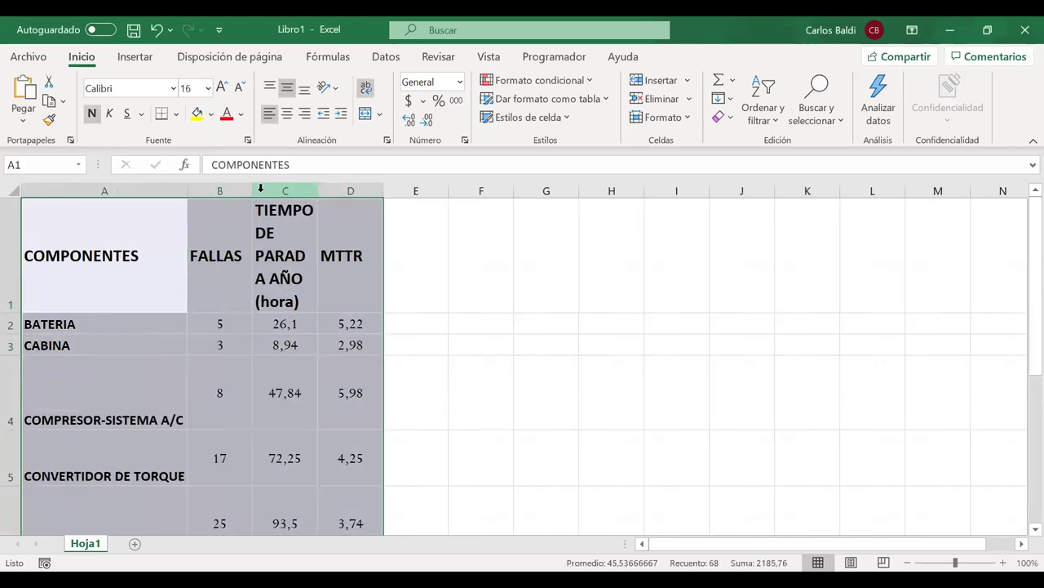
double_click(320, 192)
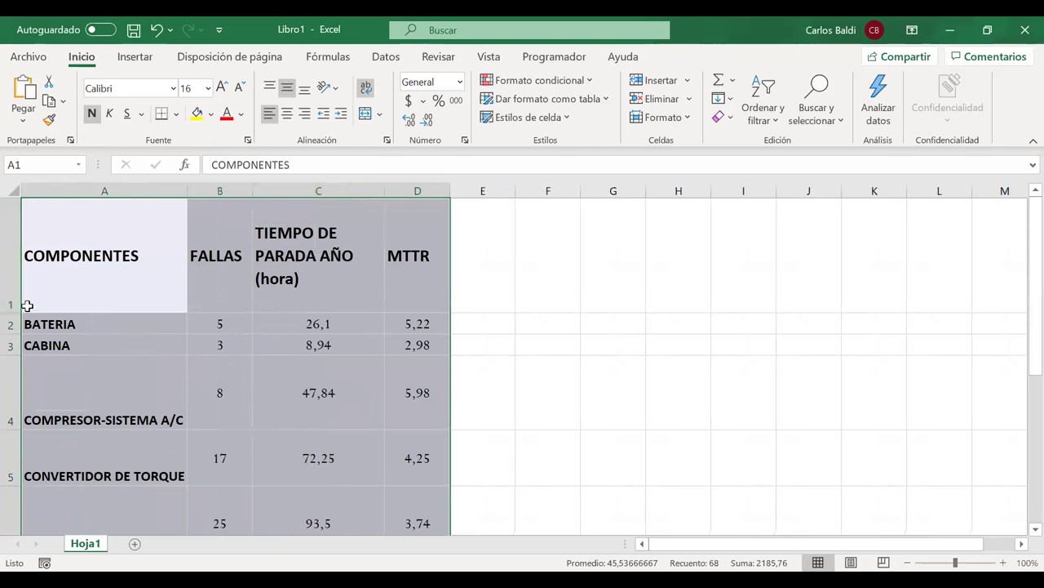
double_click(16, 313)
Format the whole table A1:D17 in 11-point Calibri and slightly narrow the TIEMPO DE PARADA AÑO (hora) column
left_click_drag(75, 233, 316, 292)
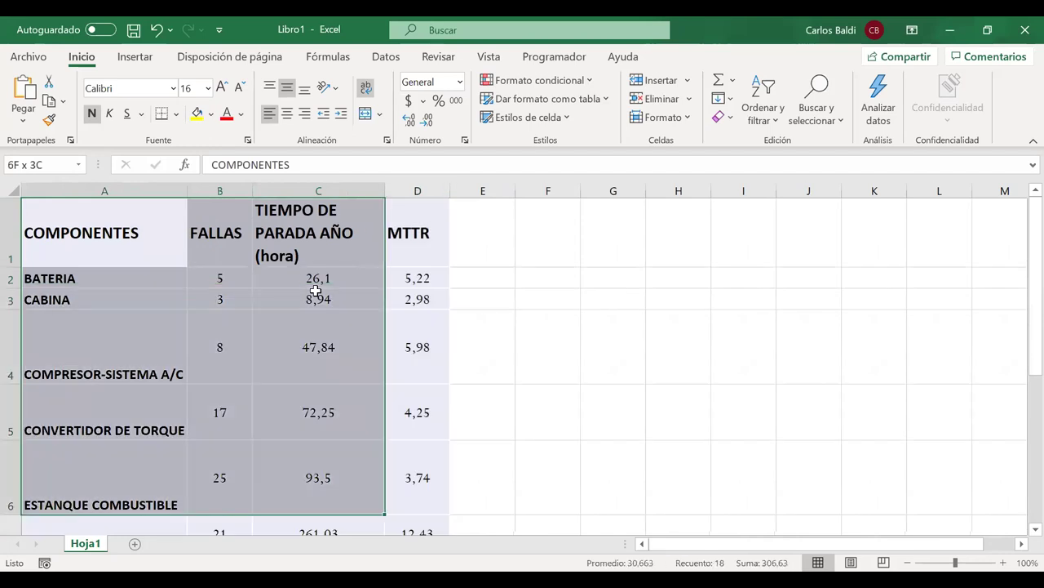
left_click_drag(316, 291, 417, 462)
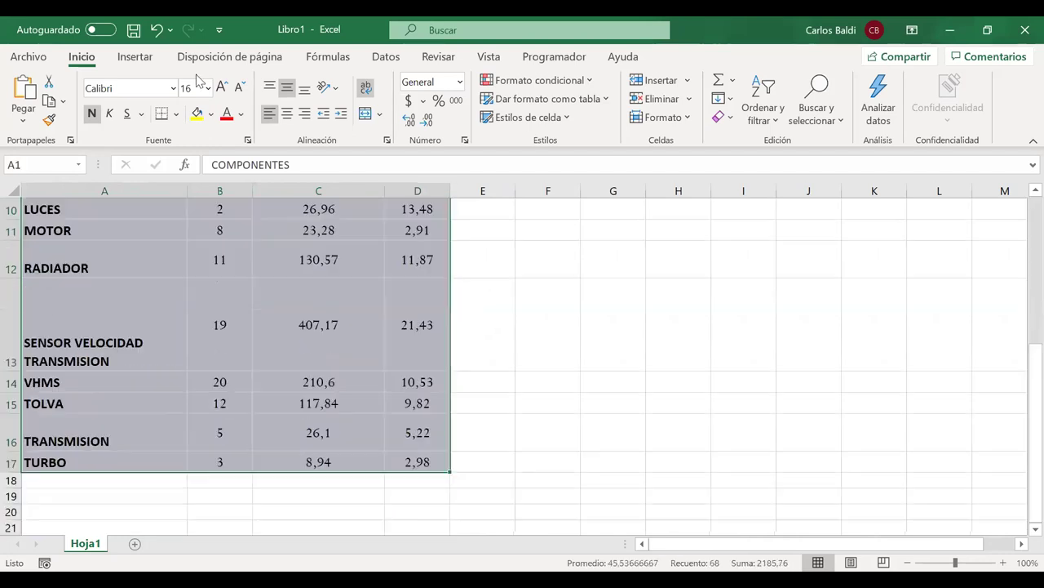
left_click(208, 88)
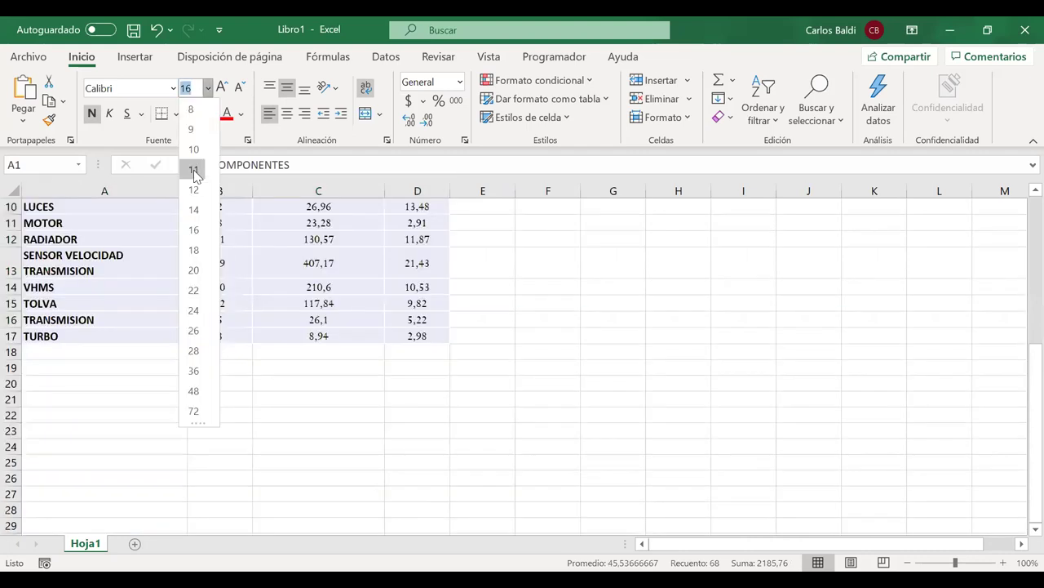
left_click(193, 170)
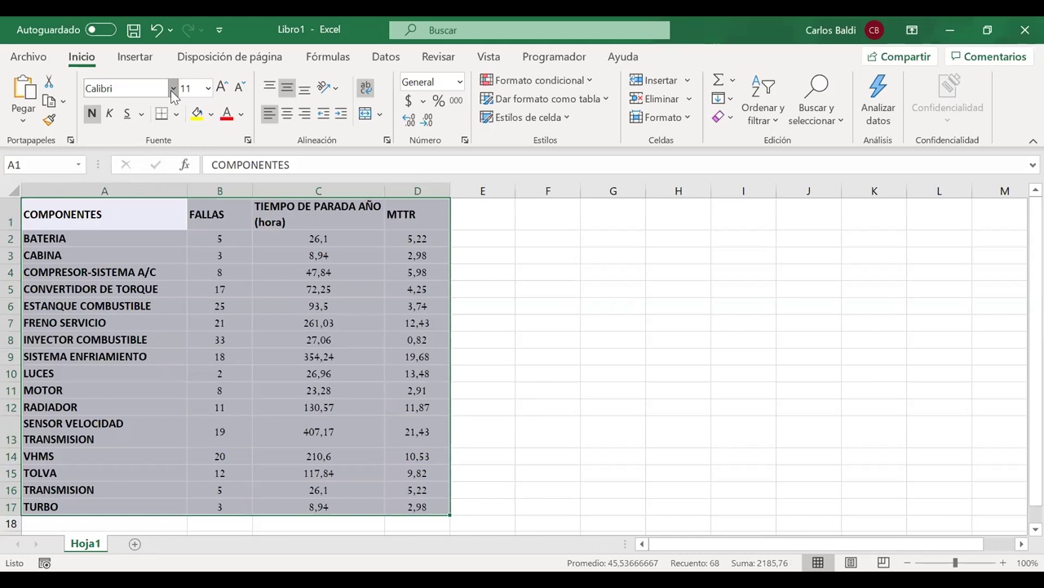
left_click(172, 88)
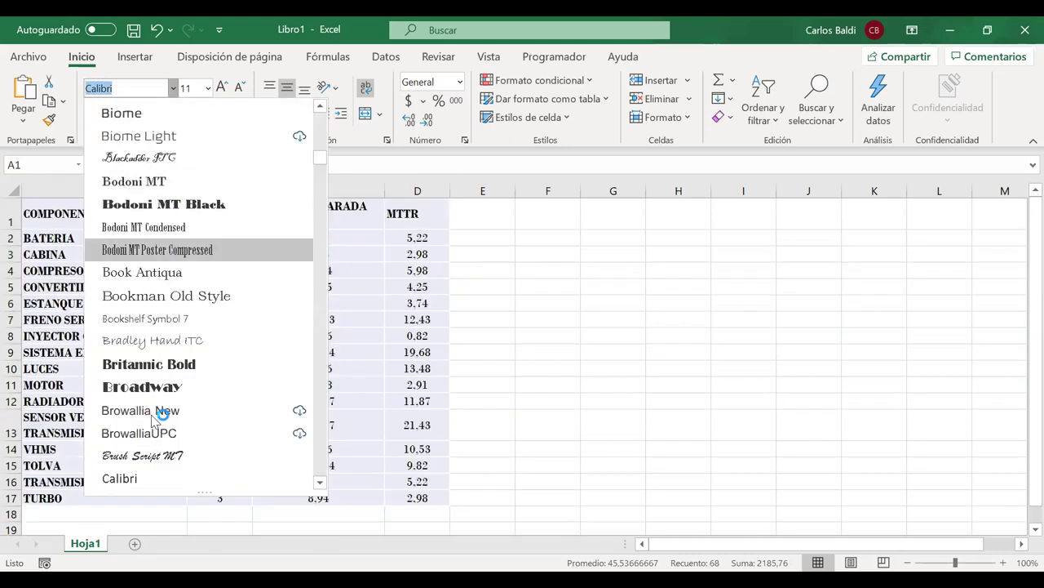
left_click(137, 480)
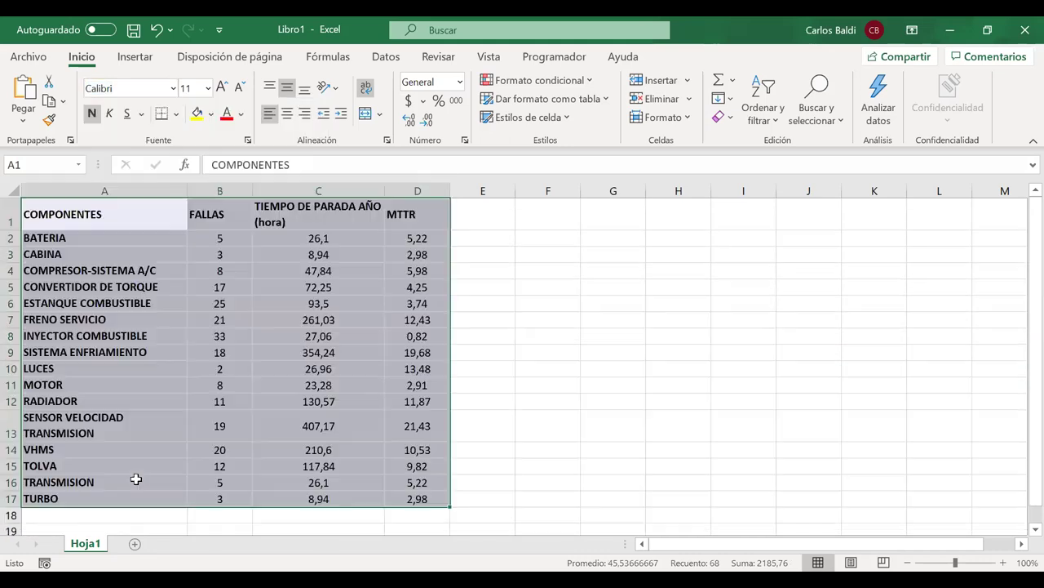
left_click(200, 287)
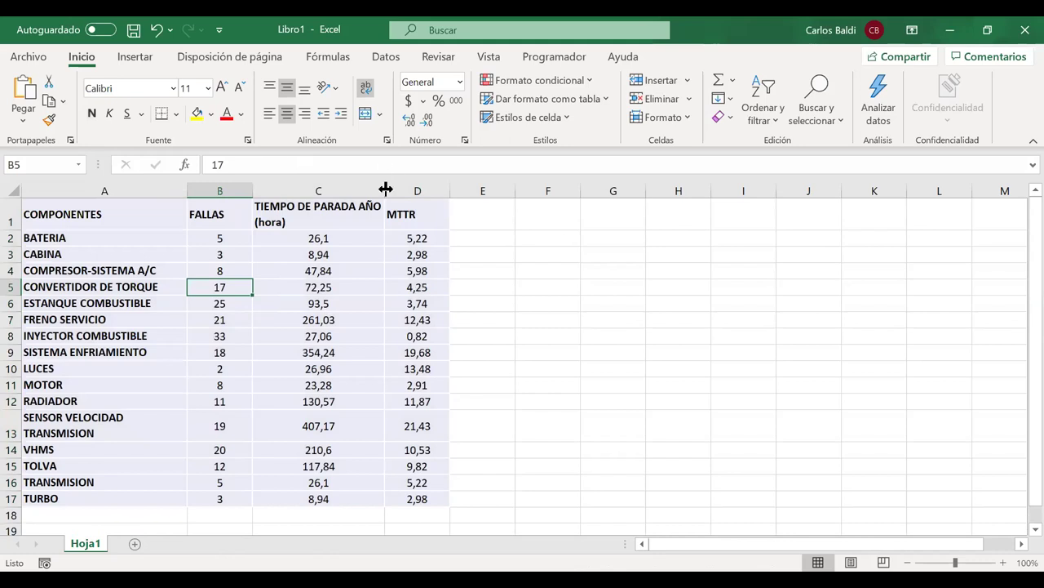
left_click_drag(385, 189, 364, 189)
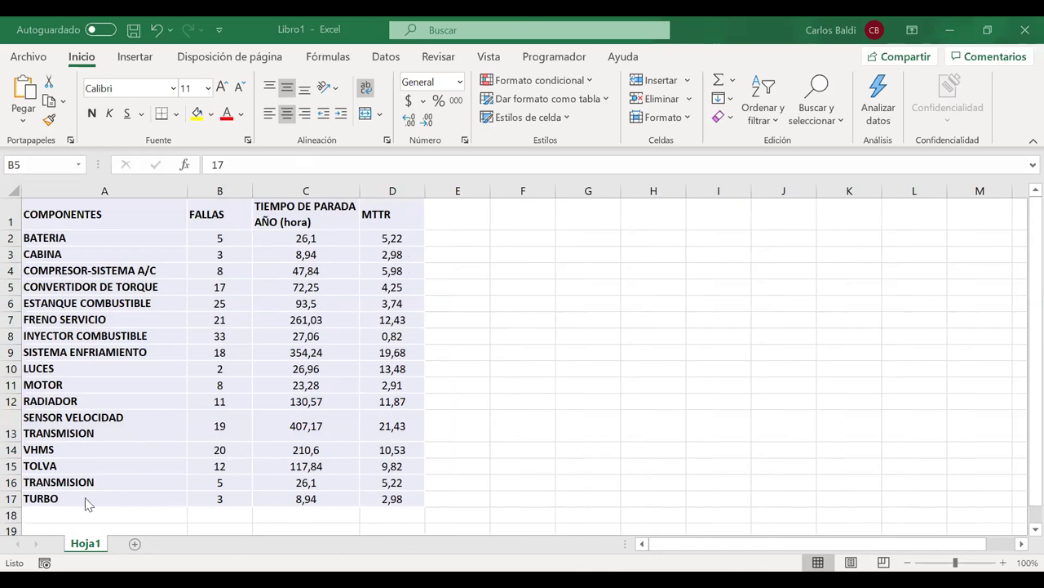
Rename the sheet Hoja1 as "Jack Knife"
double_click(86, 544)
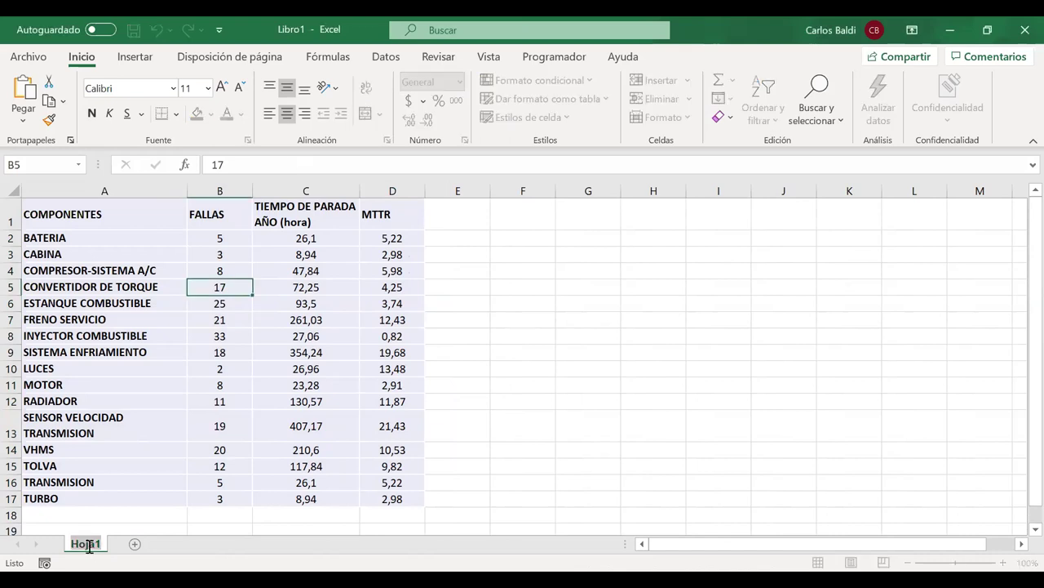
type("Jac")
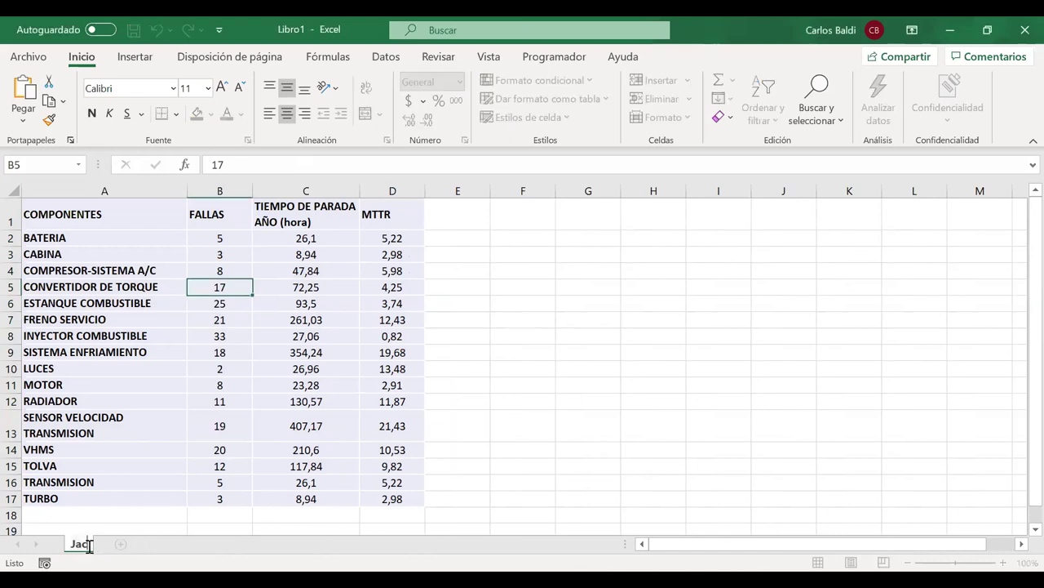
type("i")
type(" Kn")
type("ife")
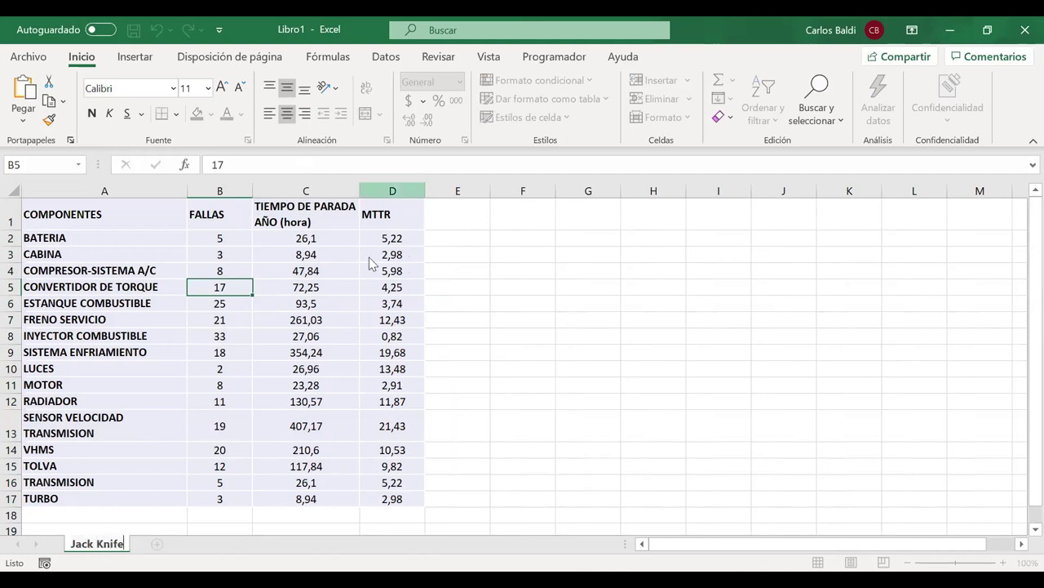
key("Return")
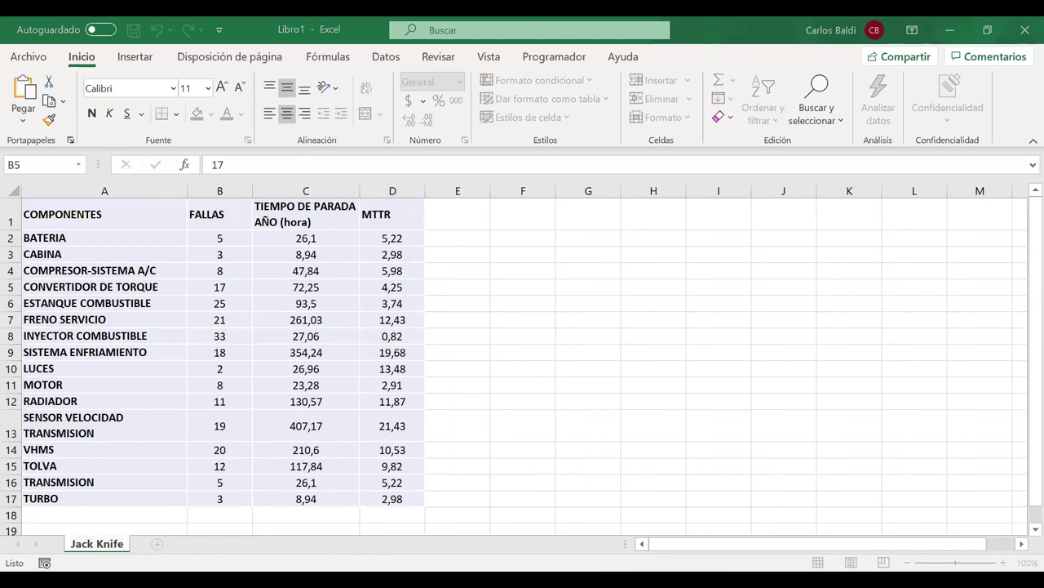
Add a new worksheet and name it "Pareto"
left_click(156, 543)
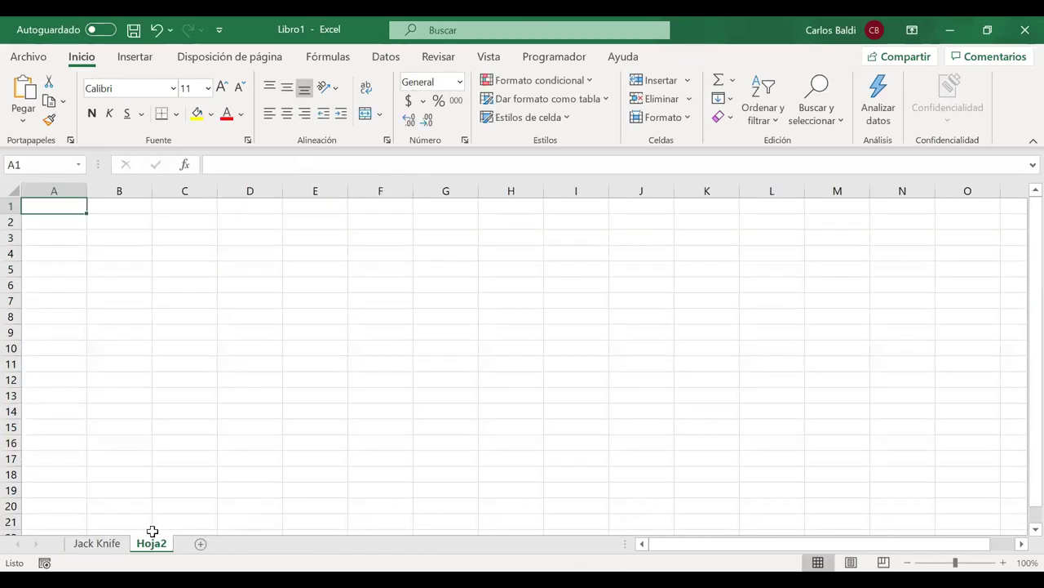
double_click(151, 543)
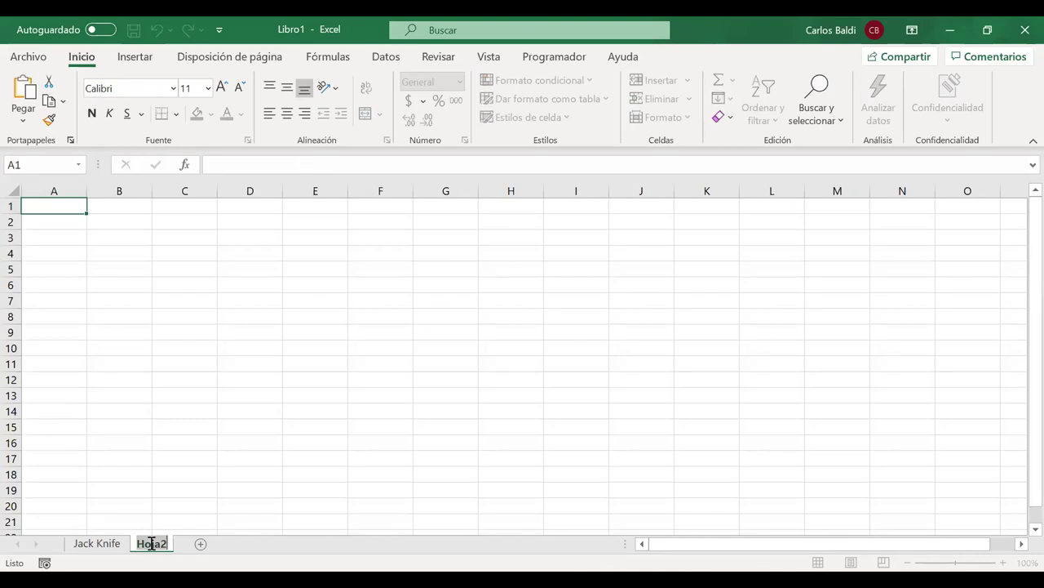
type("Pareto")
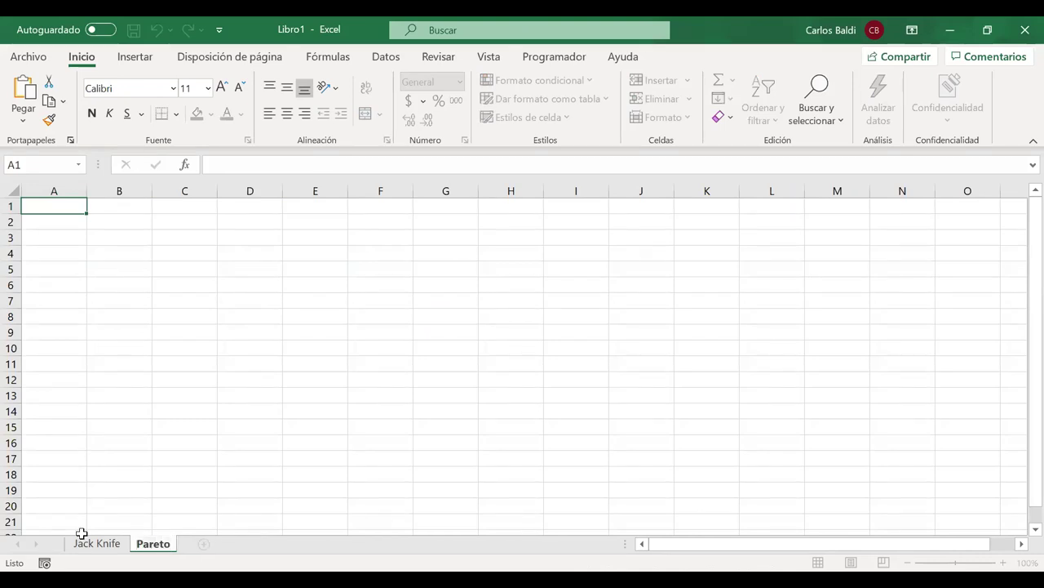
Copy the component names and failure counts A2:B17 from Jack Knife to A2 on Pareto, fitting column A and the row heights
left_click(82, 544)
left_click_drag(75, 237, 204, 388)
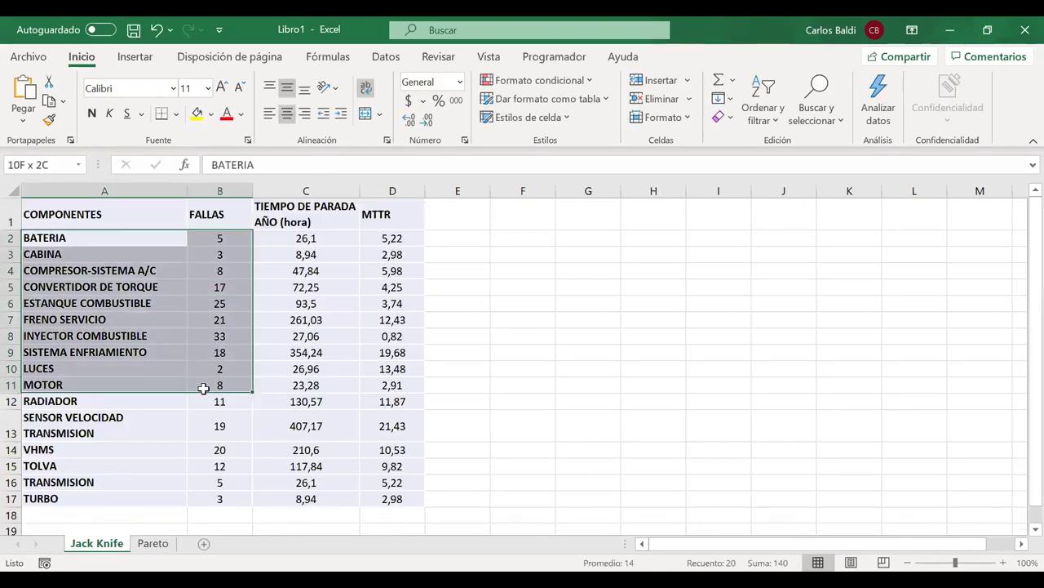
left_click_drag(205, 485, 207, 495)
key("ctrl+c")
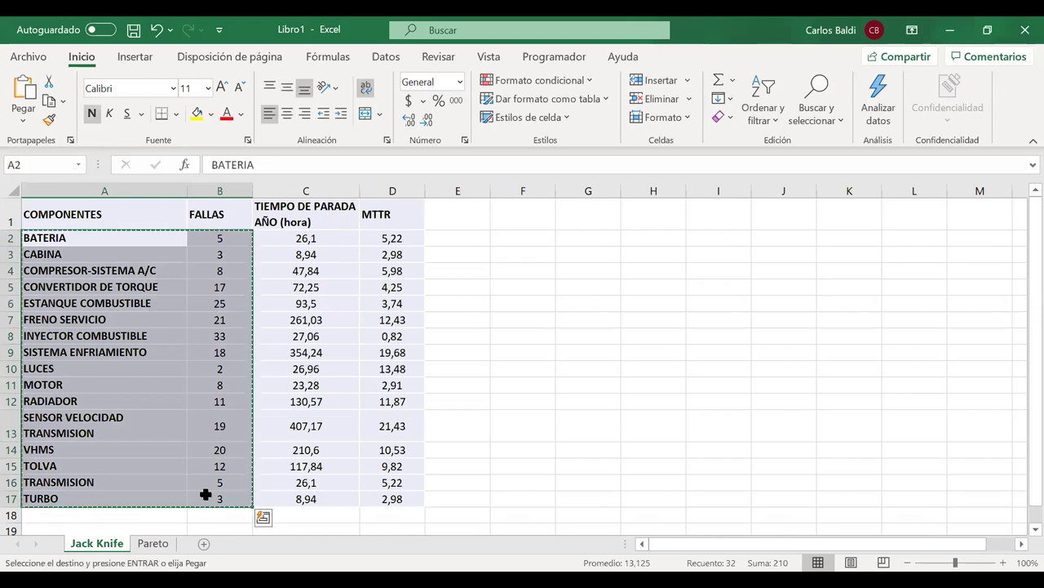
left_click(155, 543)
left_click(50, 217)
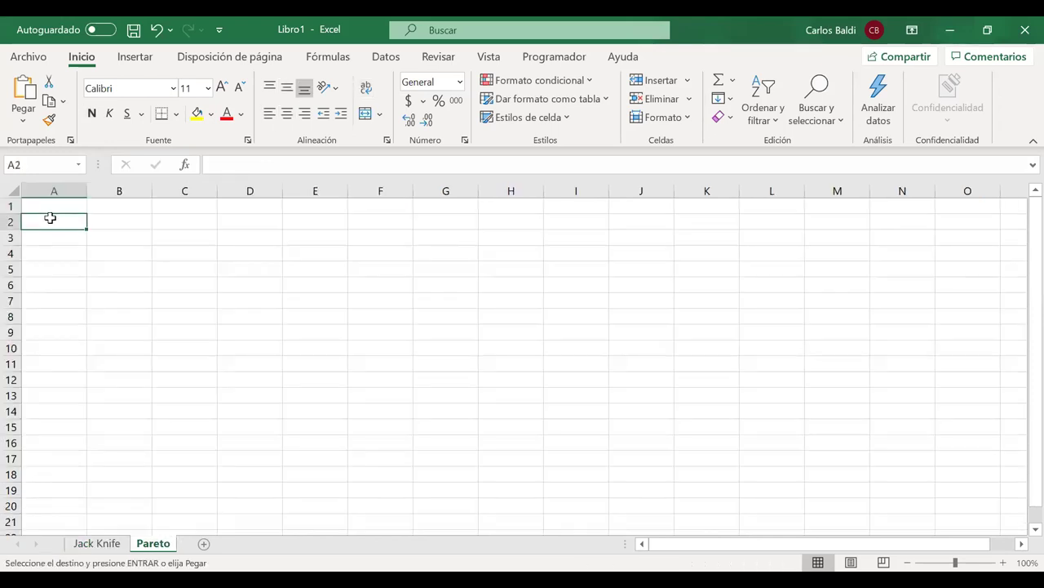
key("ctrl+v")
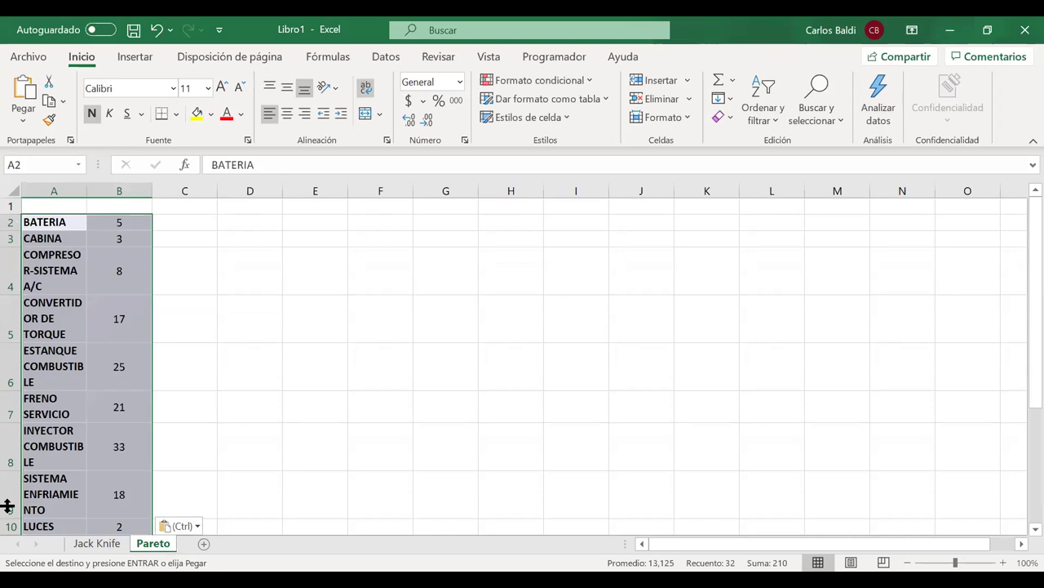
key("ctrl+z")
key("ctrl+z")
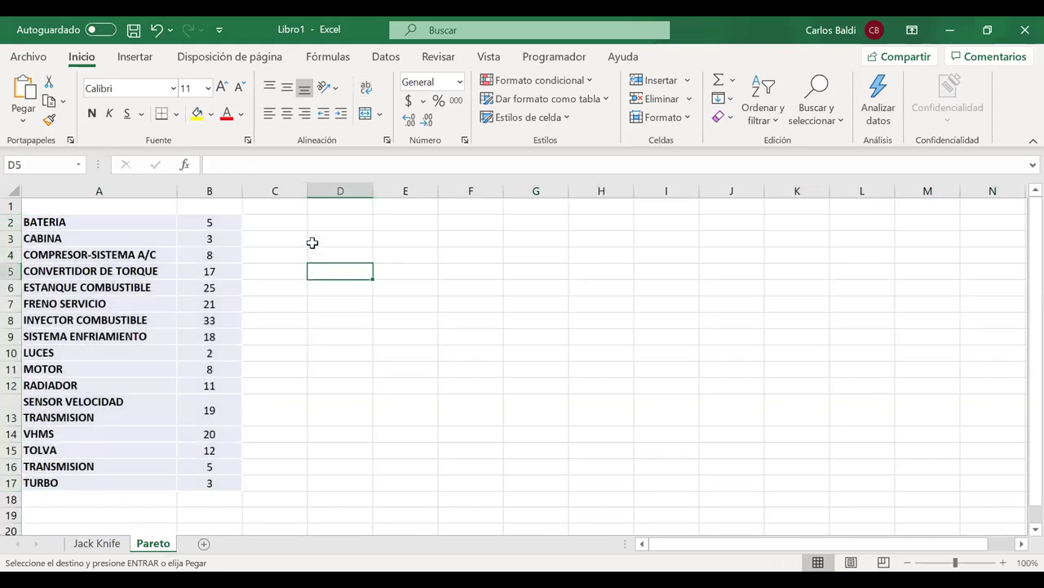
Sort the Pareto components by the failure counts in B2:B17 from largest to smallest, expanding the selection to include the component names
left_click(215, 206)
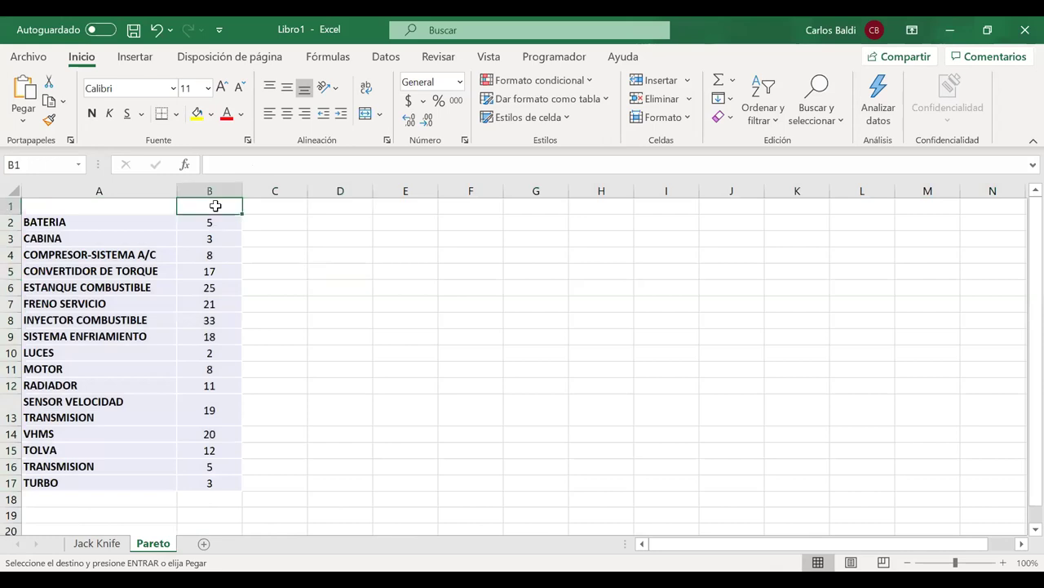
key("Down")
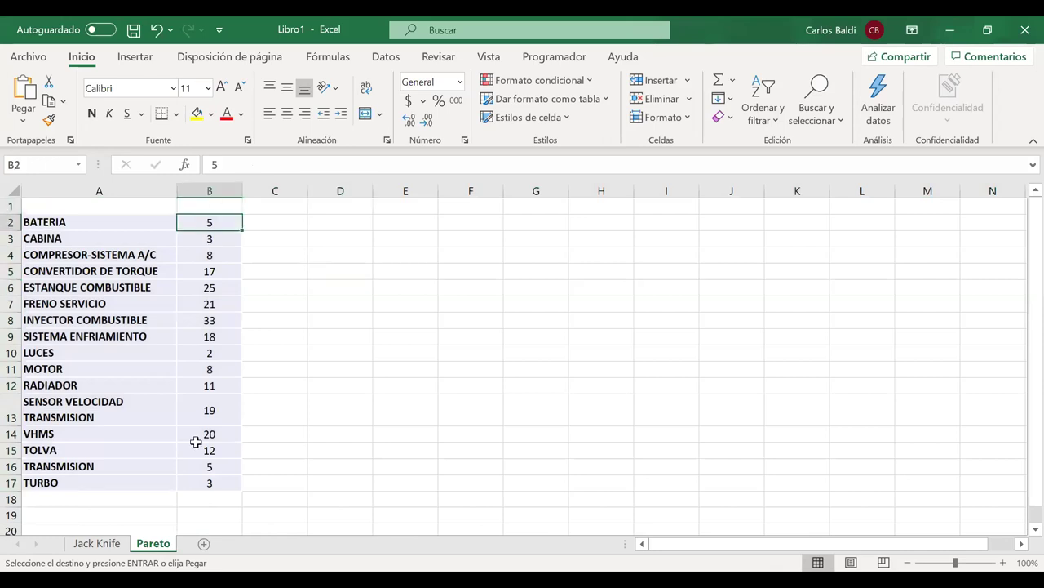
left_click(200, 466, "shift")
key("ctrl+v")
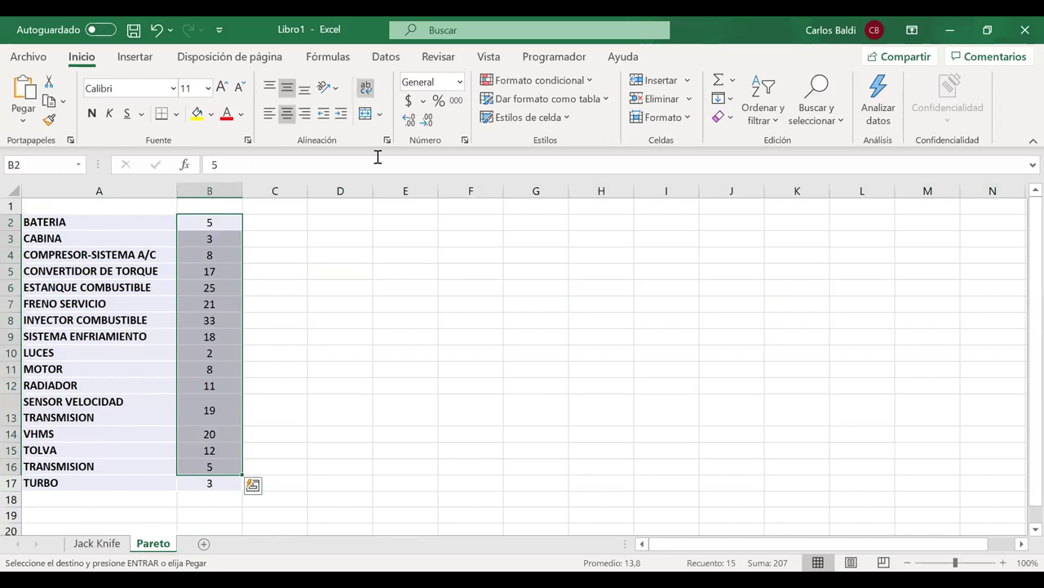
key("Escape")
key("ctrl+v")
left_click_drag(212, 483, 215, 219)
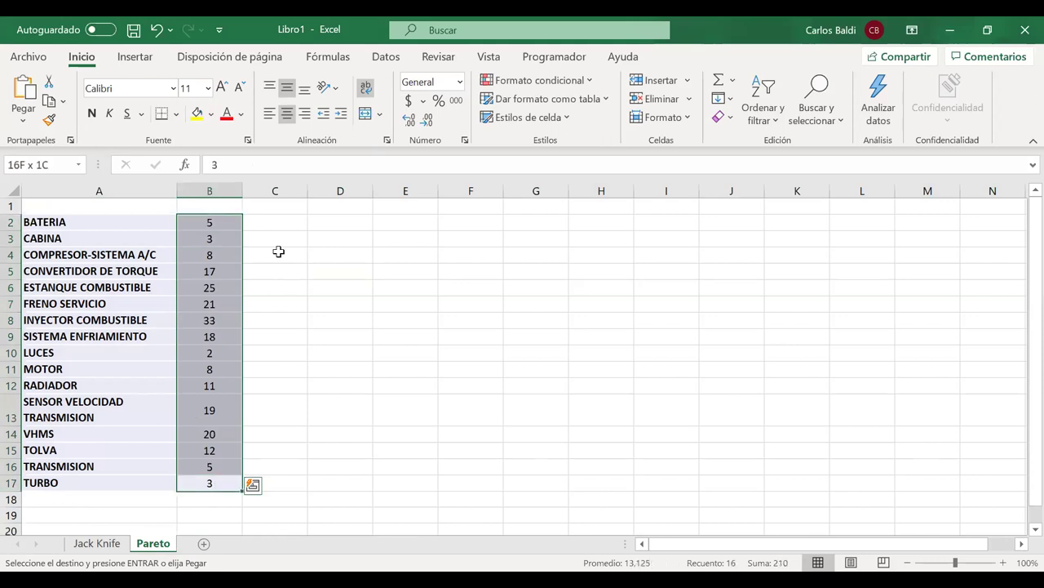
key("ctrl+v")
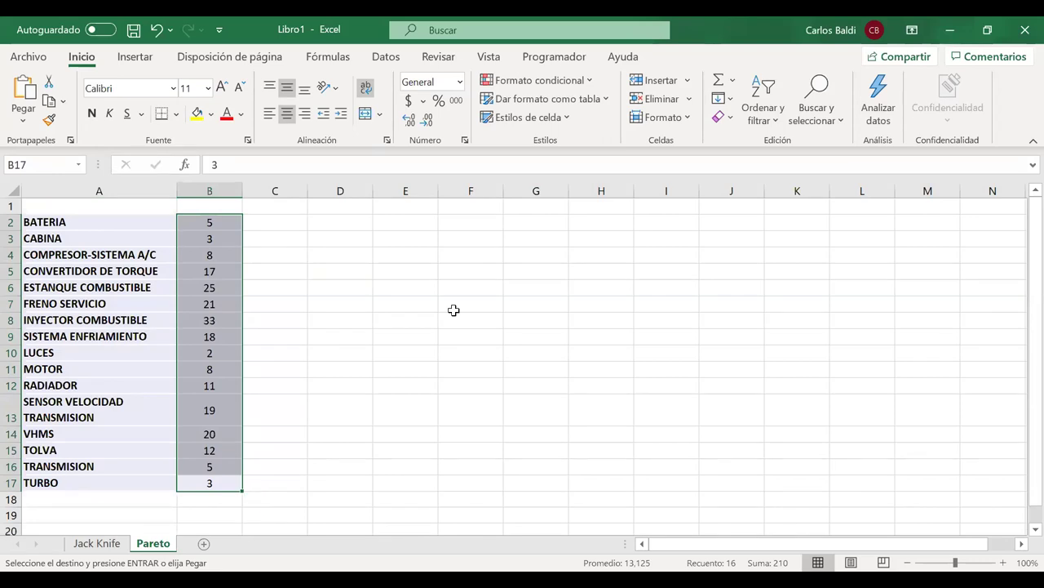
left_click(772, 122)
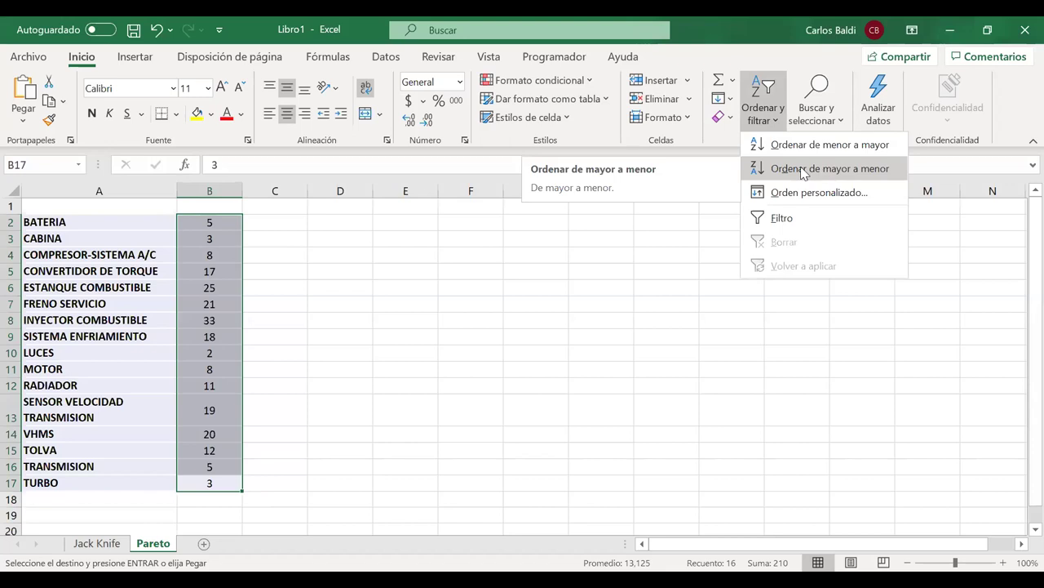
left_click(804, 172)
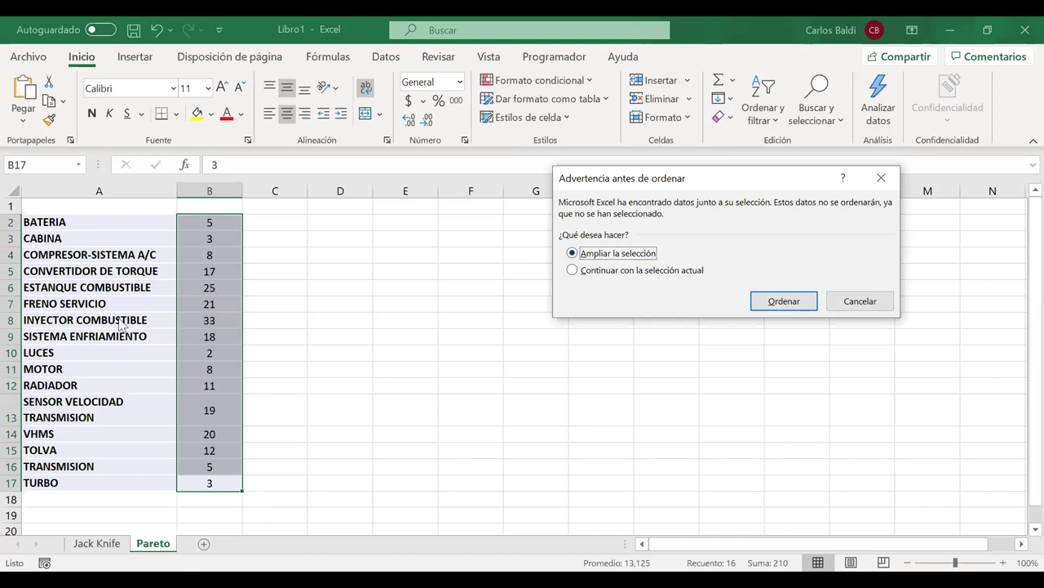
left_click(787, 302)
left_click(173, 223)
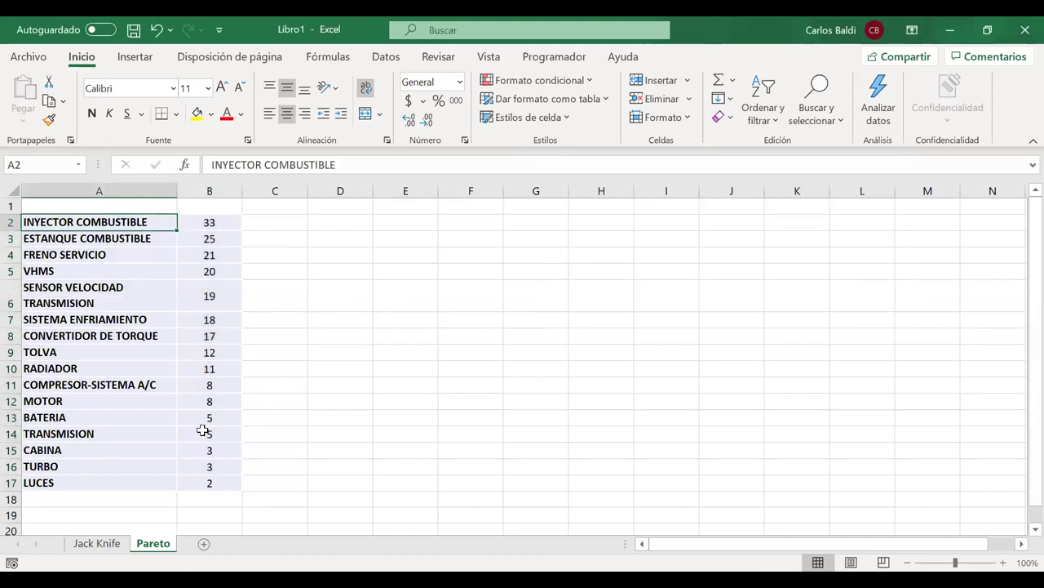
left_click_drag(197, 477, 197, 478)
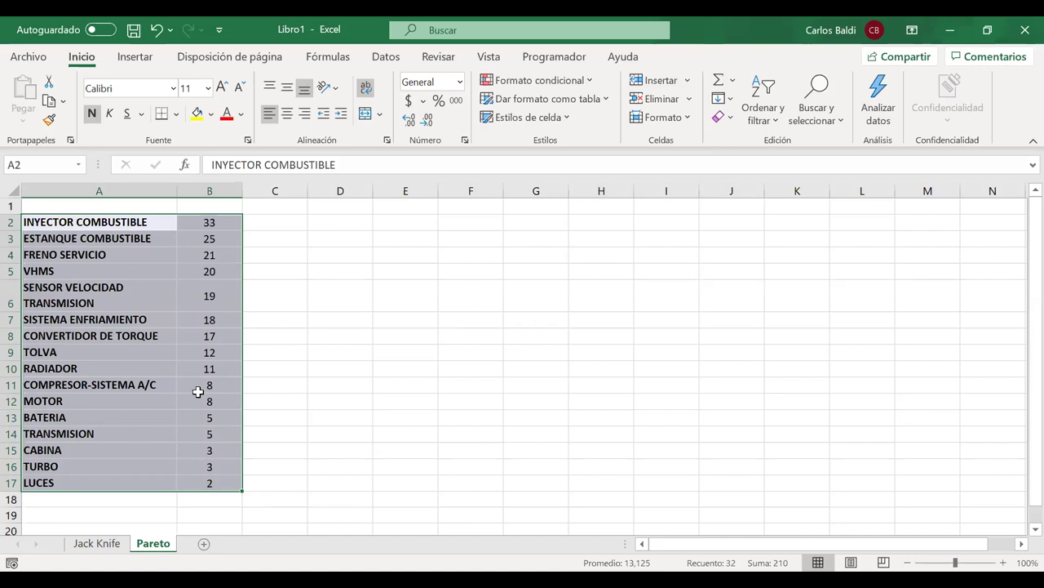
Change the LUCES failure count in B17 to 42
left_click(217, 482)
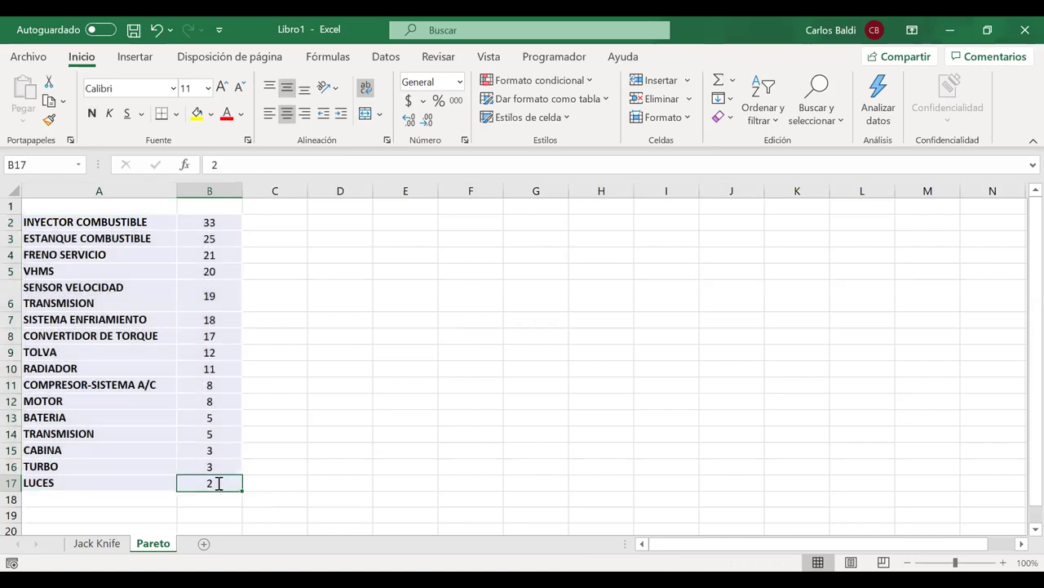
double_click(231, 486)
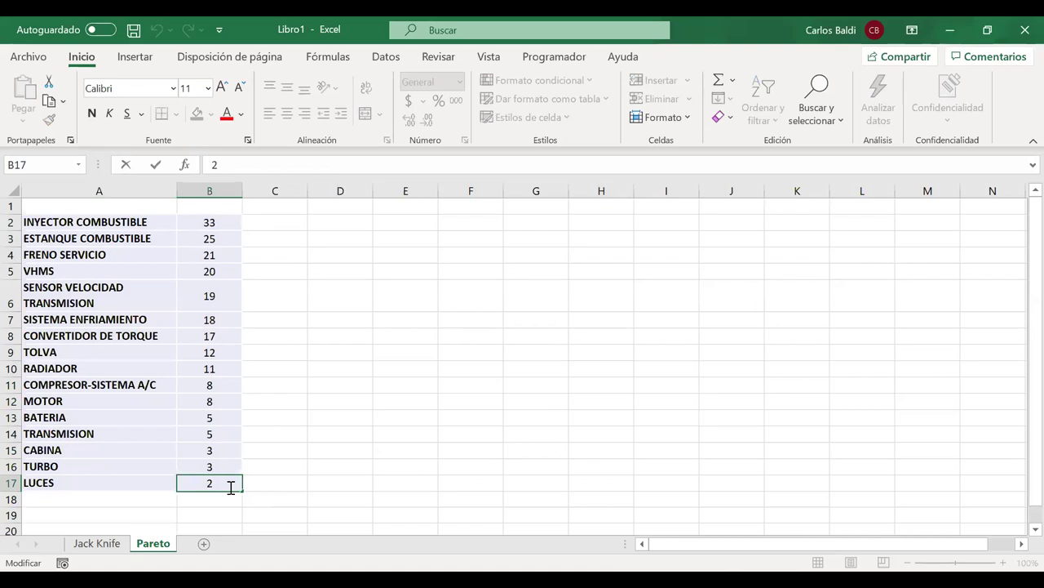
type("4")
key("BackSpace")
key("BackSpace")
type("43")
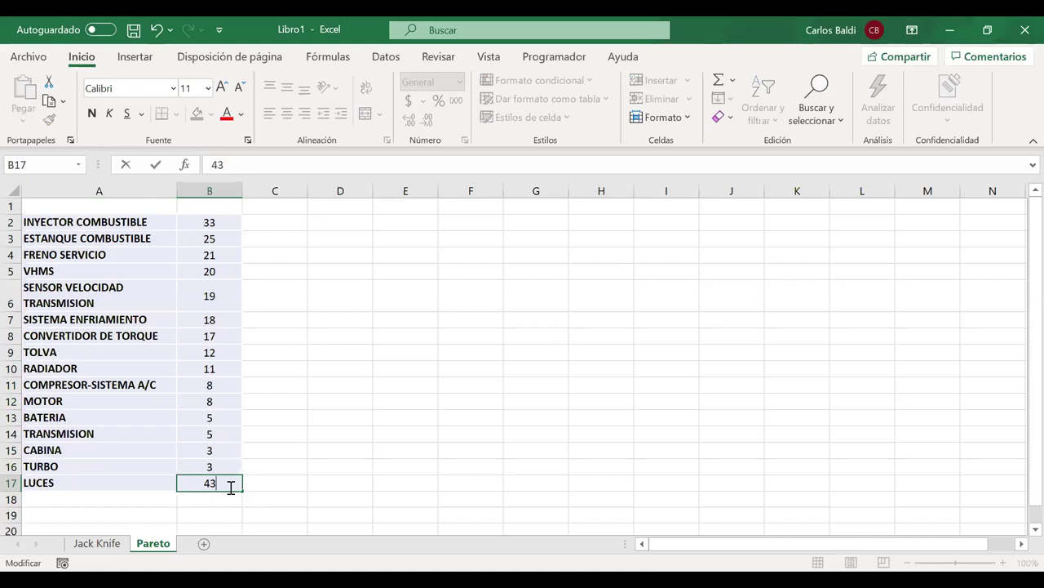
key("BackSpace")
type("2")
key("Return")
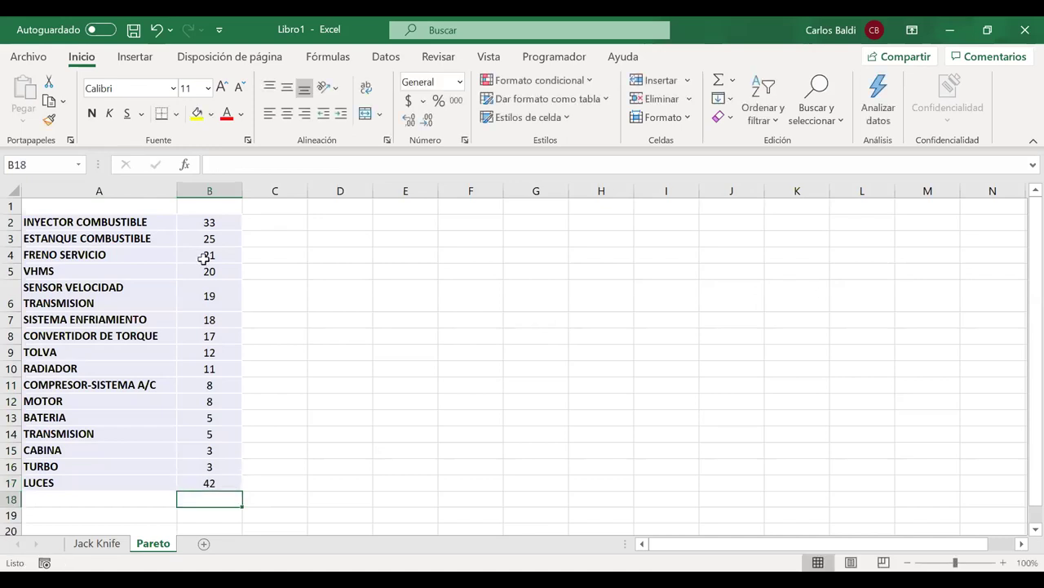
Sort the failure counts in B2:B17 from largest to smallest again, expanding the selection to include the component names
left_click_drag(201, 222, 209, 483)
left_click(778, 122)
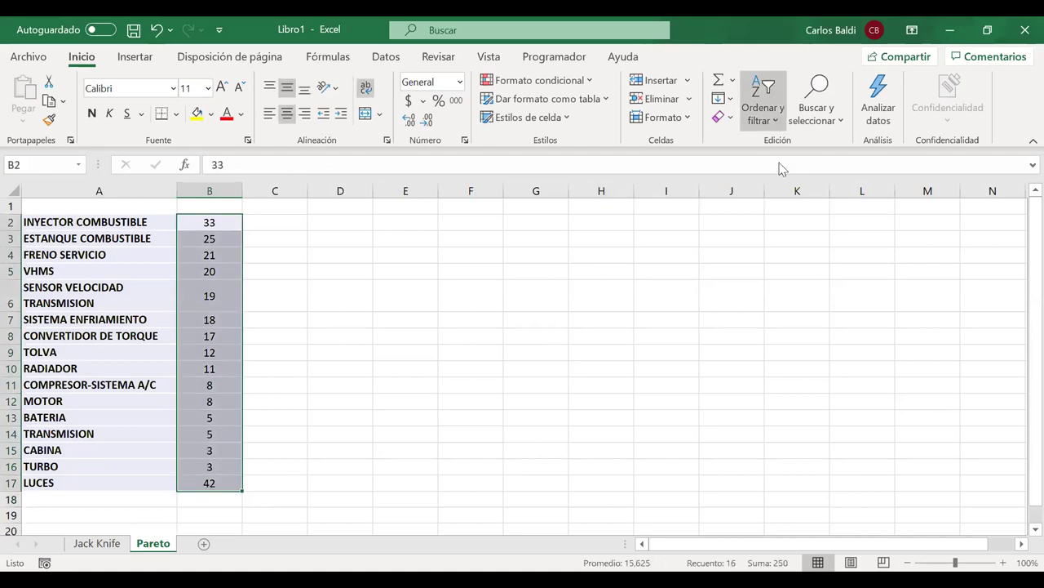
left_click(782, 169)
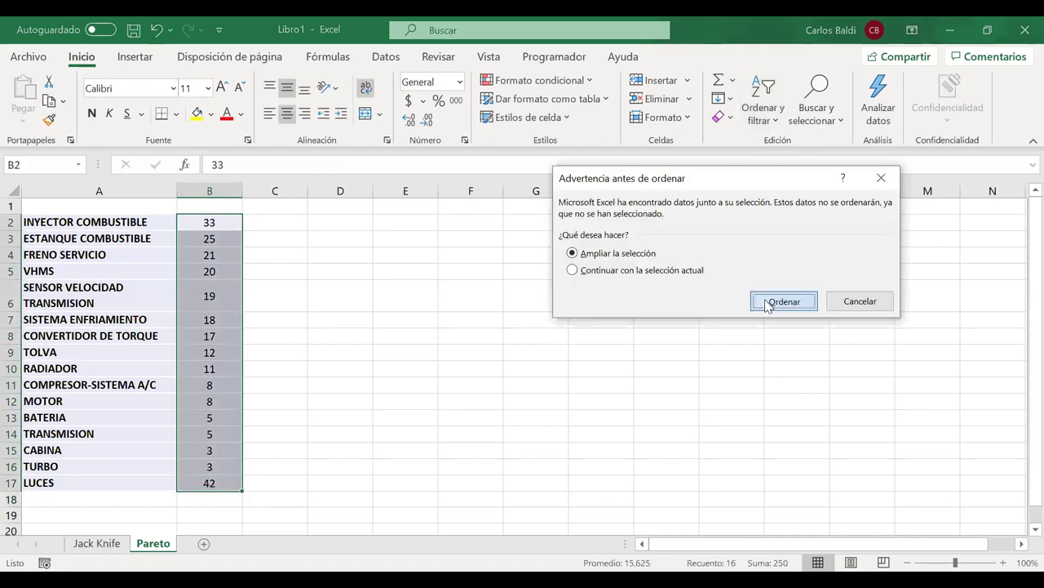
left_click(769, 302)
left_click(326, 256)
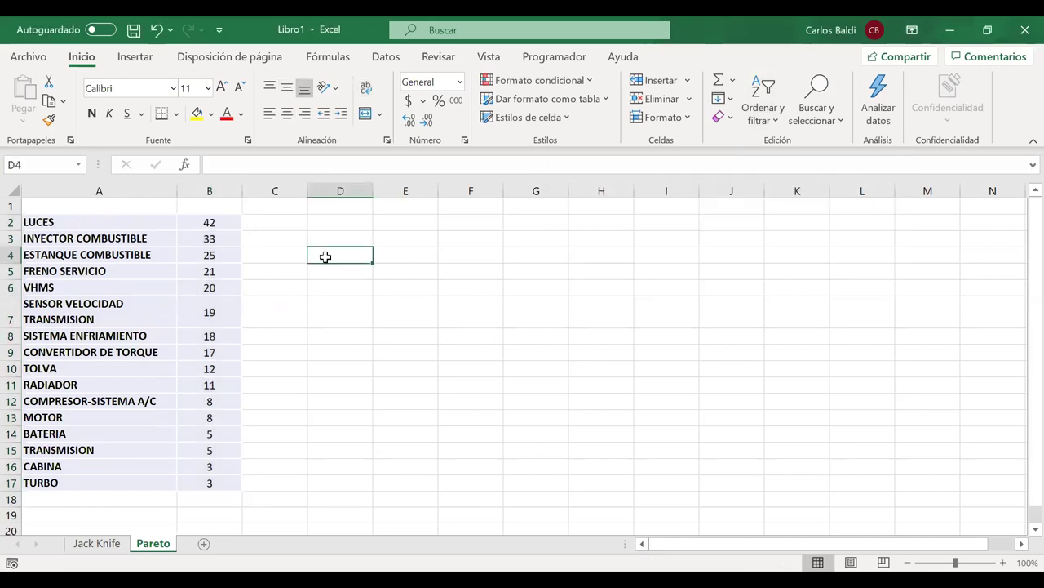
Enter the heading "N°Fallas" in B1 above the failure counts
left_click(233, 208)
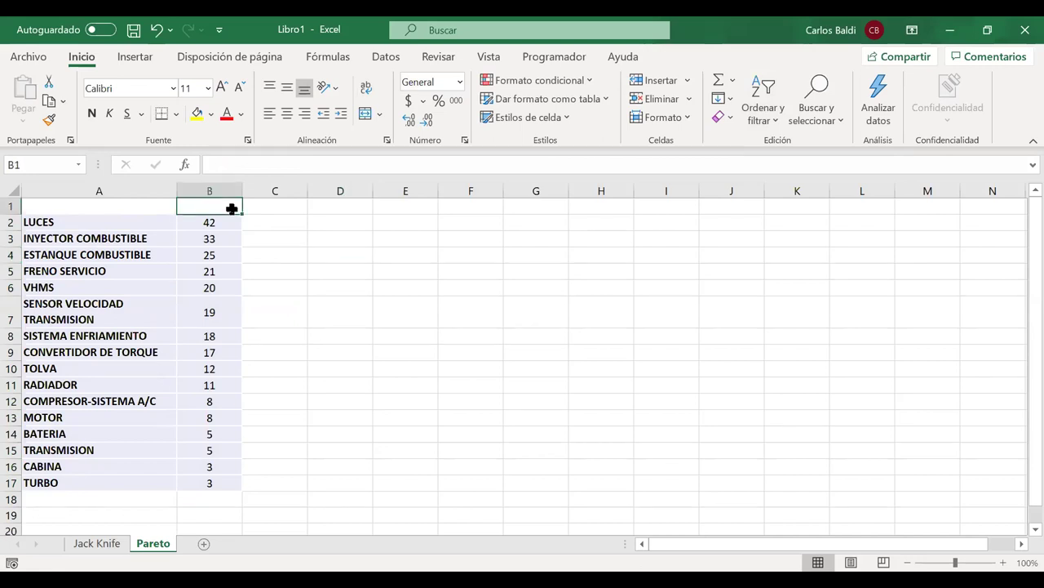
type("N")
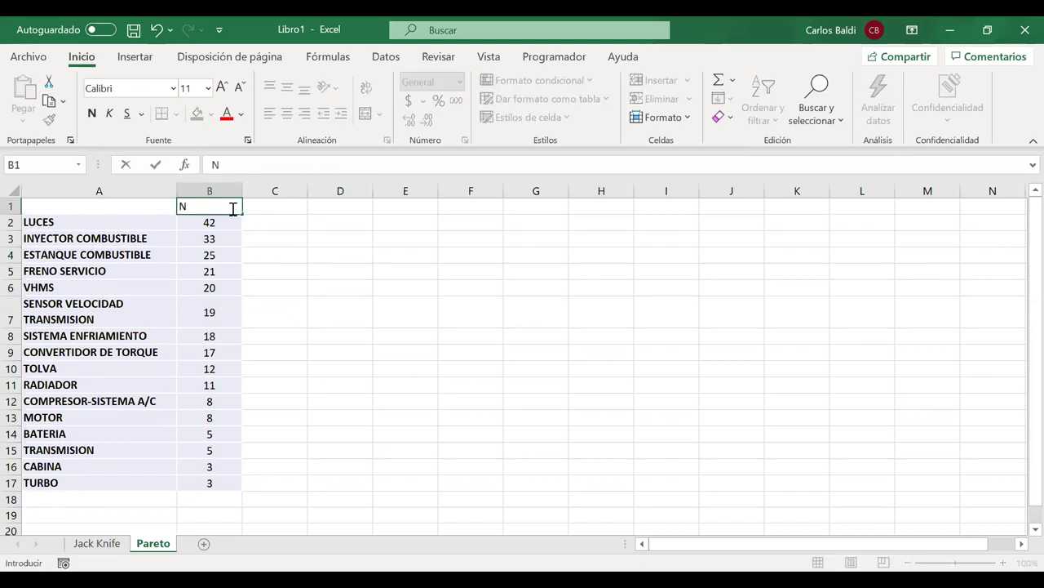
type("°Fallas")
left_click(291, 206)
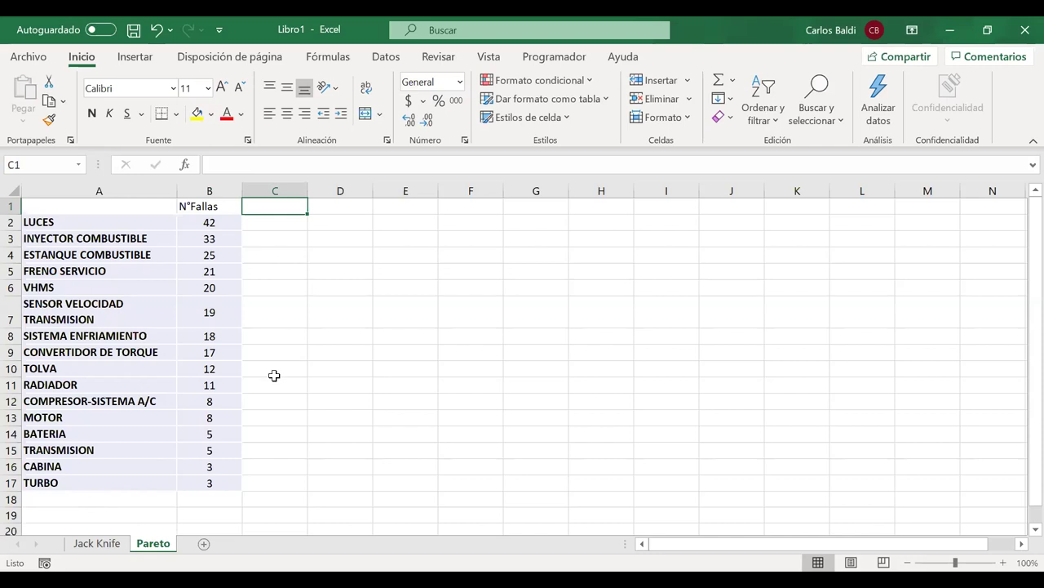
Add a TOTAL row with the label in A18 and the centered formula =SUMA(B2:B17) in B18
left_click(127, 495)
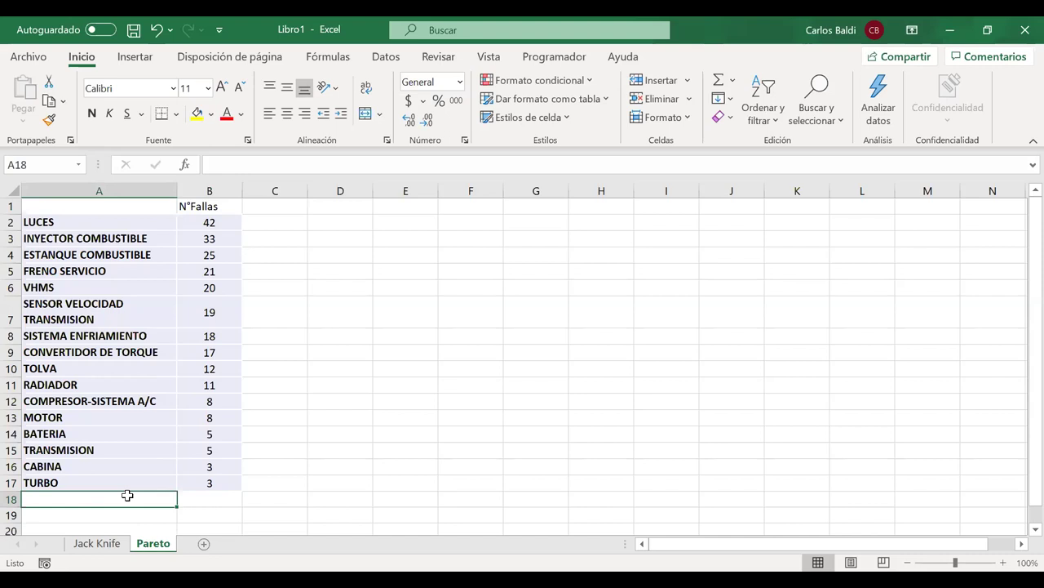
type("TOT")
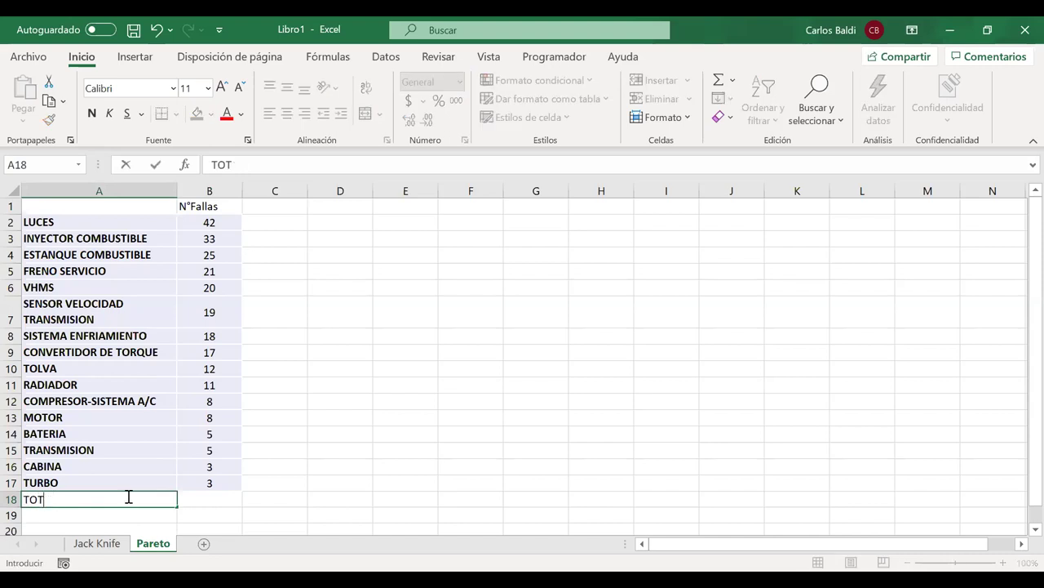
type("AL")
left_click(198, 498)
type("=")
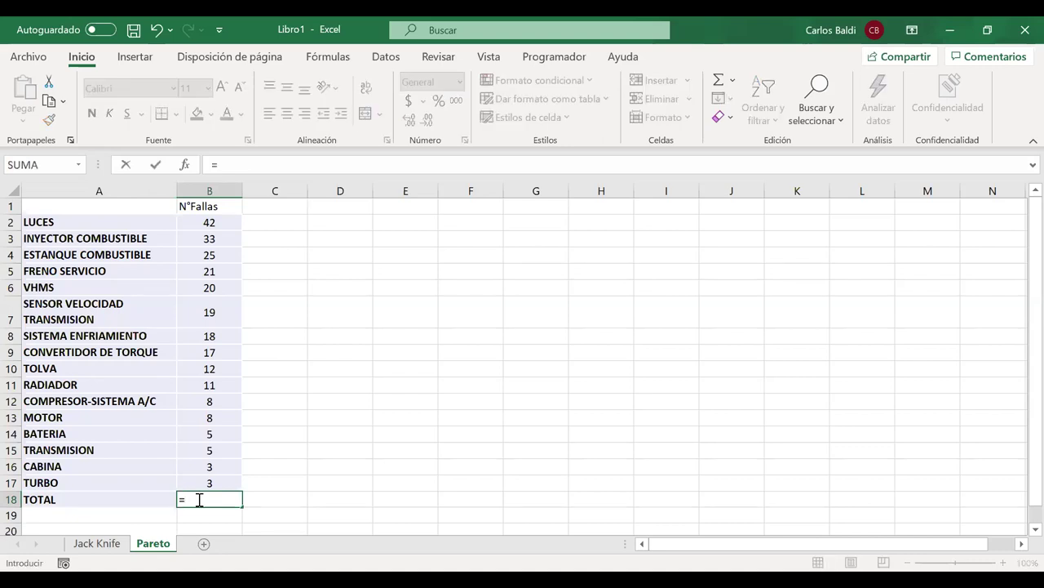
type("suma(")
left_click_drag(209, 222, 191, 484)
key("Return")
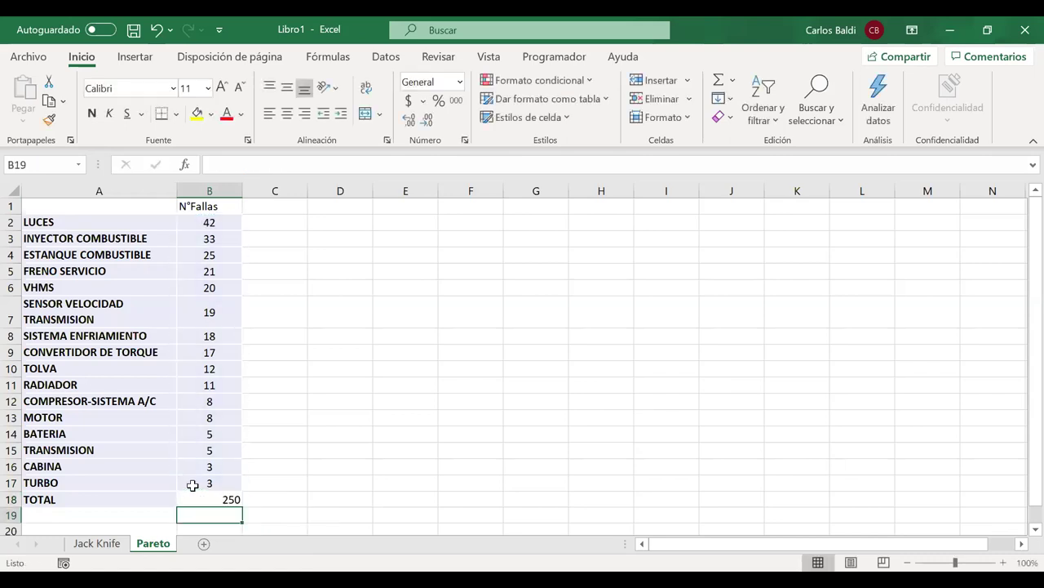
left_click(205, 497)
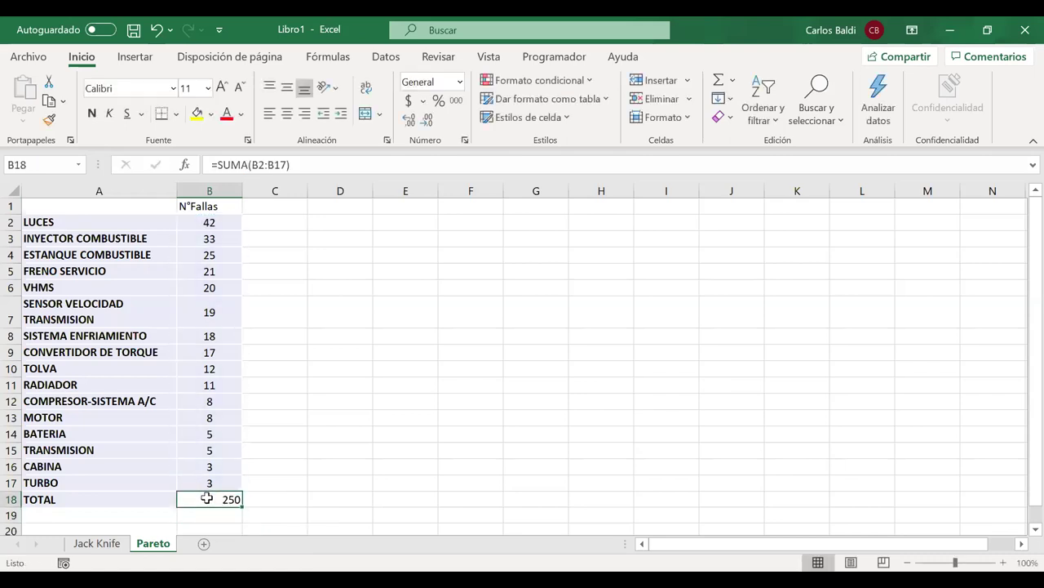
left_click(287, 113)
Enter the heading "Porcentaje de Falla" in C1 and wrap its text within the cell
left_click(269, 207)
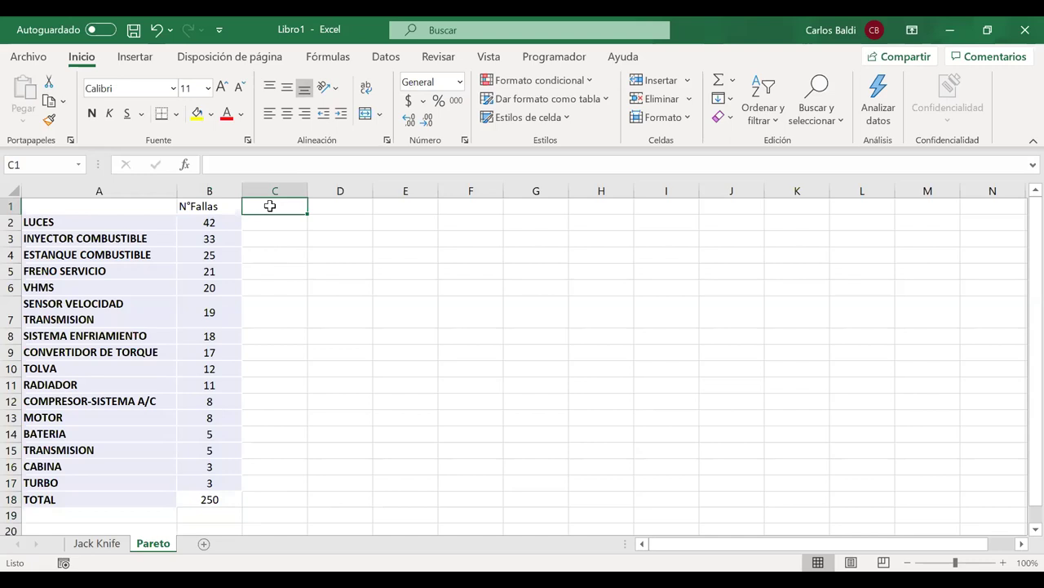
type("P")
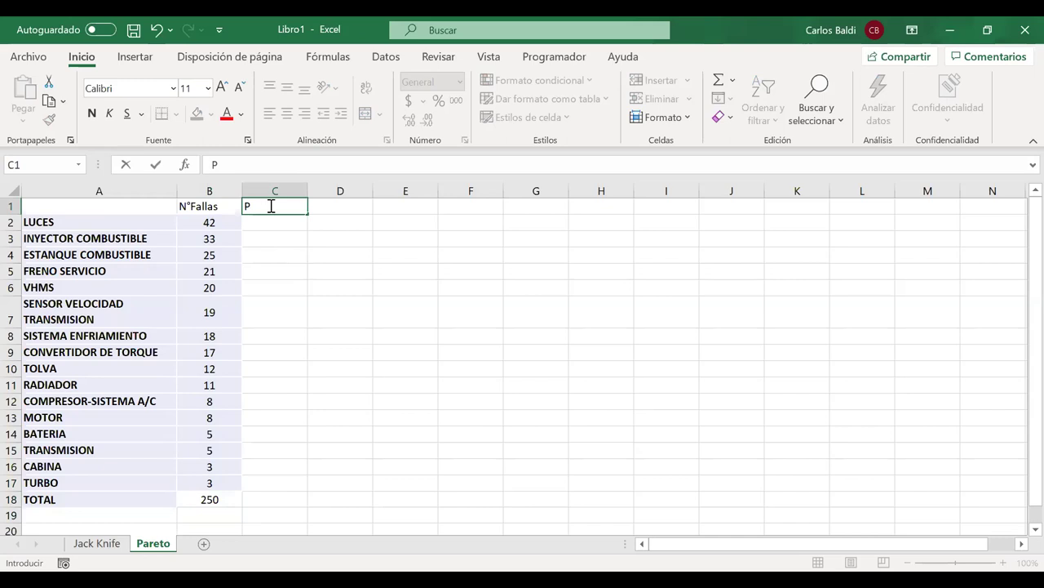
type("orcentaje de ")
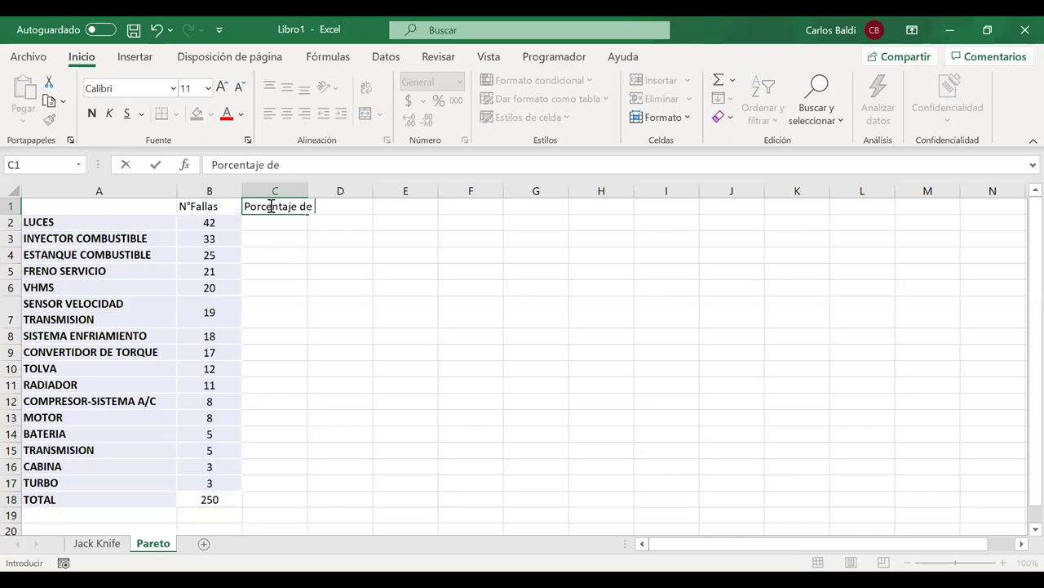
type("Falla")
key("Return")
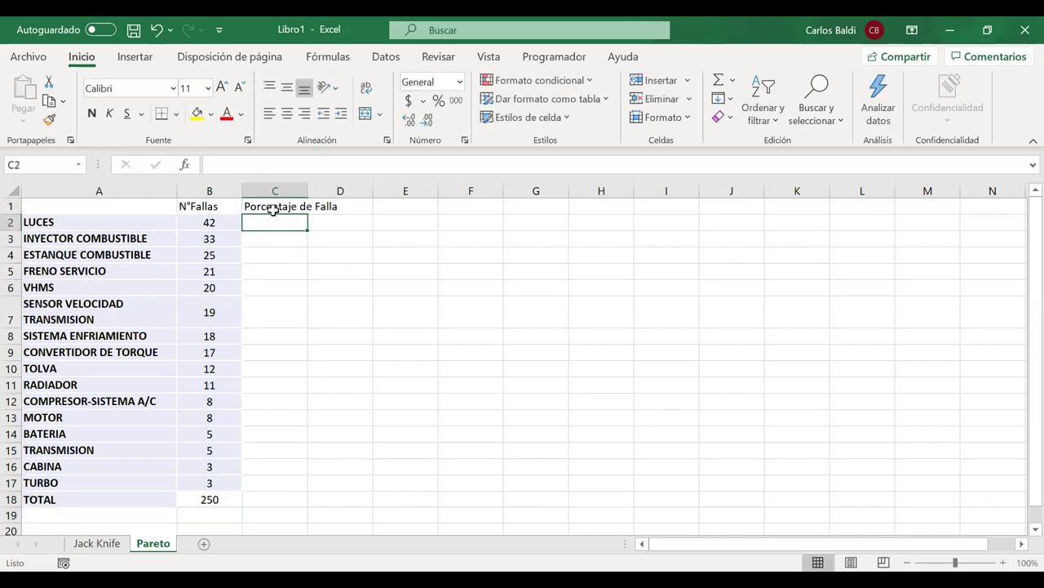
left_click(271, 206)
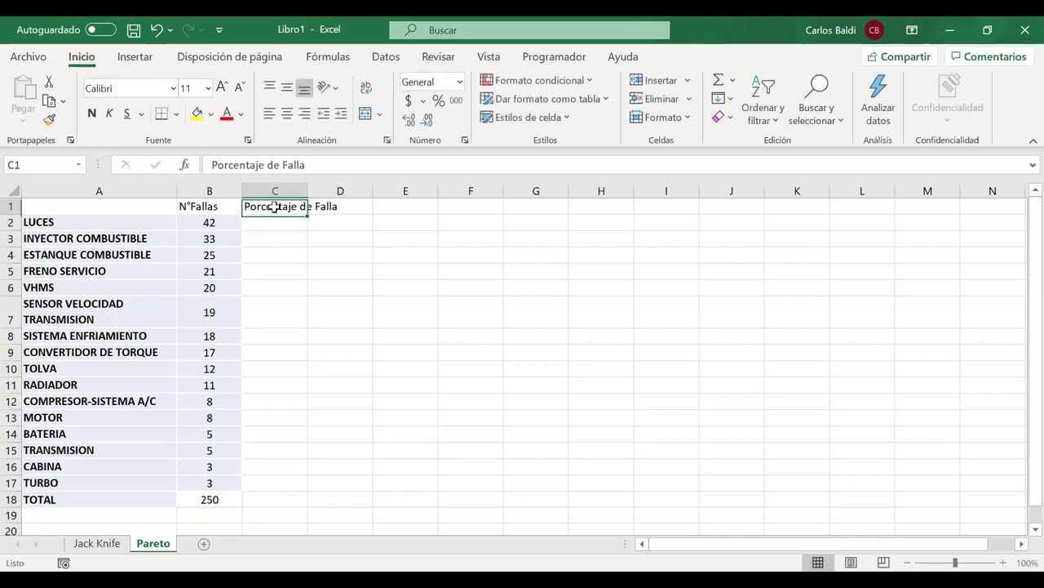
left_click(365, 87)
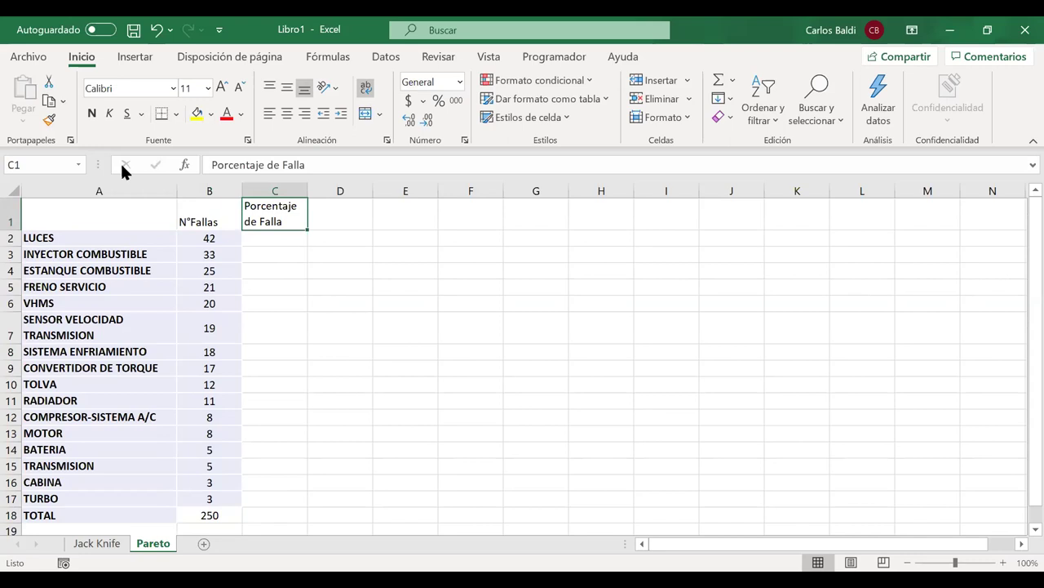
Enter the formula =B2/B18 in C2 to divide the LUCES failures by the total
left_click(268, 244)
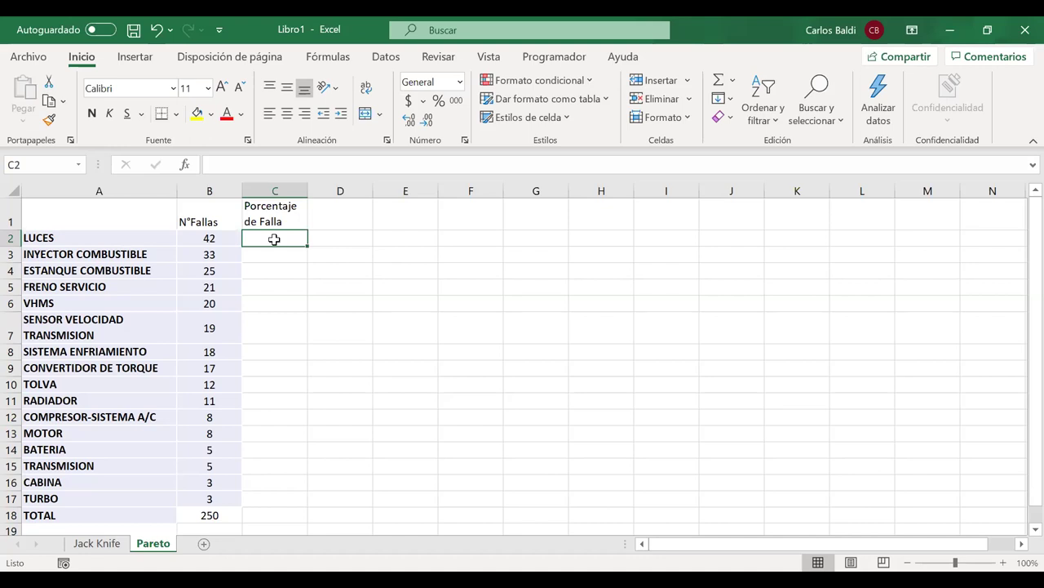
type("=")
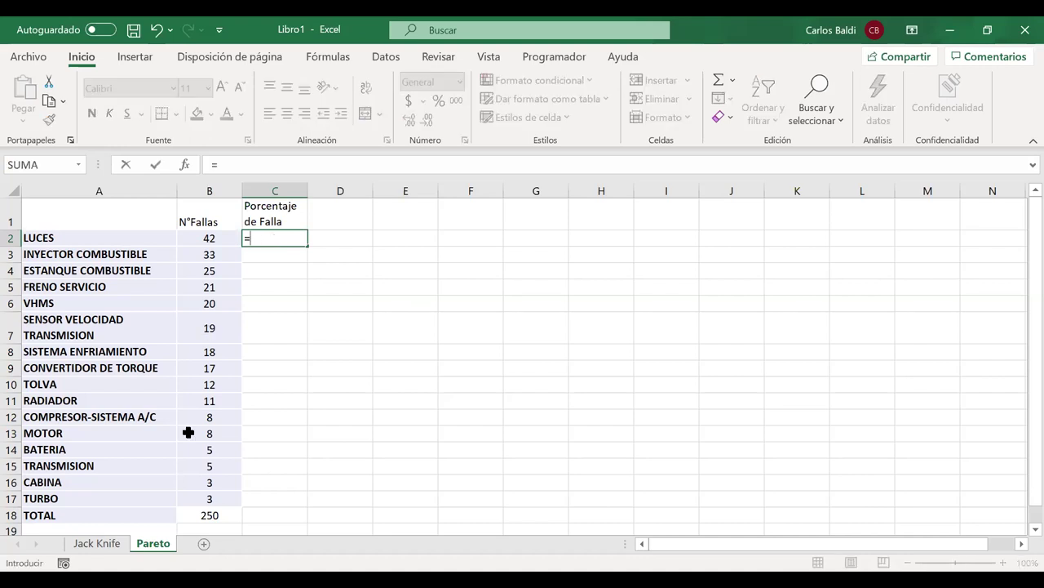
left_click(210, 239)
type("/")
left_click(210, 516)
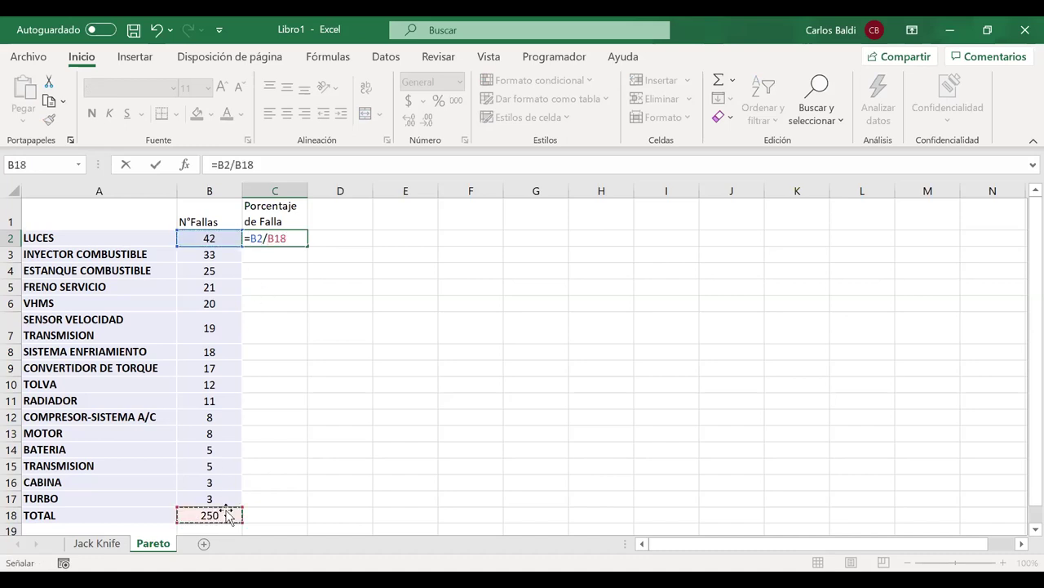
key("Return")
Format C2:C17 as percentages with two decimal places and fill the C2 formula down through C17
left_click_drag(286, 231, 286, 498)
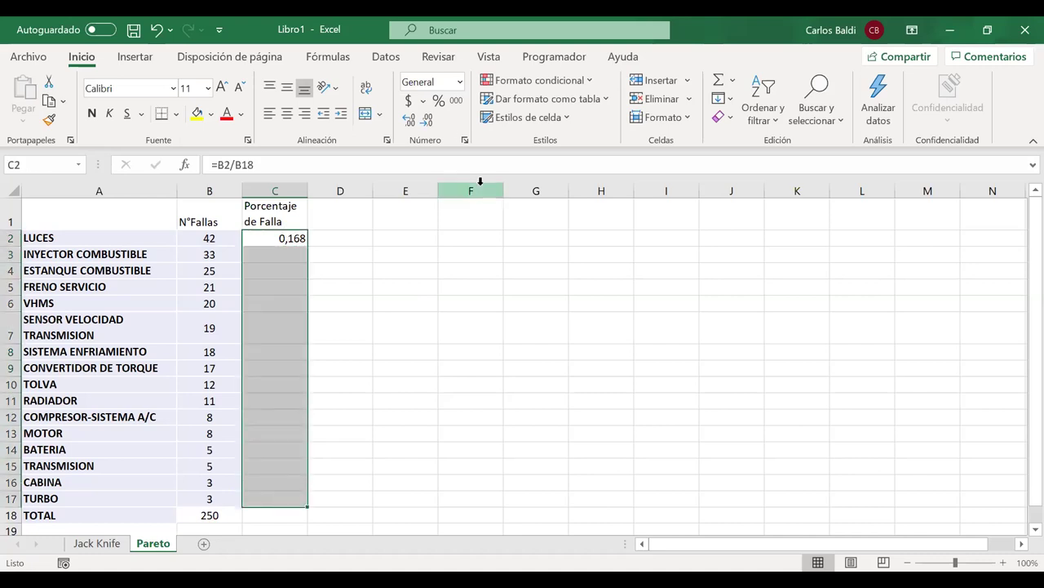
left_click(439, 104)
left_click(408, 121)
left_click(409, 121)
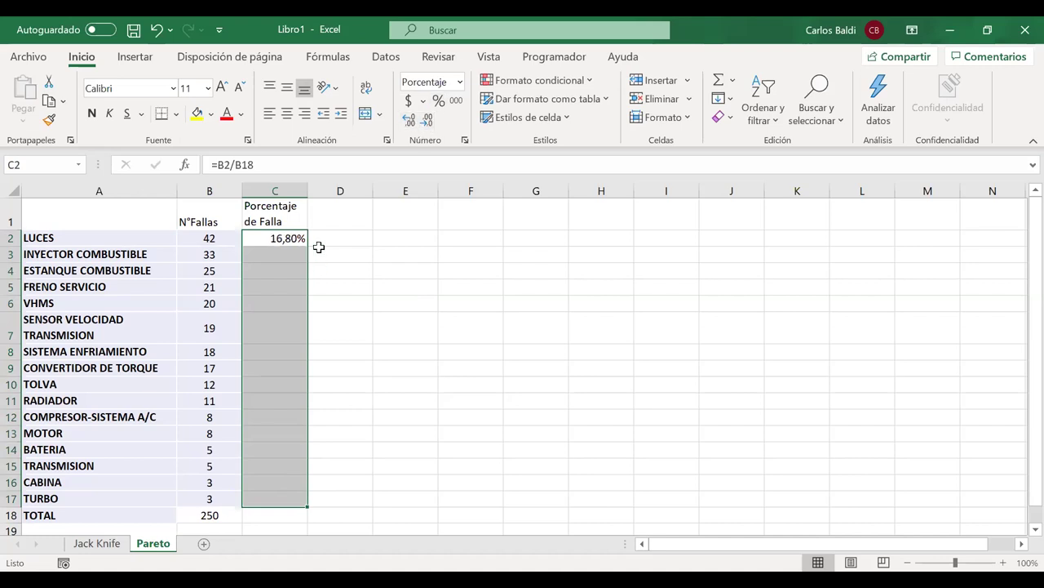
left_click(275, 238)
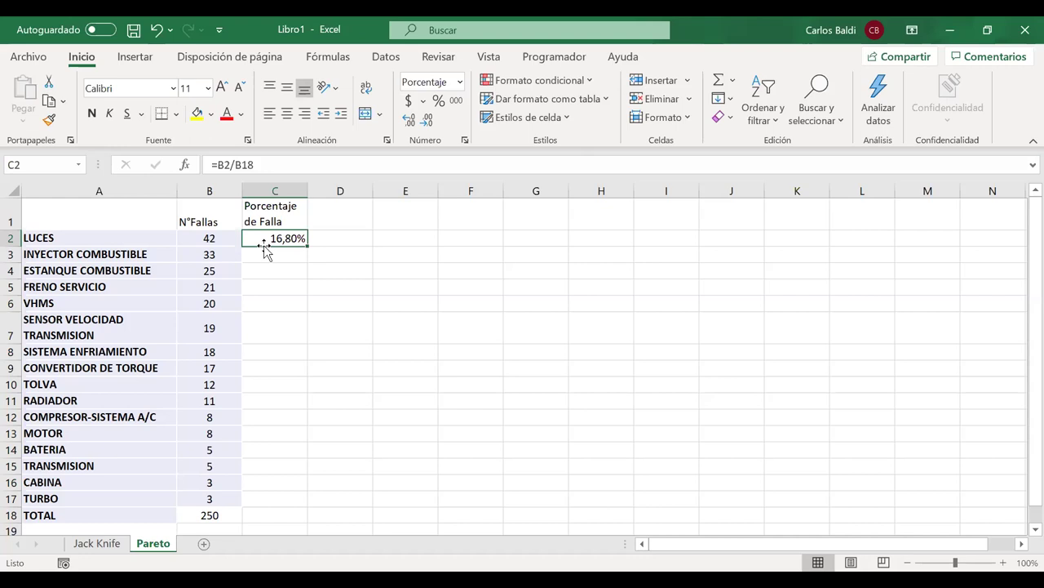
left_click_drag(309, 244, 272, 507)
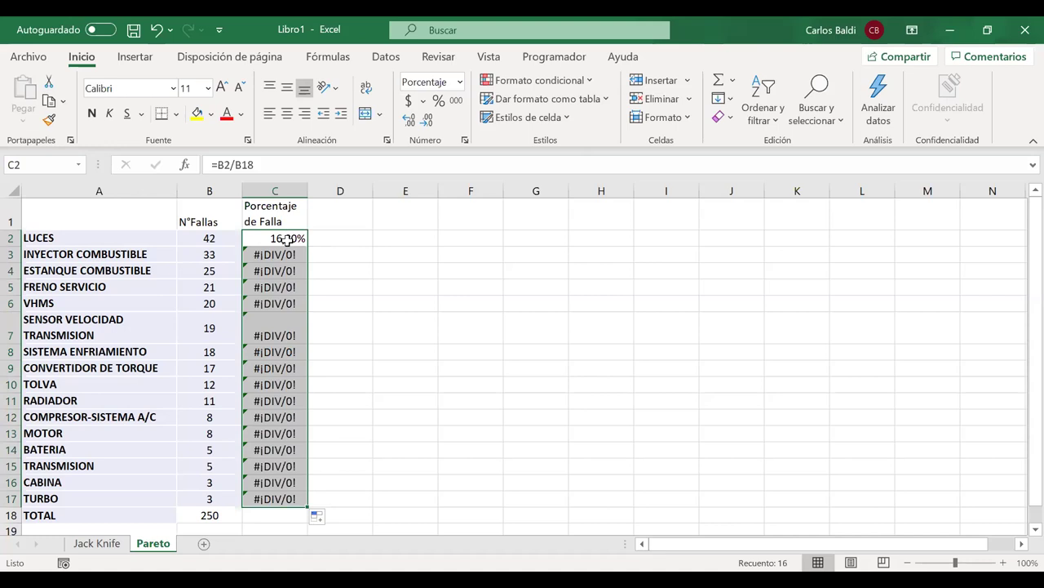
Make the total reference absolute in C2, giving =B2/$B$18, and fill the corrected formula down through C17
left_click(288, 239)
left_click(258, 166)
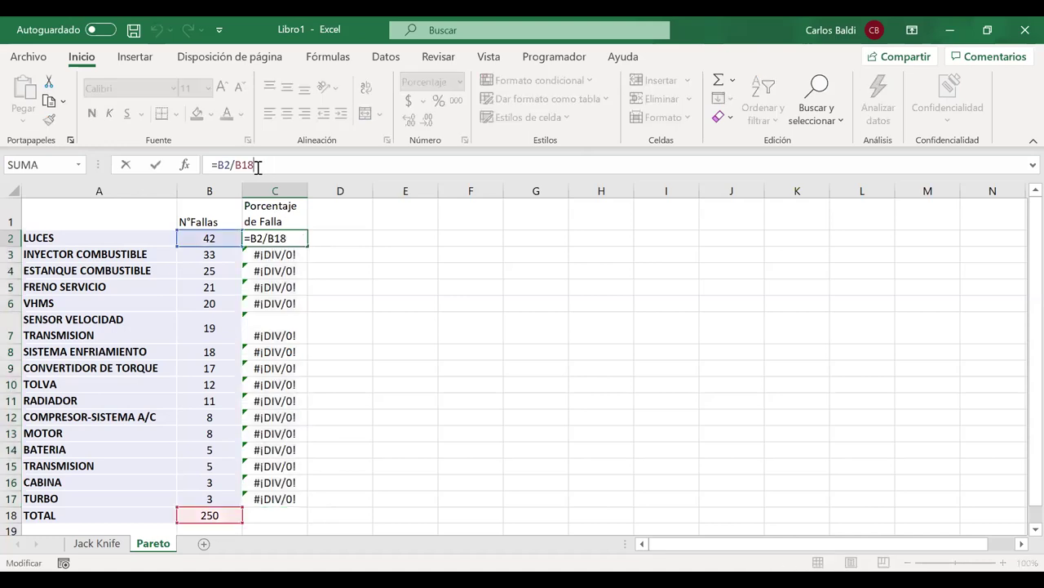
left_click_drag(250, 166, 235, 165)
key("F4")
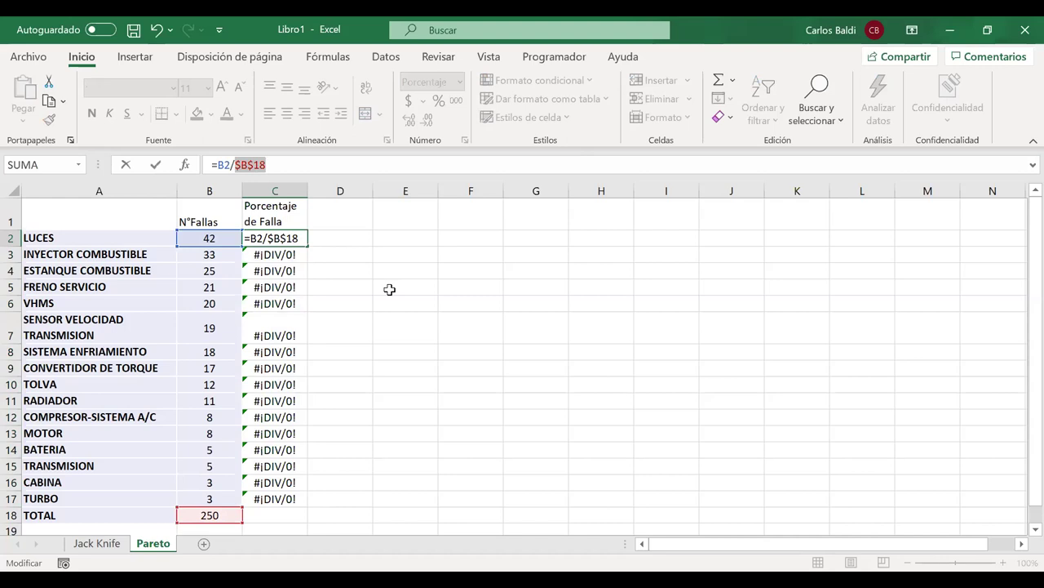
key("Return")
left_click(298, 239)
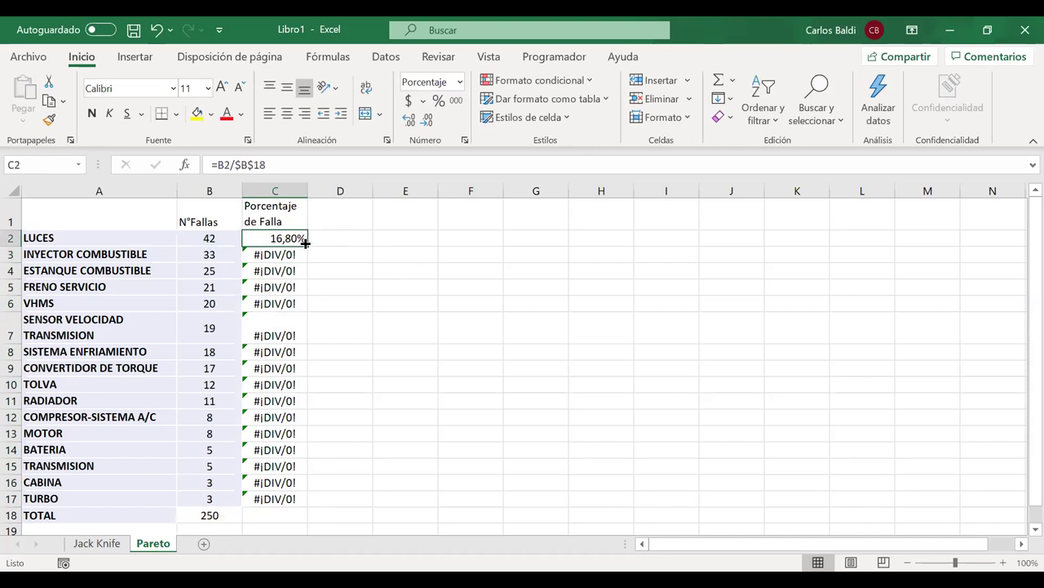
double_click(308, 246)
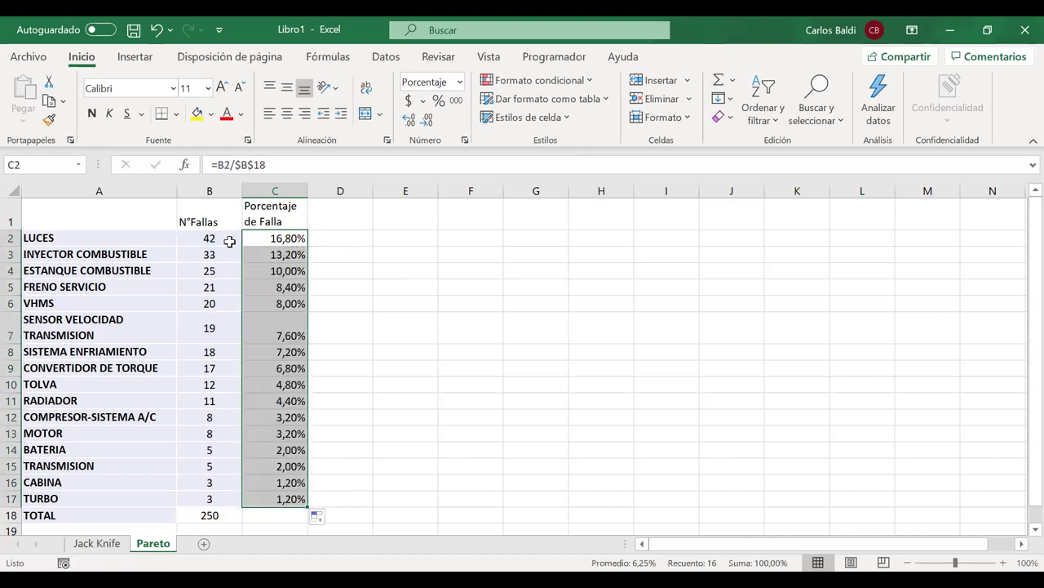
Set the LUCES failure count in B2 to 62
left_click(201, 237)
double_click(206, 238)
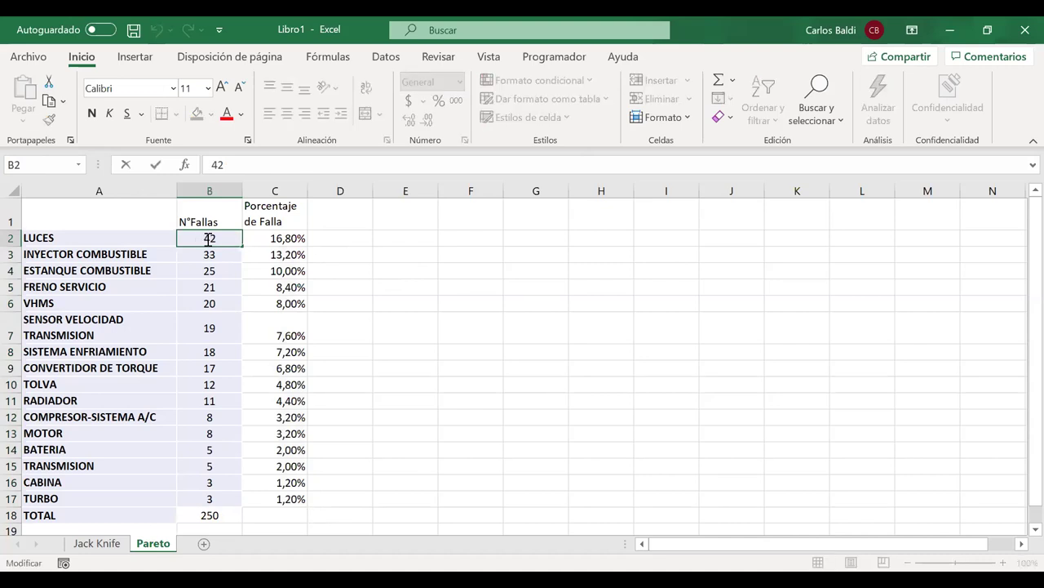
key("BackSpace")
type("6")
key("Return")
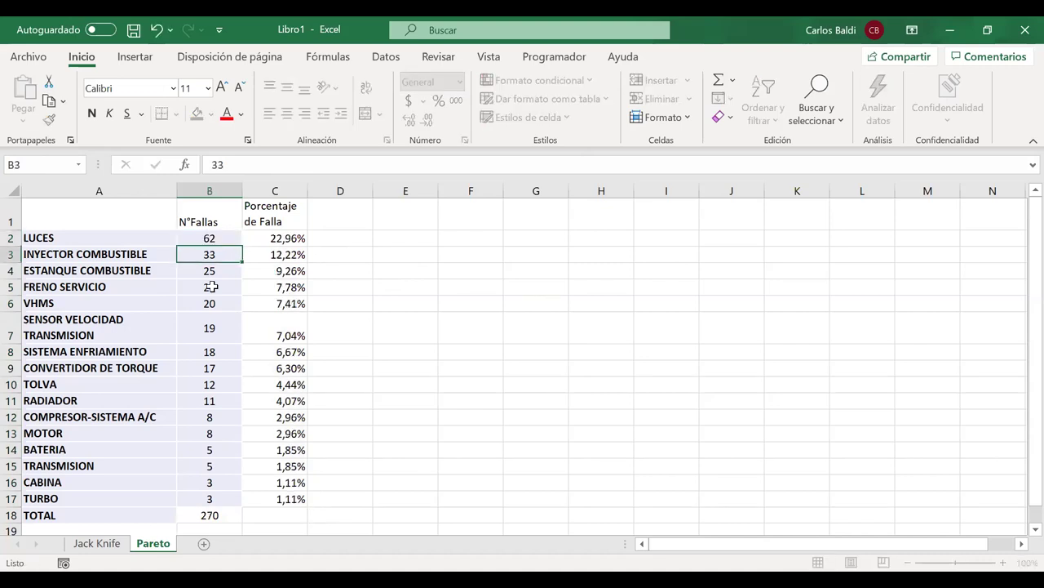
Replace the LUCES failure count in B2 with 45
left_click(209, 237)
double_click(210, 238)
left_click_drag(214, 237, 127, 229)
type("45")
key("Return")
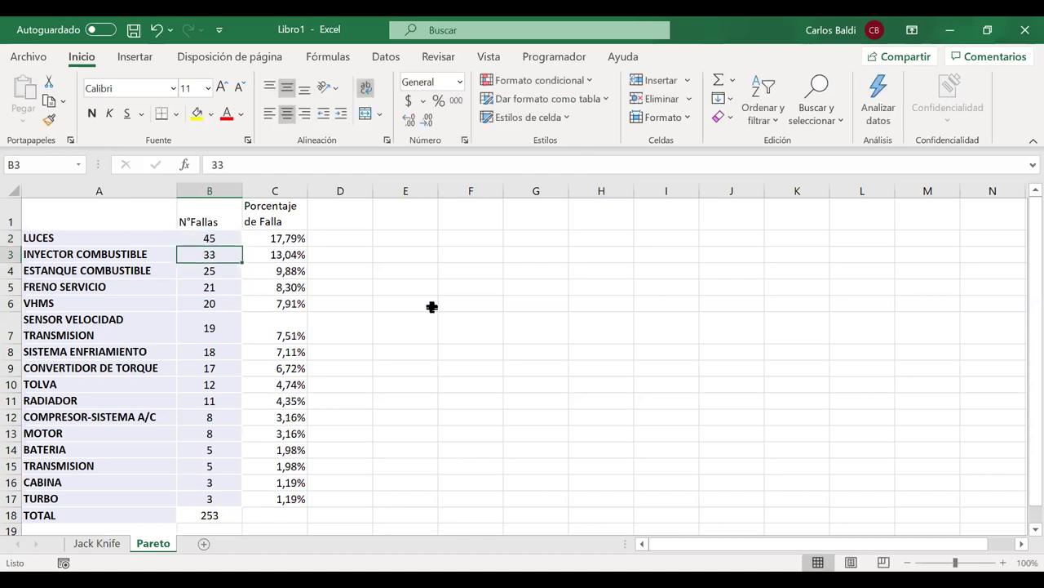
Add the header "Porcentaje Acumulado" in D1 and wrap its text within the cell
left_click_drag(278, 238, 262, 493)
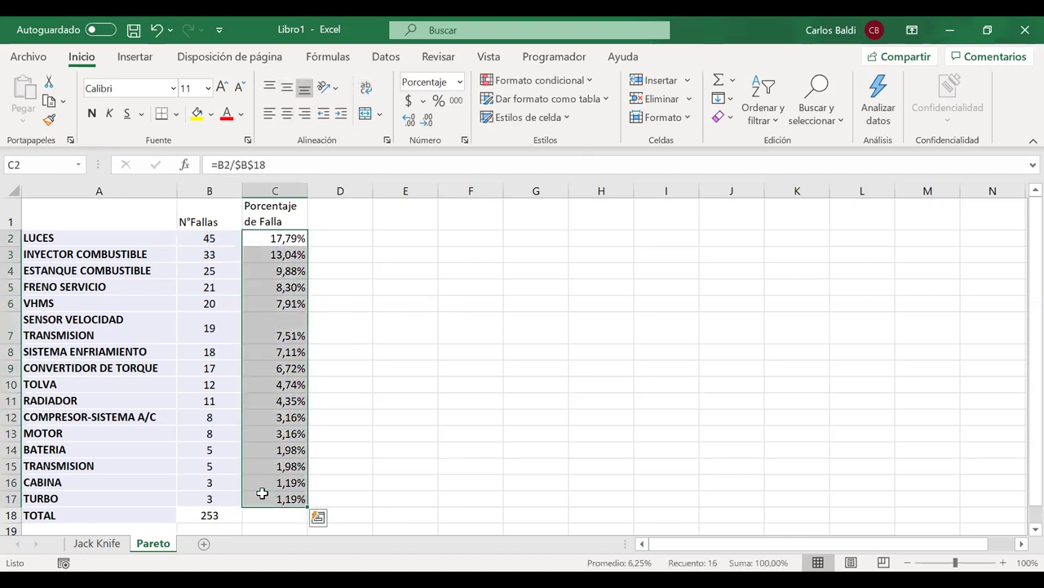
left_click(336, 216)
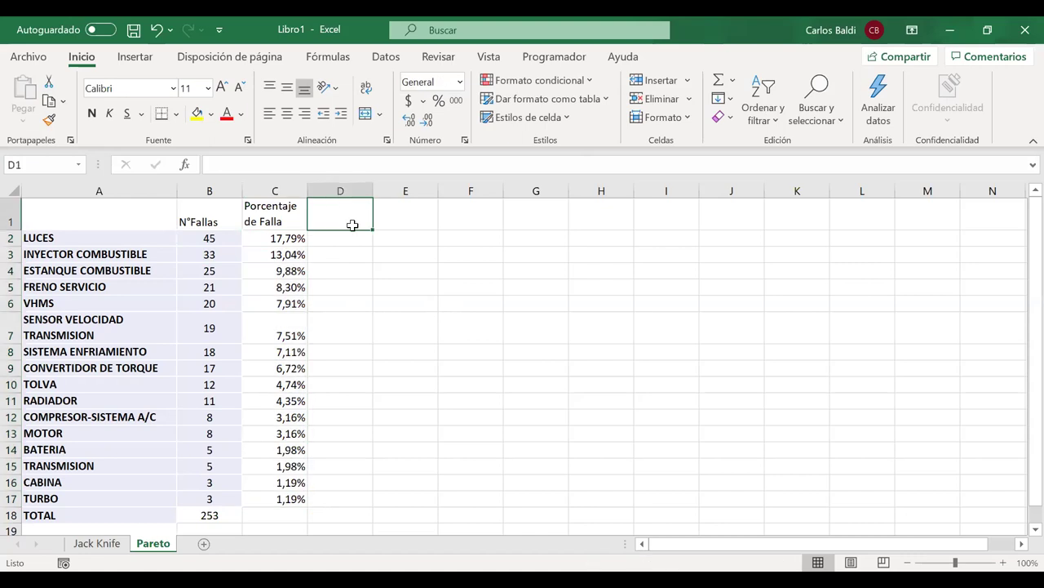
type("Por")
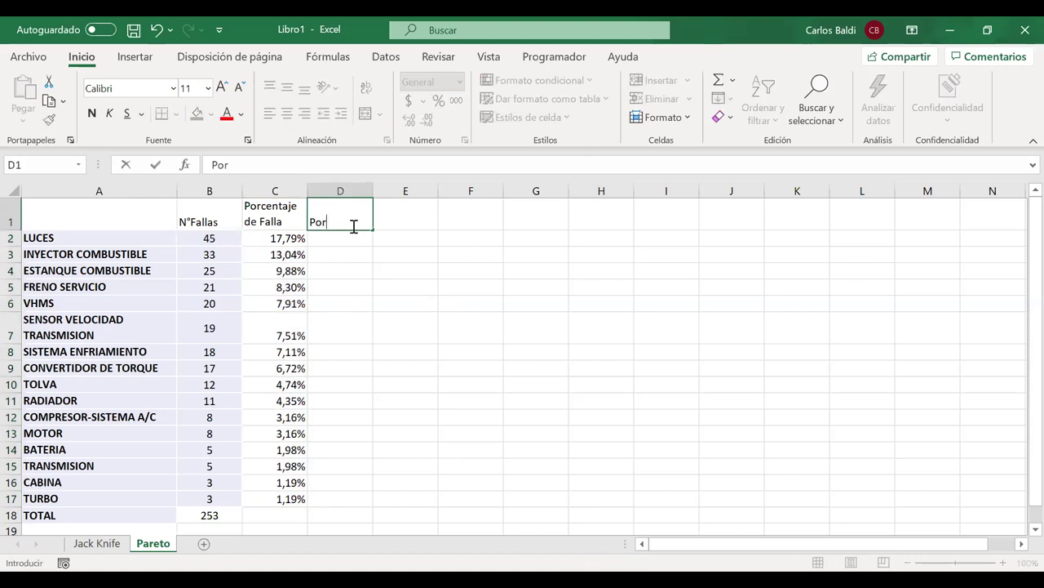
type("centaje Acumulado")
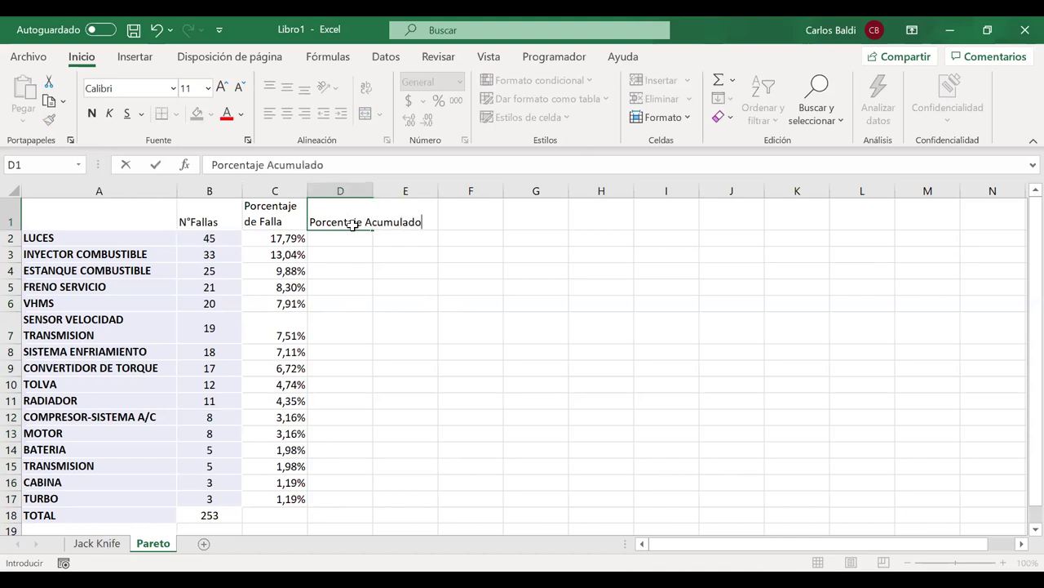
key("Return")
left_click(349, 220)
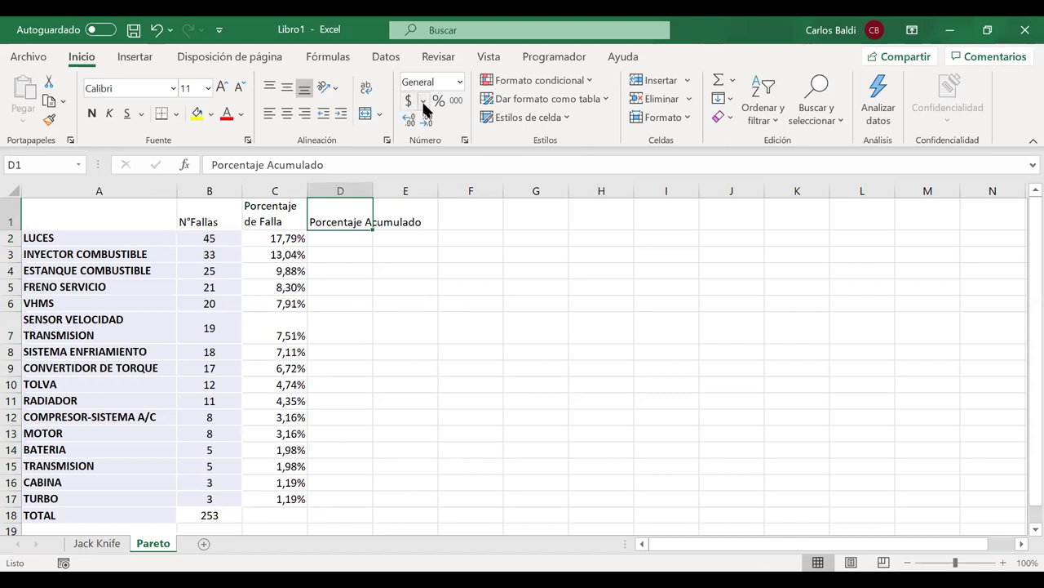
left_click(365, 89)
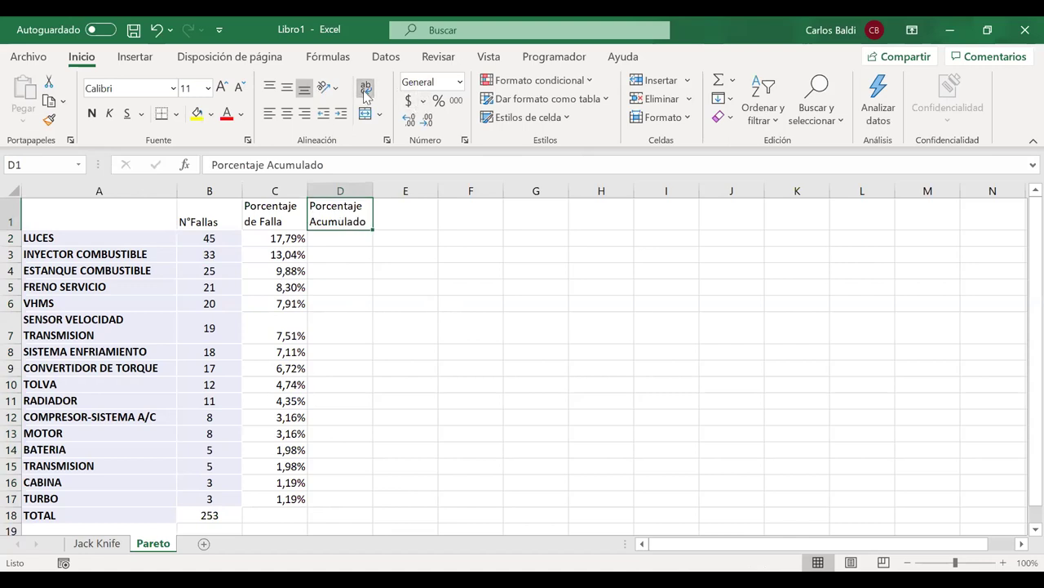
Start the cumulative percentage column by entering the formula =C2 in D2
left_click(344, 243)
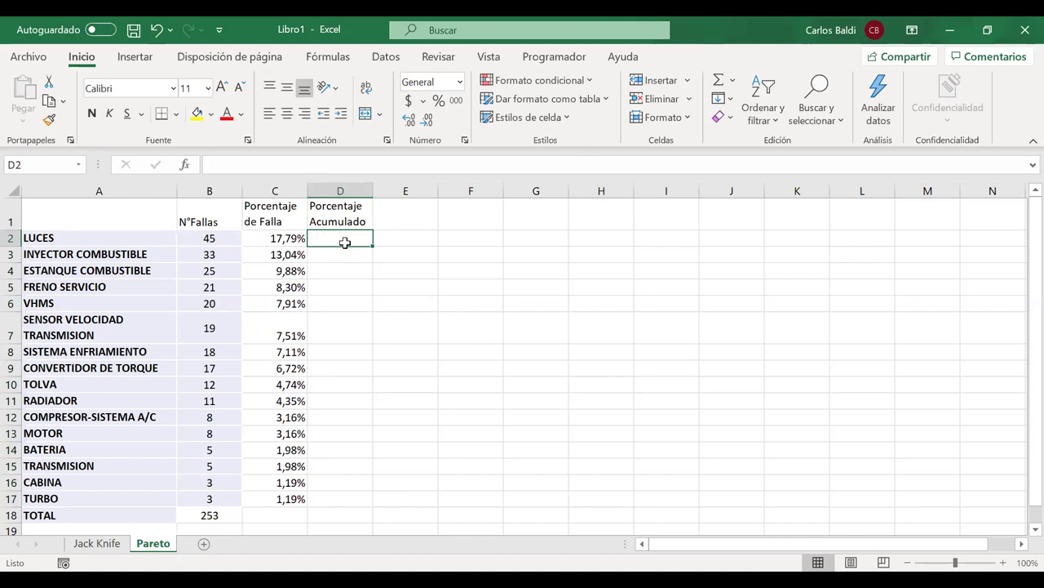
type("=")
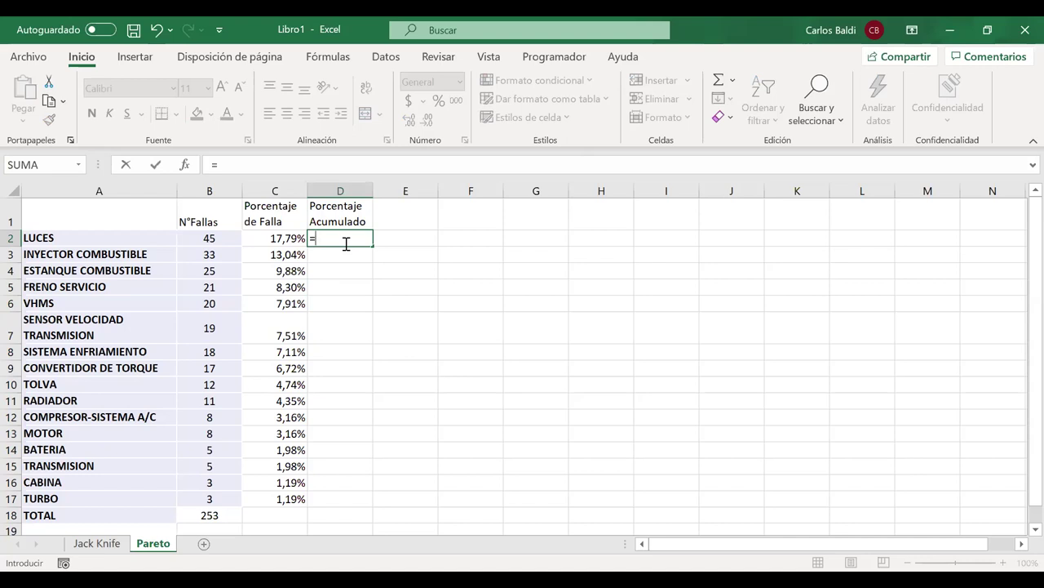
left_click(280, 238)
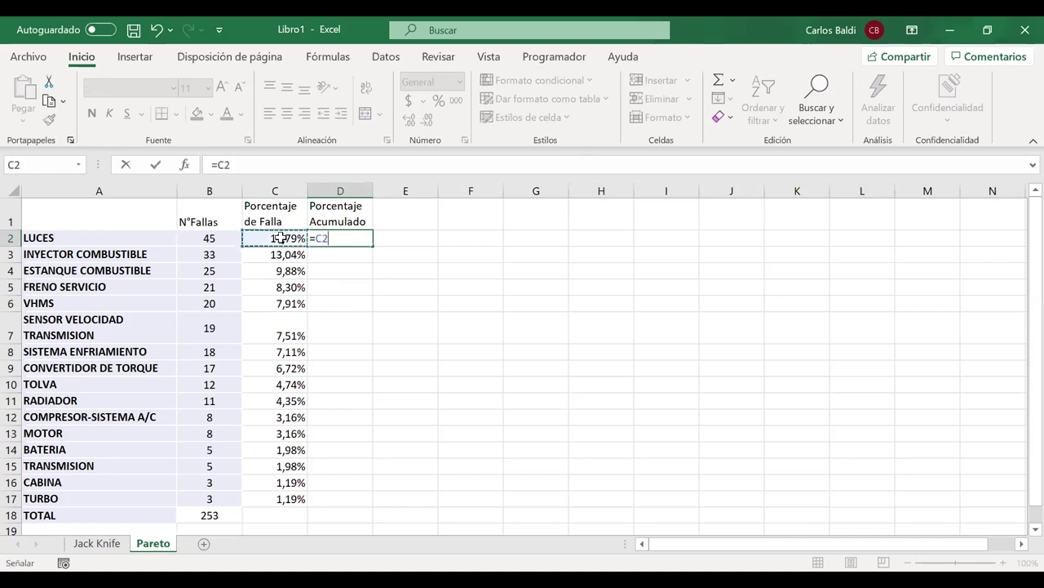
key("Return")
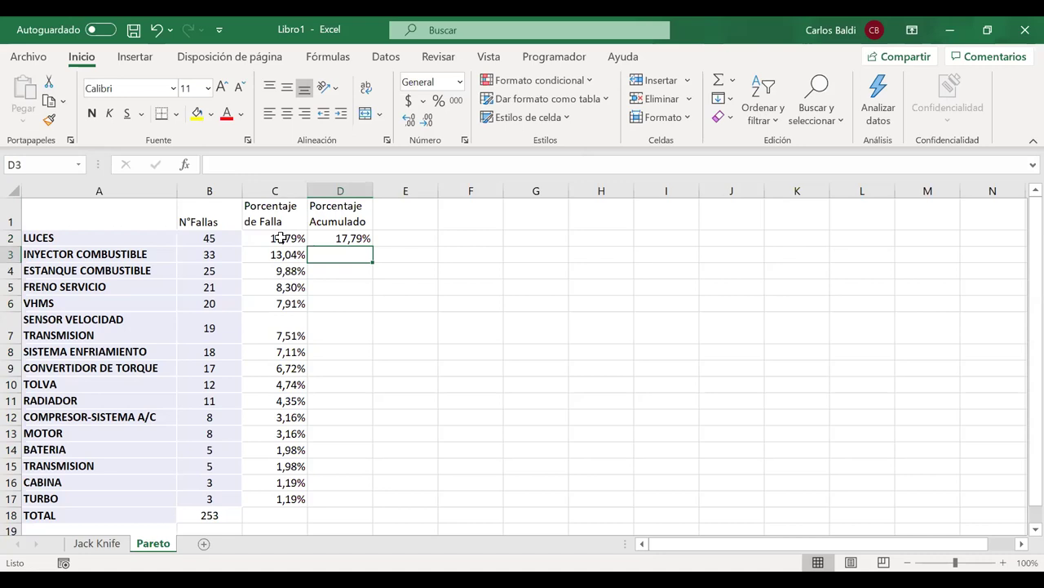
Enter the cumulative formula =D2+C3 in D3 for INYECTOR COMBUSTIBLE
type("=")
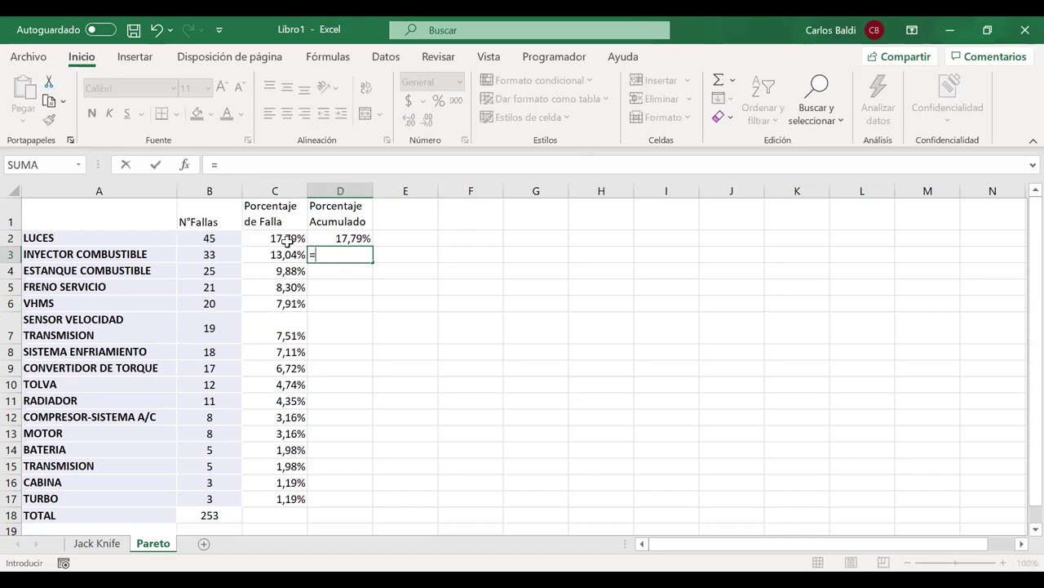
left_click(325, 239)
type("+")
left_click(283, 258)
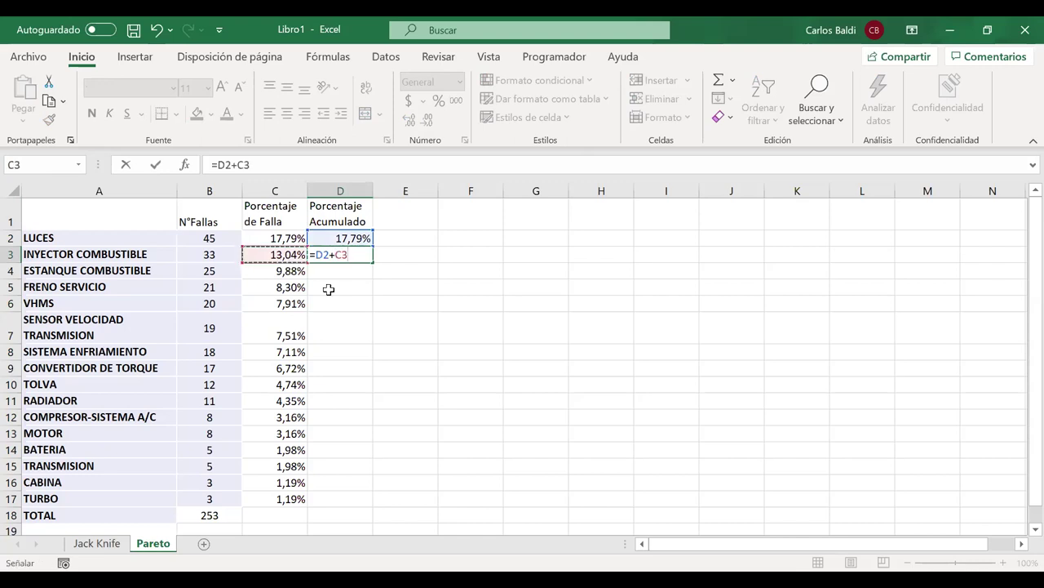
key("Return")
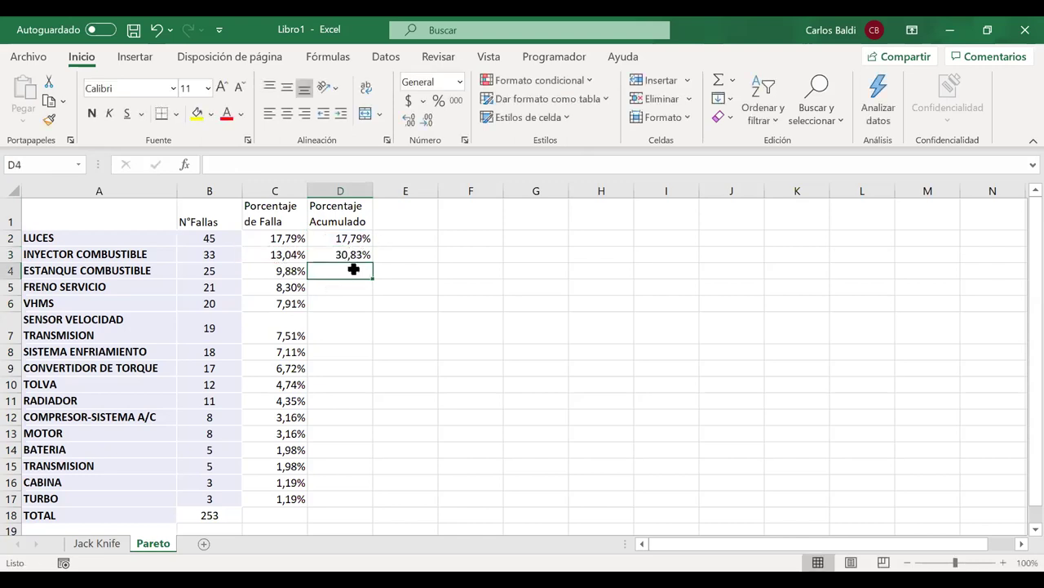
Enter =D3+C4 in D4 and fill the cumulative formula down through D18
type("=")
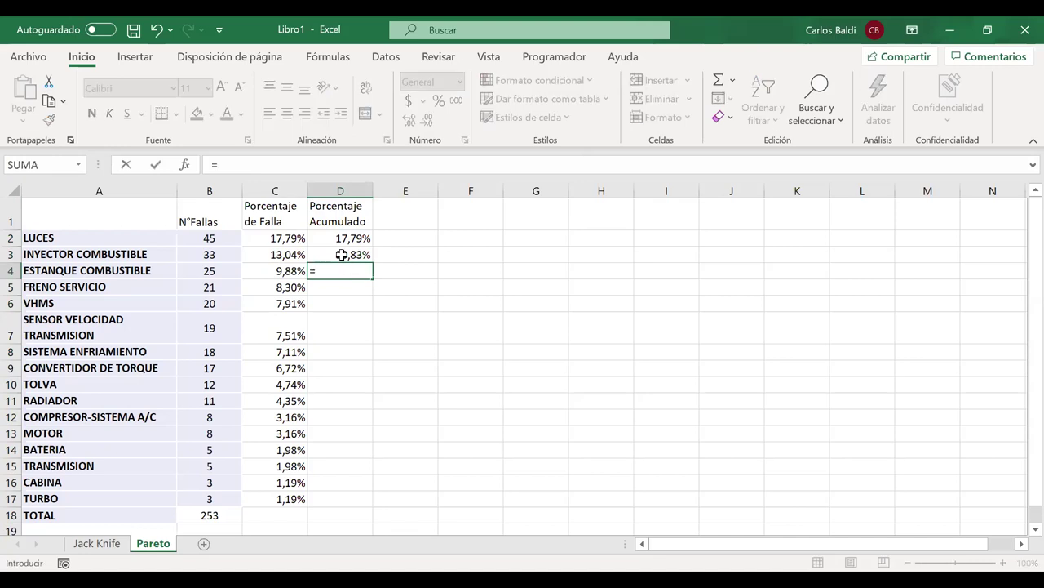
left_click(341, 254)
type("+")
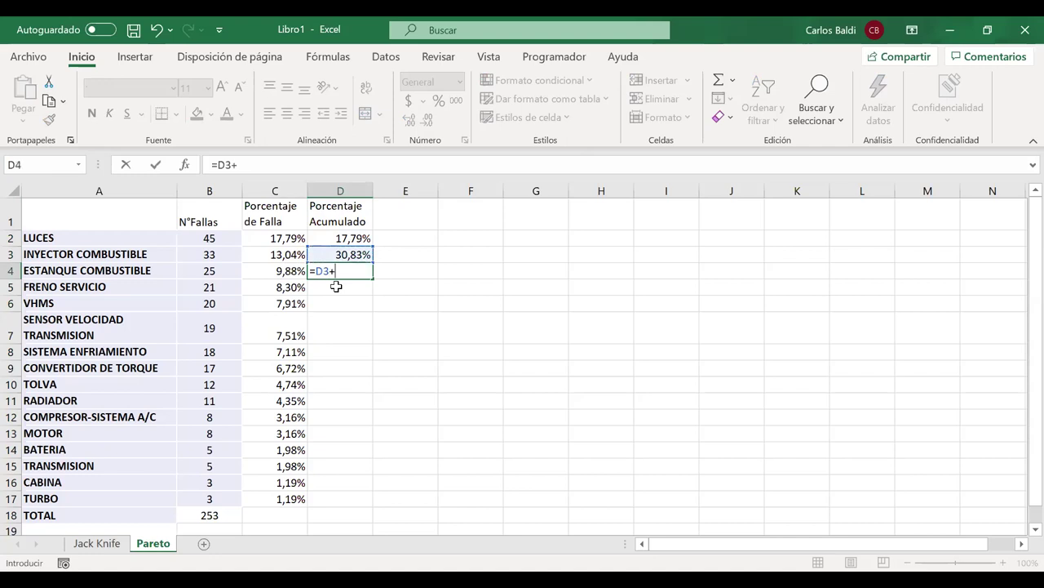
left_click(279, 271)
key("Return")
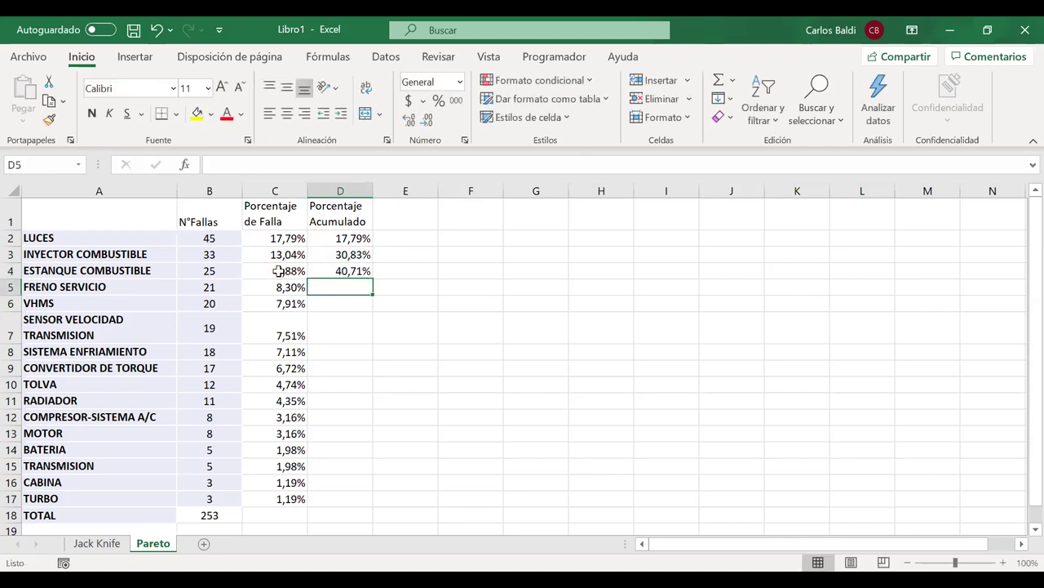
left_click(361, 271)
left_click_drag(373, 278, 349, 513)
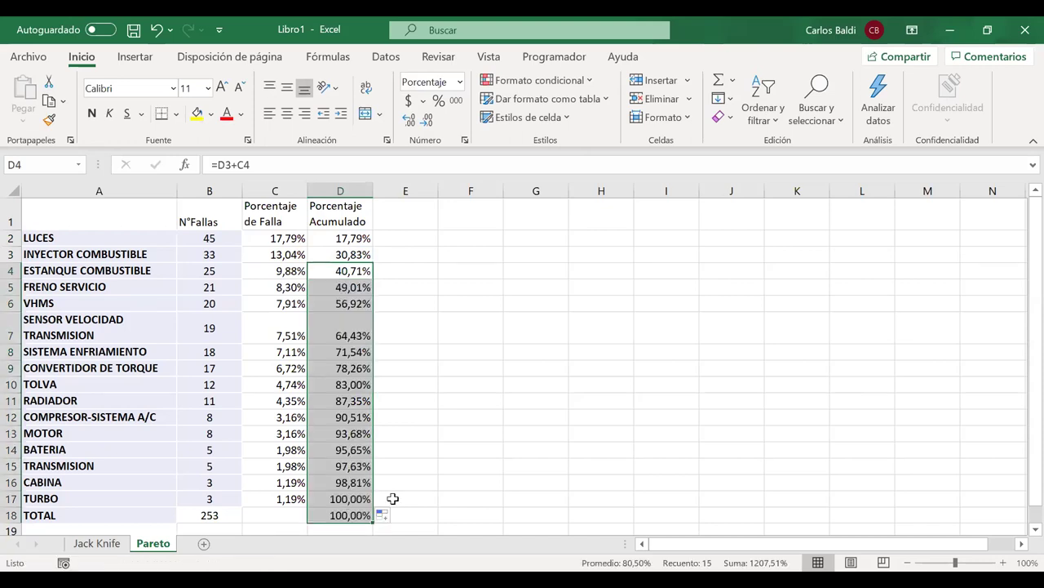
left_click(338, 514)
left_click_drag(339, 514, 117, 513)
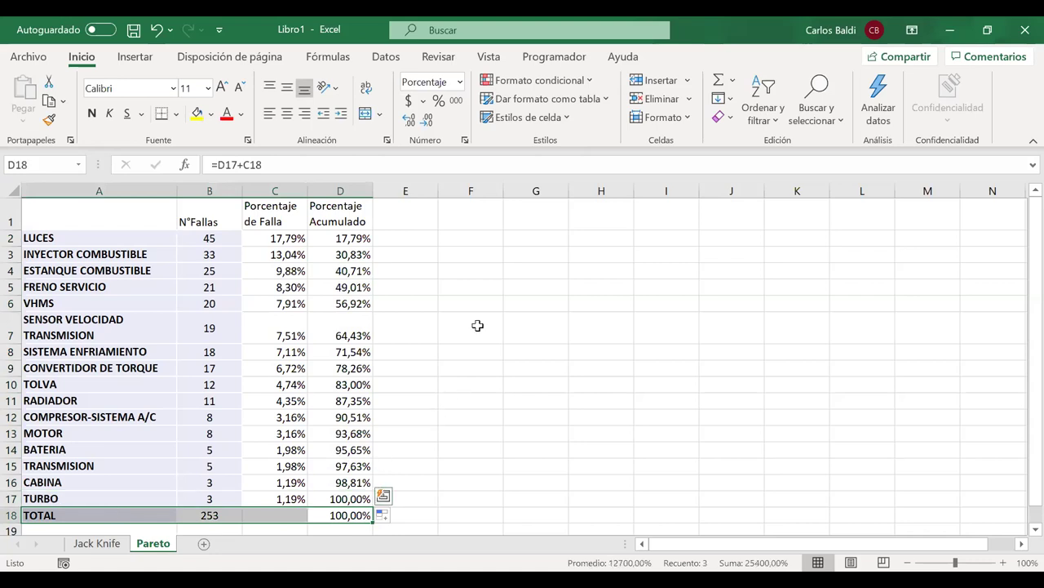
Add the header "80-20" in E1, beside the cumulative percentage column
left_click(413, 208)
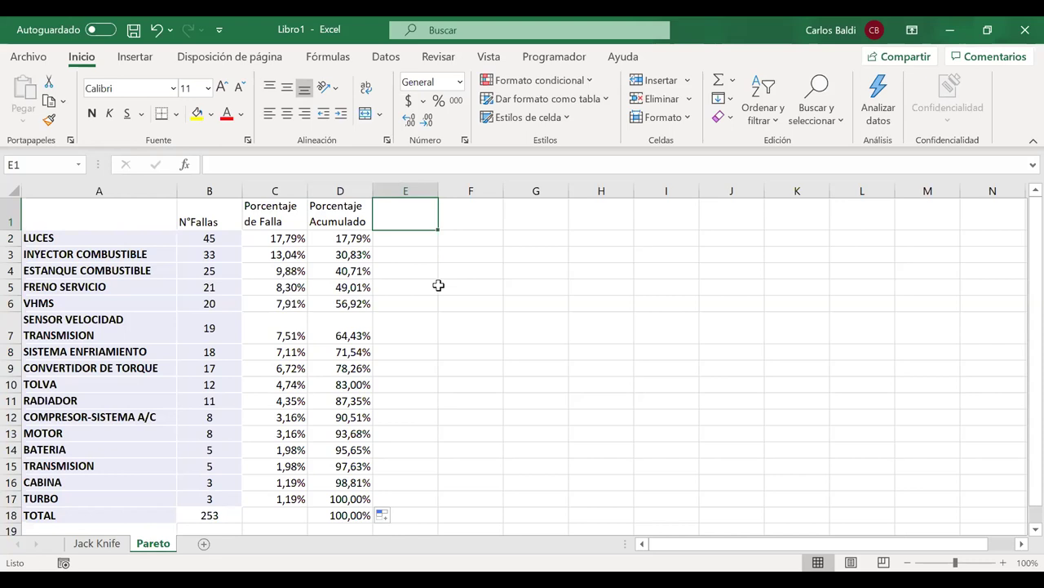
type("80")
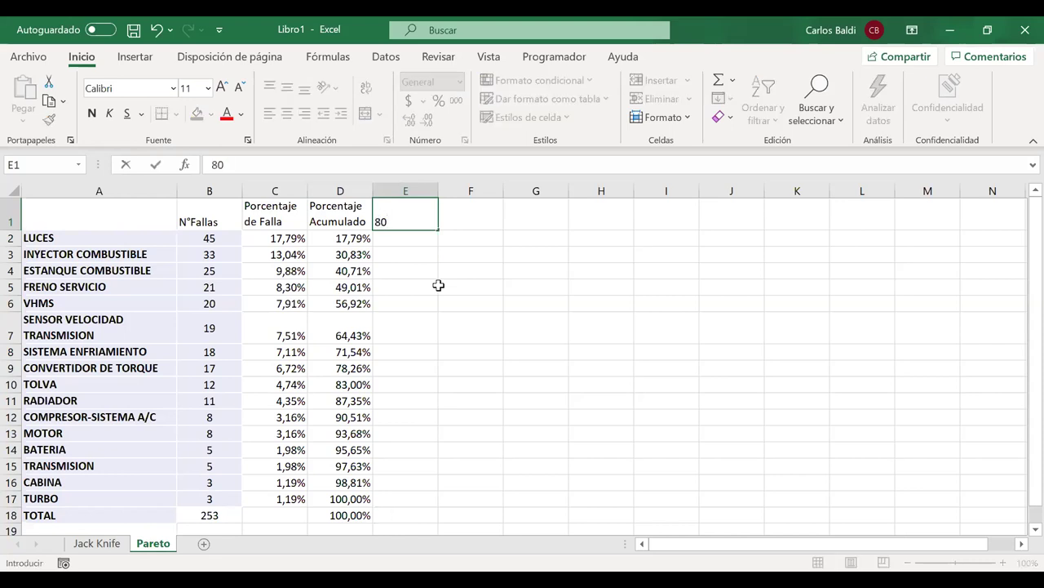
type("-20")
key("Return")
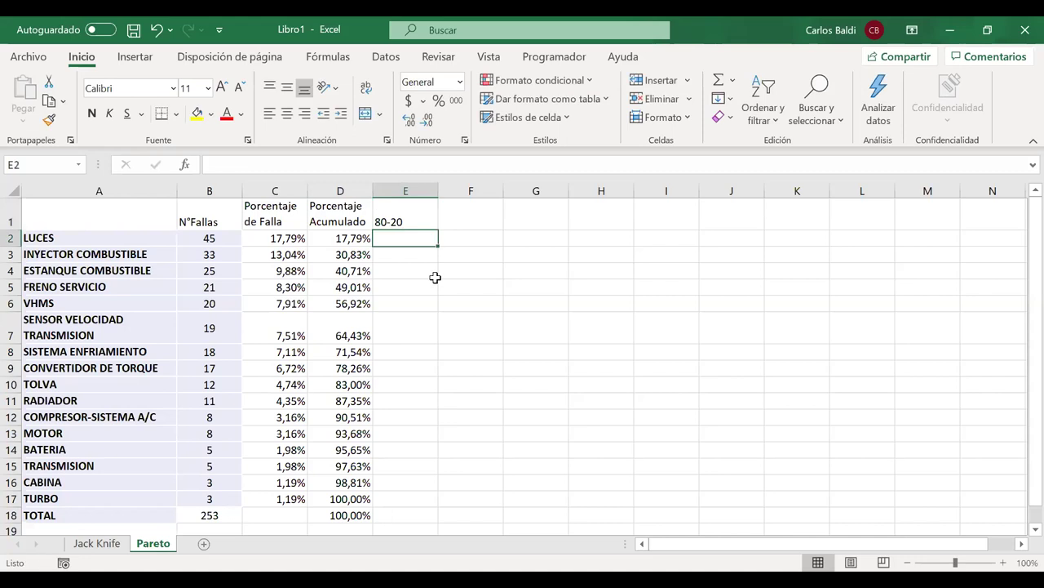
Format E2:E17 as percentages, enter 80% in E2 and fill it down through E17
left_click_drag(403, 240, 399, 495)
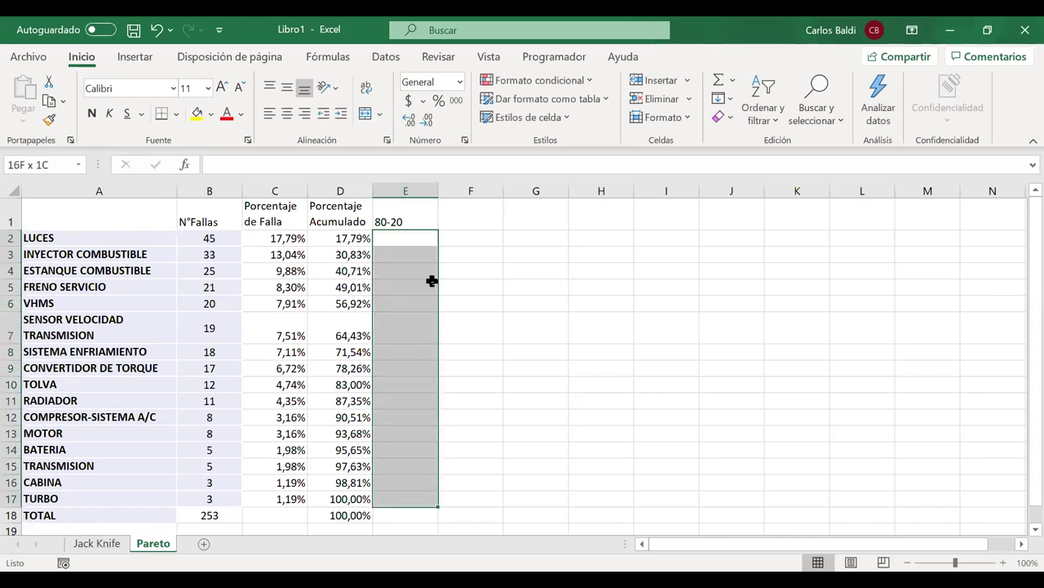
left_click(439, 100)
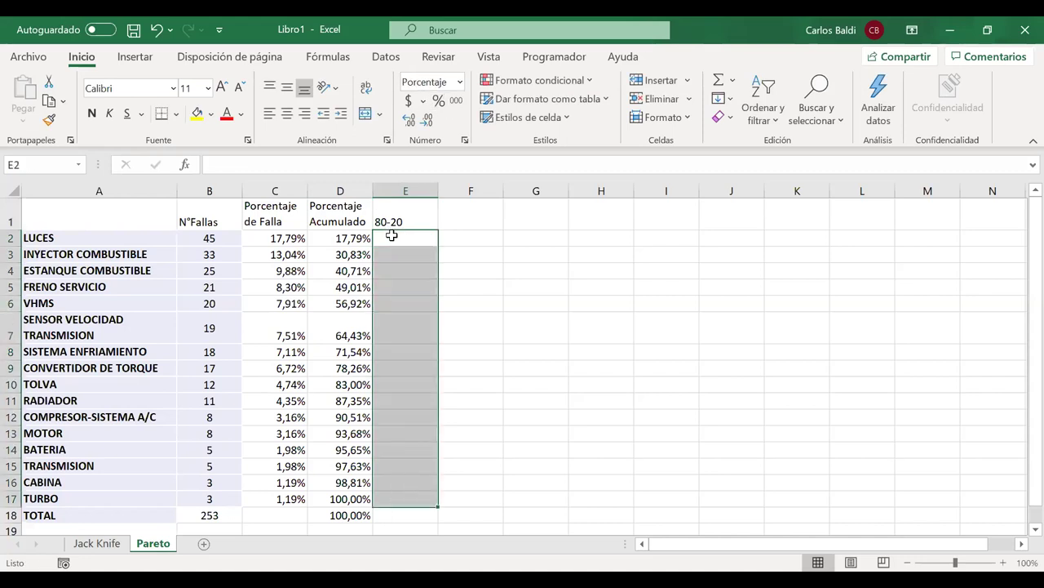
left_click(391, 235)
type("80")
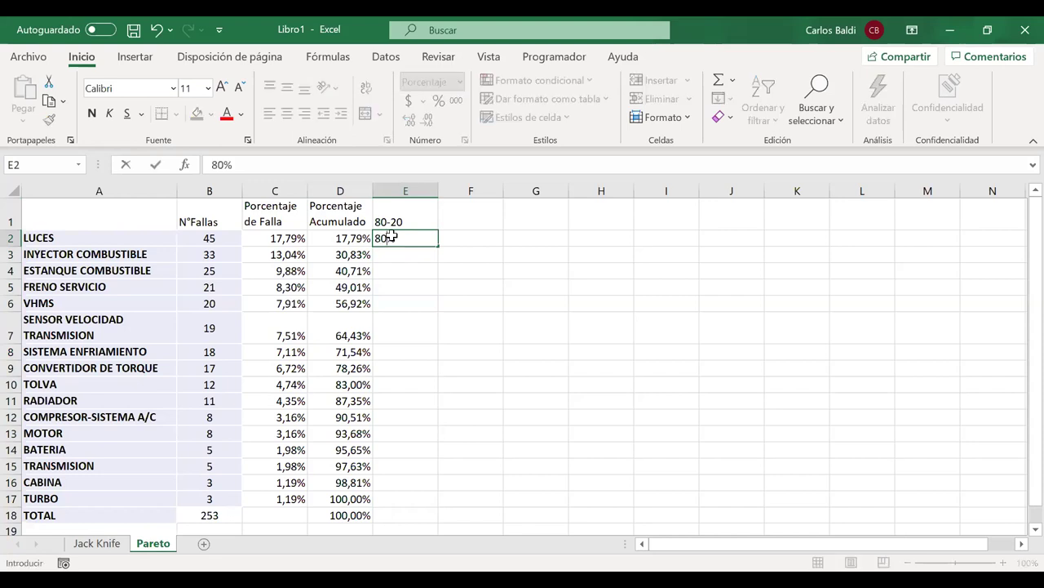
key("Return")
left_click(427, 240)
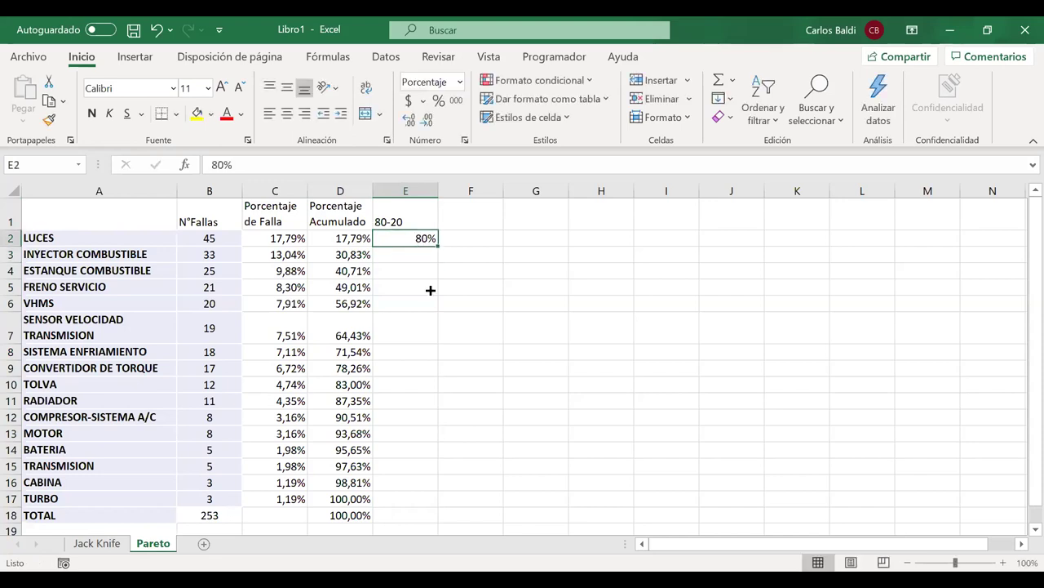
left_click_drag(438, 244, 438, 500)
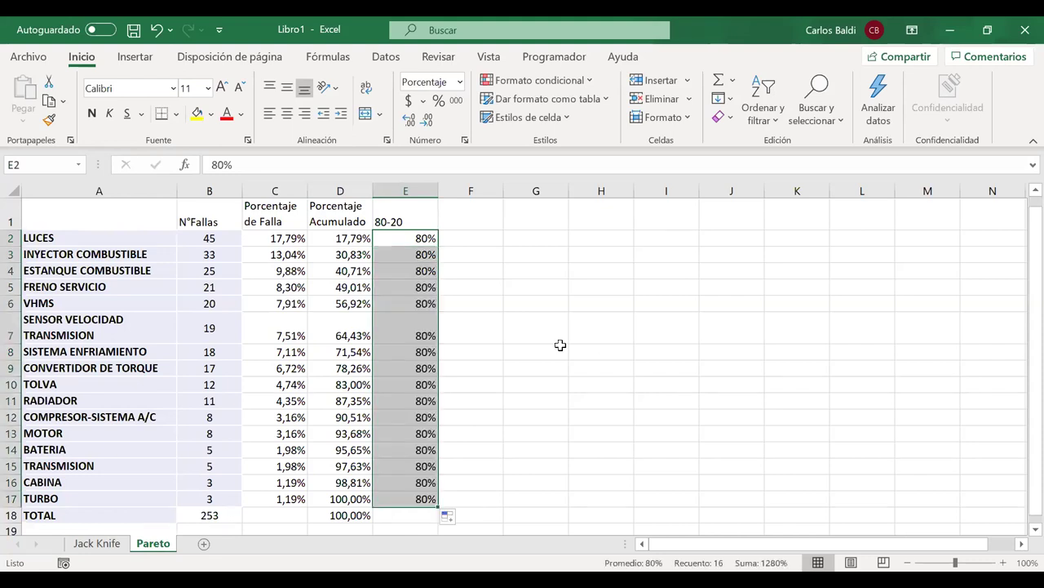
left_click(619, 299)
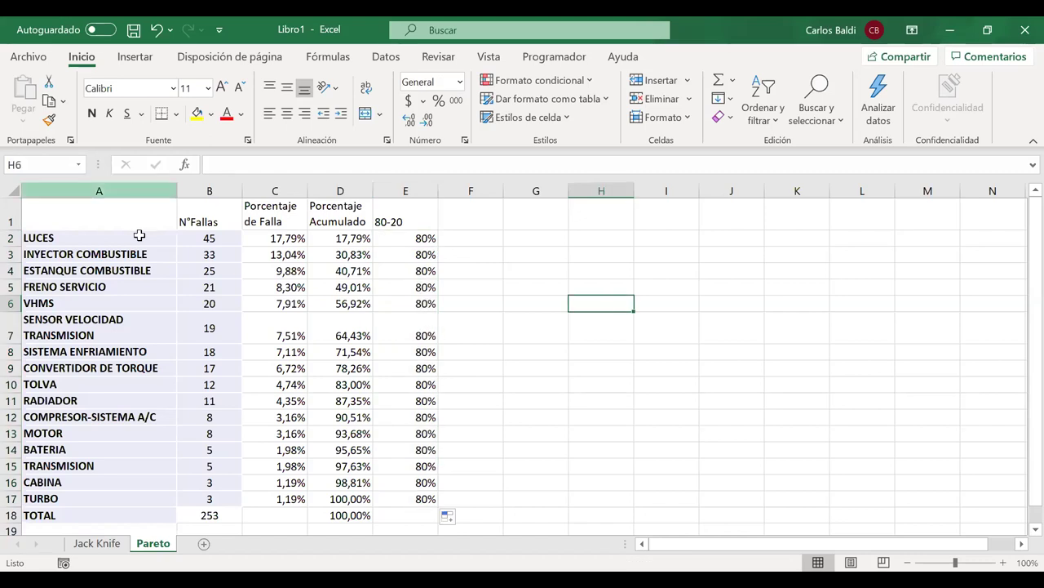
Insert a clustered column chart of the failure counts in A2:B17, with one category per component, and place it enlarged beside the table
left_click_drag(177, 449, 211, 497)
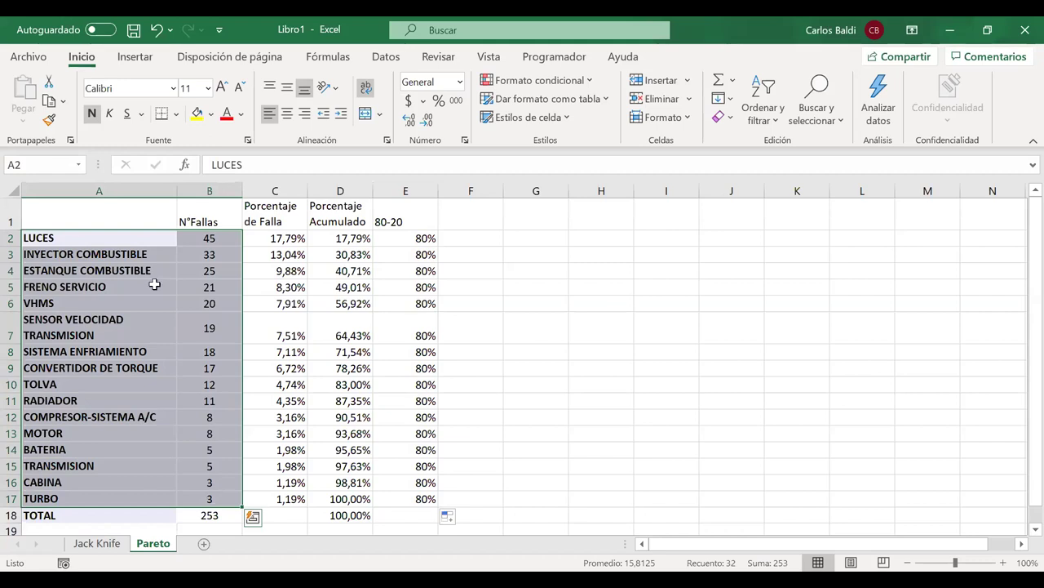
left_click(148, 59)
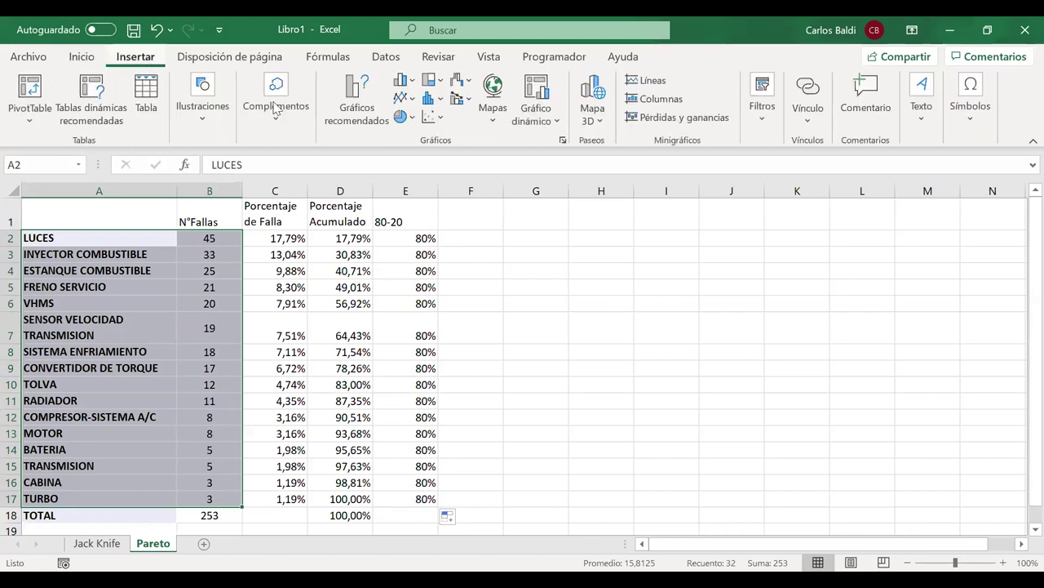
left_click(562, 142)
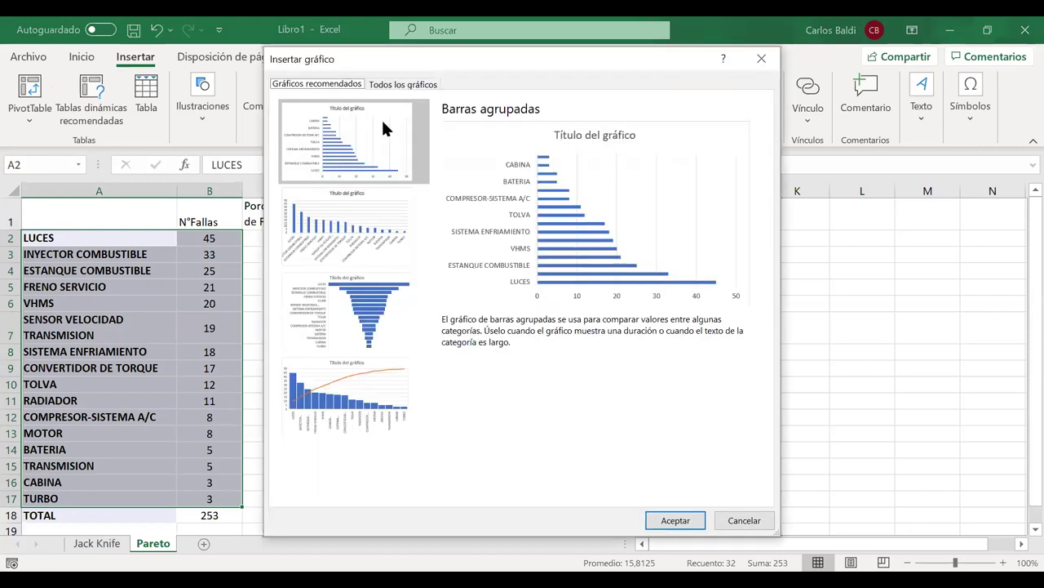
key("ctrl+Tab")
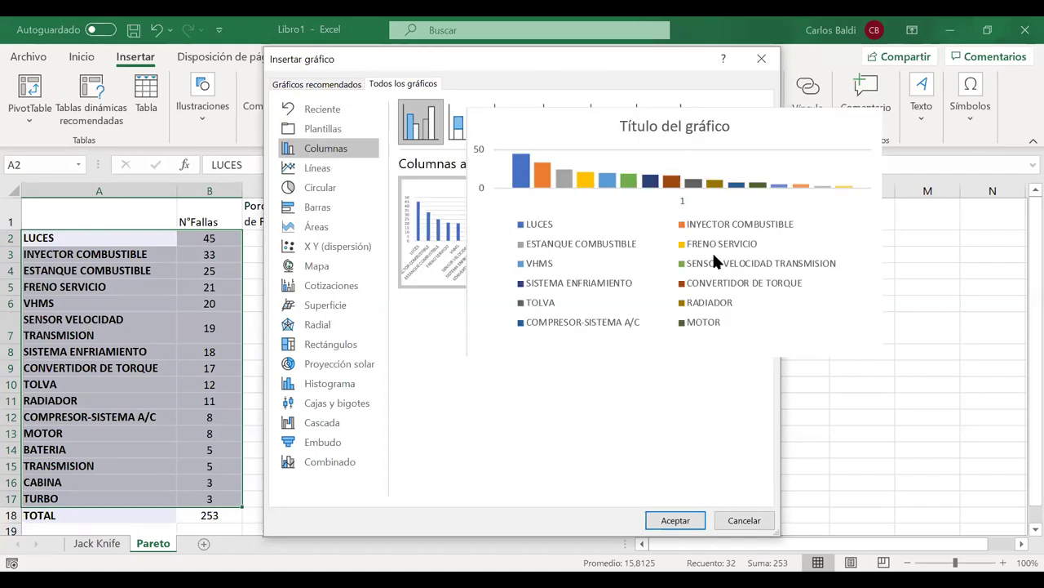
mouse_move(704, 270)
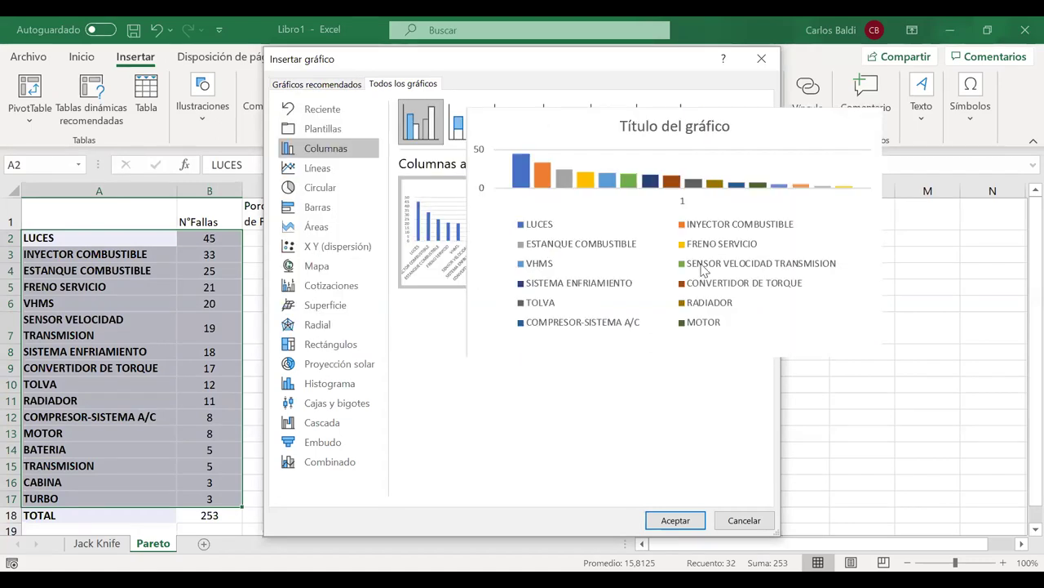
left_click(674, 519)
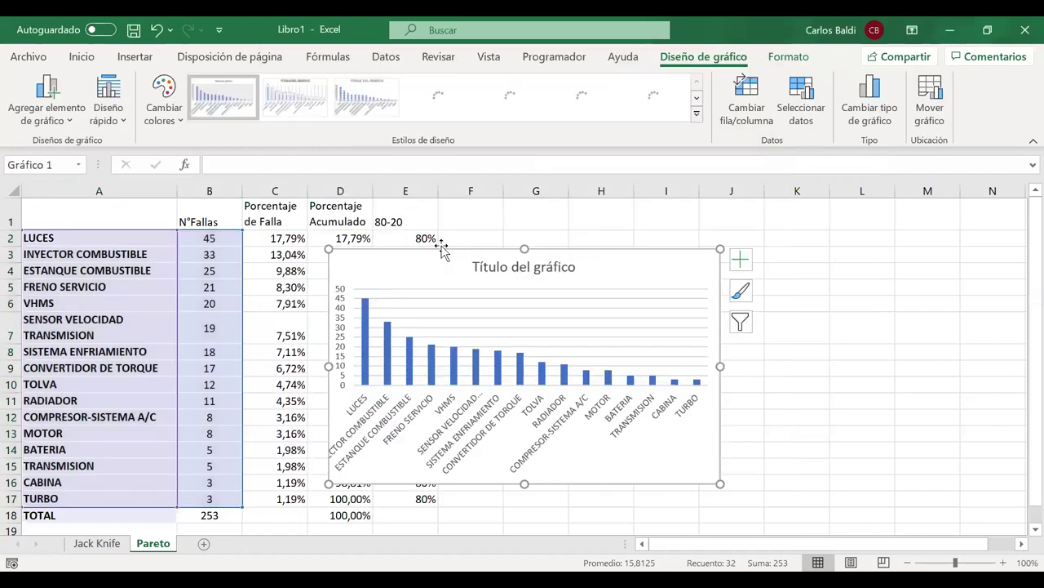
left_click_drag(440, 254, 588, 215)
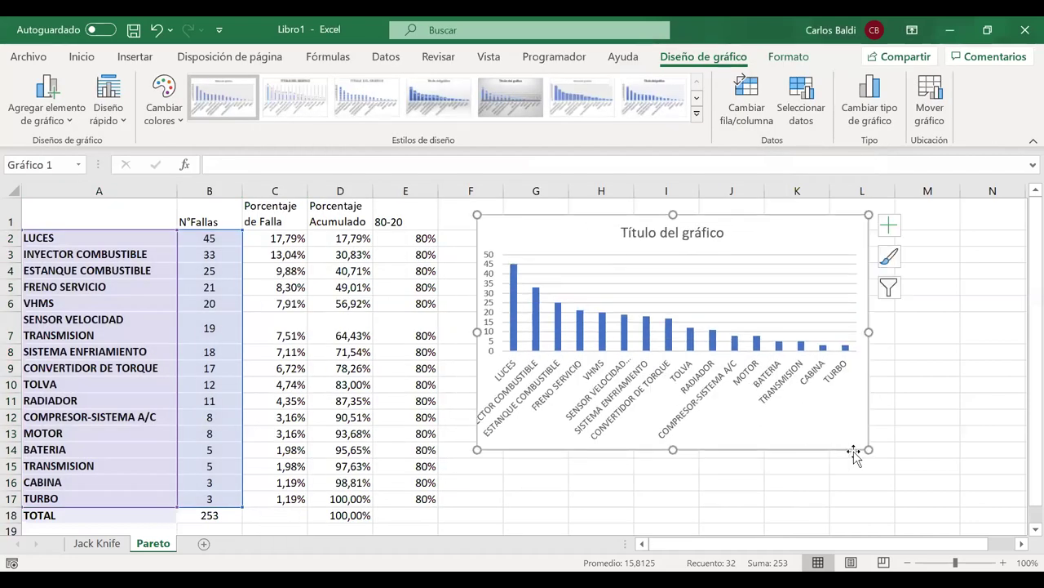
left_click_drag(868, 450, 982, 525)
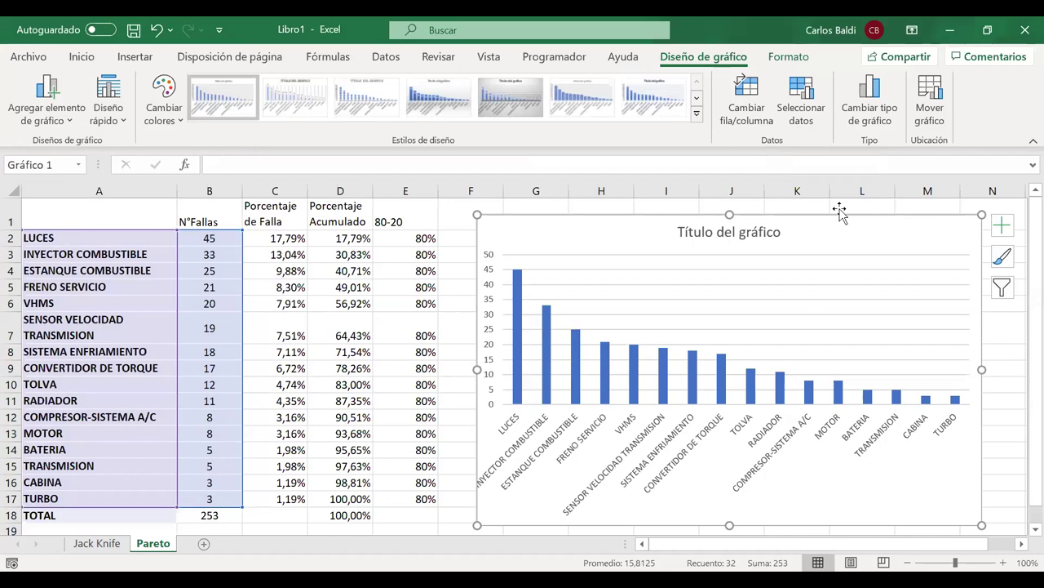
Replace the chart's placeholder title with "PARETO" and widen the chart slightly
double_click(733, 237)
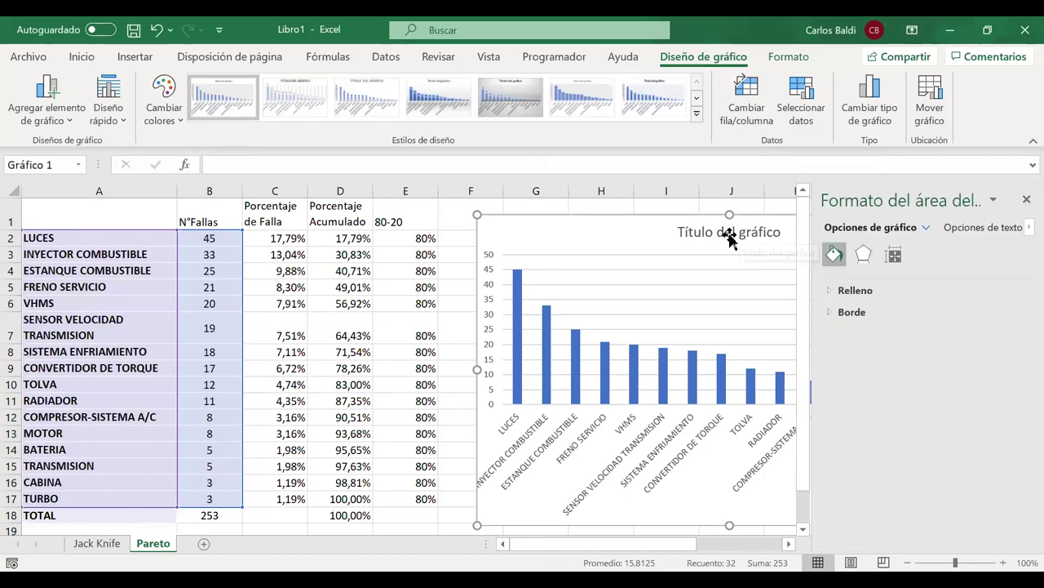
left_click(1027, 200)
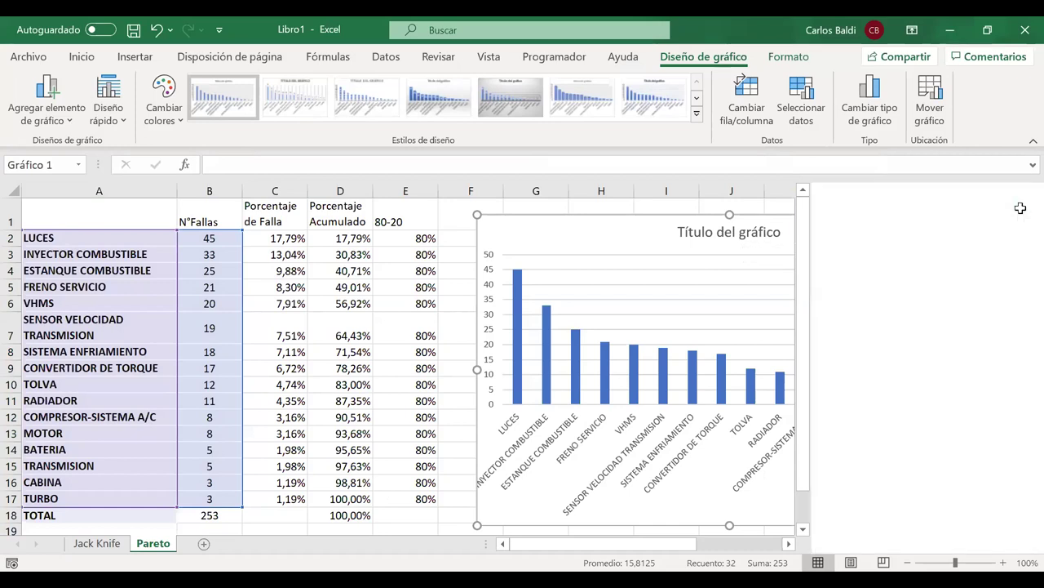
left_click(749, 231)
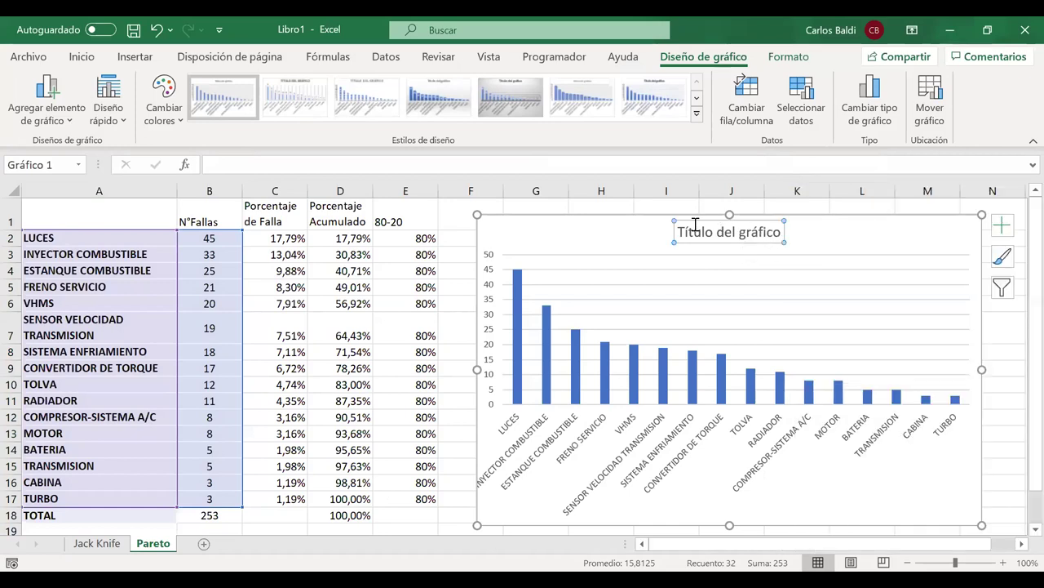
left_click_drag(682, 231, 778, 236)
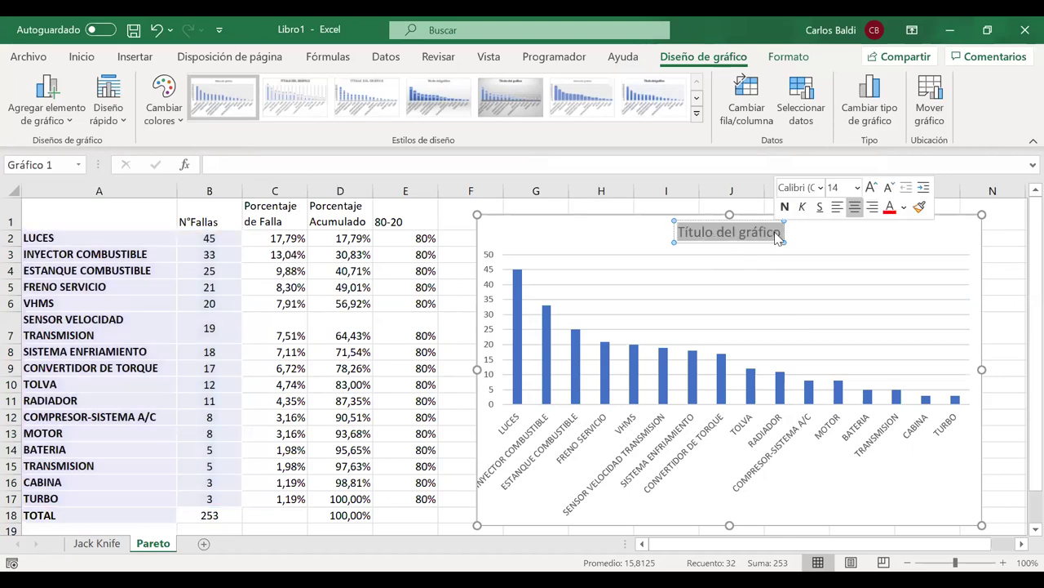
type("PA")
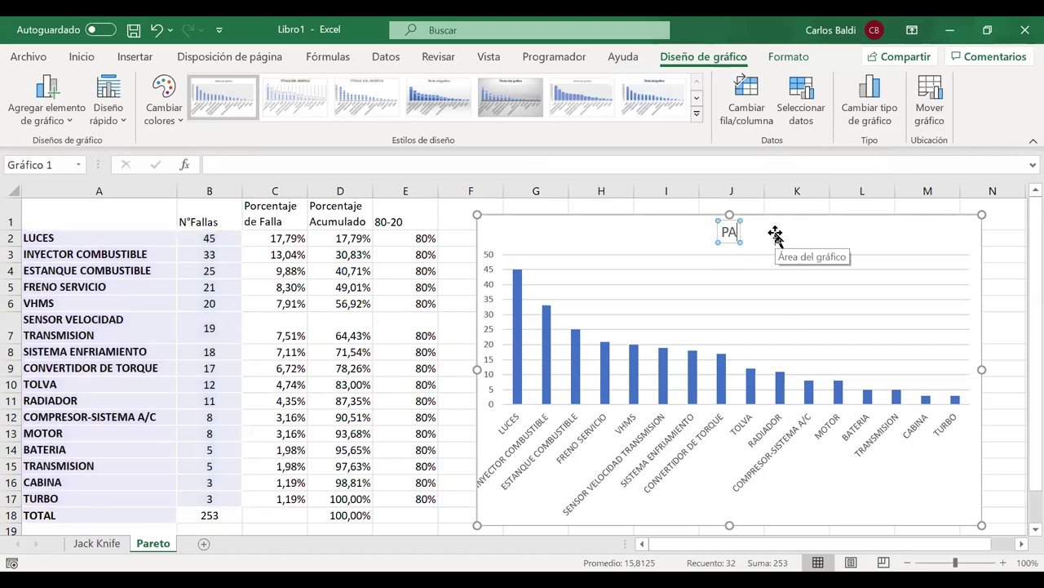
type("RETO")
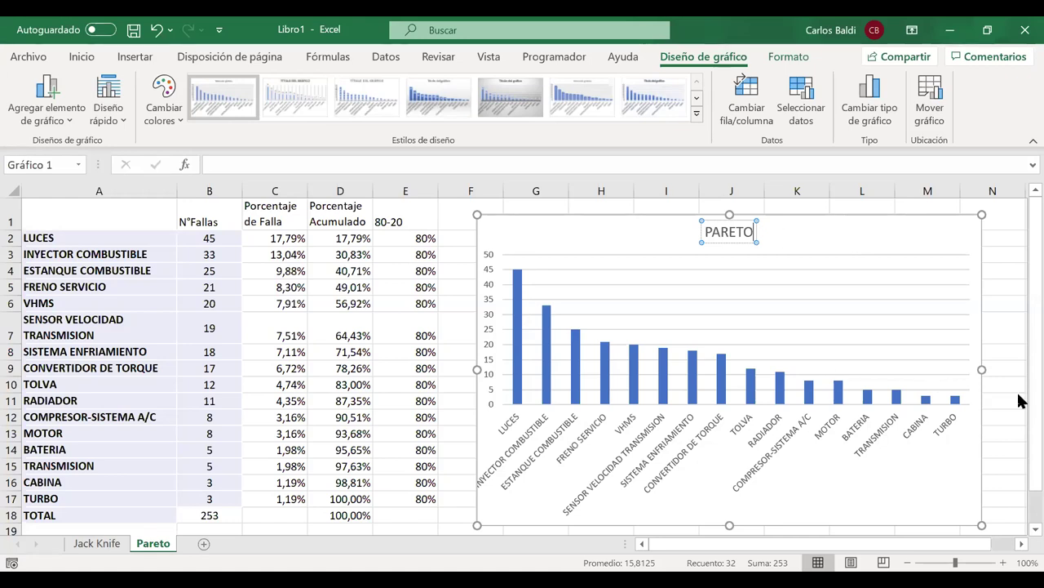
left_click_drag(983, 369, 998, 368)
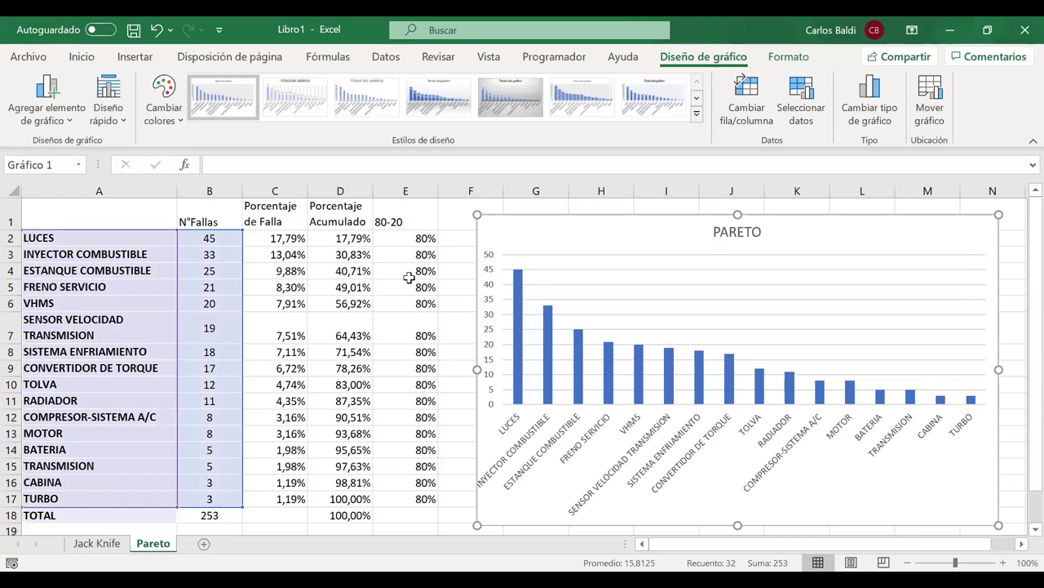
left_click(448, 319)
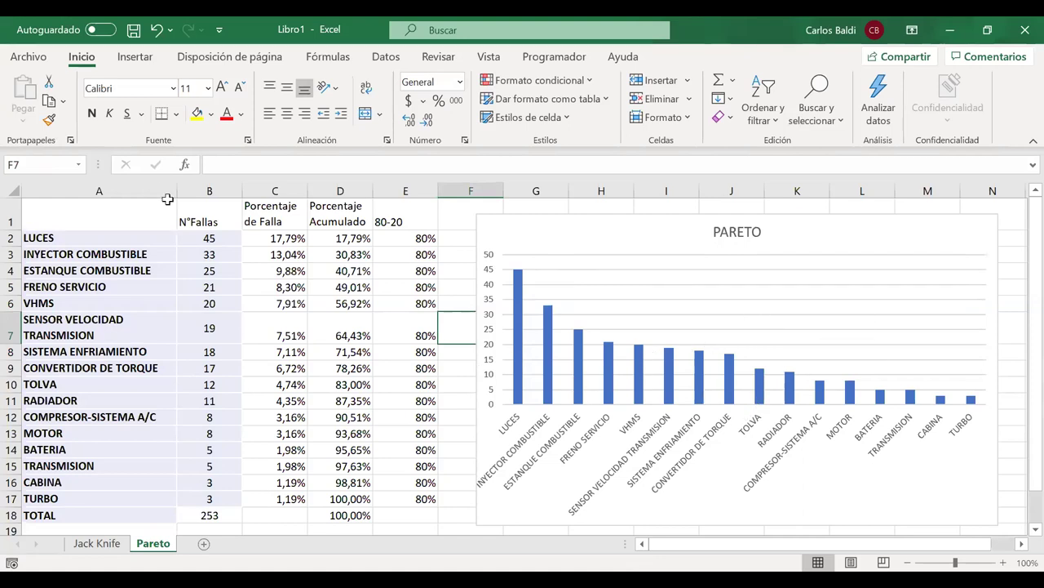
Set the failure counts to 85 for LUCES, 63 for INYECTOR COMBUSTIBLE and 45 for ESTANQUE COMBUSTIBLE in B2:B4
left_click(203, 235)
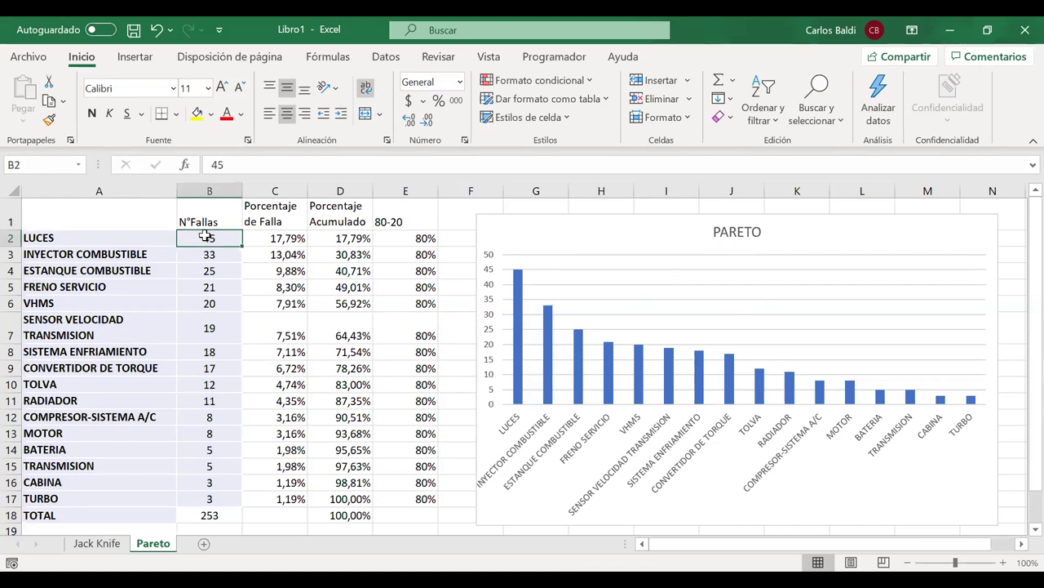
double_click(205, 237)
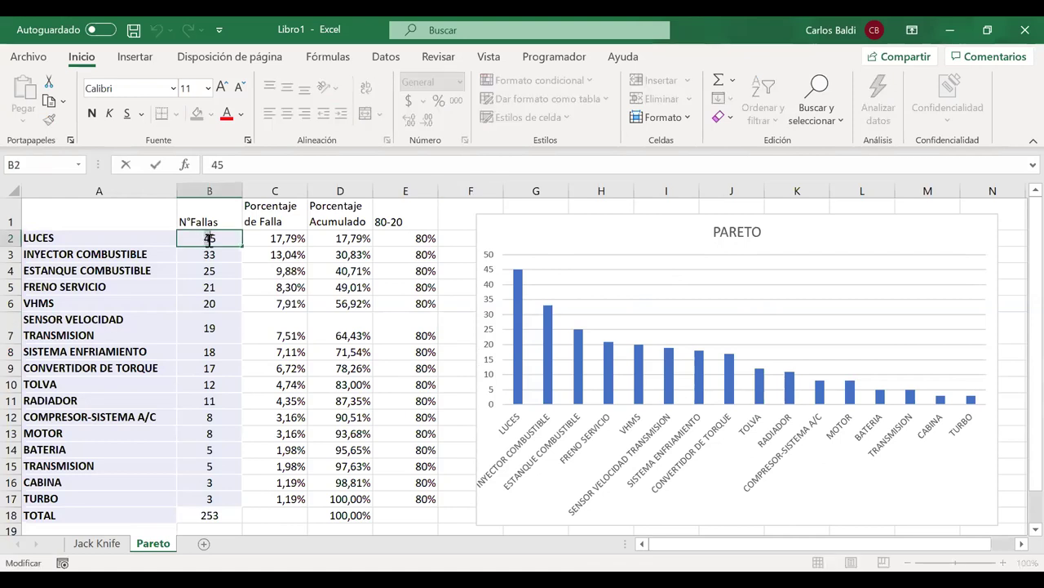
key("BackSpace")
type("8")
left_click(207, 255)
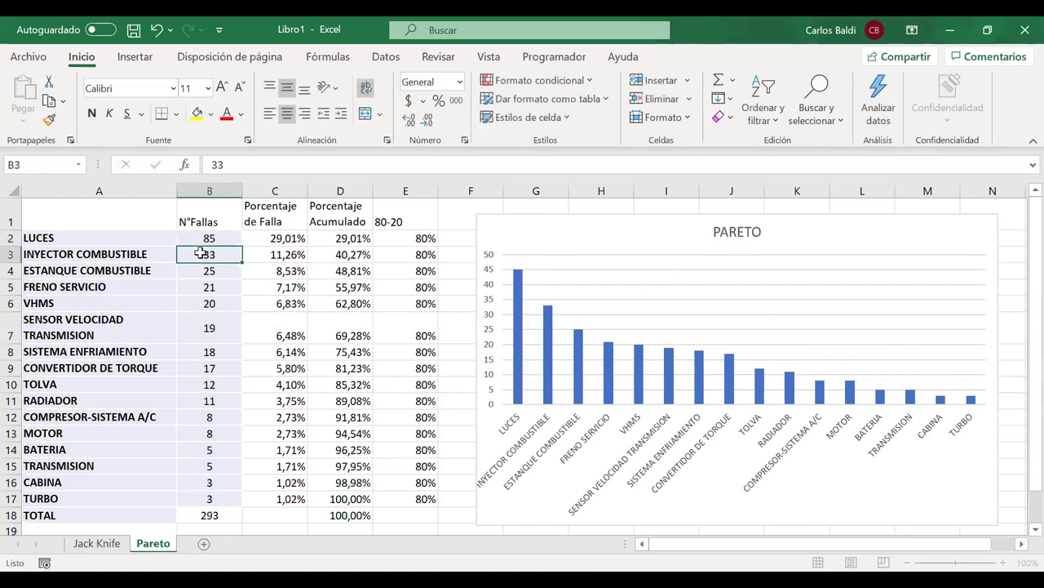
key("BackSpace")
type("6")
left_click(209, 269)
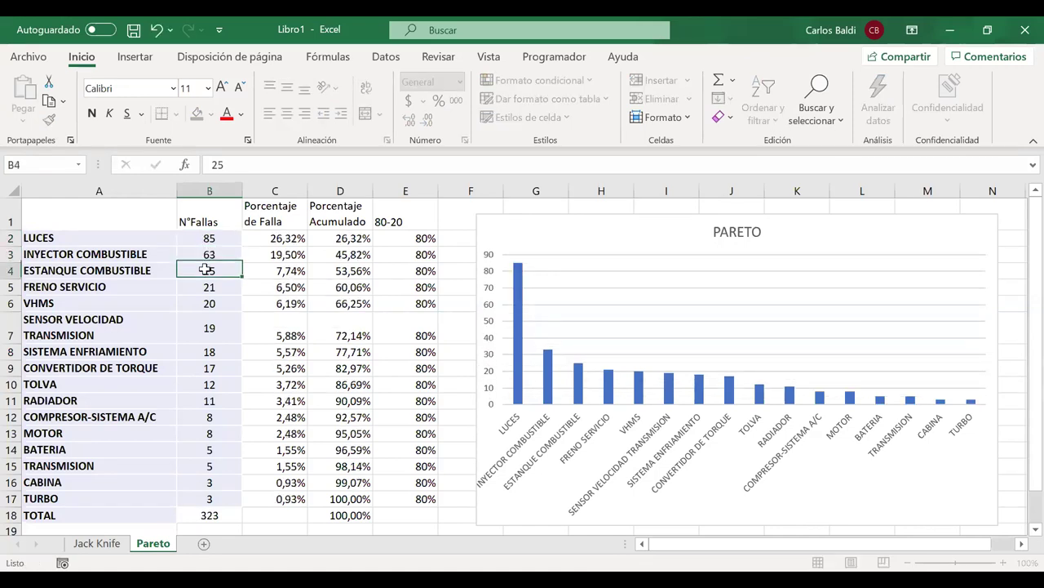
key("BackSpace")
type("4")
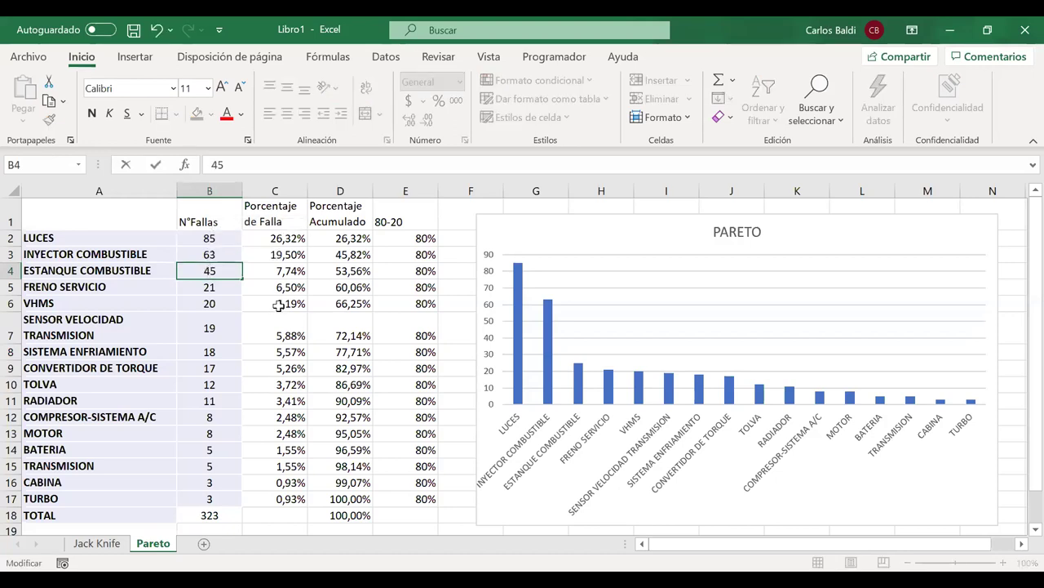
key("Return")
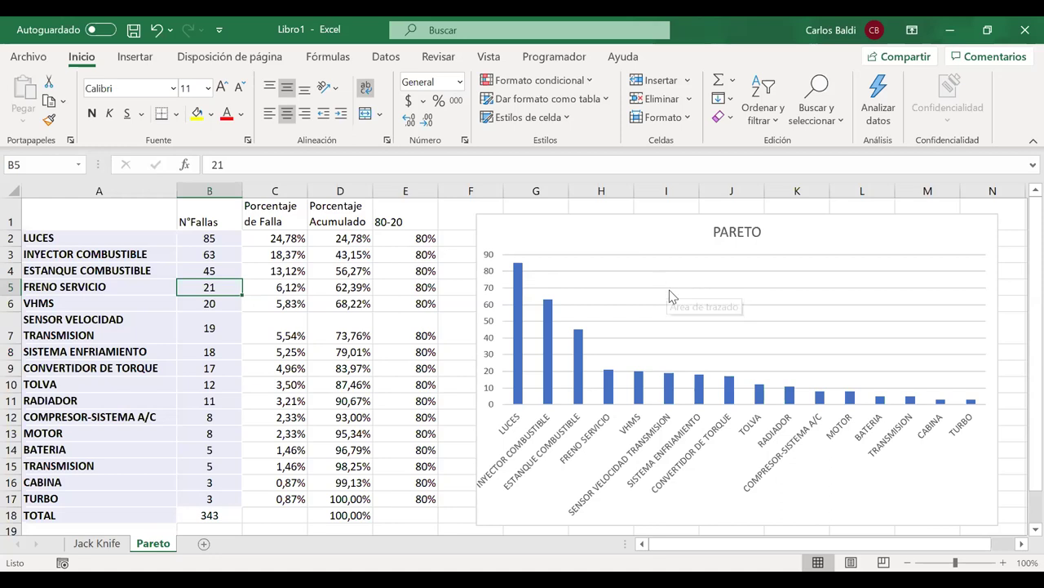
Add a new data series to the Pareto chart, taking its name from the "Porcentaje Acumulado" header in D1
left_click(706, 318)
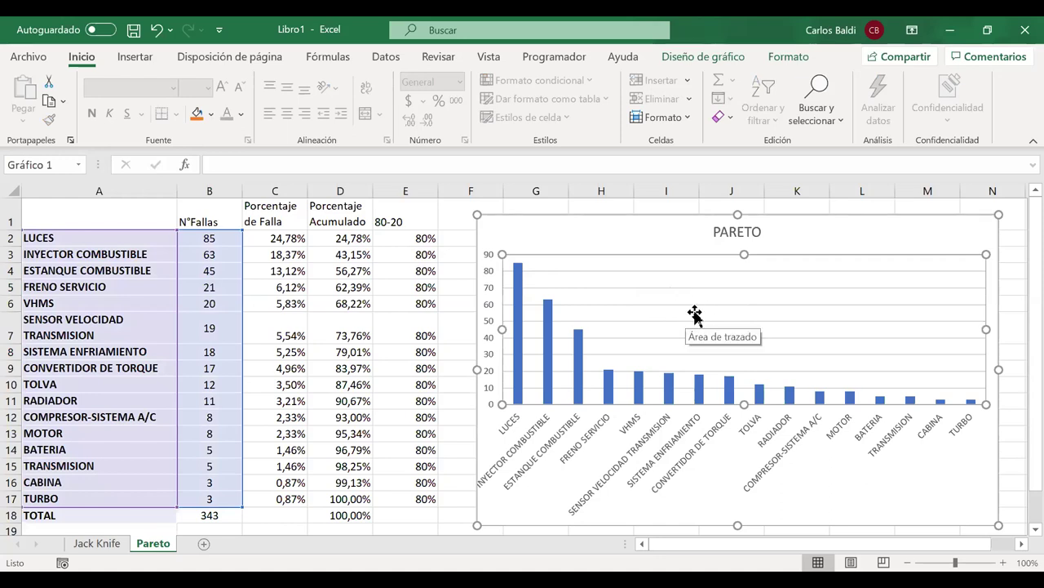
right_click(695, 315)
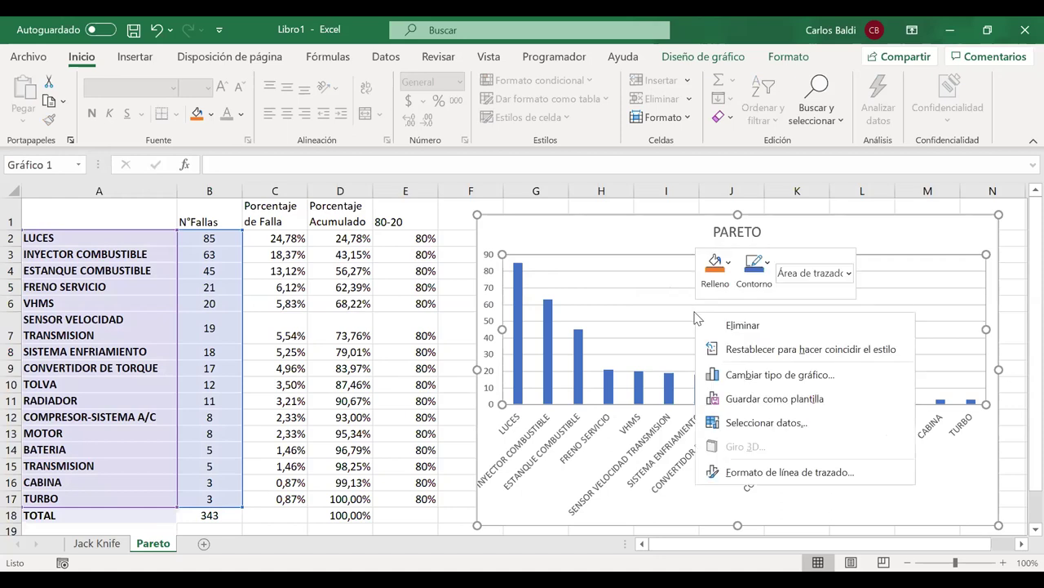
left_click(767, 422)
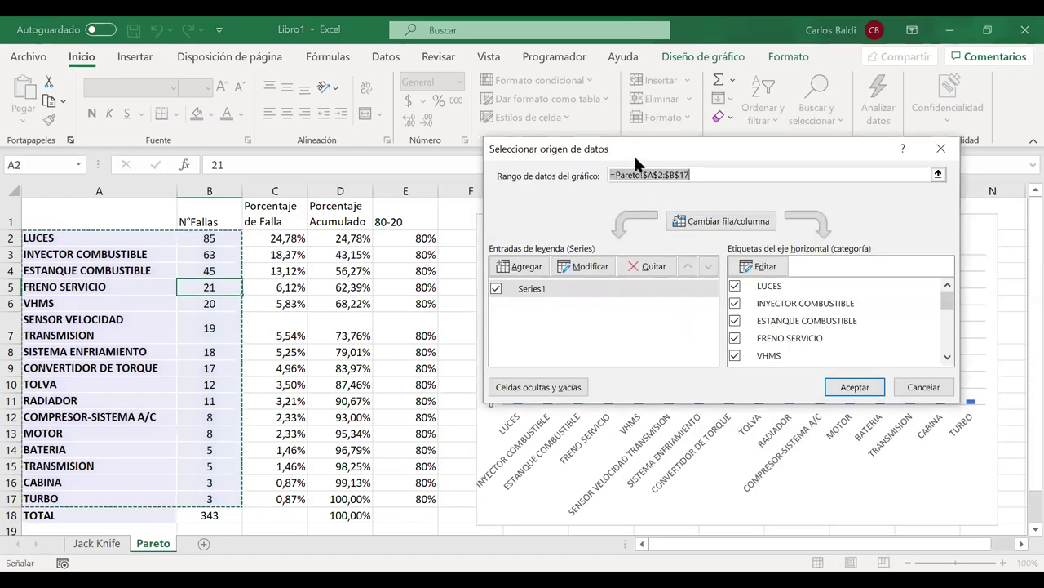
left_click_drag(633, 153, 686, 131)
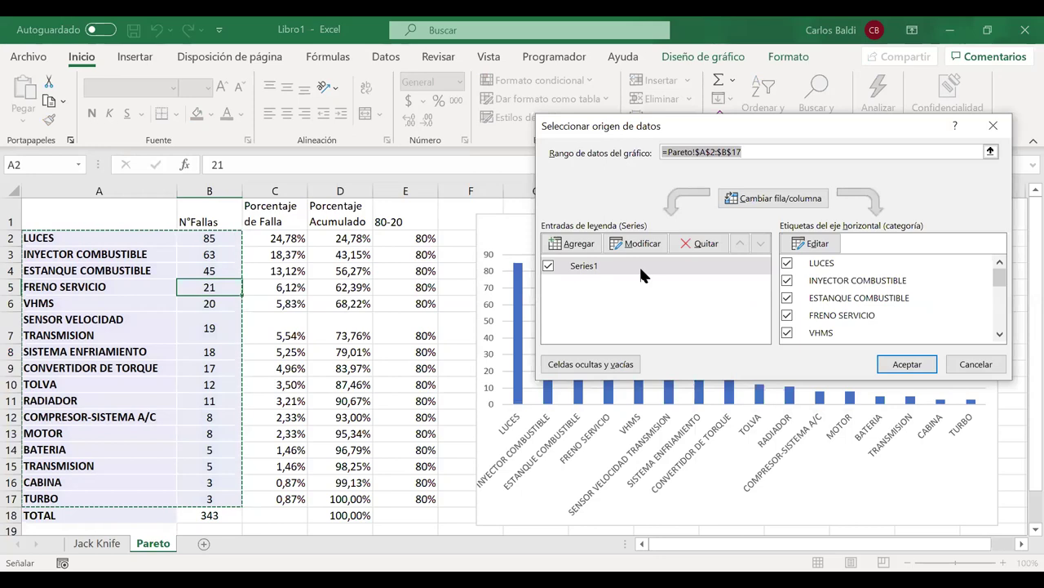
left_click(576, 248)
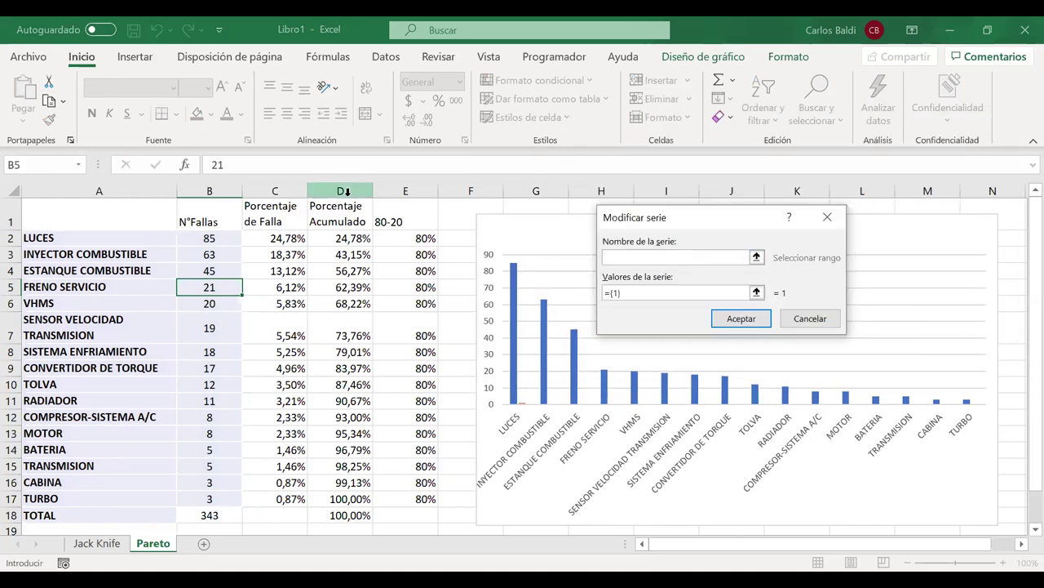
left_click(328, 221)
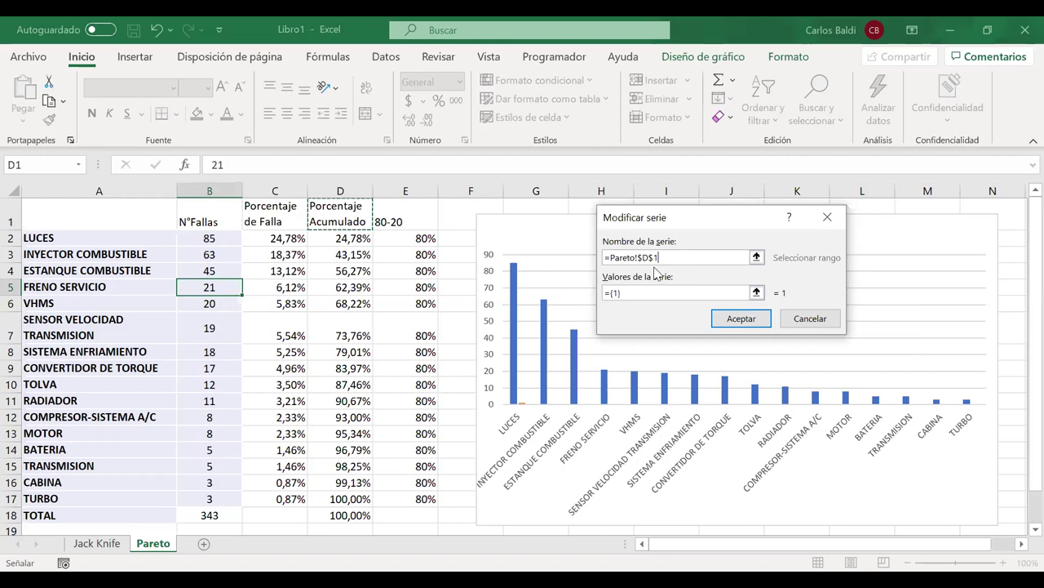
Set the new series' values to the cumulative percentages in D2:D17 and apply the chart's data source changes
left_click(640, 292)
left_click_drag(618, 292, 599, 292)
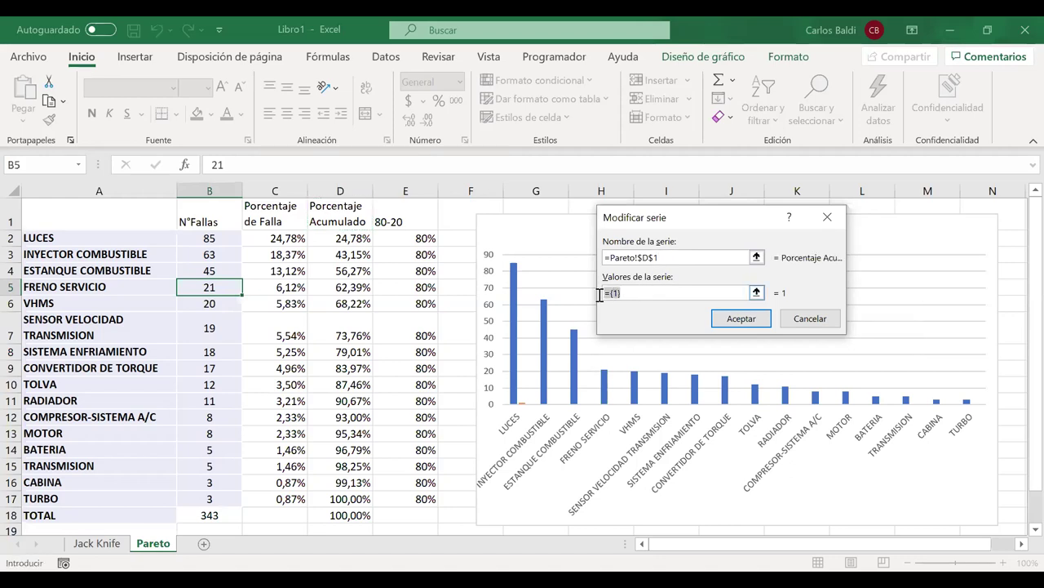
key("BackSpace")
left_click(349, 239)
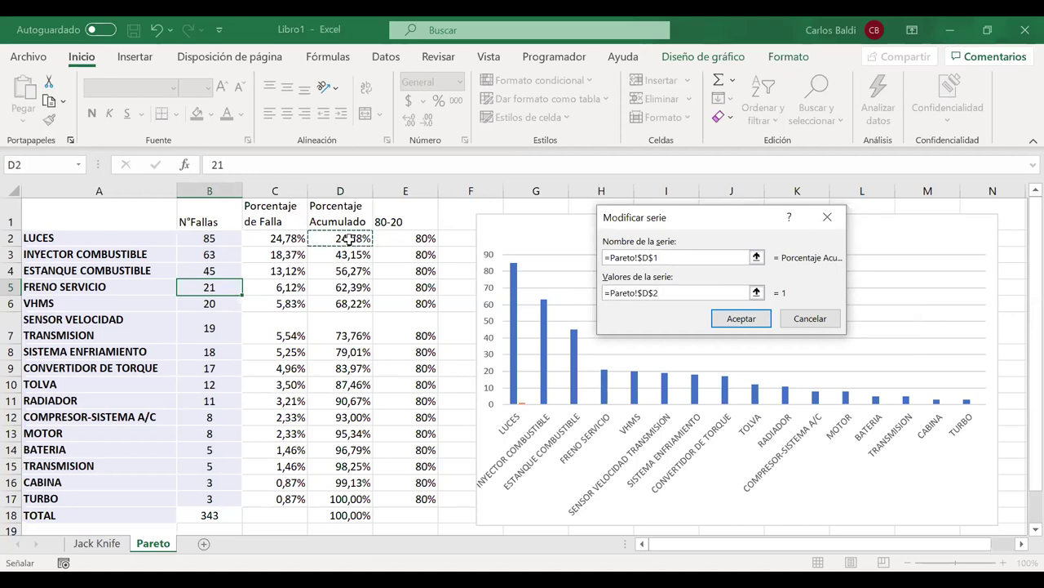
left_click_drag(349, 239, 343, 499)
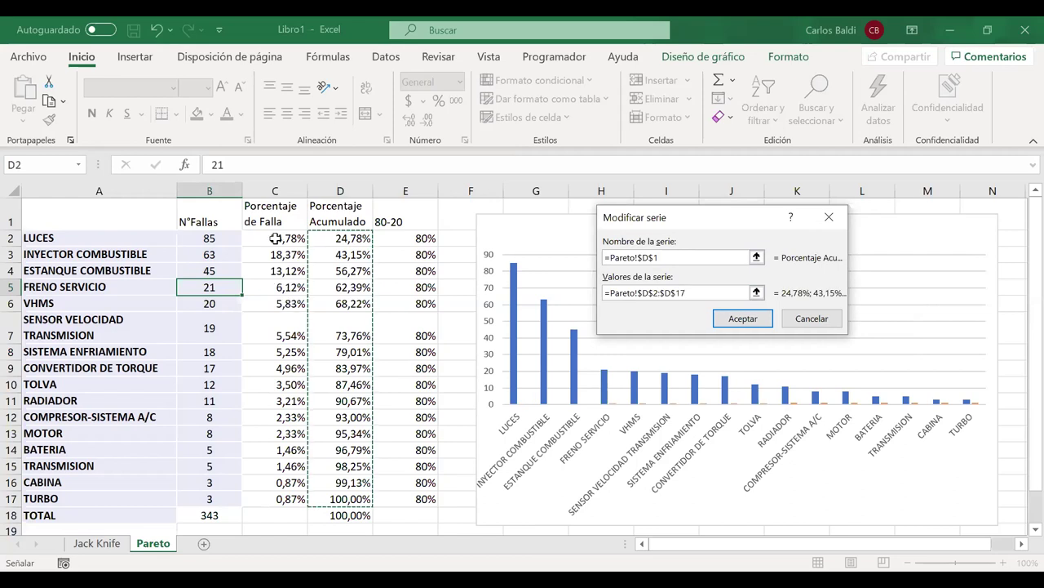
left_click_drag(275, 238, 275, 499)
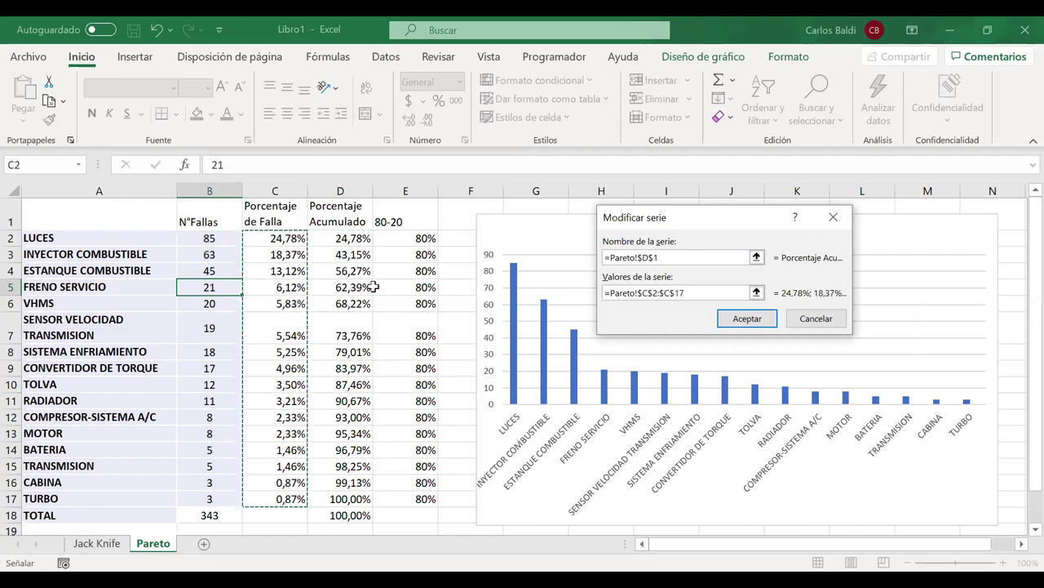
left_click(350, 236)
left_click_drag(350, 239, 342, 498)
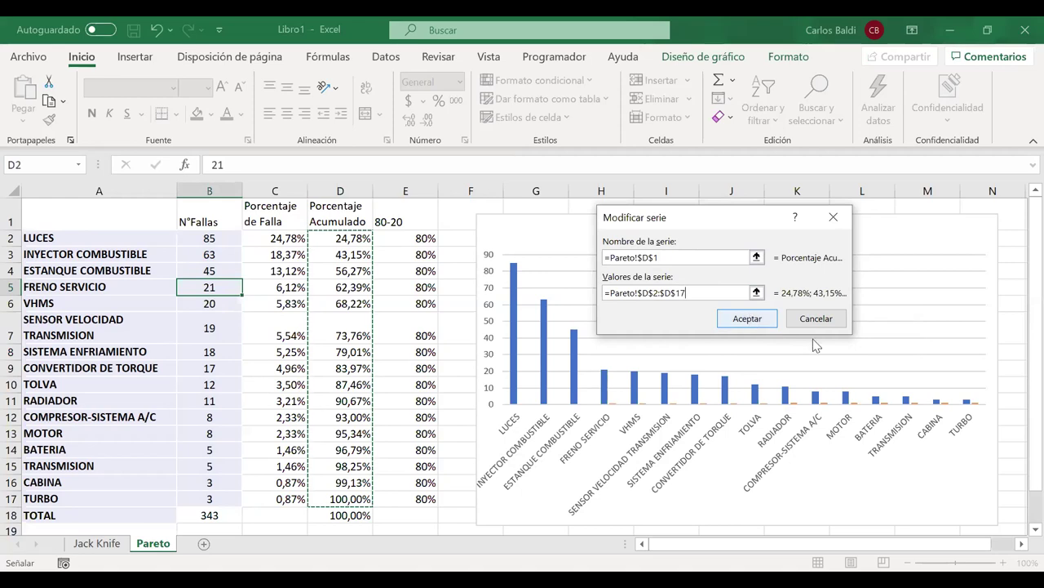
left_click(749, 319)
left_click(907, 364)
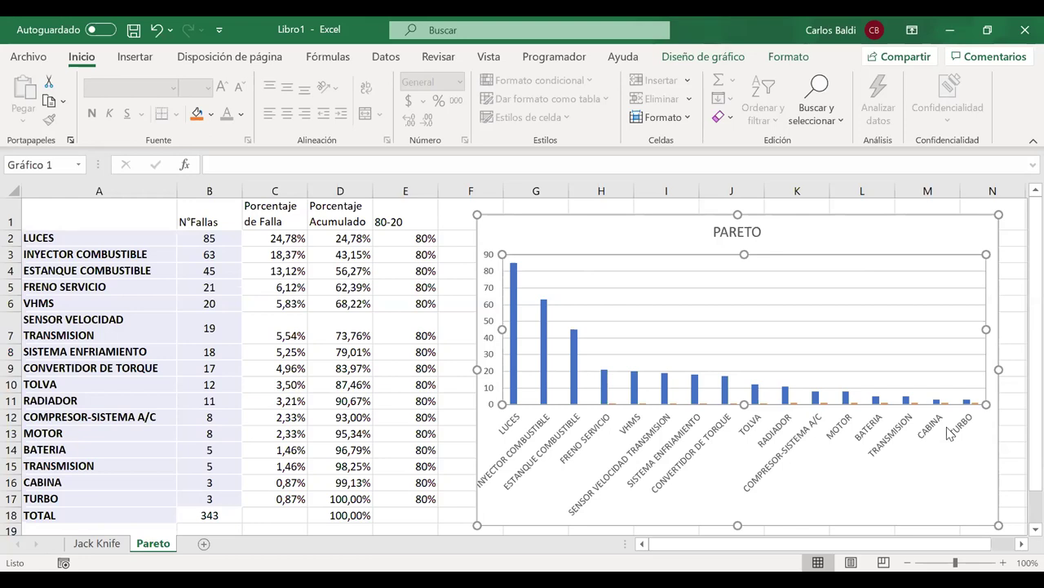
Try a LUCES failure count of 385 in B2, and restore it to 85
left_click(201, 240)
type("3")
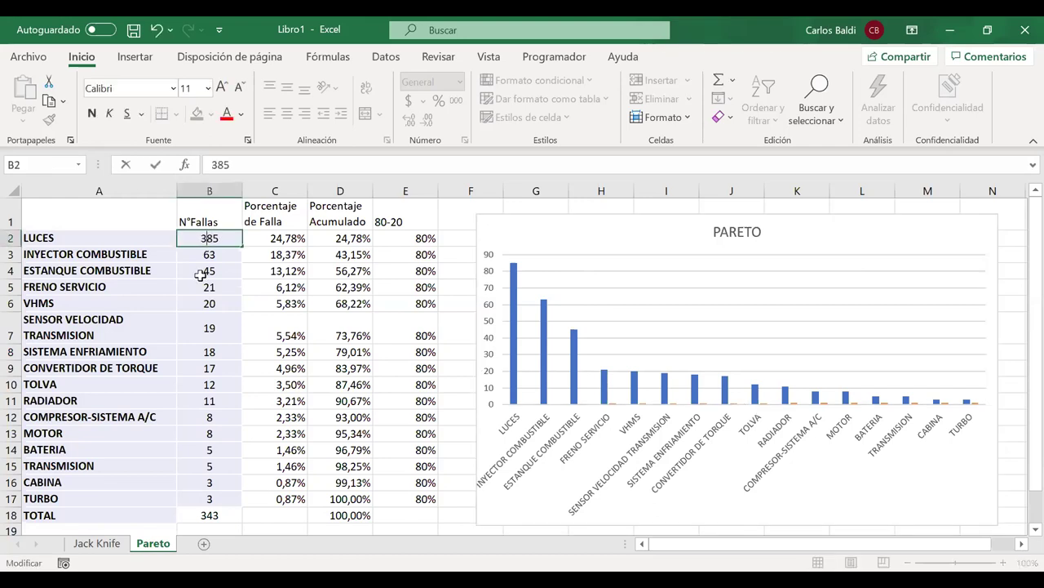
key("Return")
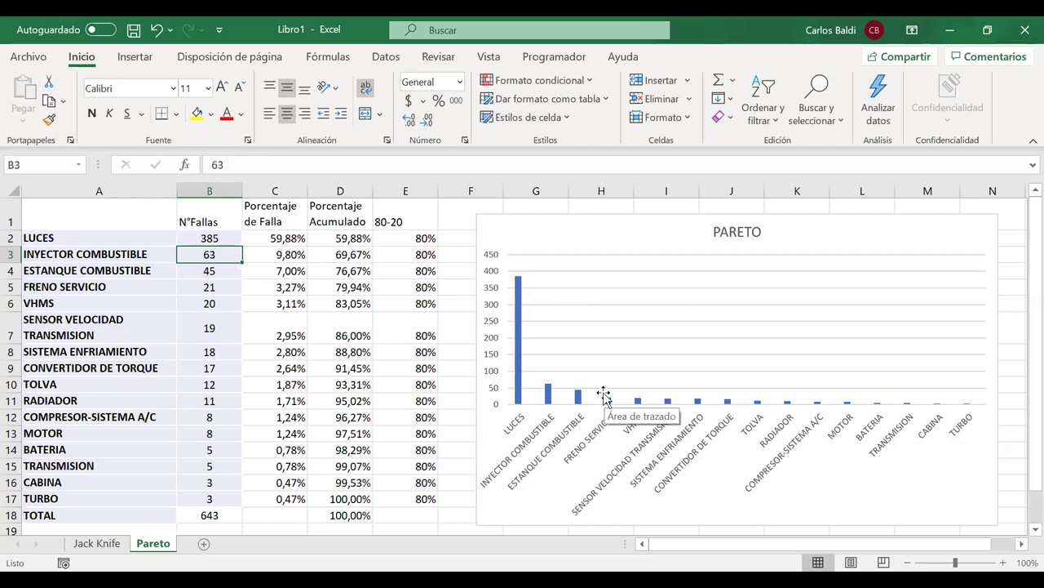
left_click(226, 239)
type("85")
key("ctrl+Return")
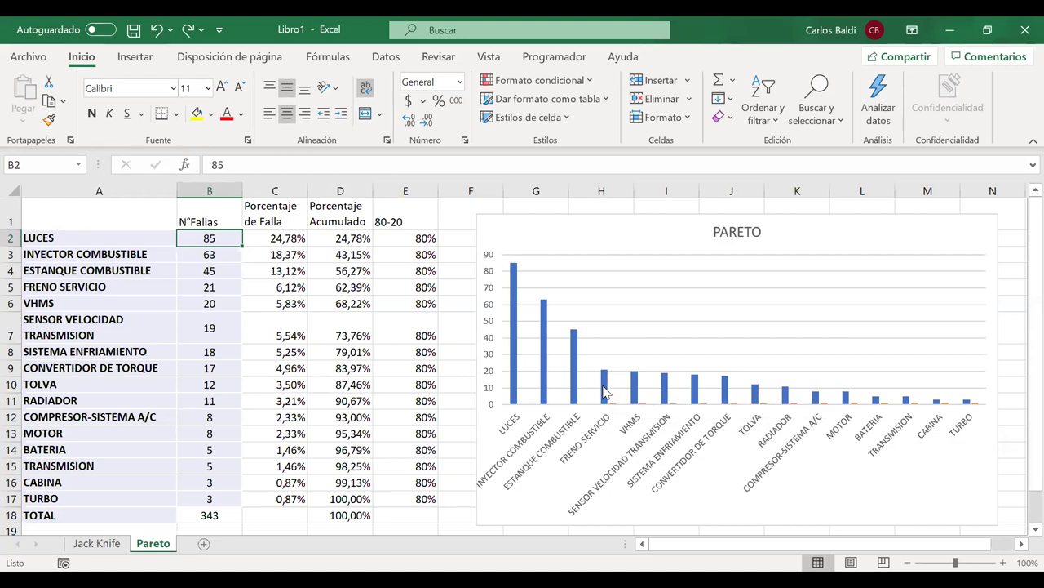
Change the Porcentaje Acumulado series of the Pareto chart to a Líneas type plotted on the secondary axis
left_click(635, 396)
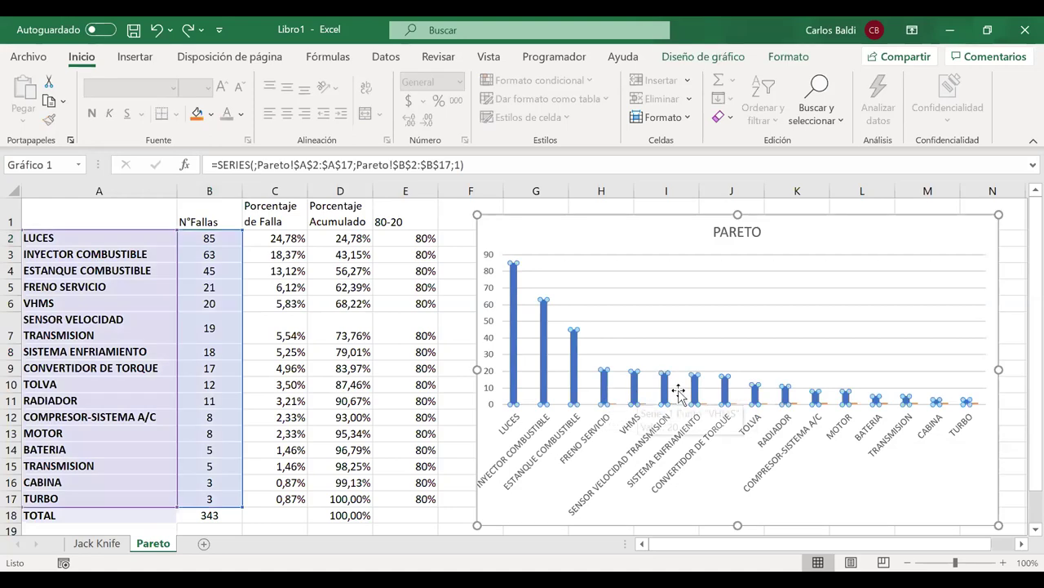
right_click(574, 355)
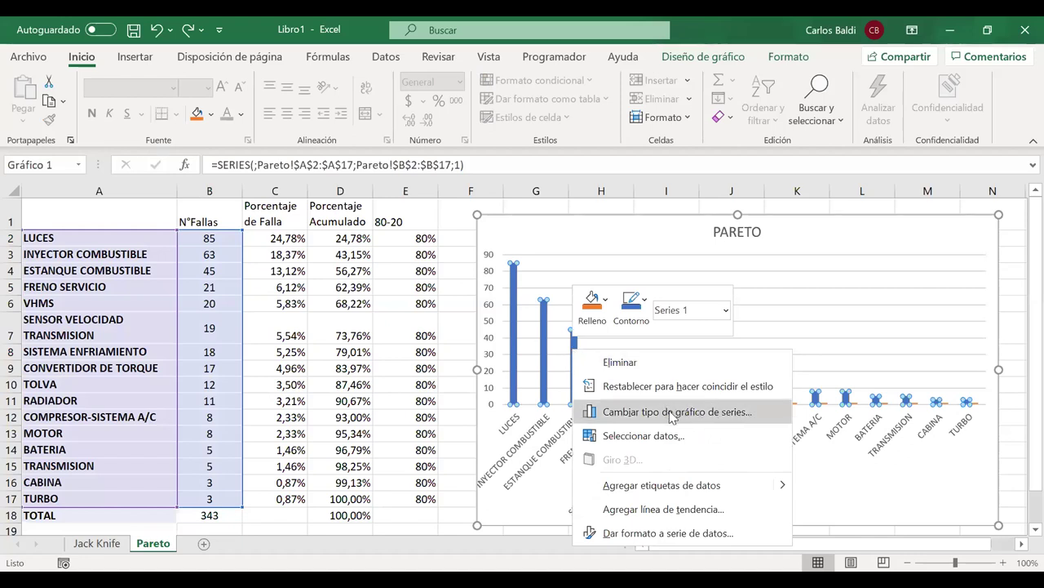
left_click(735, 413)
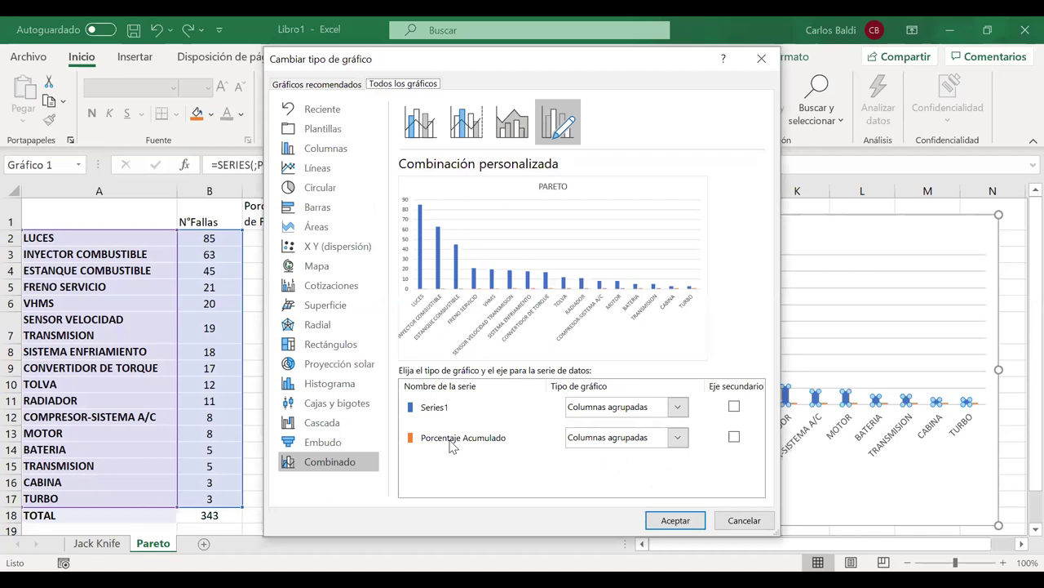
left_click(678, 439)
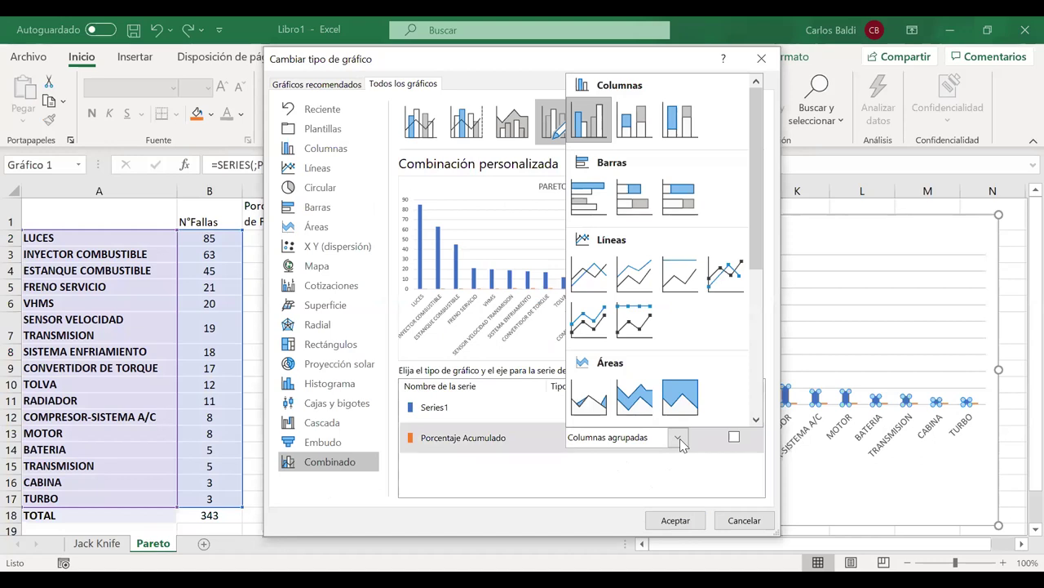
left_click(598, 281)
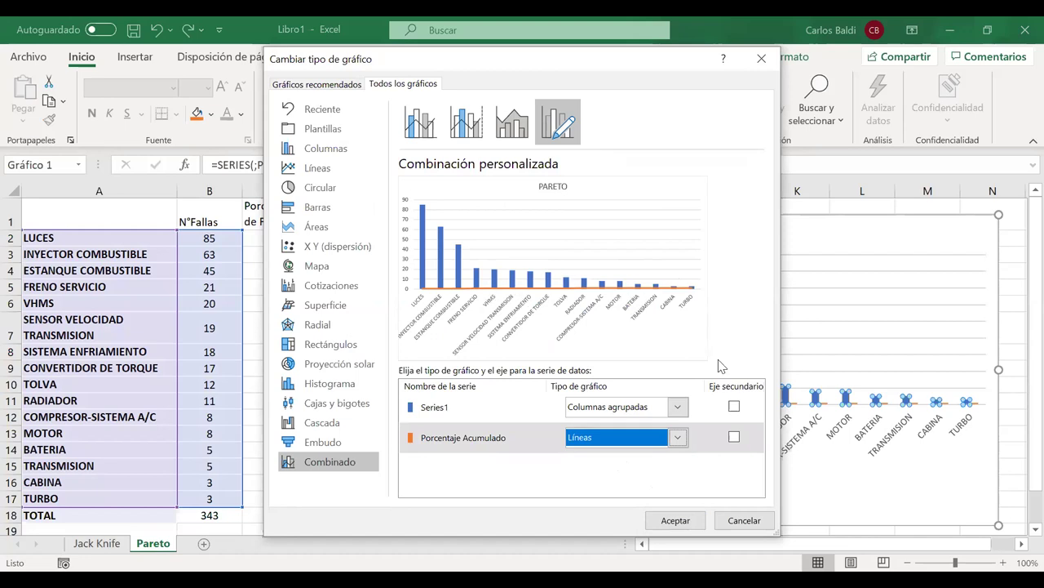
left_click(734, 439)
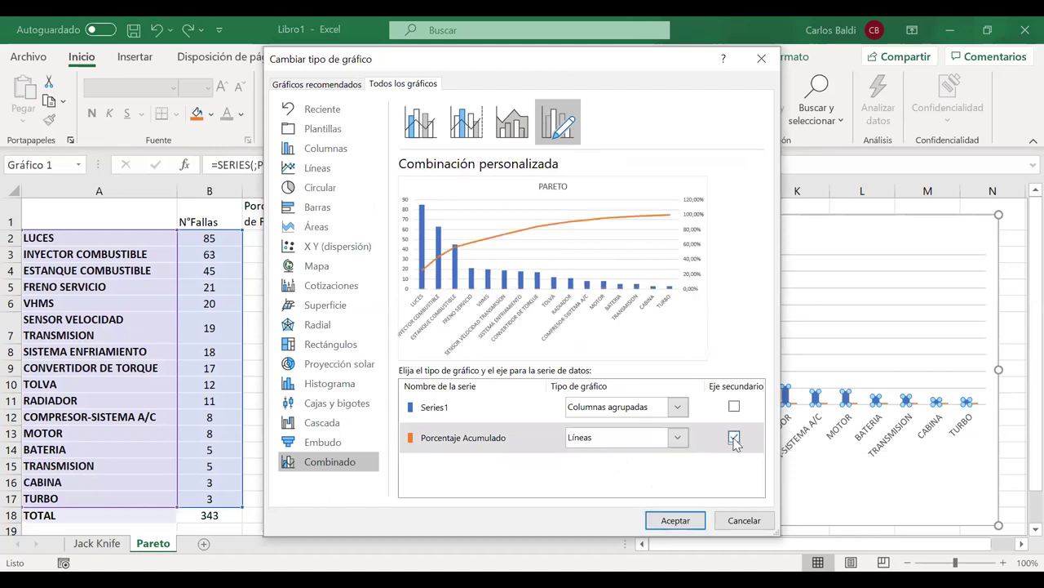
left_click(674, 521)
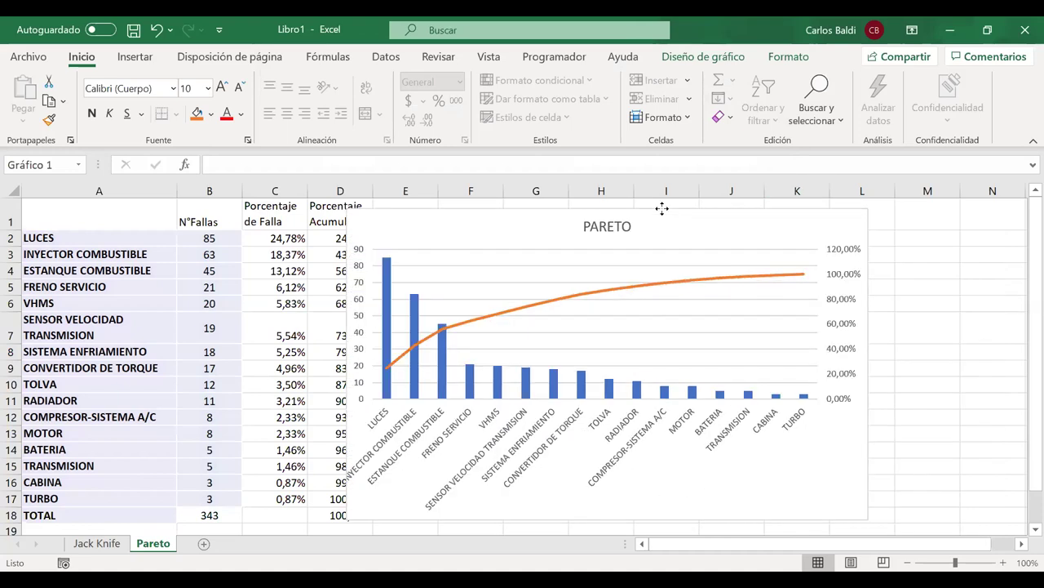
Set the limits of the Pareto chart's secondary percentage axis to a minimum of 0 and a maximum of 1
right_click(838, 281)
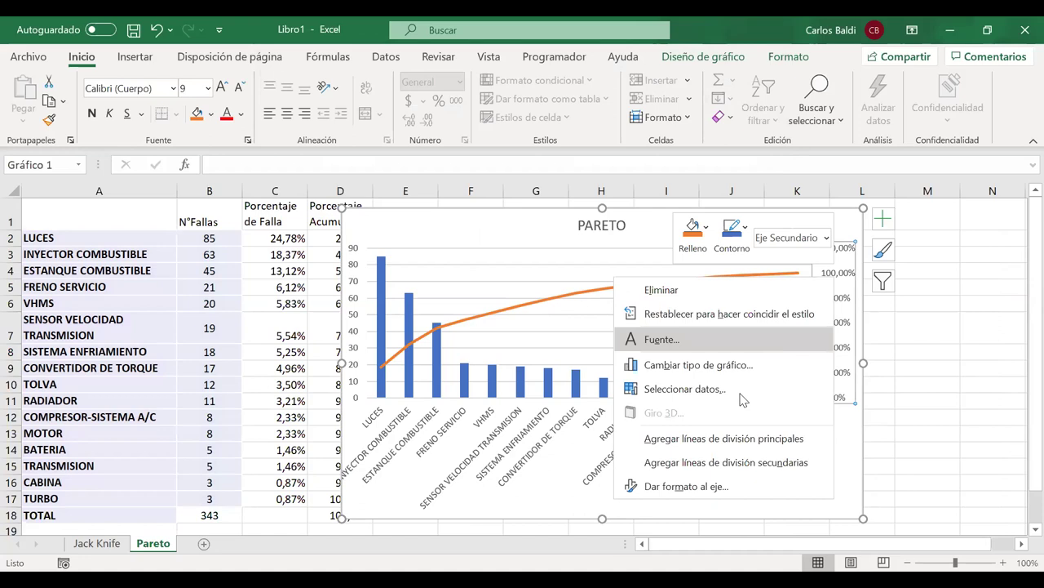
left_click(702, 488)
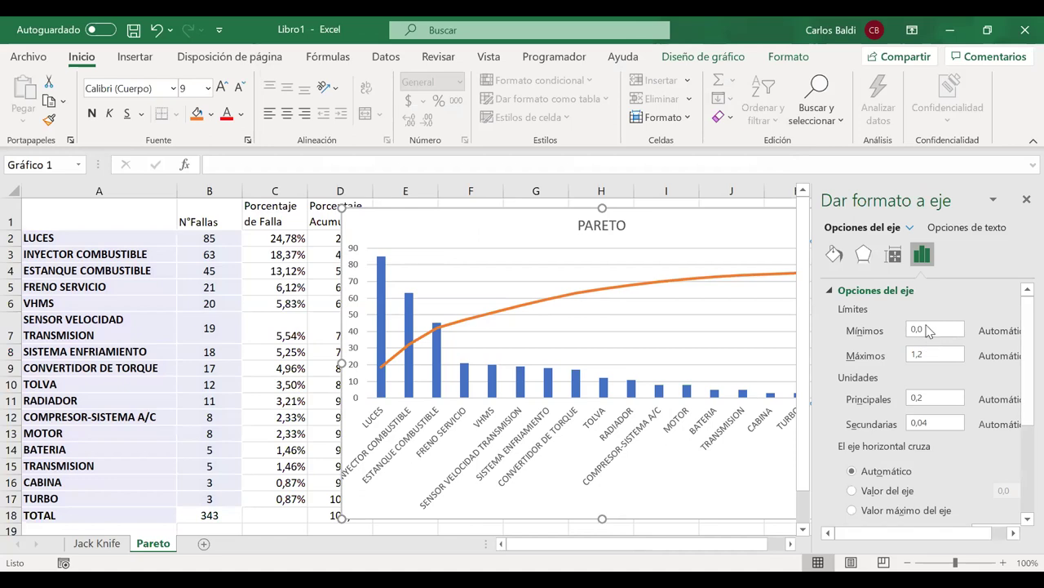
left_click(927, 328)
type("0")
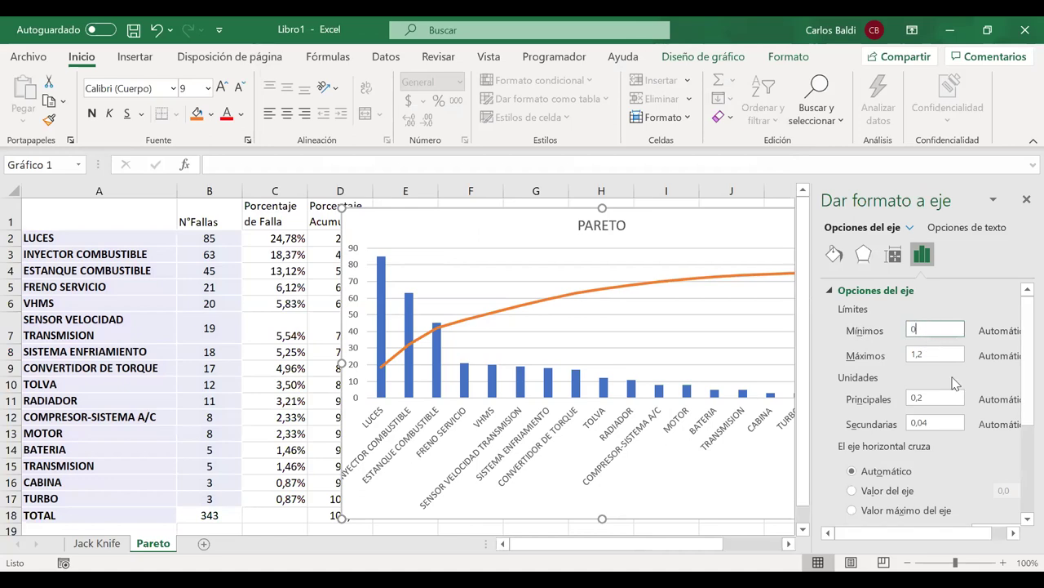
left_click(933, 352)
type("1")
key("Return")
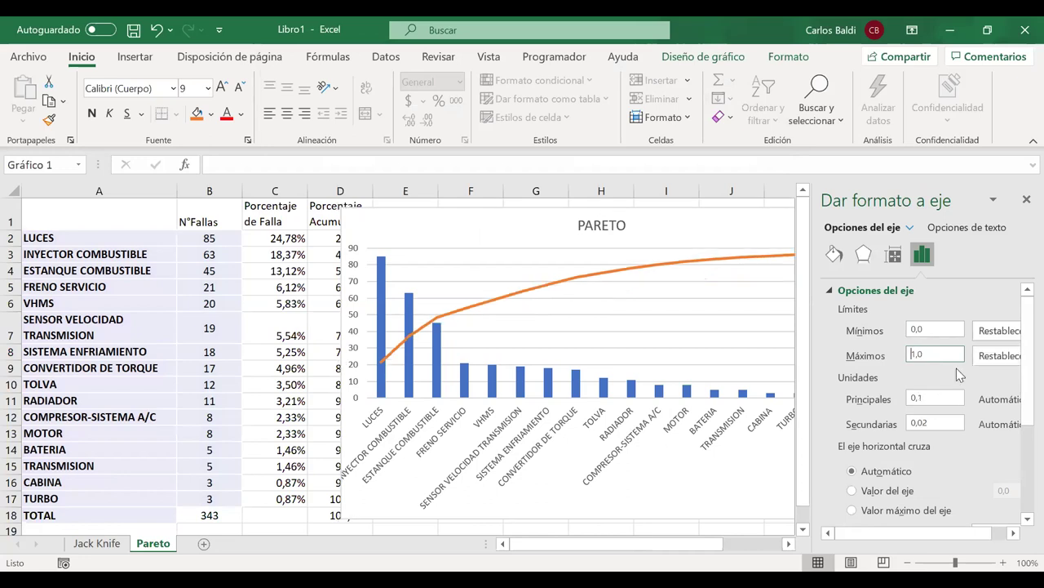
left_click(1022, 200)
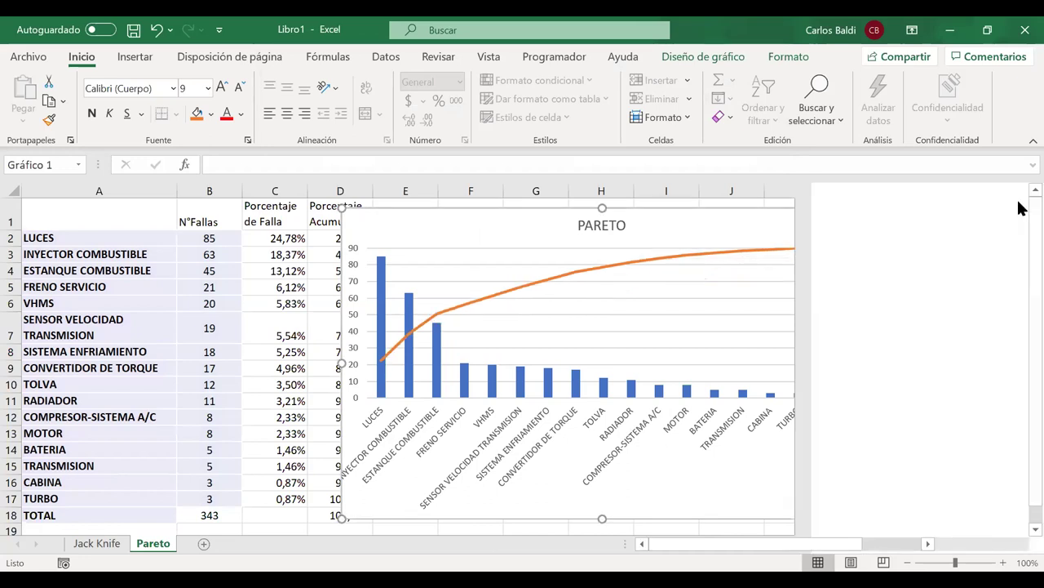
Move the Pareto chart clear of the data table, beside column E, and delete its horizontal gridlines
left_click(844, 433)
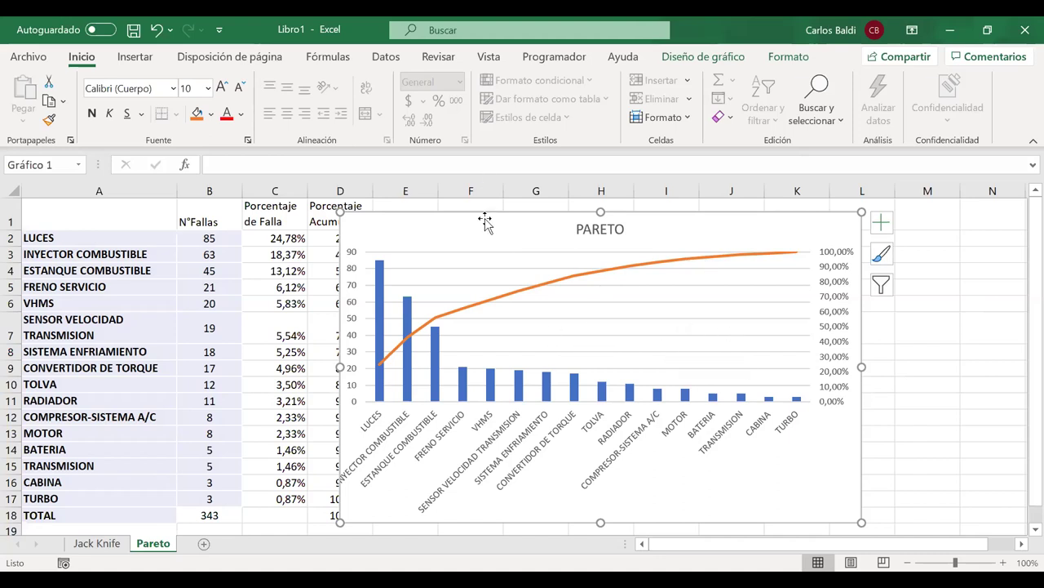
left_click_drag(485, 215, 614, 209)
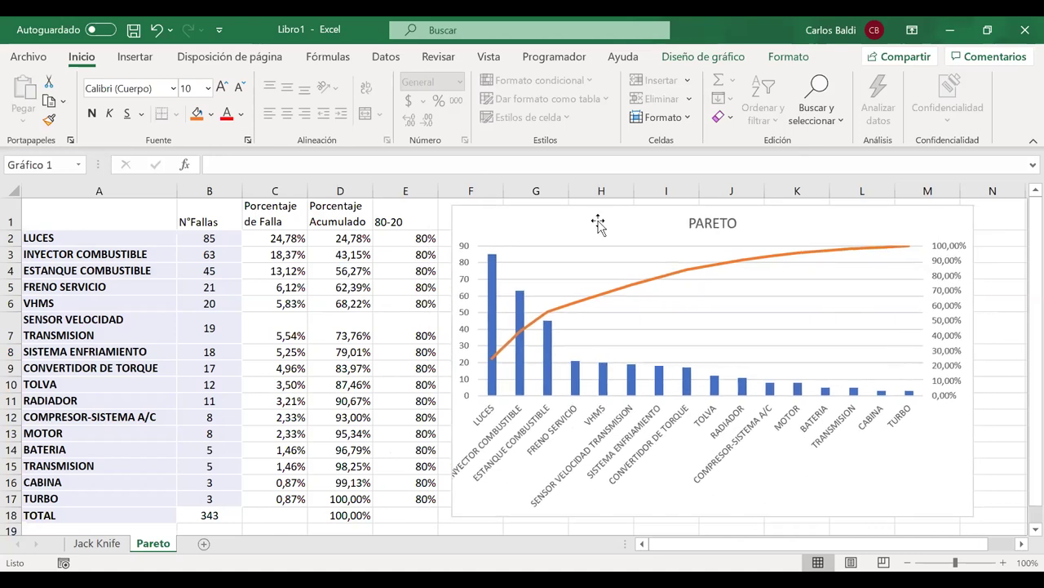
left_click(833, 279)
left_click(833, 280)
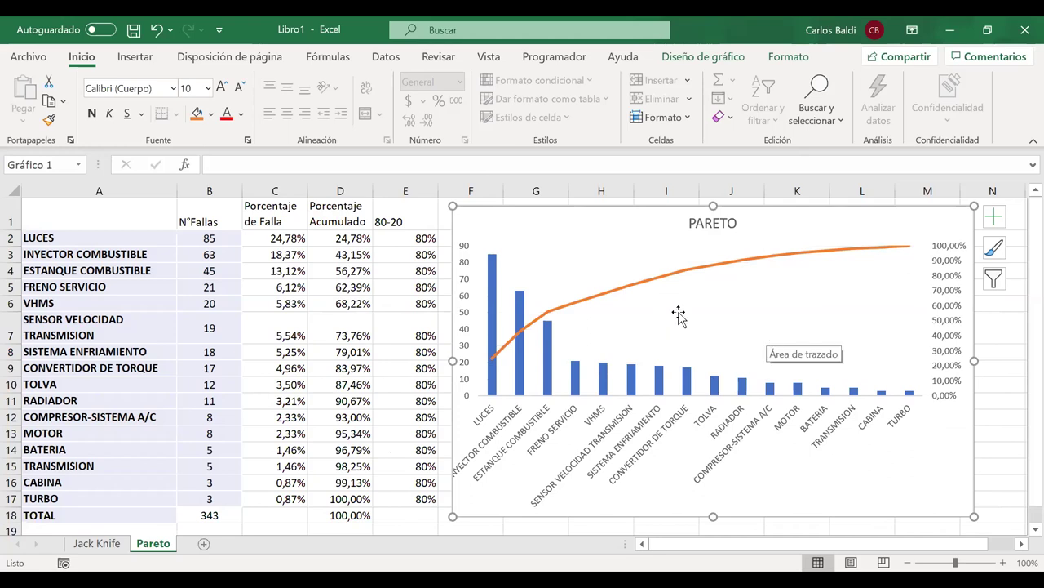
Add a data series to the Pareto chart, named from the "80-20" header in E1 with the values in E2:E17
left_click(718, 296)
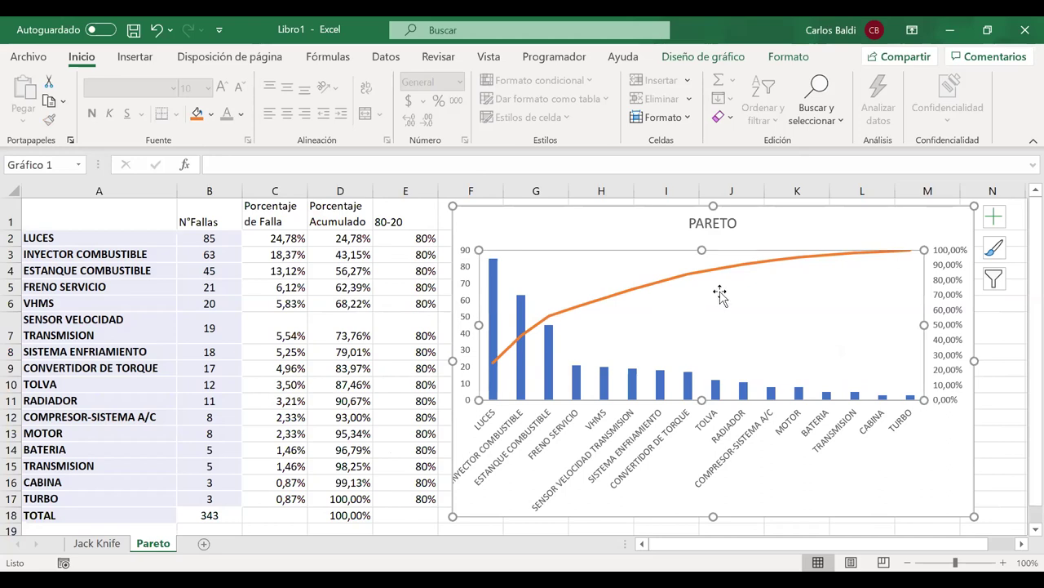
right_click(721, 294)
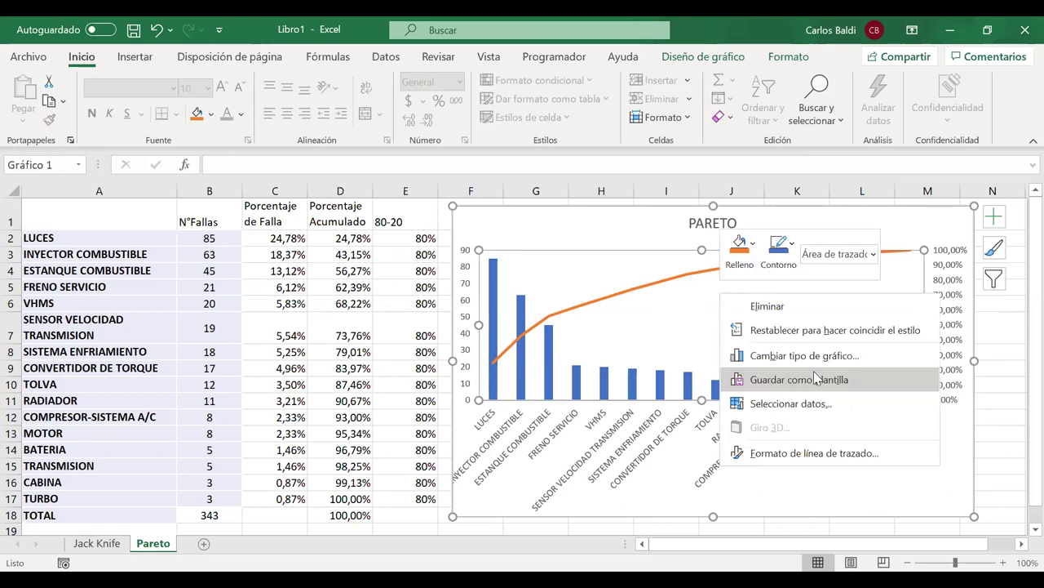
left_click(786, 404)
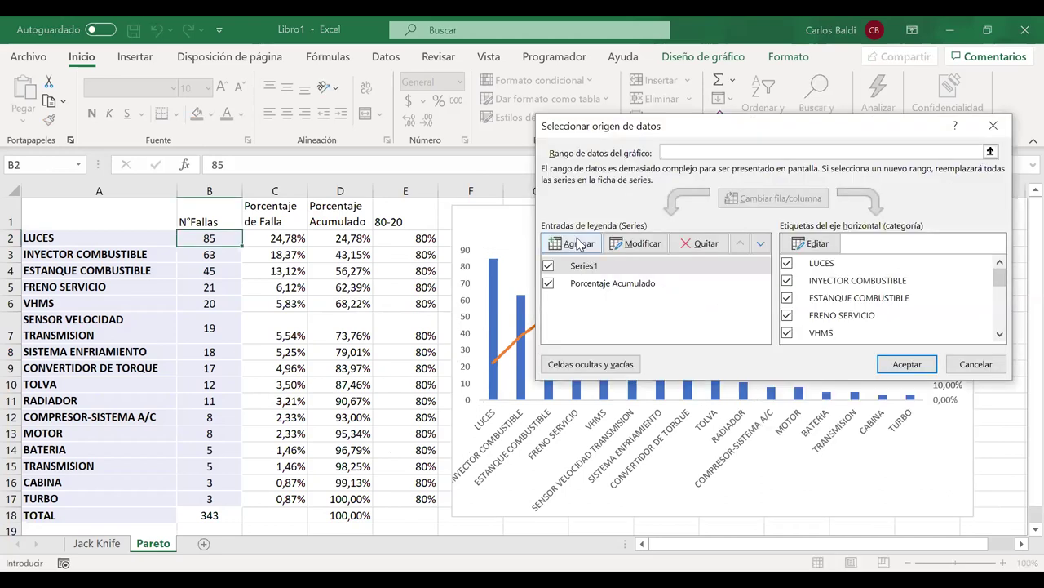
left_click(579, 243)
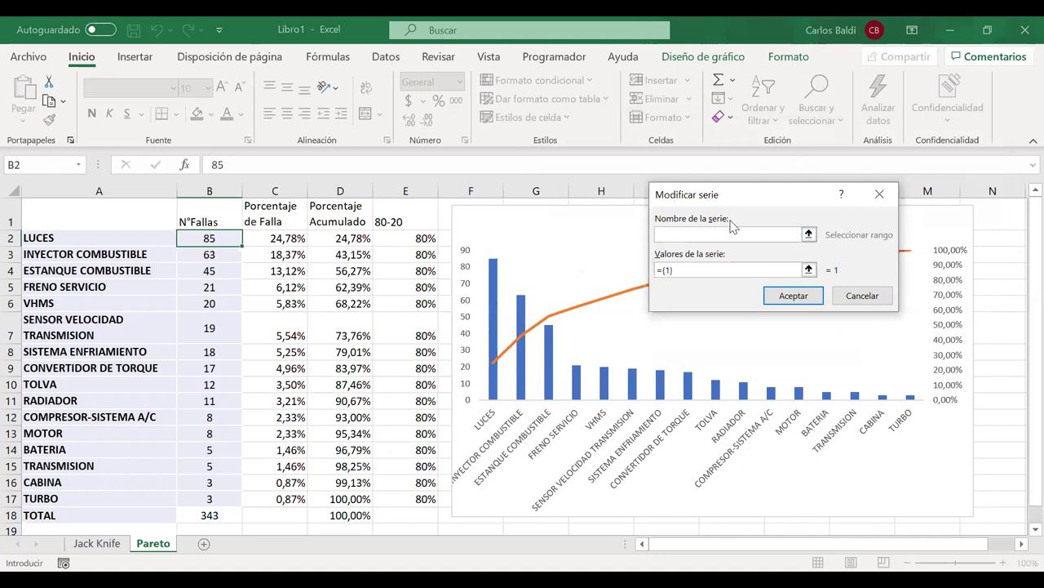
left_click(395, 222)
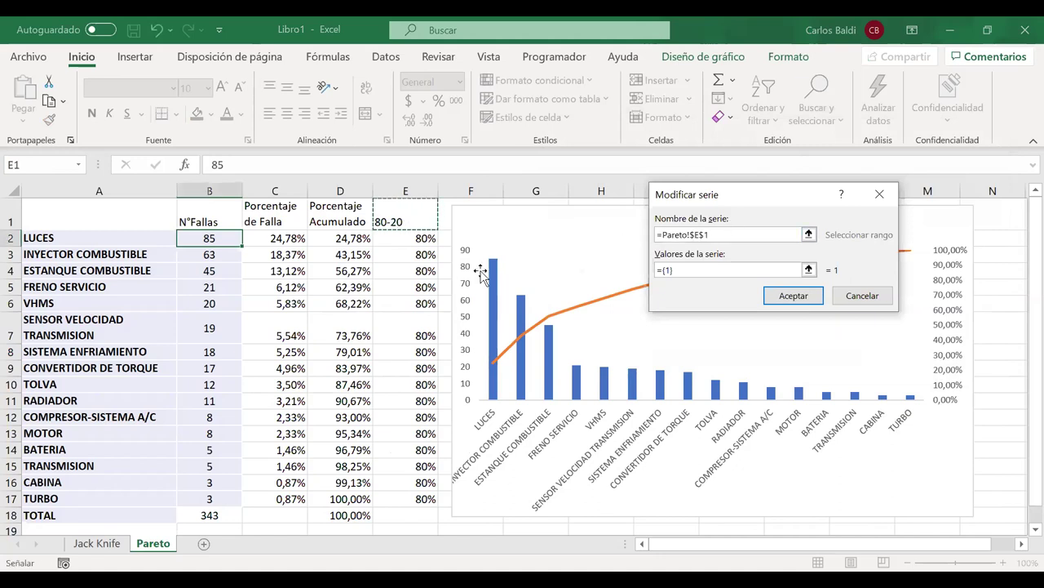
key("Tab")
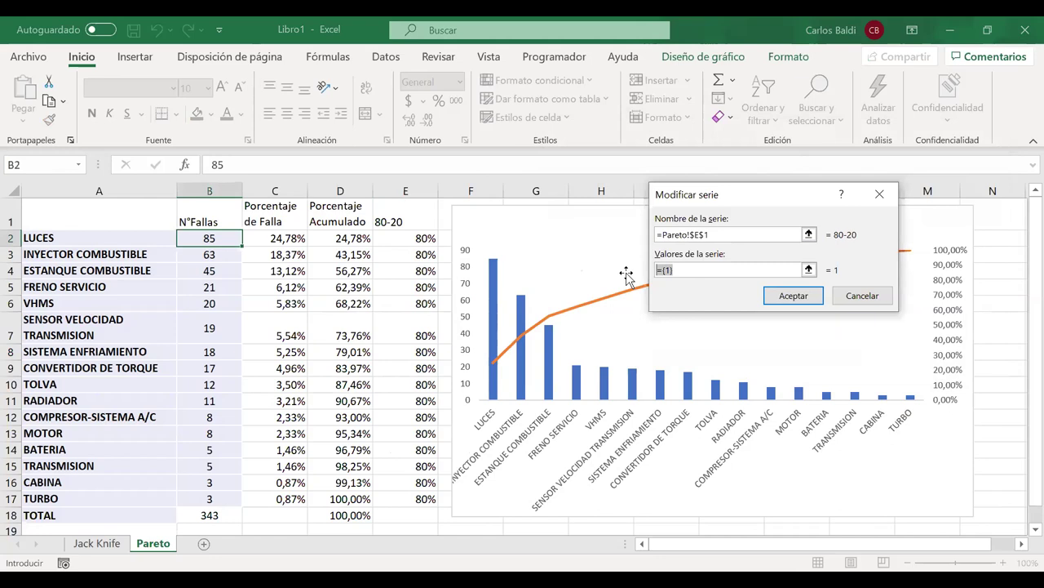
left_click(409, 238)
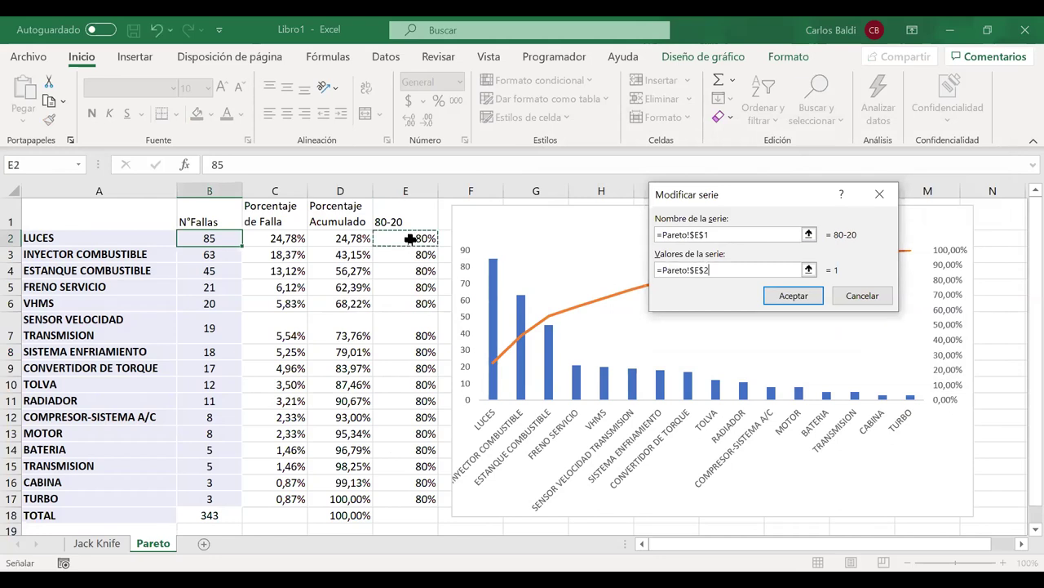
key("ctrl+shift+Down")
left_click(785, 293)
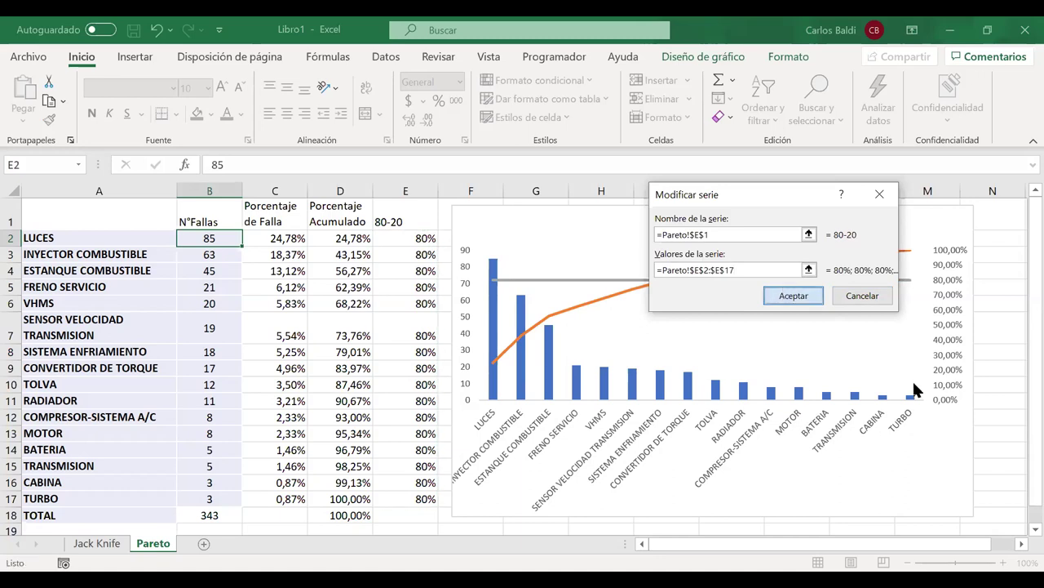
left_click(907, 364)
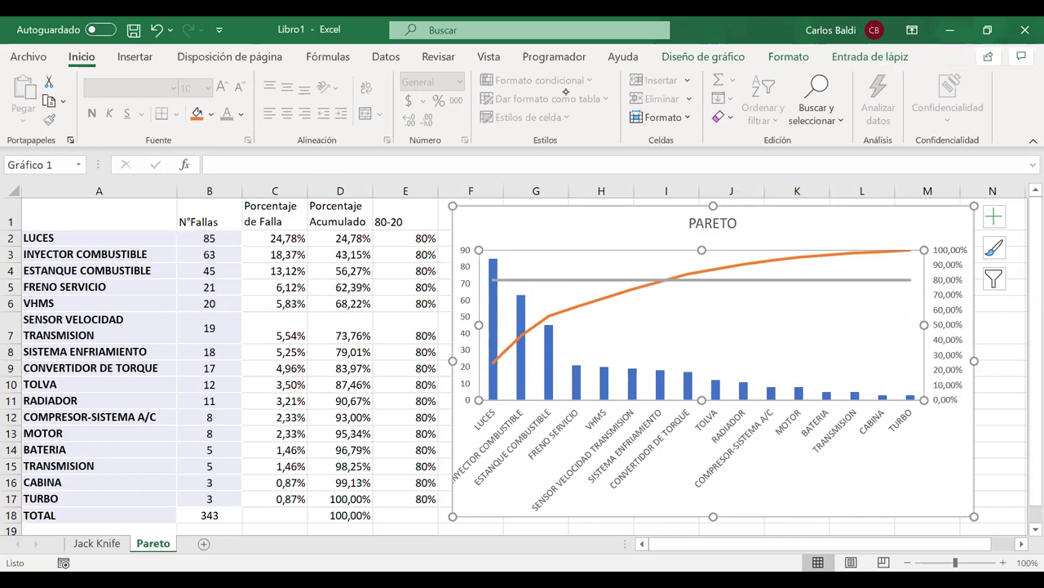
Mark the 80% crossing of the cumulative curve, circle the three tallest bars and the LUCES label in red ink, and erase the marks
key("Escape")
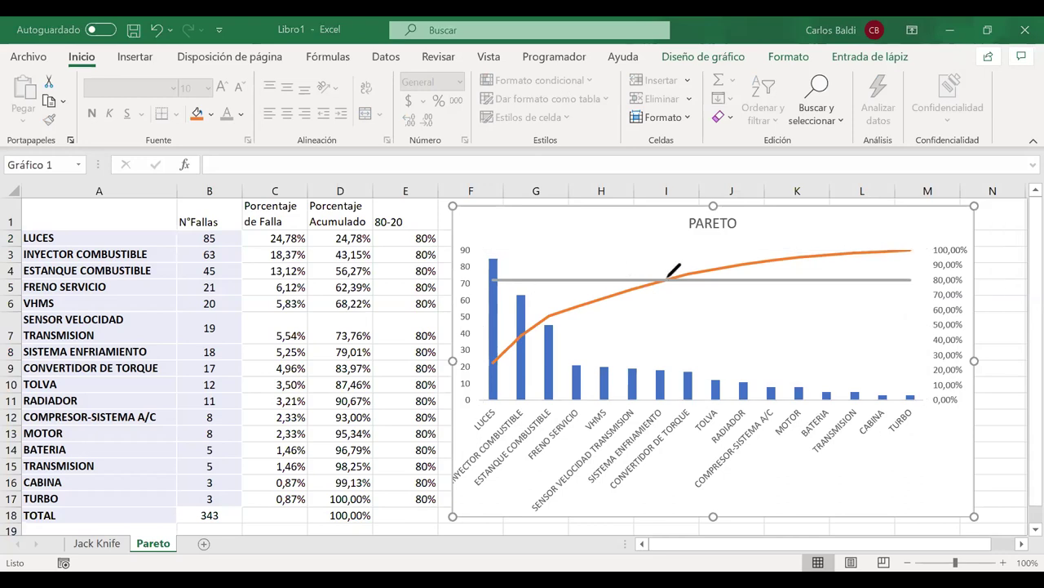
mouse_move(646, 263)
left_mouse_down()
mouse_move(670, 294)
mouse_move(649, 292)
mouse_move(659, 357)
mouse_move(612, 334)
mouse_move(621, 340)
left_mouse_up()
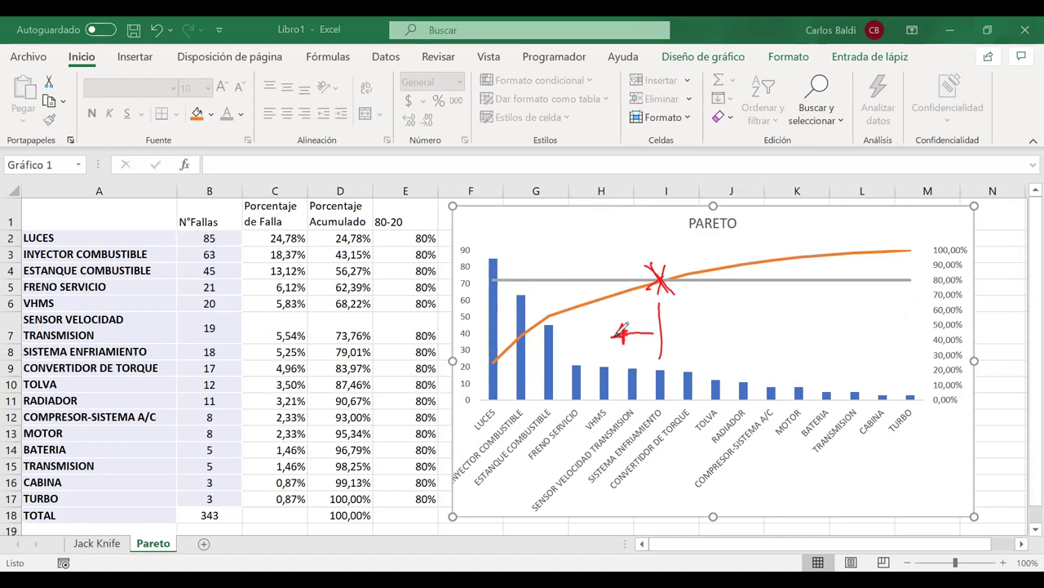
mouse_move(493, 256)
left_mouse_down()
mouse_move(534, 383)
mouse_move(506, 245)
left_mouse_up()
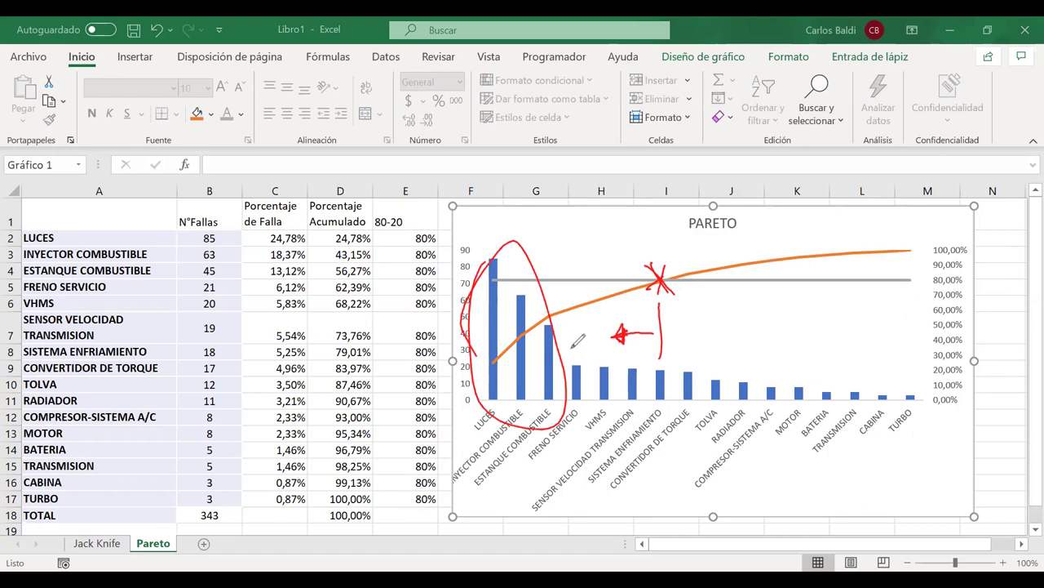
left_click_drag(489, 219, 494, 235)
left_click_drag(487, 429, 506, 406)
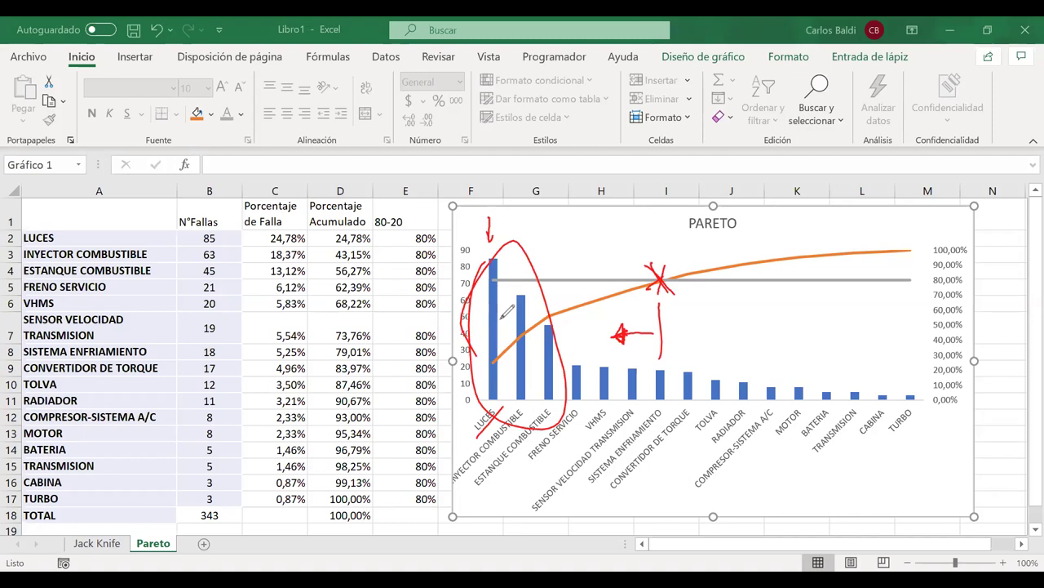
left_click_drag(462, 412, 509, 416)
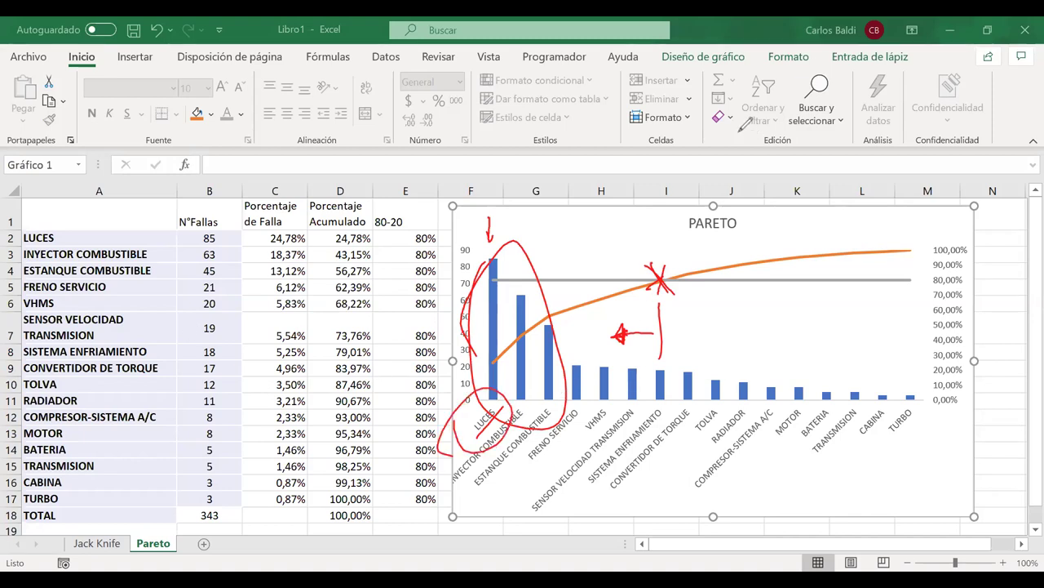
key("e")
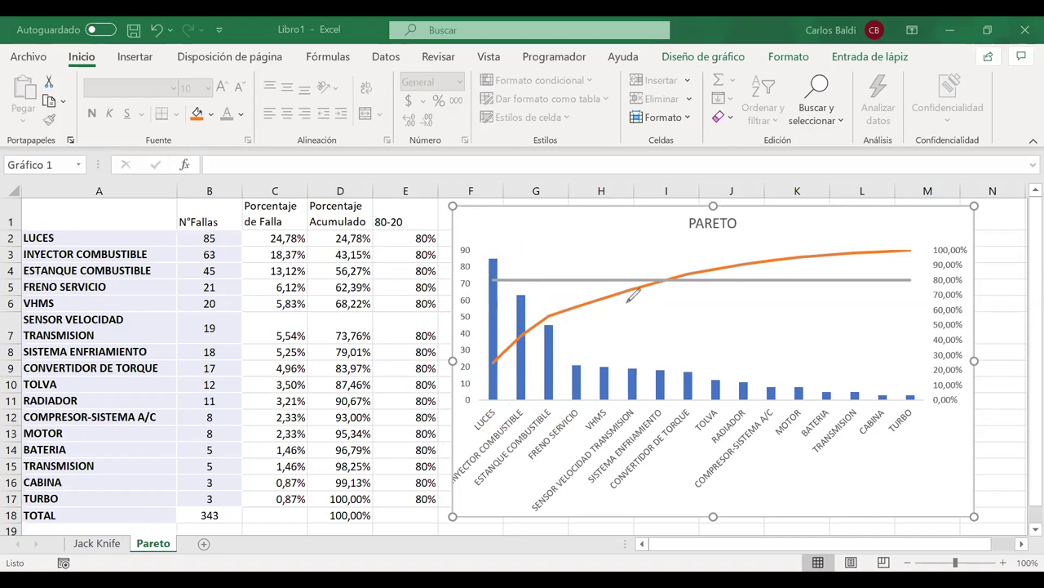
Draw a red boundary at the 80% crossing, circle the bars preceding it, and undo both ink marks
left_click_drag(665, 263, 676, 347)
left_click_drag(461, 265, 453, 360)
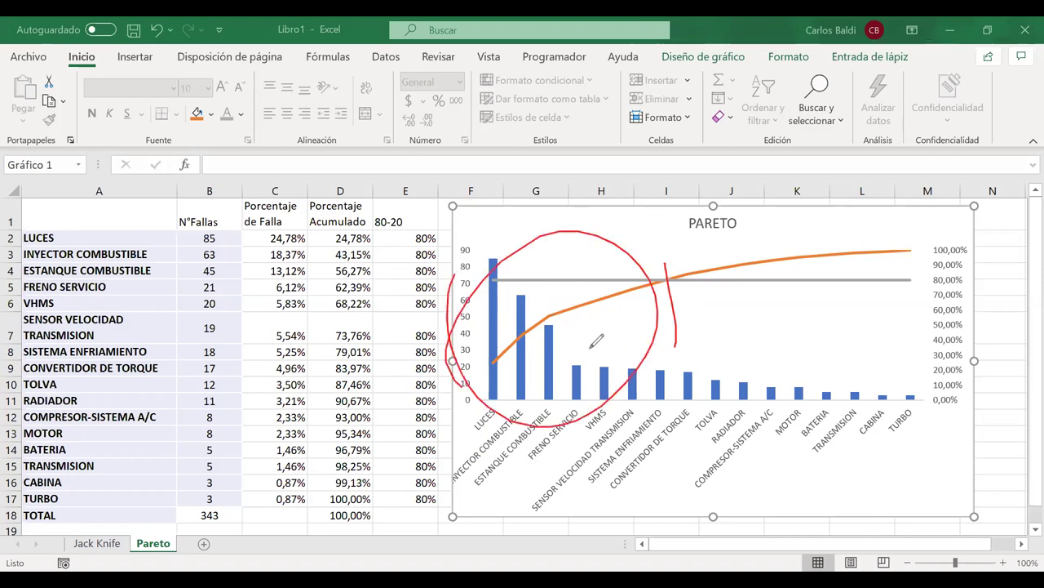
key("ctrl+z")
key("ctrl+z")
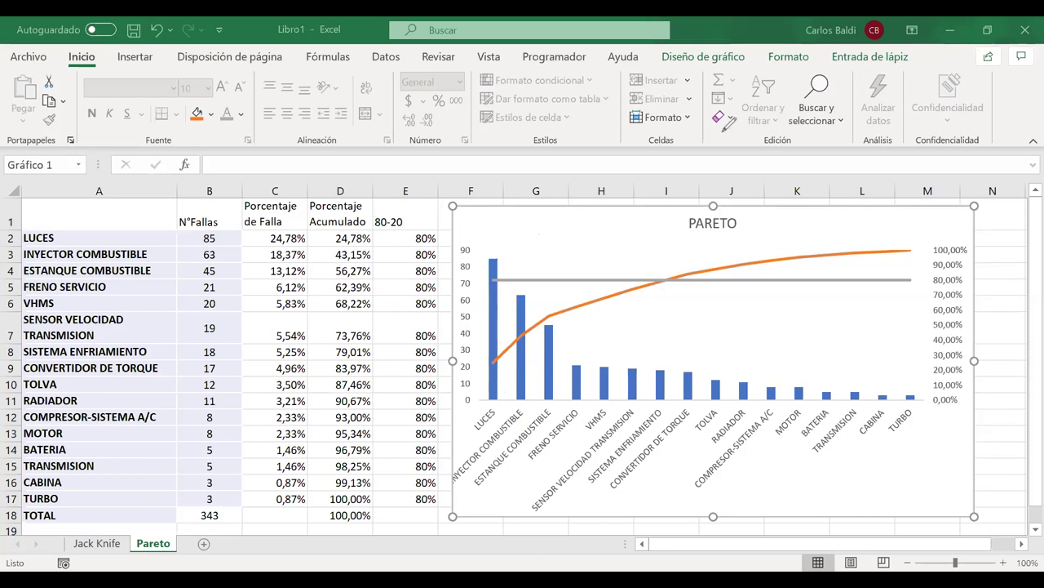
On the Jack Knife sheet, highlight the FALLAS column (B1:B17) and the MTTR column (D1:D17) in yellow
left_click(87, 545)
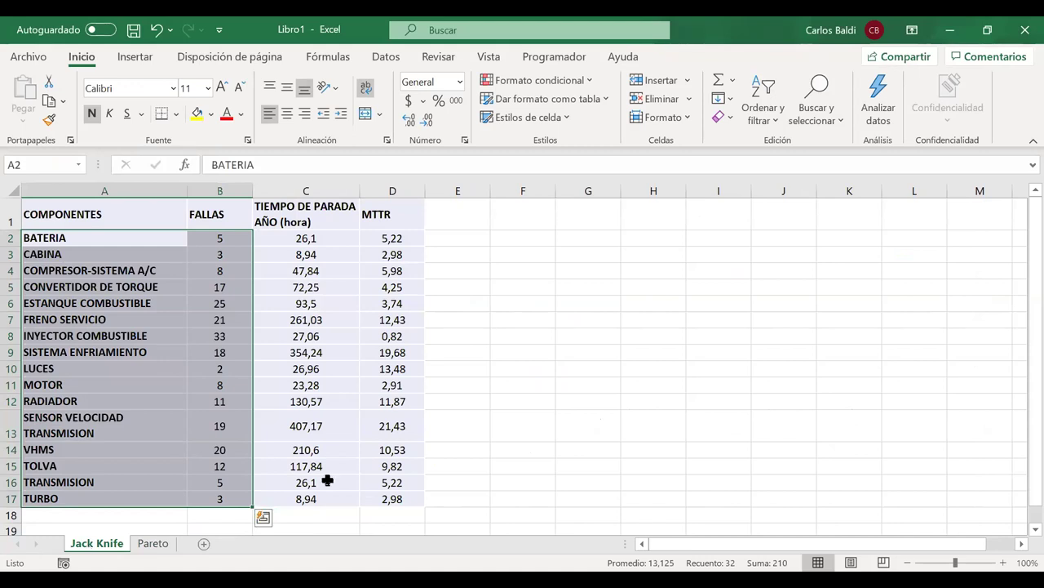
left_click(537, 285)
left_click_drag(217, 214, 199, 500)
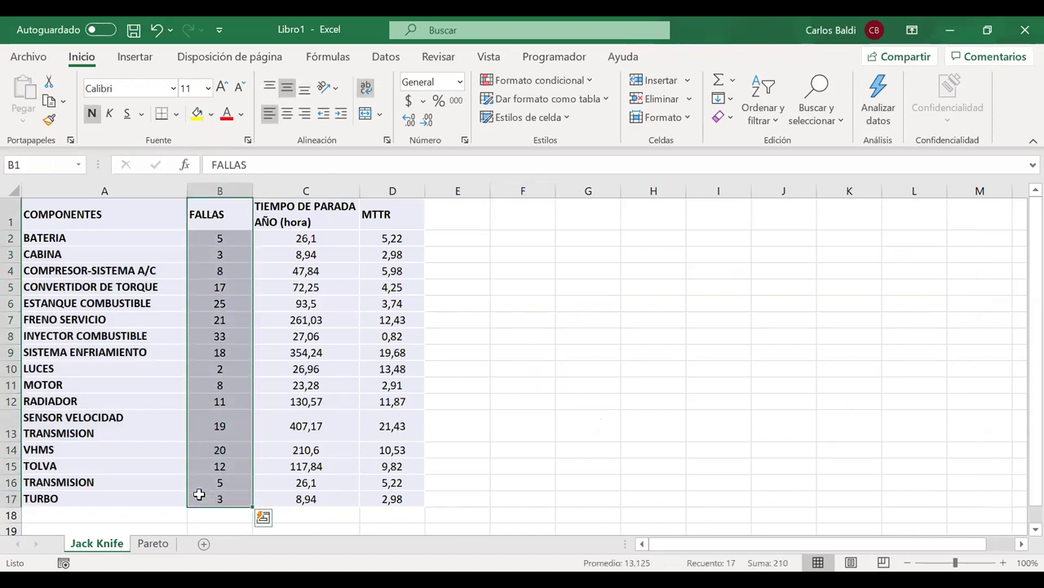
left_click(200, 117)
left_click_drag(390, 213, 389, 498)
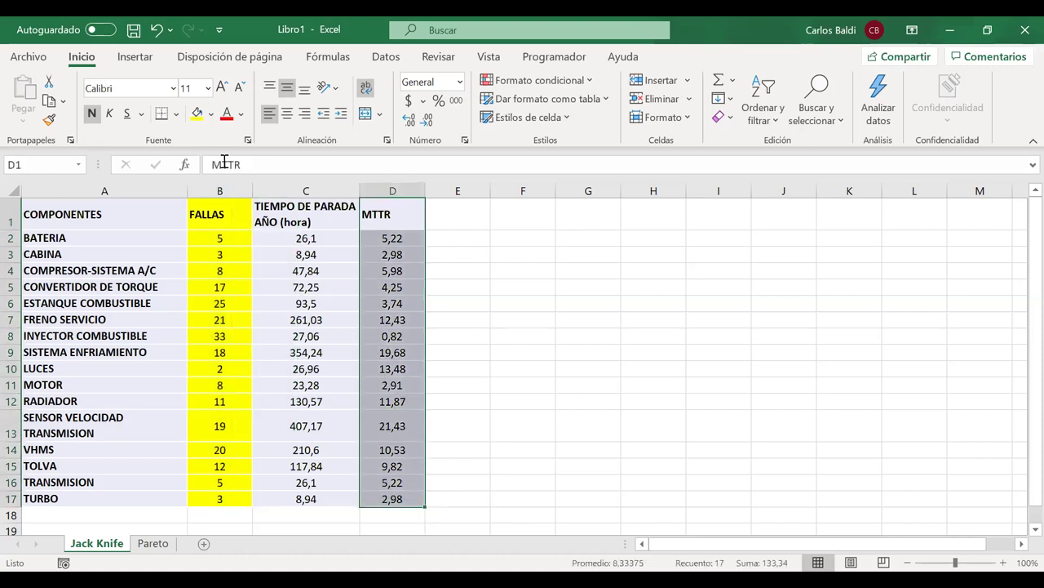
left_click(199, 117)
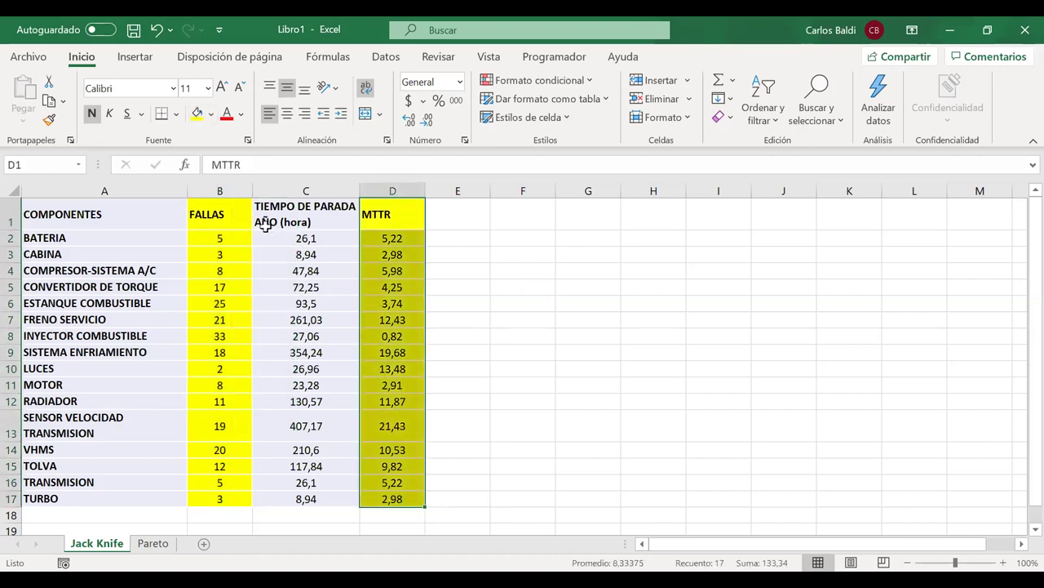
Calculate MTTR in D2 as downtime divided by failures with =C2/B2, and fill the formula down to D17
left_click(380, 239)
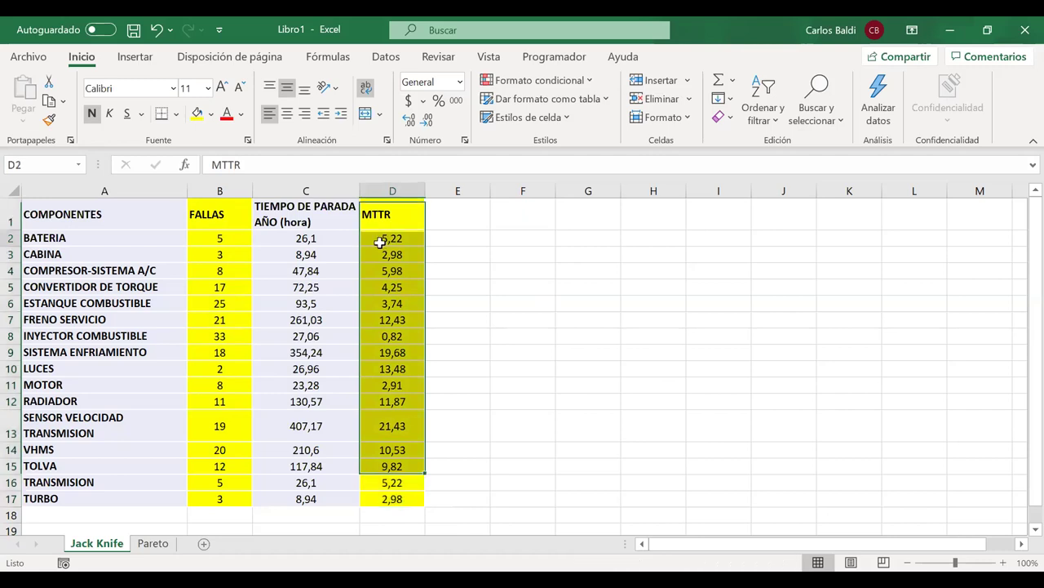
type("=")
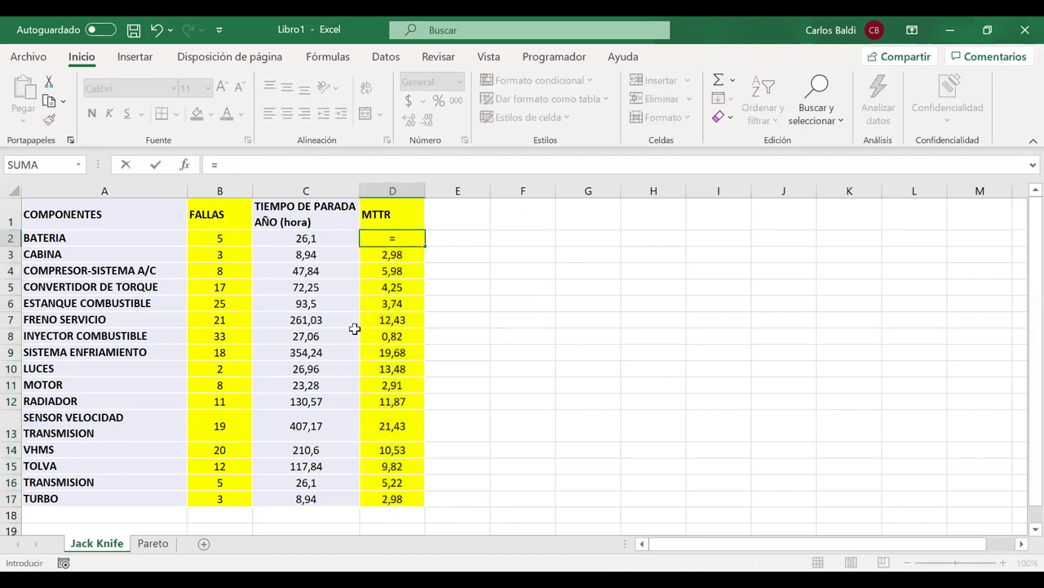
left_click(308, 238)
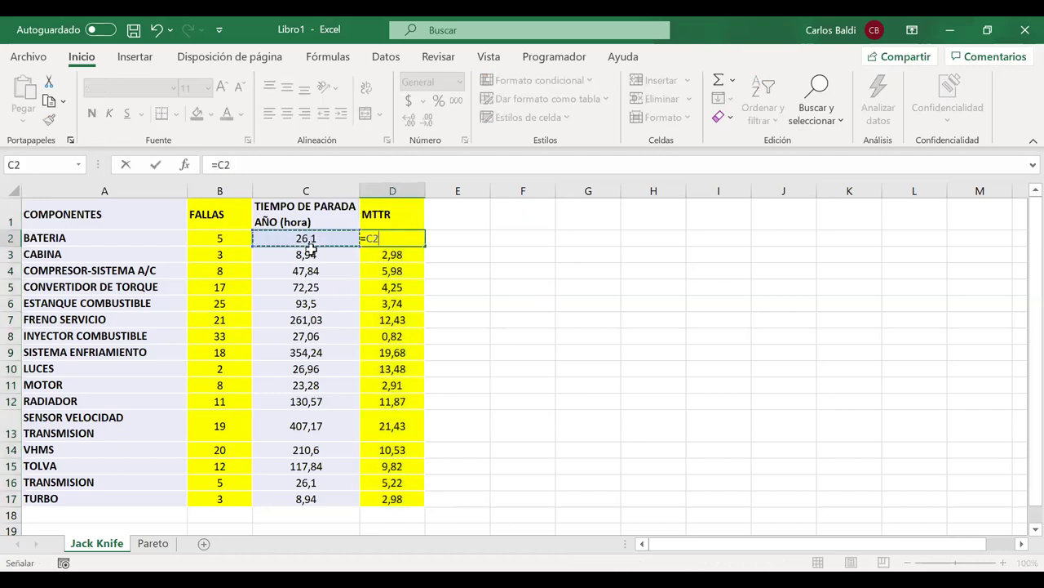
type("/")
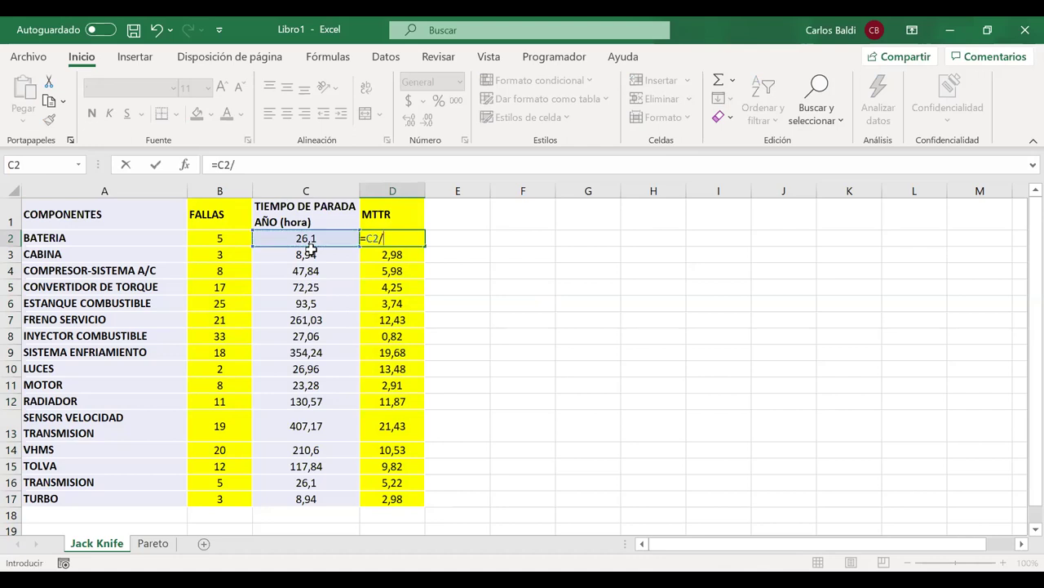
left_click(222, 242)
key("Return")
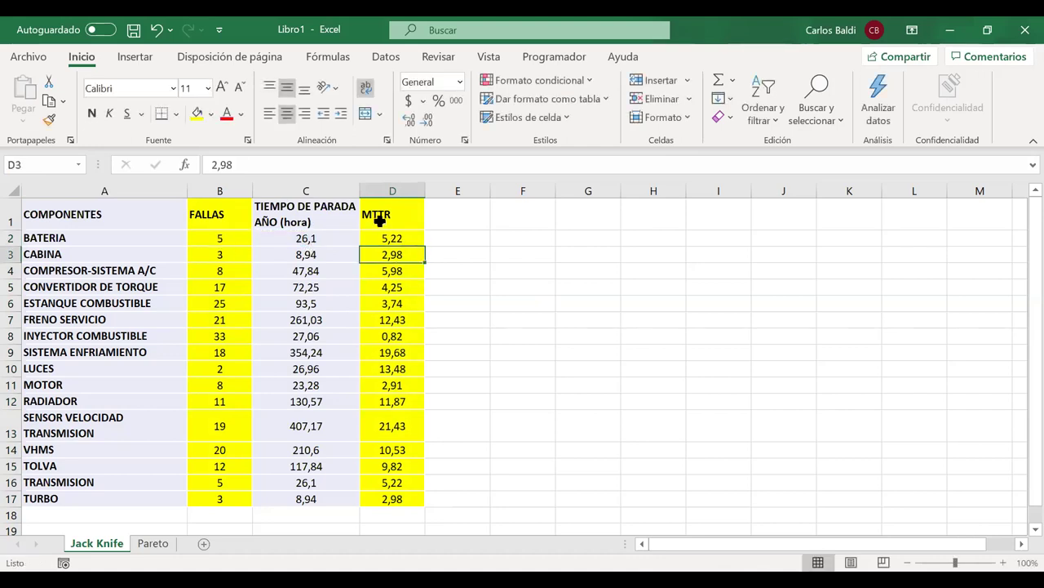
left_click(411, 238)
left_click_drag(426, 246, 416, 508)
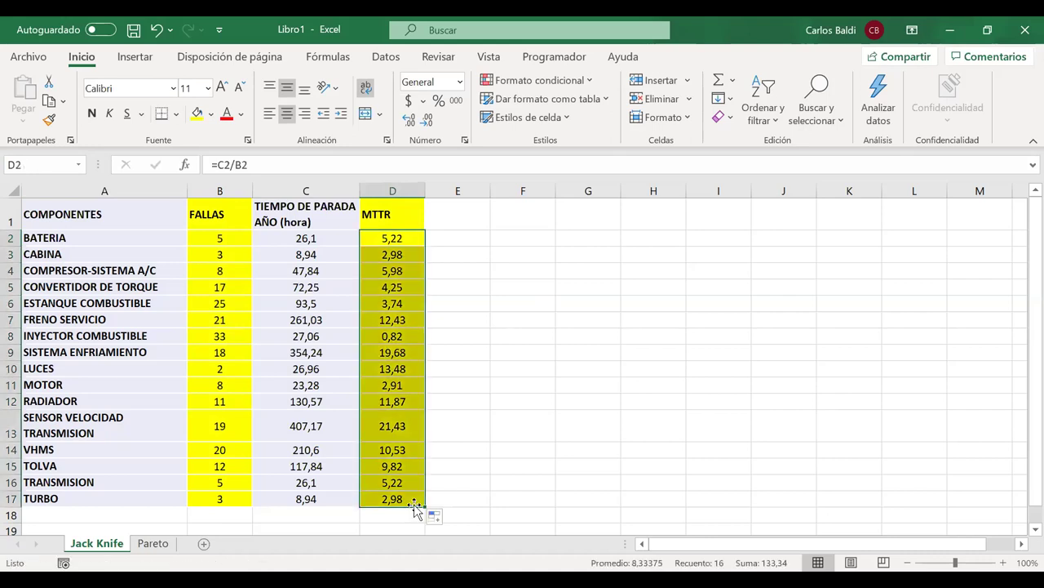
Change the downtime of SENSOR VELOCIDAD TRANSMISION in C13 to 417,17
double_click(302, 431)
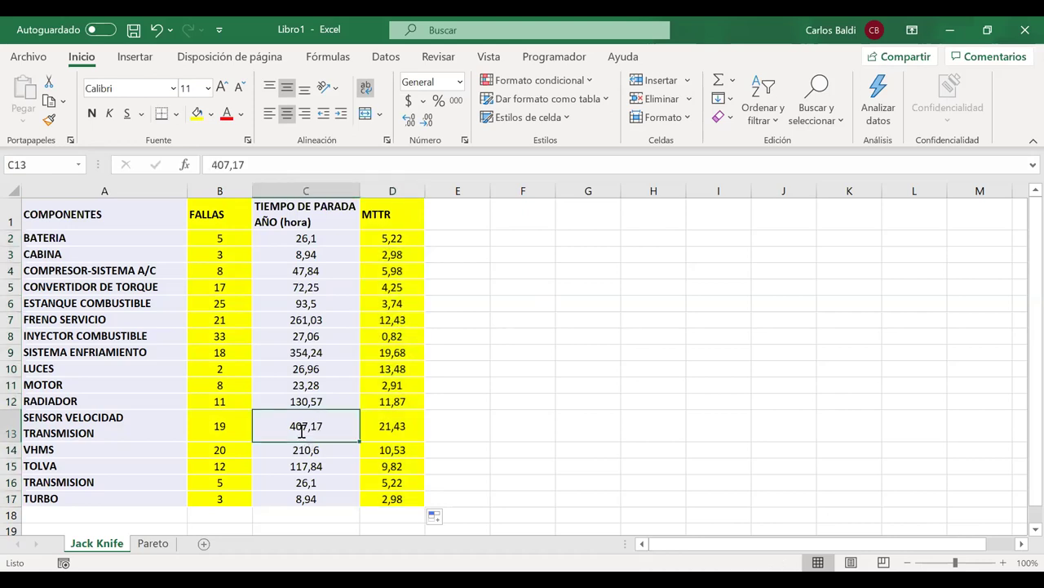
key("BackSpace")
type("1")
key("Return")
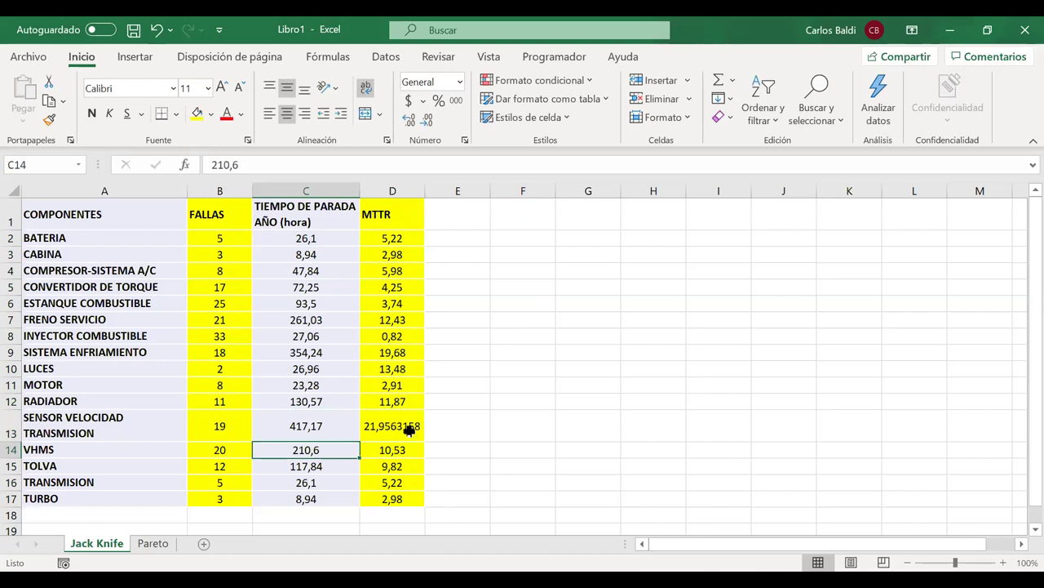
Format the MTTR values in D2:D17 to show two decimal places
left_click_drag(383, 237, 380, 496)
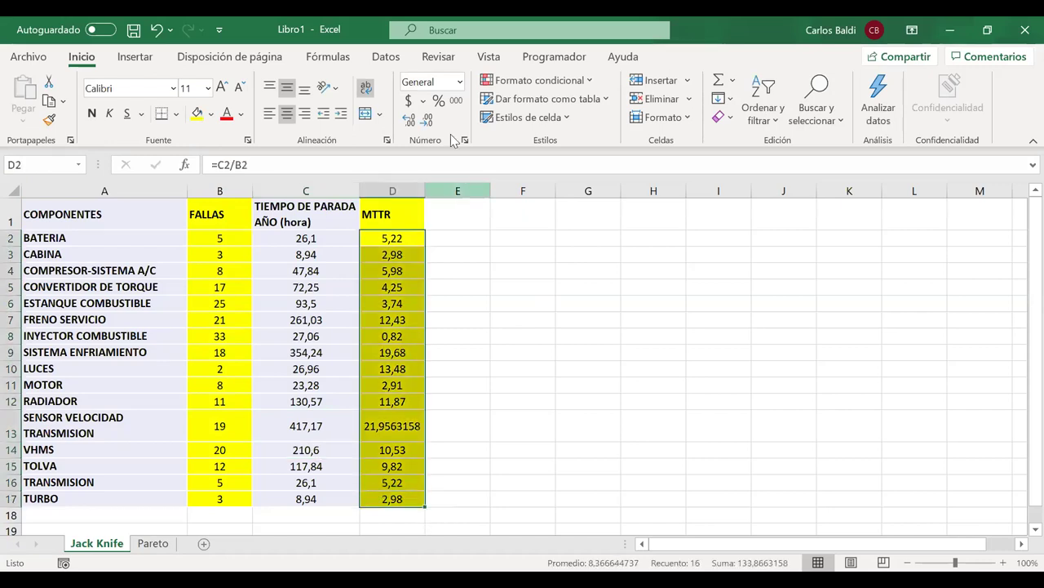
left_click(409, 119)
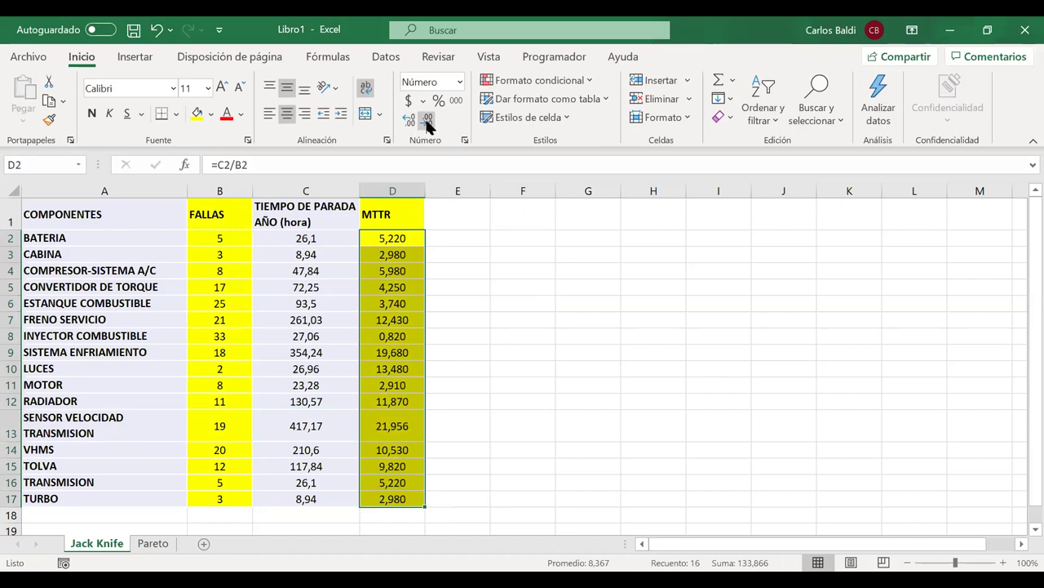
left_click(427, 121)
key("Return")
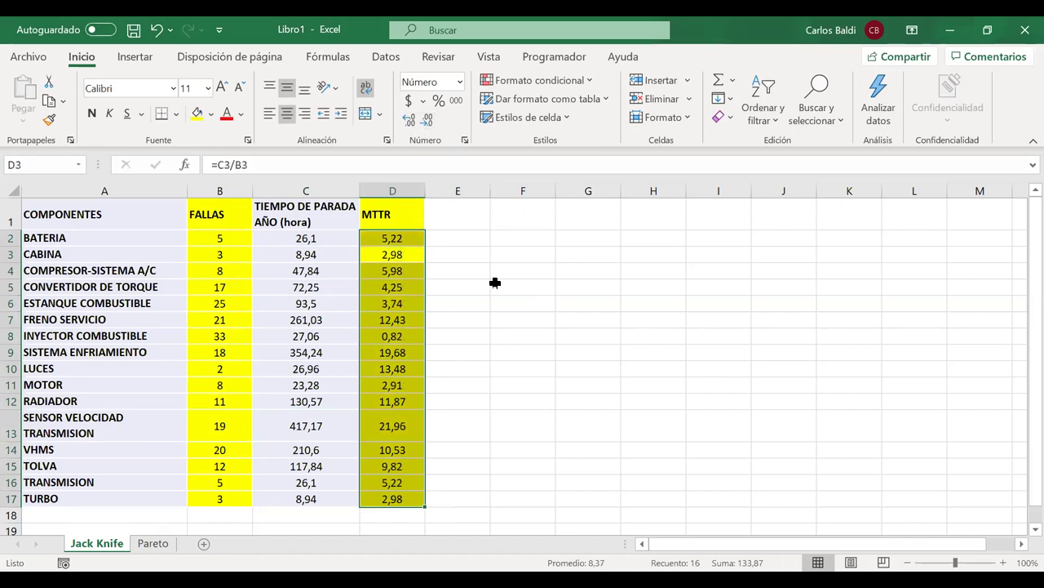
left_click(494, 282)
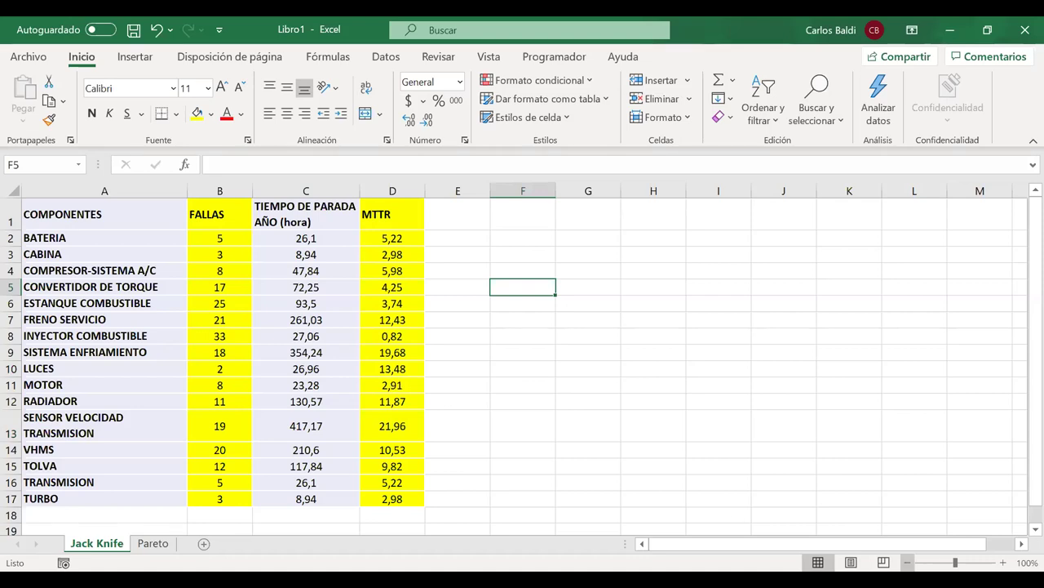
Sketch a four-quadrant Jack Knife frame in red ink beside the table, with dividing lines and handwritten labels for failures and MTTR
left_click(907, 562)
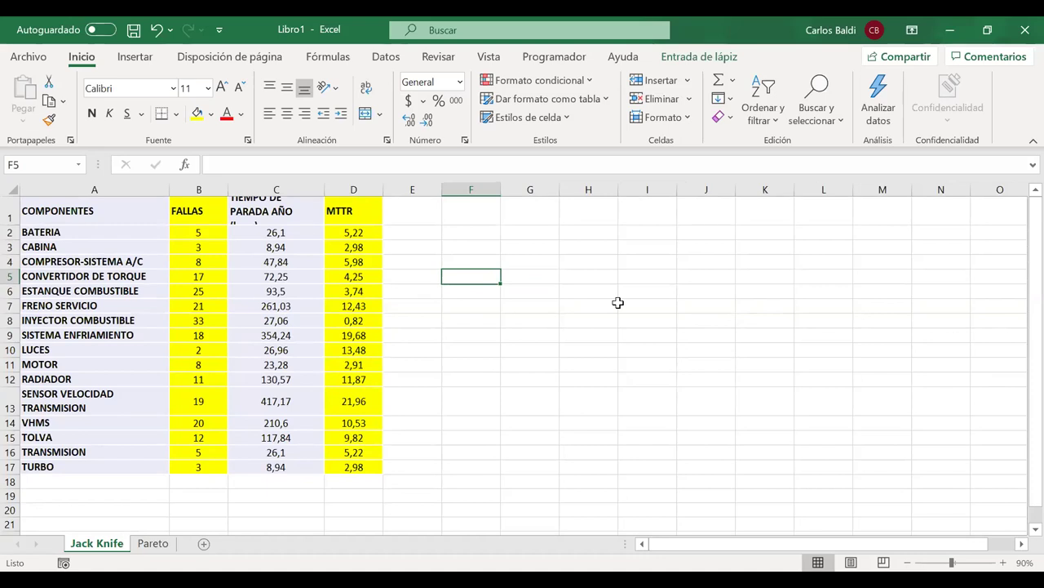
mouse_move(599, 263)
left_mouse_down()
mouse_move(600, 381)
mouse_move(856, 431)
left_mouse_up()
mouse_move(600, 377)
left_mouse_down()
mouse_move(667, 440)
mouse_move(855, 431)
left_mouse_up()
left_click_drag(601, 377, 888, 394)
left_click_drag(705, 273, 689, 453)
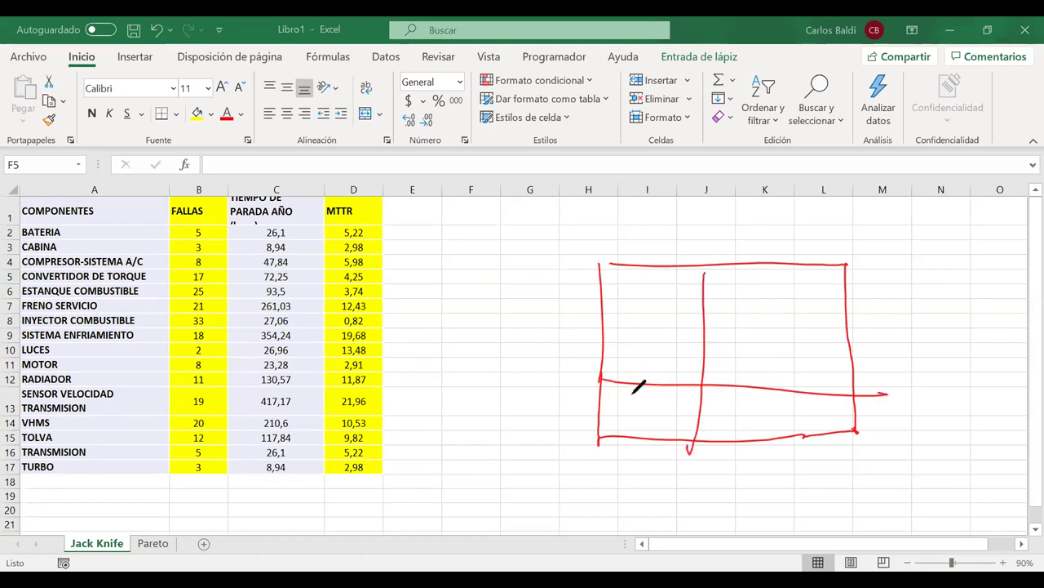
left_click_drag(604, 377, 551, 383)
mouse_move(552, 353)
left_mouse_down()
mouse_move(585, 345)
mouse_move(566, 363)
left_mouse_up()
left_click_drag(577, 349, 575, 375)
mouse_move(693, 250)
left_mouse_down()
mouse_move(732, 227)
mouse_move(762, 241)
mouse_move(760, 251)
left_mouse_up()
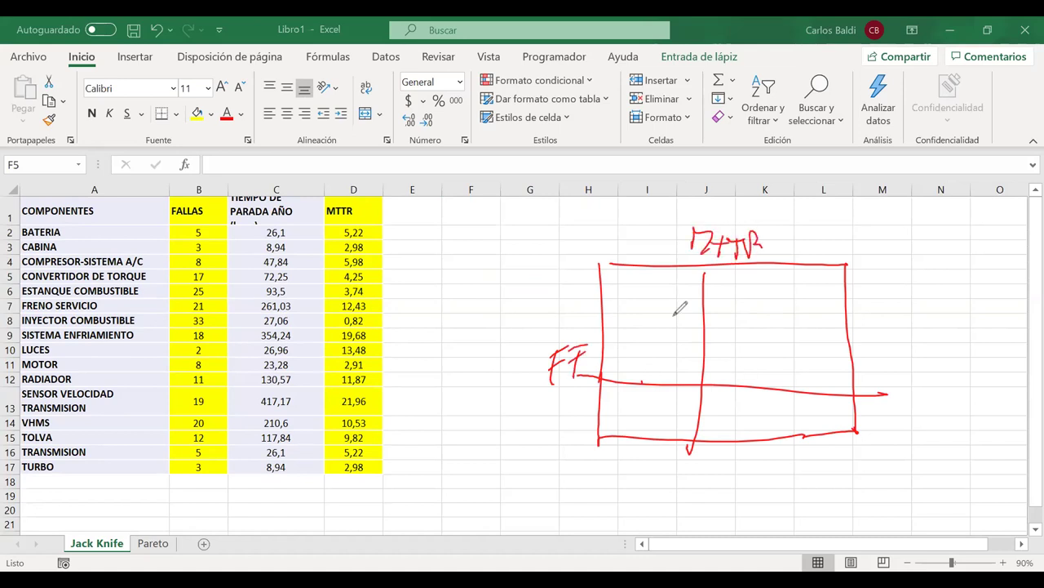
Draw three parallel diagonal lines across the quadrant sketch, mark the dividers' crossing, and clear all the ink
left_click_drag(643, 300, 782, 427)
left_click_drag(725, 305, 822, 387)
left_click_drag(778, 292, 822, 346)
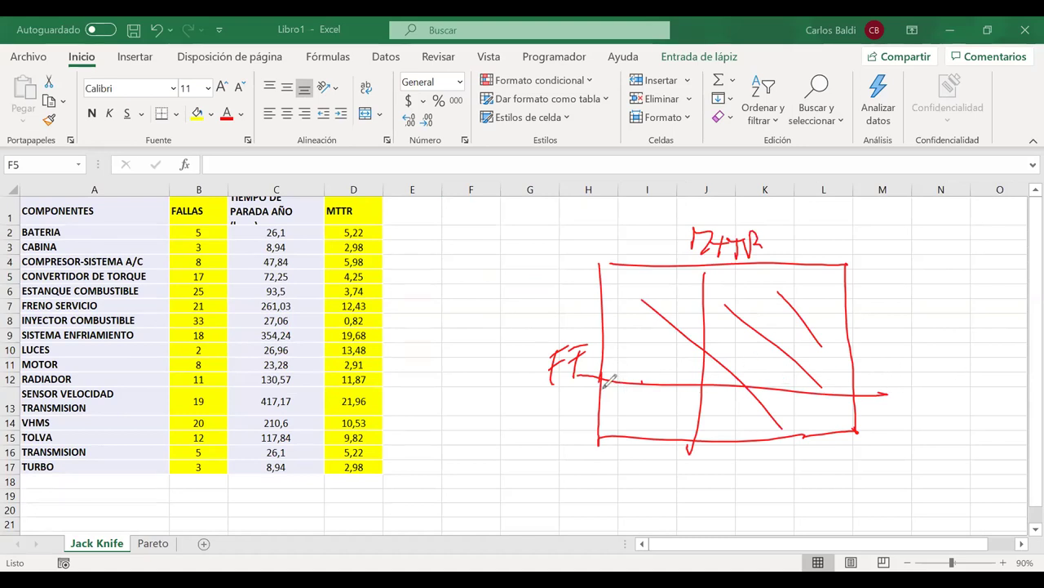
left_click_drag(705, 380, 700, 382)
key("Escape")
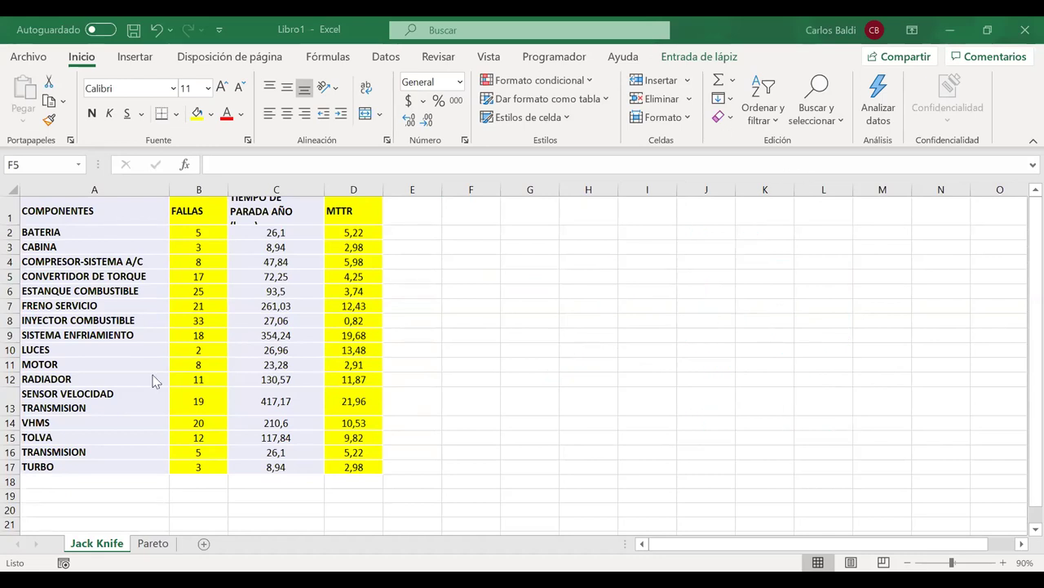
Add the row label PROMEDIO in A18, below TURBO
left_click(95, 481)
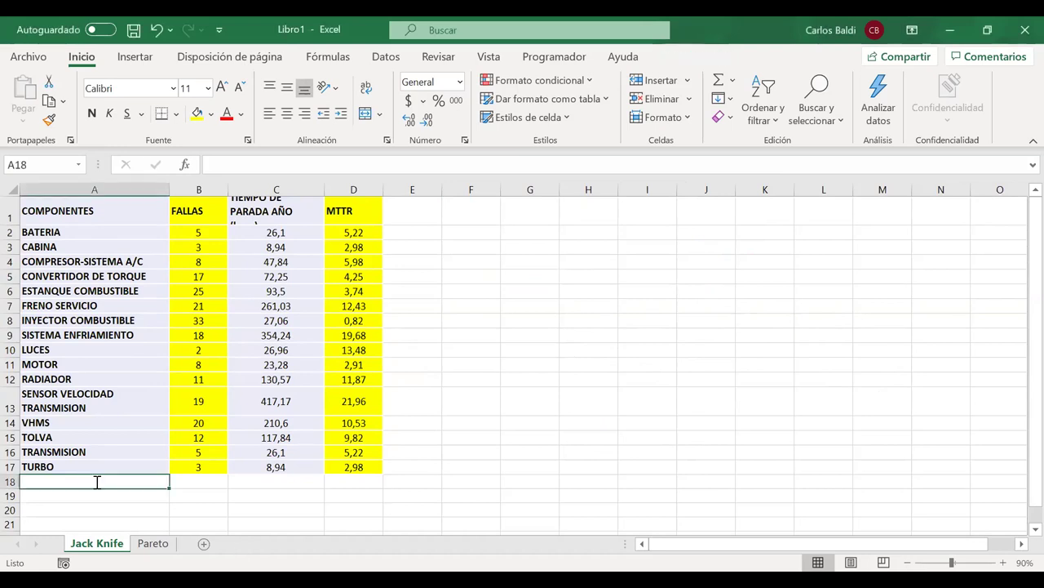
type("PROMEDIO")
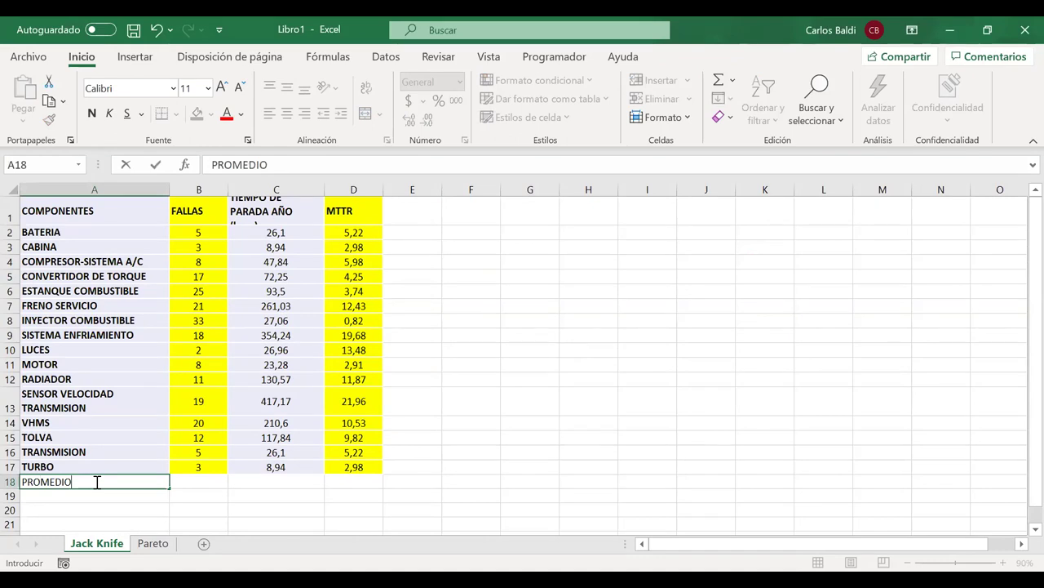
key("Return")
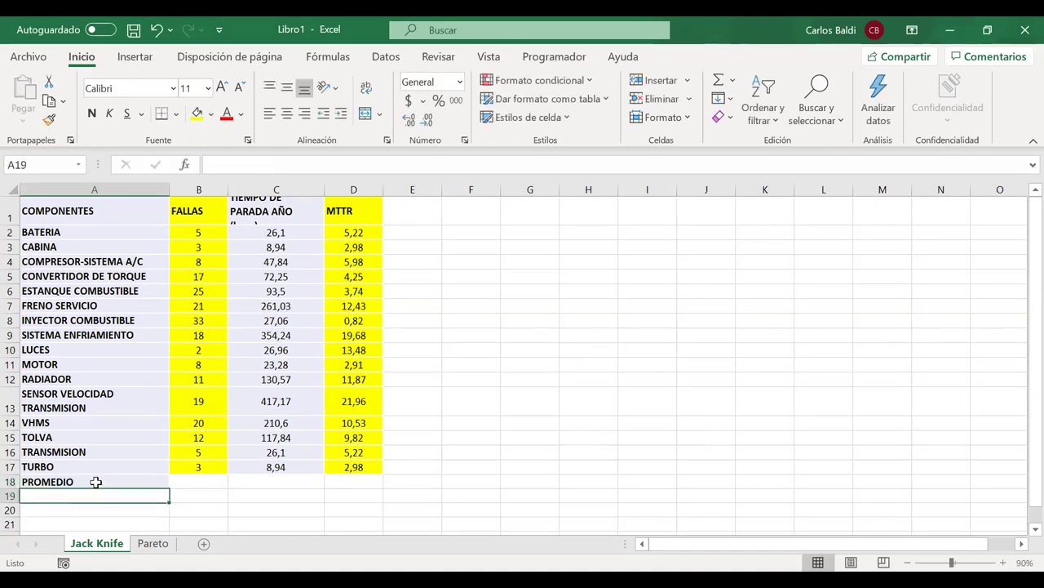
Calculate the average number of failures in B18 with =PROMEDIO(B2:B17)
key("Up")
key("Right")
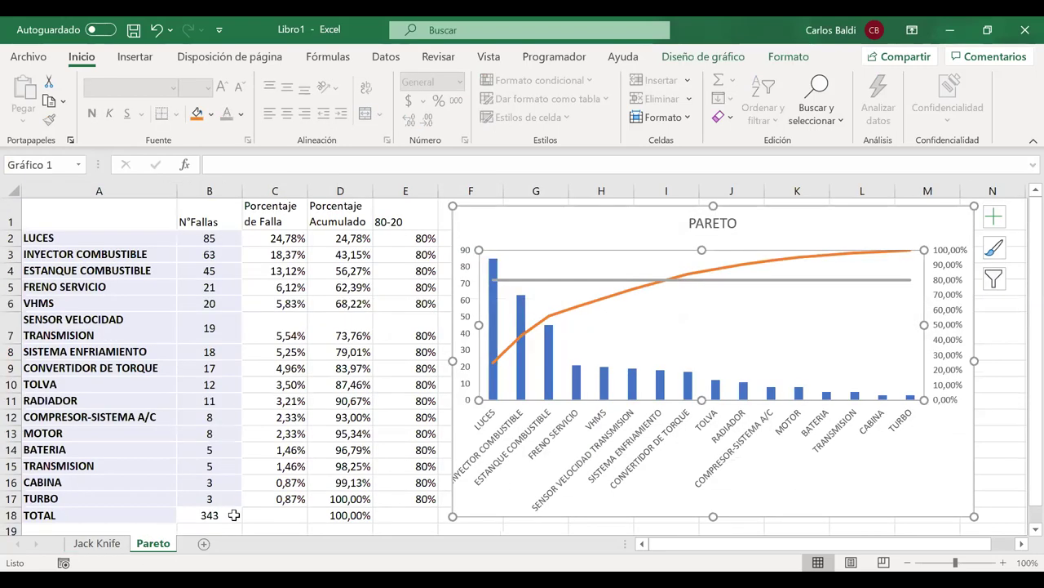
left_click(234, 515)
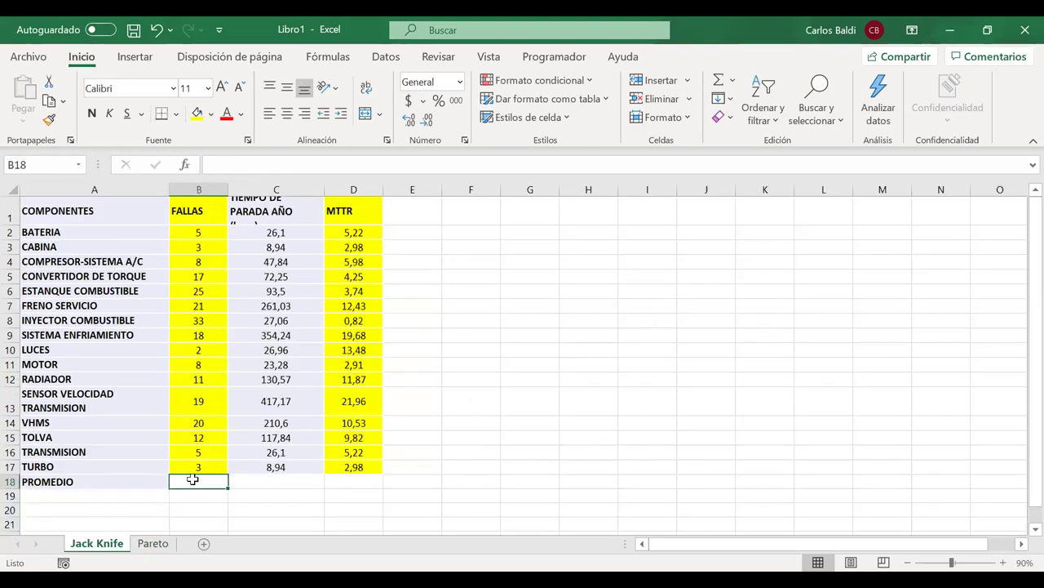
type("=")
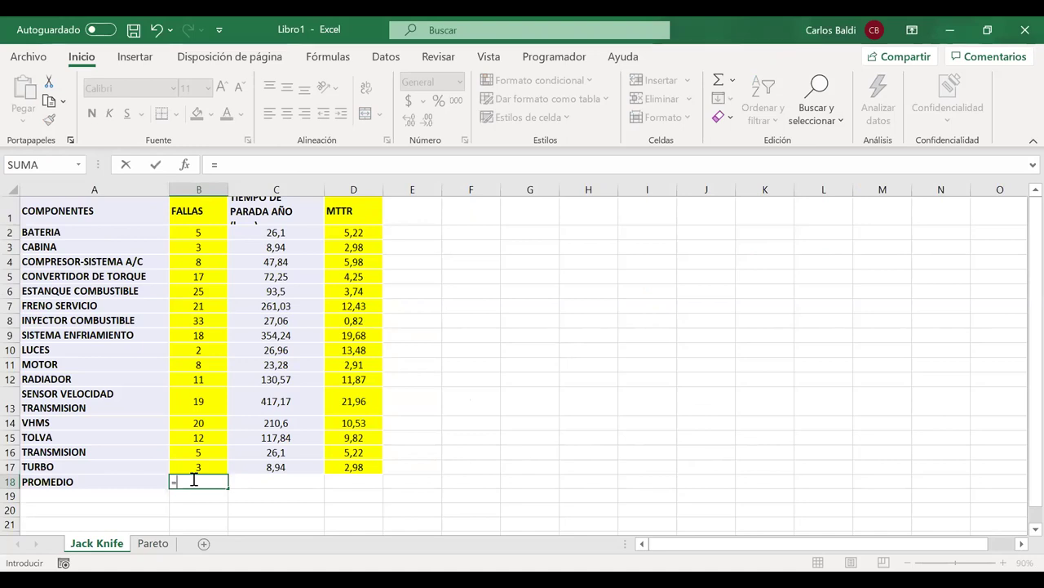
type("PROMEDIO(")
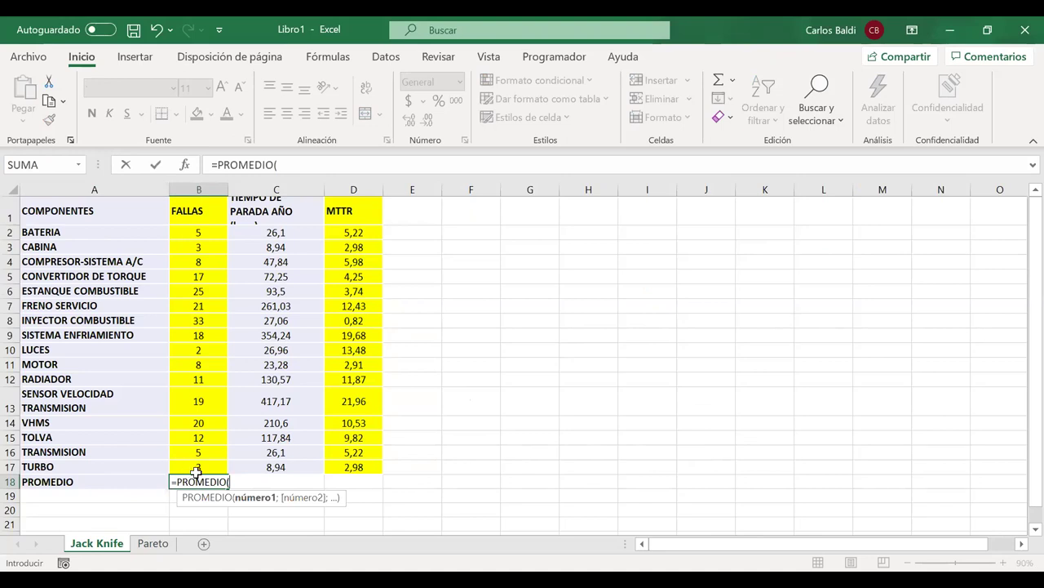
key("Up")
key("ctrl+shift+Up")
key("Return")
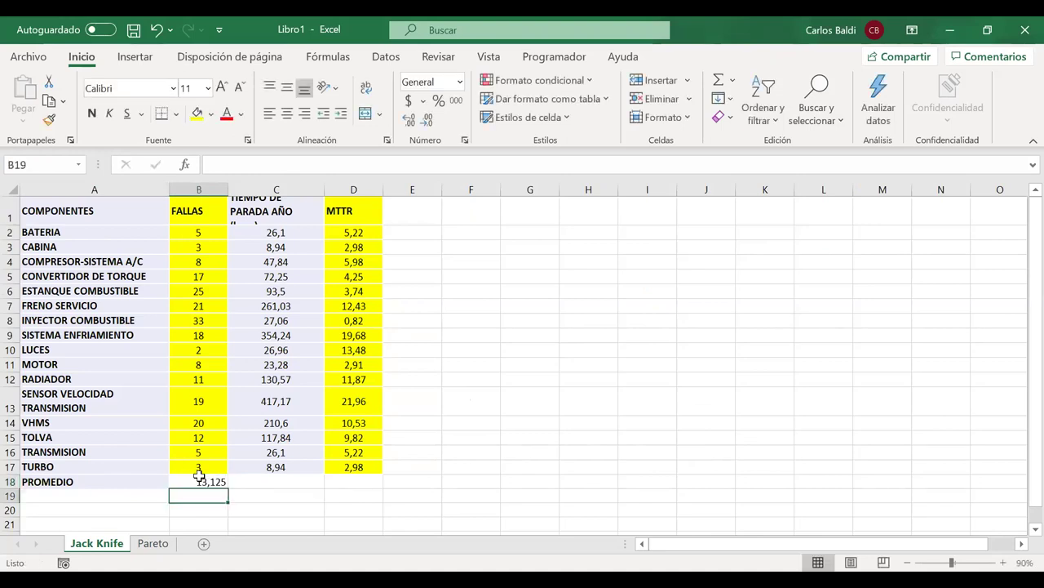
Calculate the average MTTR in D18 with =PROMEDIO(D2:D17)
left_click(348, 481)
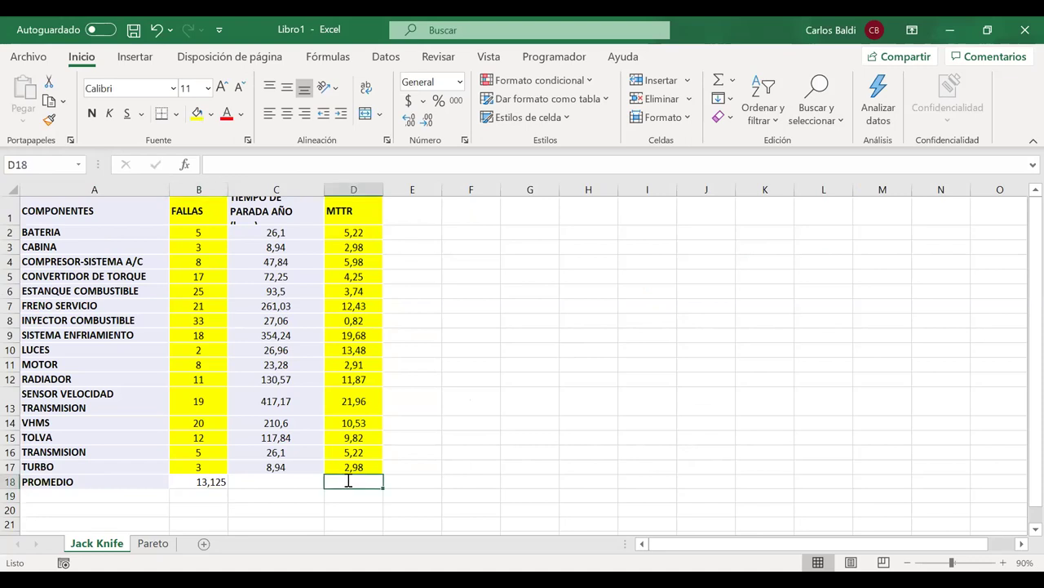
type("=")
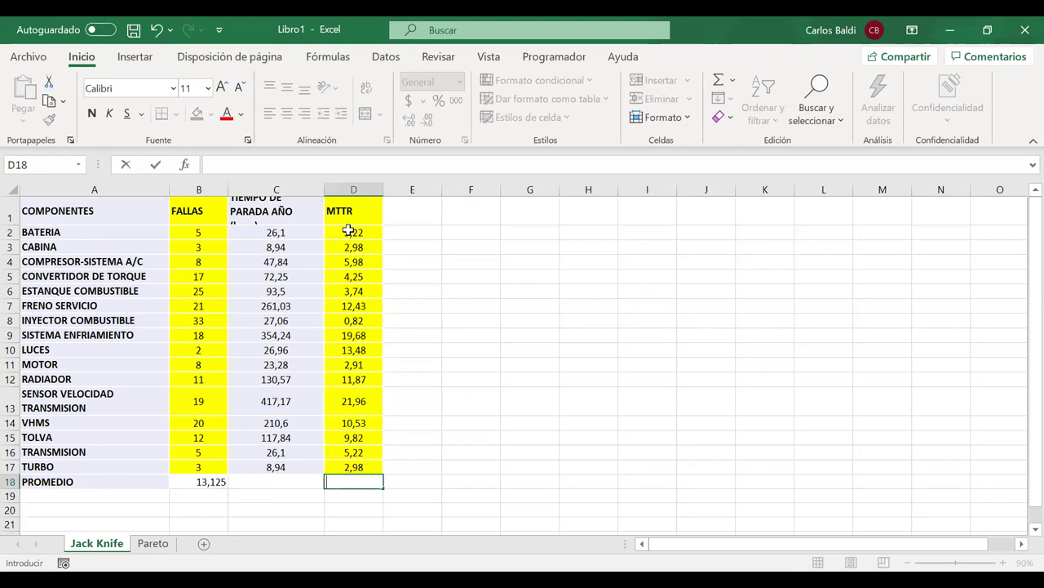
key("Return")
left_click(200, 479)
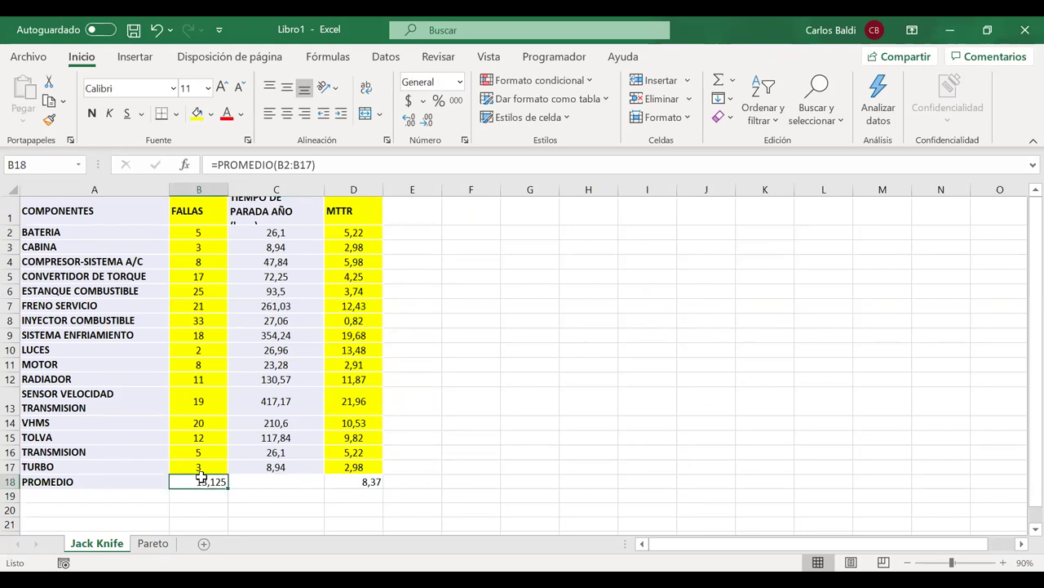
Give the MTTR average in D18 a light orange fill with bold, centred text, and copy that format to B18
left_click(342, 481)
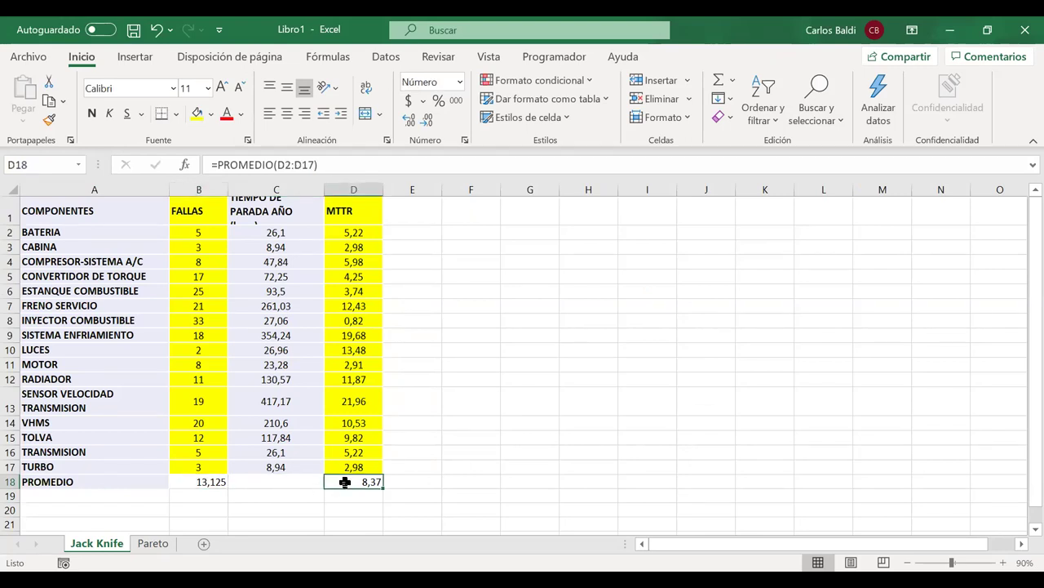
left_click(210, 115)
left_click(265, 194)
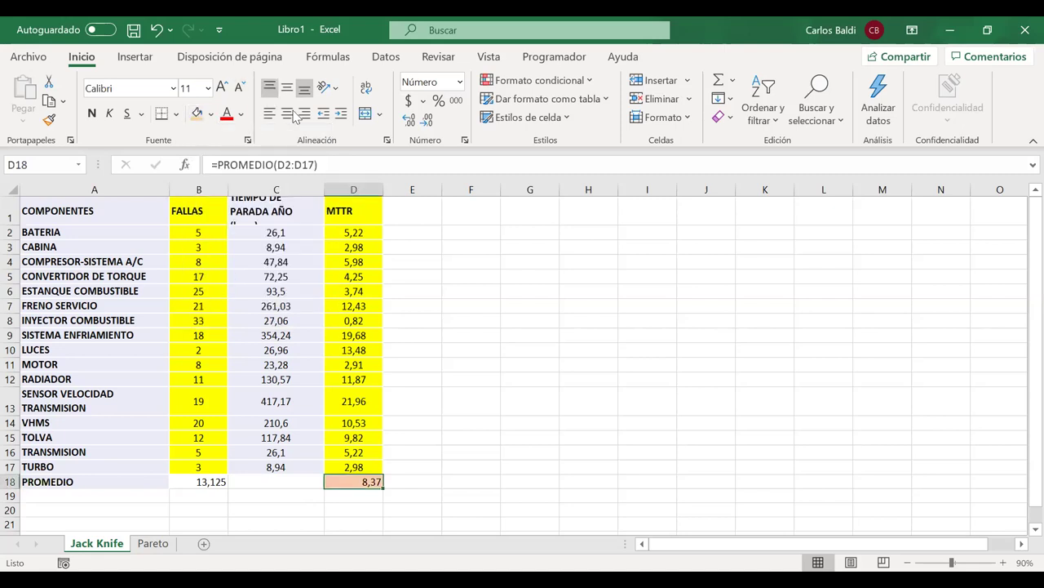
left_click(91, 113)
left_click(49, 119)
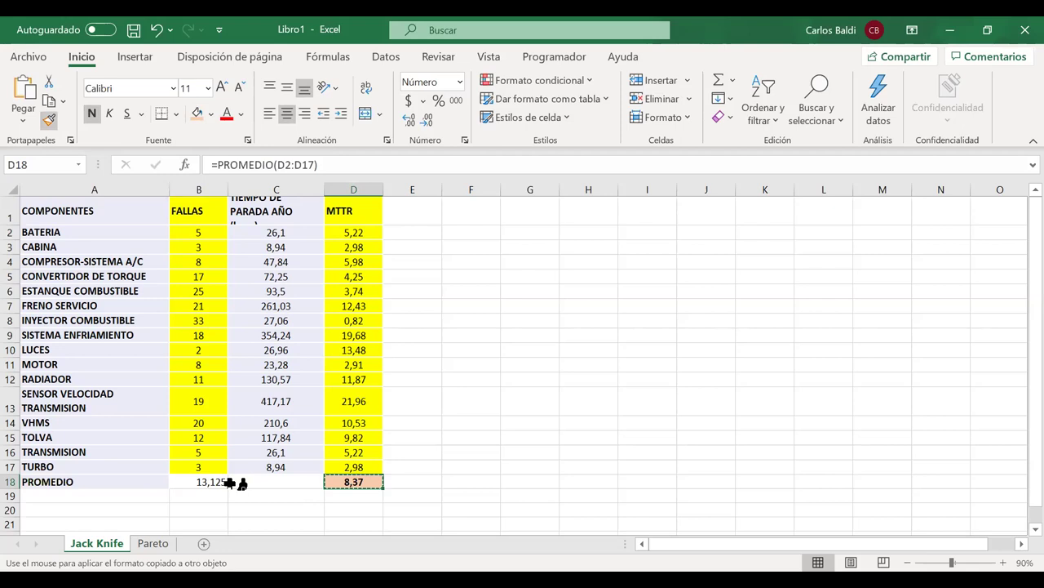
left_click(217, 482)
left_click(520, 422)
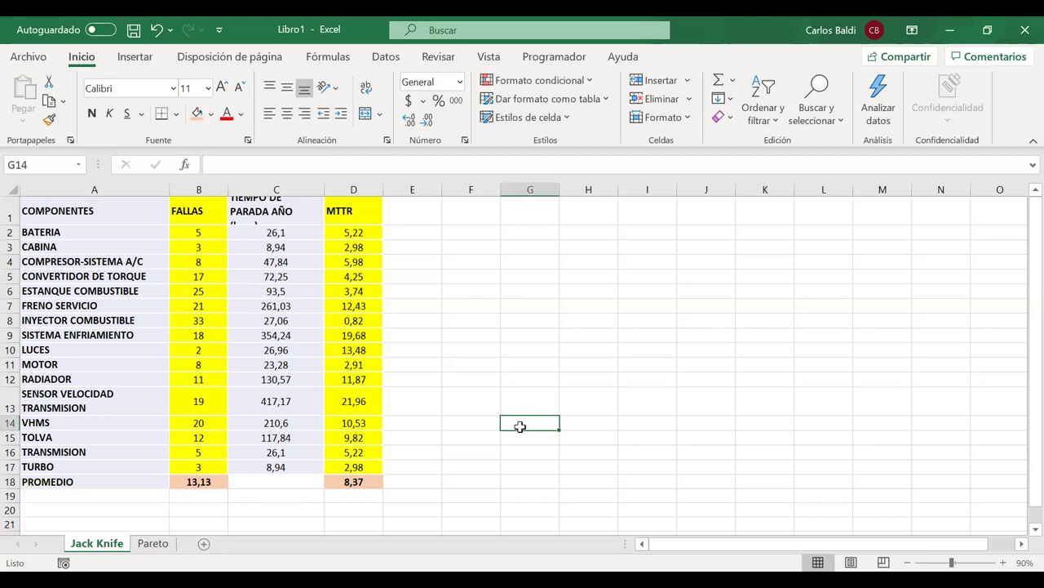
Replace the component name BATERIA in A2 with the code CT001
left_click(52, 235)
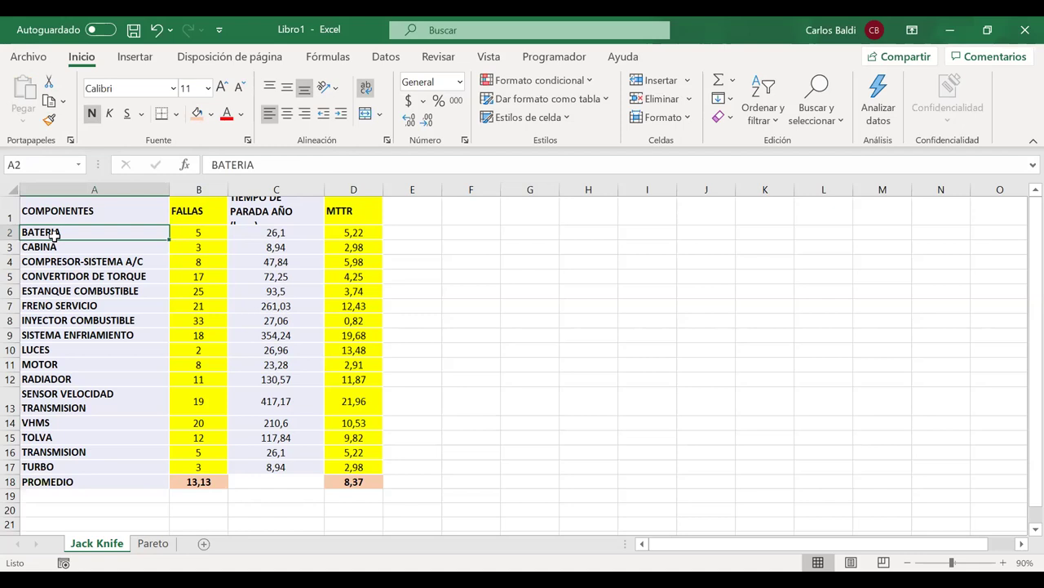
type("C")
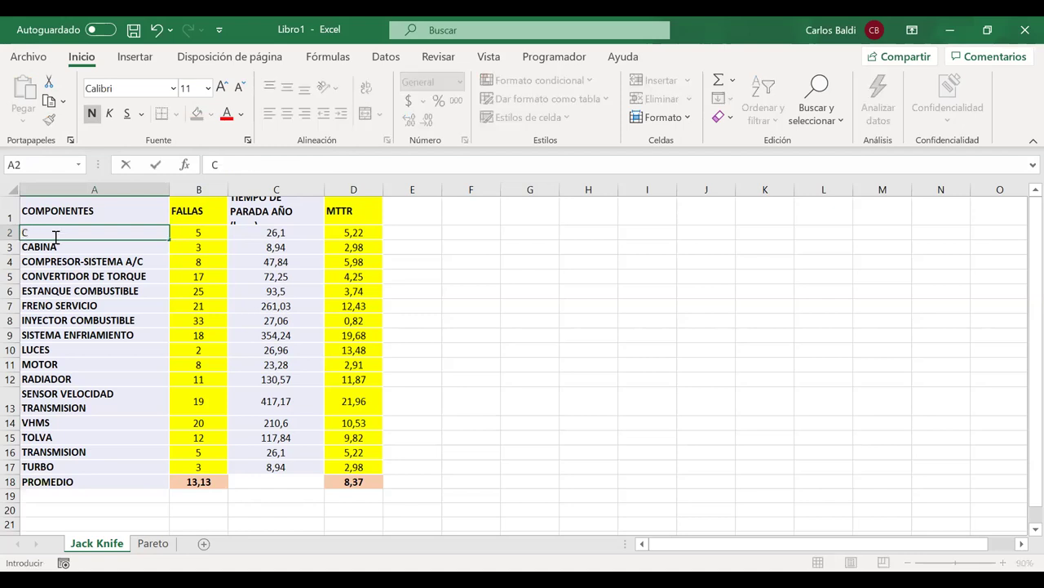
type("H")
key("BackSpace")
key("BackSpace")
type("CT001")
key("Return")
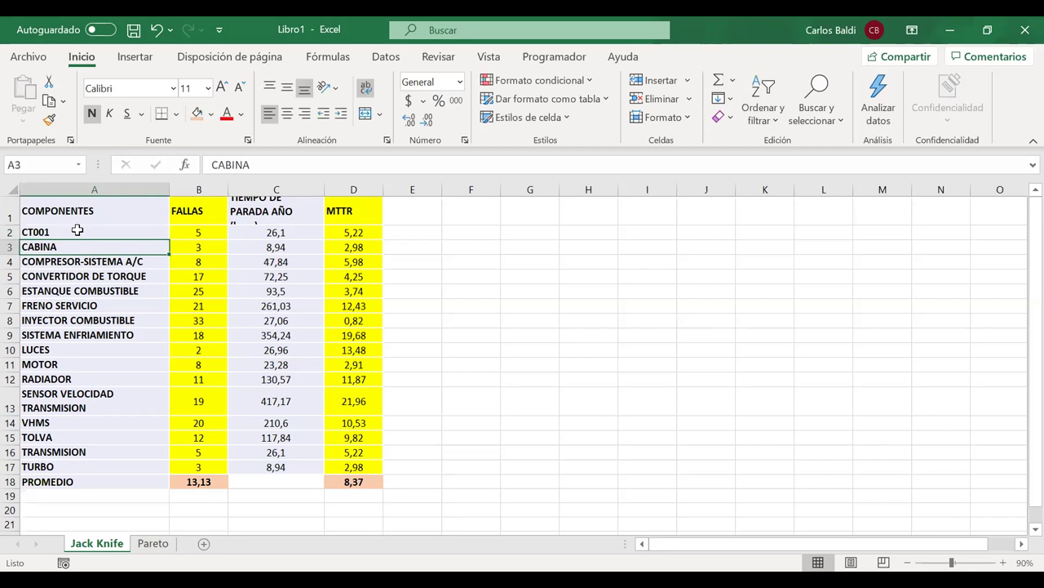
Fill the code series from A2 down to A17, and undo the fill
left_click(76, 230)
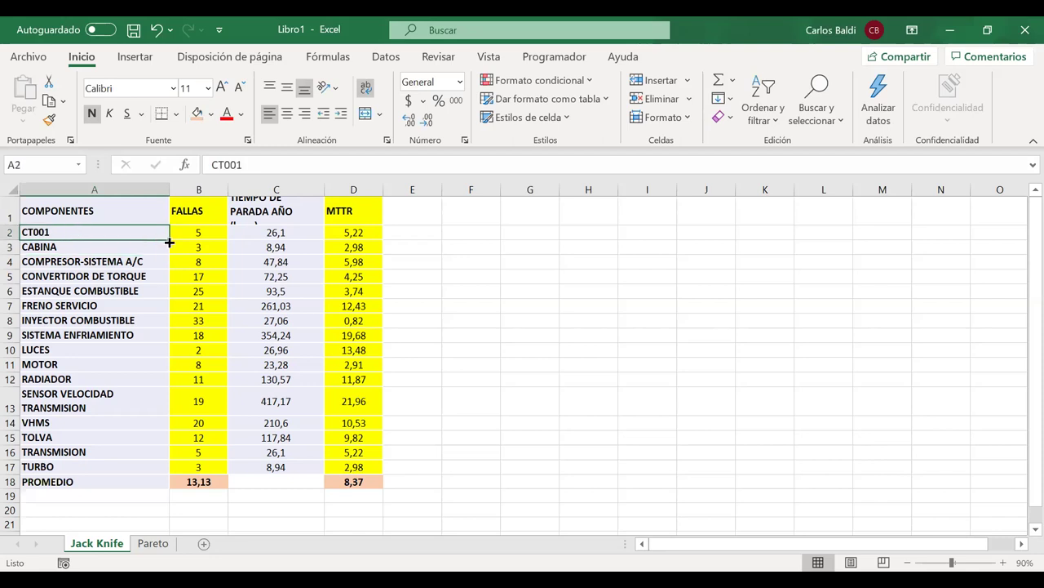
left_click_drag(158, 458, 158, 466)
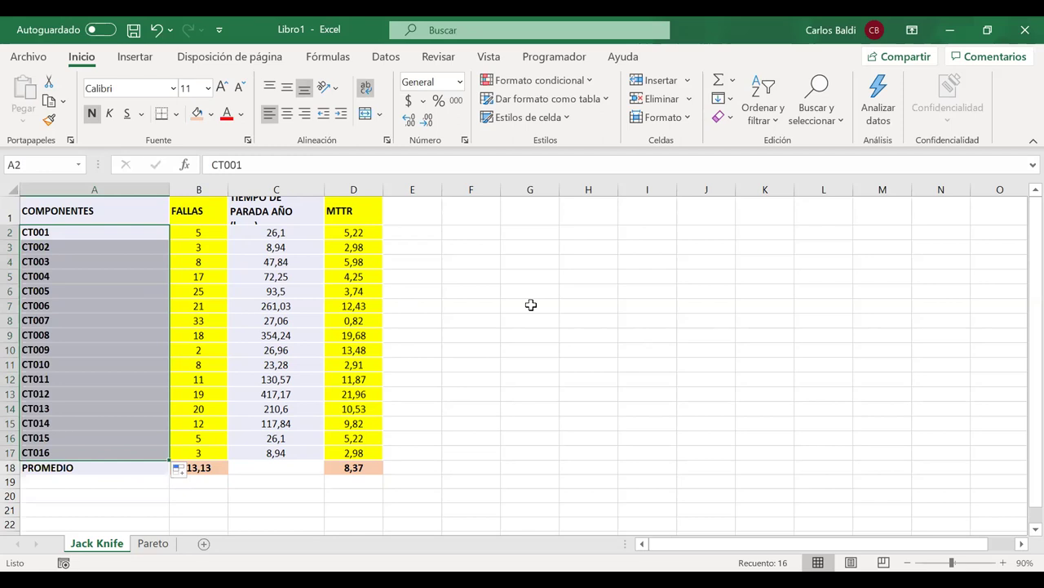
key("ctrl+z")
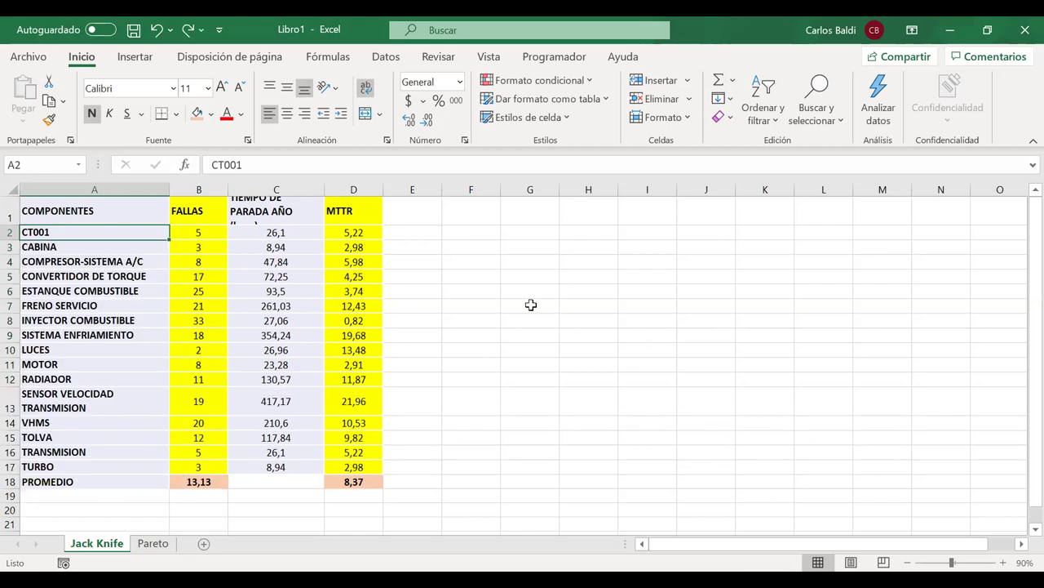
left_click(643, 288)
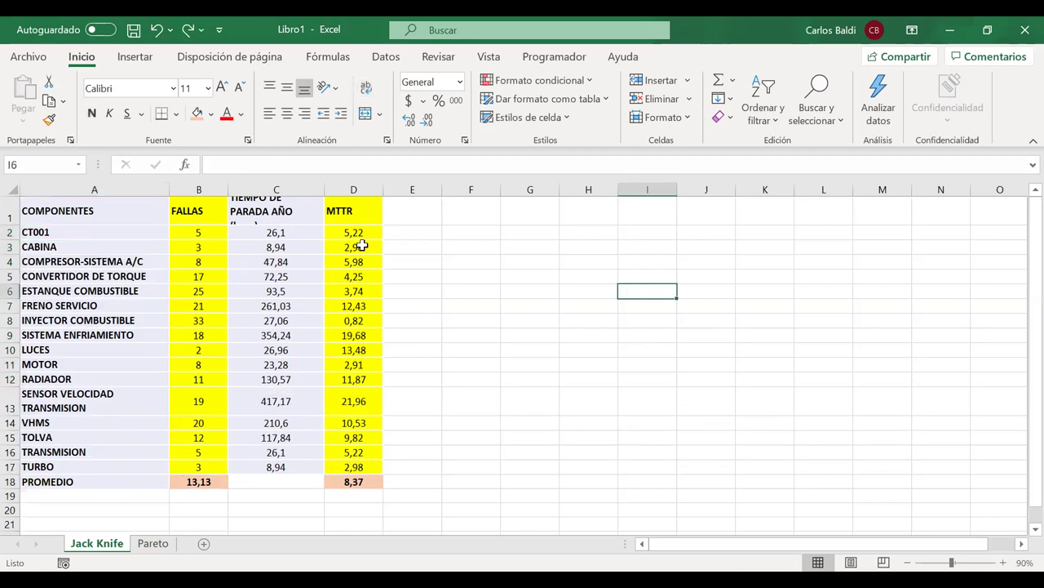
Fit row 1's height to its header text, and undo both that and the code entered in A2
double_click(12, 223)
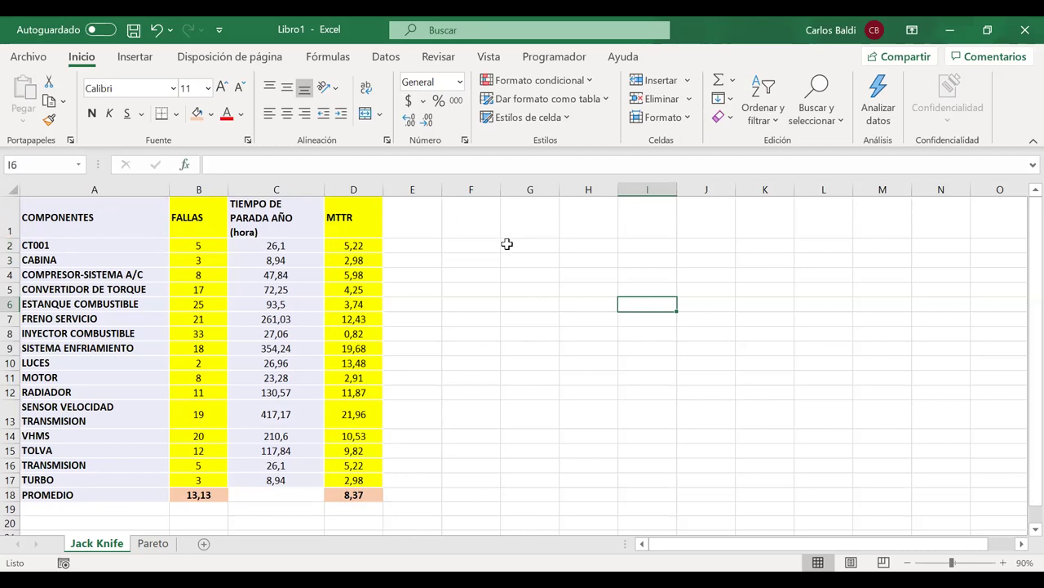
left_click(490, 244)
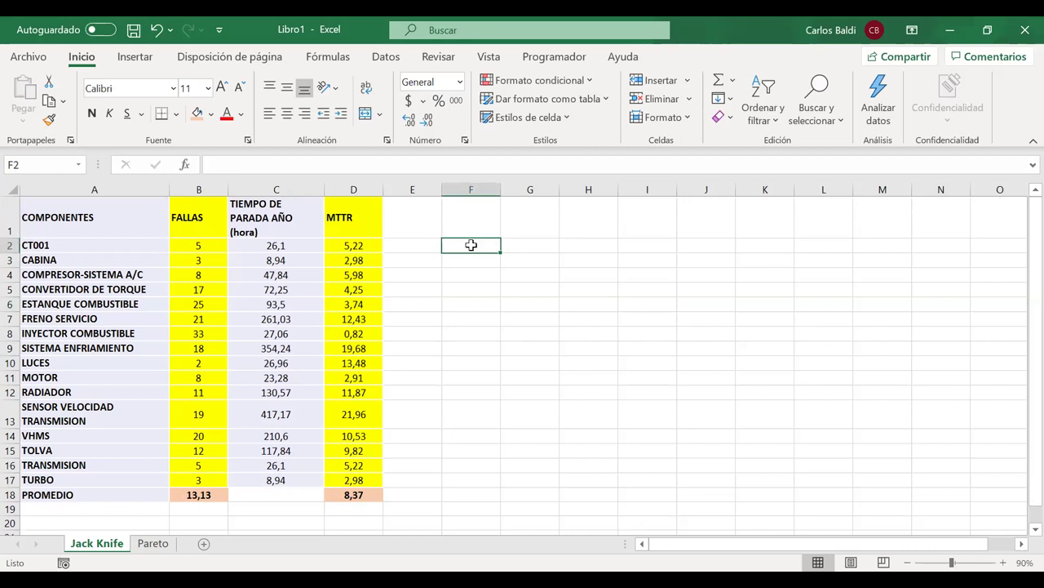
left_click(137, 258)
key("ctrl+z")
scroll(137, 258, "down", 1)
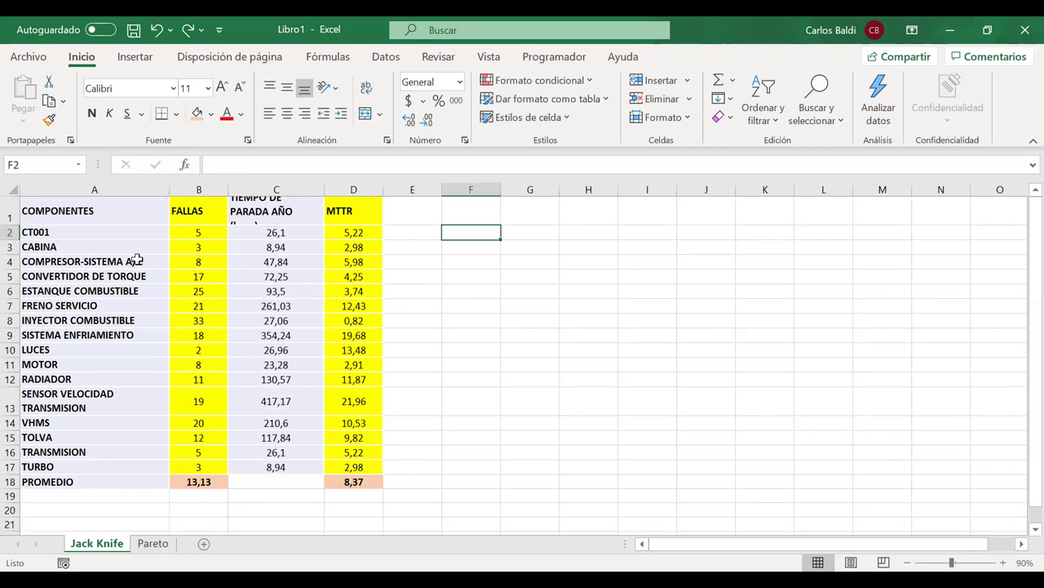
key("ctrl+y")
left_click(545, 287)
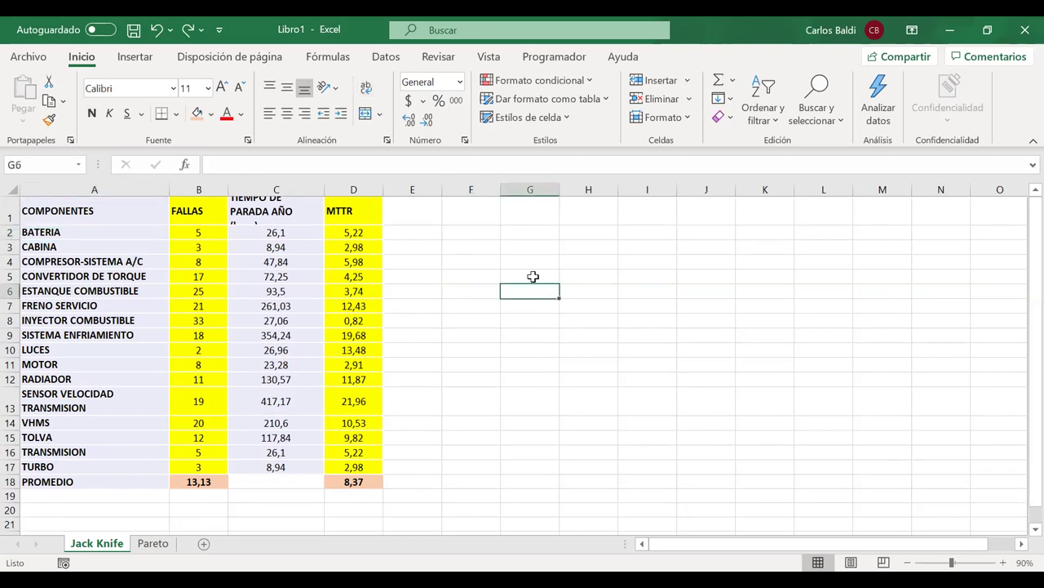
Insert an X Y scatter chart (Dispersión) from the ranges A2:B17 and D2:D17
left_click_drag(189, 232, 121, 462)
left_click_drag(353, 232, 345, 464)
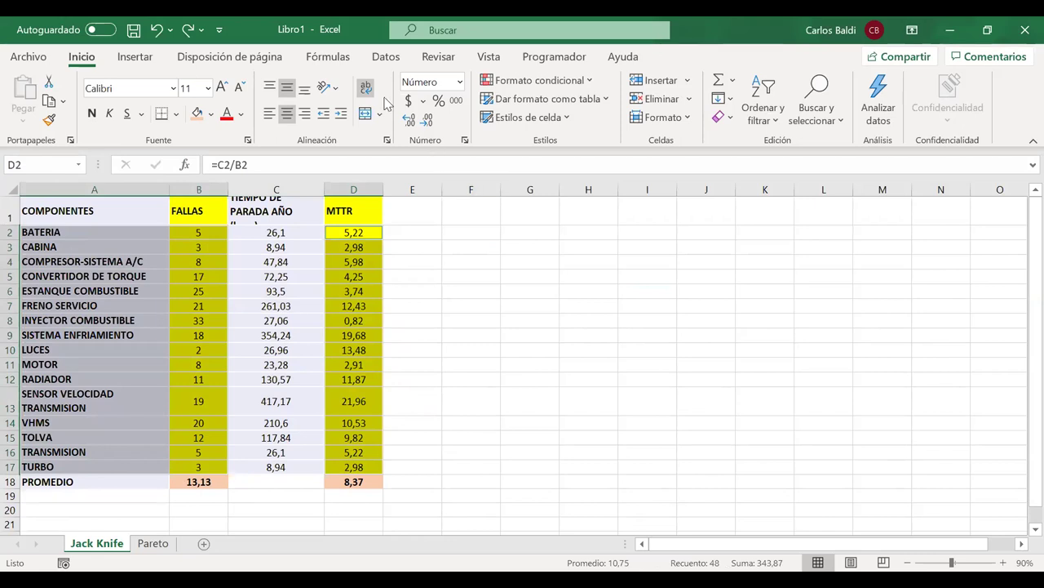
left_click(136, 56)
left_click(562, 142)
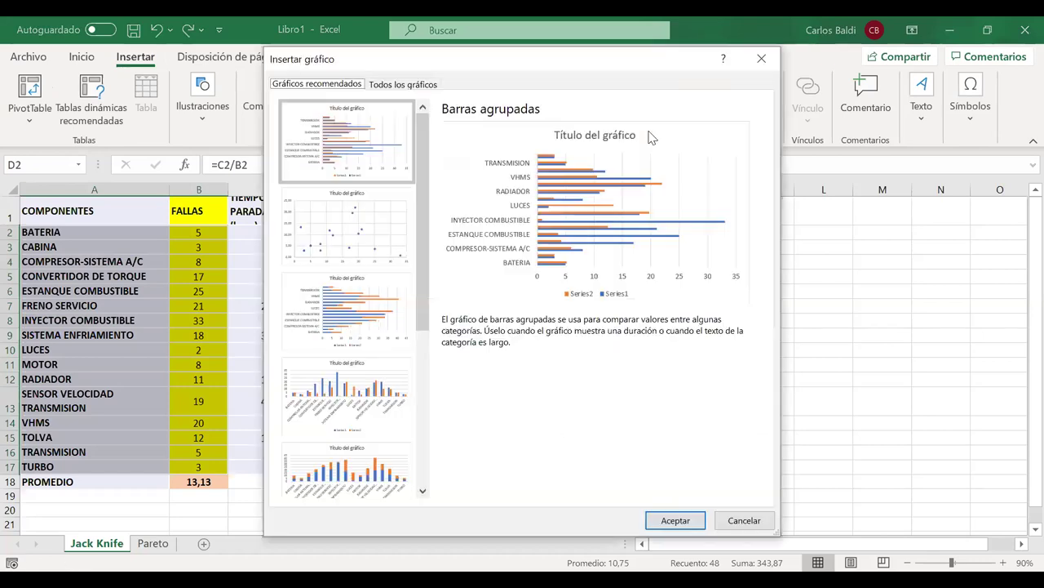
left_click(417, 85)
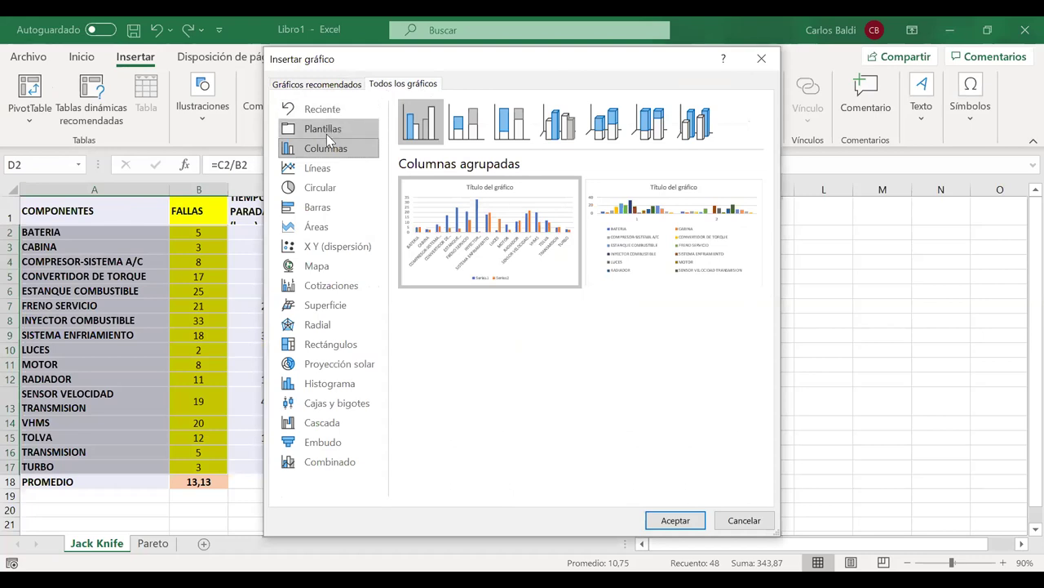
left_click(335, 248)
mouse_move(471, 259)
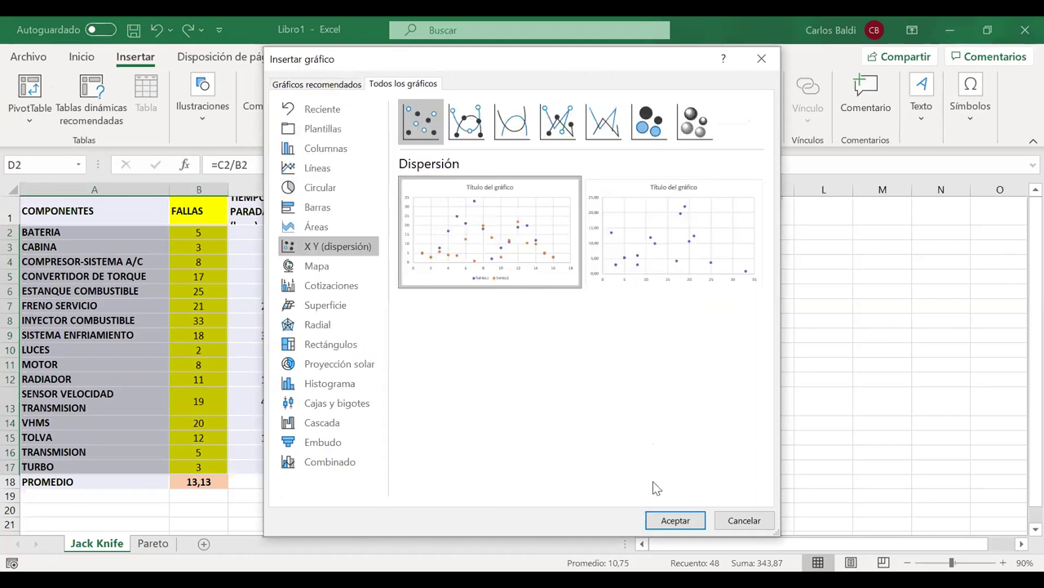
left_click(675, 521)
Move and enlarge the scatter chart to span columns G to N beside the table, and delete its legend
left_click_drag(471, 261, 631, 212)
left_click_drag(854, 427, 963, 499)
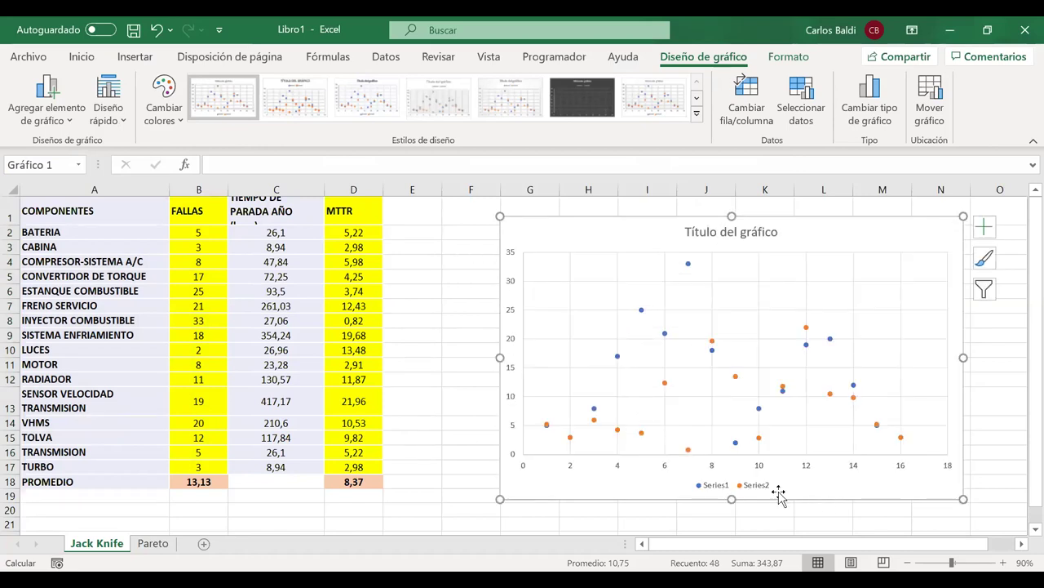
left_click(744, 485)
key("Delete")
Change the chart title to JACK KNIFE
left_click(713, 234)
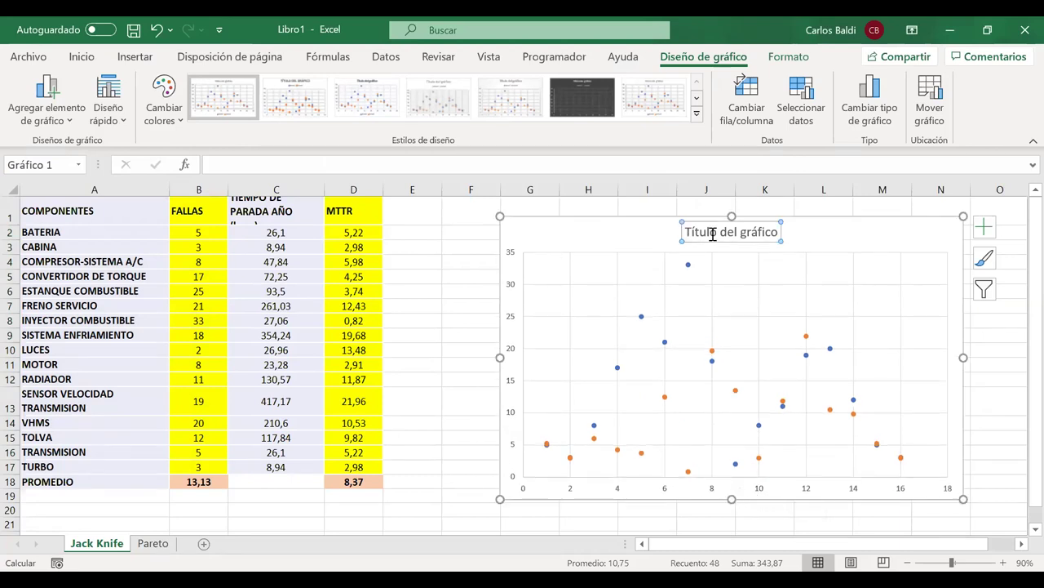
left_click_drag(690, 232, 805, 225)
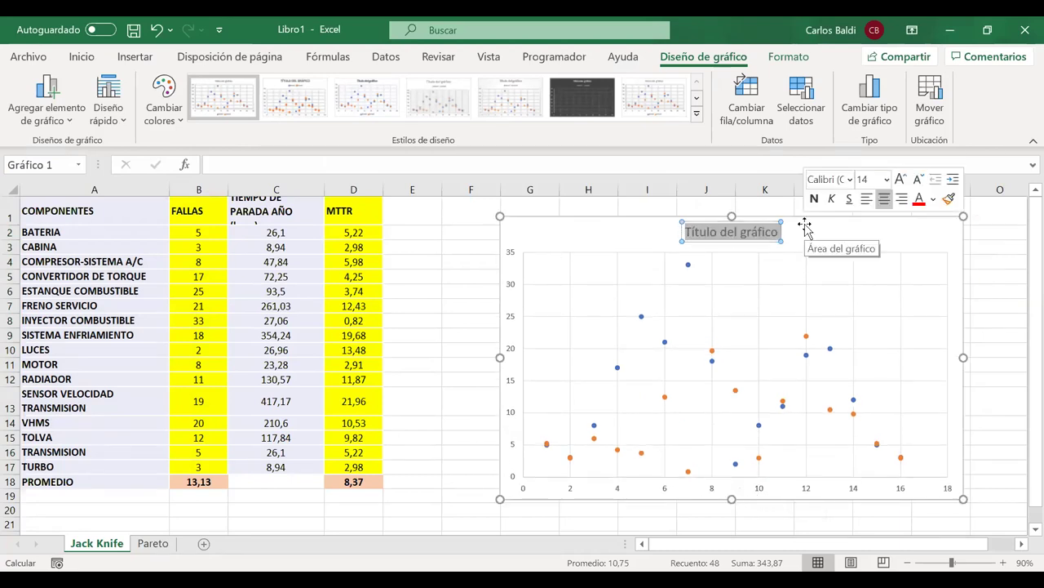
type("JACK ")
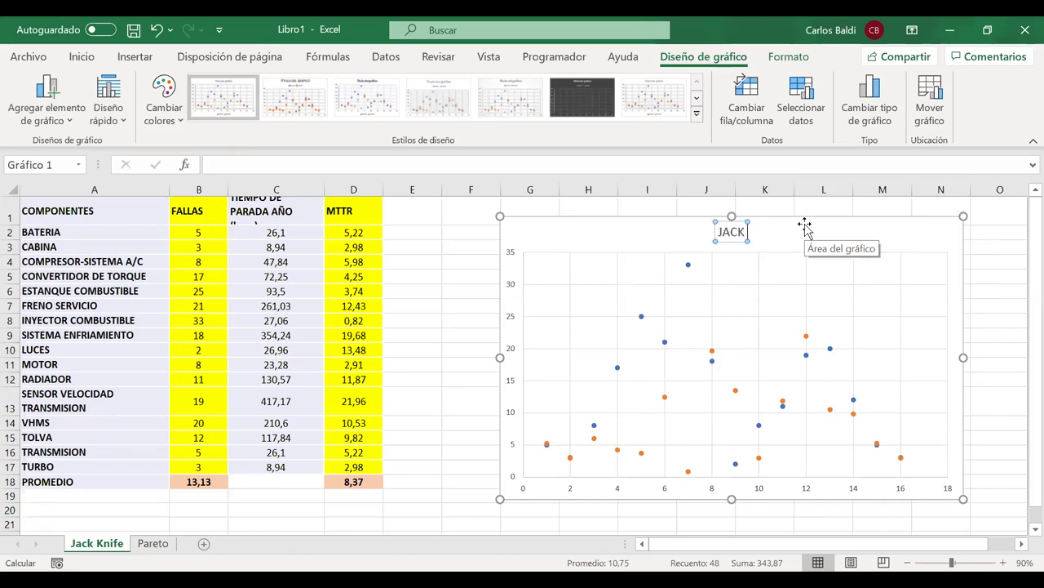
type("KNIFE")
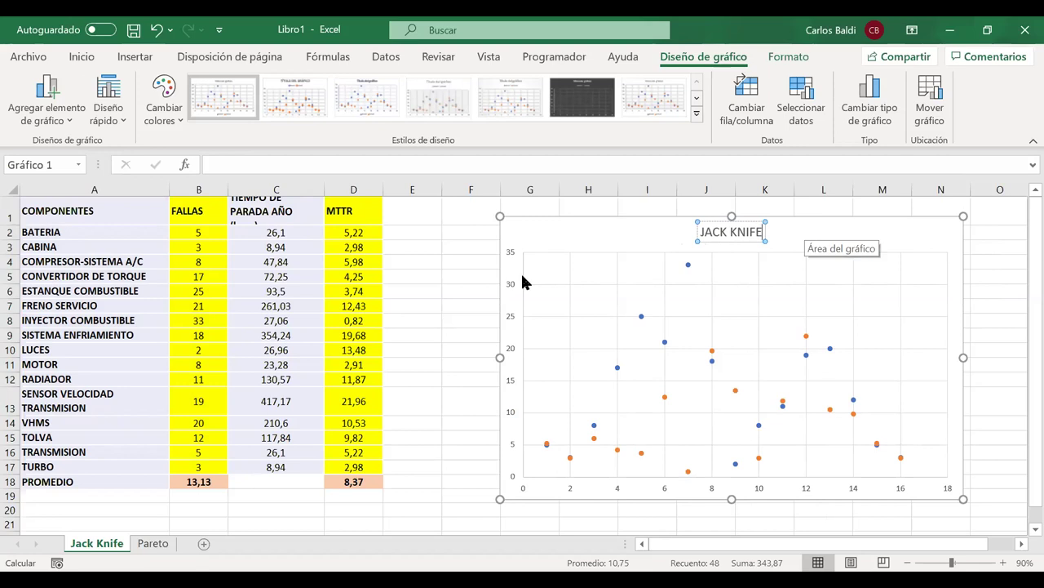
left_click(462, 309)
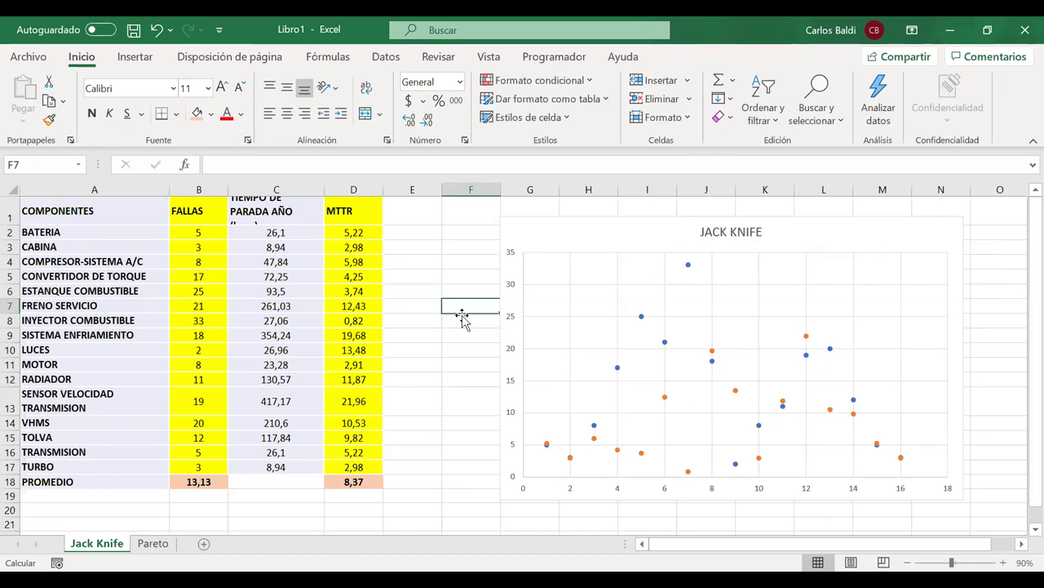
Open the chart's data source selection and inspect the entries Series1 and Series2
mouse_move(690, 267)
mouse_move(830, 409)
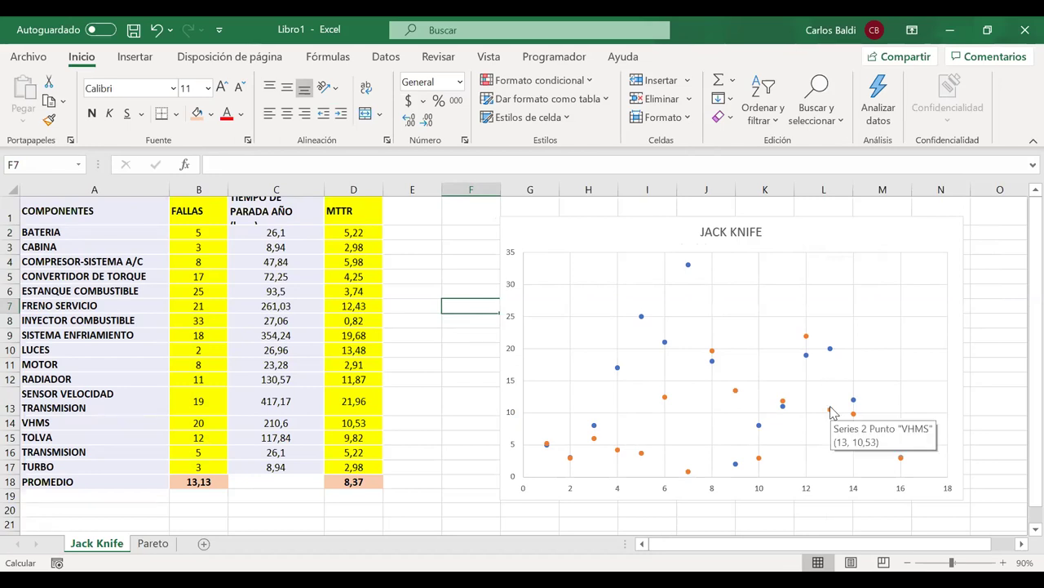
right_click(728, 311)
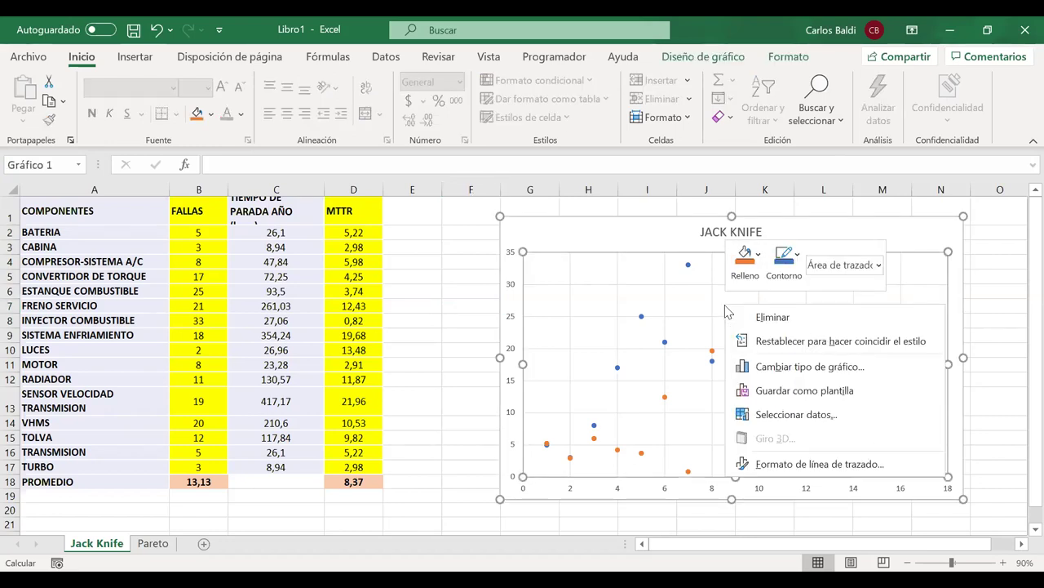
left_click(804, 416)
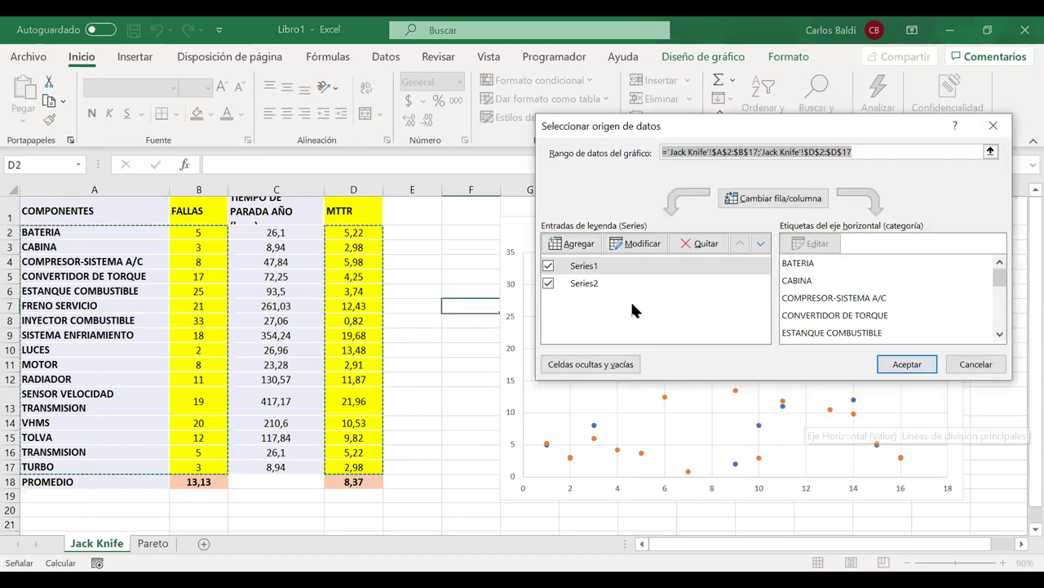
left_click(591, 285)
left_click(578, 268)
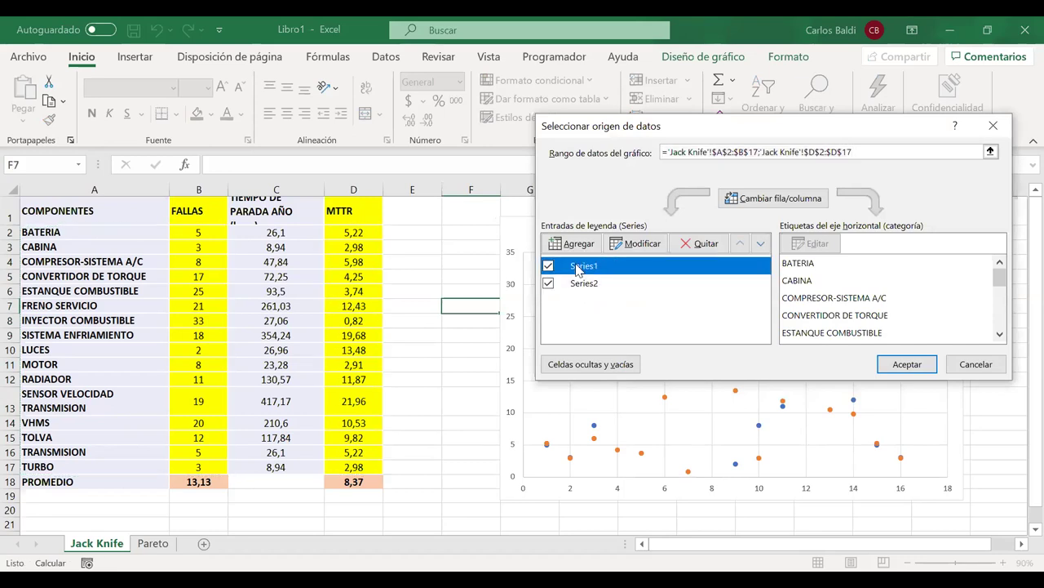
left_click(598, 287)
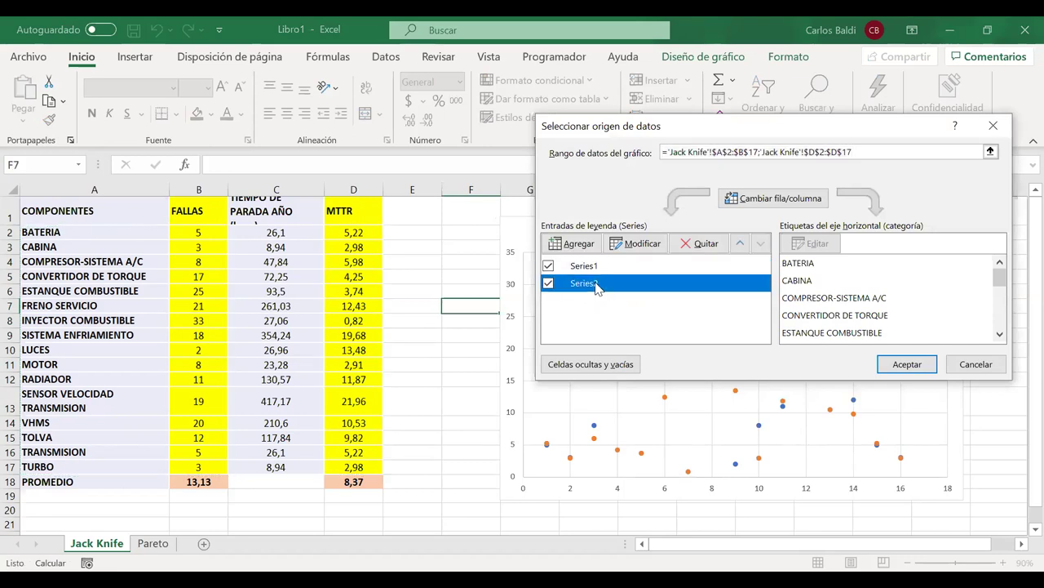
Add a chart series for BATERIA with its name from A2, X value from B2 and Y value from D2
left_click(573, 244)
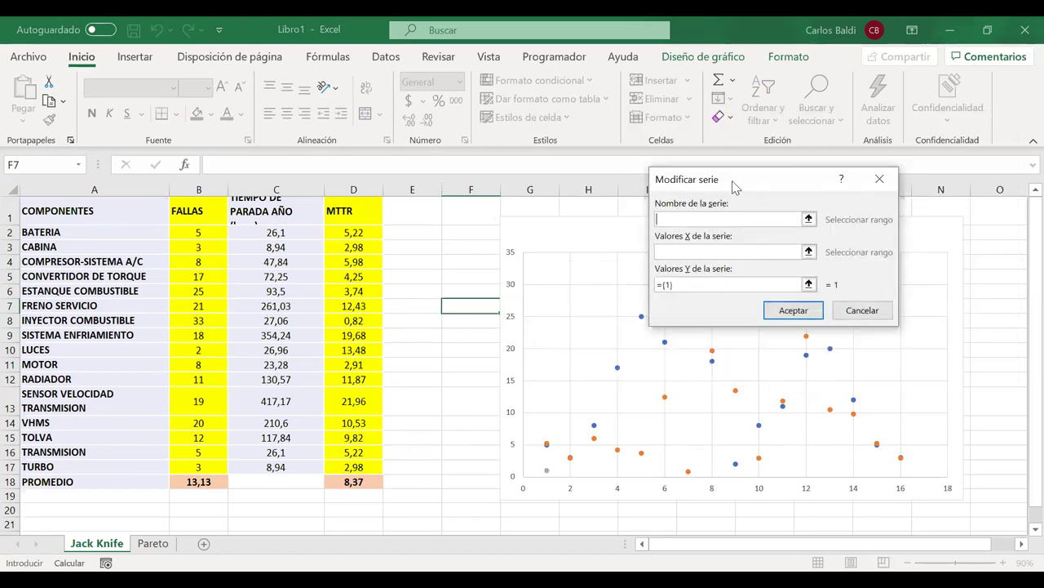
left_click_drag(732, 186, 561, 190)
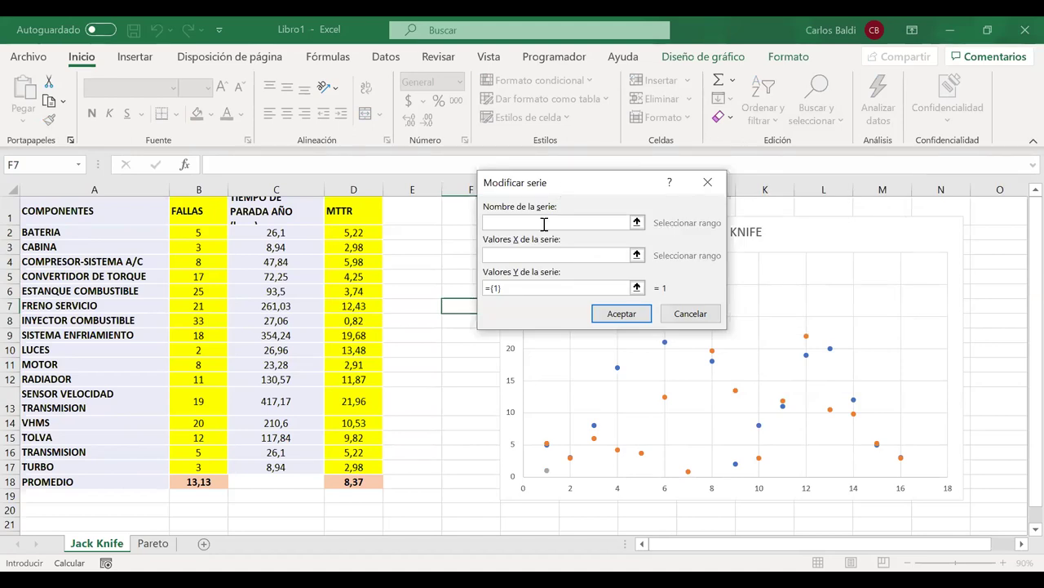
left_click(508, 221)
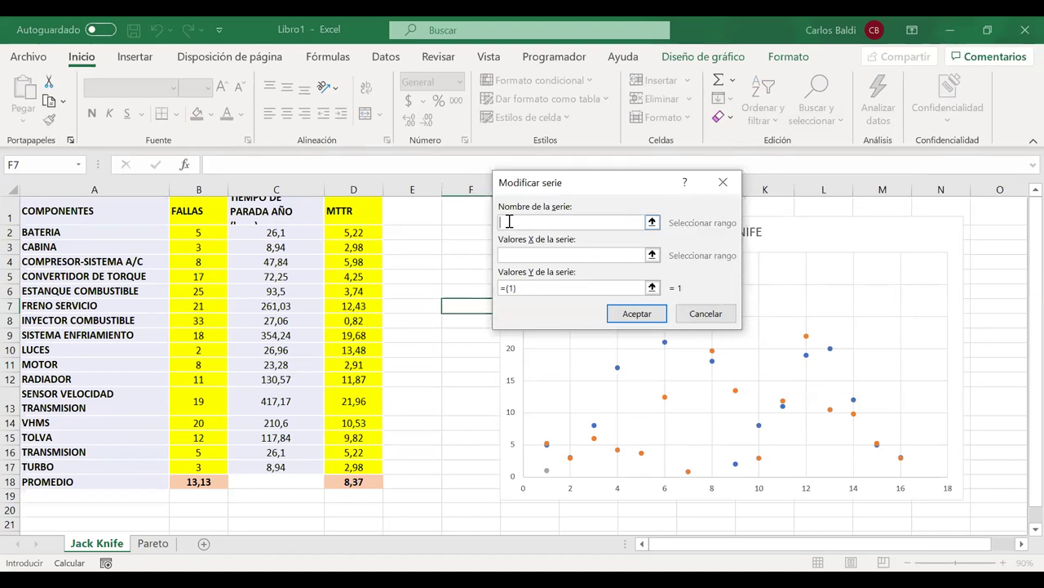
left_click(119, 232)
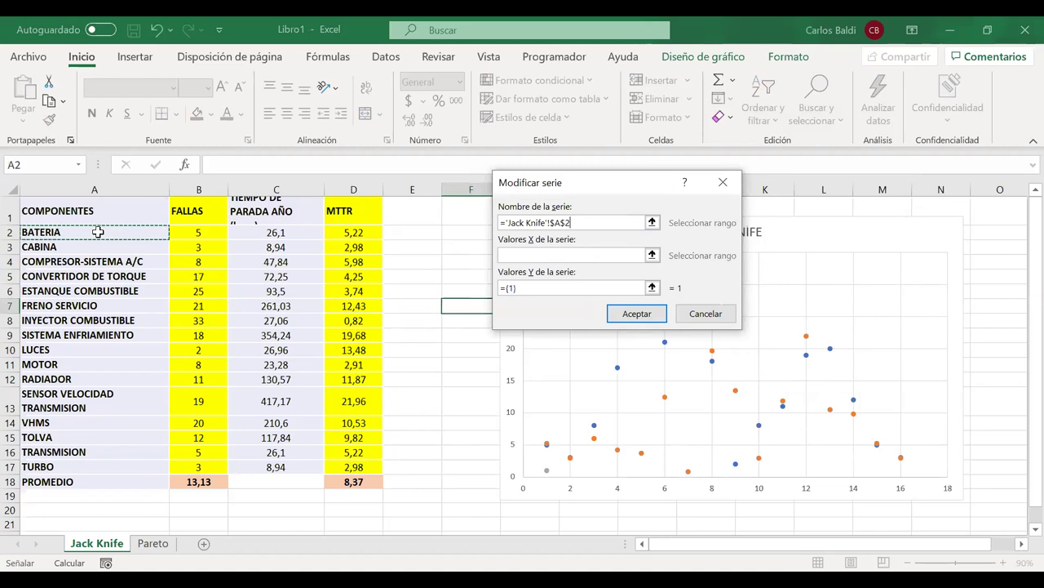
left_click(526, 255)
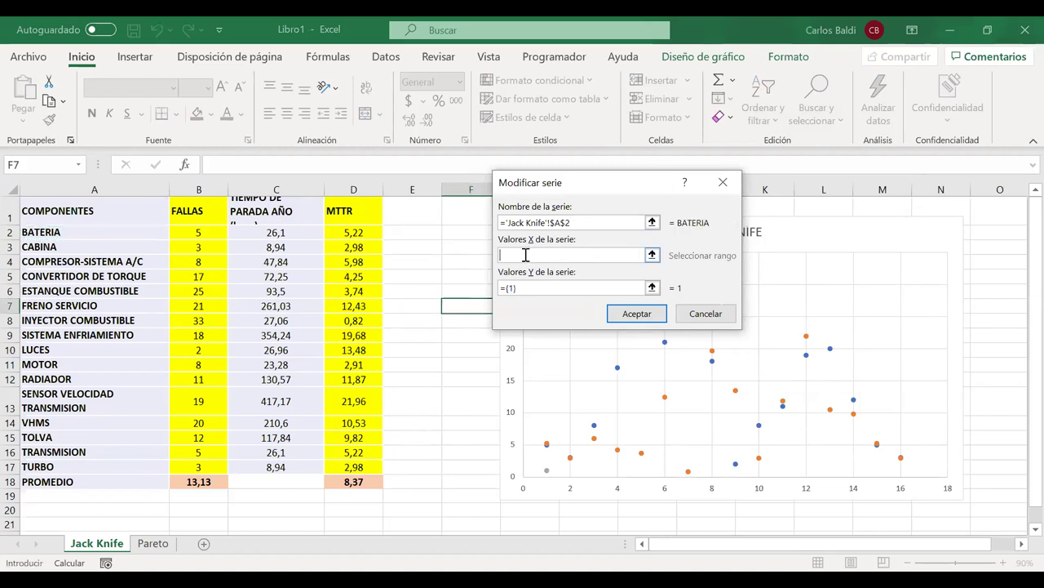
left_click(211, 233)
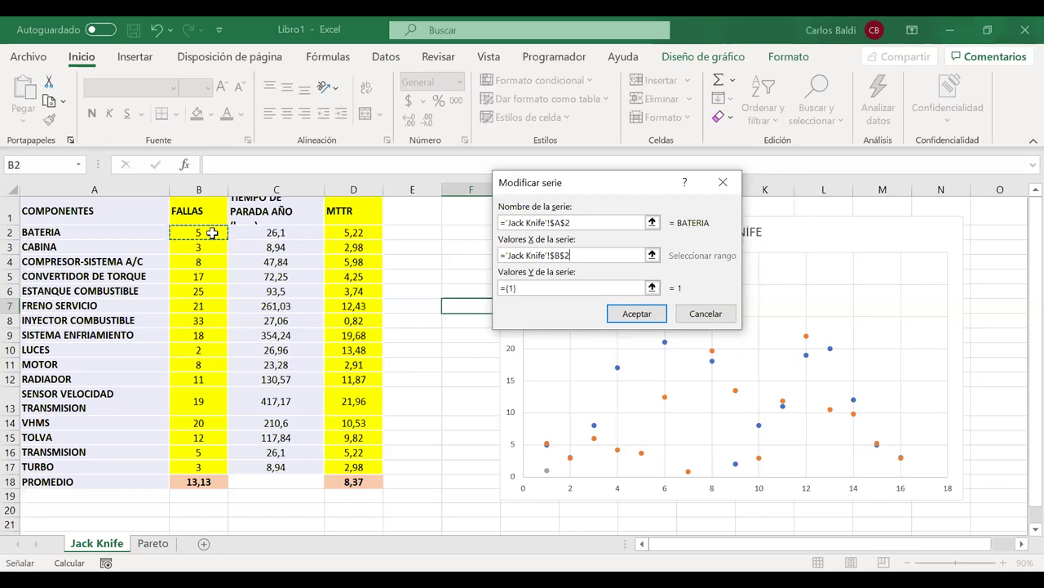
left_click_drag(539, 287, 483, 288)
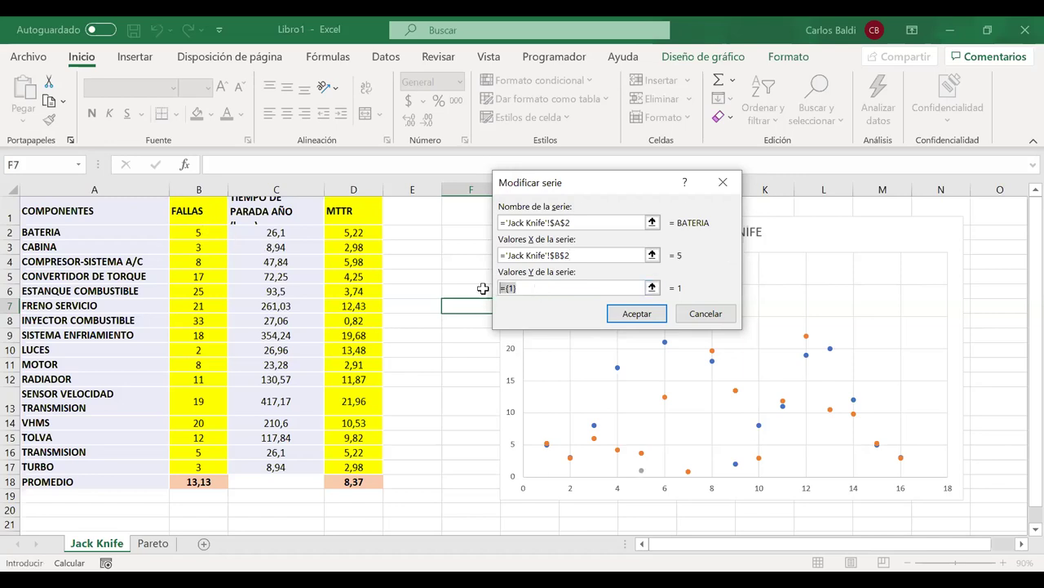
key("BackSpace")
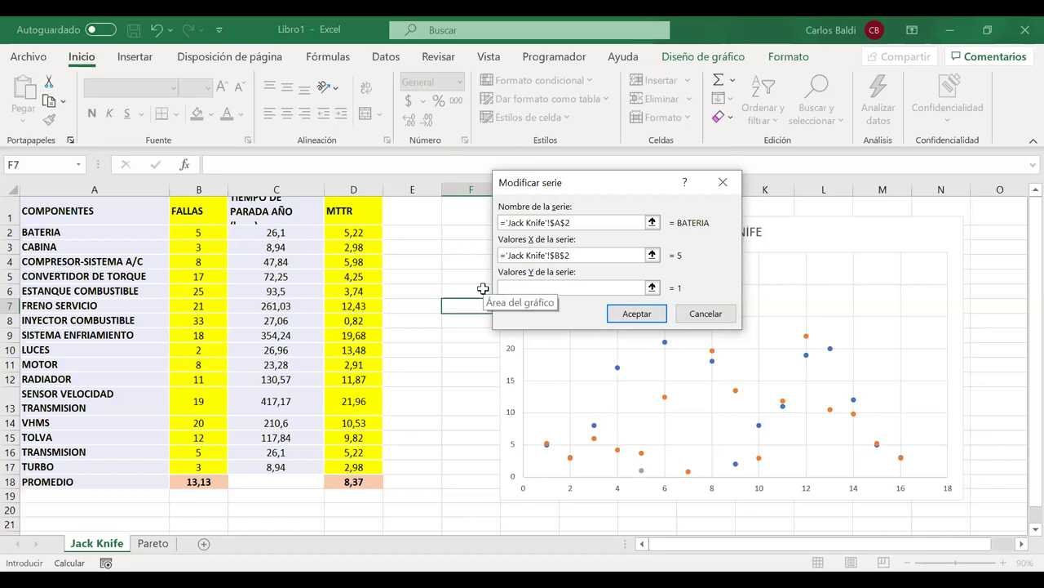
left_click(351, 232)
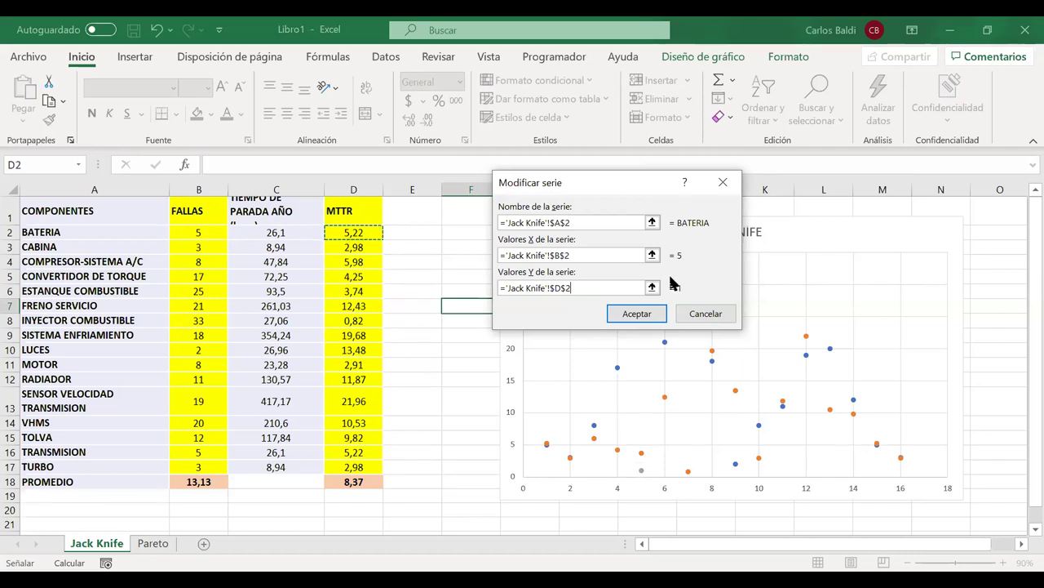
left_click(649, 314)
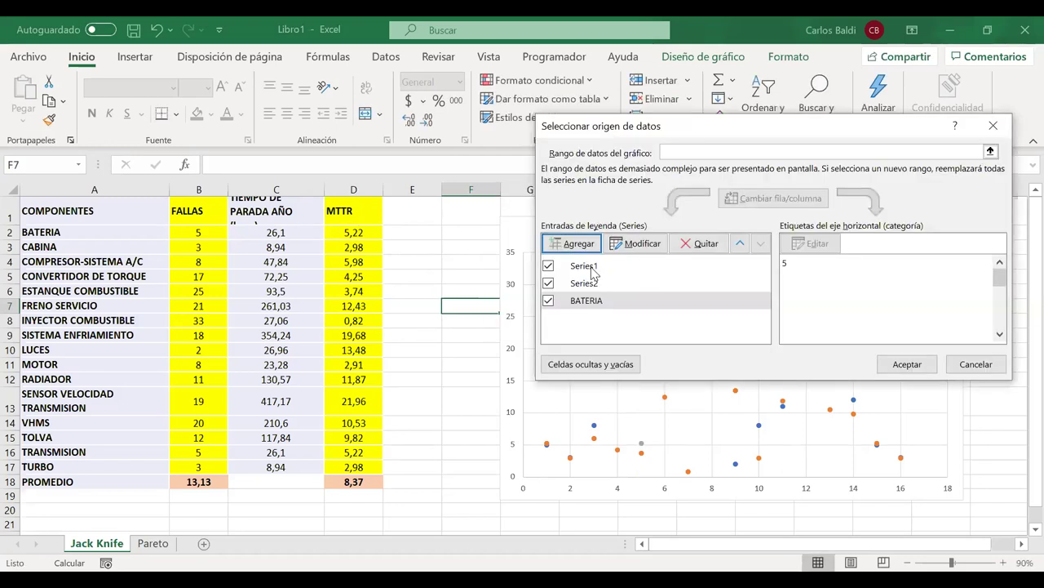
Remove Series1 and Series2 from the chart's data source and apply the change
left_click(593, 271)
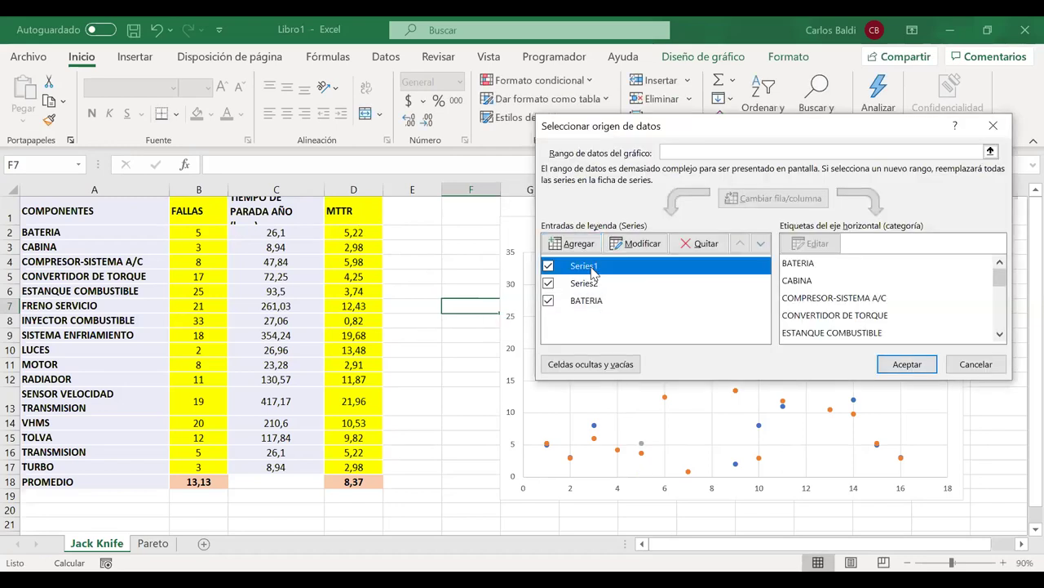
left_click(692, 247)
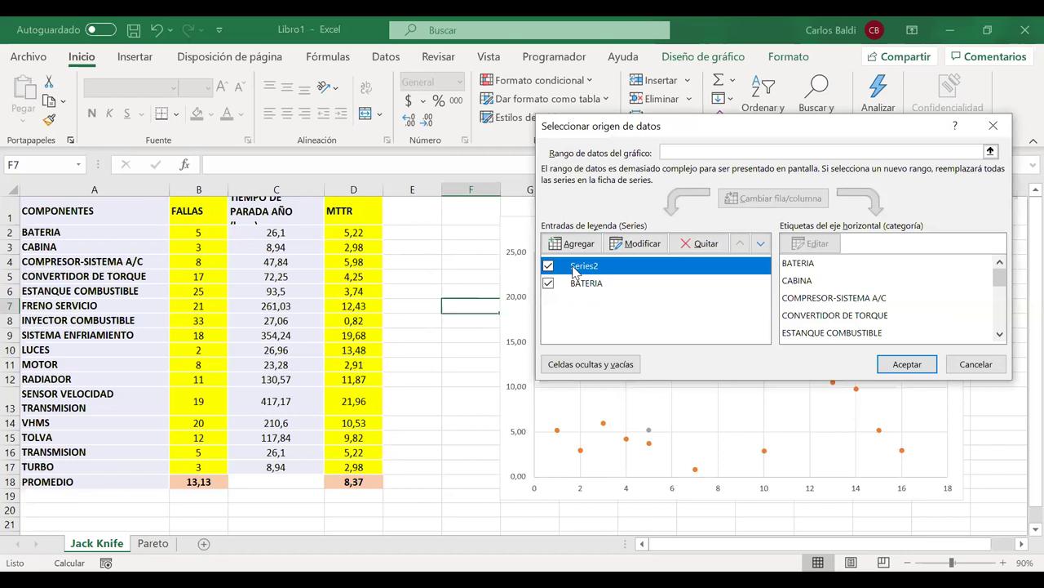
left_click(706, 247)
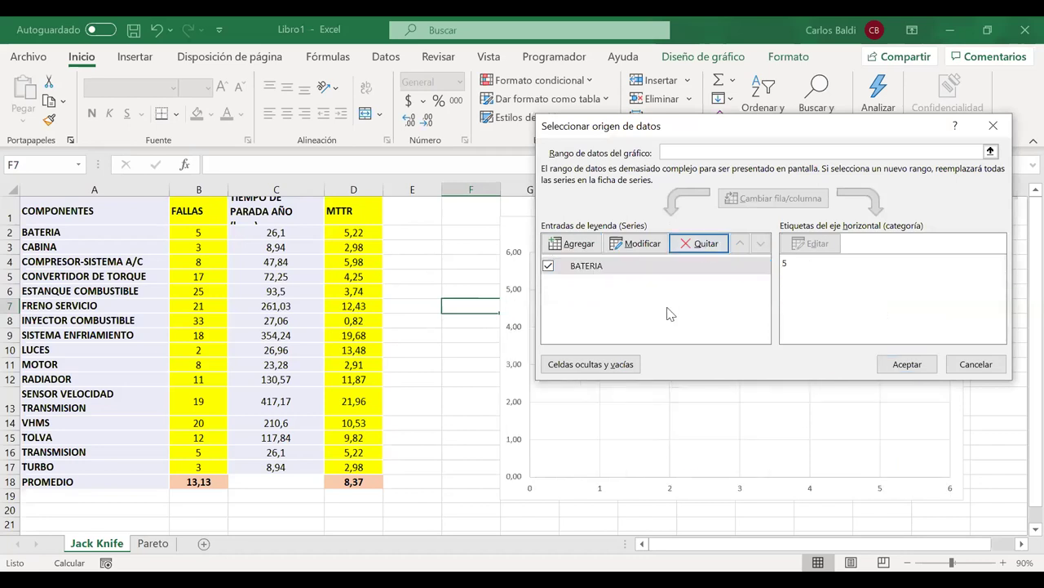
left_click(908, 364)
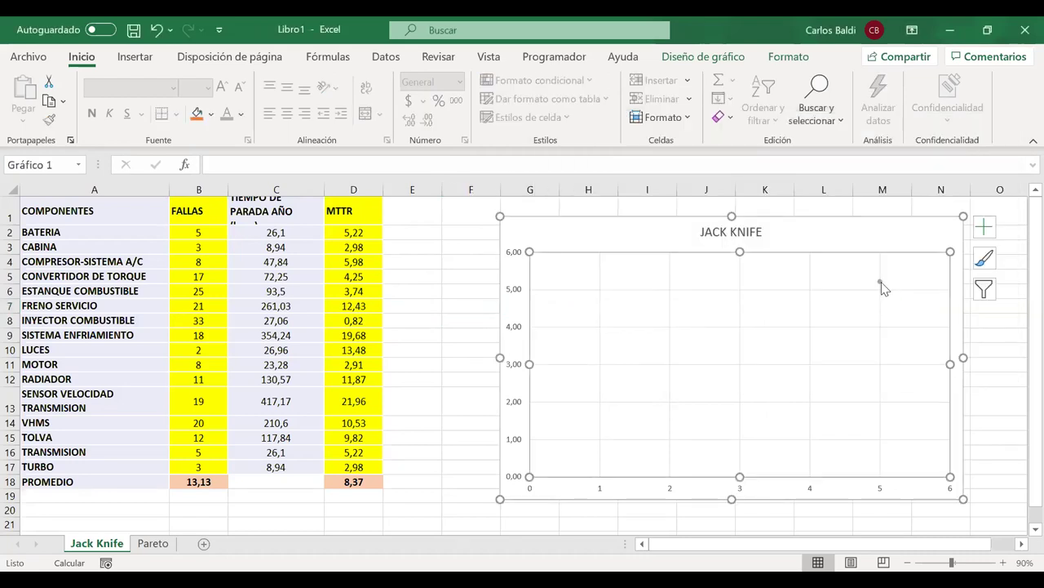
mouse_move(880, 285)
Reopen the chart's data source selection and add a CABINA series with name A3, X value B3 and Y value D3
right_click(635, 352)
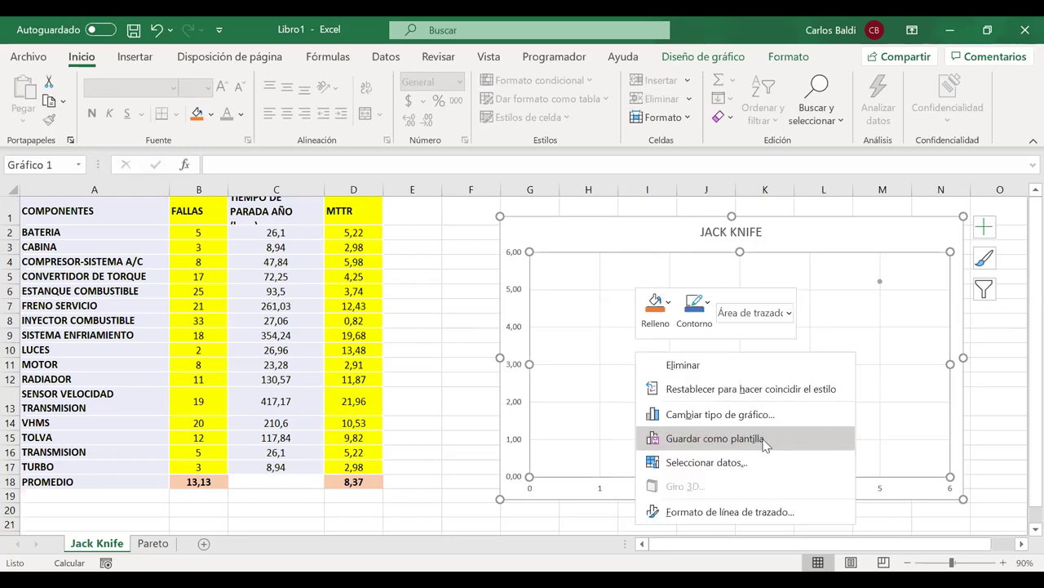
left_click(724, 463)
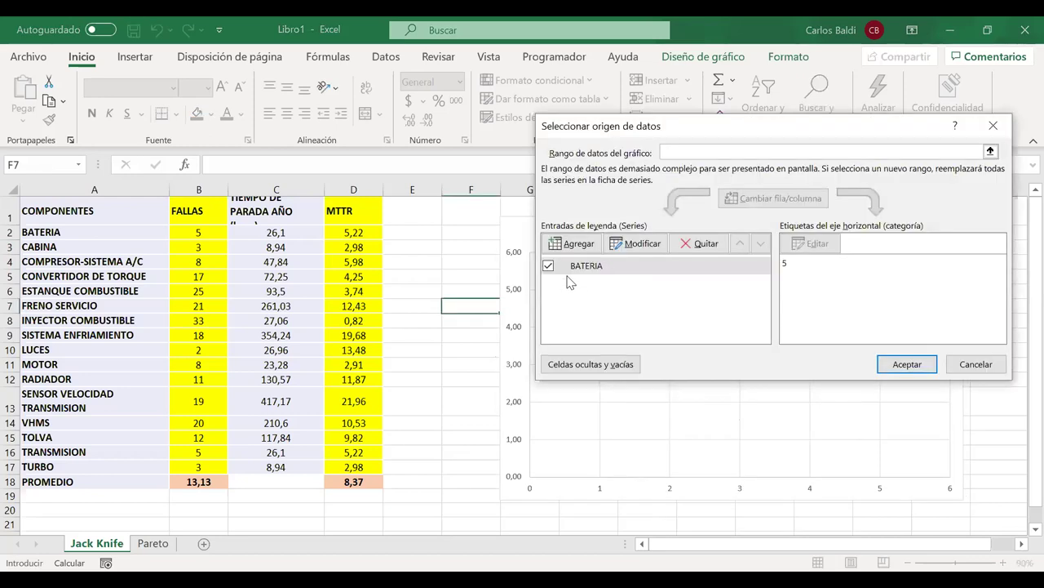
left_click(576, 246)
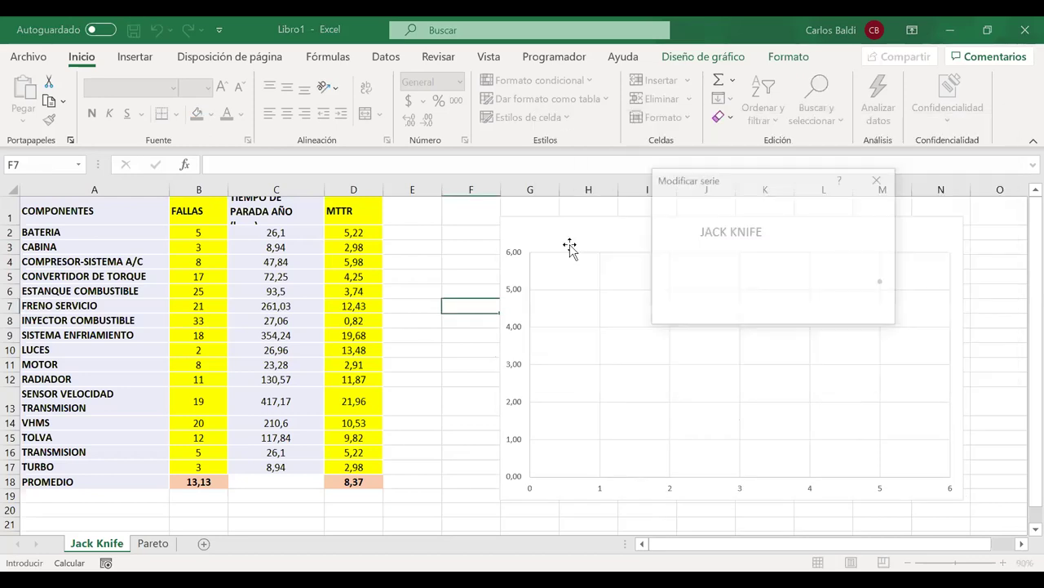
left_click(68, 246)
key("Tab")
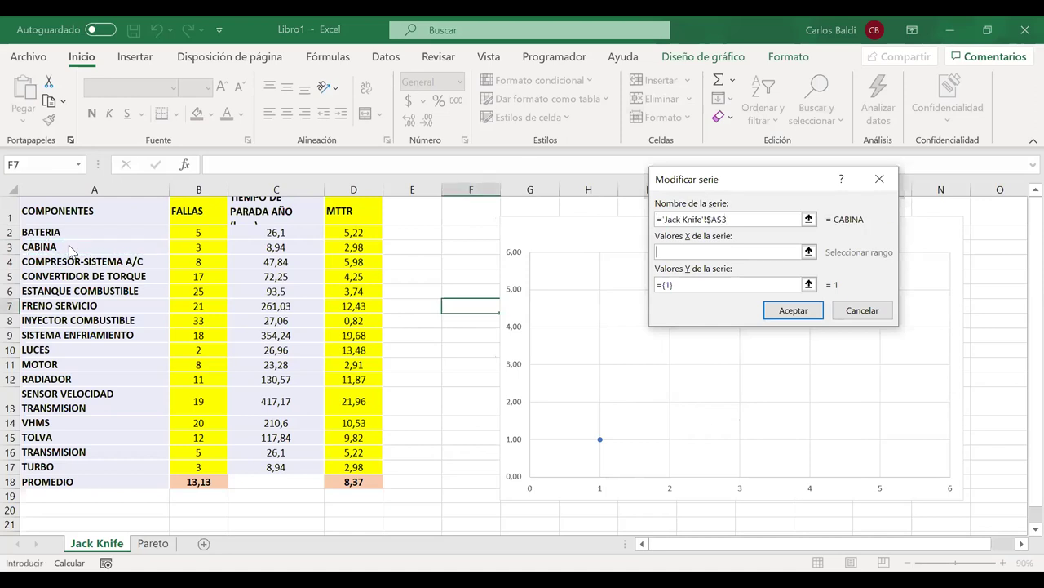
left_click(185, 249)
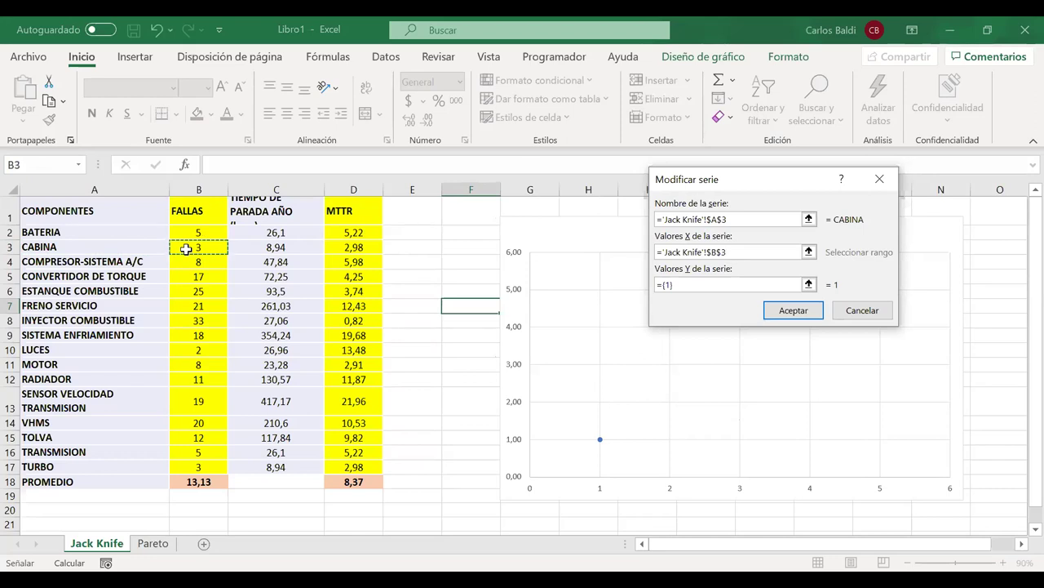
key("Tab")
key("BackSpace")
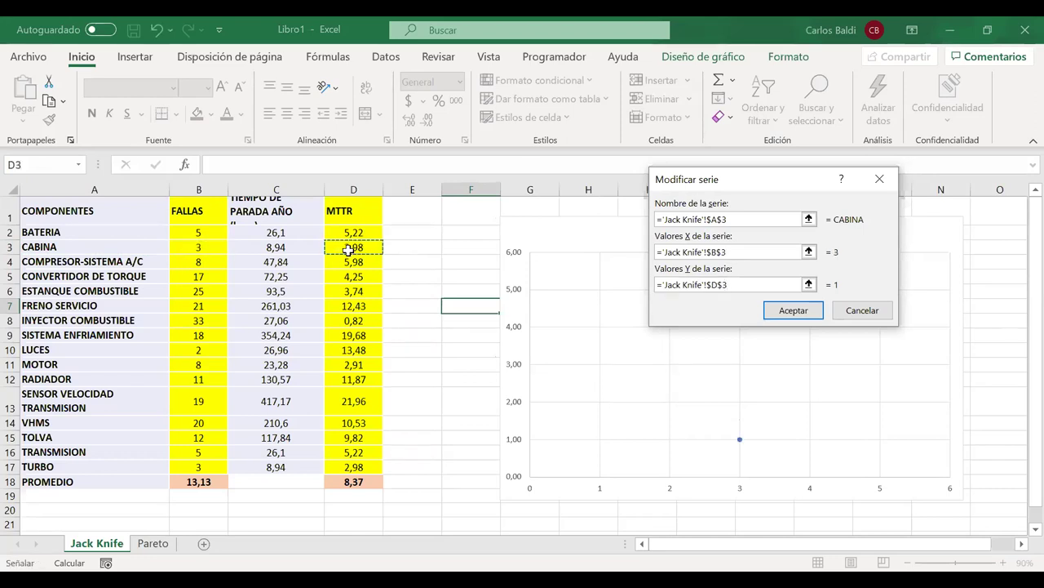
key("Return")
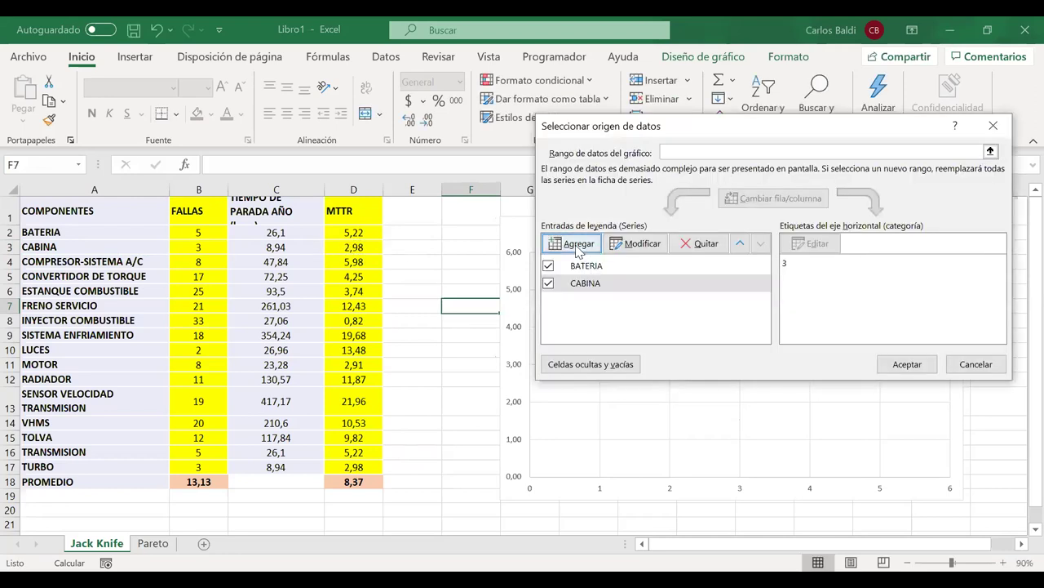
Add a series for COMPRESOR-SISTEMA A/C with name A4, X value B4 and Y value D4
left_click(577, 245)
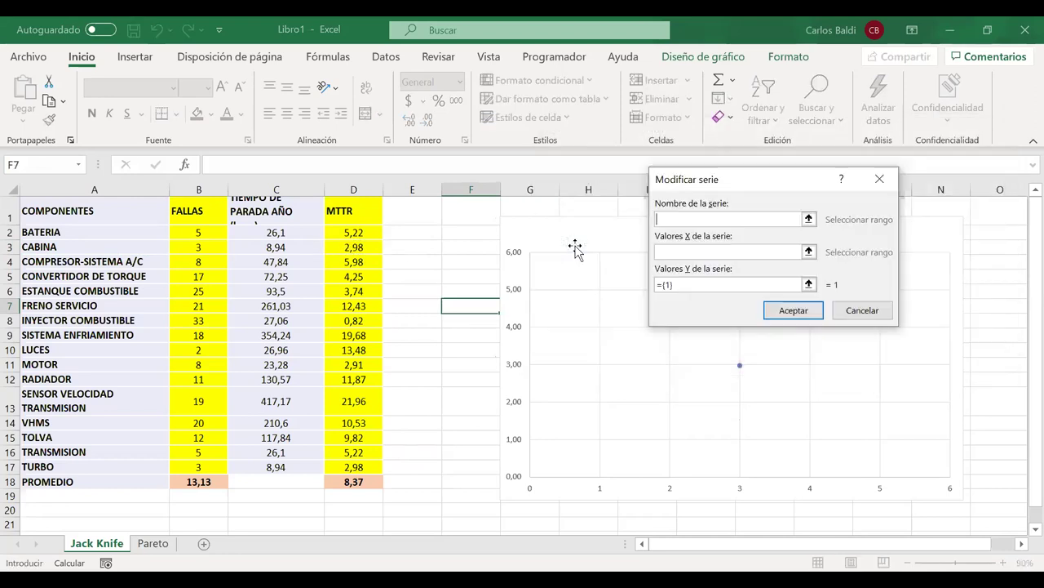
left_click(113, 261)
key("Tab")
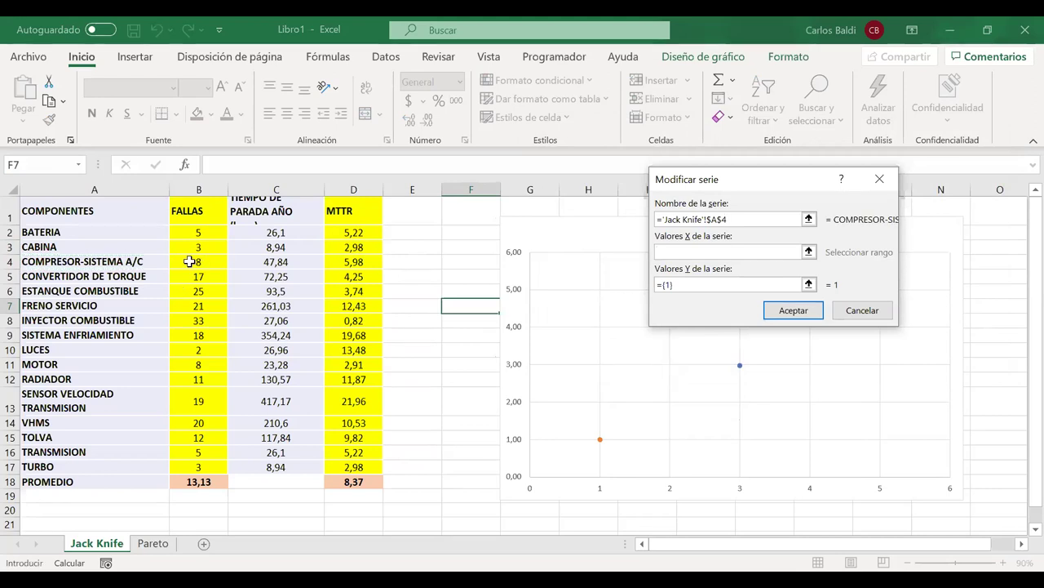
left_click(195, 261)
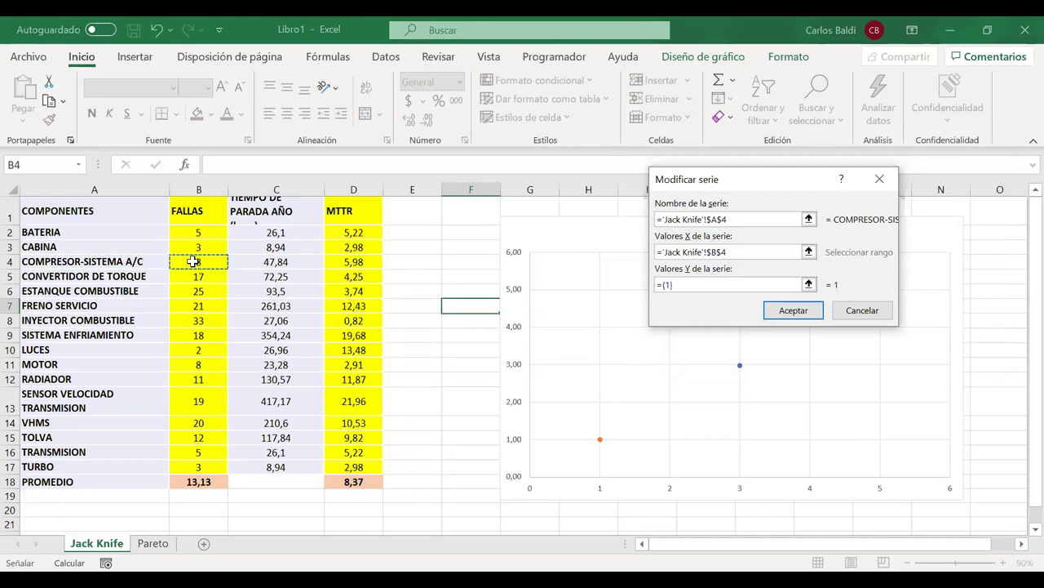
key("Tab")
key("BackSpace")
left_click(355, 261)
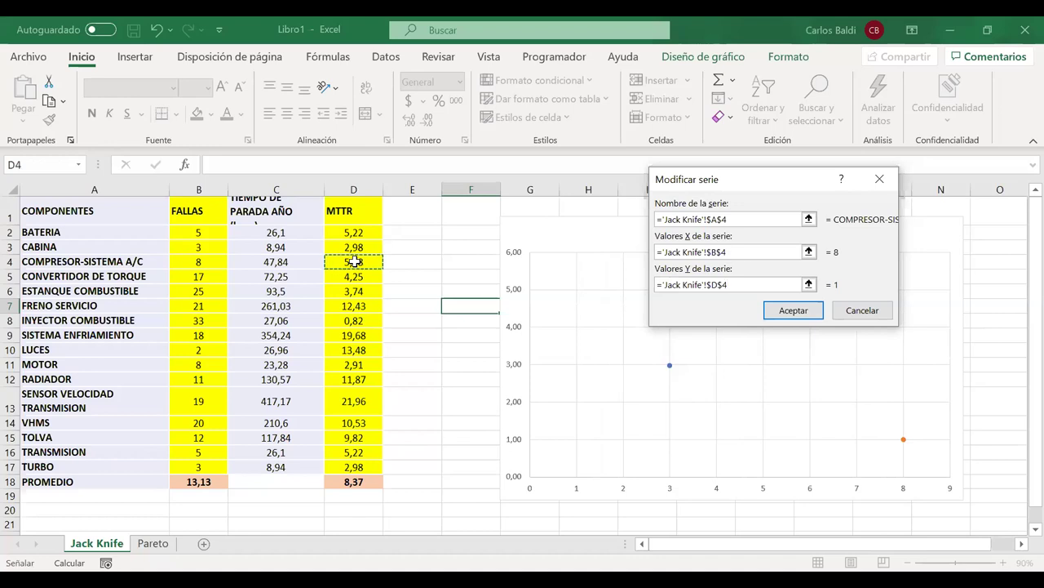
key("Return")
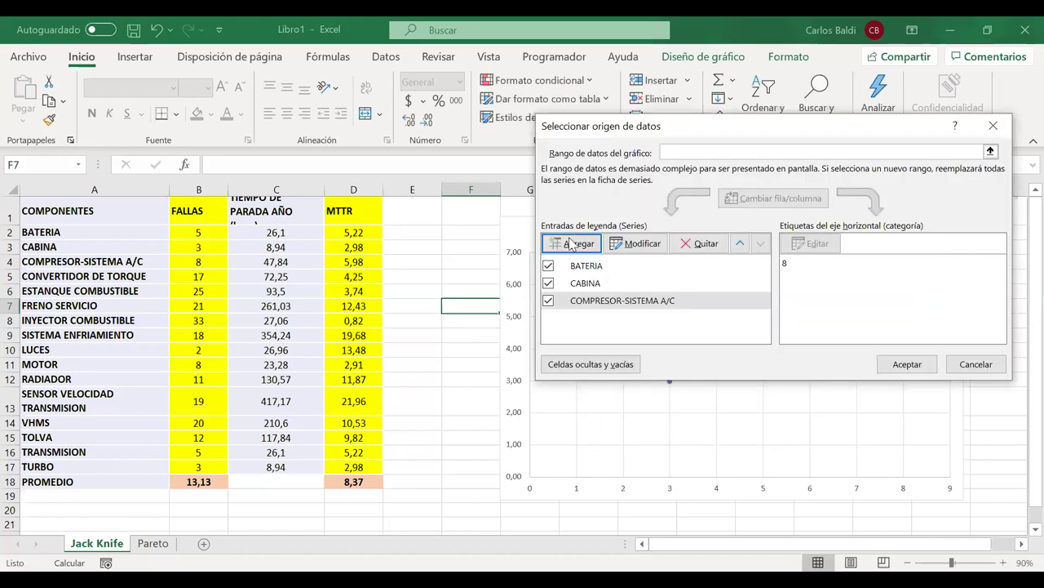
Add a series for CONVERTIDOR DE TORQUE with name A5, X value B5 and Y value D5
left_click(574, 242)
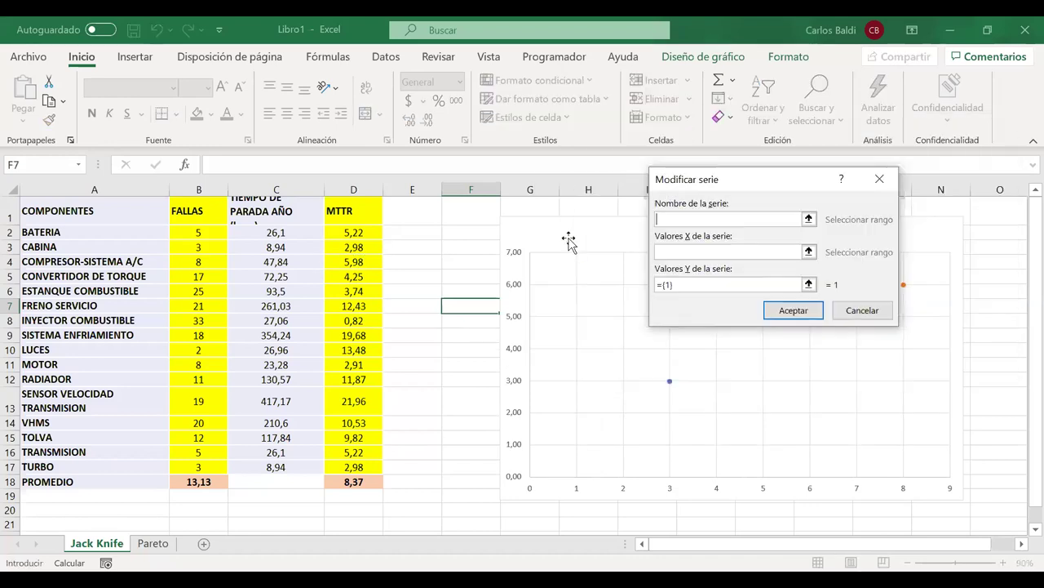
left_click(102, 275)
key("Tab")
left_click(190, 276)
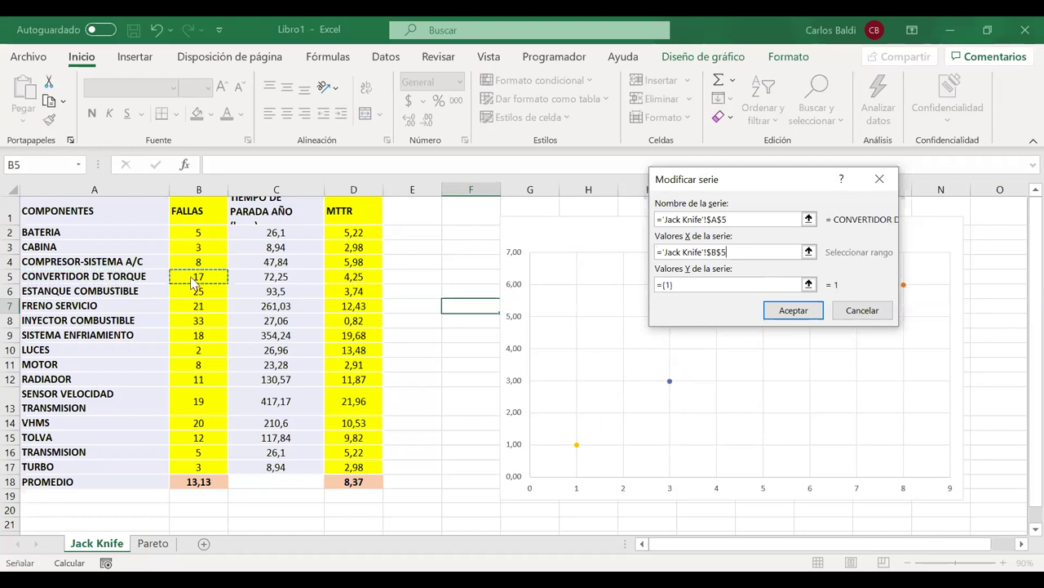
key("Tab")
key("BackSpace")
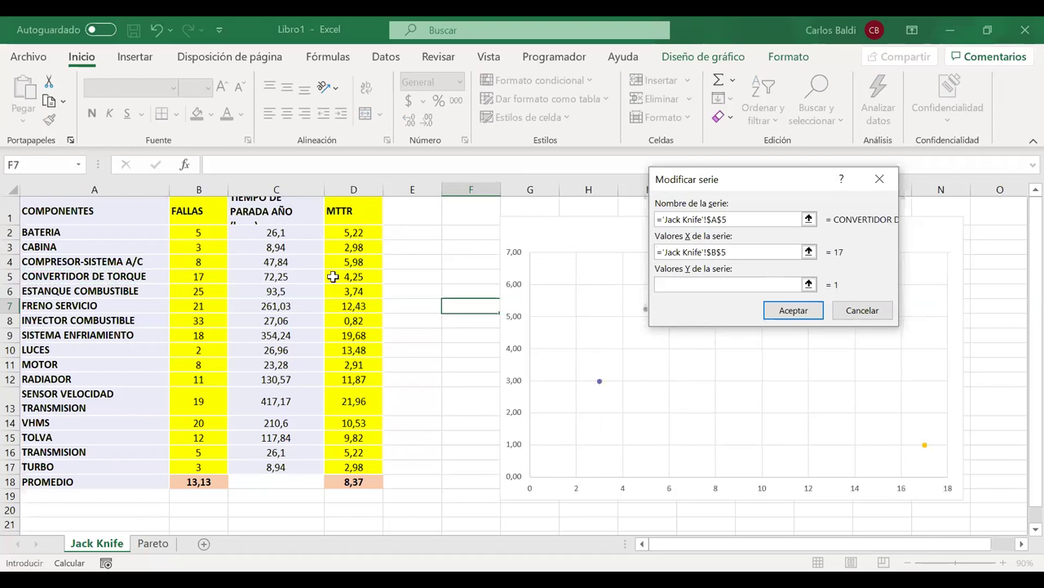
left_click(333, 277)
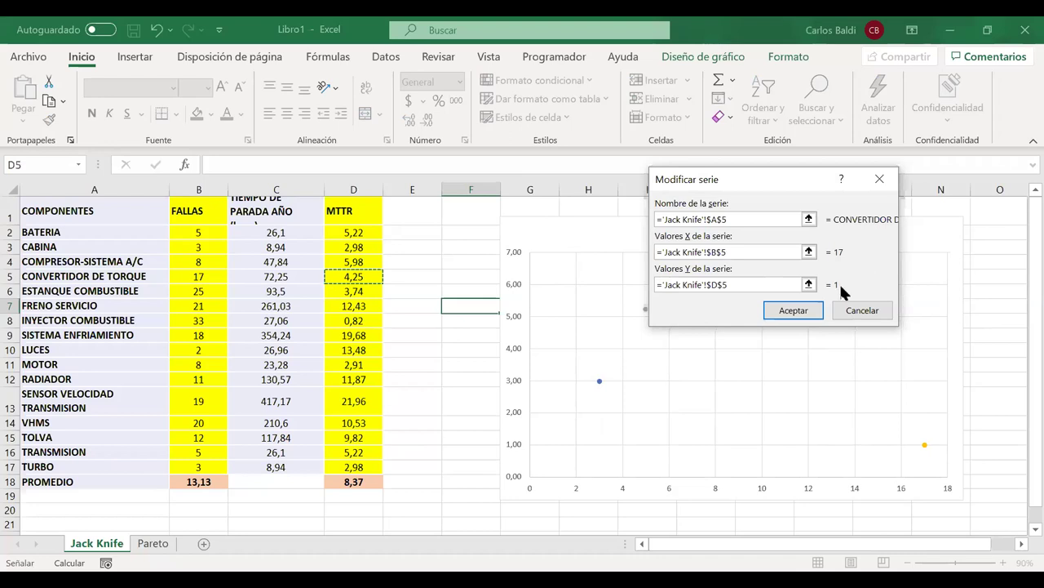
left_click(810, 310)
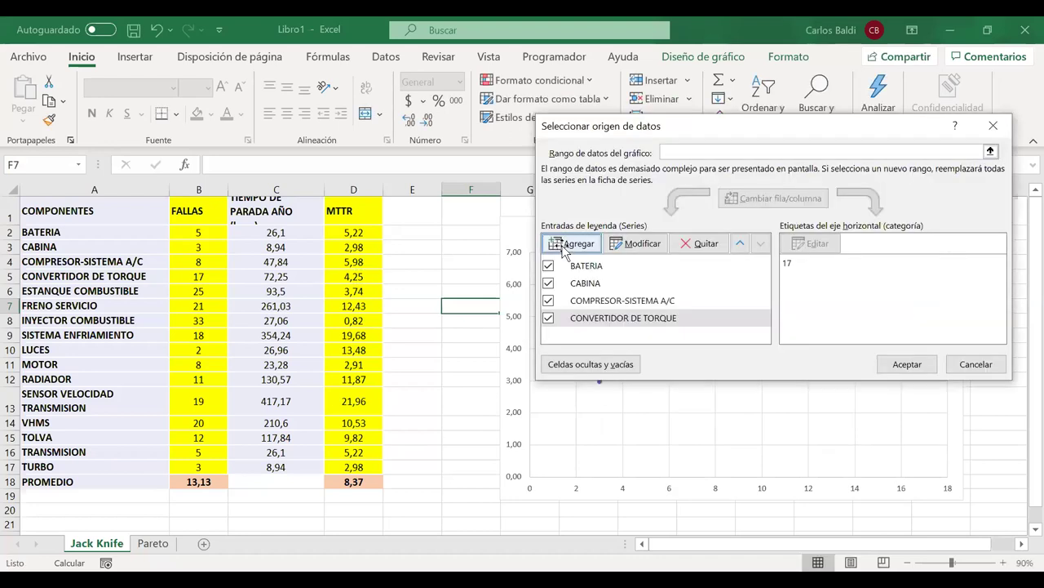
Add a series for ESTANQUE COMBUSTIBLE with name A6, X value B6 and Y value D6
left_click(571, 243)
left_click_drag(711, 284, 648, 286)
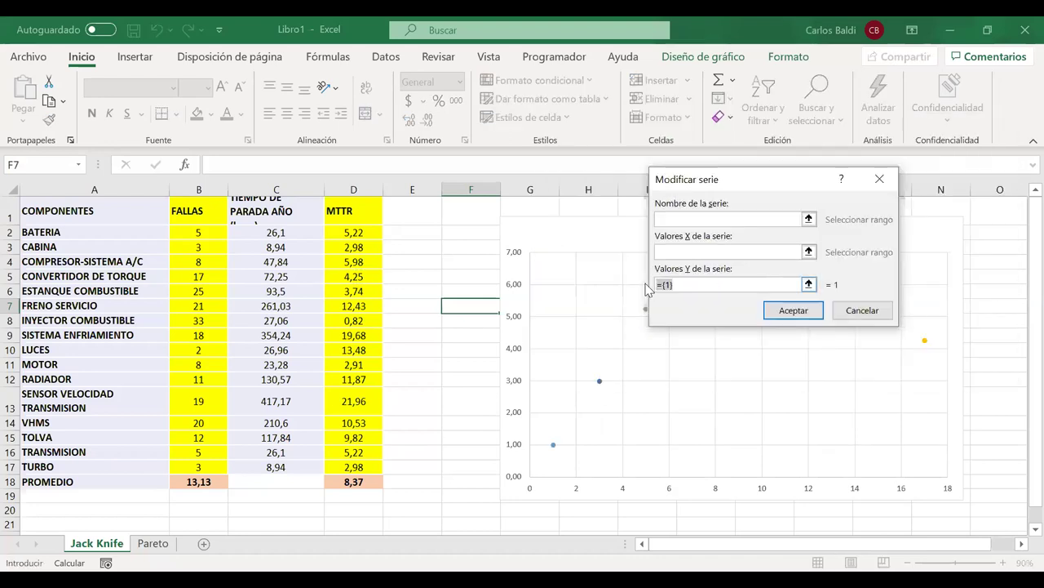
key("BackSpace")
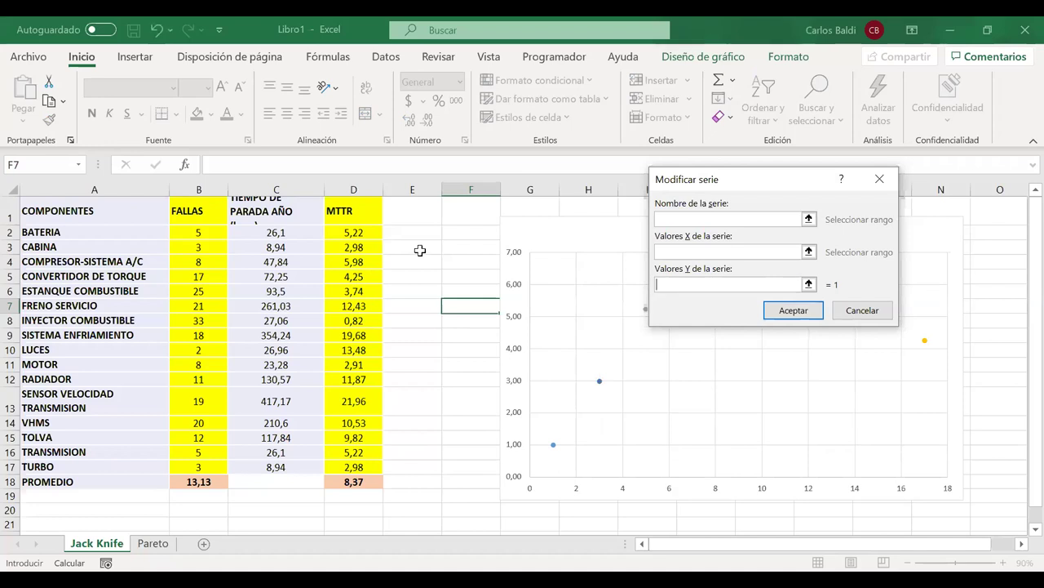
left_click(554, 325)
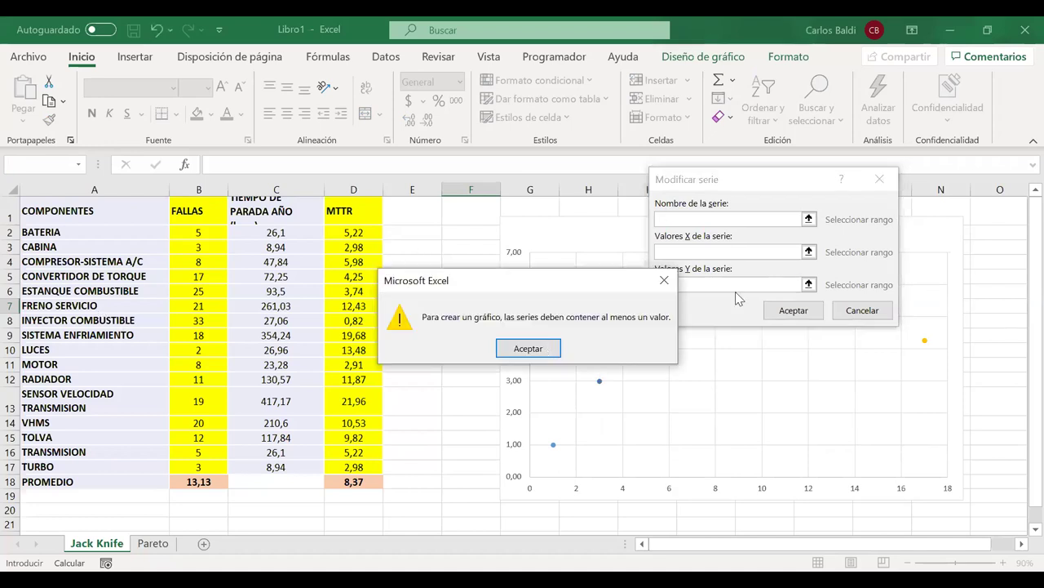
key("Return")
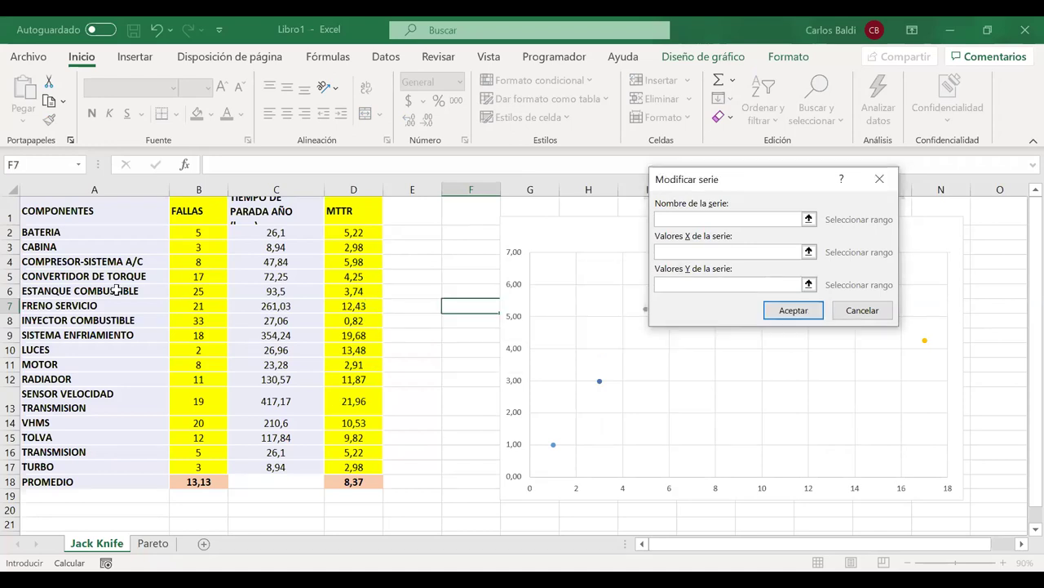
key("Left")
key("Left")
key("Up")
left_click(676, 217)
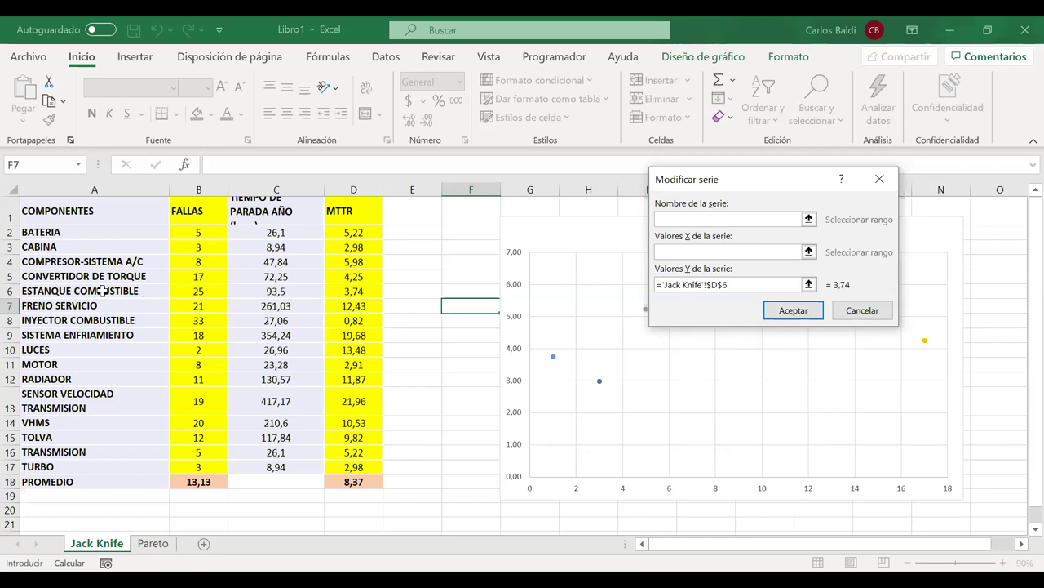
left_click(100, 291)
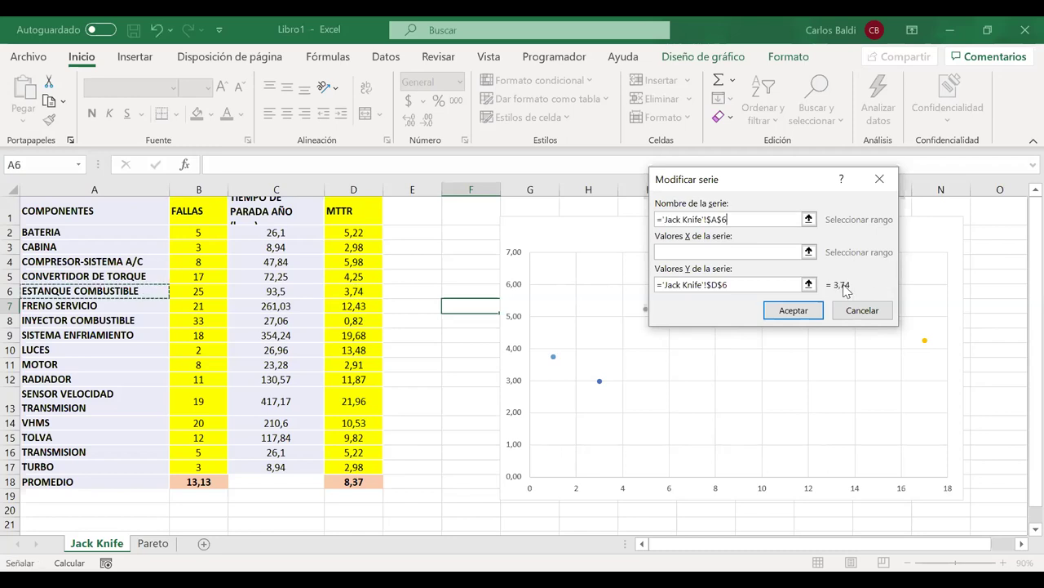
left_click(714, 251)
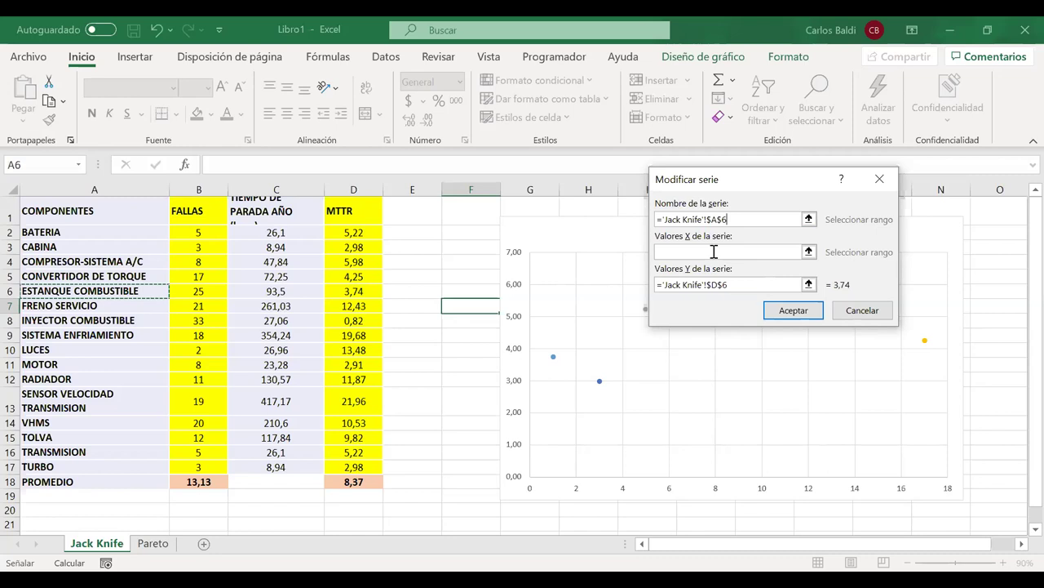
left_click(216, 291)
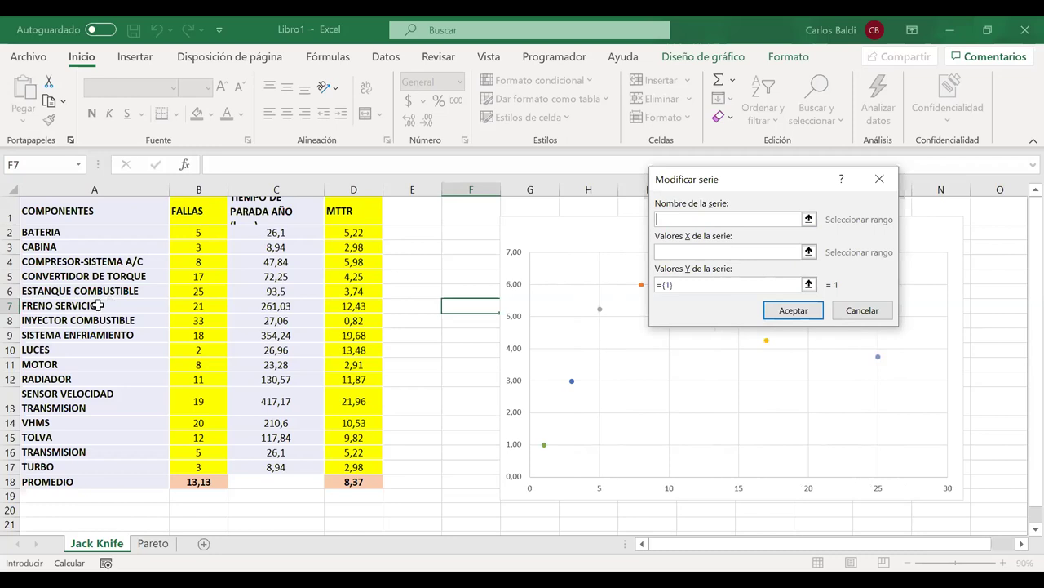
Add a series for FRENO SERVICIO with name A7, X value B7 and Y value D7
left_click(97, 306)
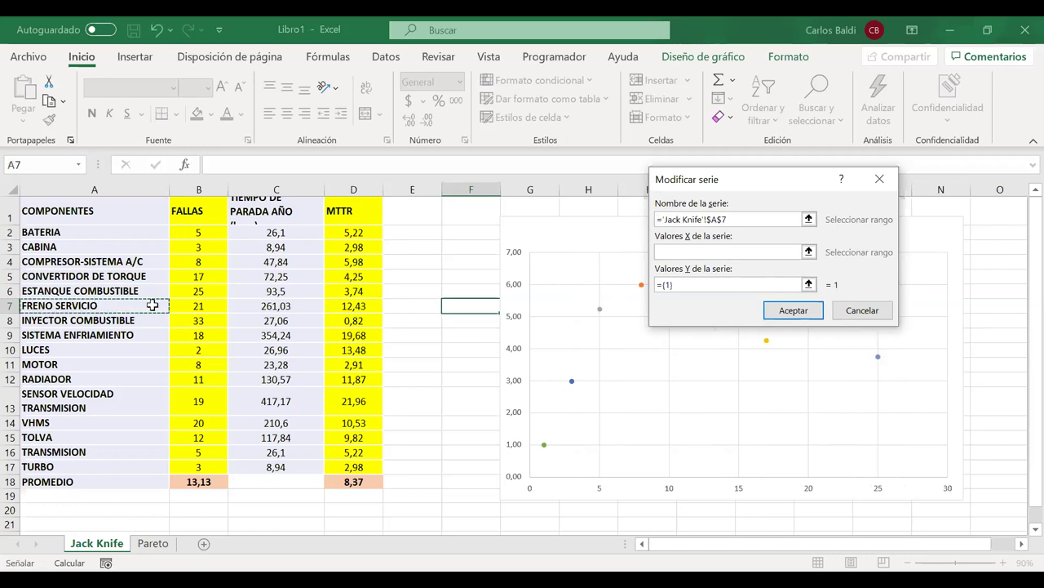
key("Tab")
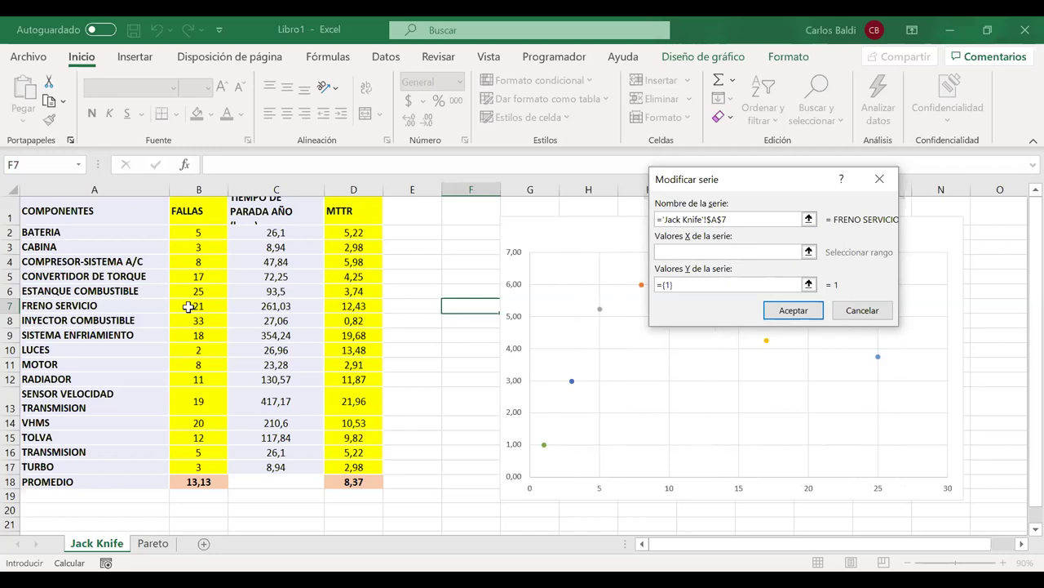
left_click(188, 306)
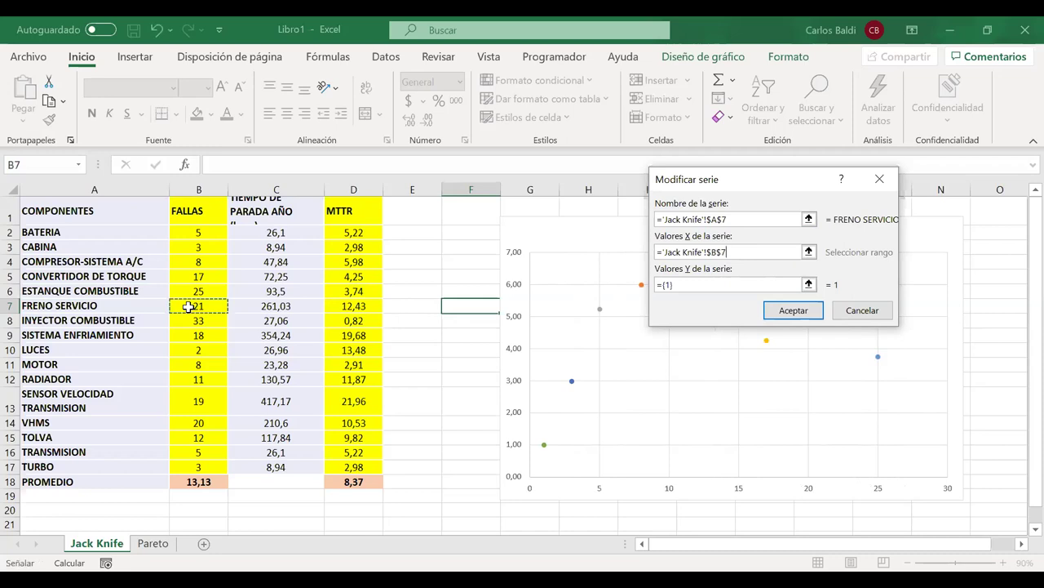
key("Tab")
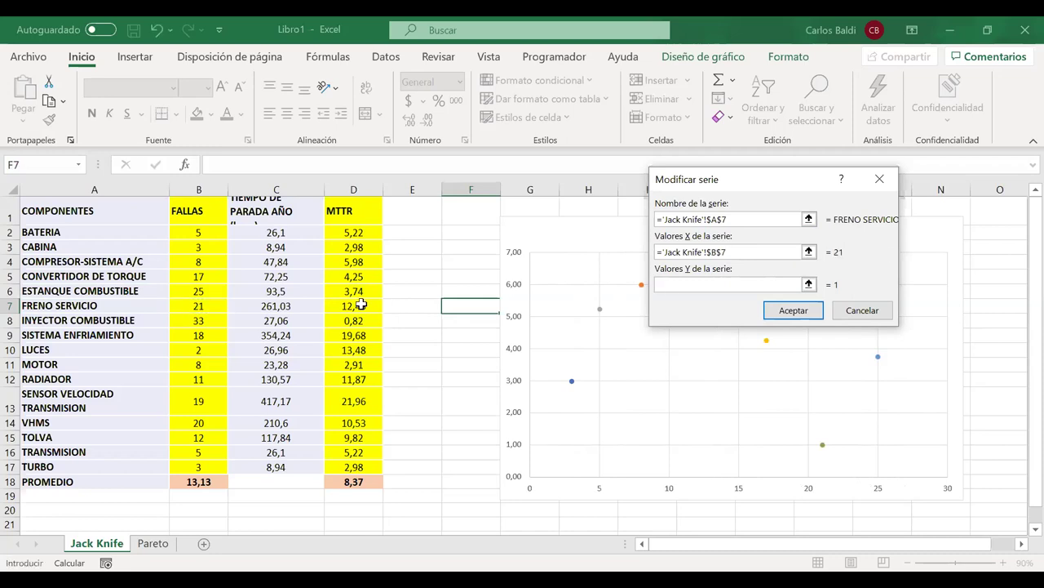
left_click(359, 305)
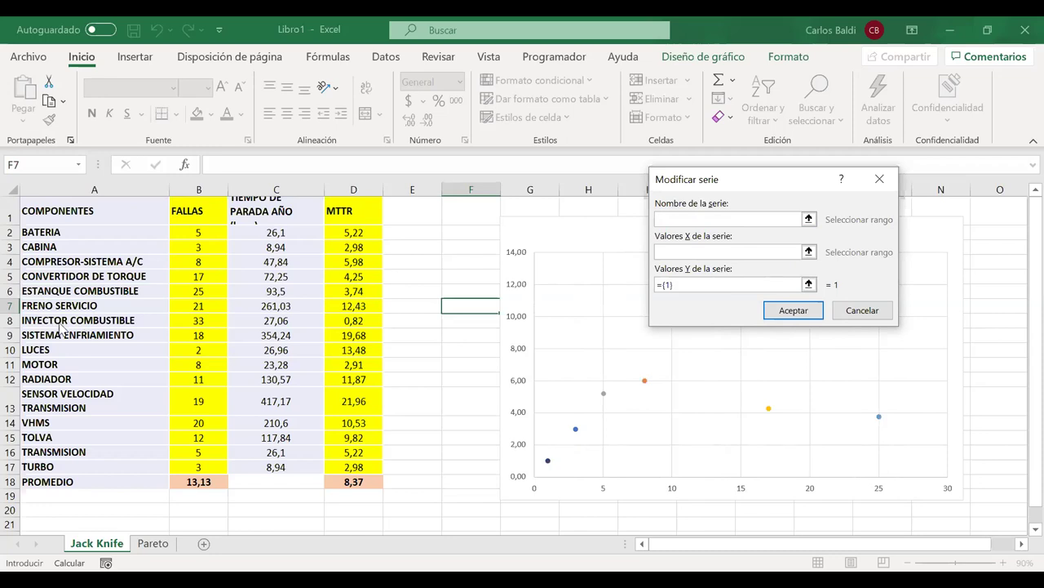
Add a series for INYECTOR COMBUSTIBLE with name A8, X value B8 and Y value D8
left_click(164, 324)
key("Tab")
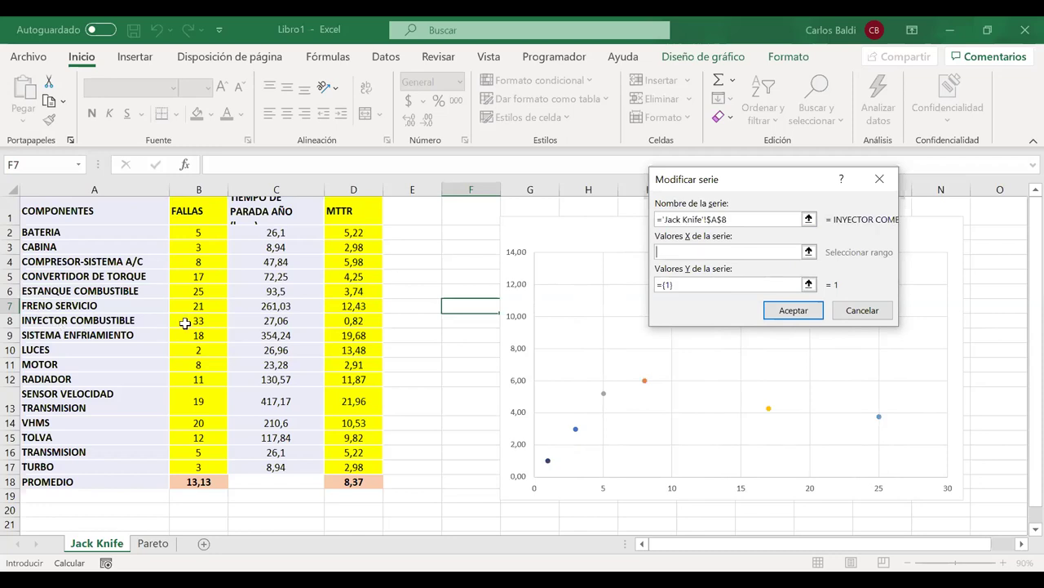
left_click(186, 324)
key("Tab")
key("BackSpace")
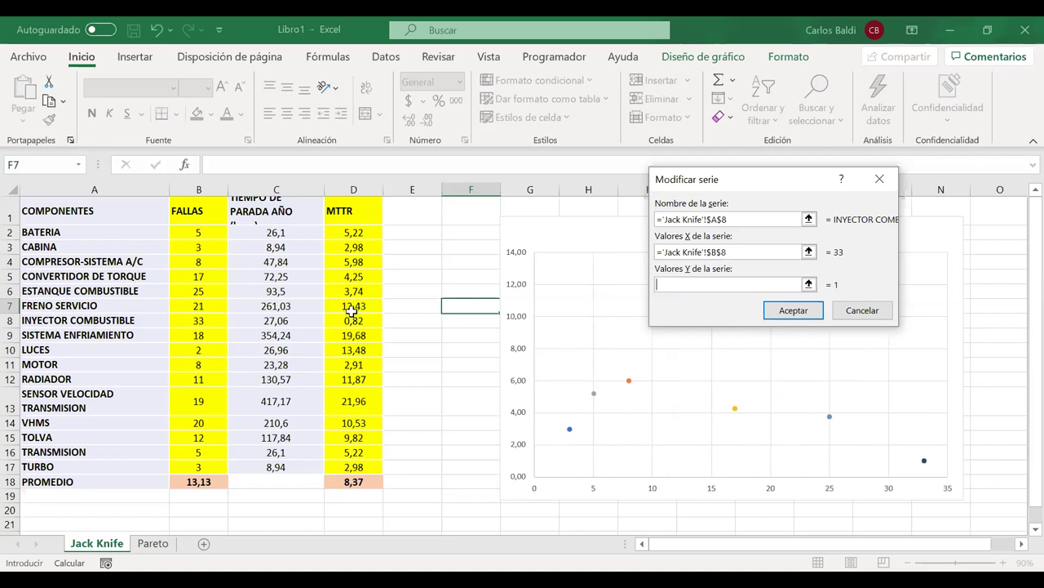
left_click(351, 306)
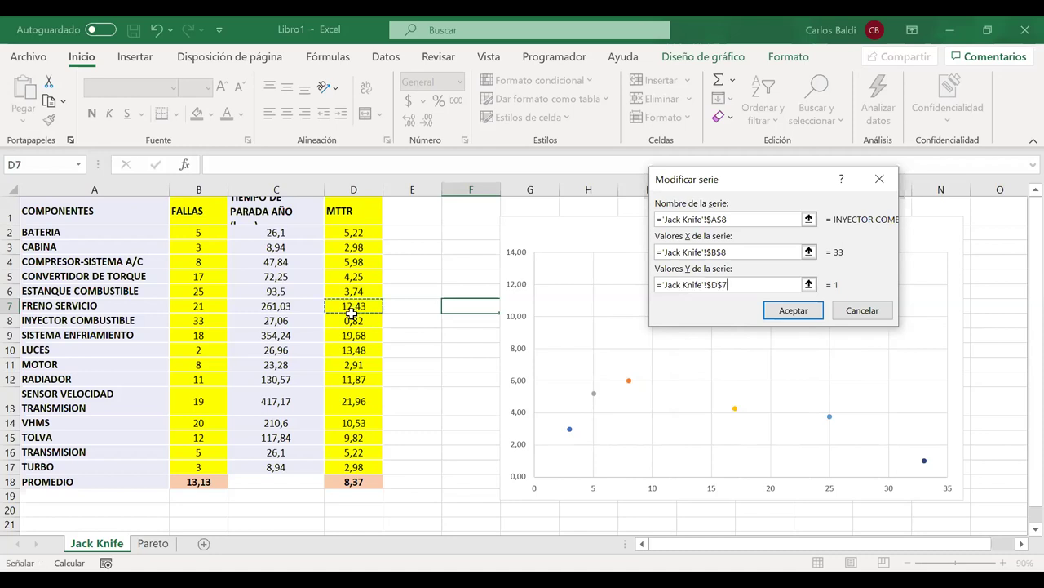
left_click(351, 323)
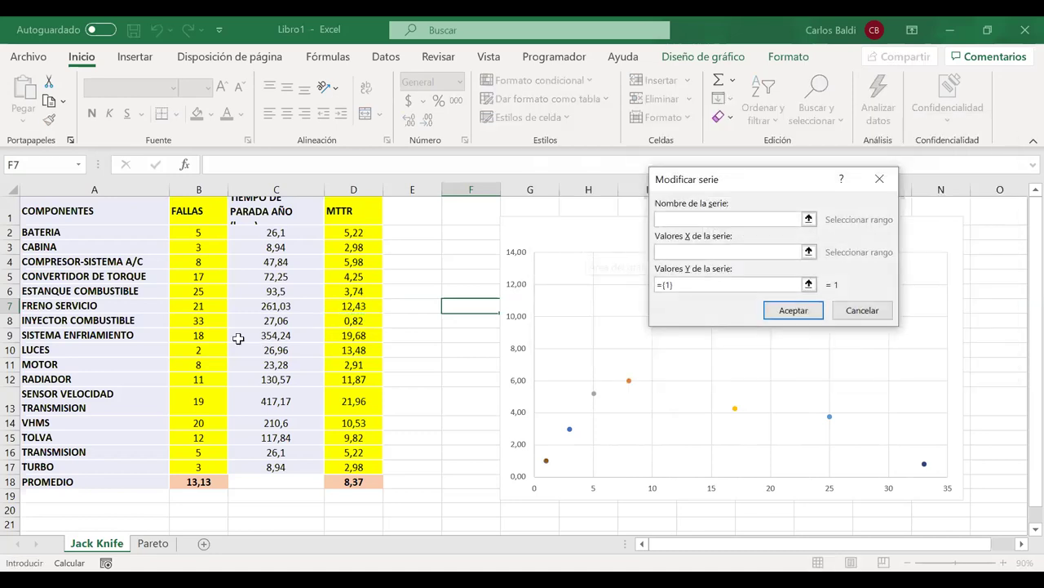
Add a series for SISTEMA ENFRIAMIENTO with name A9, X value B9 and Y value D9
left_click(85, 337)
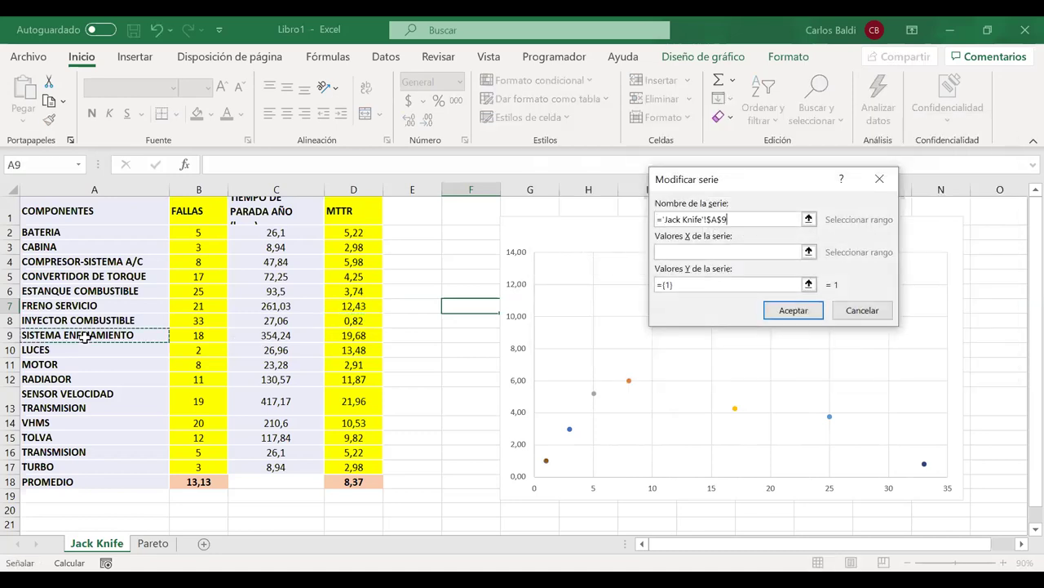
left_click(181, 335)
key("Tab")
key("BackSpace")
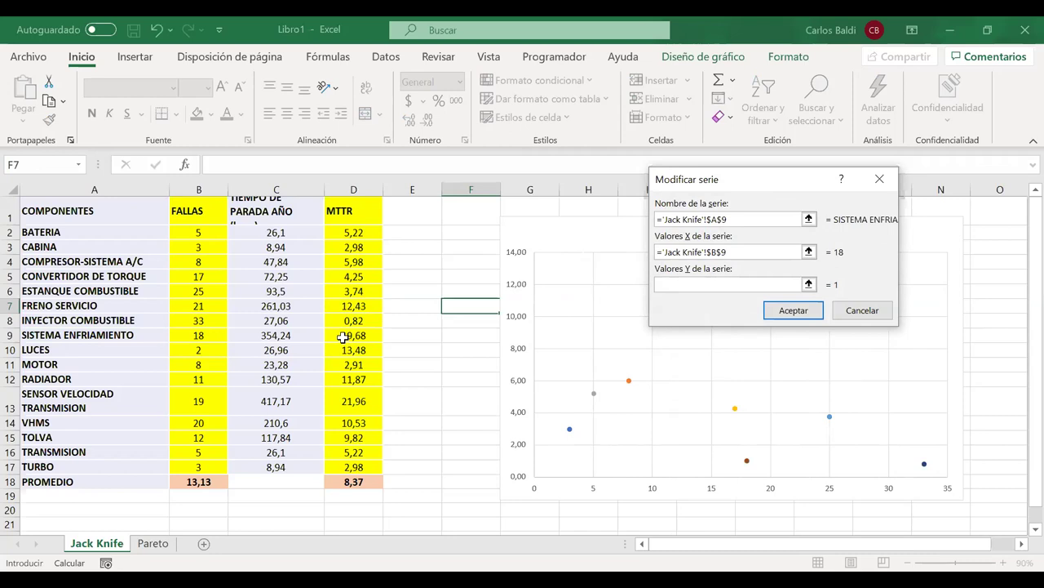
left_click(343, 335)
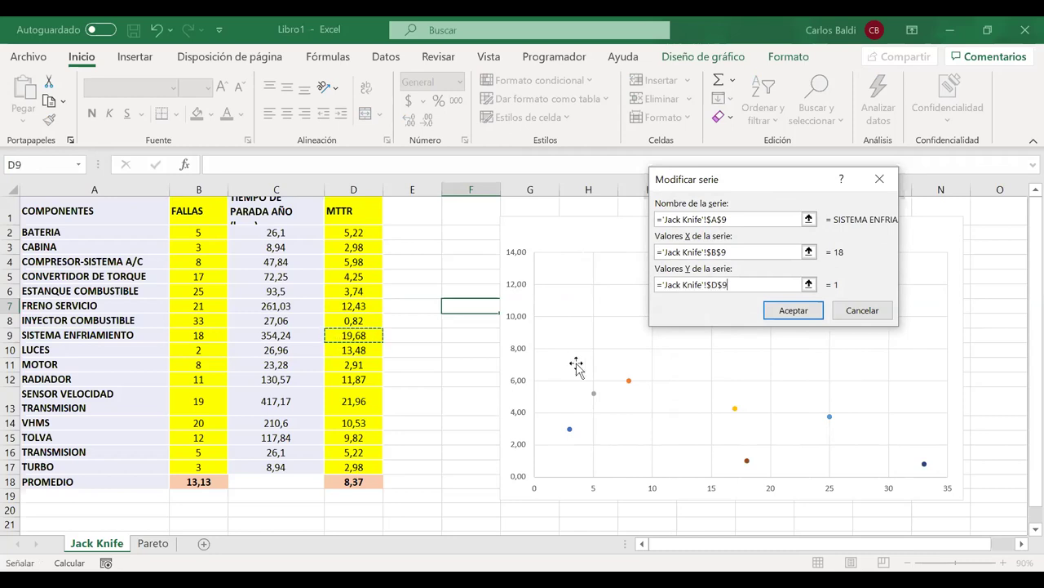
left_click(791, 311)
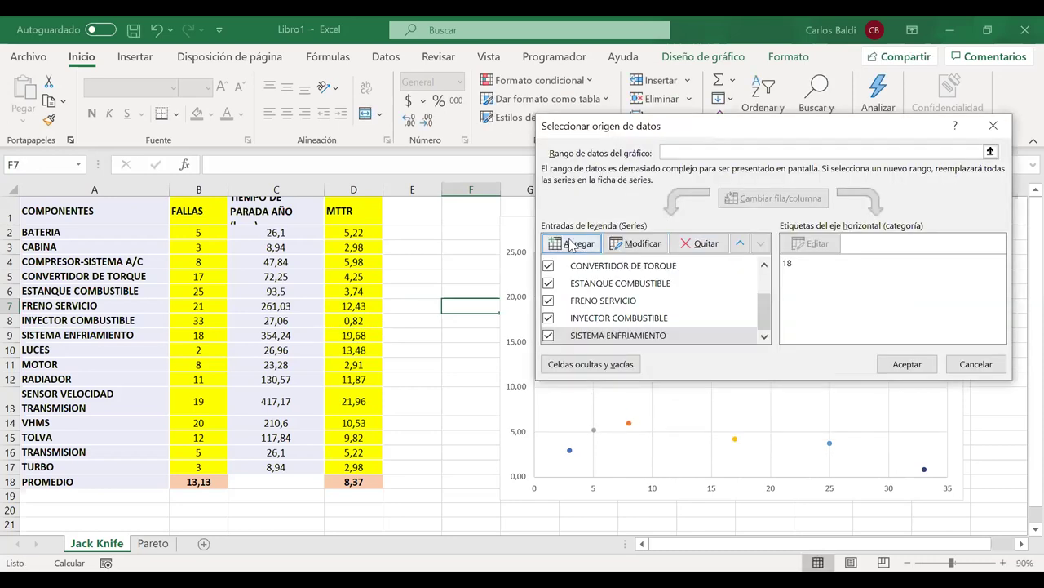
Add a series for LUCES with name A10, X value B10 and Y value D10, and apply the data source changes
left_click(570, 245)
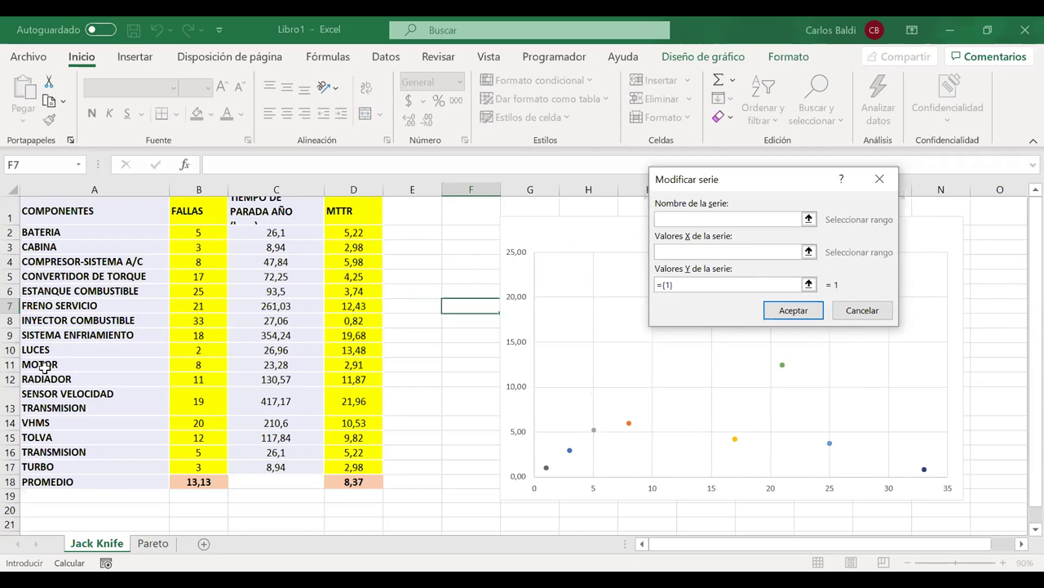
left_click(60, 349)
key("Tab")
left_click(205, 348)
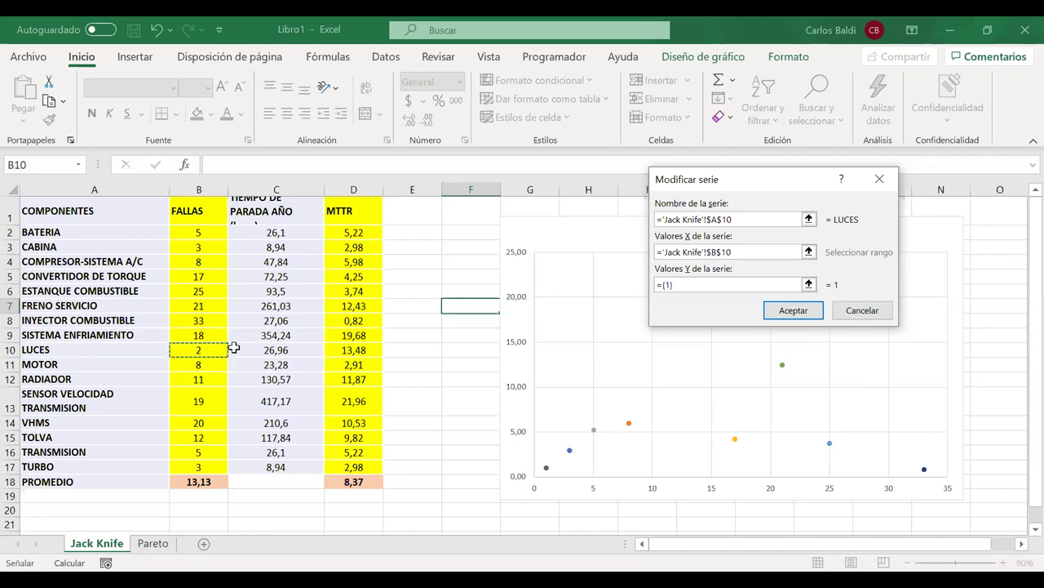
left_click(663, 285)
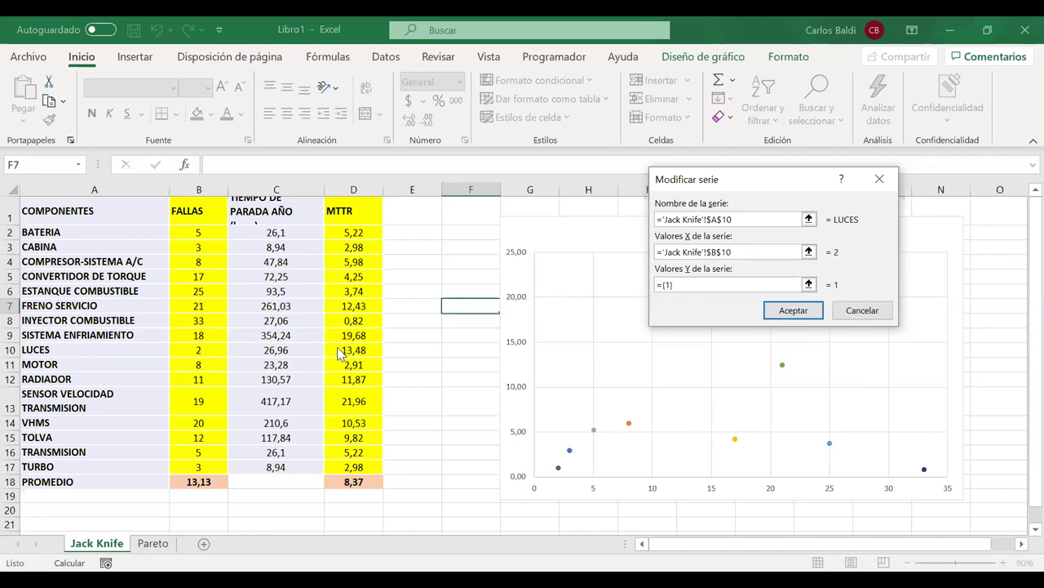
left_click(693, 285)
left_click_drag(693, 285, 632, 287)
key("BackSpace")
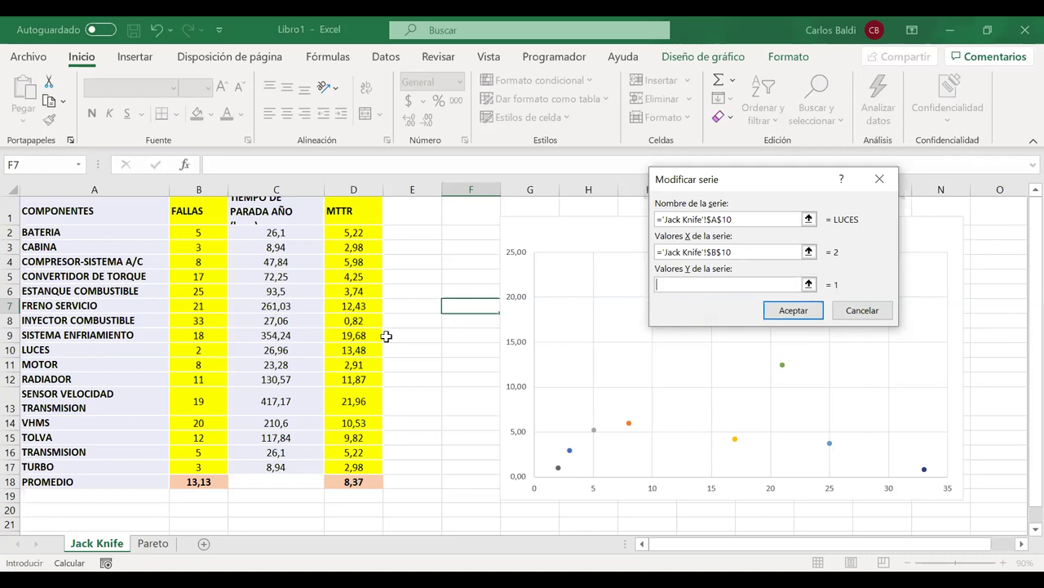
left_click(365, 349)
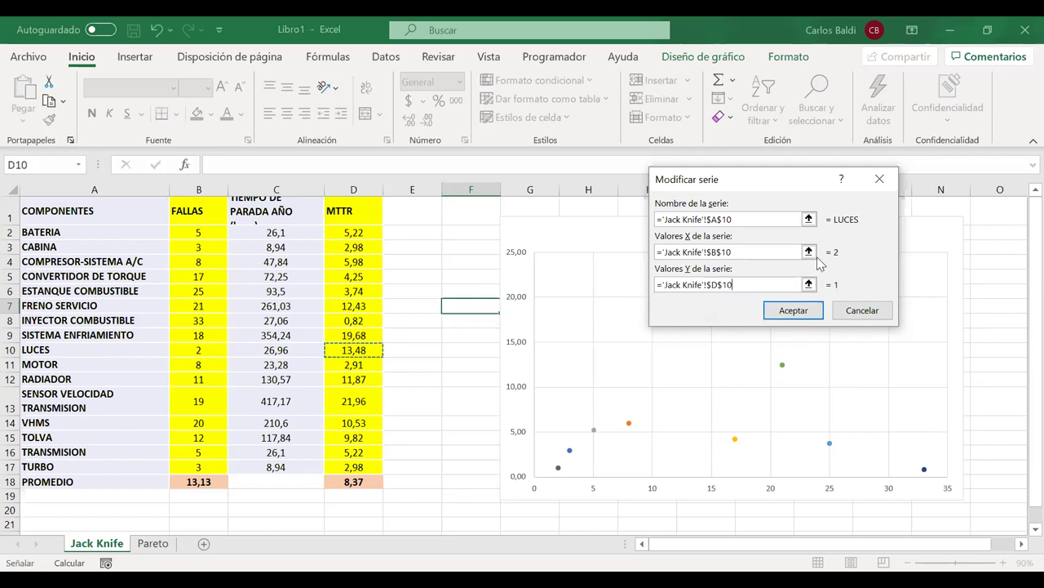
left_click(787, 316)
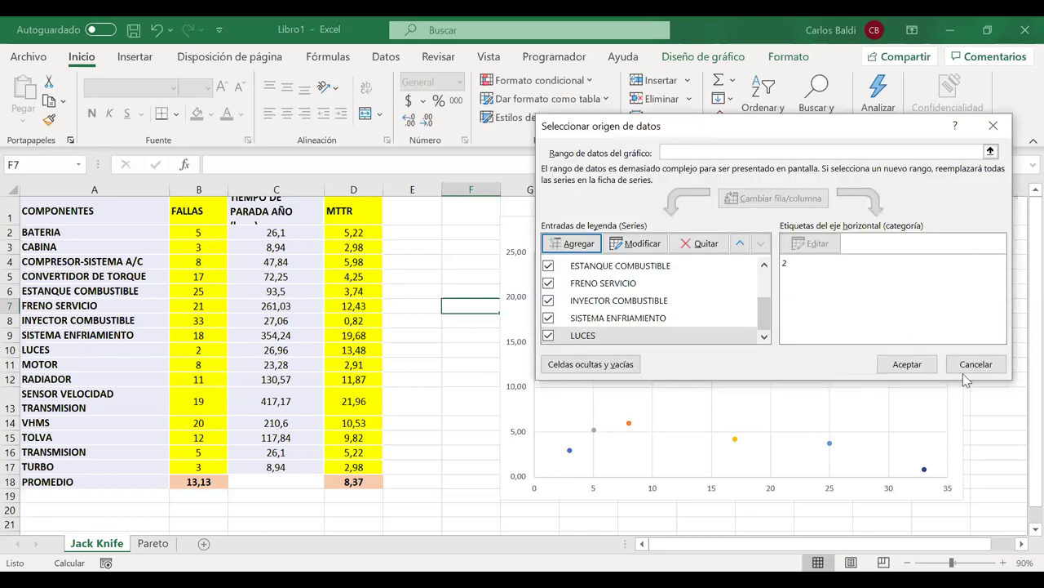
left_click(893, 364)
Set the FALLAS value for LUCES in cell B10 to 52
left_click(194, 349)
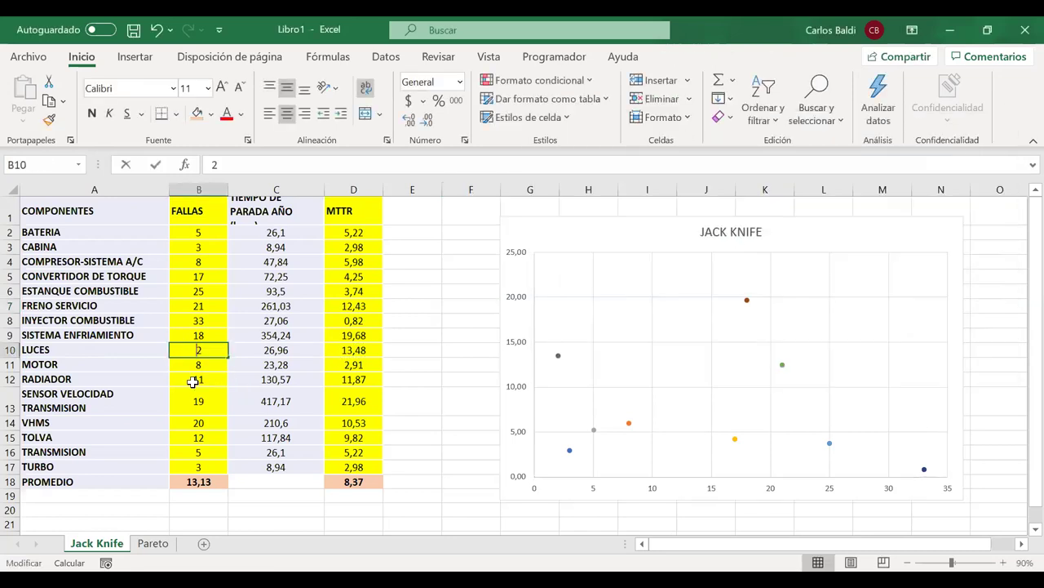
type("5")
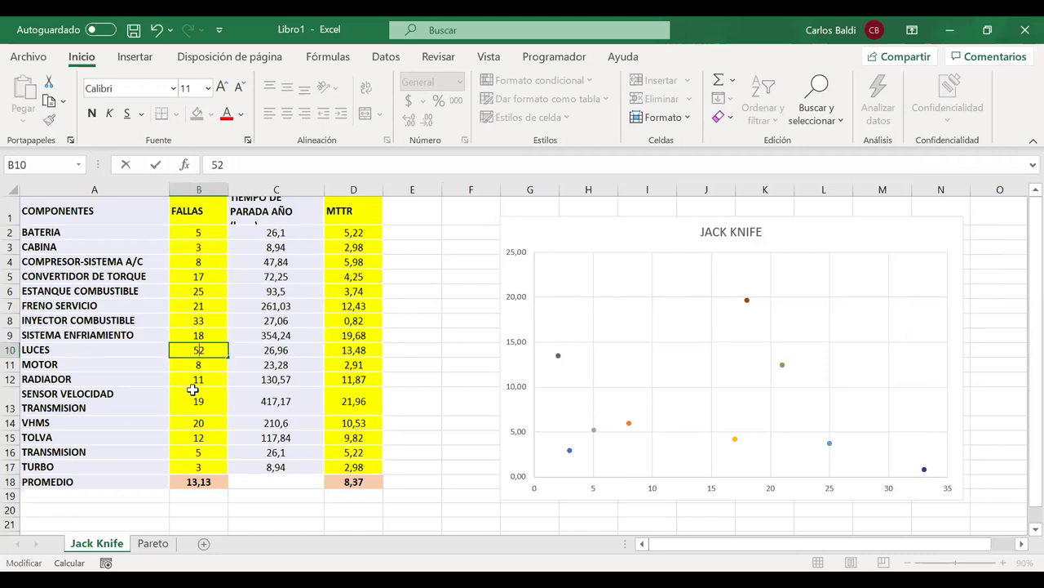
key("Return")
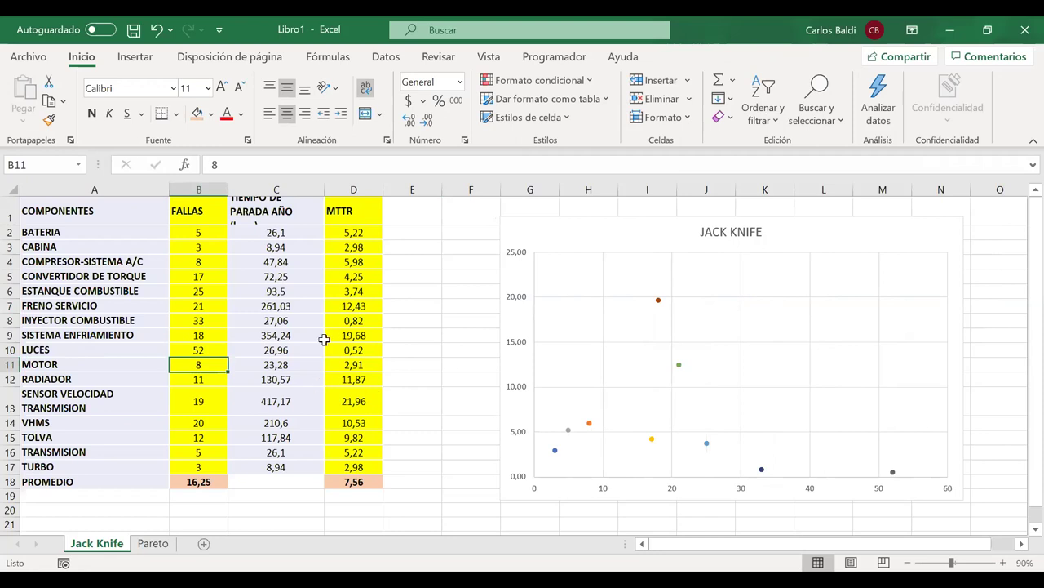
Set the FALLAS value for LUCES in cell B10 to 45
left_click(199, 351)
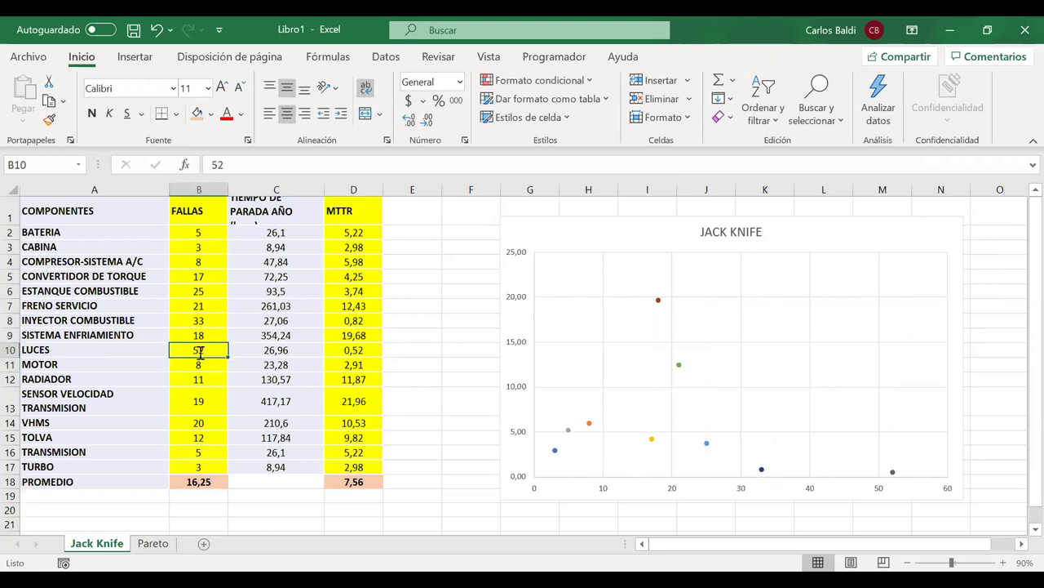
type("45")
key("Return")
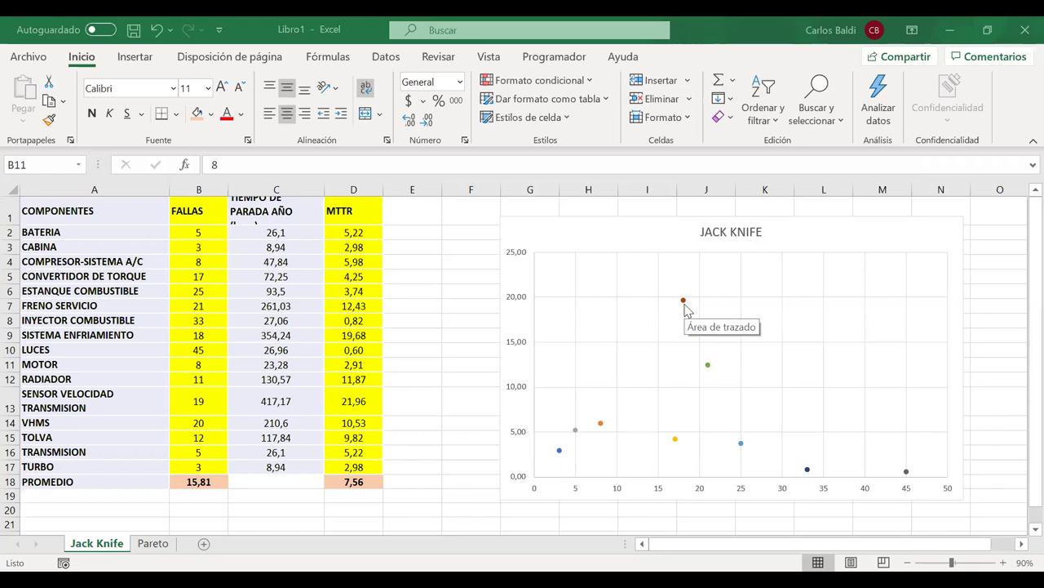
right_click(626, 325)
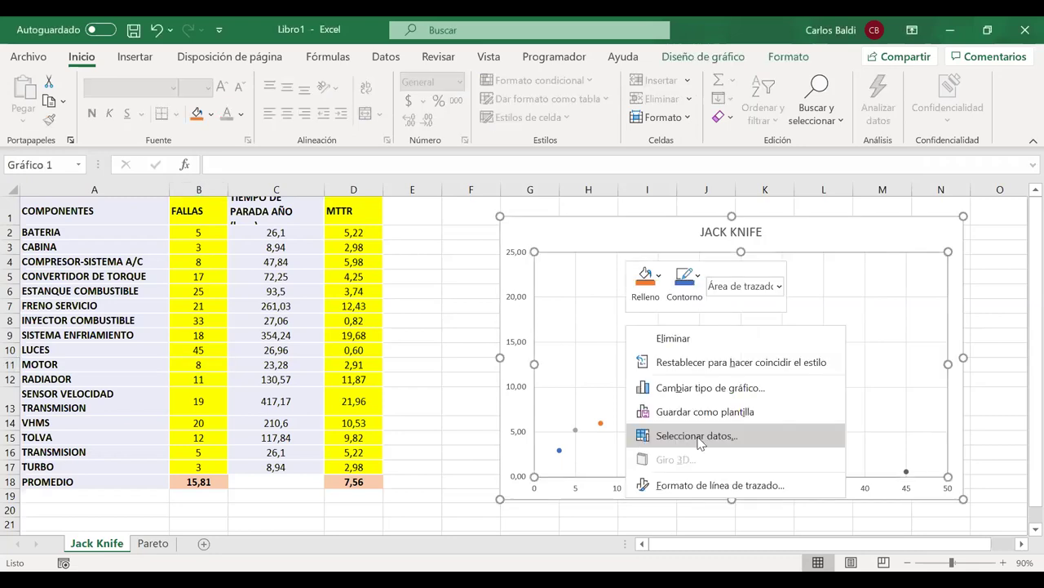
left_click(699, 436)
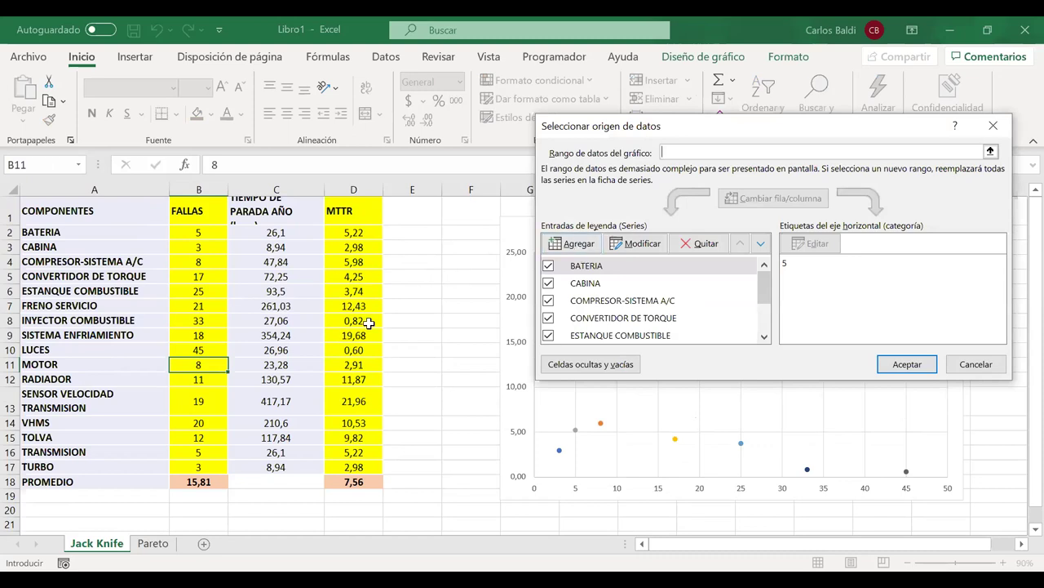
left_click(168, 360)
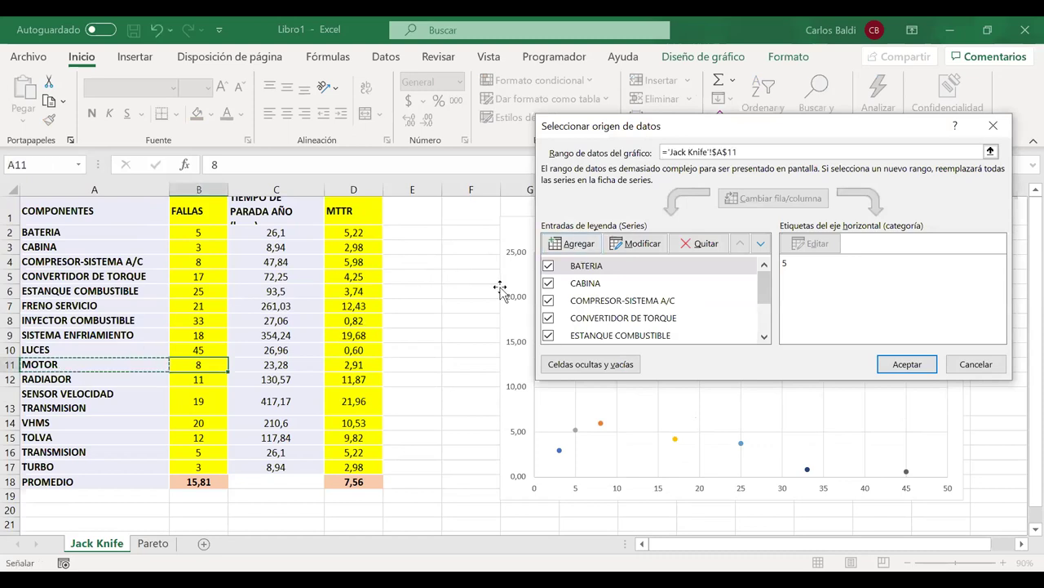
key("BackSpace")
key("BackSpace")
key("BackSpace")
key("BackSpace")
key("BackSpace")
key("BackSpace")
key("BackSpace")
key("BackSpace")
key("BackSpace")
key("BackSpace")
key("BackSpace")
key("BackSpace")
key("BackSpace")
key("BackSpace")
key("BackSpace")
key("BackSpace")
key("BackSpace")
key("BackSpace")
key("BackSpace")
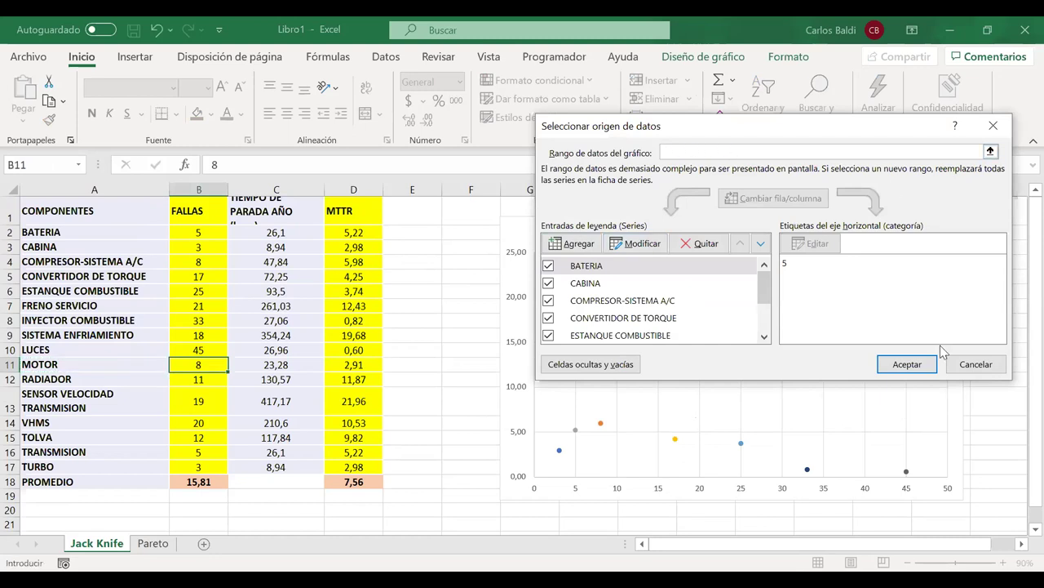
left_click(976, 365)
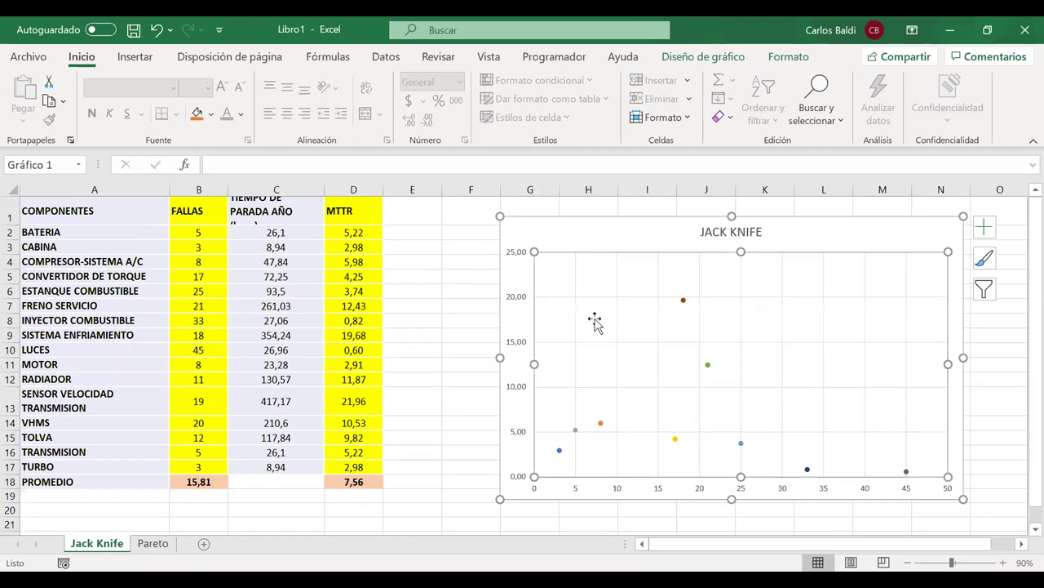
right_click(595, 321)
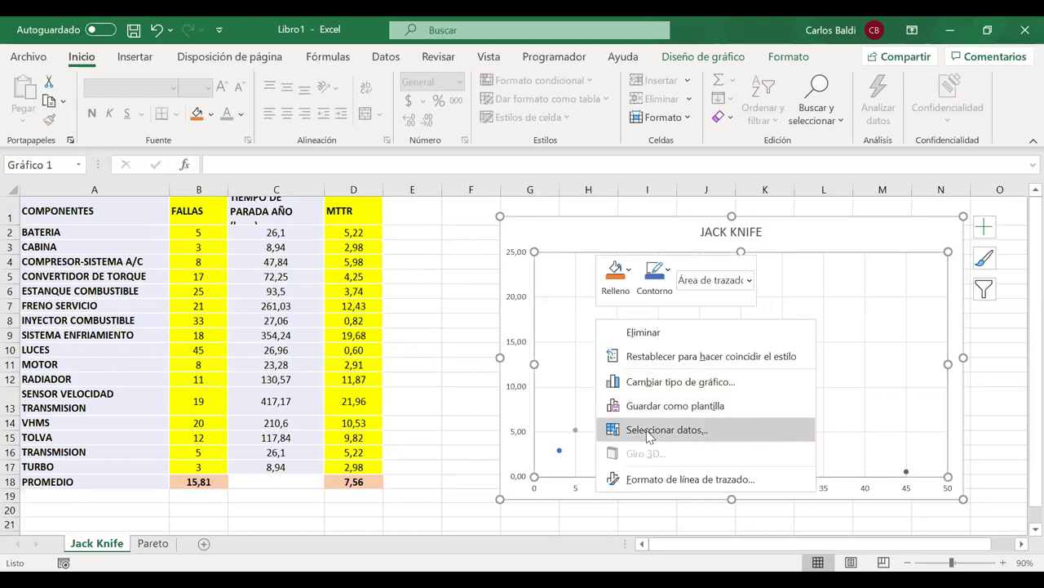
left_click(649, 430)
scroll(309, 234, "down", 6)
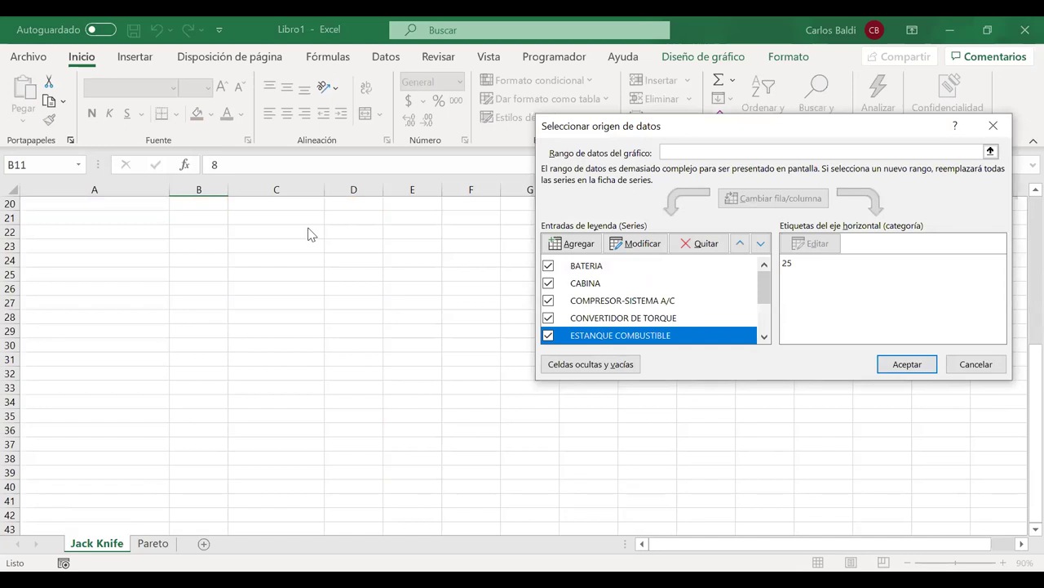
left_click_drag(765, 290, 763, 330)
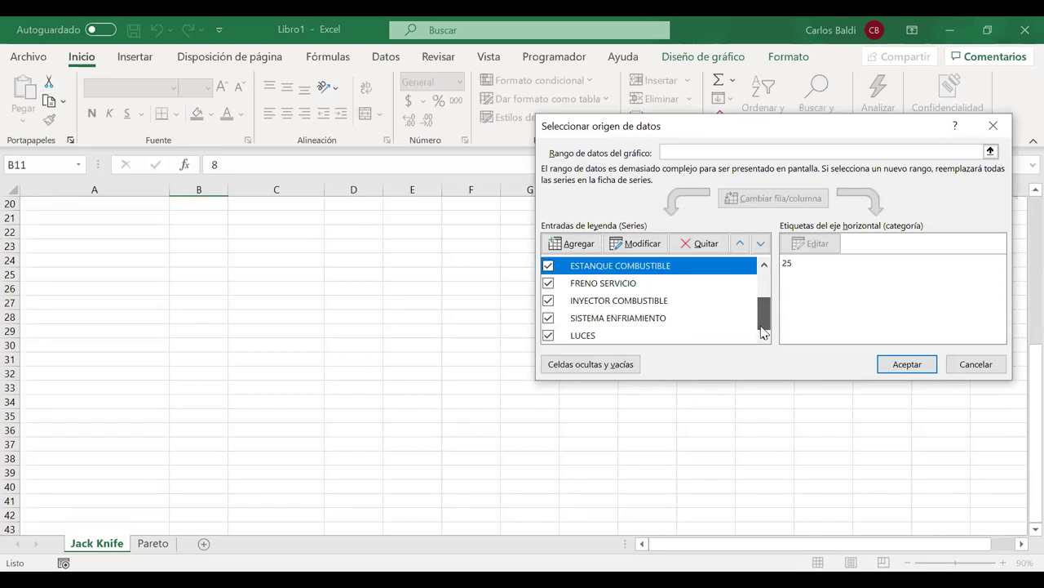
left_click(974, 364)
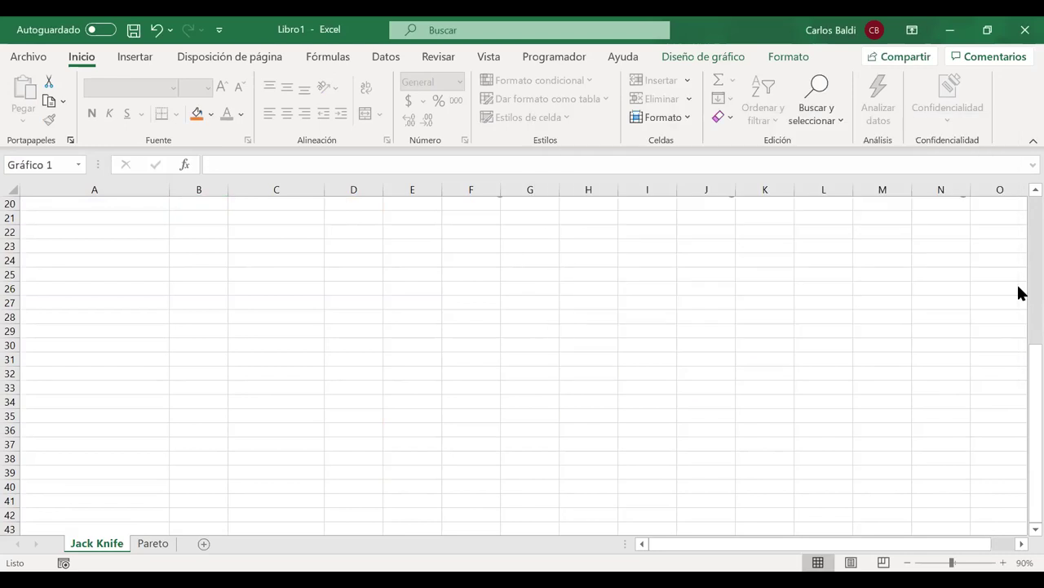
scroll(1018, 292, "up", 6)
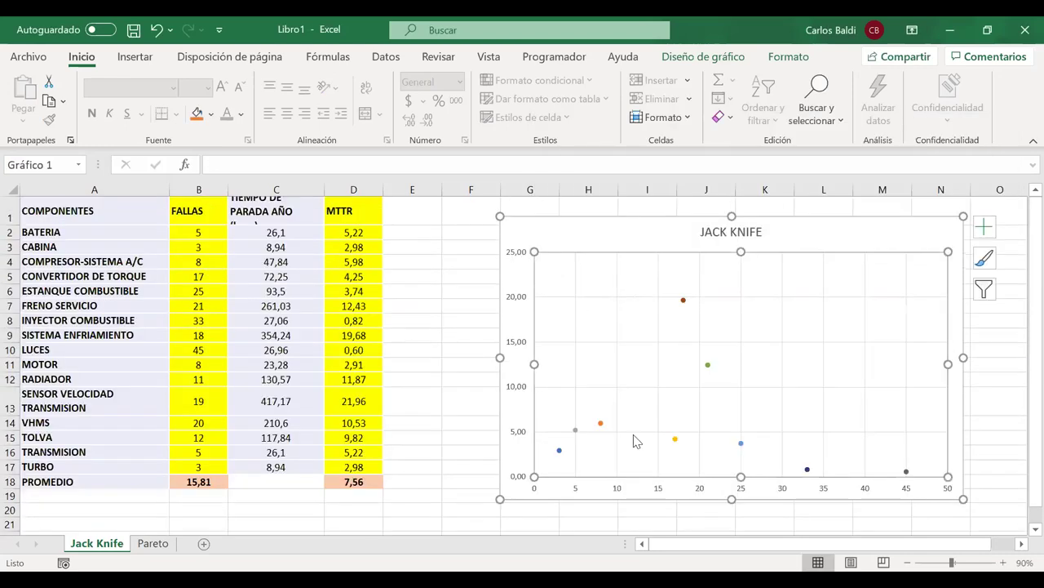
Add a series for MOTOR to the Jack Knife chart with name A11, X value B11 and Y value D11
right_click(638, 441)
left_click(637, 436)
scroll(763, 314, "down", 2)
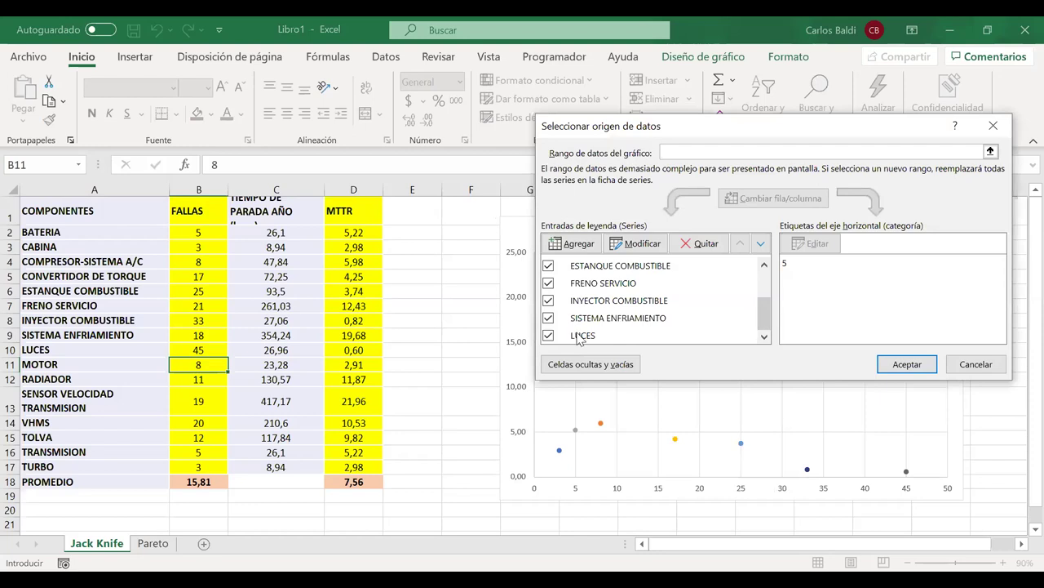
left_click(579, 246)
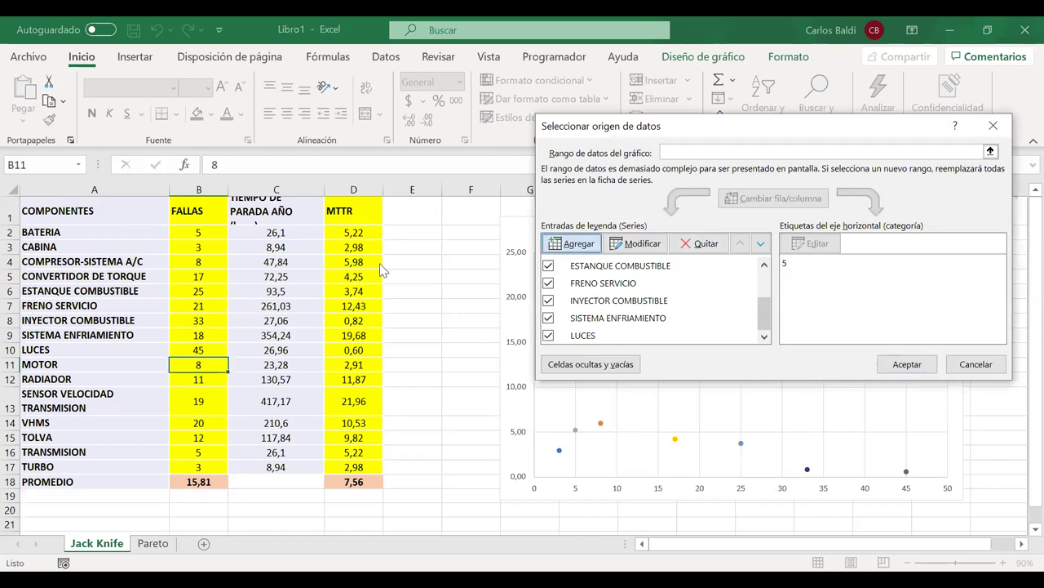
left_click(68, 361)
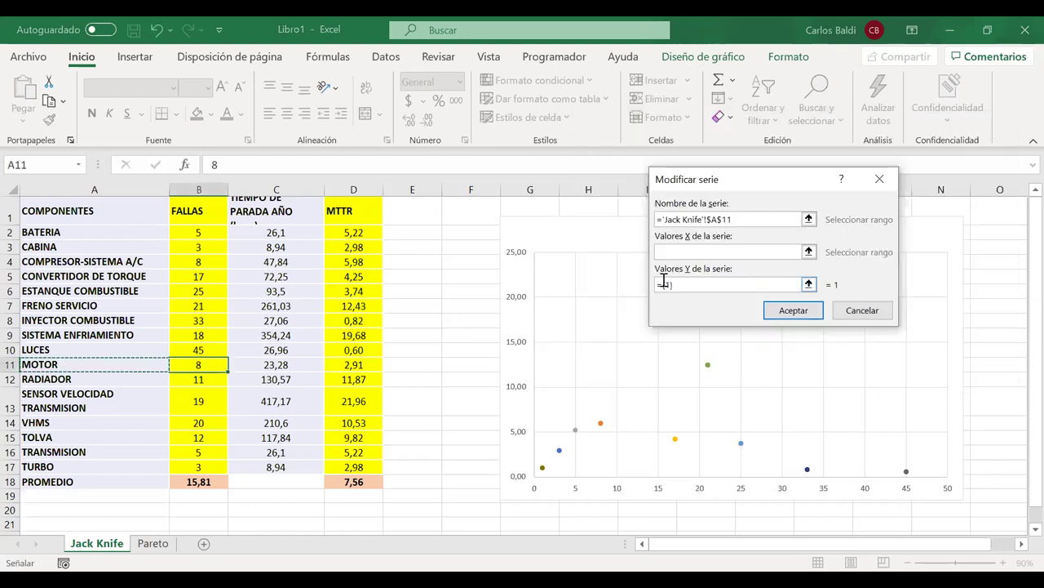
left_click(687, 252)
key("Tab")
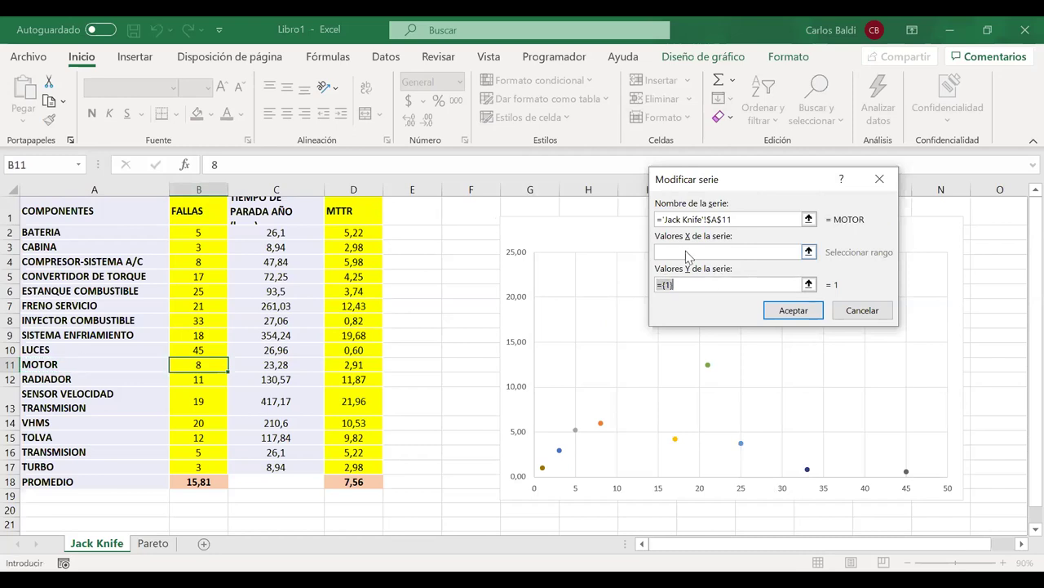
left_click(689, 253)
left_click(210, 364)
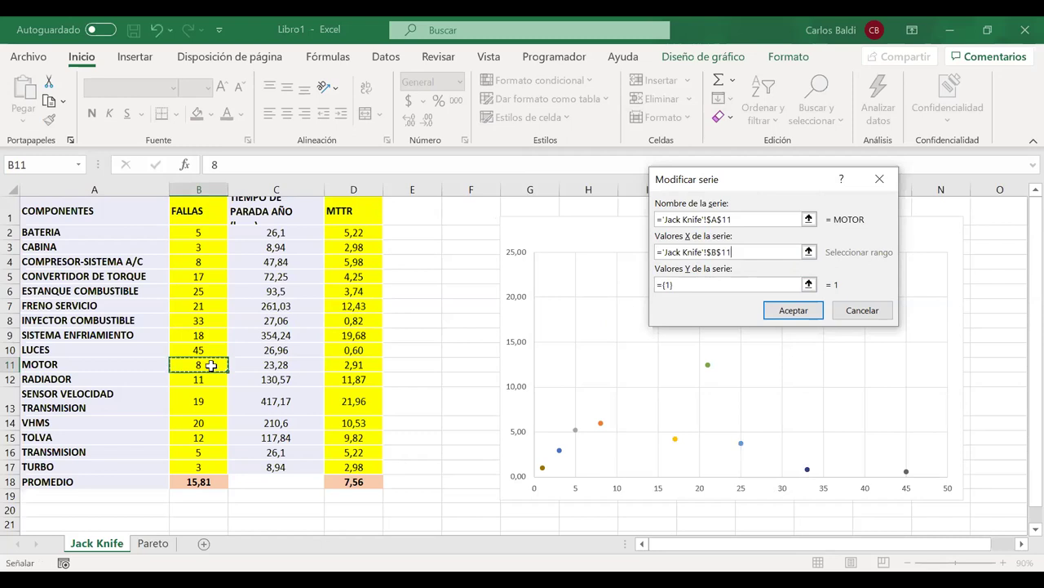
key("Tab")
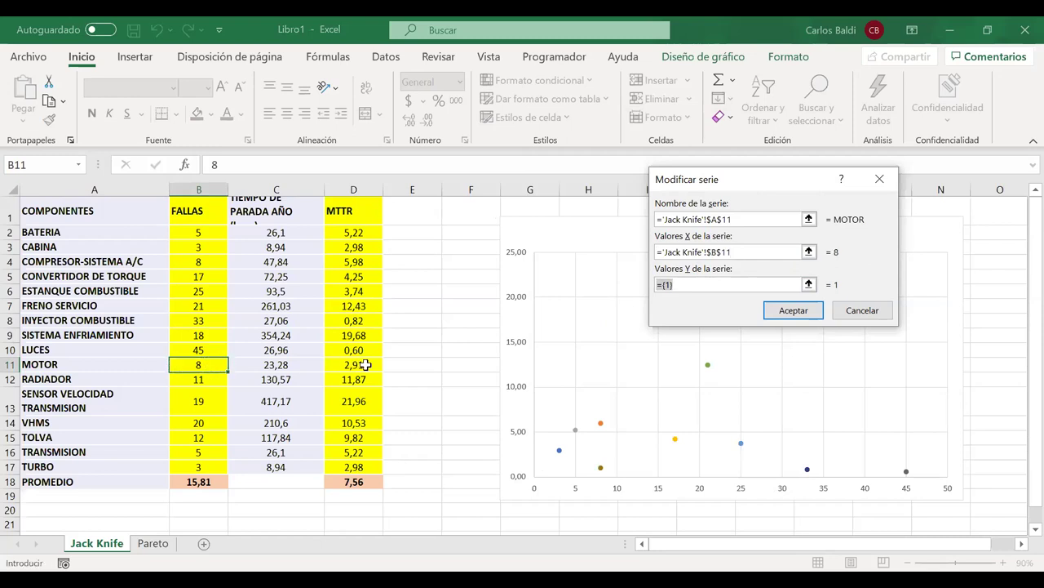
left_click(365, 364)
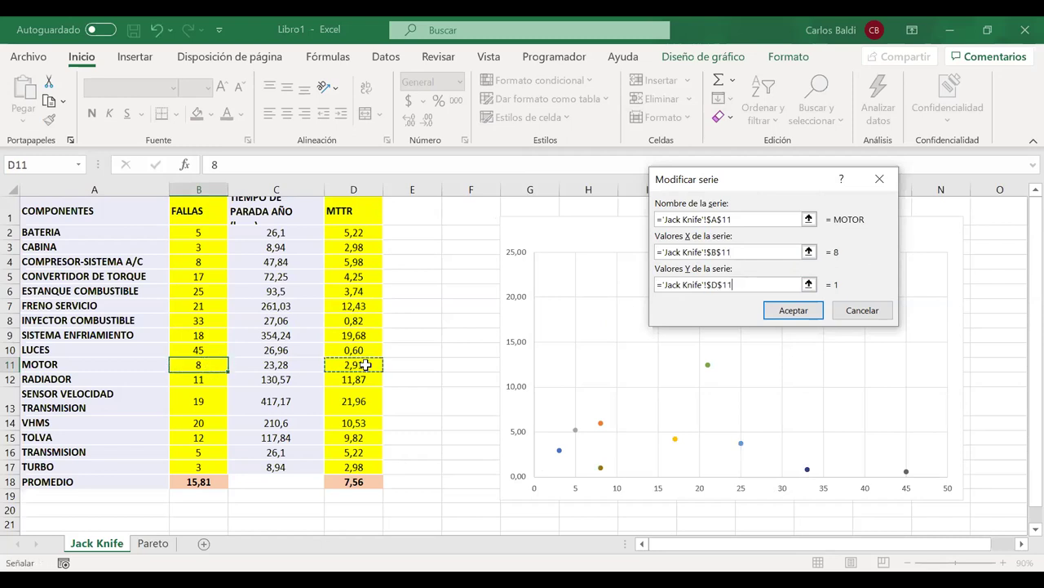
left_click(792, 318)
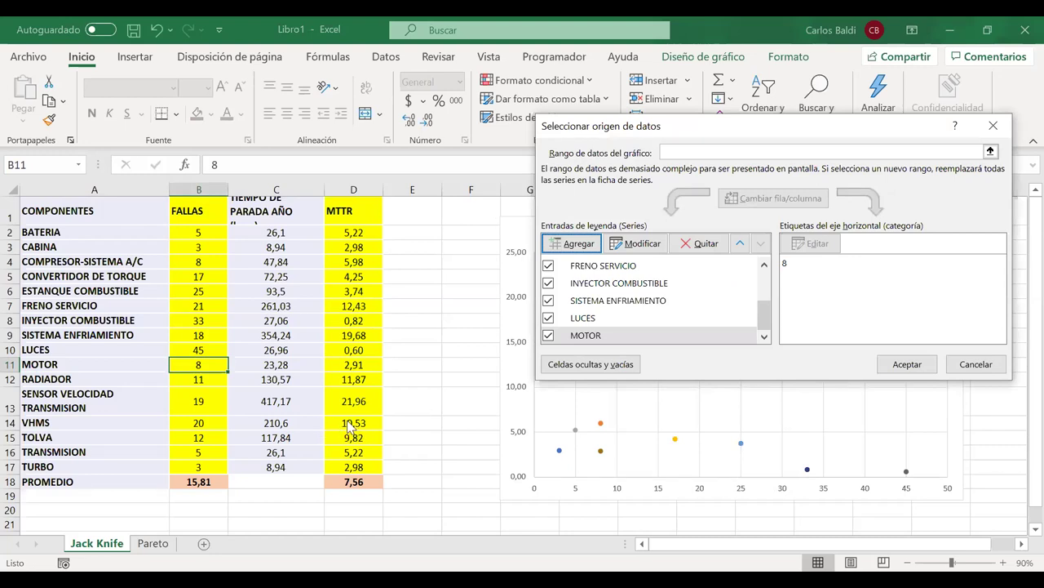
Add a series for SENSOR VELOCIDAD TRANSMISION with name A13, X value B13 and Y value D13, and apply the data source changes
left_click(561, 248)
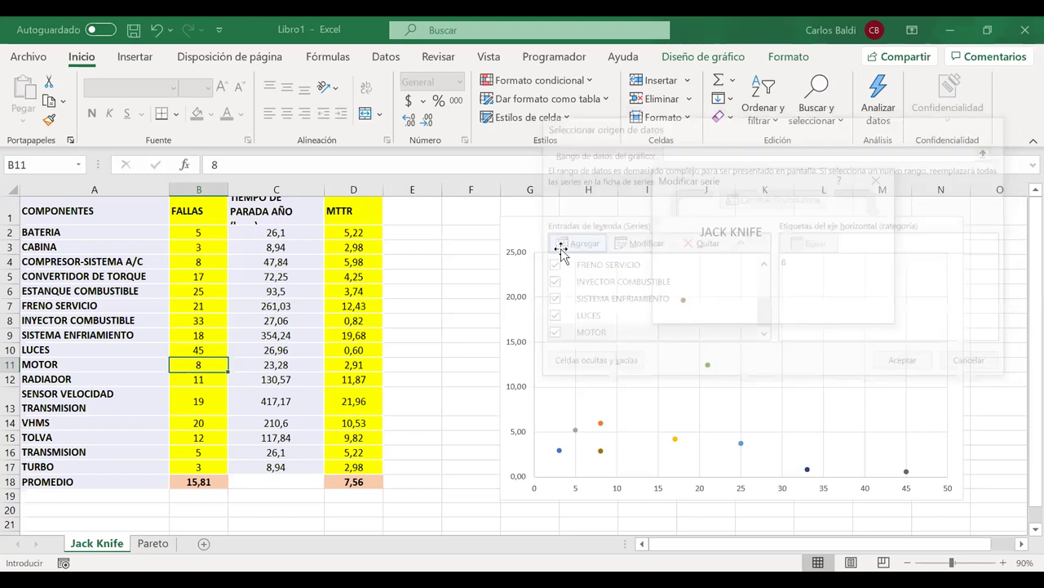
left_click(98, 398)
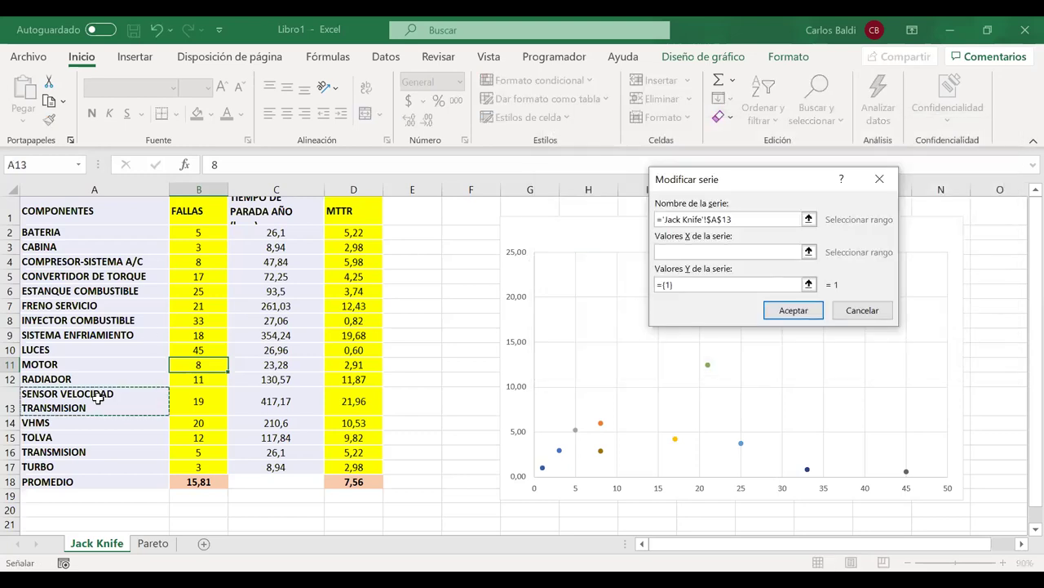
left_click(198, 403)
key("Tab")
left_click(368, 399)
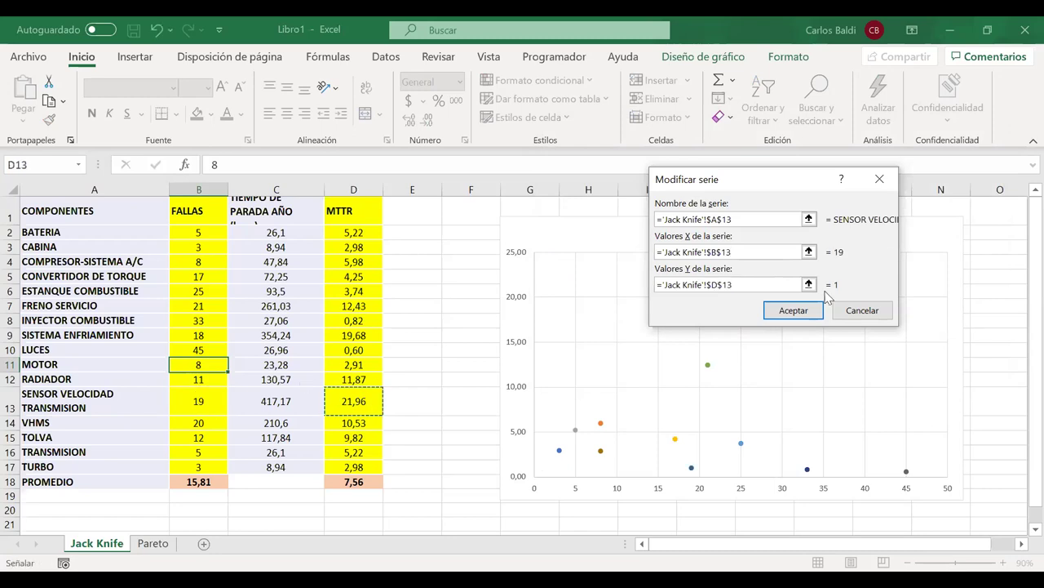
left_click(791, 311)
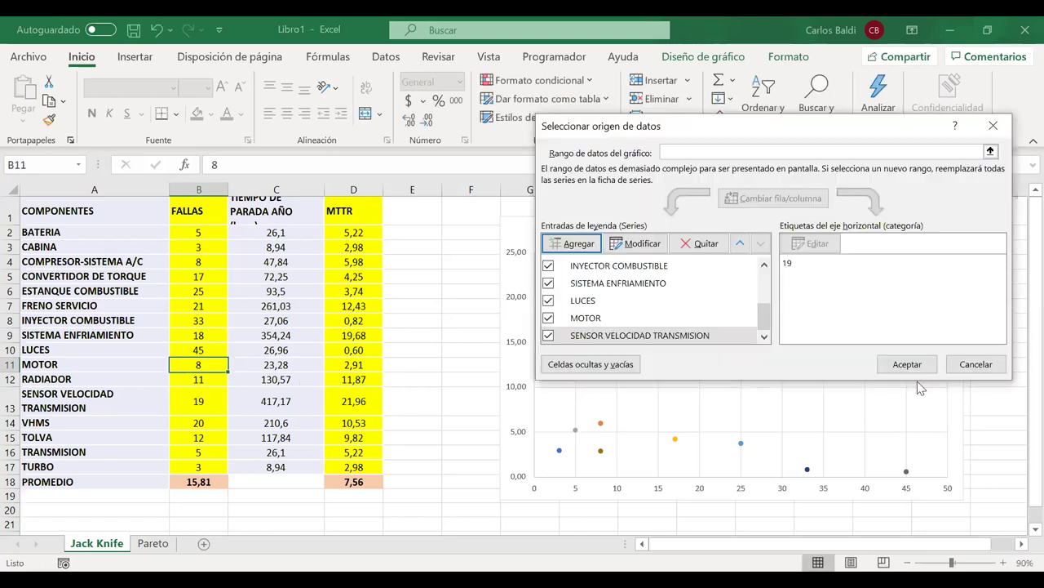
left_click(907, 364)
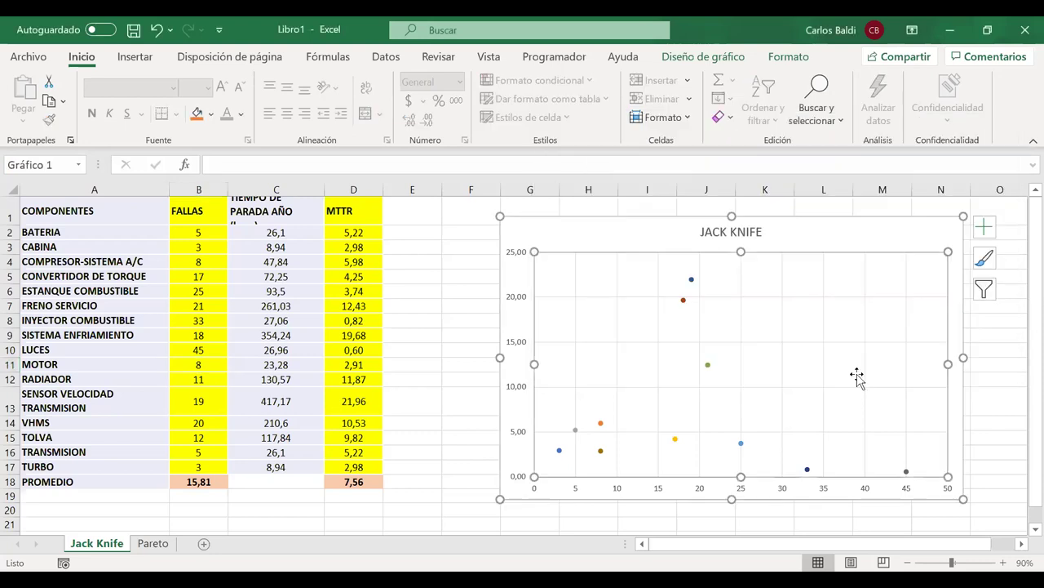
Delete the horizontal and vertical gridlines from the Jack Knife chart
left_click(771, 342)
left_click(769, 349)
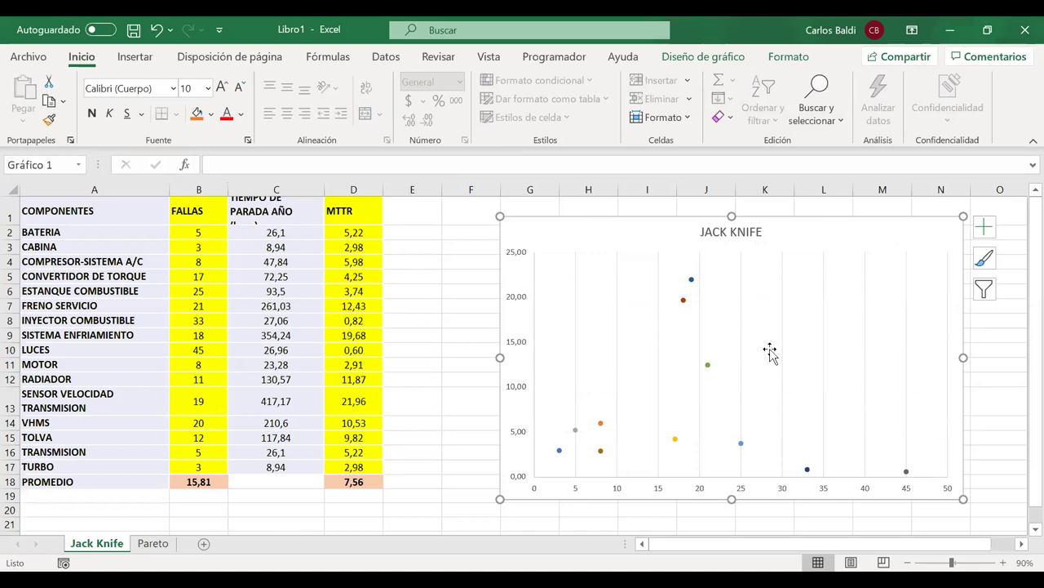
left_click(782, 357)
key("Delete")
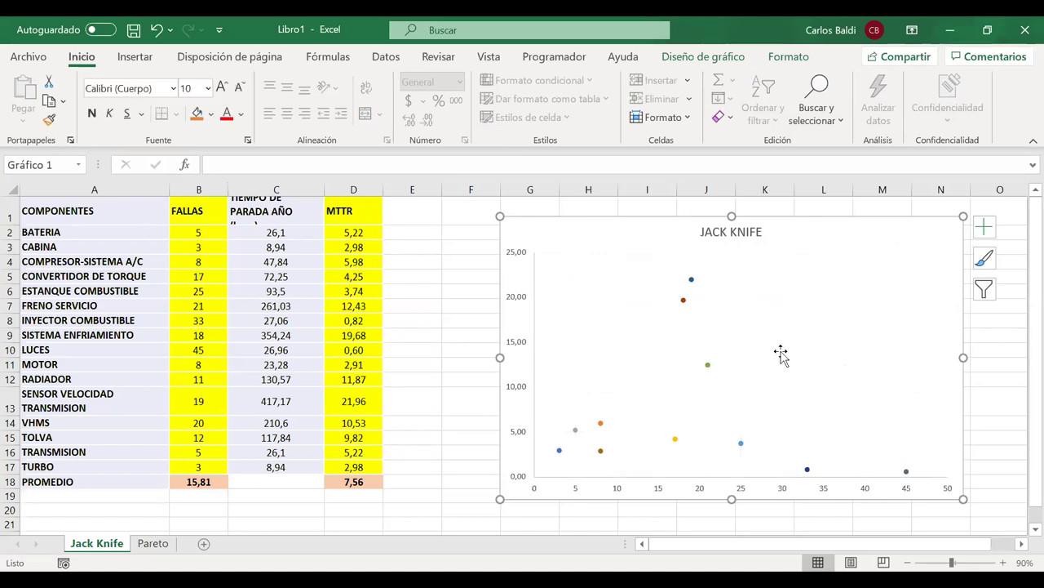
Format the vertical axis numbers of the Jack Knife chart with 0 decimal places and close the axis formatting options
left_click(516, 349)
right_click(515, 350)
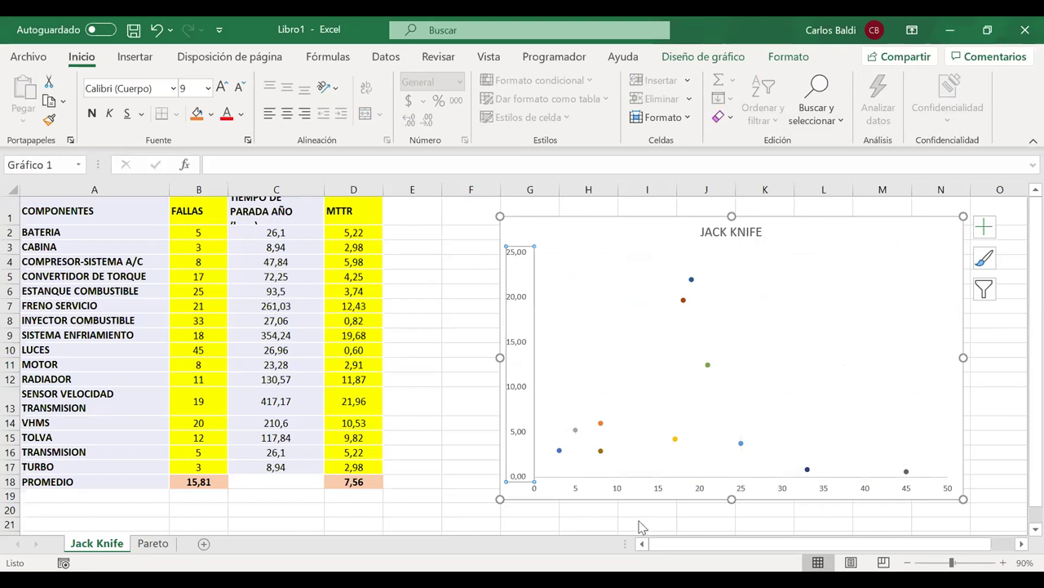
left_click(587, 553)
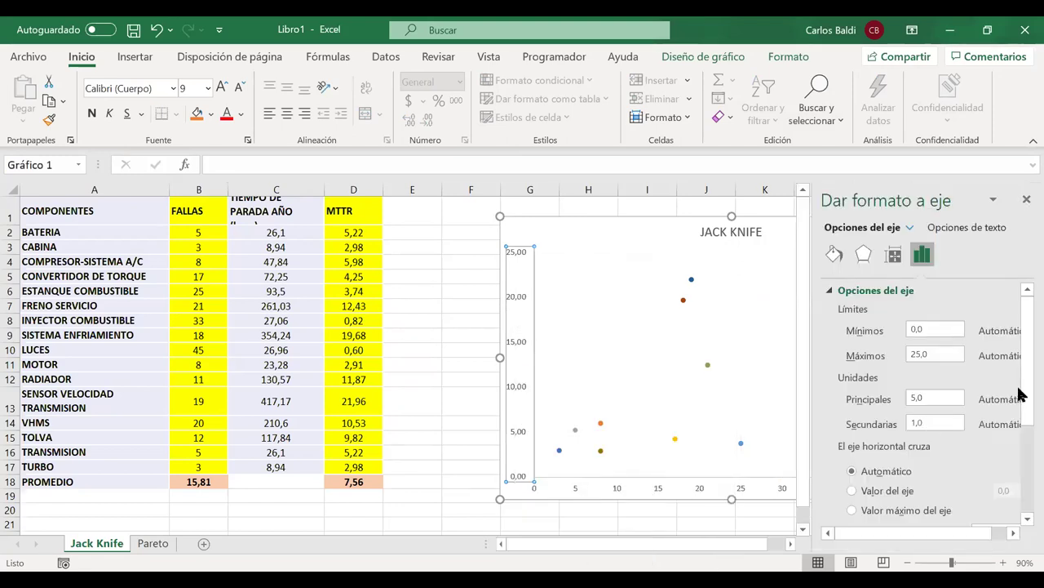
scroll(928, 431, "down", 3)
left_click(883, 512)
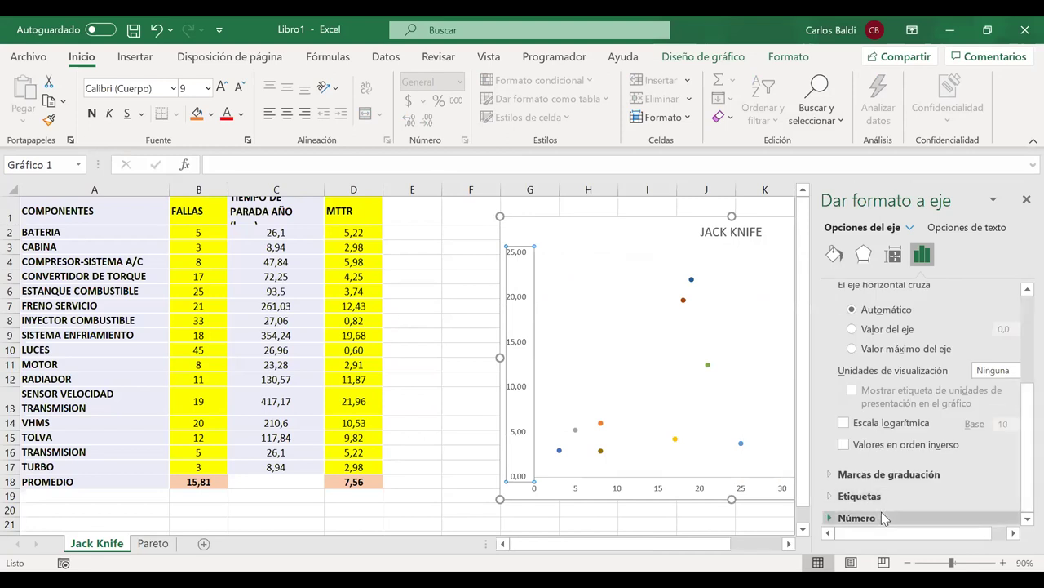
scroll(1022, 462, "down", 3)
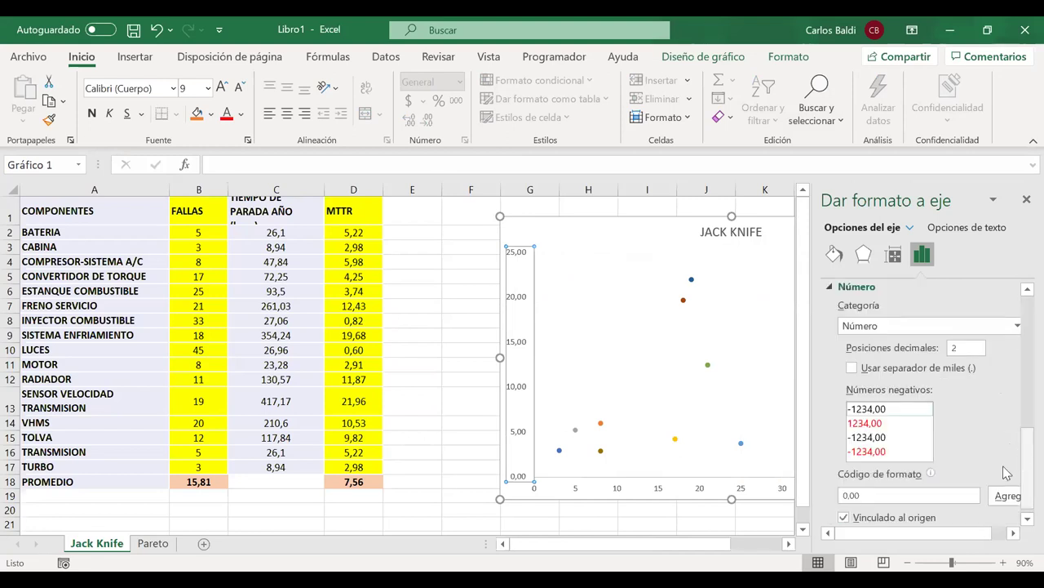
left_click_drag(967, 349, 934, 347)
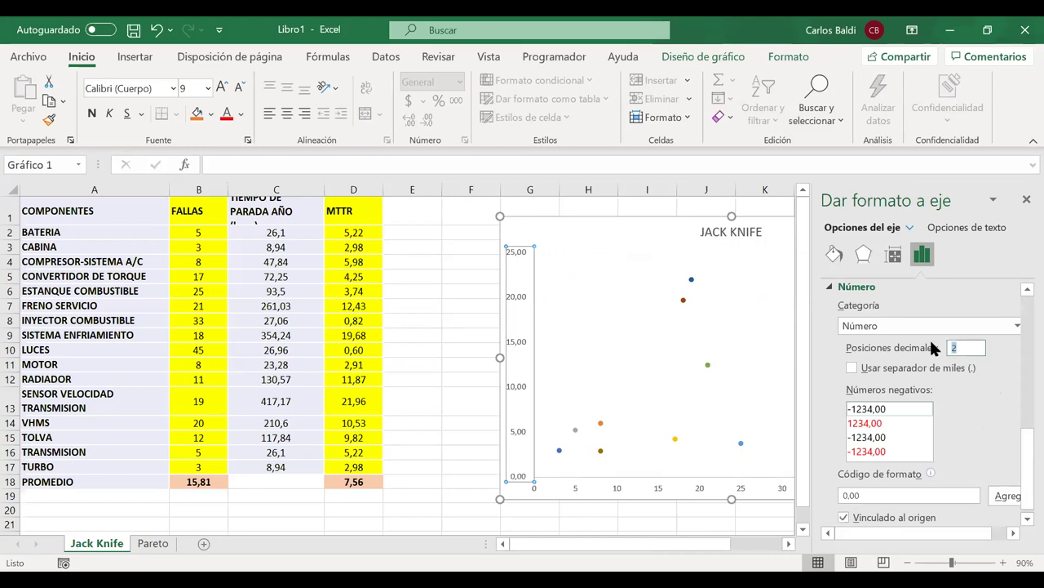
type("0")
key("Return")
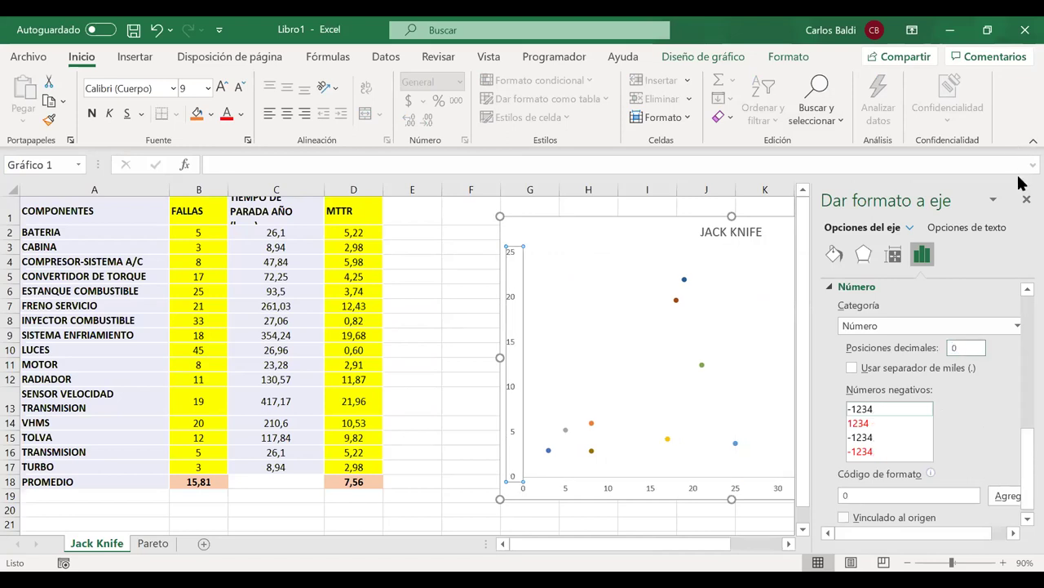
left_click(1026, 200)
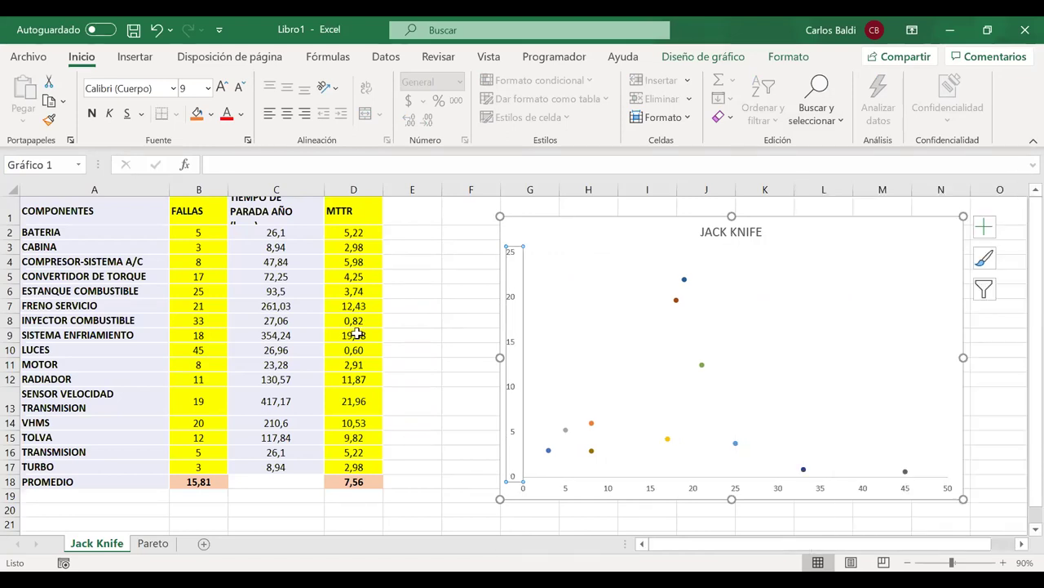
left_click(450, 323)
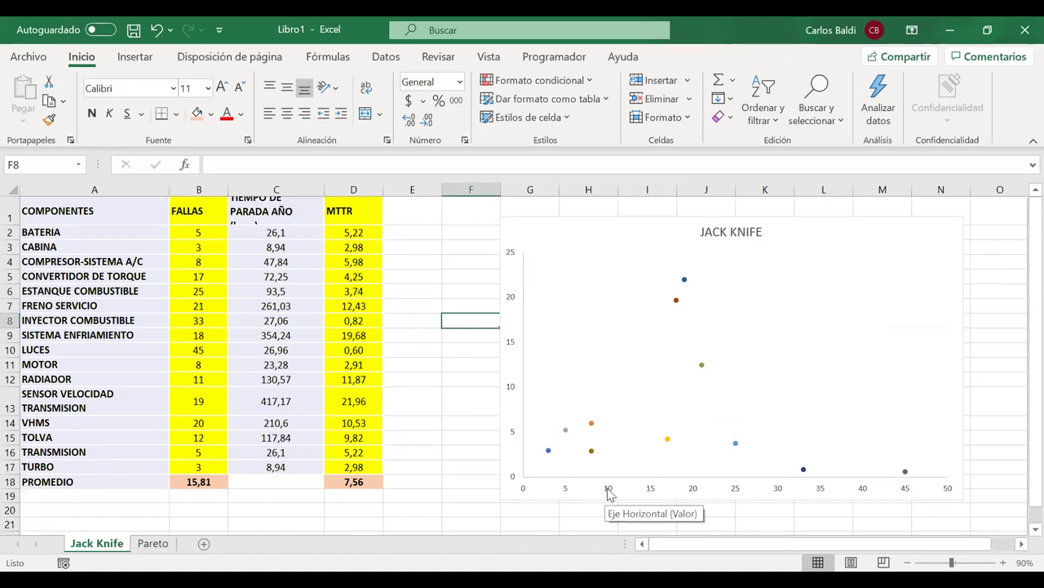
Move the Jack Knife chart closer to the data table and fix its horizontal axis limits at minimum 0 and maximum 50
left_click_drag(550, 217, 445, 203)
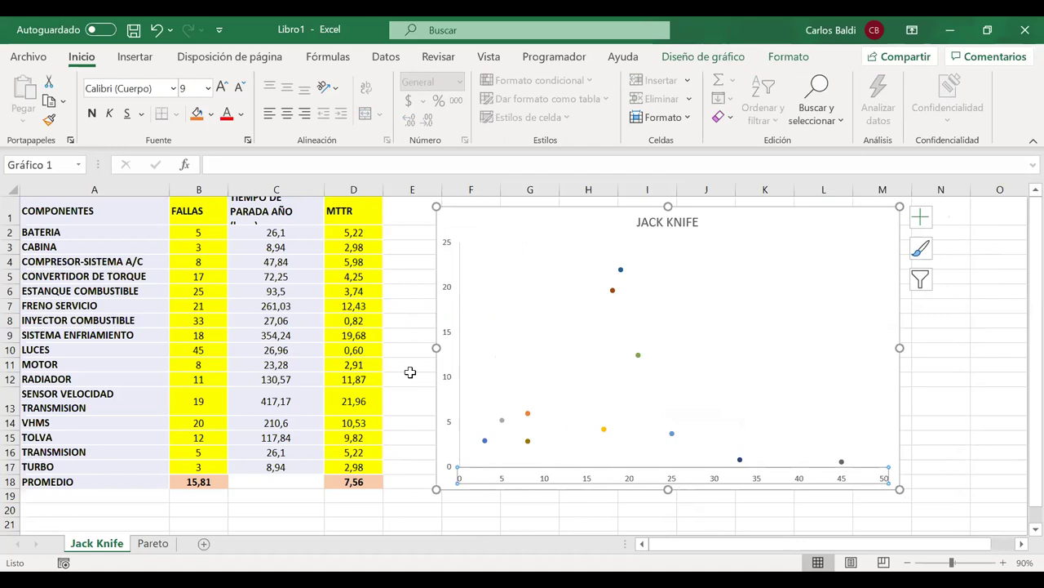
right_click(589, 481)
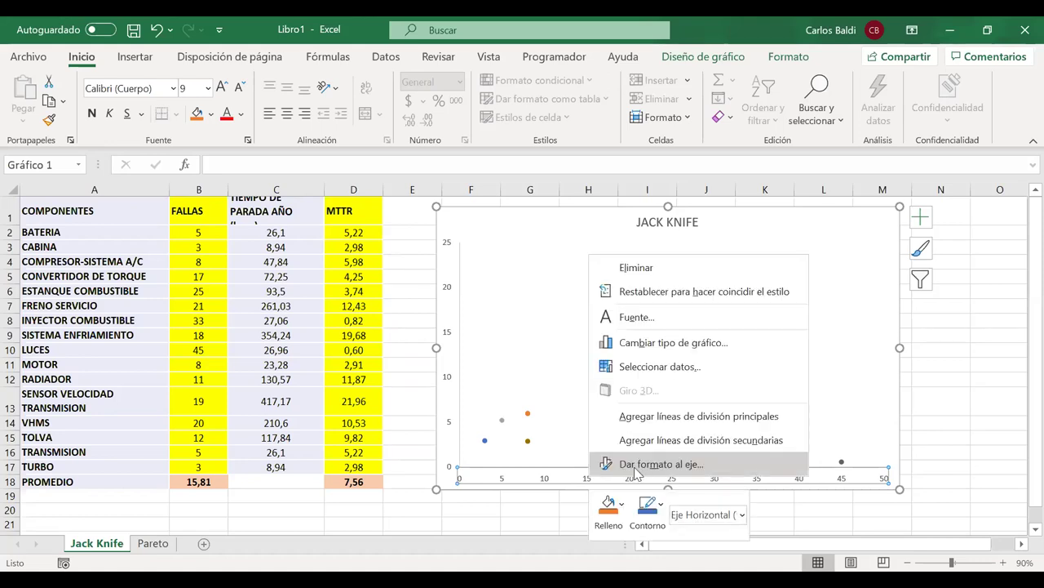
left_click(635, 465)
left_click(908, 331)
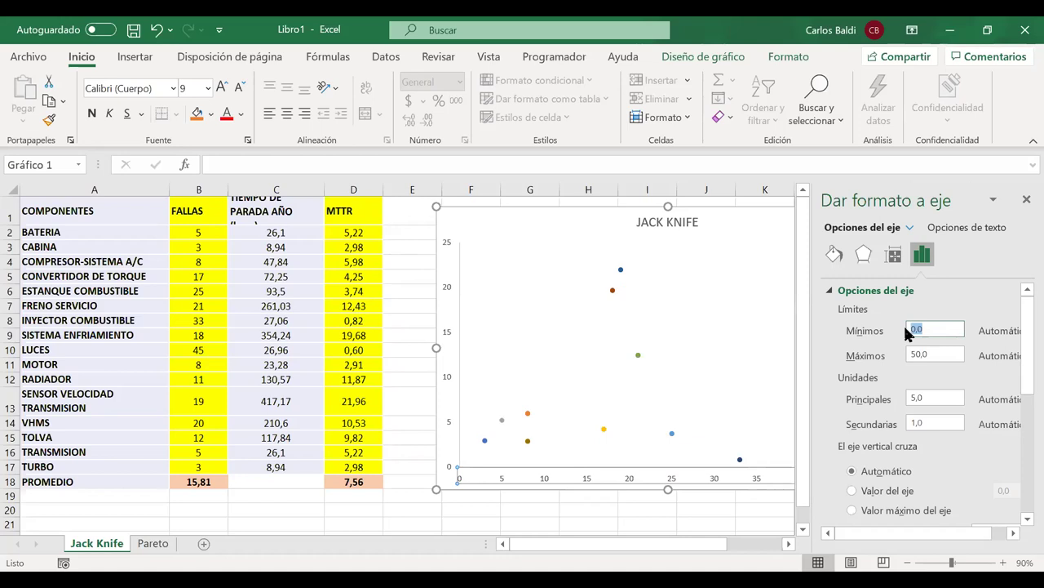
left_click(944, 351)
left_click_drag(943, 352, 908, 353)
type("50")
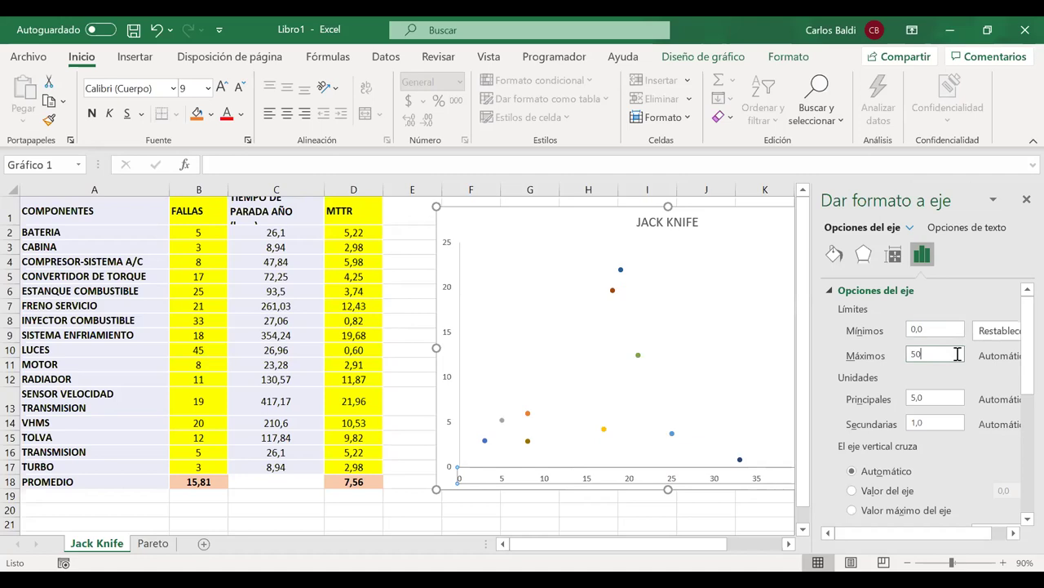
key("Return")
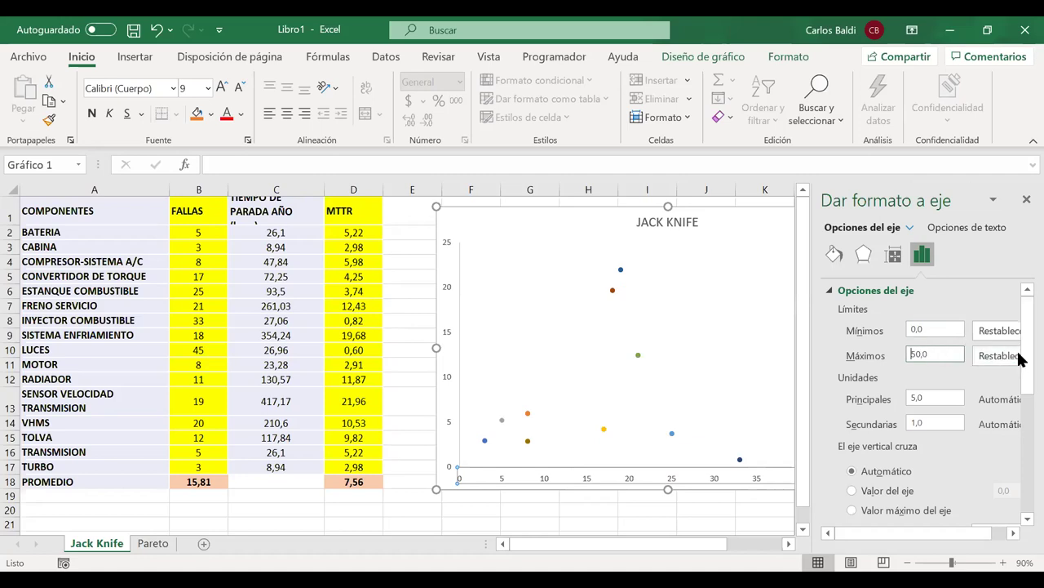
Make the vertical axis cross the horizontal axis at value 15,8 and close the axis formatting options
scroll(1020, 363, "down", 2)
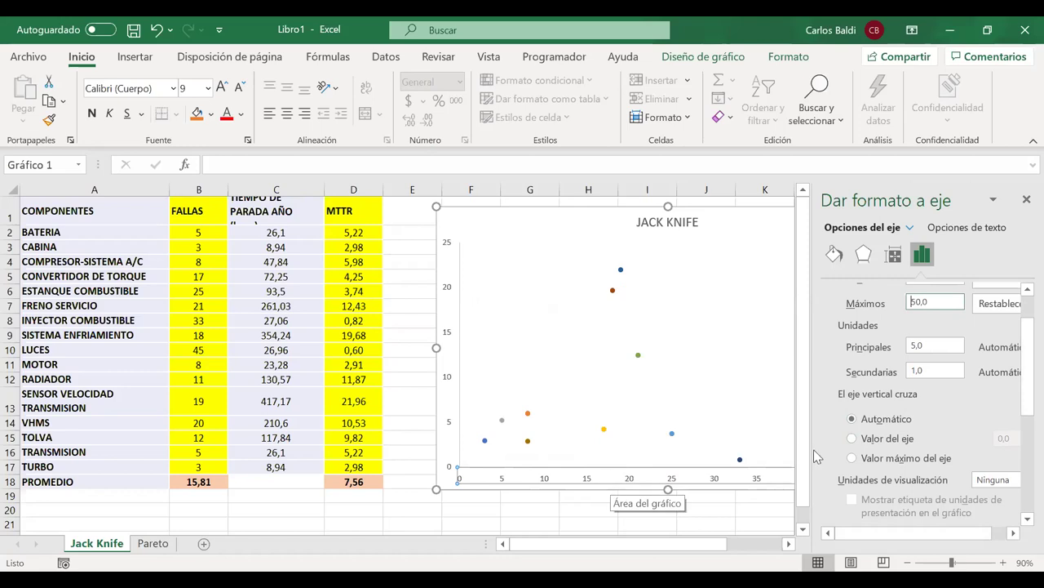
left_click(852, 439)
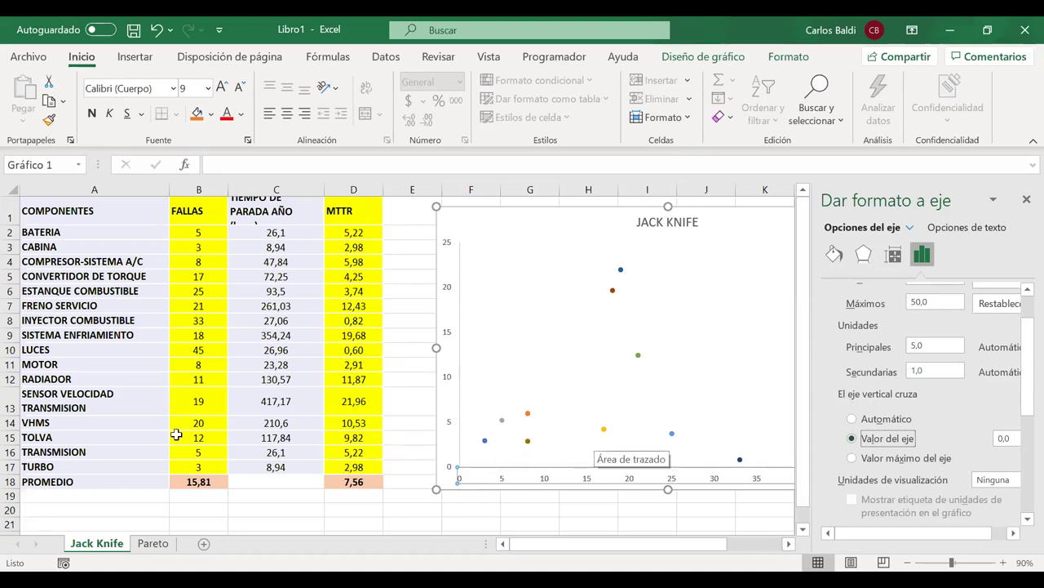
double_click(1012, 438)
type("15,8")
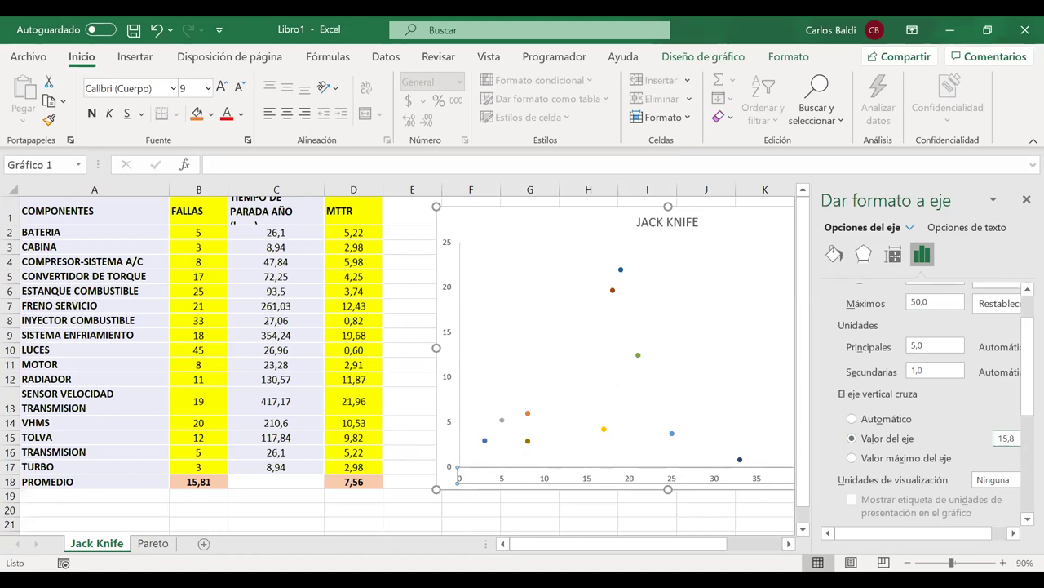
key("Return")
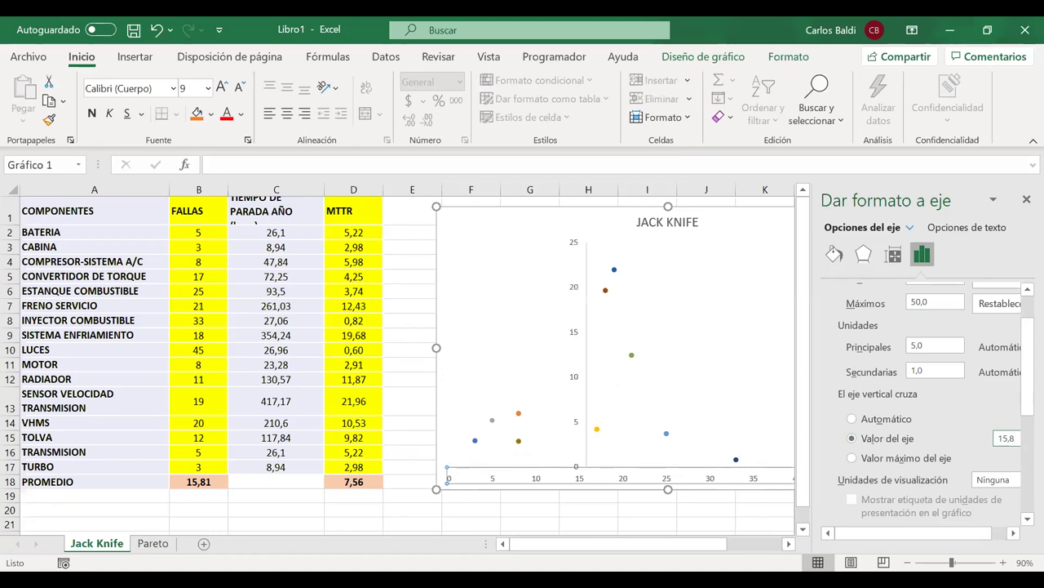
left_click(1025, 200)
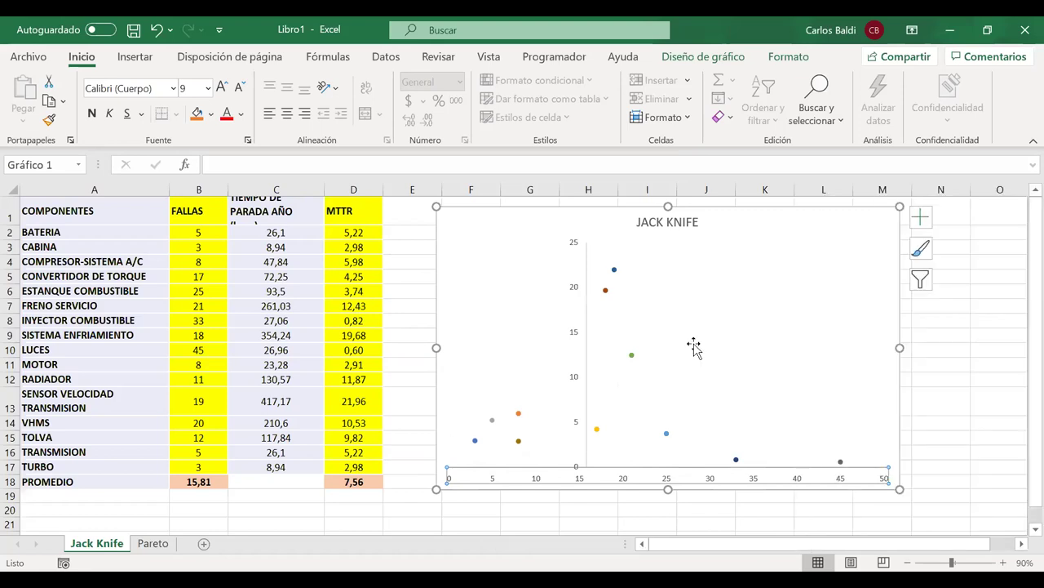
Select the vertical axis of the Jack Knife chart
left_click(575, 385)
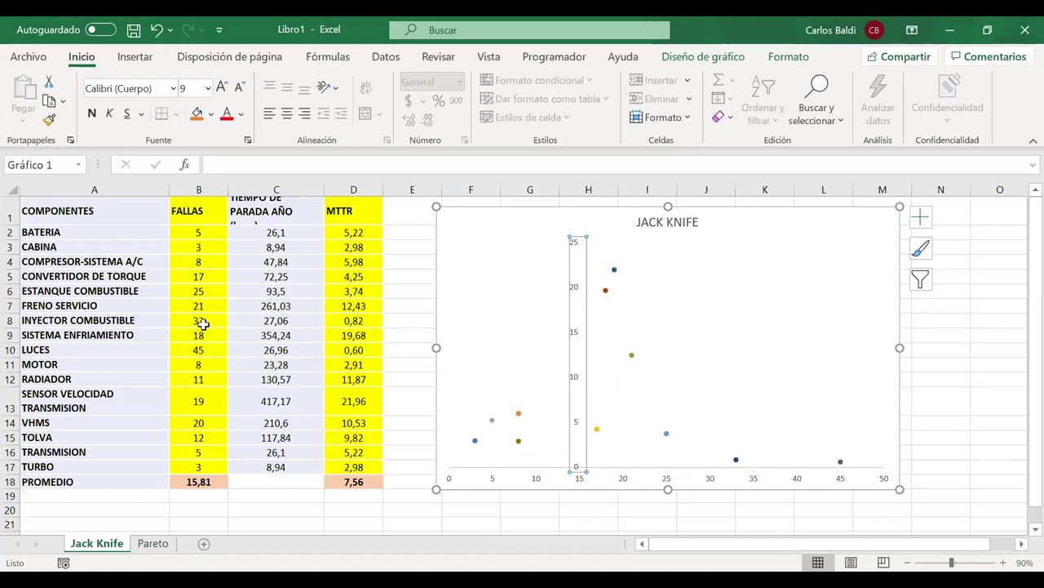
Select the MTTR values of all components in D2:D17 to review their range
right_click(575, 292)
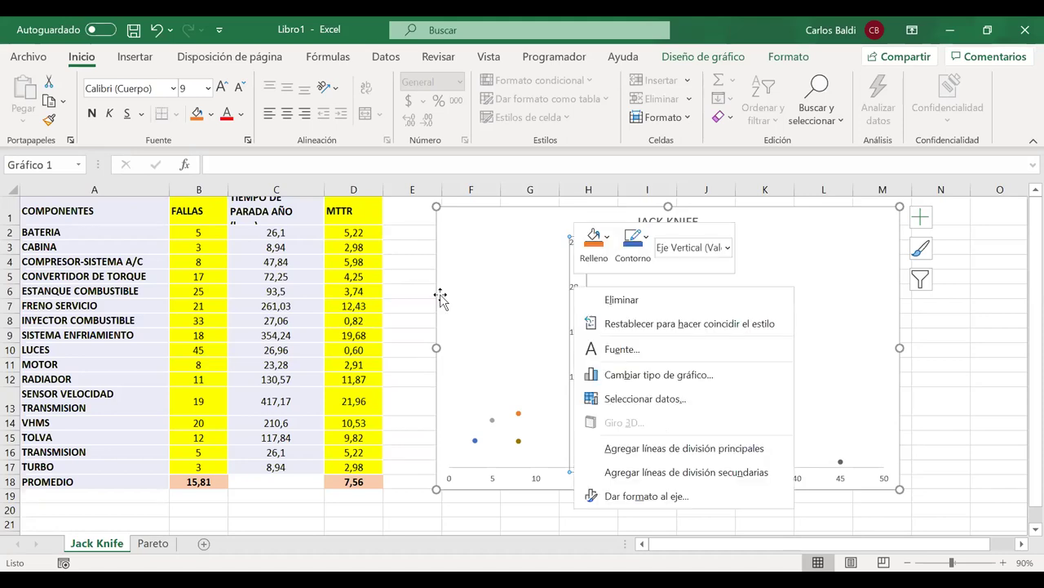
left_click(354, 222)
left_click_drag(350, 230, 342, 468)
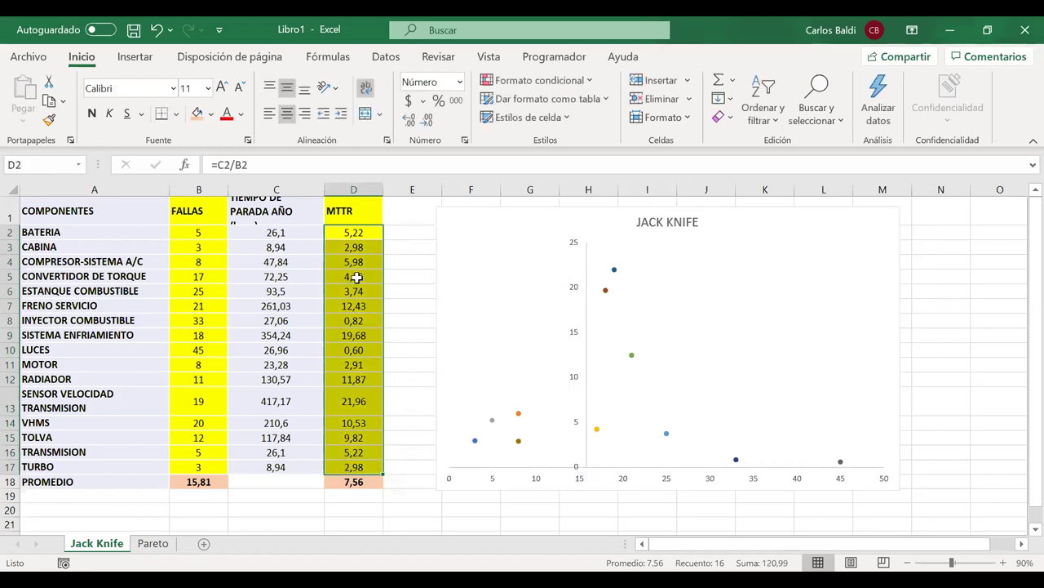
Open the format settings of the chart's vertical axis and set the minimum bound to 0
left_click(576, 248)
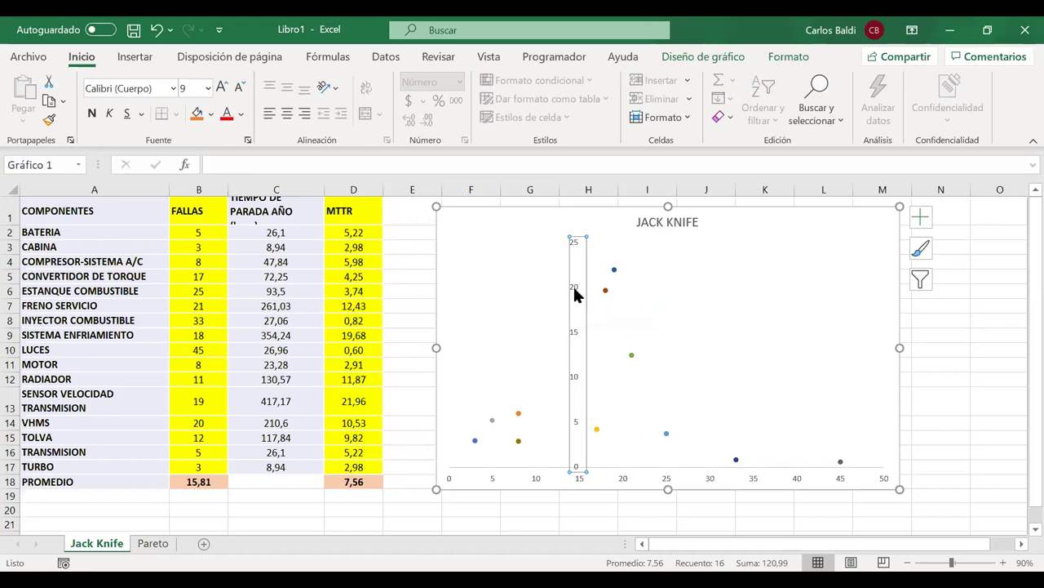
right_click(576, 295)
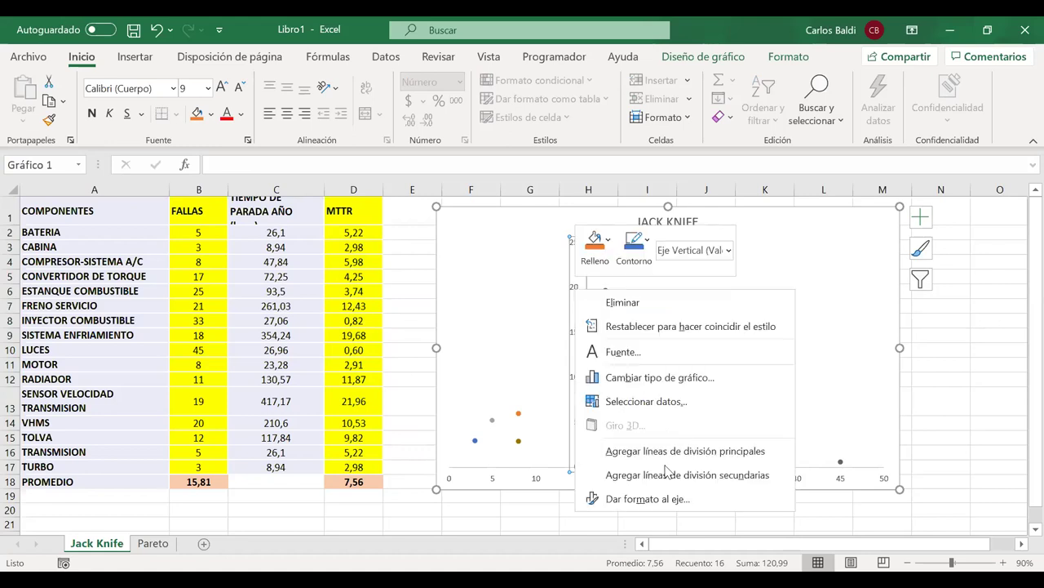
left_click(641, 498)
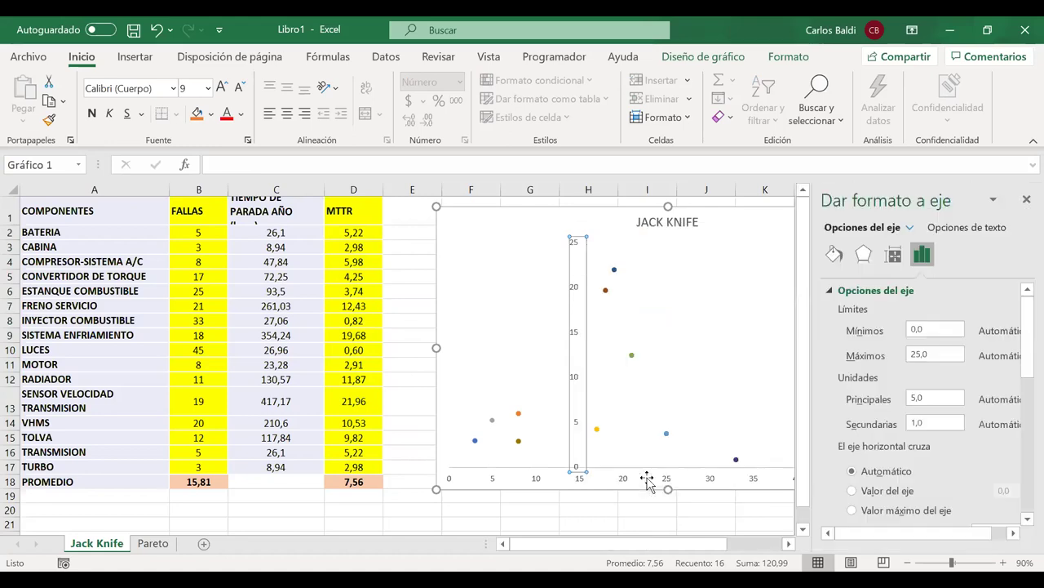
double_click(923, 331)
type("0")
Set the vertical axis maximum bound to 22
double_click(934, 354)
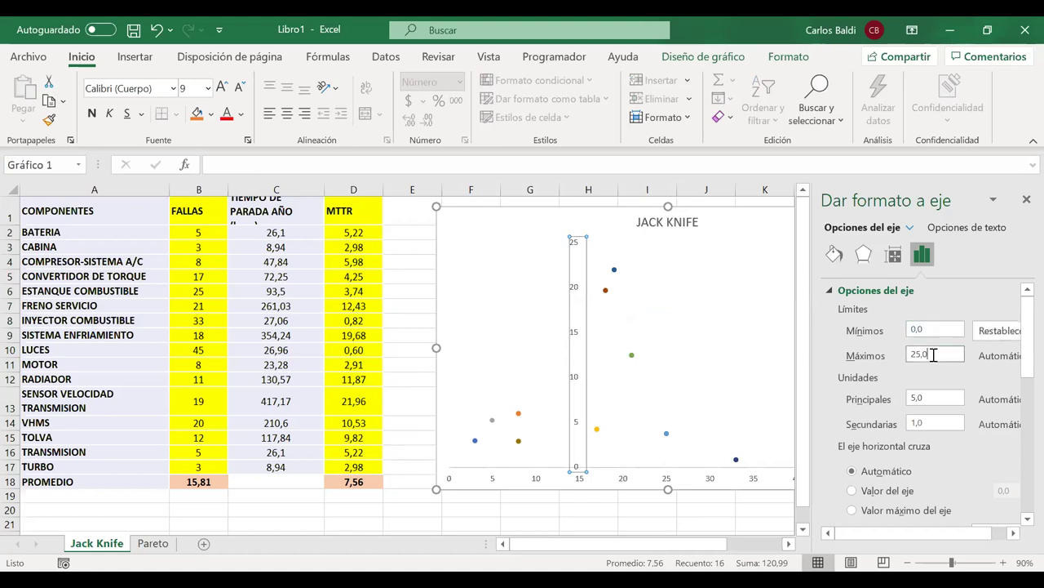
type("25")
key("BackSpace")
type("2")
key("Return")
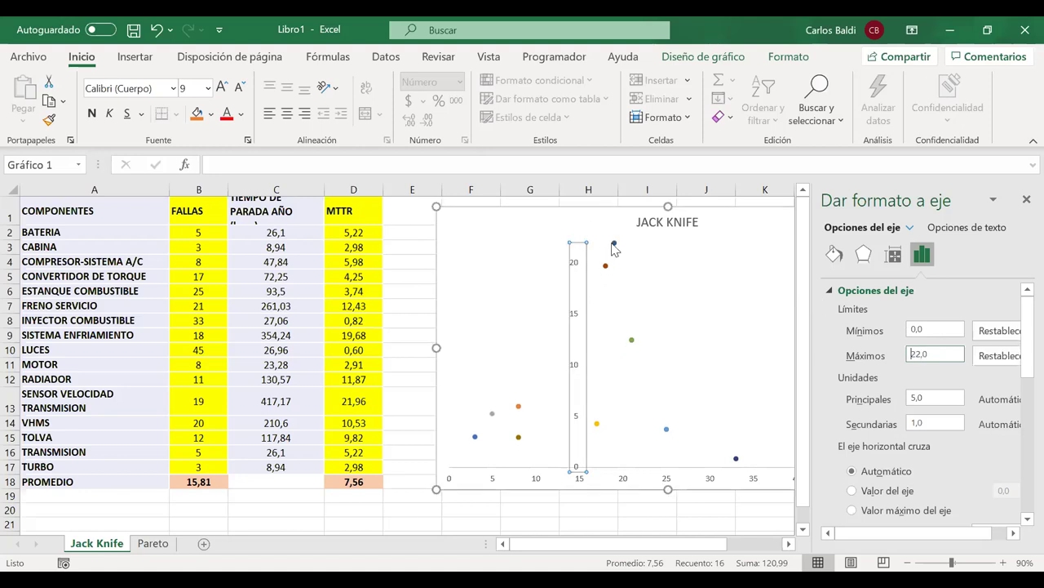
Set the vertical axis maximum bound to 25
left_click_drag(928, 353, 918, 353)
type("5")
key("Return")
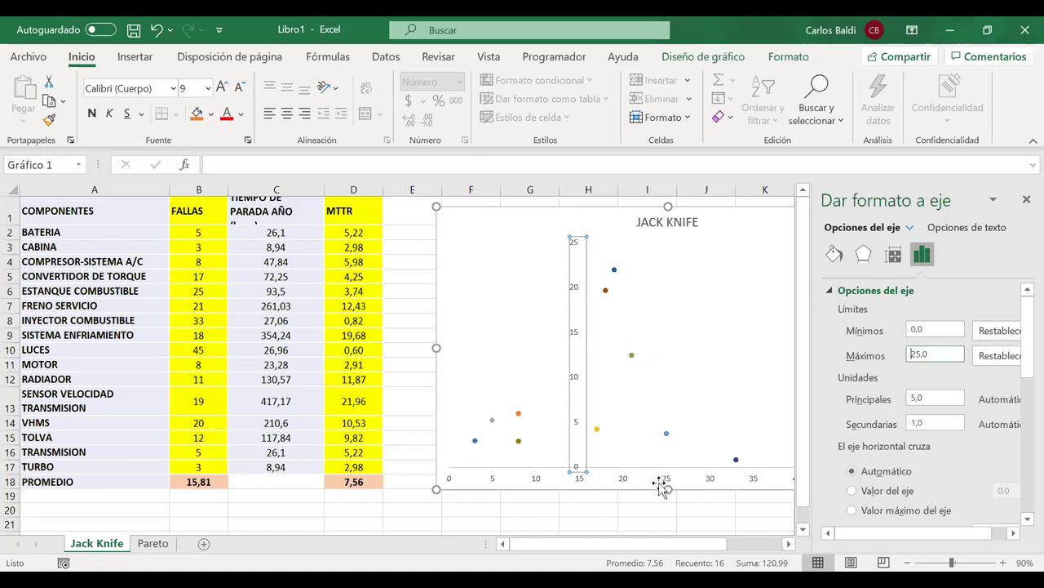
Make the horizontal axis cross the vertical axis at the value 7,56
left_click(853, 491)
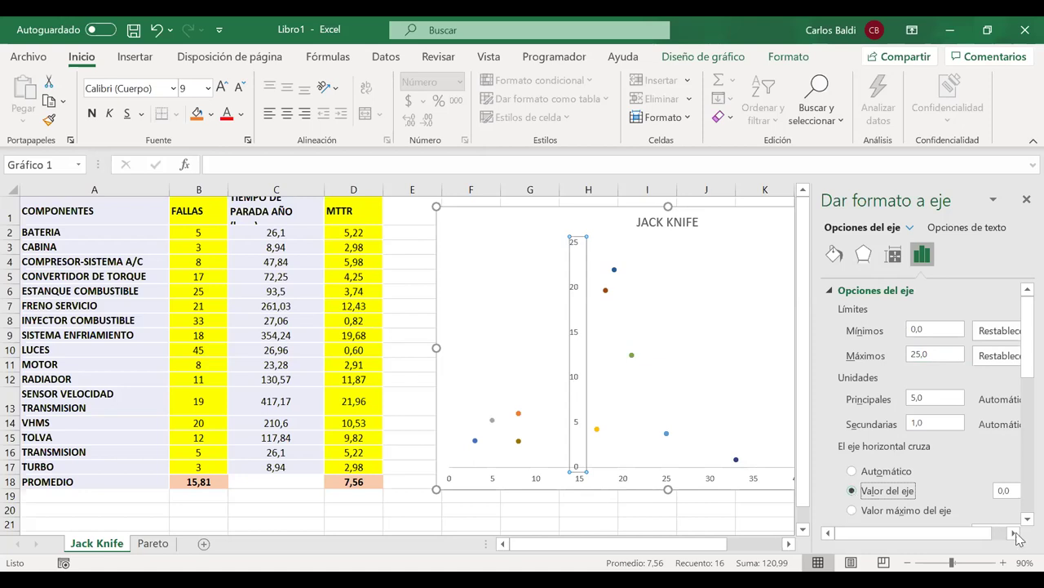
double_click(1015, 491)
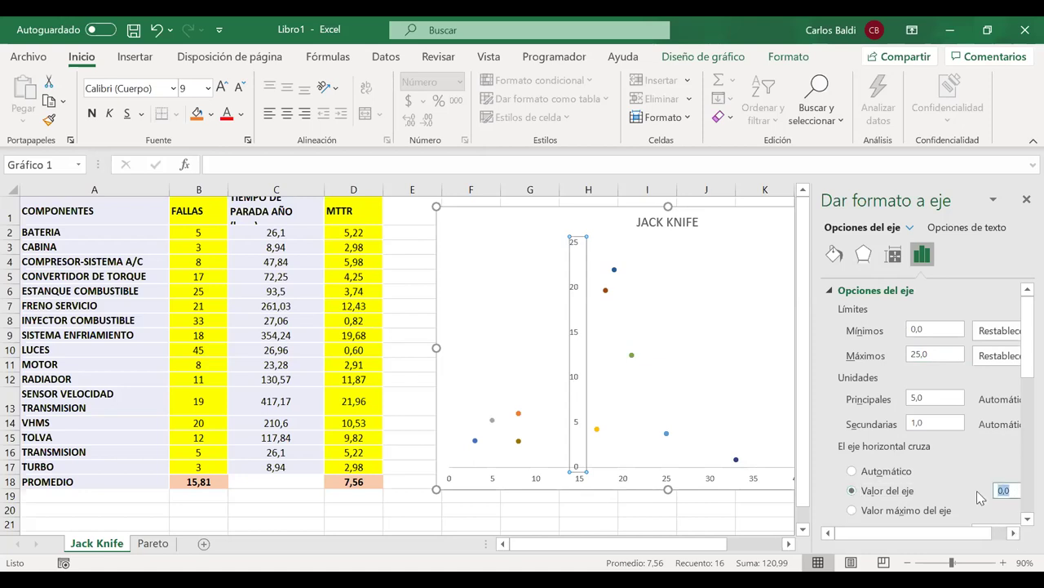
type("7,56")
key("Return")
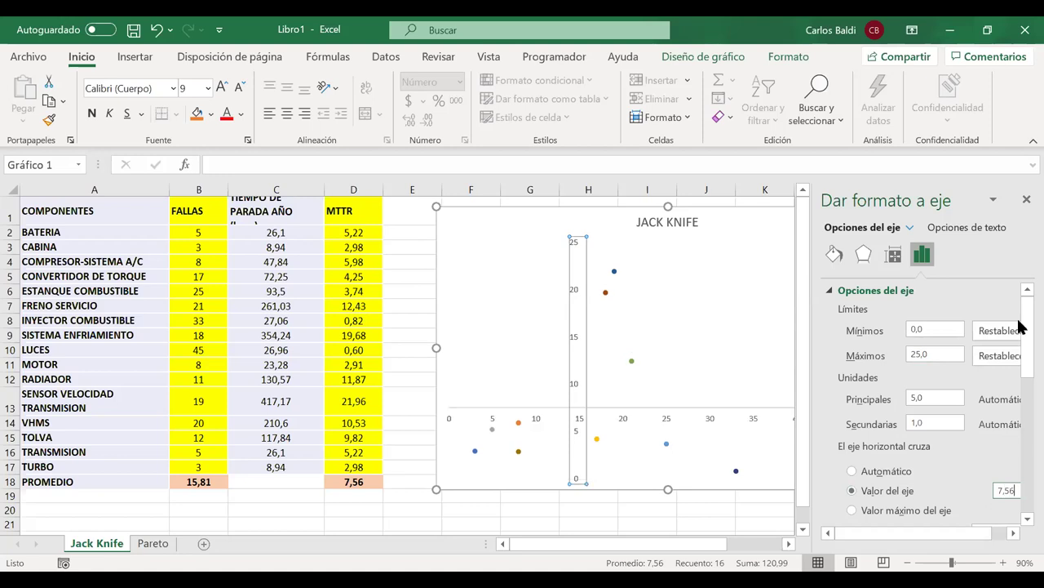
Close the axis format settings and enlarge the JACK KNIFE chart to reach column N and row 21
left_click(920, 360)
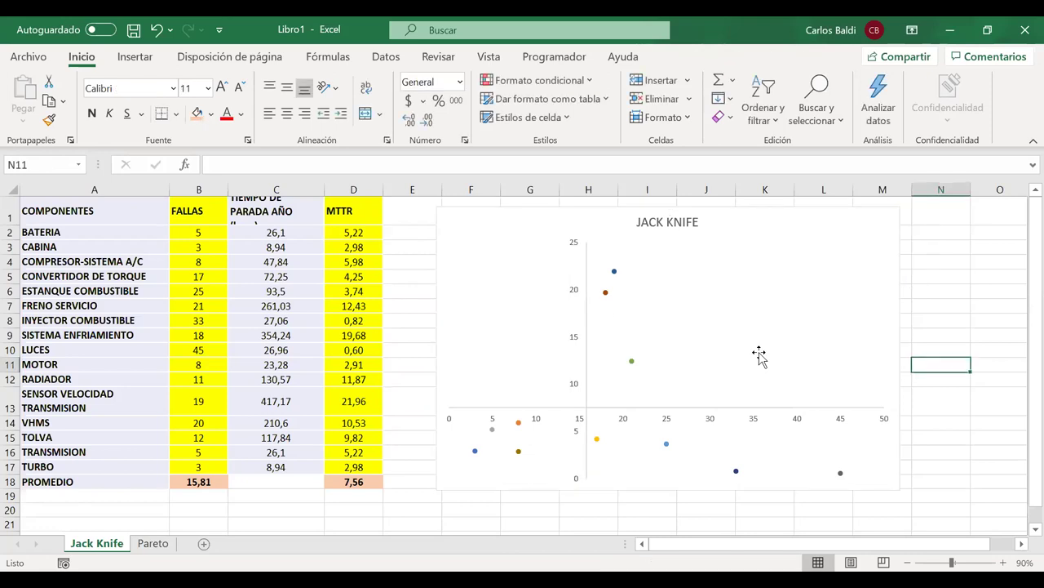
left_click(895, 485)
left_click_drag(898, 487, 993, 395)
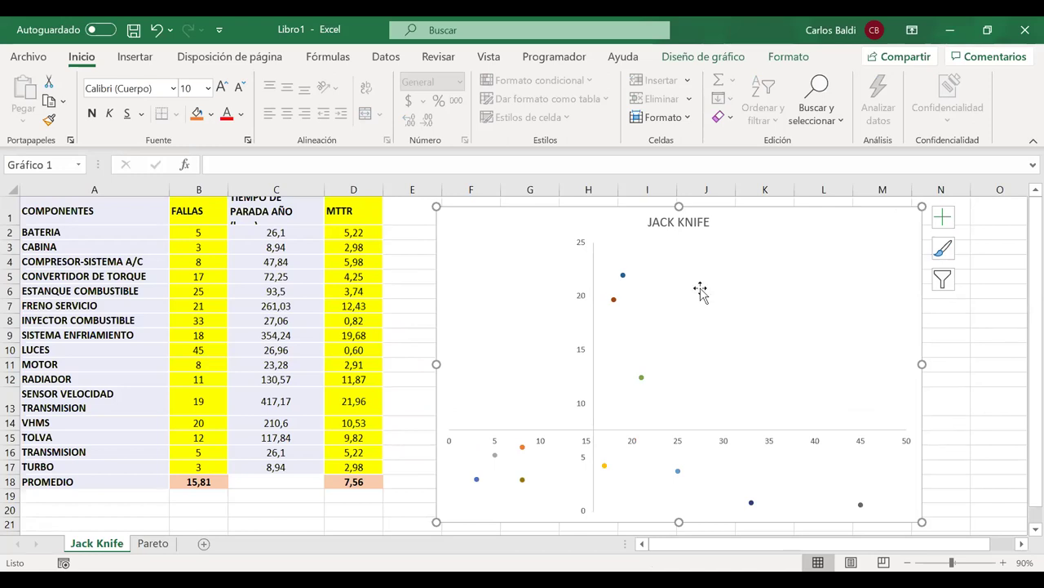
Add data labels to the SENSOR VELOCIDAD TRANSMISION and SISTEMA ENFRIAMIENTO points
mouse_move(624, 277)
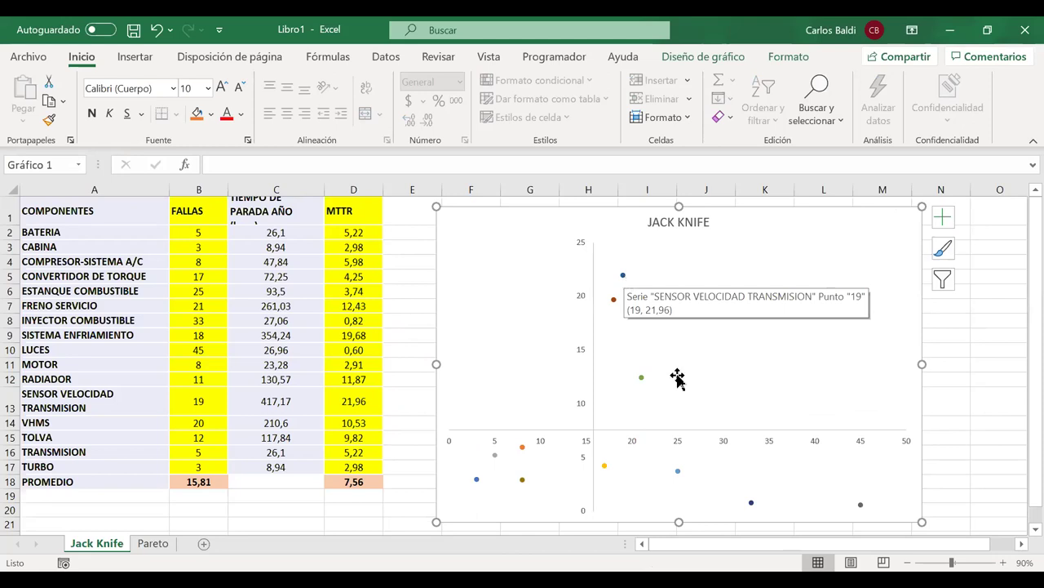
right_click(624, 278)
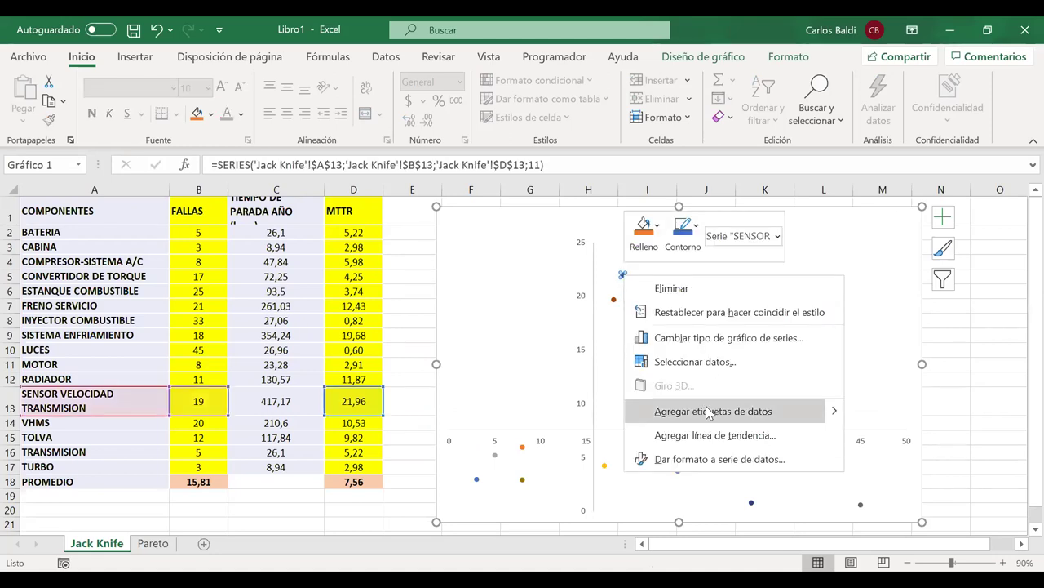
left_click(708, 412)
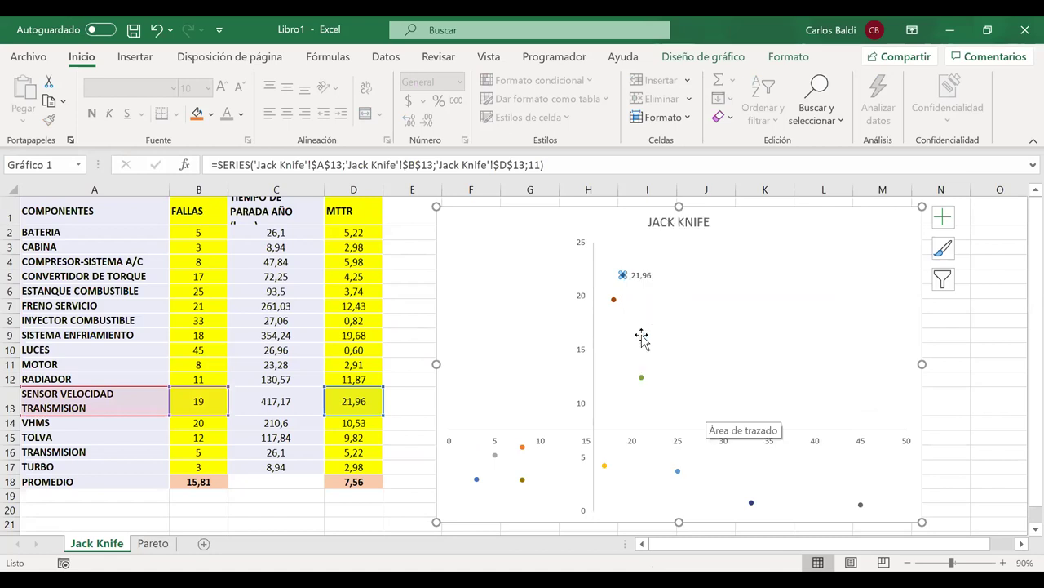
right_click(614, 301)
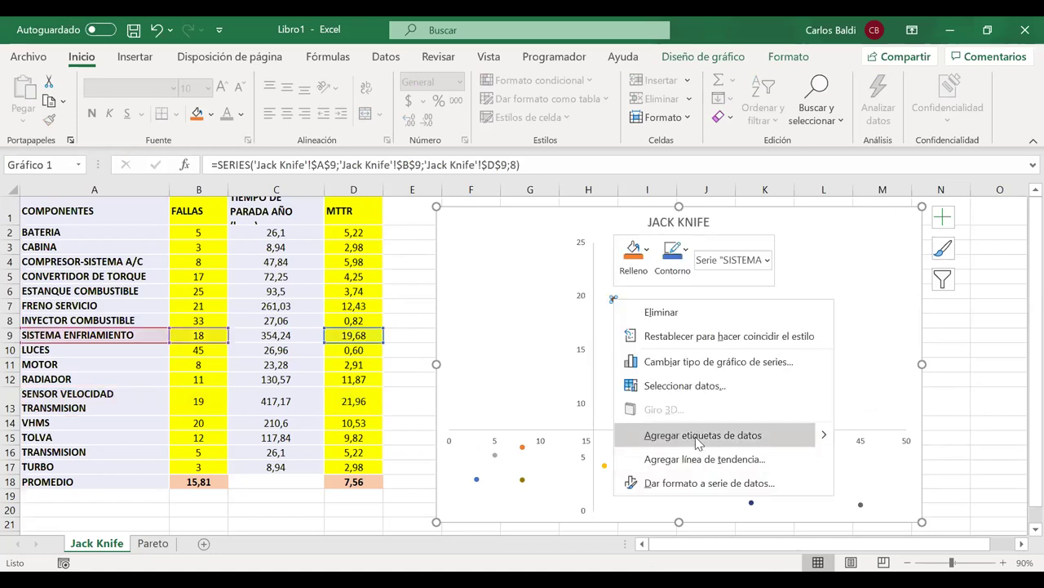
left_click(698, 435)
Add data labels to the FRENO SERVICIO and CONVERTIDOR DE TORQUE points
left_click(641, 377)
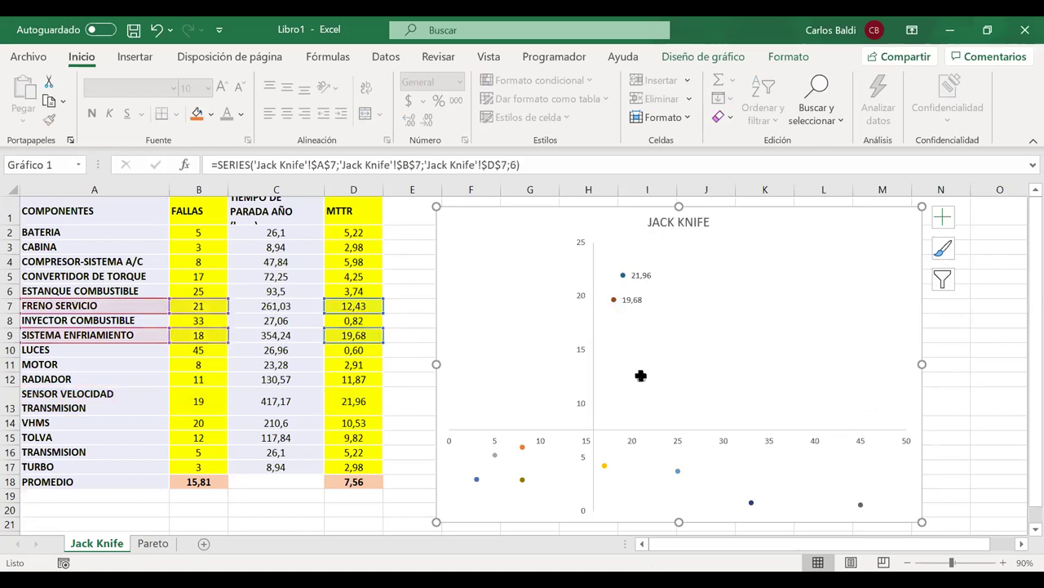
key("shift+F10")
left_click(712, 319)
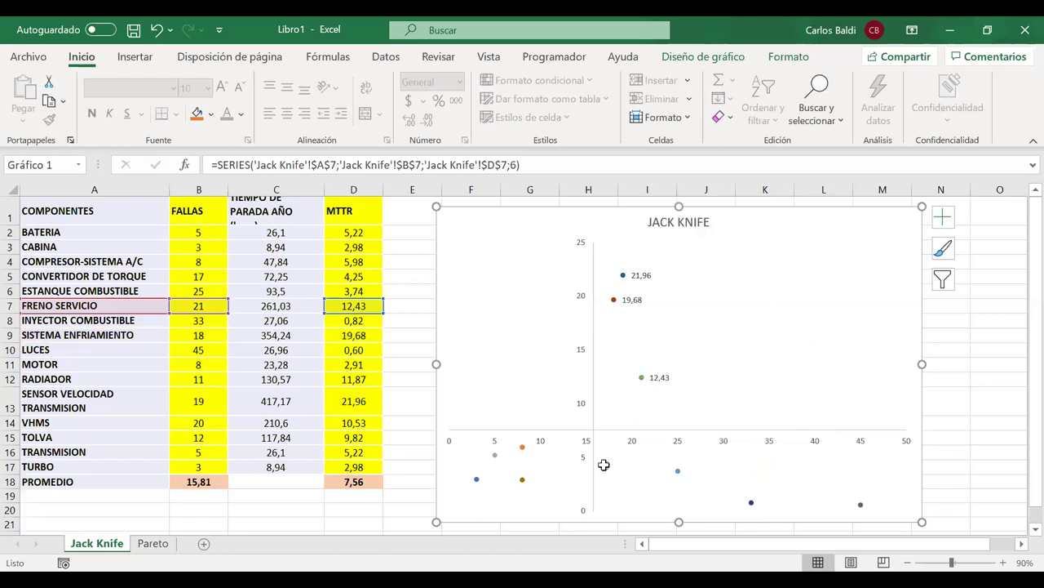
key("Left")
key("Left")
key("shift+F10")
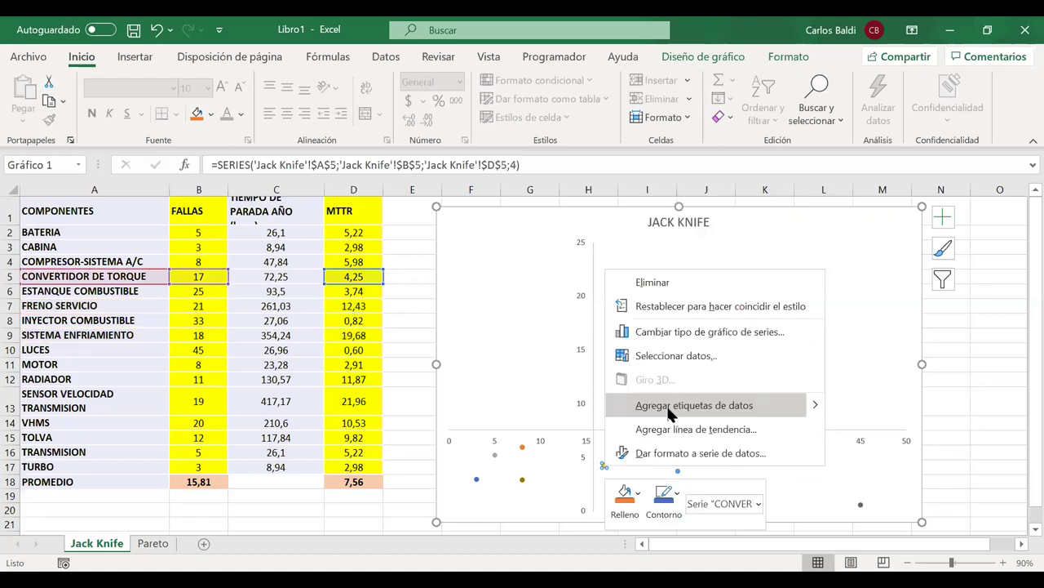
left_click(669, 413)
Add data labels to the ESTANQUE COMBUSTIBLE and INYECTOR COMBUSTIBLE points
left_click(677, 470)
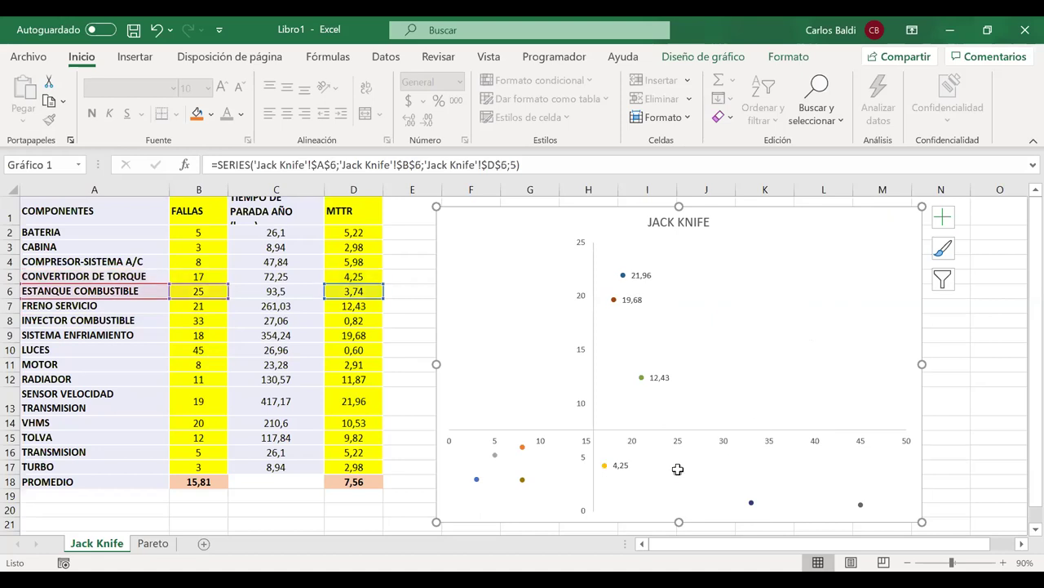
right_click(677, 470)
left_click(758, 410)
left_click(751, 500)
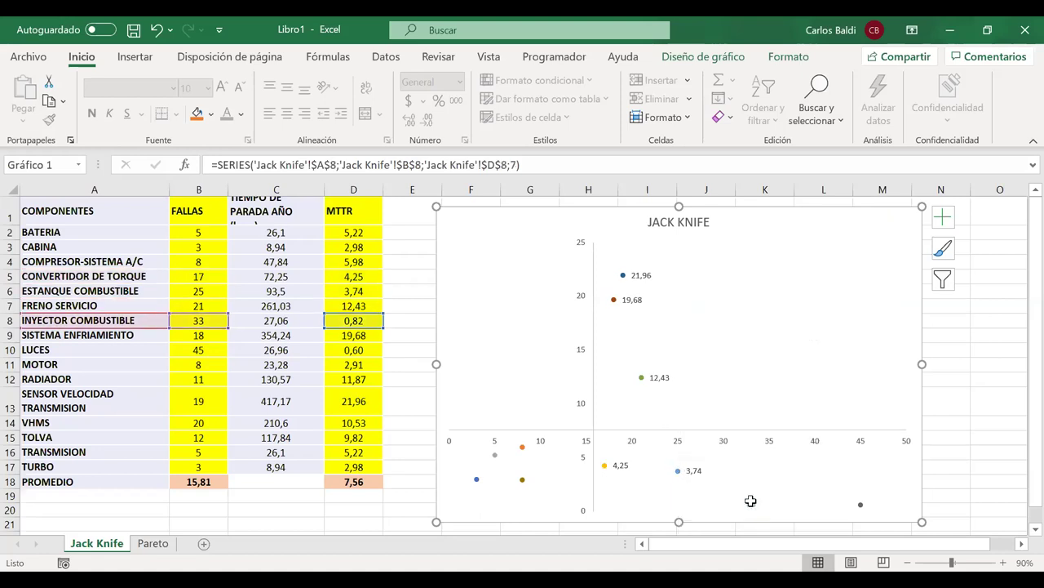
right_click(750, 500)
left_click(819, 441)
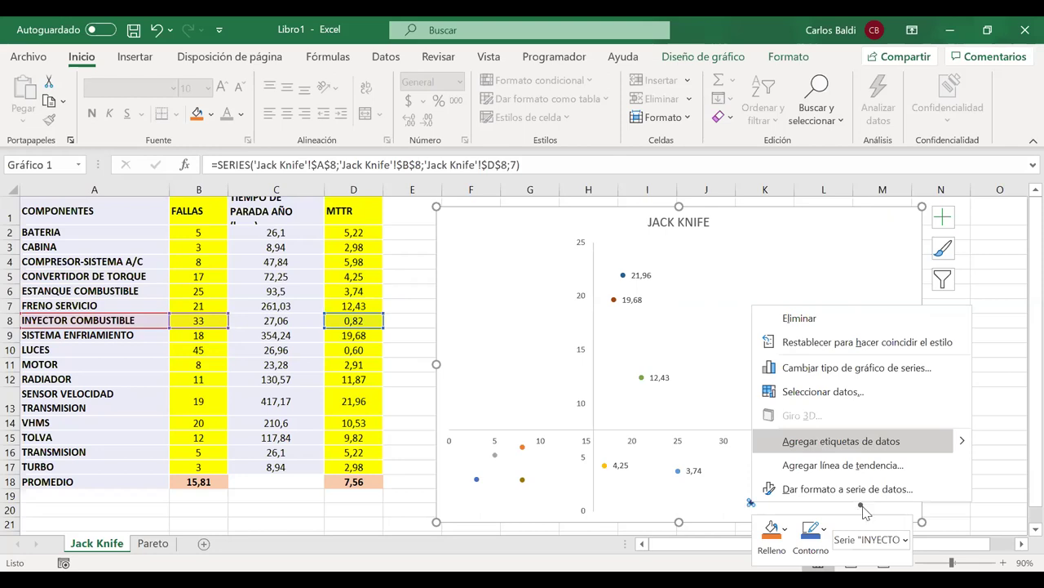
Add data labels to the LUCES and COMPRESOR-SISTEMA A/C points
left_click(860, 504)
right_click(862, 506)
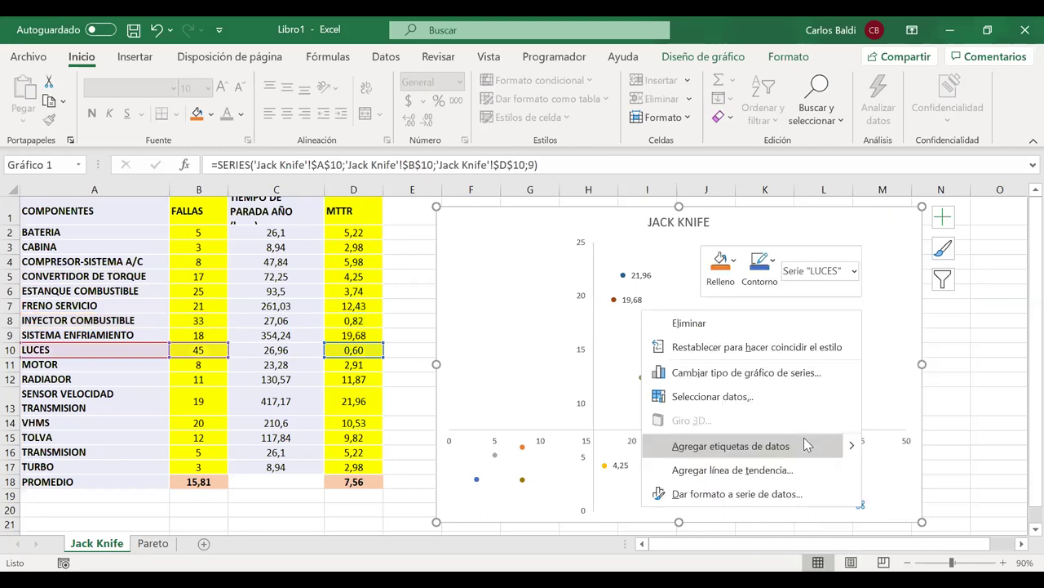
left_click(806, 444)
left_click(520, 446)
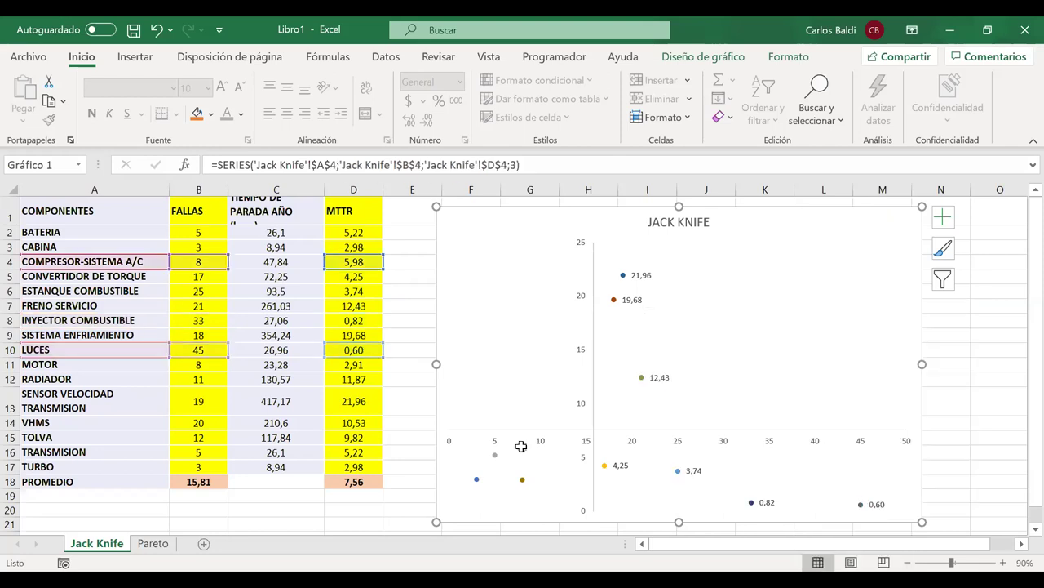
right_click(520, 446)
left_click(581, 388)
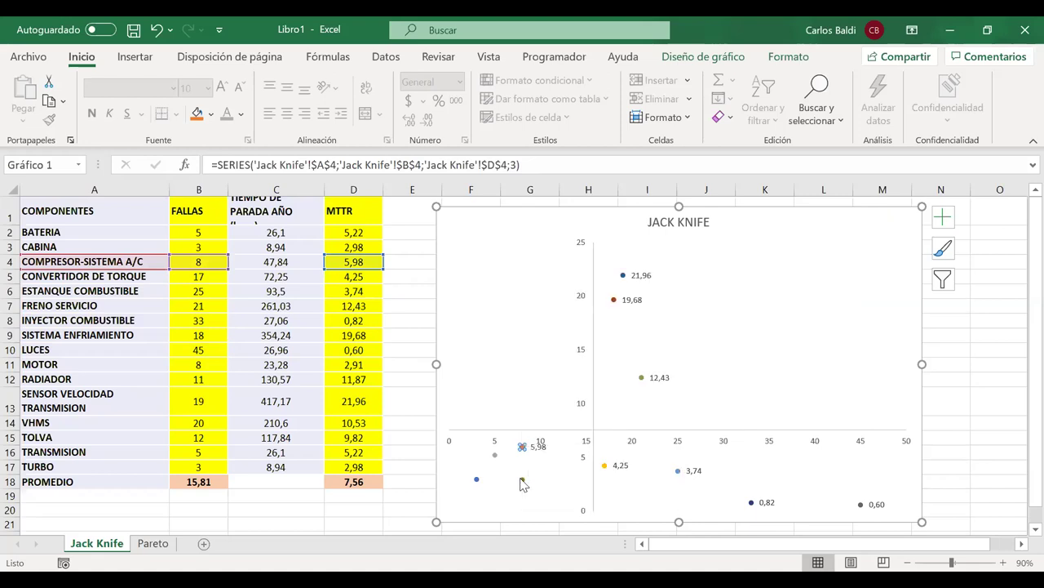
Add data labels to the MOTOR and CABINA points and the point at 5 failures, then deselect the chart
left_click(521, 479)
key("shift+F10")
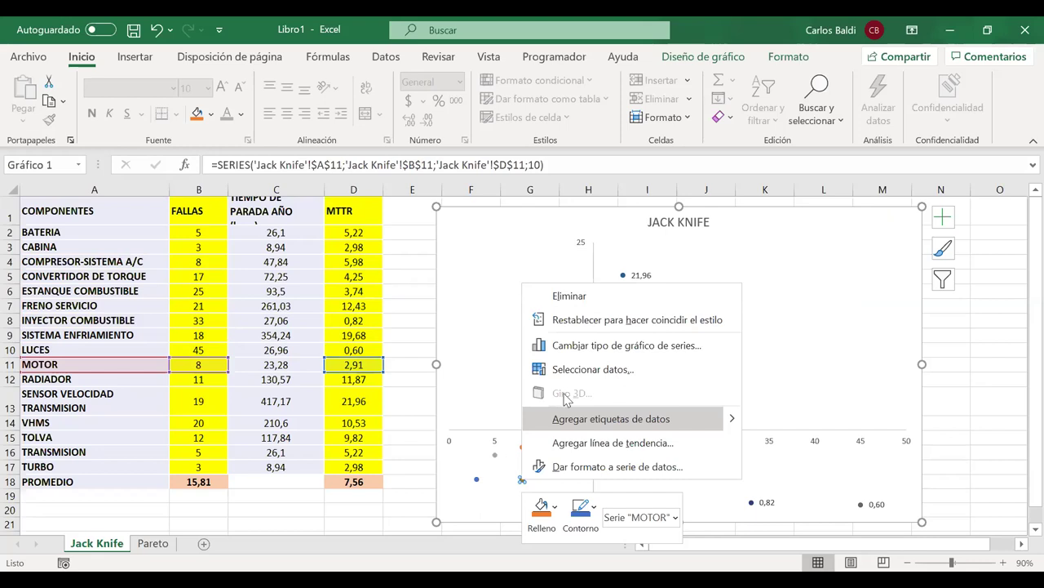
left_click(477, 479)
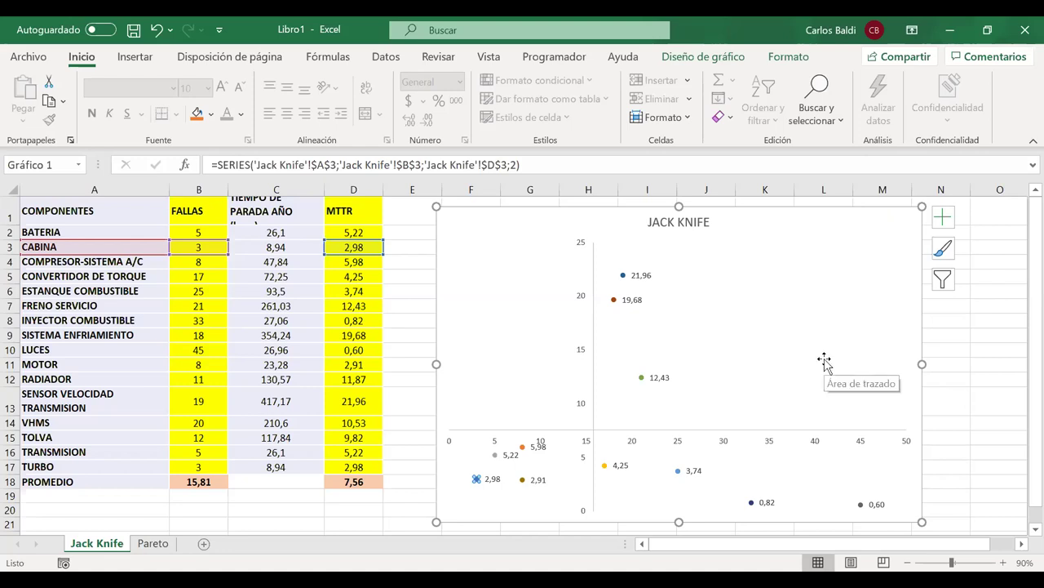
left_click(734, 353)
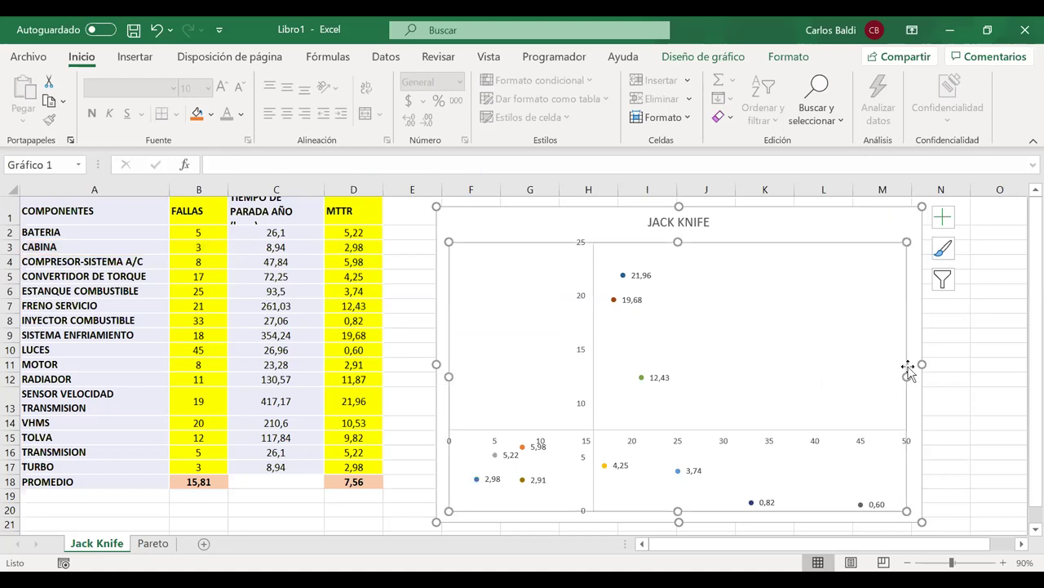
left_click(981, 368)
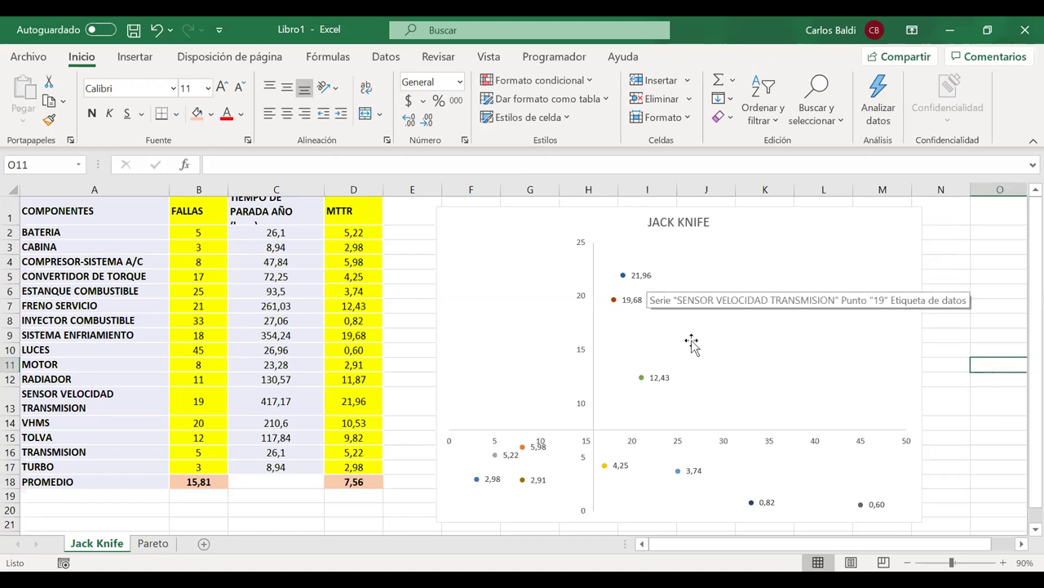
Move the JACK KNIFE chart across the sheet so that it covers columns B to I
left_click(643, 275)
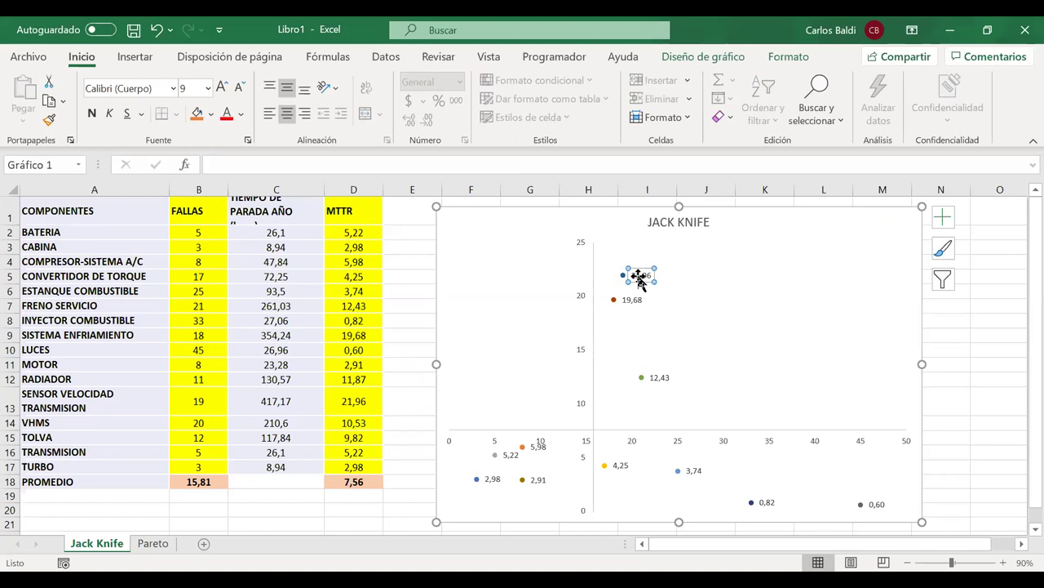
right_click(640, 279)
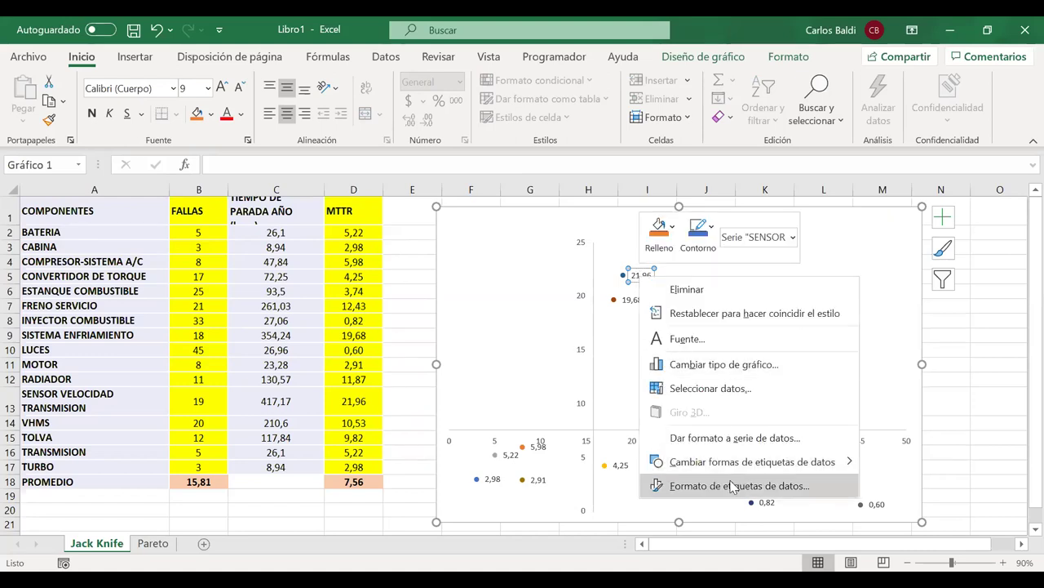
left_click_drag(492, 231, 221, 223)
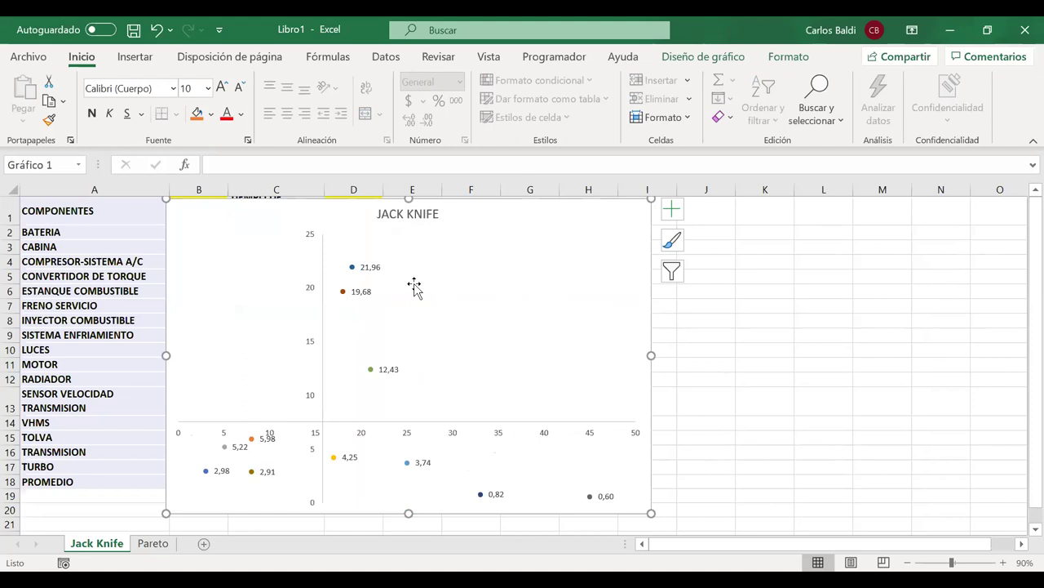
Make the SENSOR VELOCIDAD TRANSMISION data label show the series name instead of the Y value
left_click(371, 267)
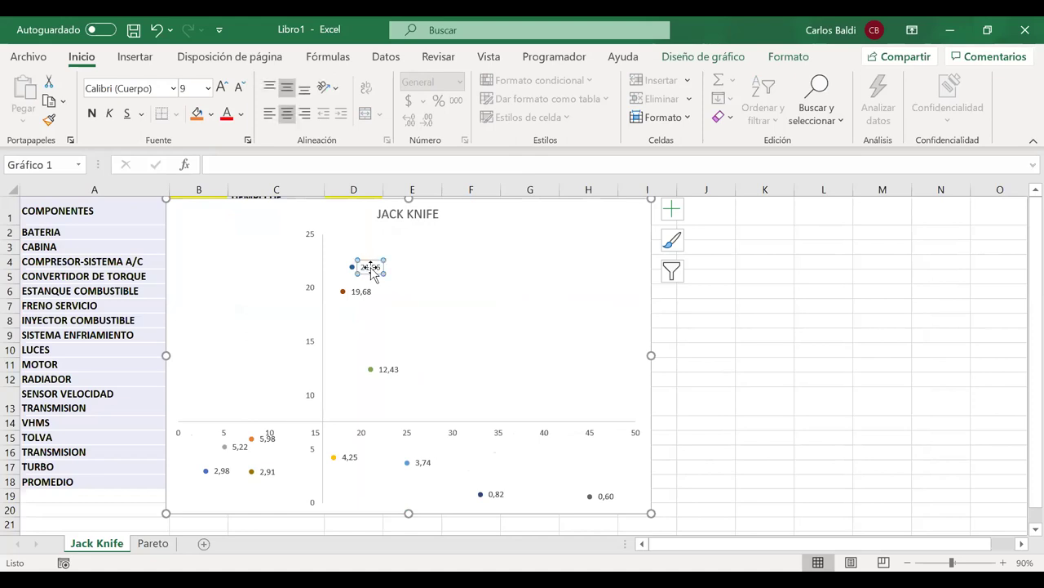
right_click(371, 270)
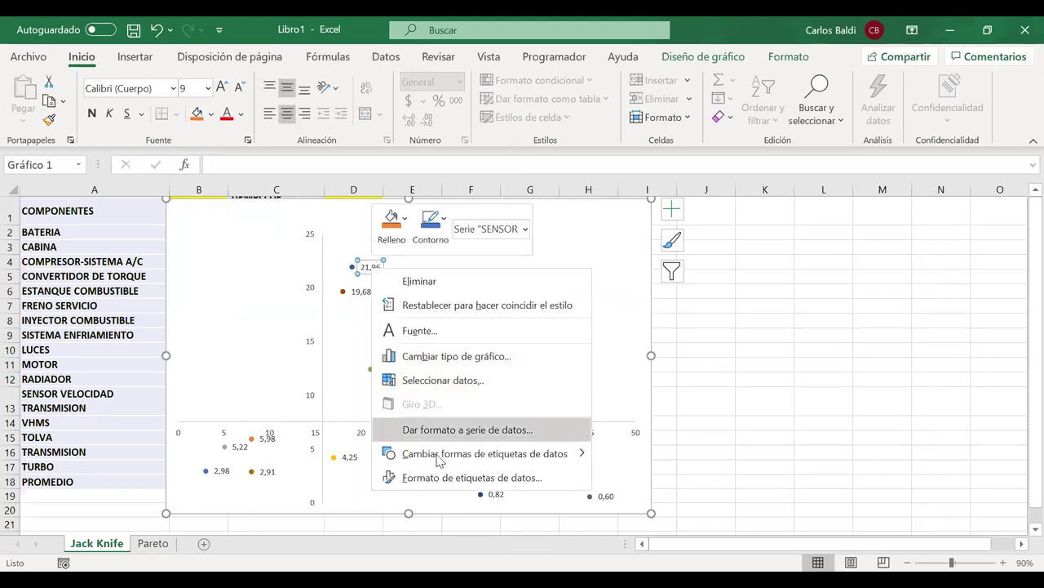
left_click(498, 480)
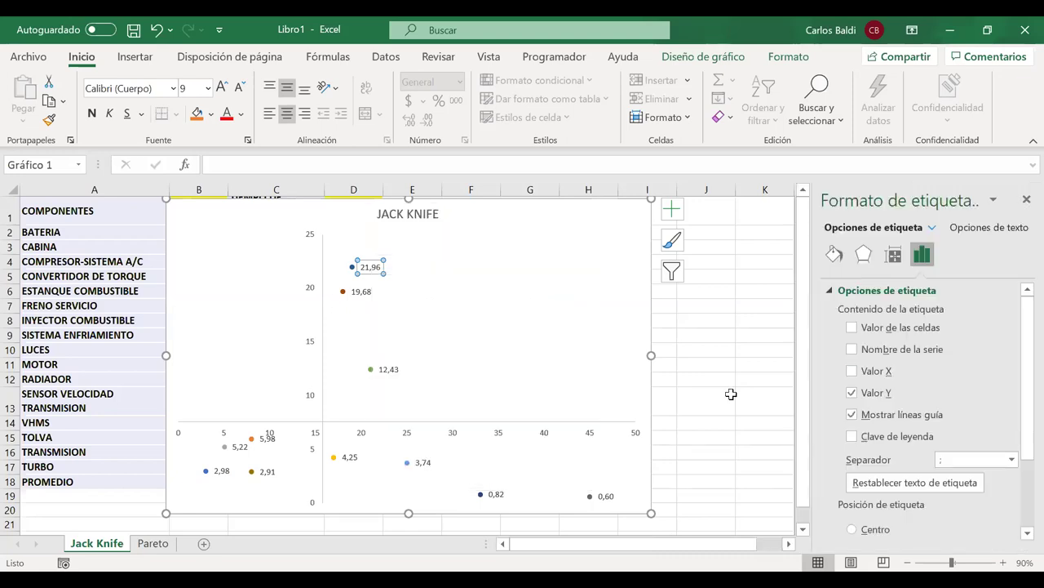
left_click(852, 350)
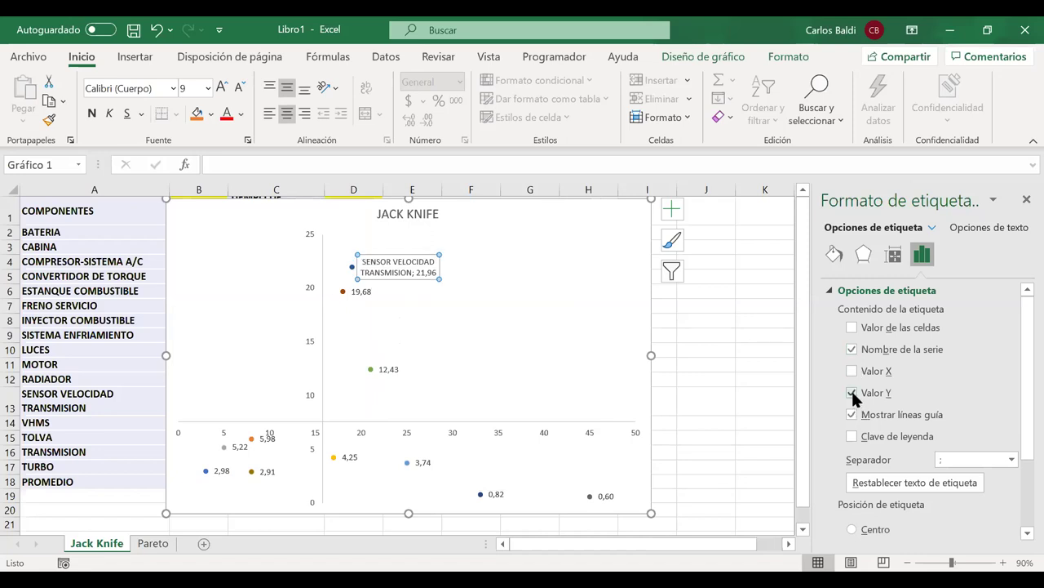
left_click(851, 393)
Show the series name instead of the Y value on the SISTEMA ENFRIAMIENTO and FRENO SERVICIO data labels
left_click(366, 295)
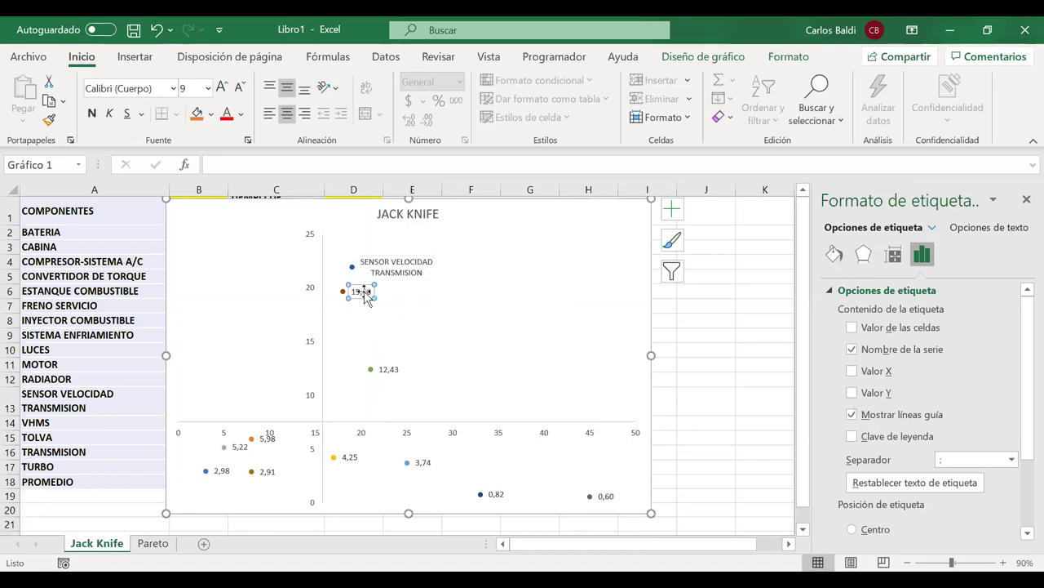
left_click(853, 349)
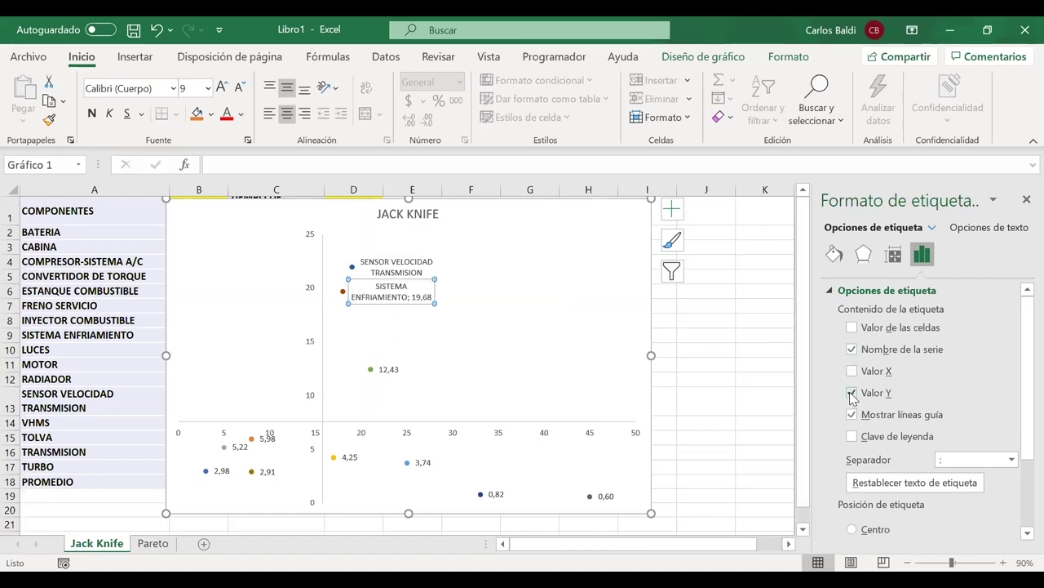
left_click(852, 393)
left_click(389, 368)
left_click(852, 349)
left_click(852, 393)
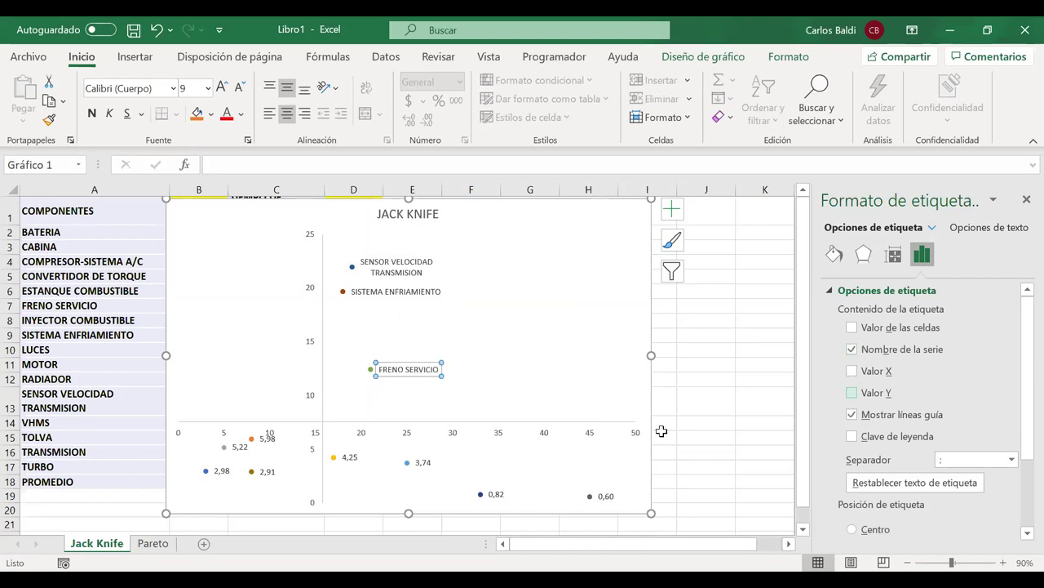
Switch the LUCES and INYECTOR COMBUSTIBLE data labels from the Y value to the series name
left_click(605, 497)
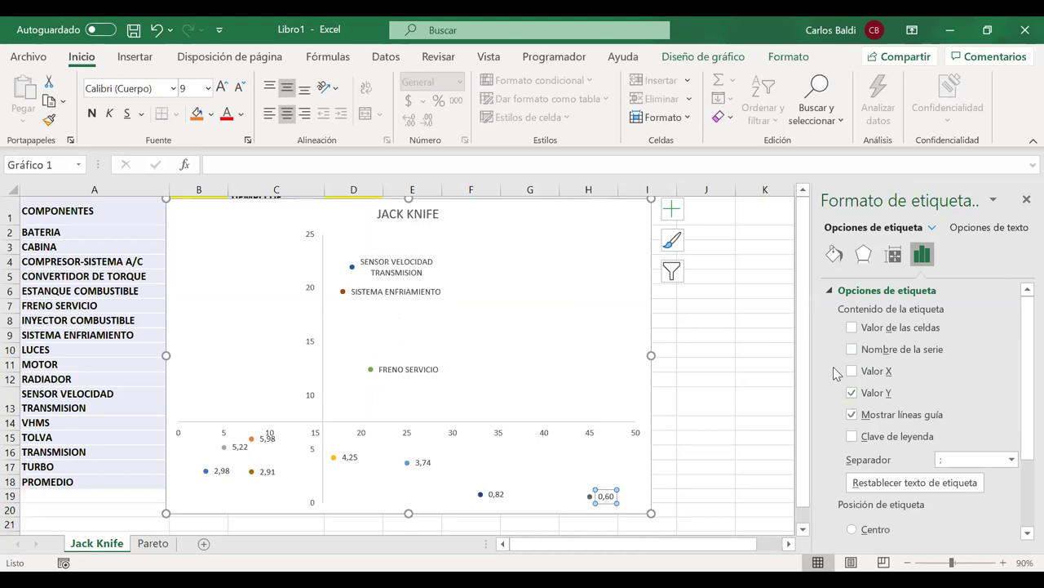
left_click(852, 350)
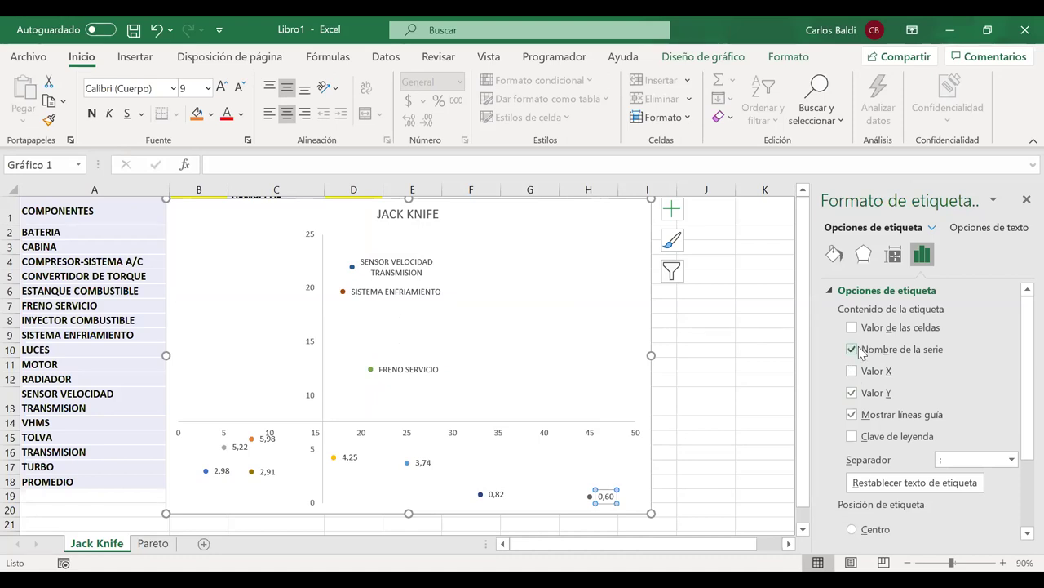
left_click(852, 394)
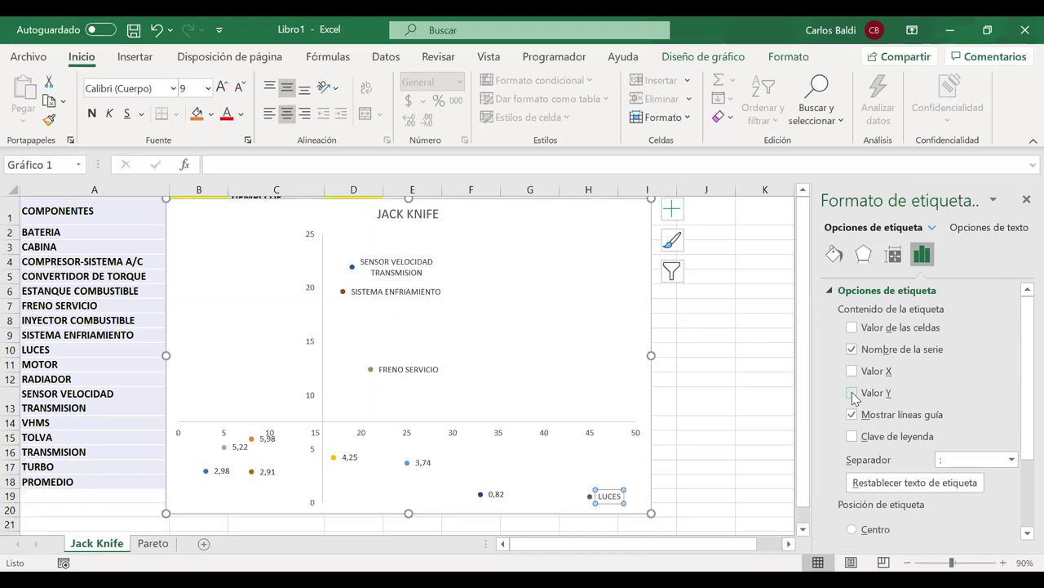
left_click(496, 494)
left_click(852, 349)
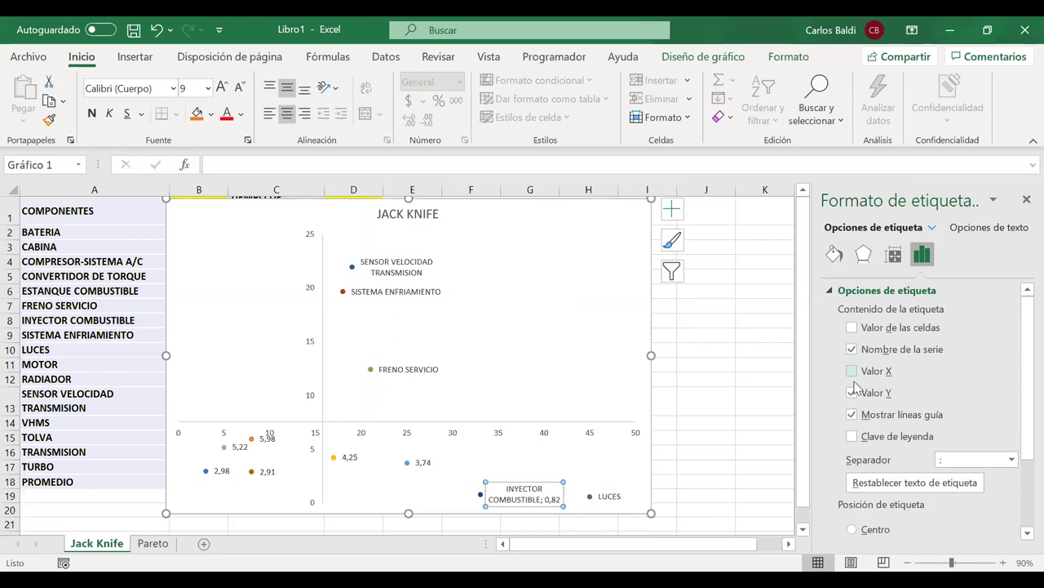
Label the ESTANQUE COMBUSTIBLE and CONVERTIDOR DE TORQUE points with their series names instead of the Y values
left_click(421, 462)
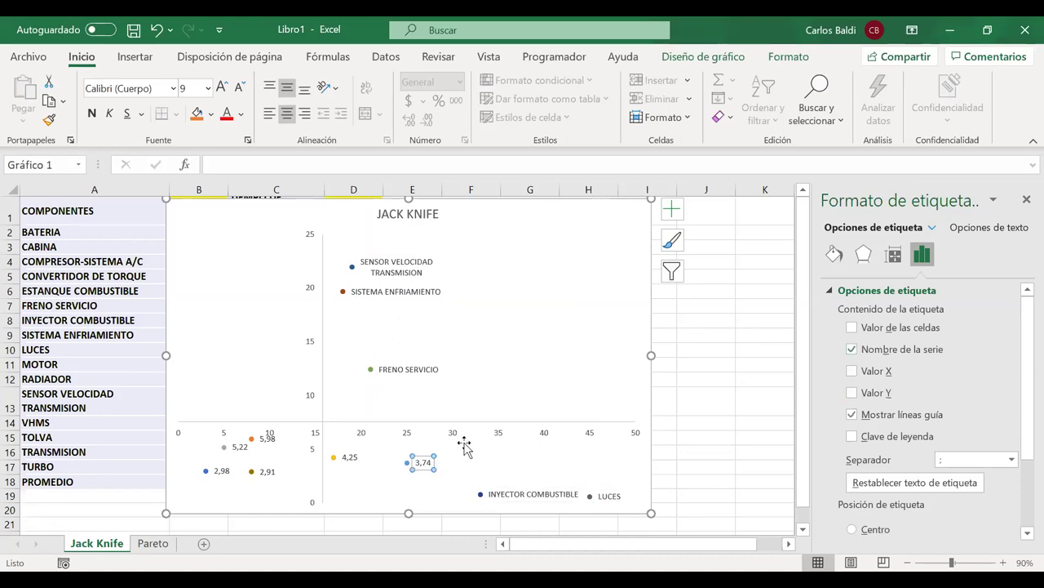
left_click(852, 349)
left_click(853, 393)
left_click(349, 459)
left_click(853, 349)
left_click(852, 392)
left_click(852, 392)
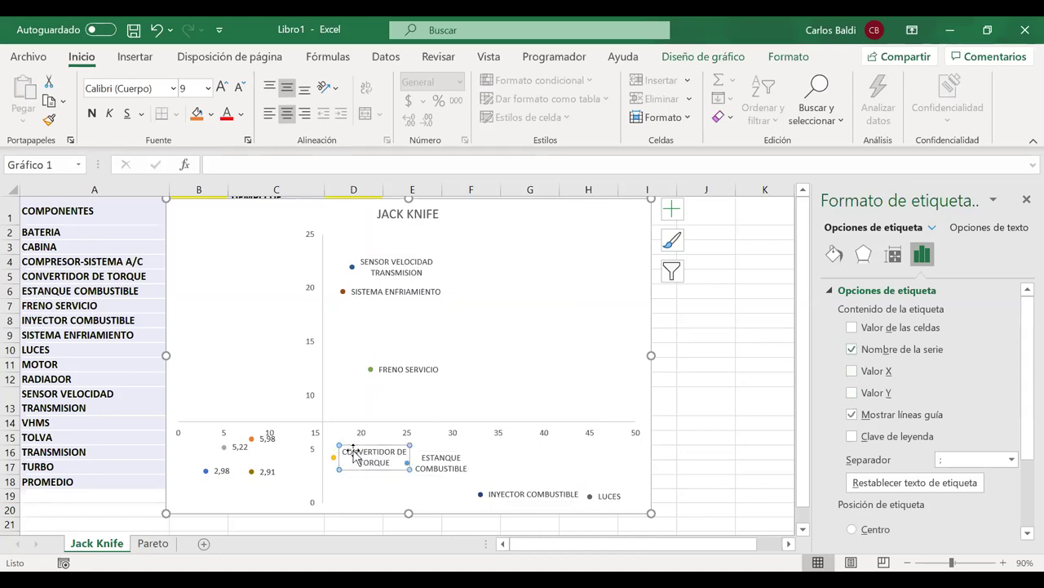
Replace the Y value with the series name on the COMPRESOR-SISTEMA A/C and MOTOR data labels
left_click(267, 439)
left_click(852, 350)
left_click(853, 392)
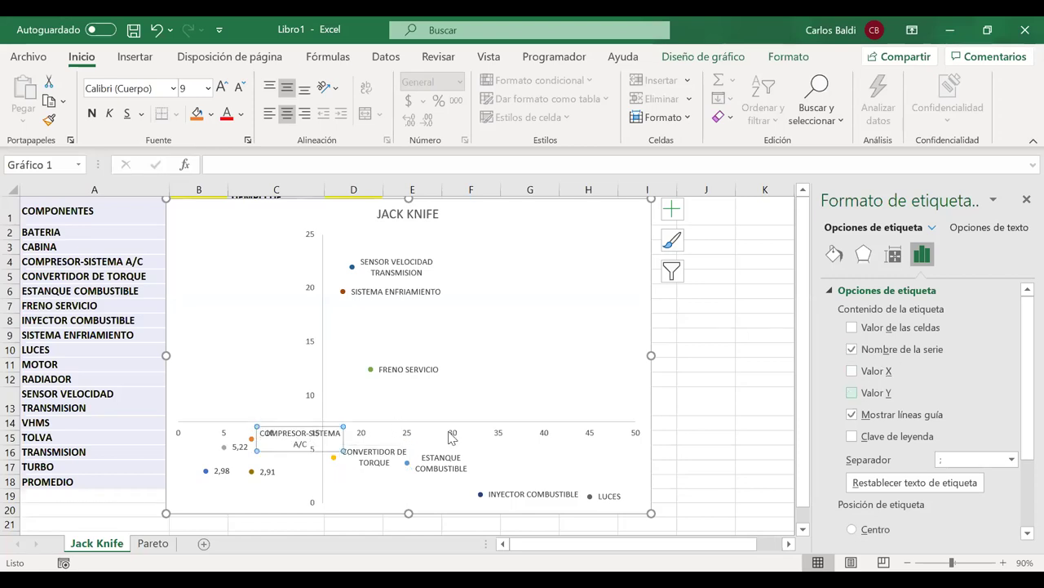
left_click(268, 472)
left_click(853, 350)
left_click(852, 394)
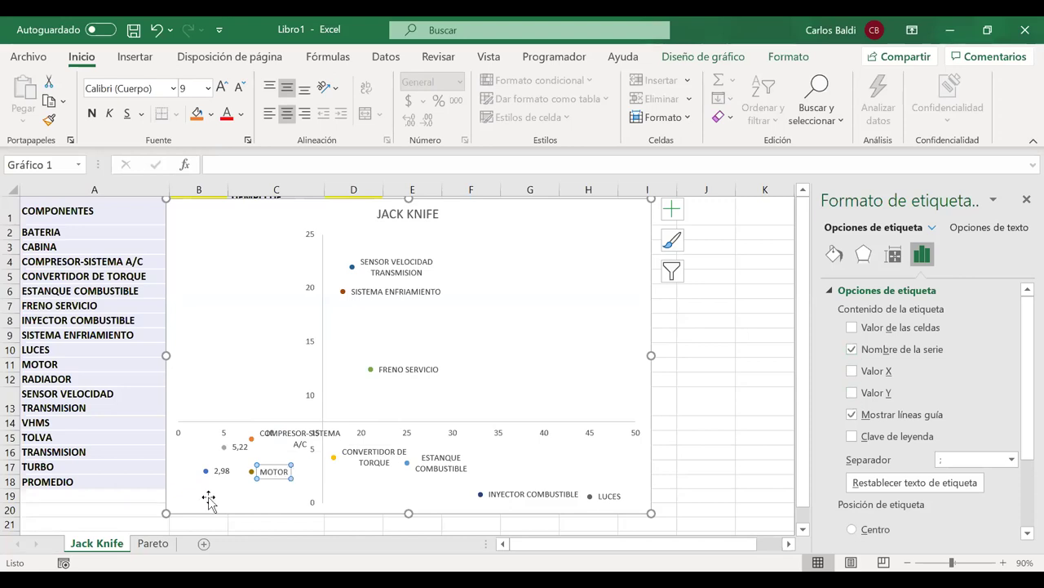
Show the series name instead of the Y value on the BATERIA and CABINA labels, then close the label formatting options
left_click(239, 447)
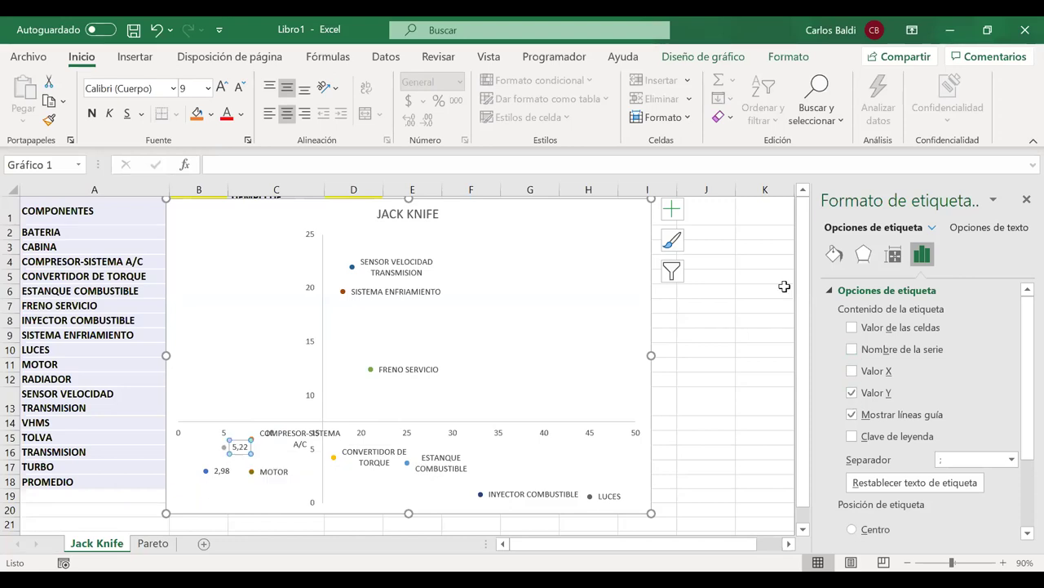
left_click(868, 350)
left_click(861, 392)
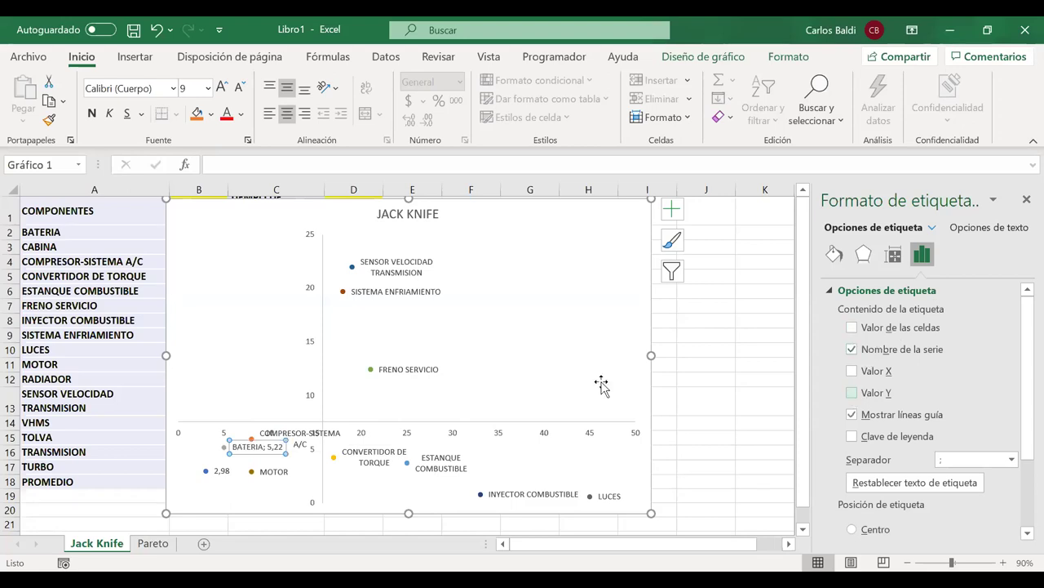
left_click(220, 472)
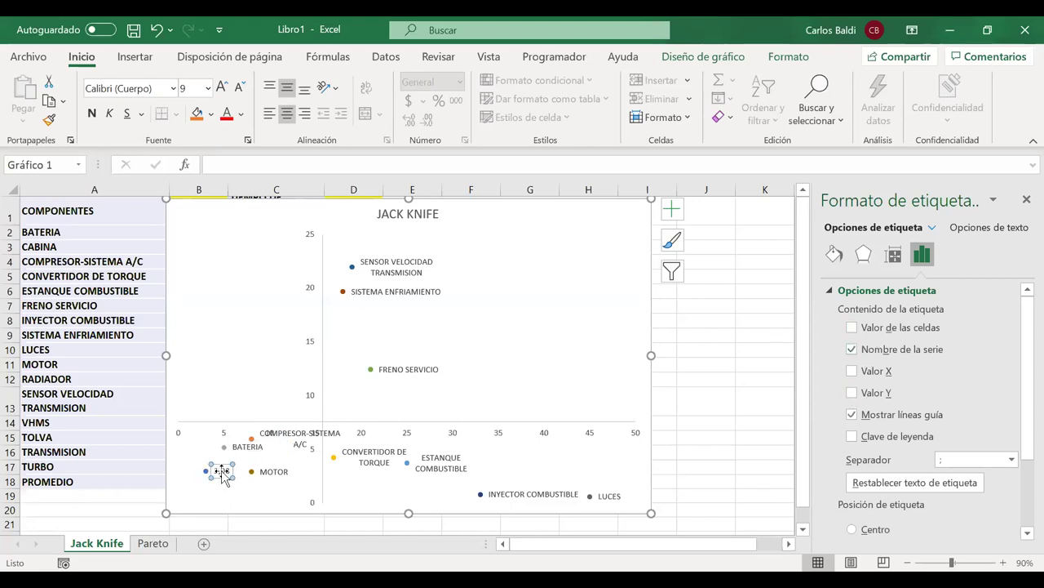
left_click(887, 357)
left_click(871, 394)
left_click(1024, 200)
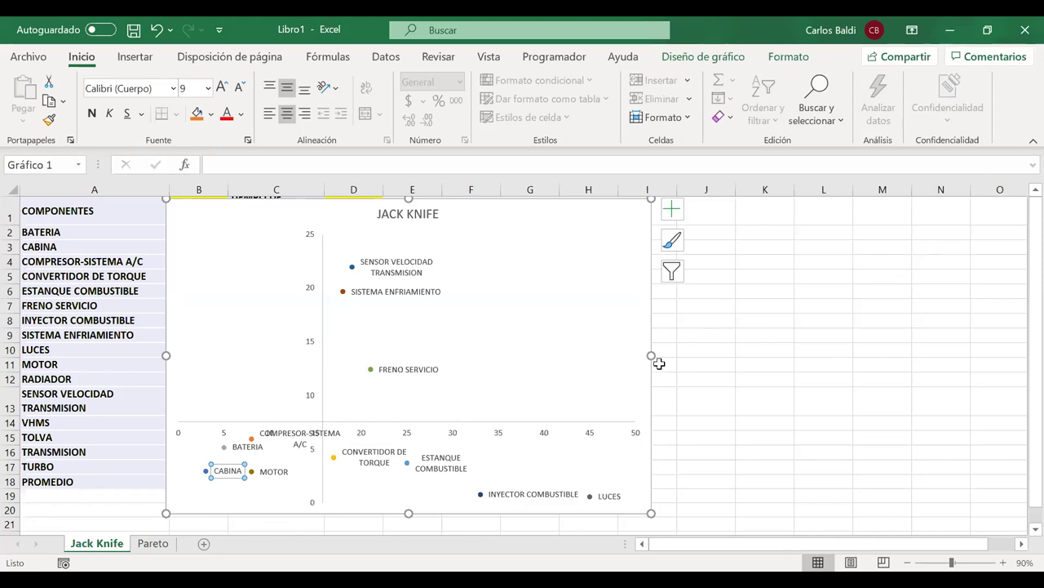
Move the JACK KNIFE chart beside the data table so that it covers columns F to M, and deselect it
left_click_drag(651, 357, 821, 356)
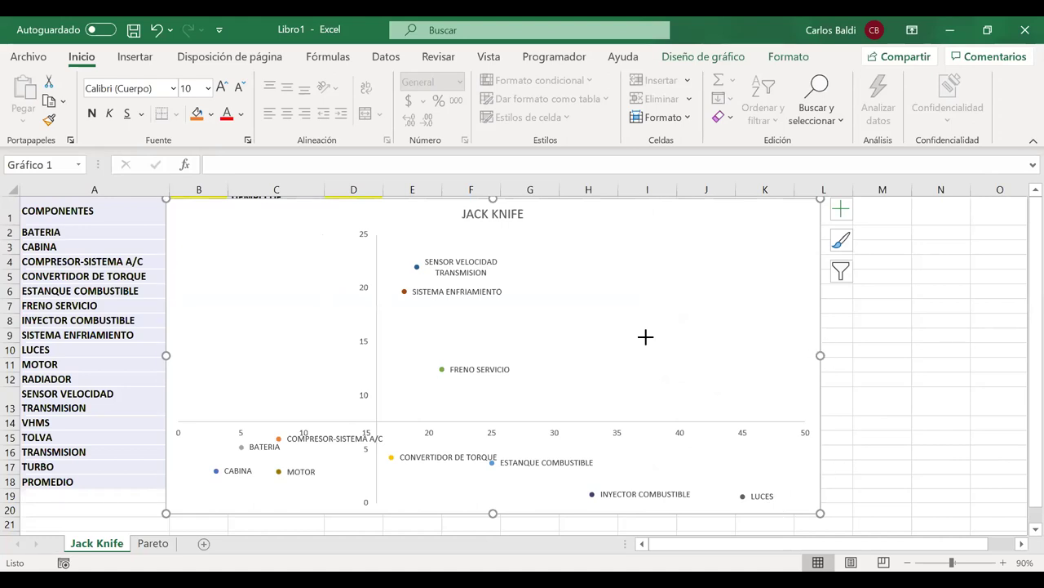
left_click_drag(820, 355, 658, 355)
left_click_drag(262, 205, 537, 204)
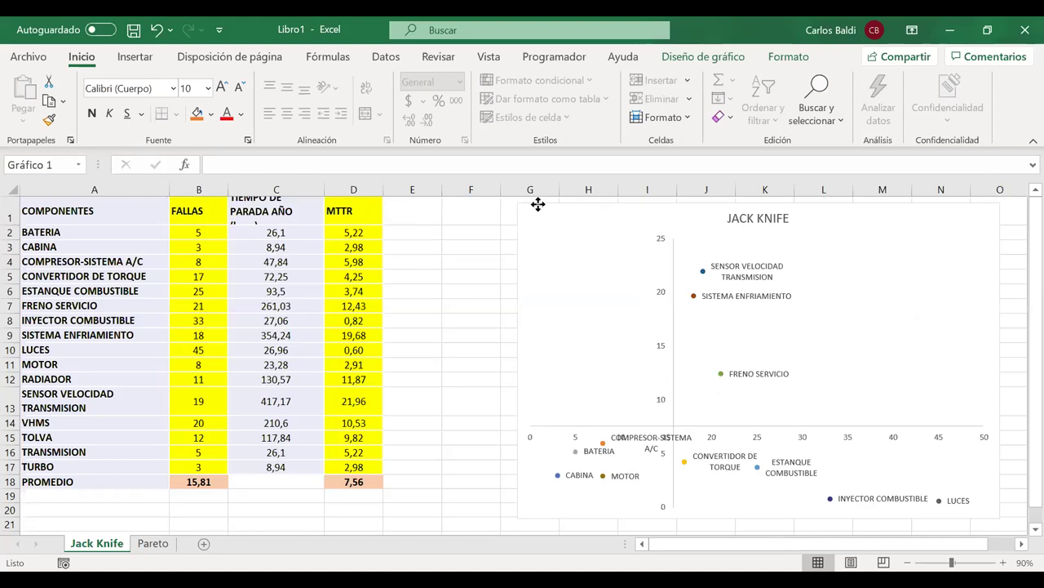
left_click(419, 365)
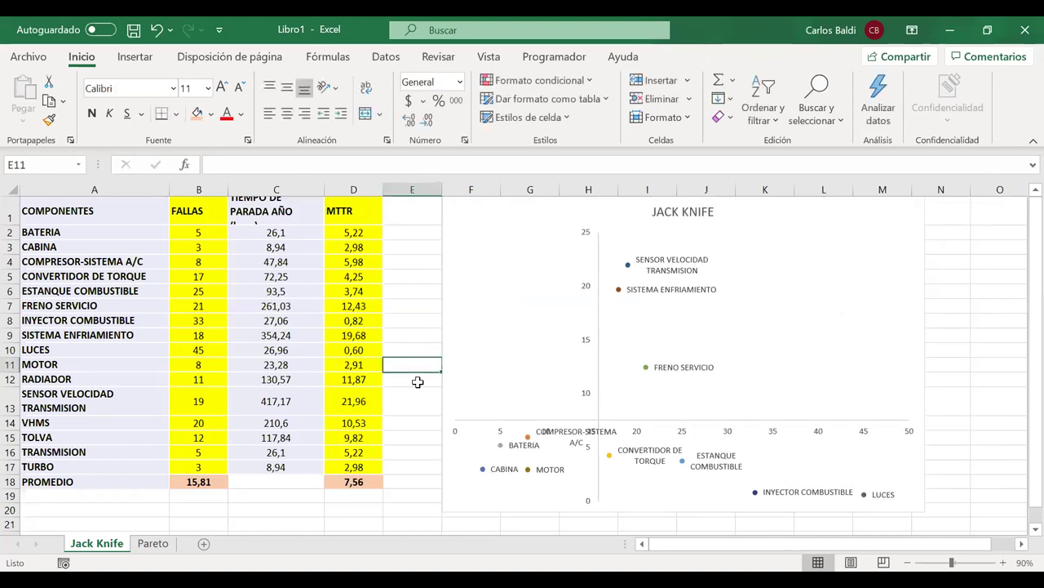
Select the failure counts in B2:B17 to compare them with the chart's horizontal axis
scroll(418, 382, "down", 1)
scroll(418, 382, "up", 1)
left_click_drag(198, 233, 195, 461)
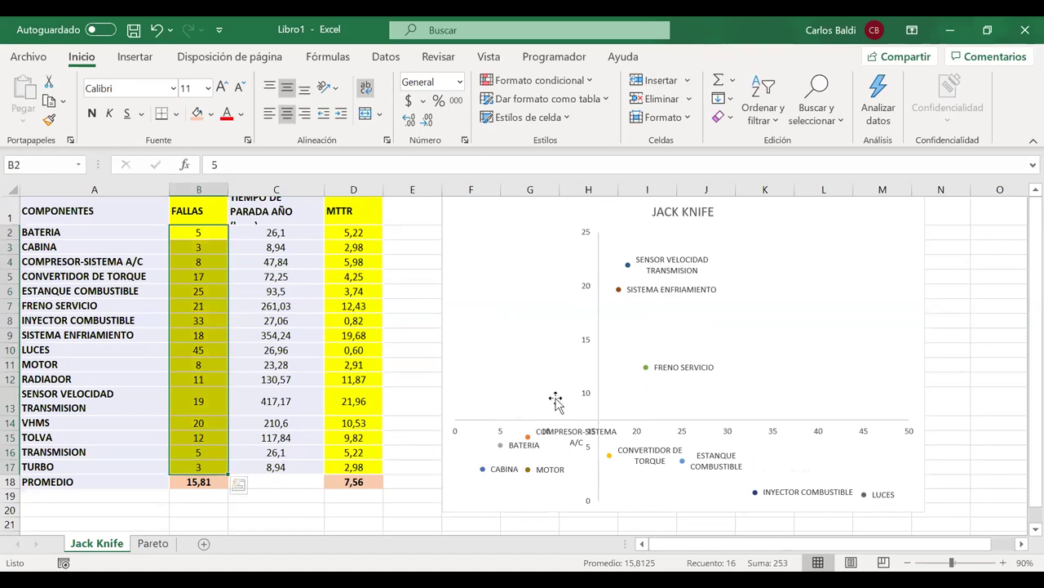
left_click(934, 438)
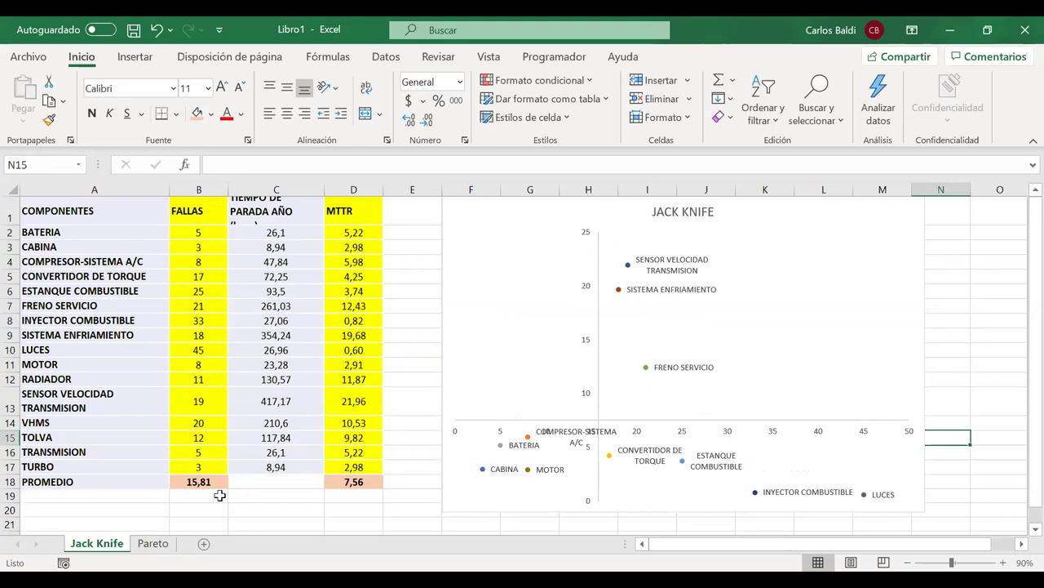
Enter the header N°FALLA in cell B24, below the component table
scroll(141, 511, "down", 1)
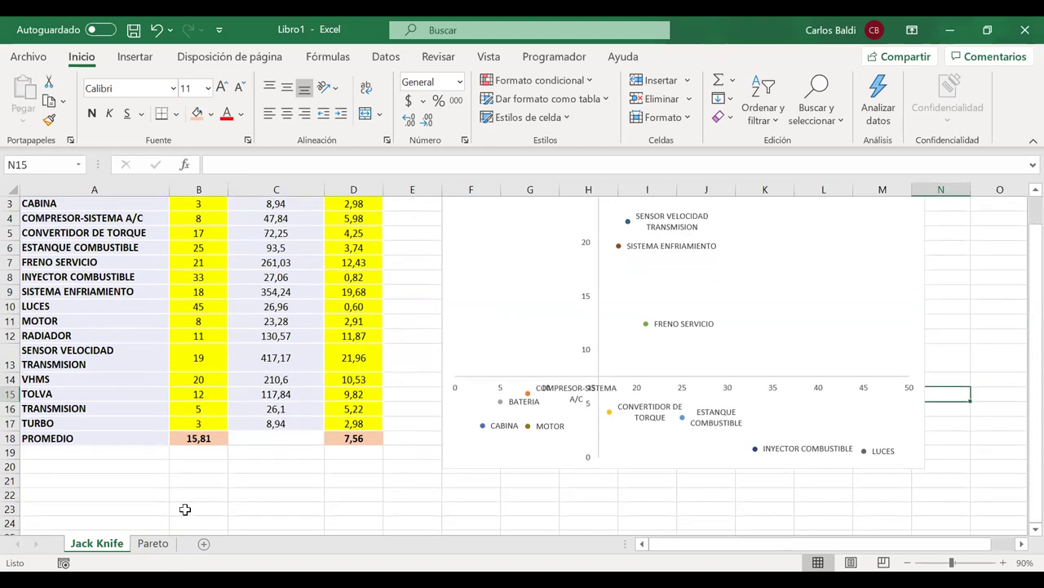
left_click(188, 522)
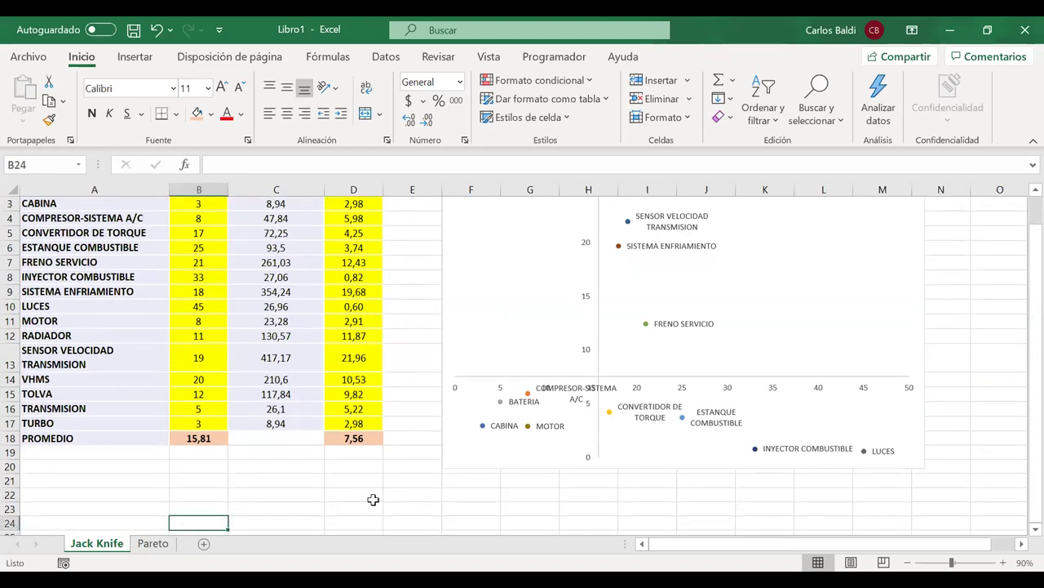
type("n!")
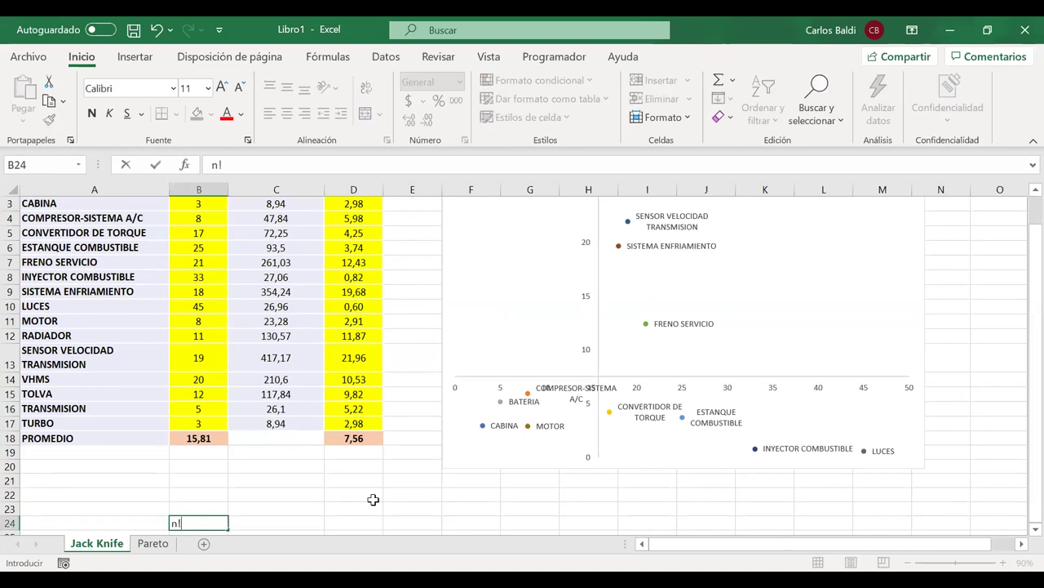
key("BackSpace")
type("N°FALLA")
key("Return")
Fill B25:B74 under the N°FALLA header with the number series from 1 to 50
type("1")
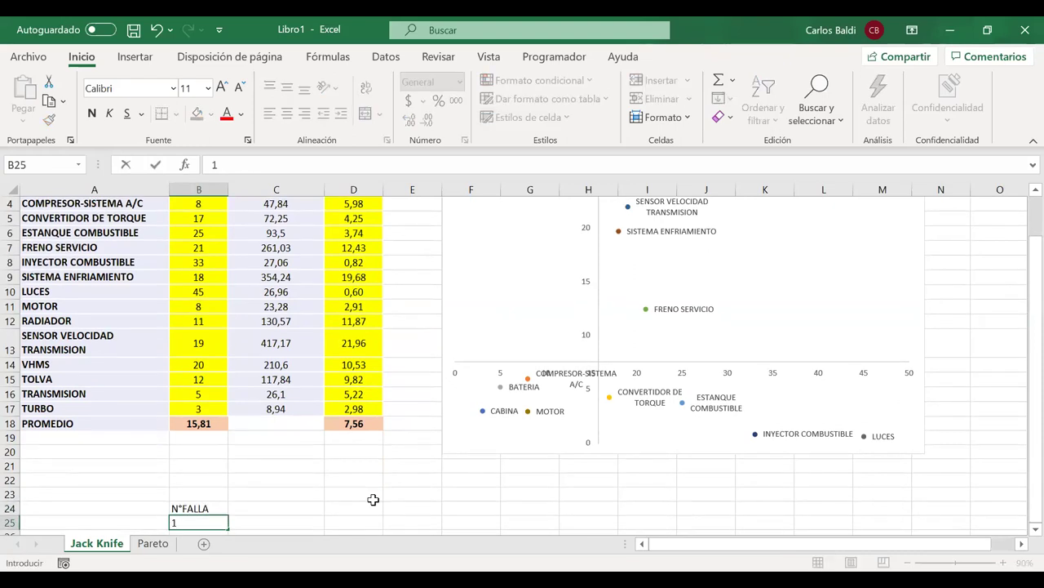
key("Return")
type("2")
key("Return")
mouse_move(221, 491)
left_mouse_down()
mouse_move(220, 529)
mouse_move(222, 507)
left_mouse_up()
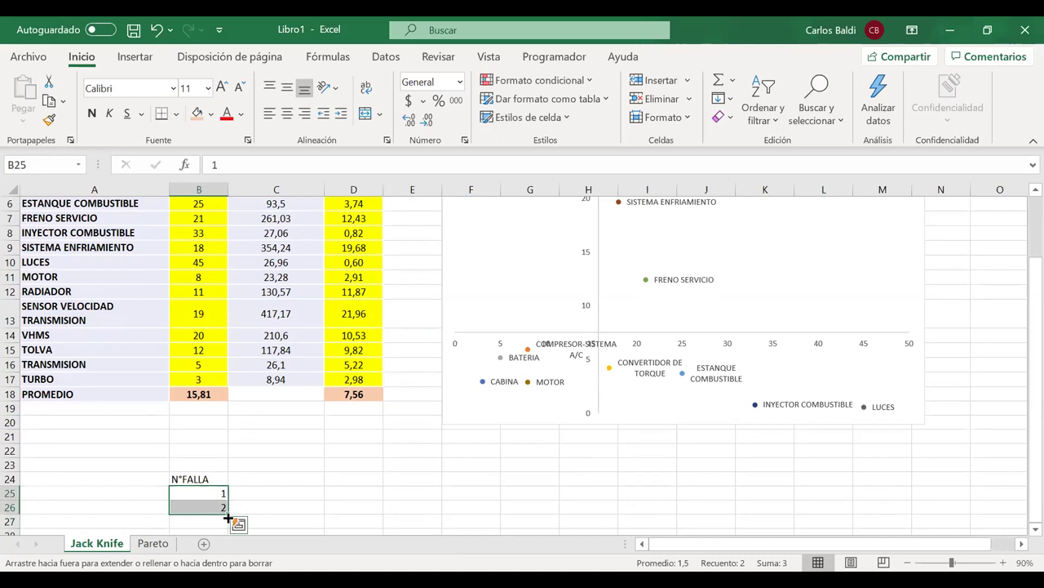
left_click_drag(194, 513, 191, 526)
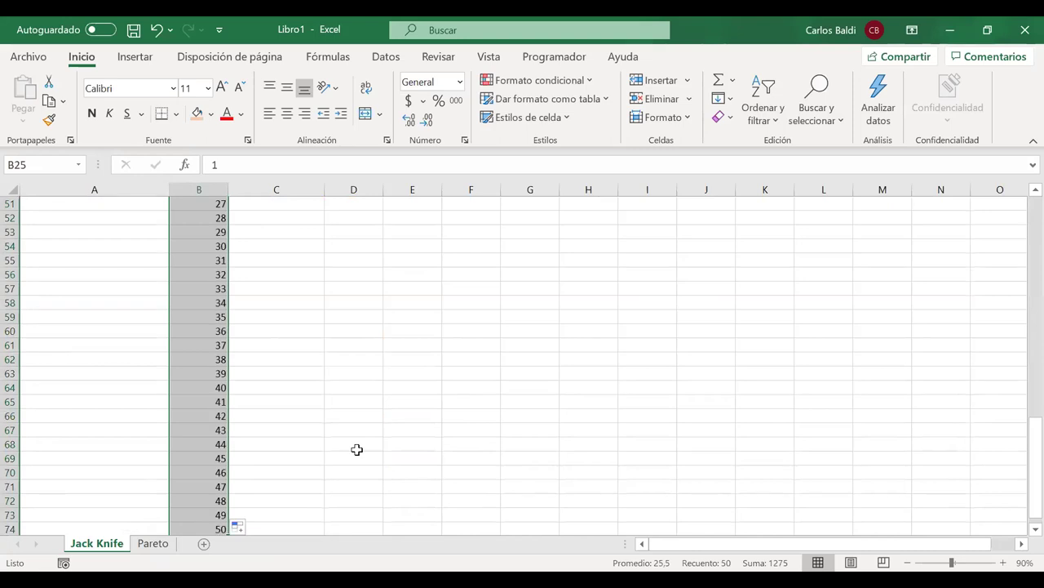
Enter the headers DT 50, DT100, DT200 and DT300 in cells C23 to F23, above the N°FALLA row
scroll(357, 449, "up", 15)
scroll(357, 449, "down", 2)
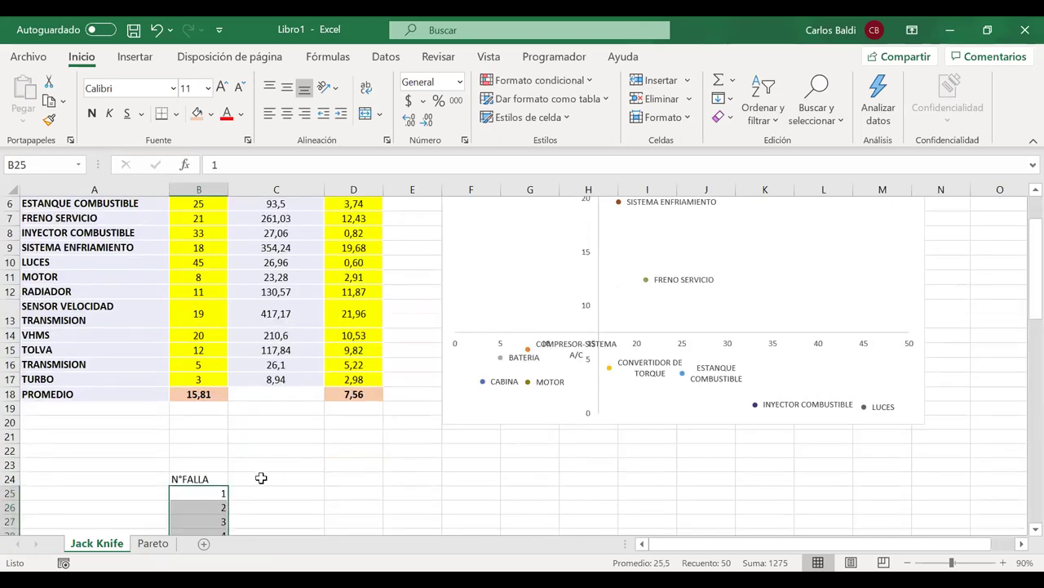
left_click(261, 477)
left_click(271, 464)
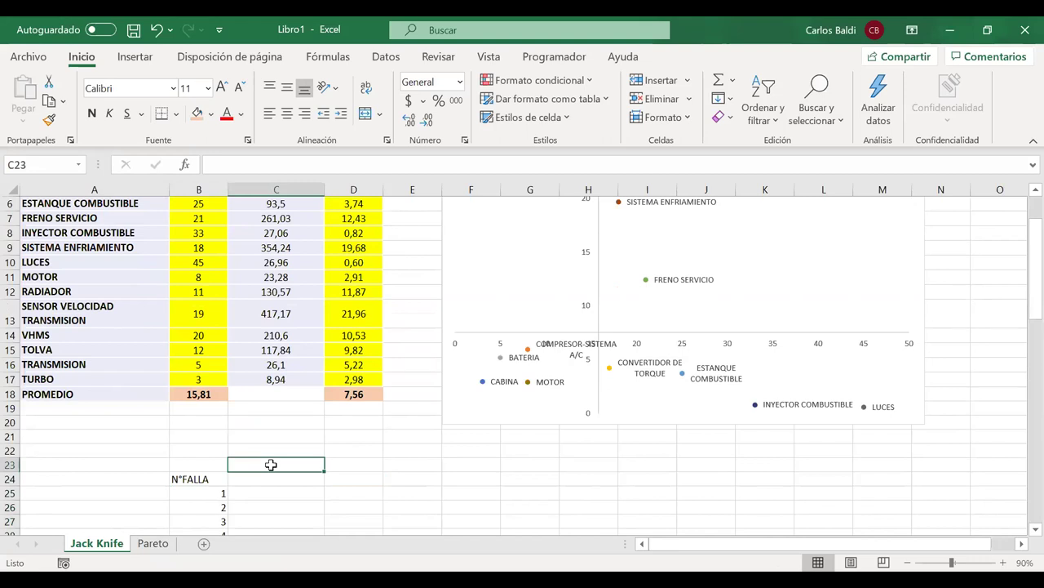
type("d")
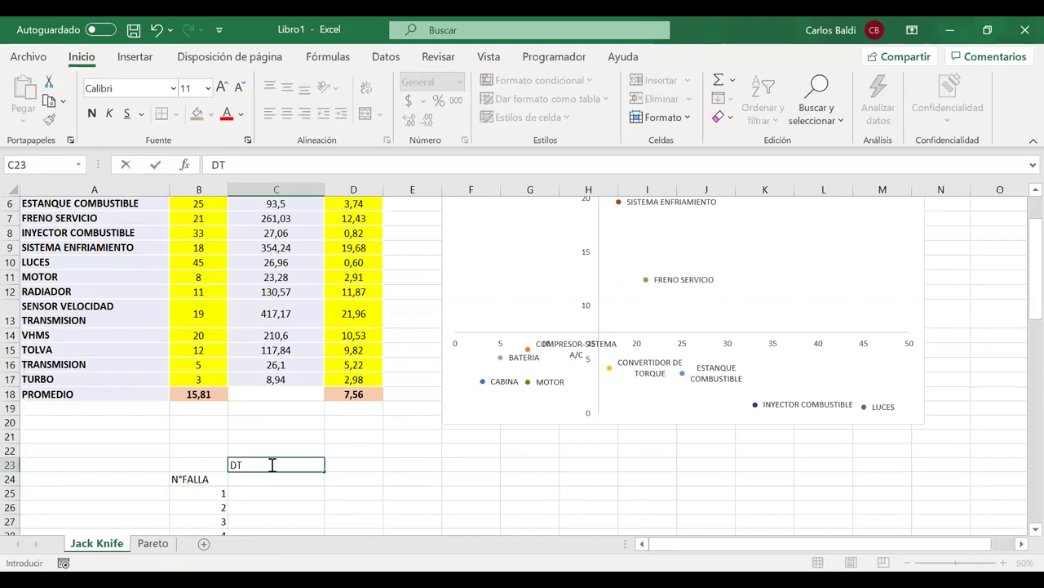
type("50")
key("Tab")
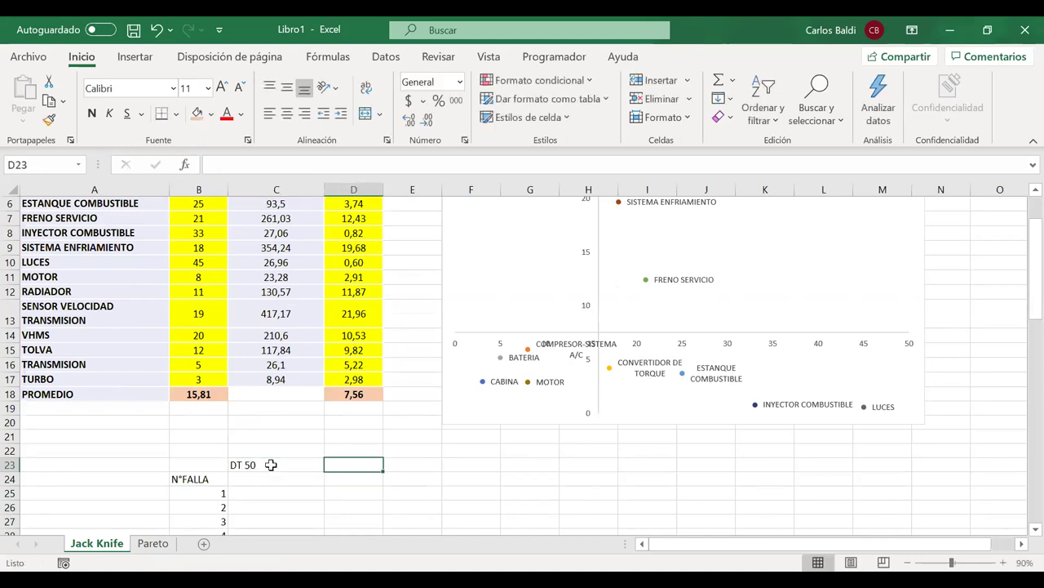
type("DT100")
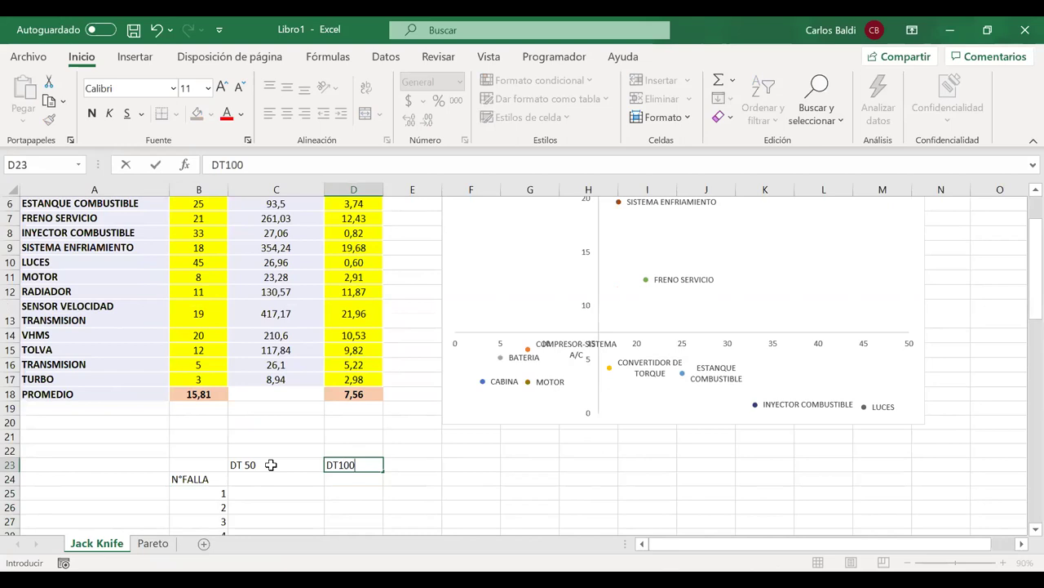
key("Tab")
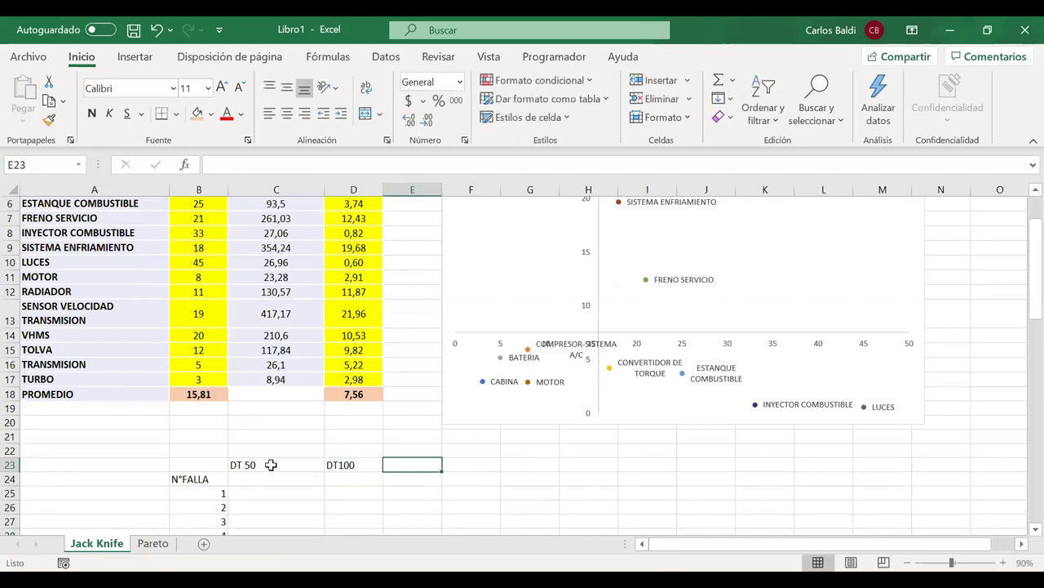
type("DT200")
key("Tab")
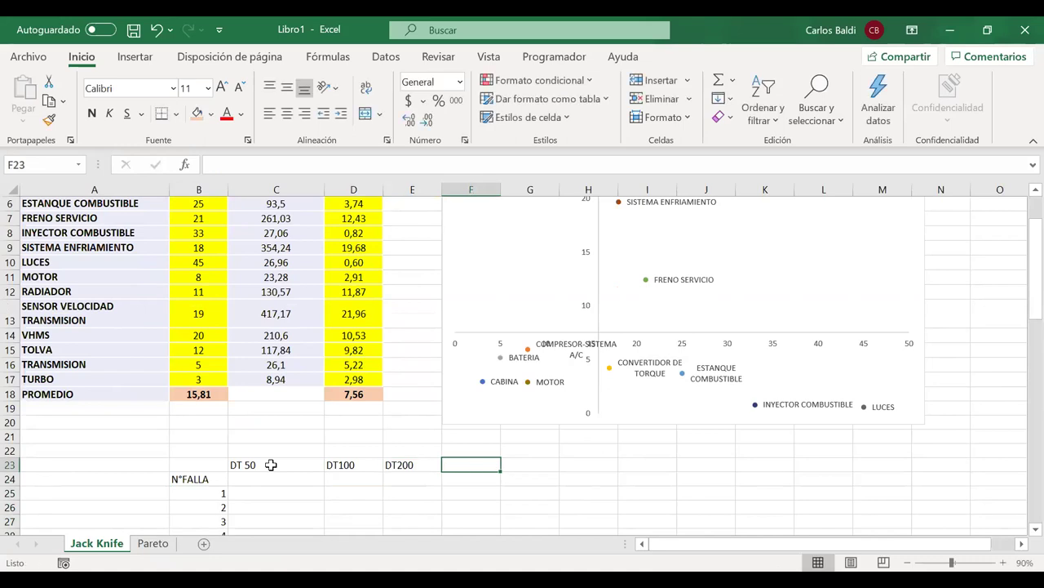
type("DT300")
key("Return")
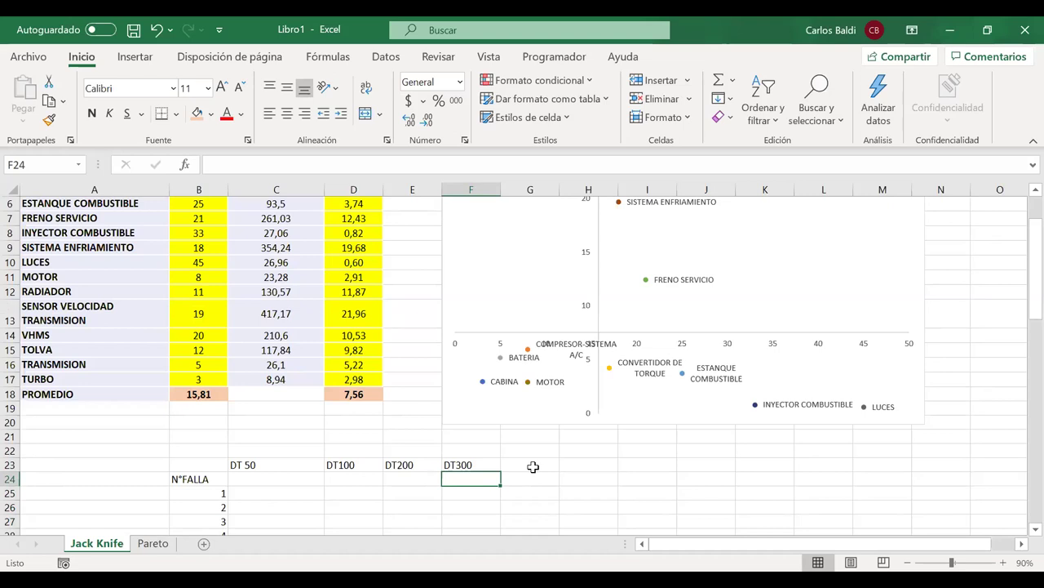
Enter the downtime values 50, 100, 200 and 300 in C24:F24 beneath their DT headers
scroll(533, 466, "up", 2)
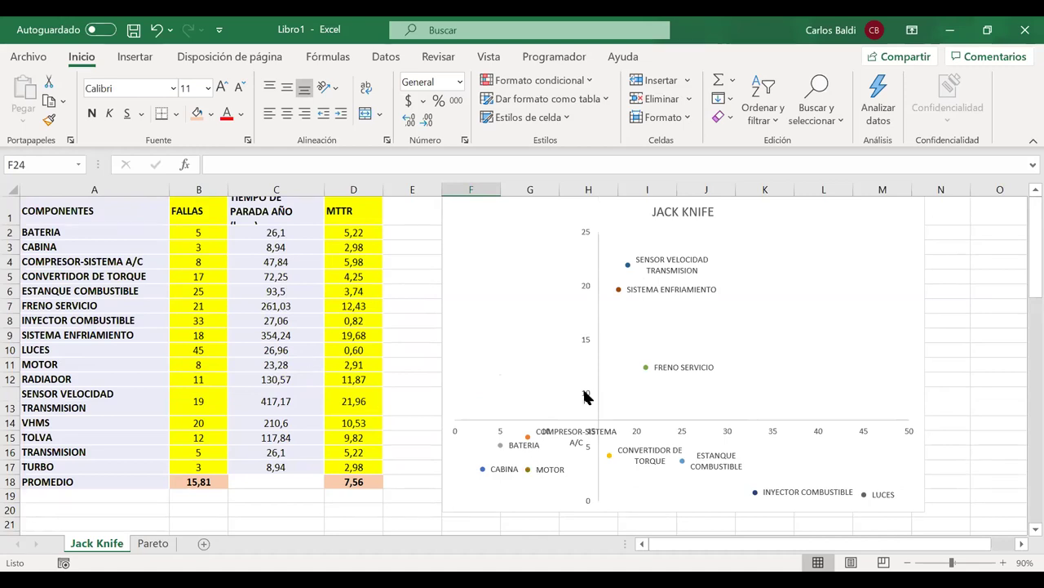
scroll(437, 457, "down", 4)
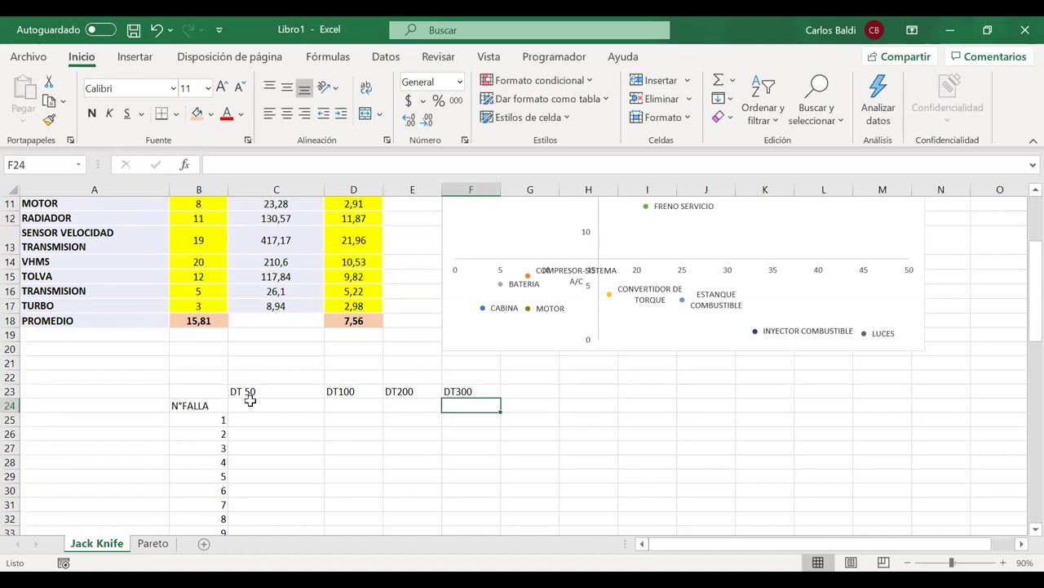
left_click(252, 404)
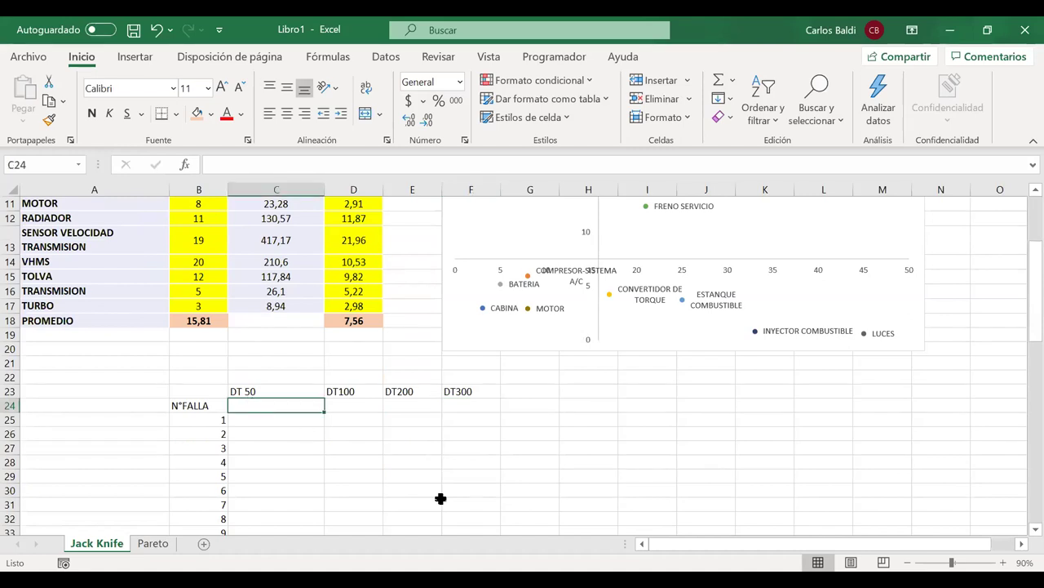
type("50")
key("Tab")
type("100")
key("Tab")
type("200")
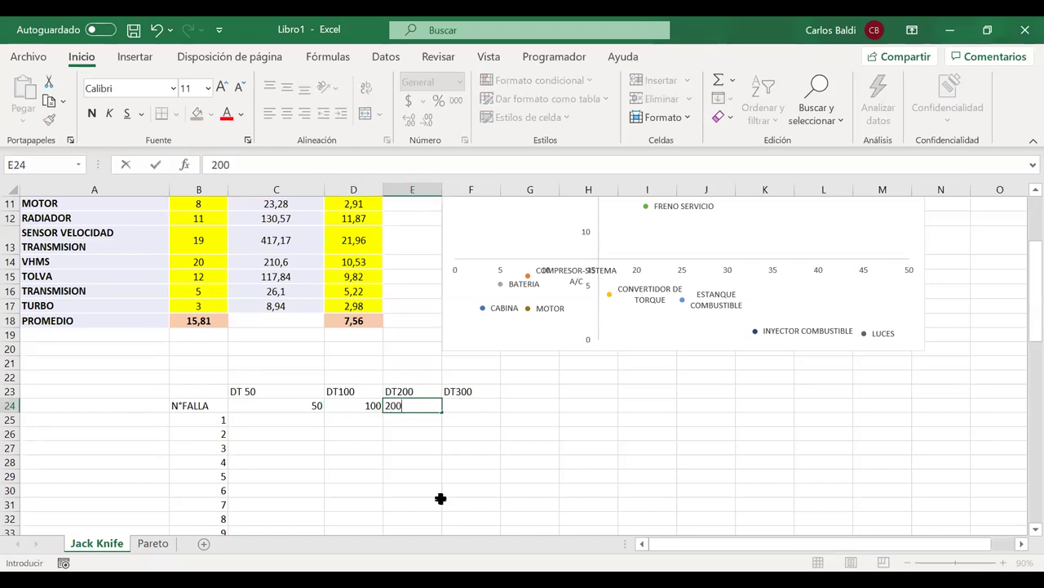
key("Tab")
type("300")
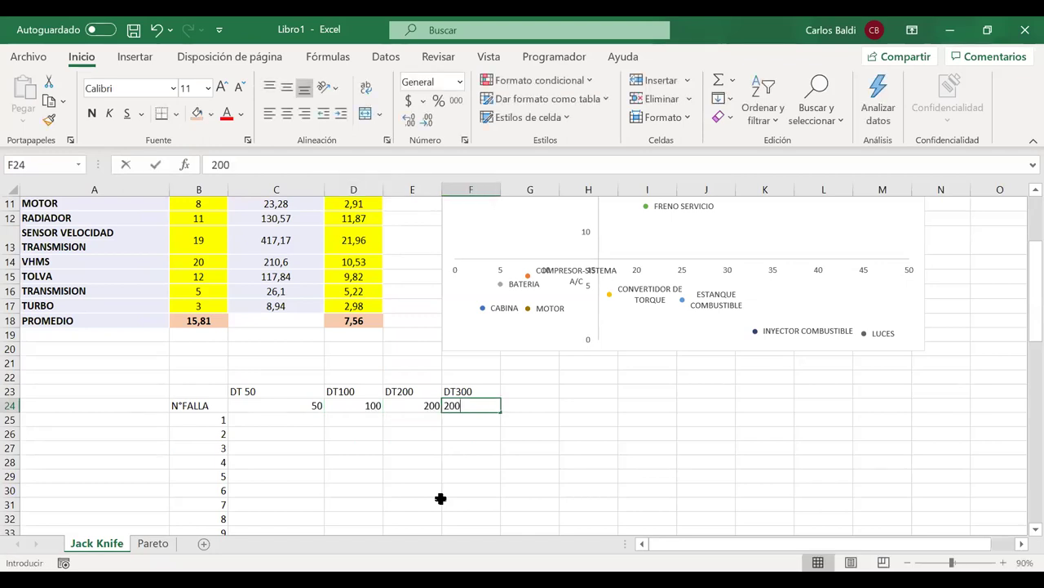
key("Tab")
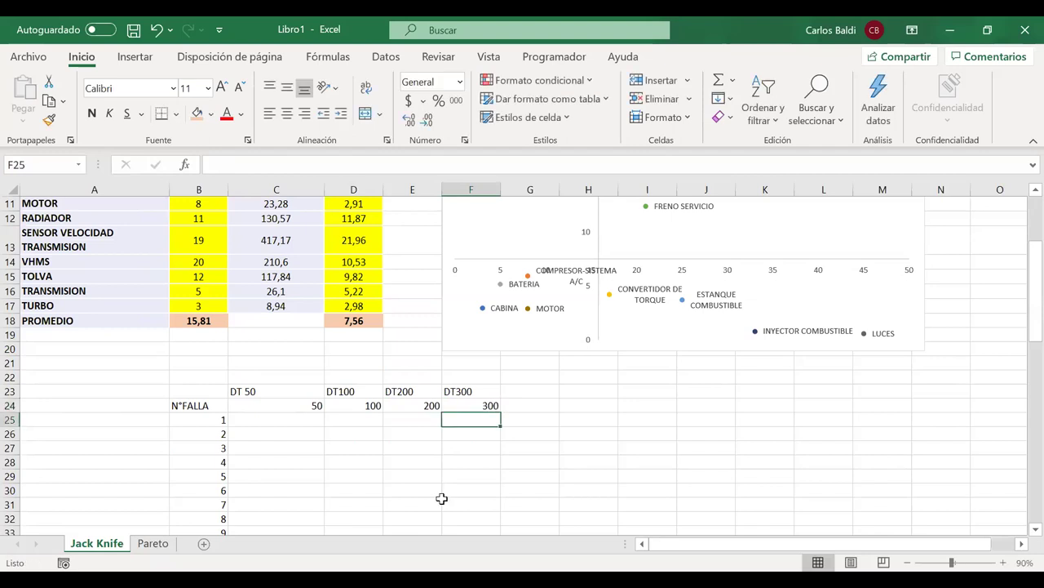
Centre the DT headers and their downtime values in C23:F24 horizontally
left_click_drag(302, 390, 487, 401)
left_click(287, 113)
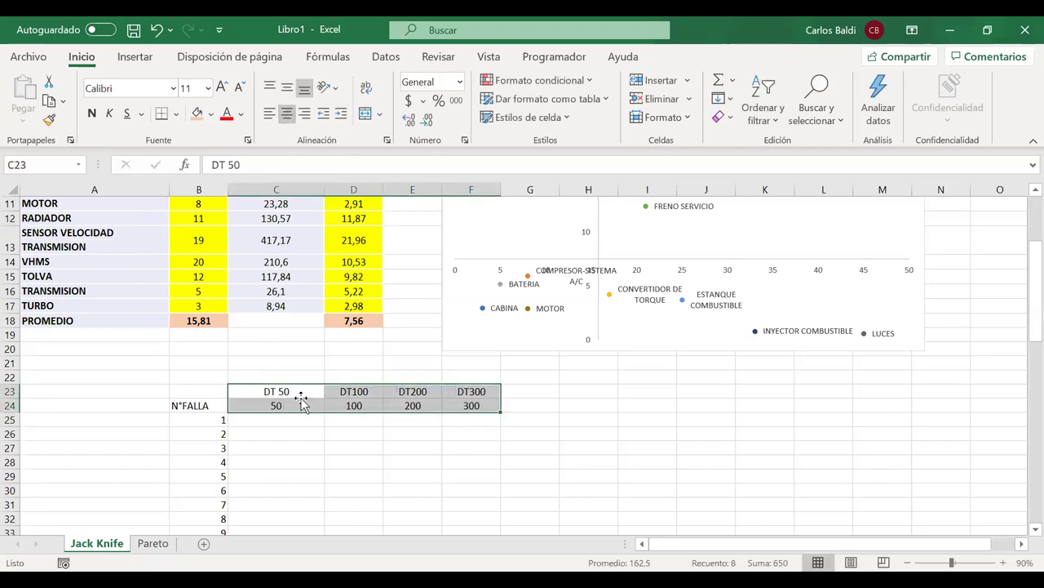
left_click(296, 402)
double_click(286, 392)
left_click_drag(286, 392, 280, 405)
left_click(280, 404)
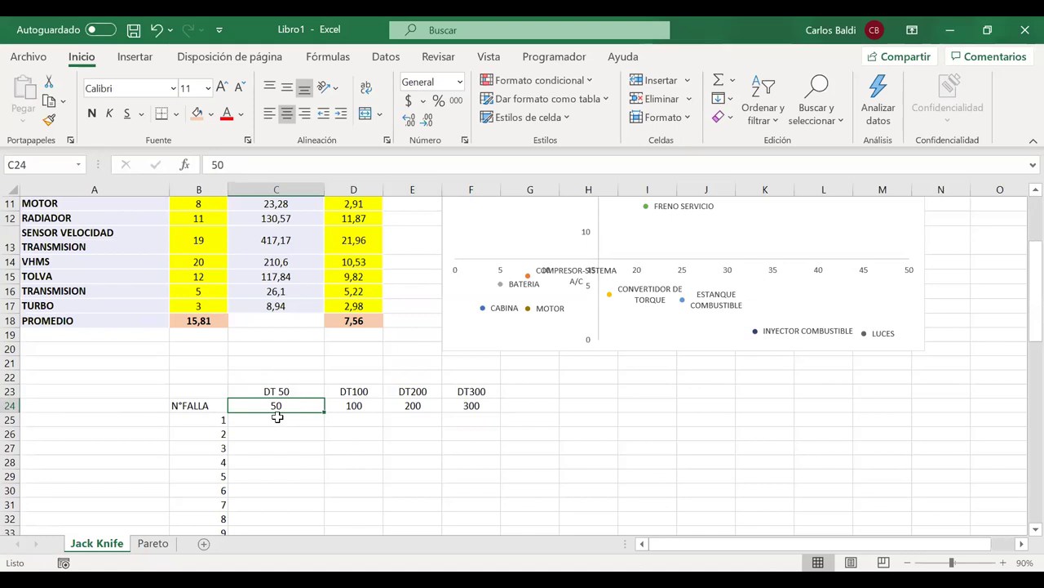
Enter the formula =C24/B25 in C25 to divide the DT 50 value by the first failure count
left_click(275, 418)
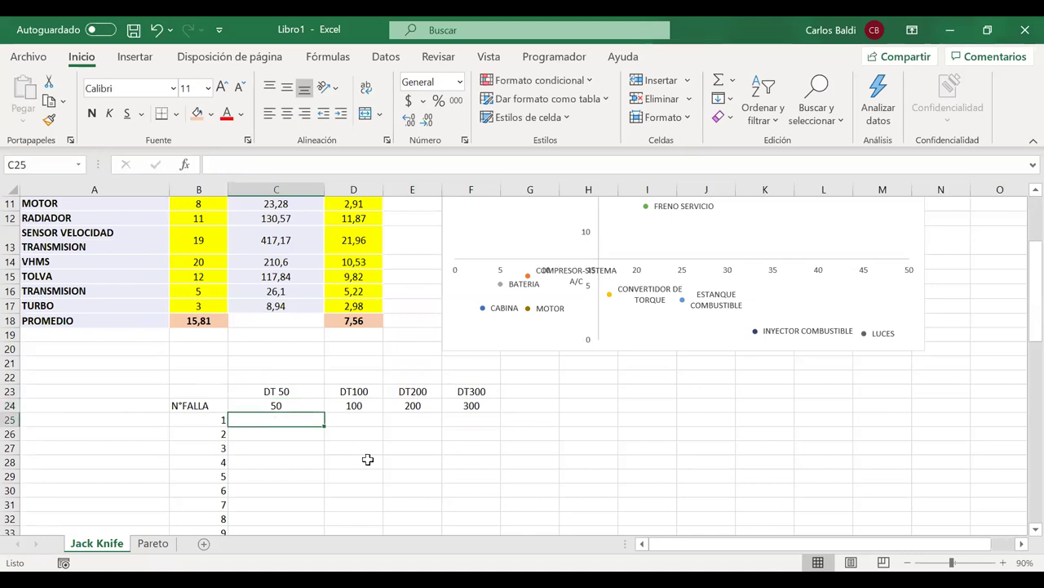
left_click(191, 420)
left_click_drag(271, 419, 478, 421)
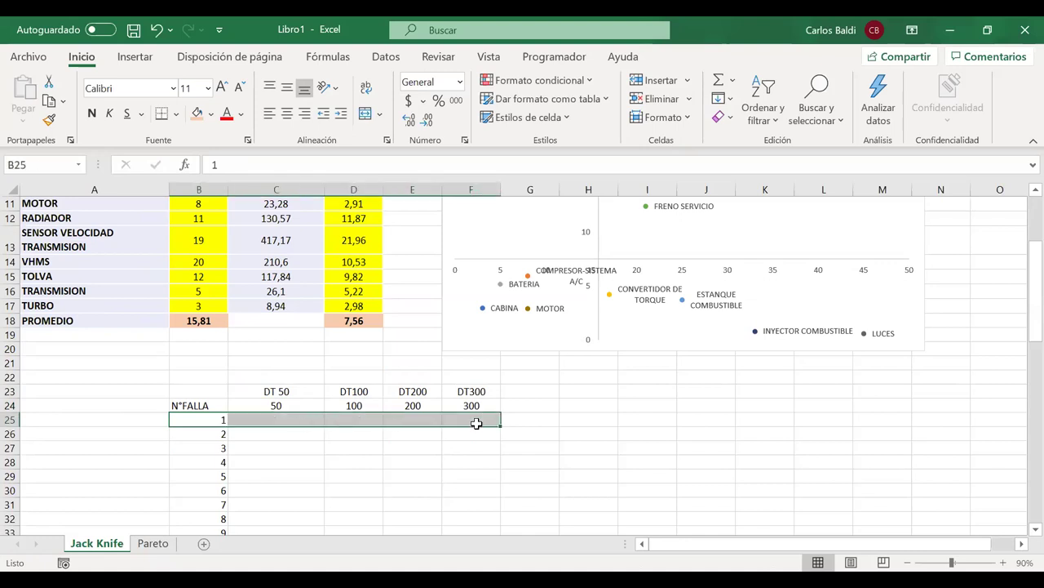
left_click(282, 418)
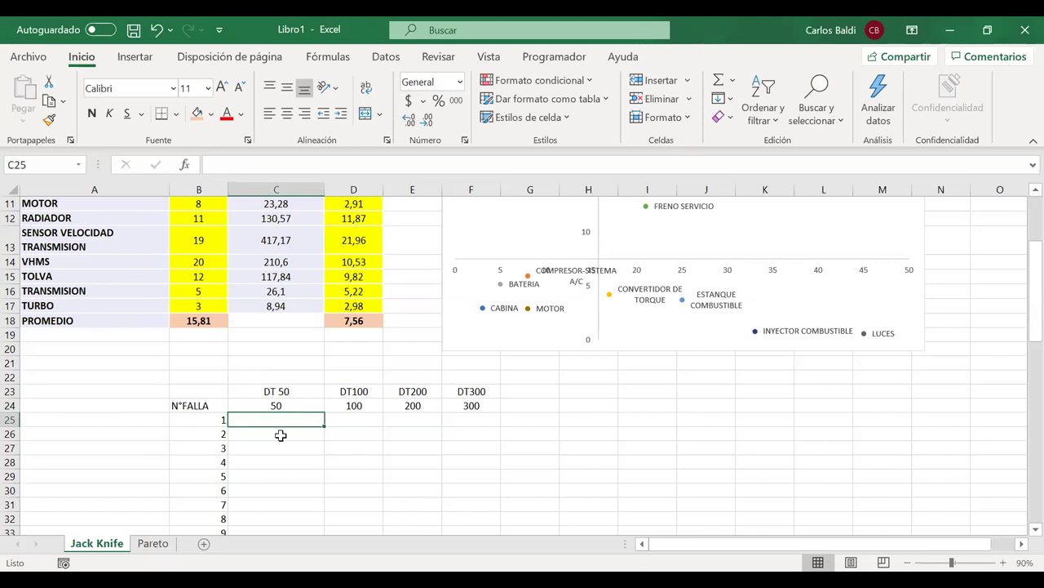
type("=")
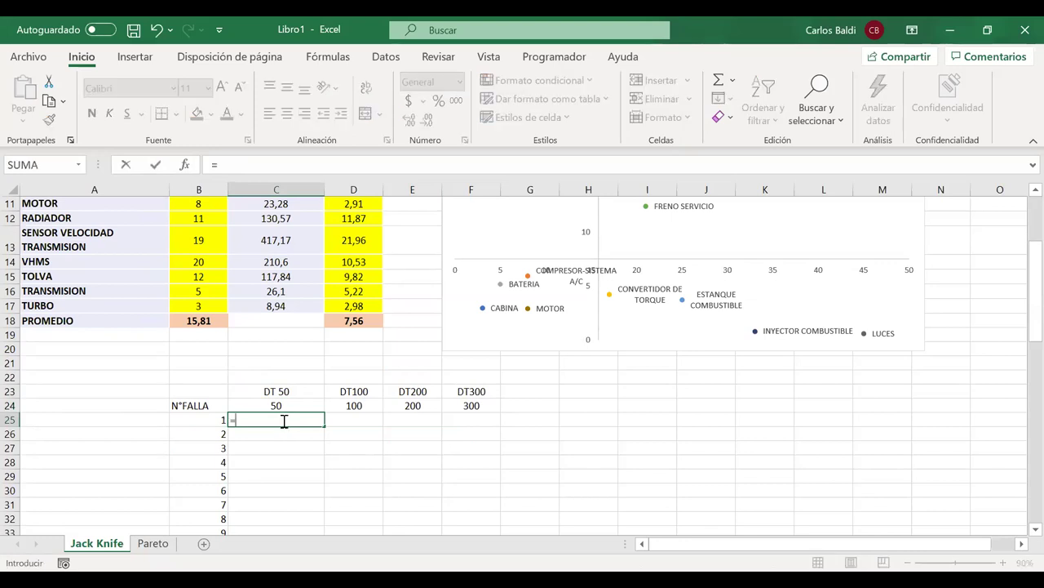
left_click(279, 406)
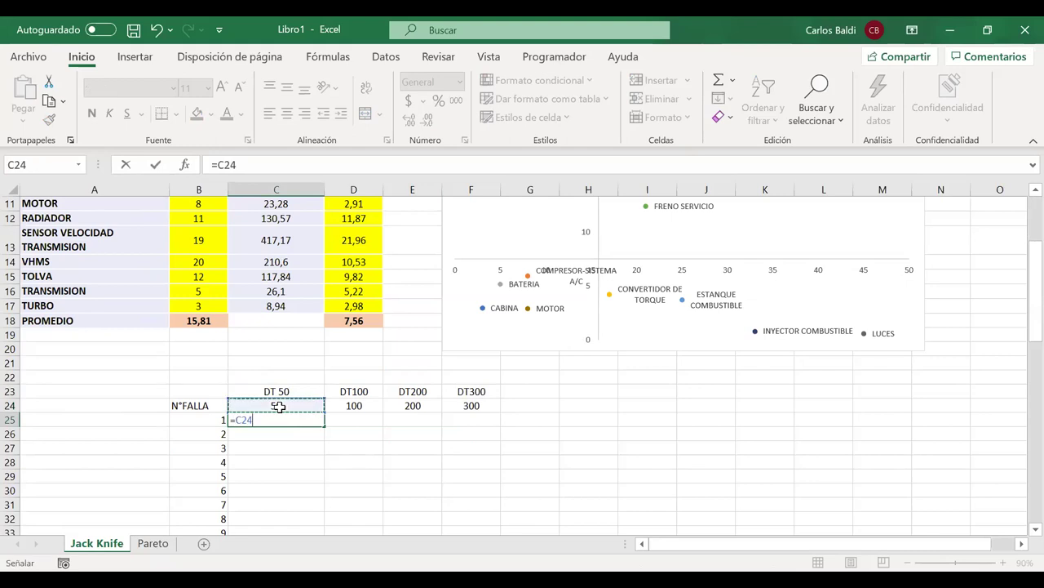
type("/")
left_click(199, 419)
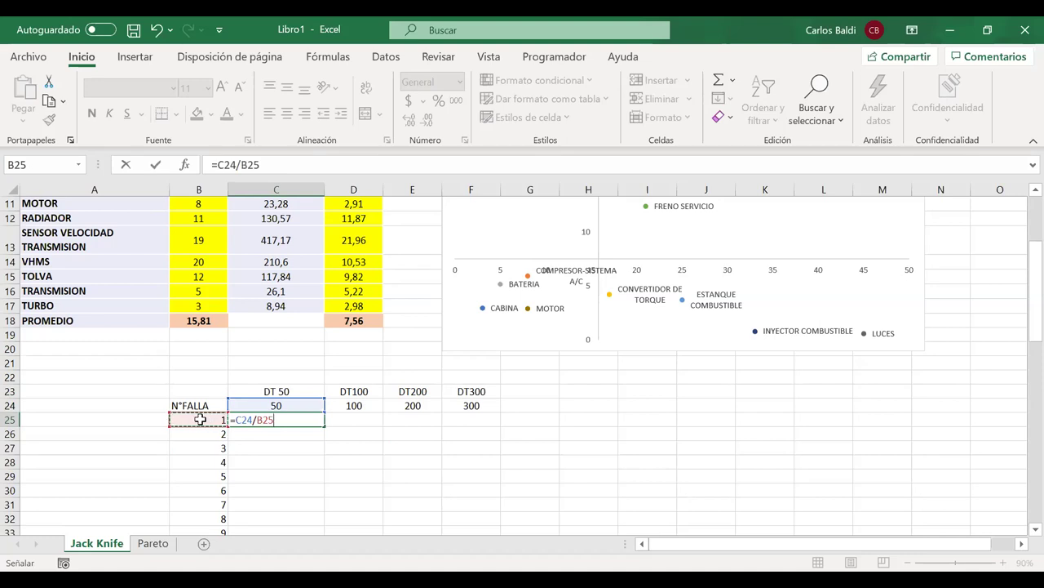
key("Return")
Centre the contents of the DT table's calculation cells in columns C to F, including the C25 result
left_click_drag(288, 408, 481, 535)
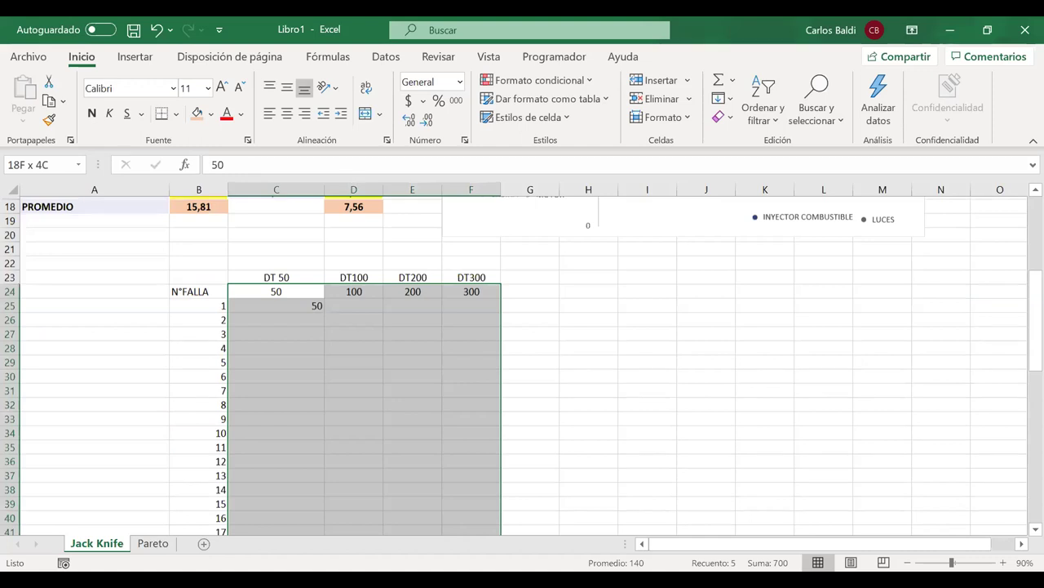
left_click(287, 114)
scroll(300, 264, "up", 1)
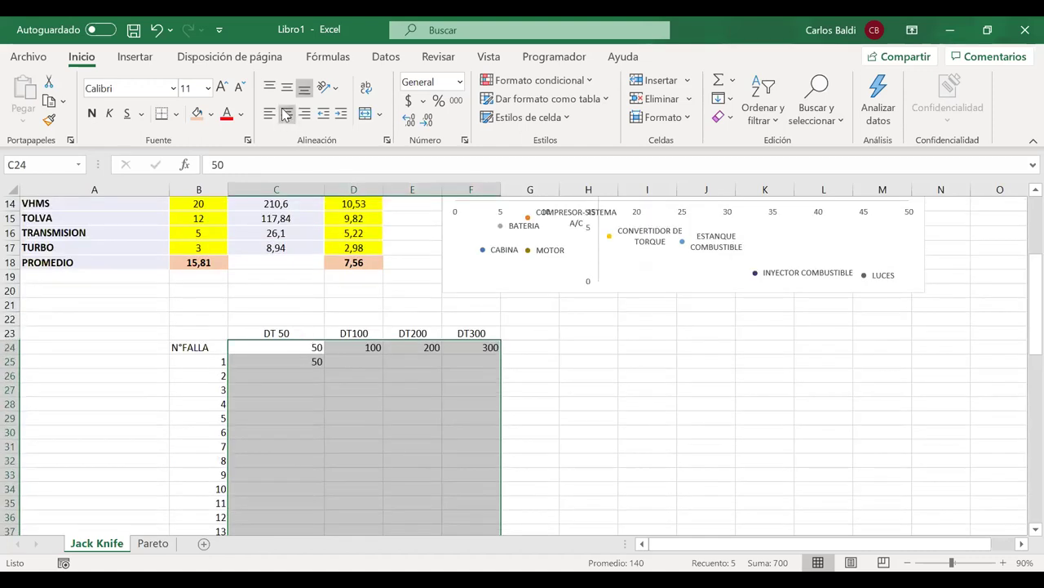
key("ctrl+z")
left_click(297, 364)
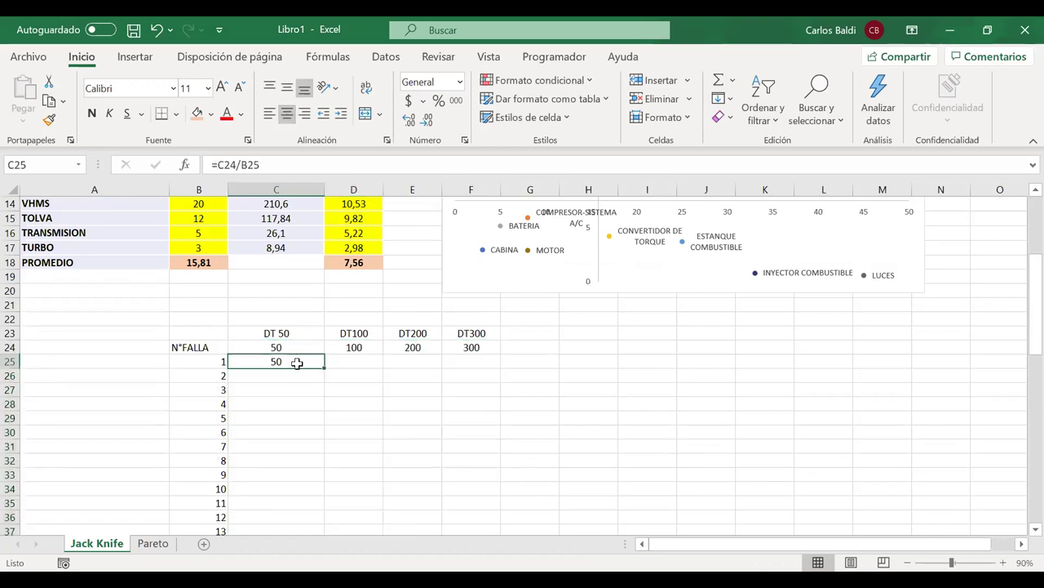
Make the DT 50 reference in C25 absolute so that the formula reads =$C$24/B25
double_click(297, 363)
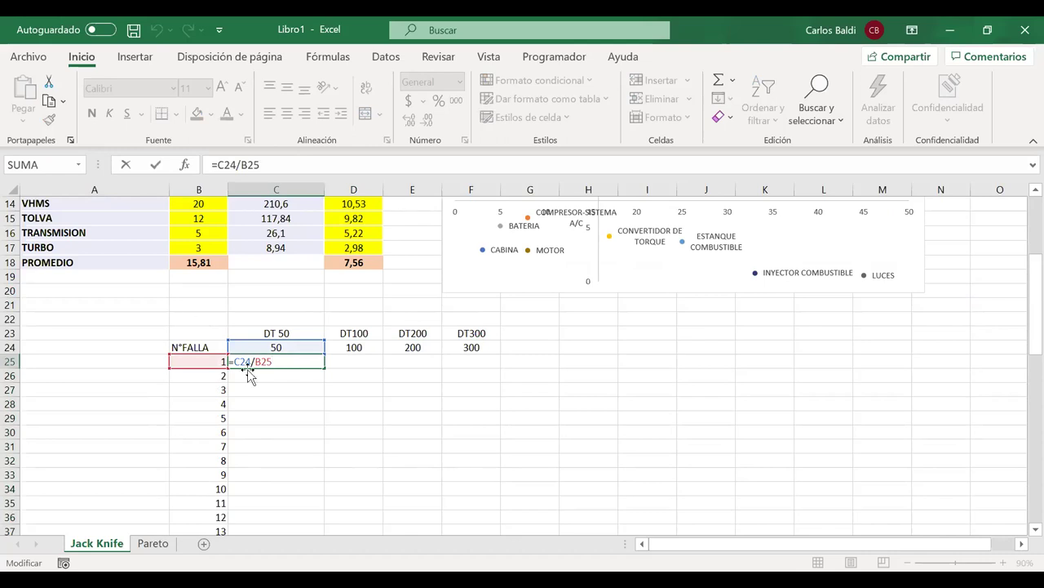
left_click_drag(253, 361, 237, 364)
key("F4")
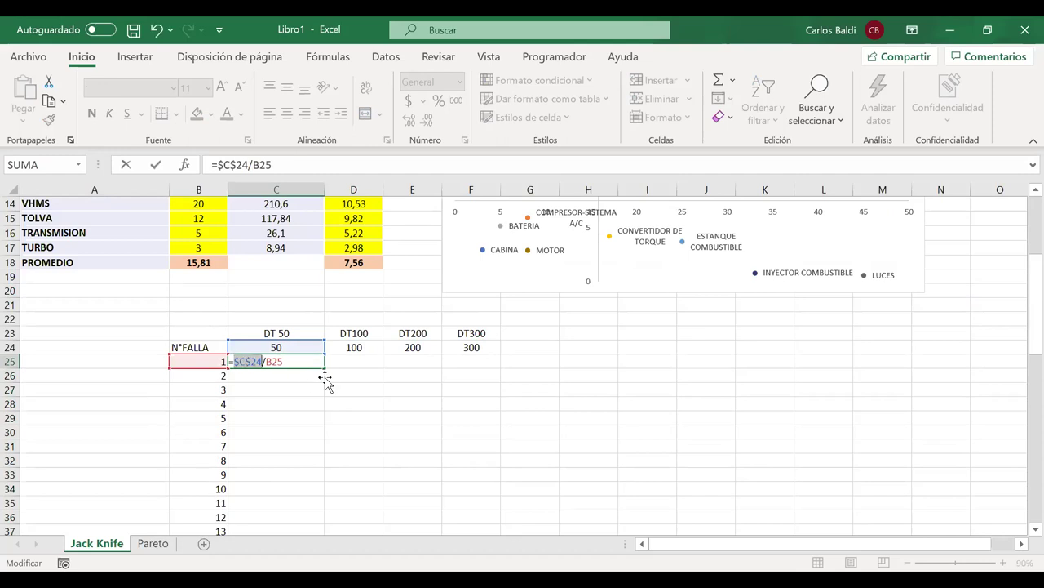
key("Return")
Enter the formula =$D$24/B25 in D25 for the DT100 column, with an absolute reference to its downtime value
left_click(354, 362)
type("=")
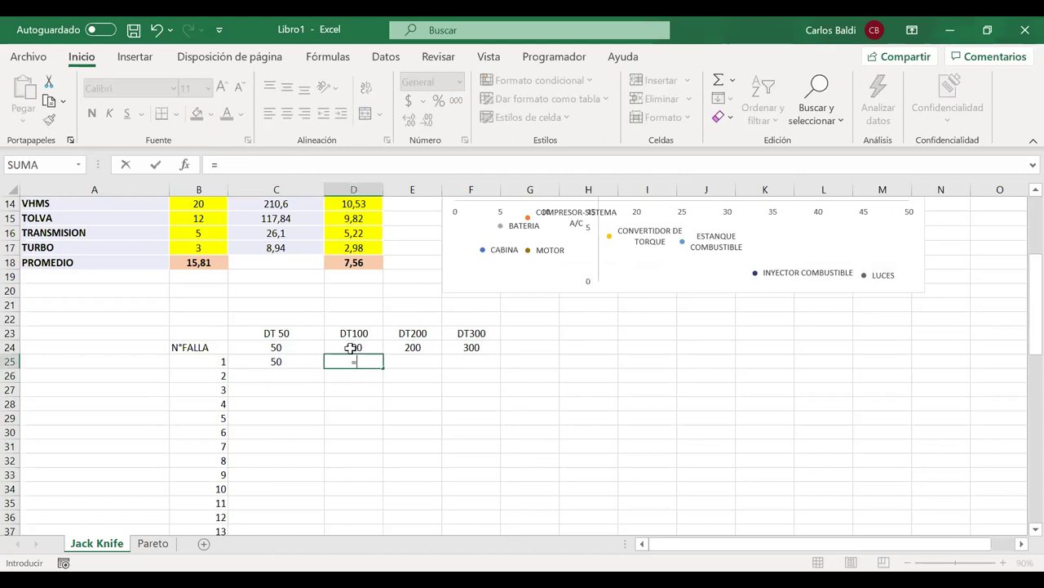
left_click(350, 348)
type("/")
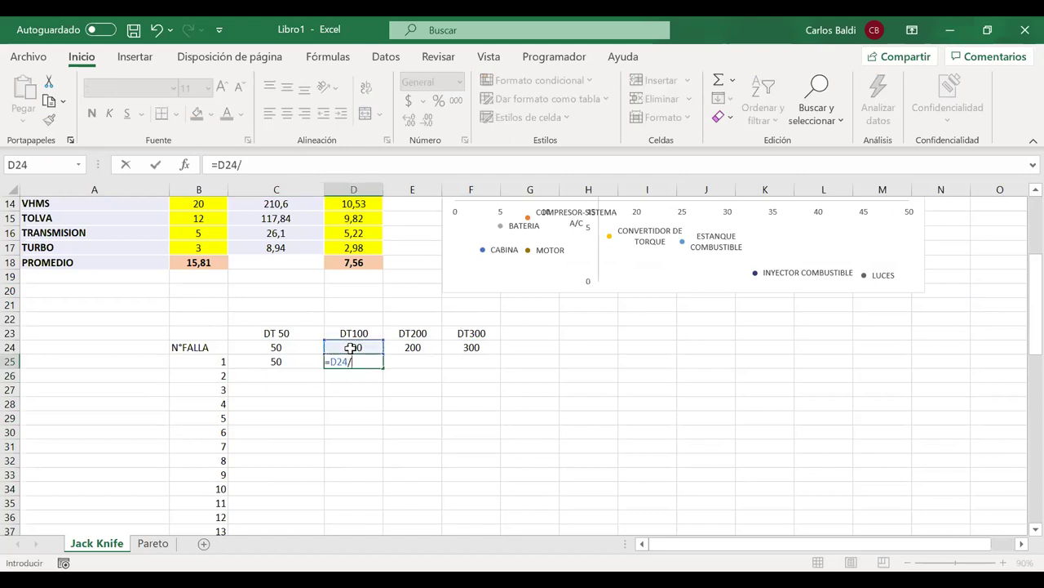
left_click(204, 361)
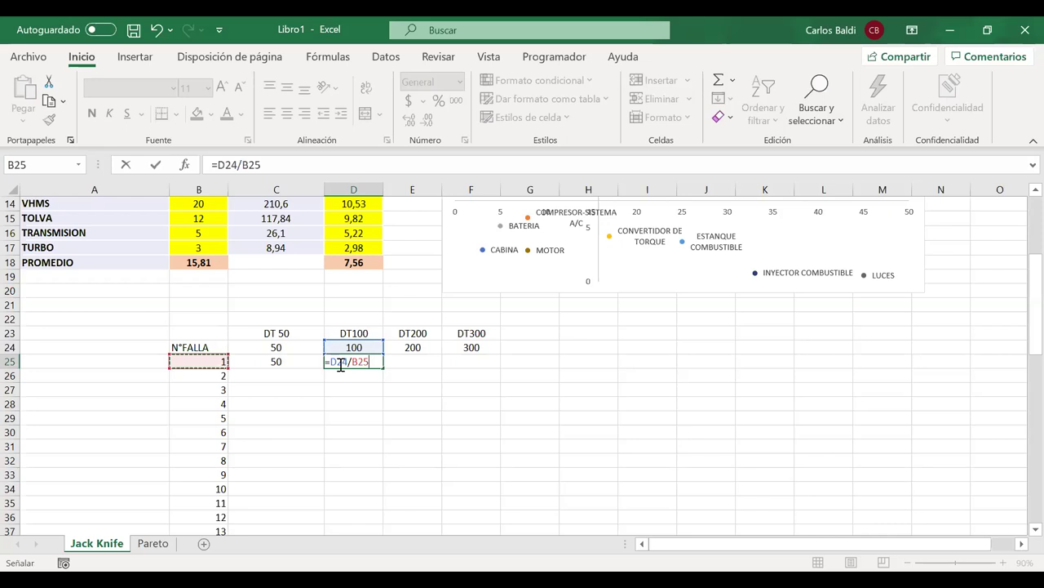
key("F2")
type("$D$")
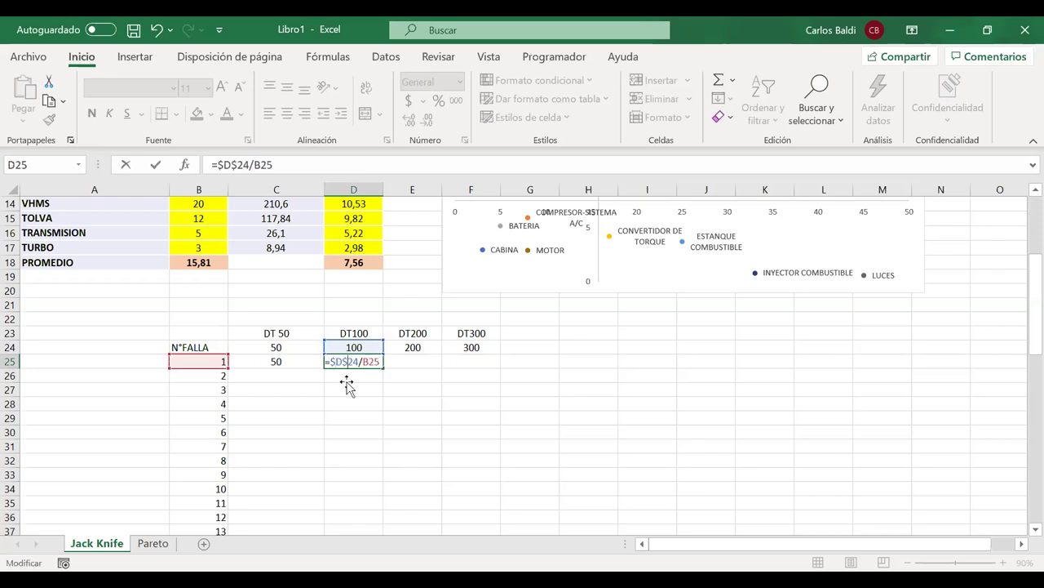
key("Return")
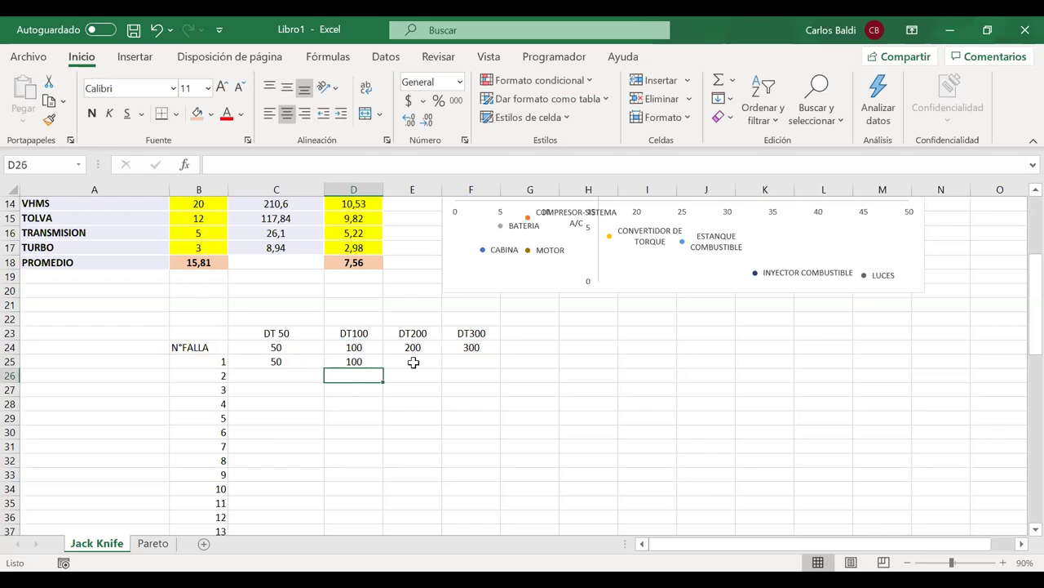
Fill the C25 formula down the DT 50 column for all 50 failure counts
key("Up")
key("Right")
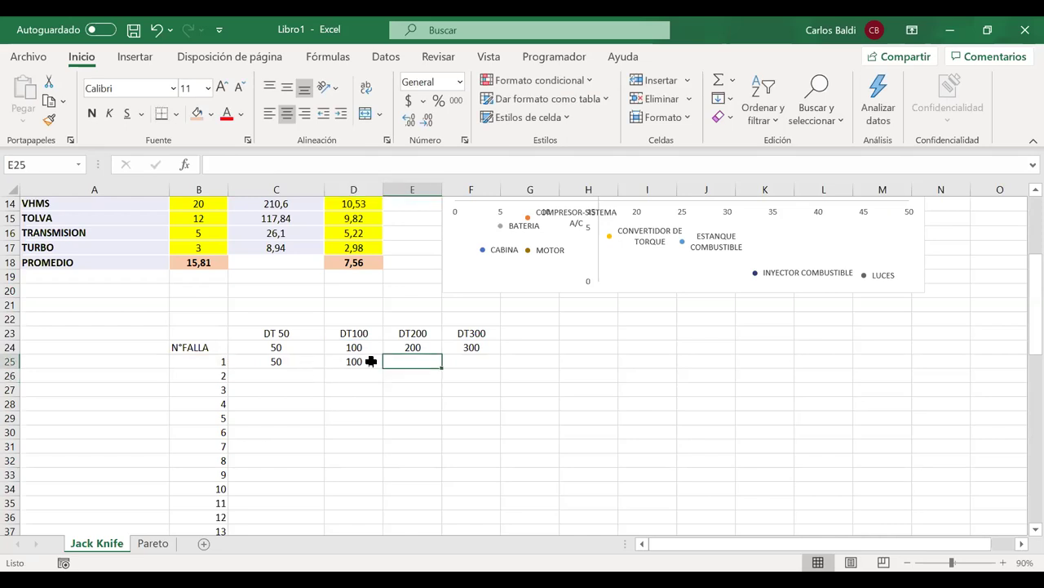
left_click(311, 362)
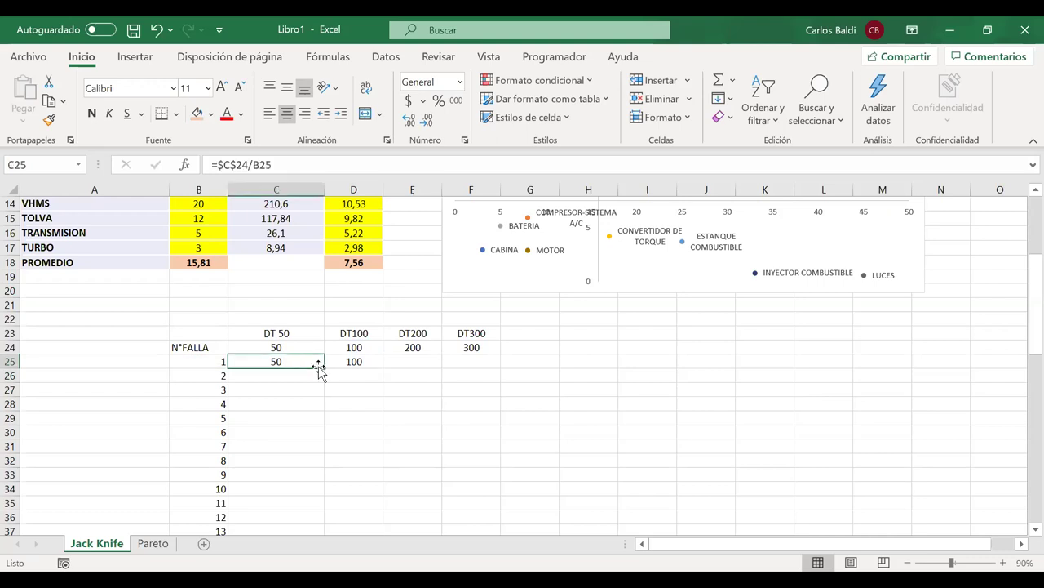
left_click_drag(324, 367, 322, 368)
double_click(324, 368)
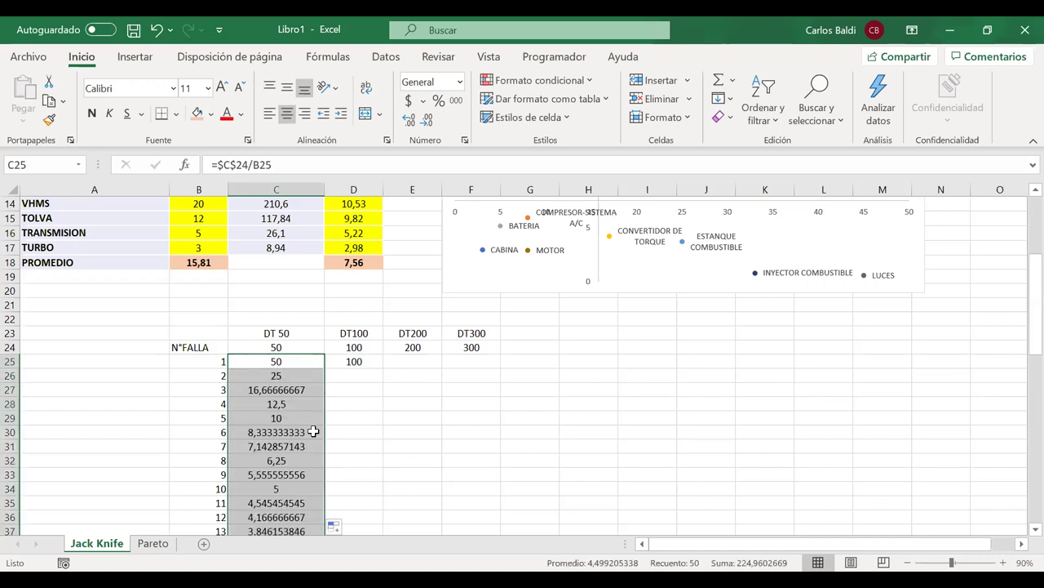
Review the DT 50 results down to failure count 50, along with the component data and chart above
scroll(313, 431, "down", 5)
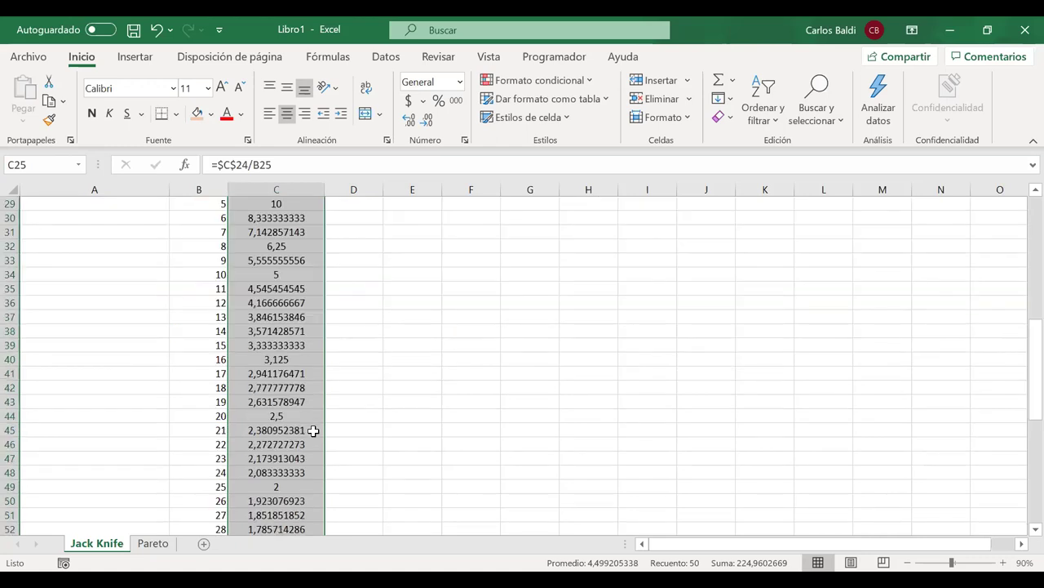
scroll(314, 431, "down", 7)
scroll(313, 431, "up", 16)
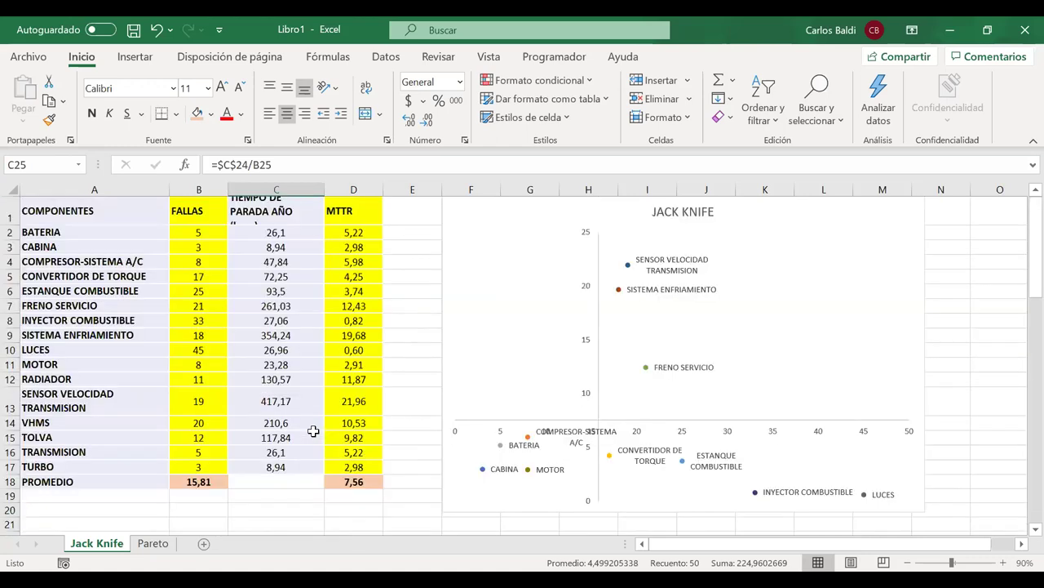
scroll(313, 431, "down", 4)
scroll(313, 431, "down", 8)
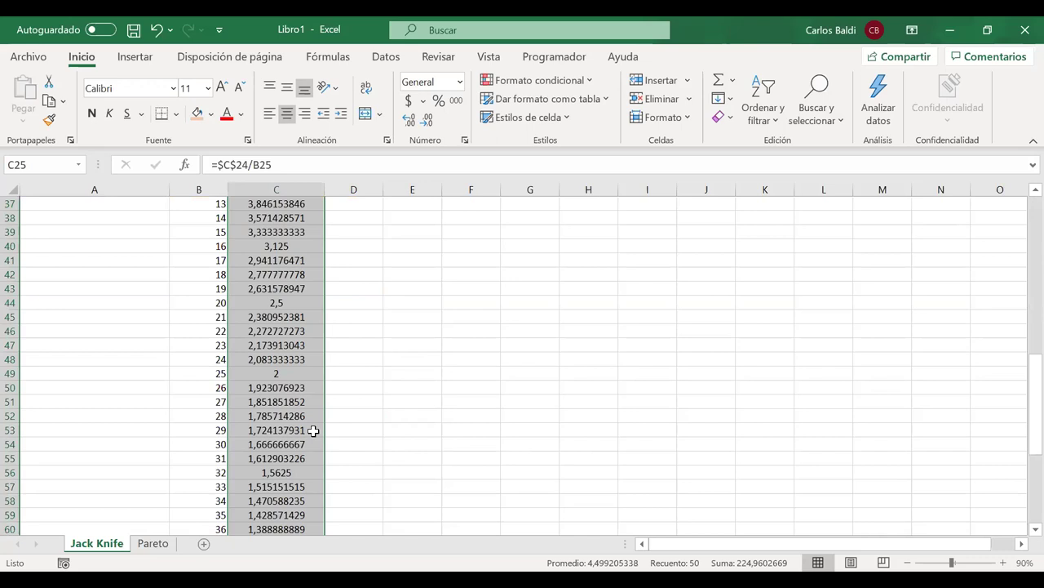
scroll(314, 430, "down", 5)
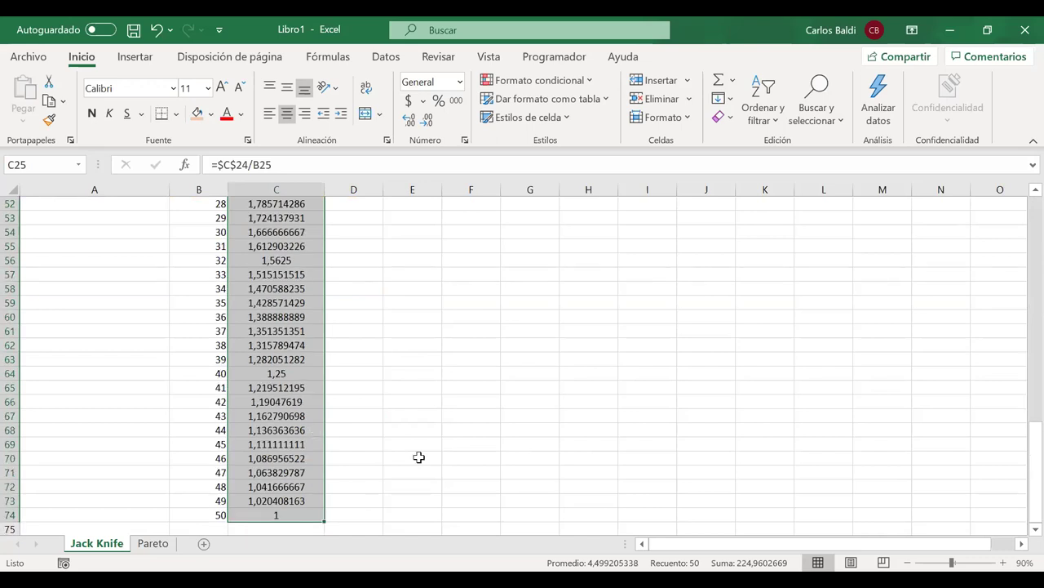
scroll(419, 457, "up", 8)
scroll(419, 457, "up", 4)
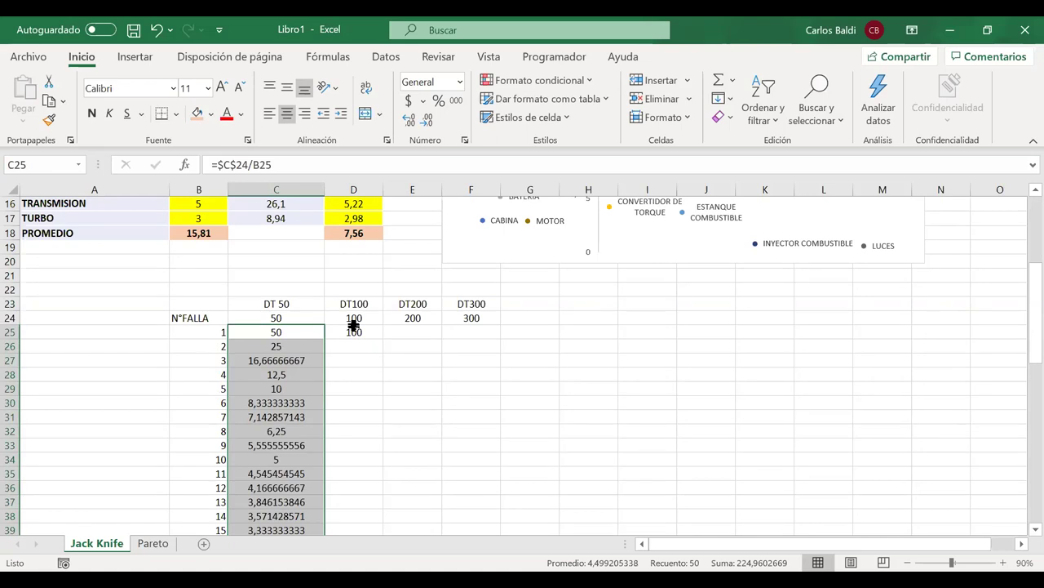
Fill the D25 formula down the DT100 column for all 50 failure counts
left_click(375, 333)
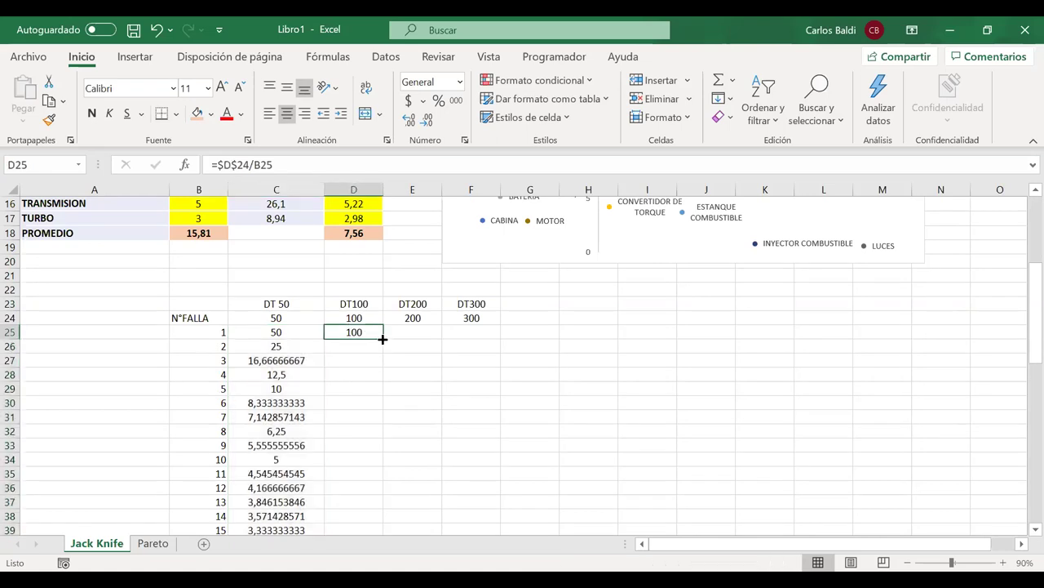
double_click(382, 337)
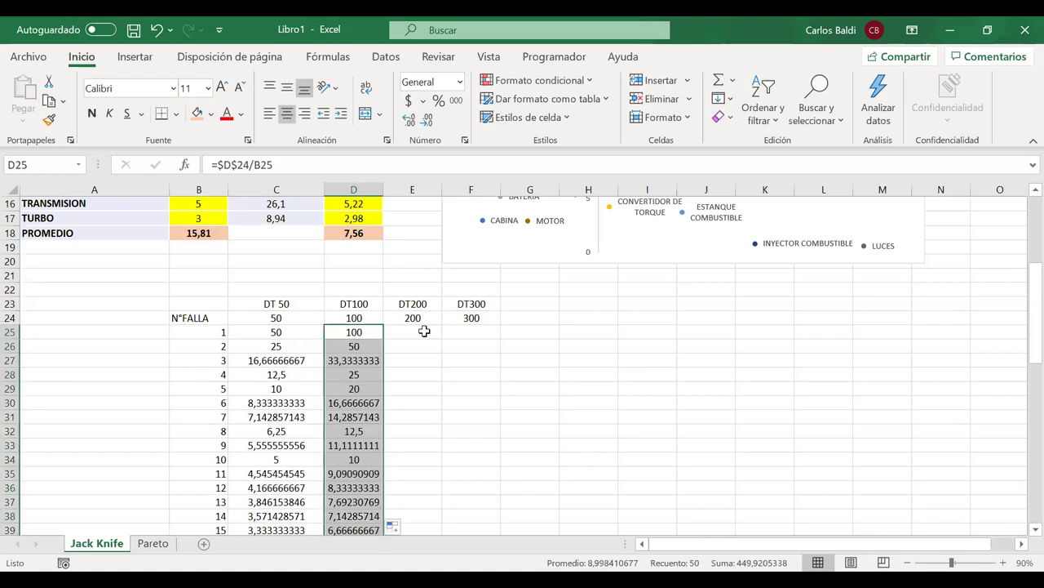
Enter =$E$24/B25 in E25 for the DT200 column and fill it down for all 50 failure counts
left_click(422, 331)
type("=")
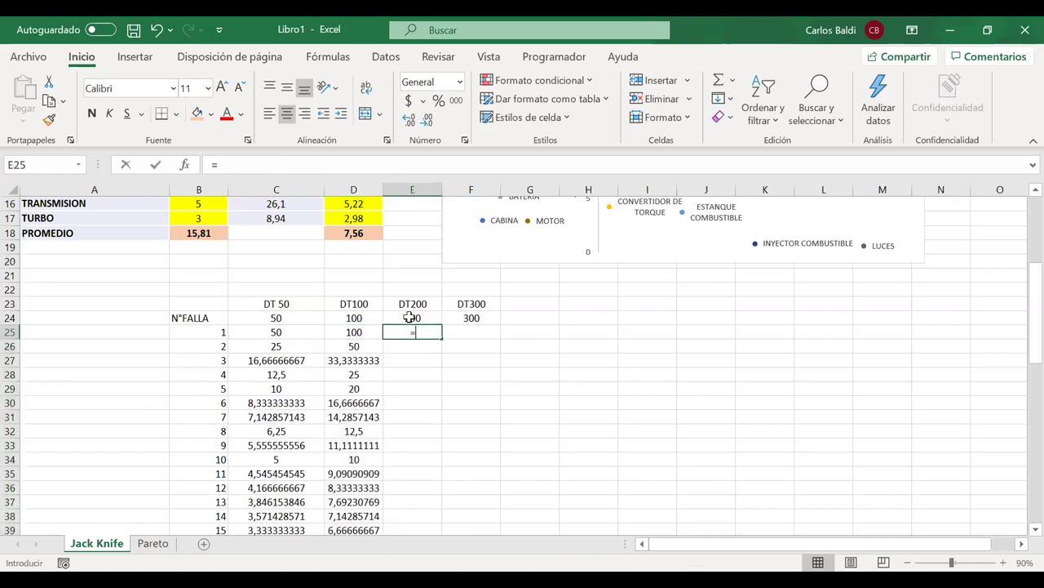
left_click(409, 317)
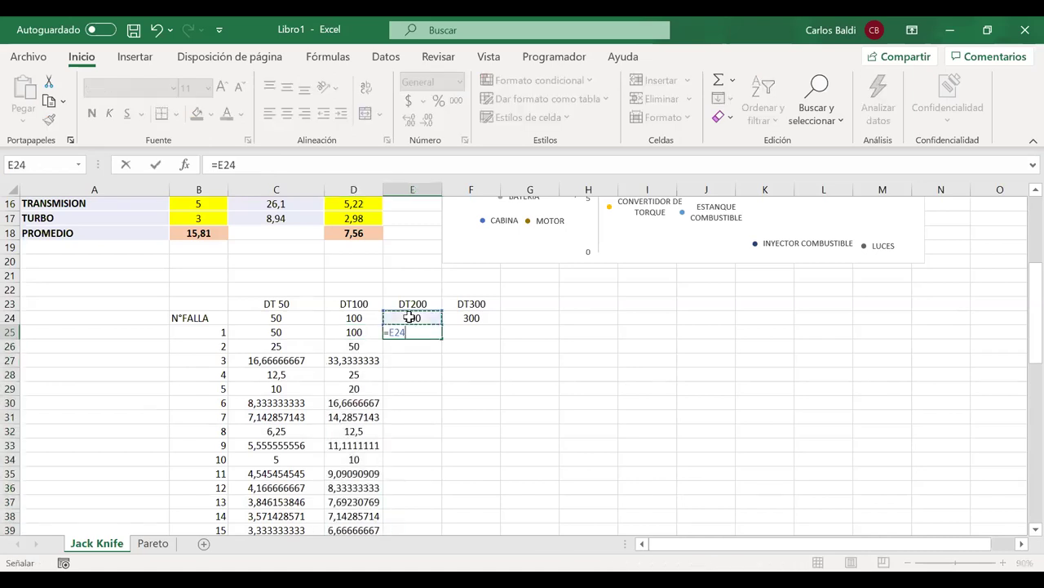
key("F4")
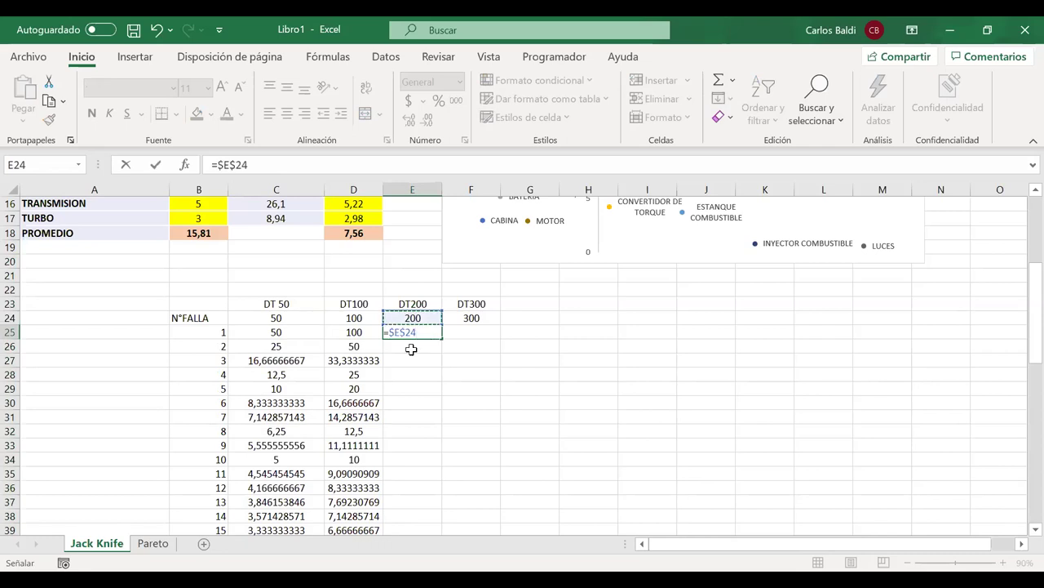
type("/")
left_click(213, 331)
key("Return")
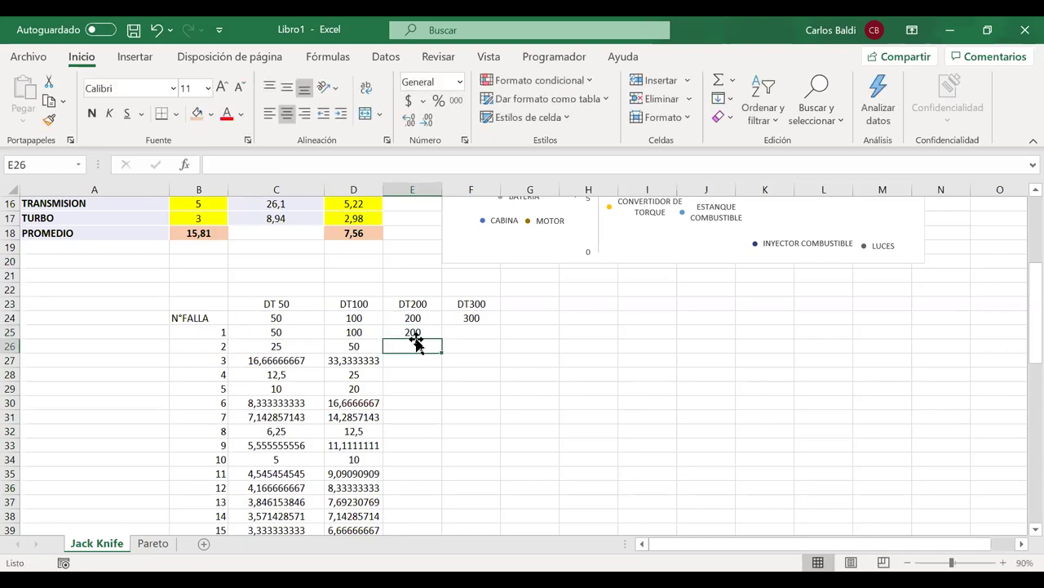
left_click(412, 333)
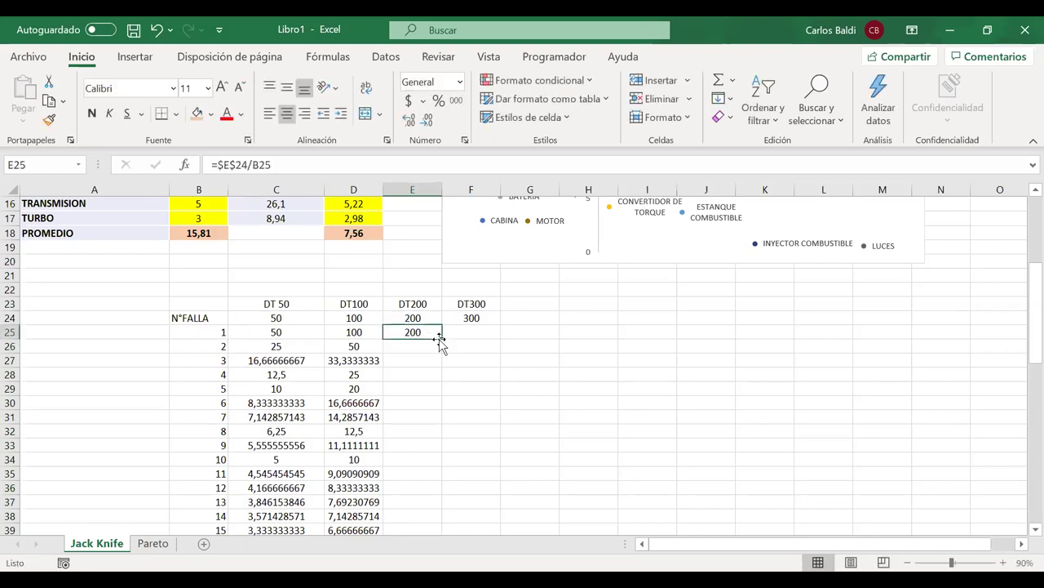
double_click(439, 339)
Check the calculated DT values in the rows for failure counts 1, 2 and 4
left_click(411, 333)
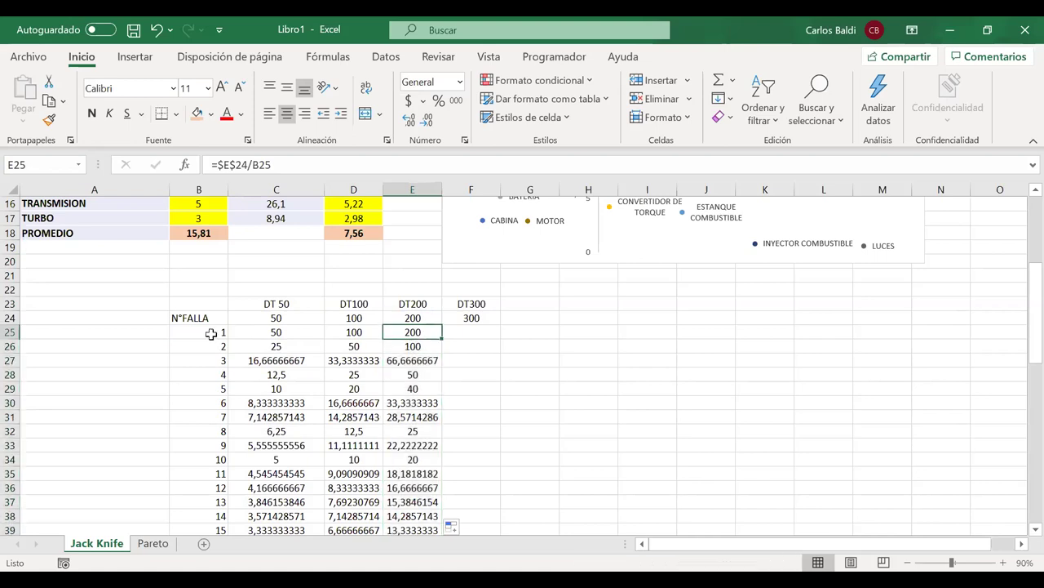
left_click(412, 346)
left_click_drag(412, 346, 222, 345)
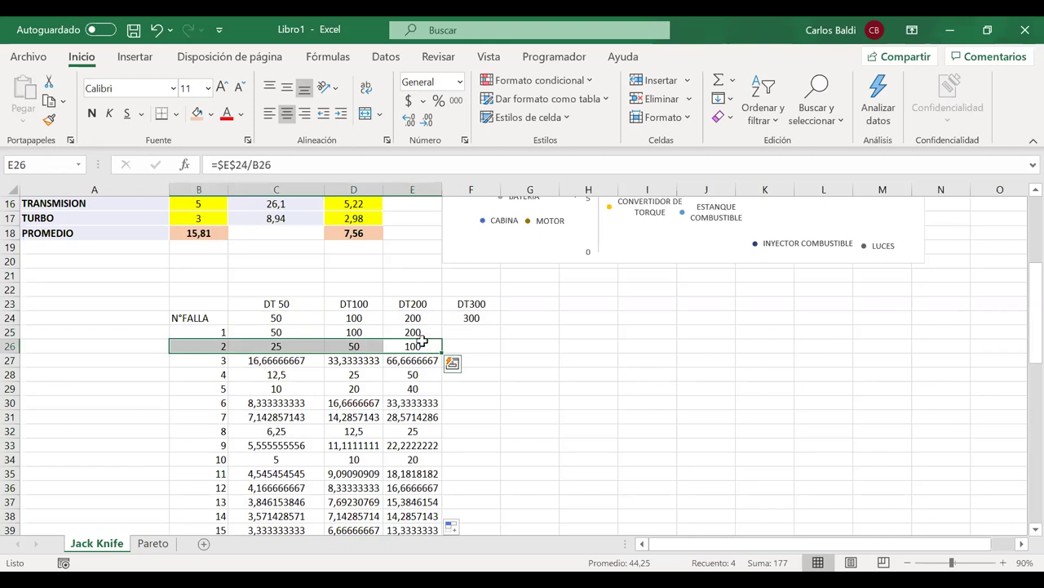
left_click(417, 374)
left_click_drag(357, 370, 214, 374)
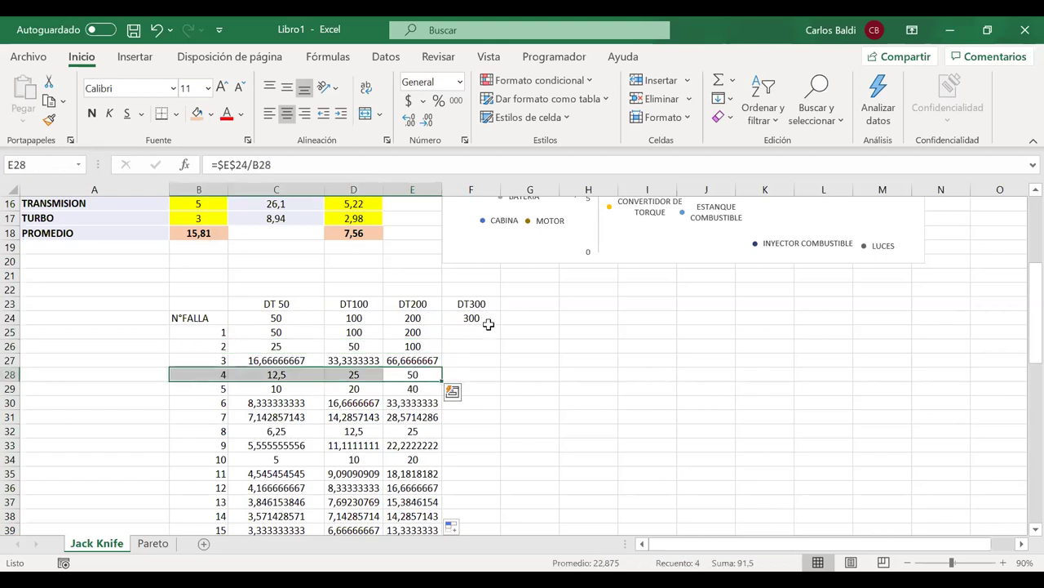
Enter =$F$24/B25 in F25 for the DT300 column and fill it down for all 50 failure counts
left_click(486, 330)
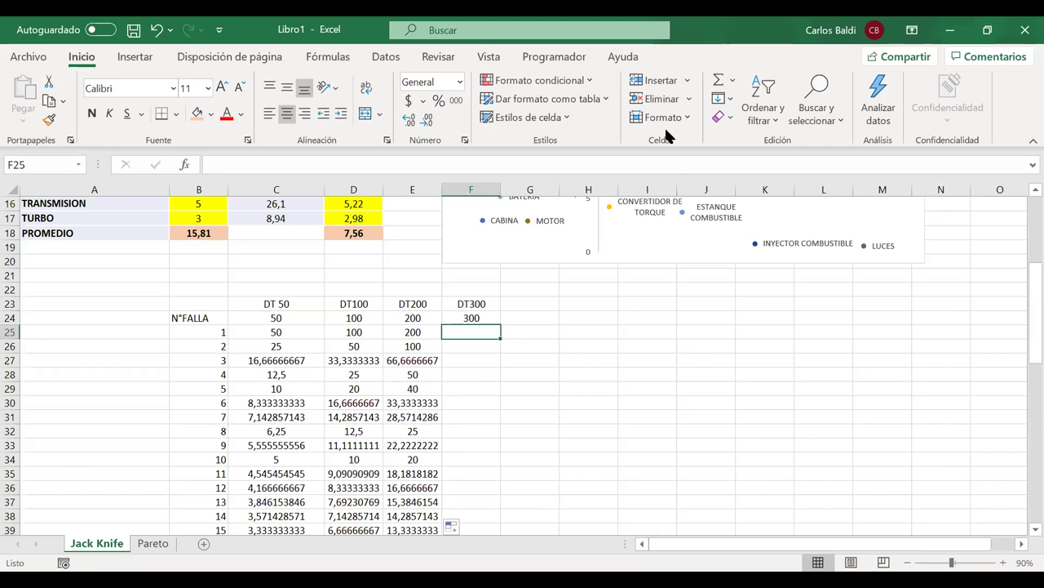
left_click(474, 334)
type("=")
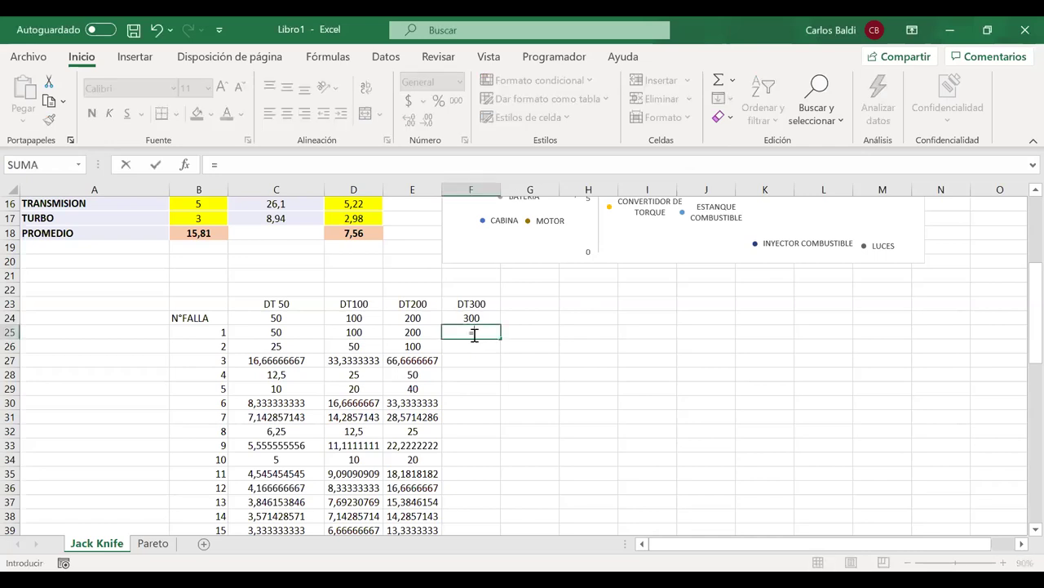
left_click(475, 317)
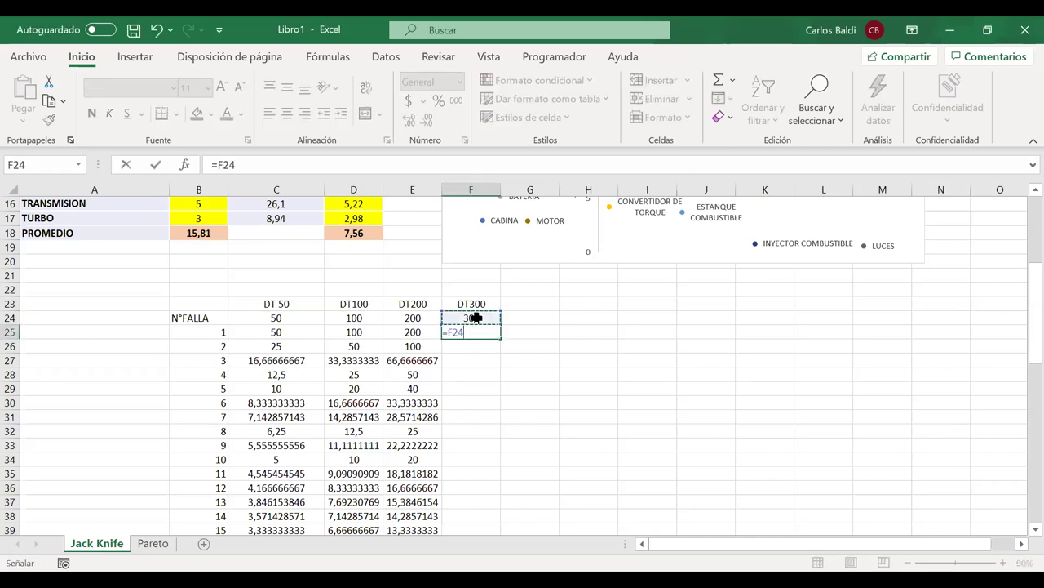
key("F4")
type("/")
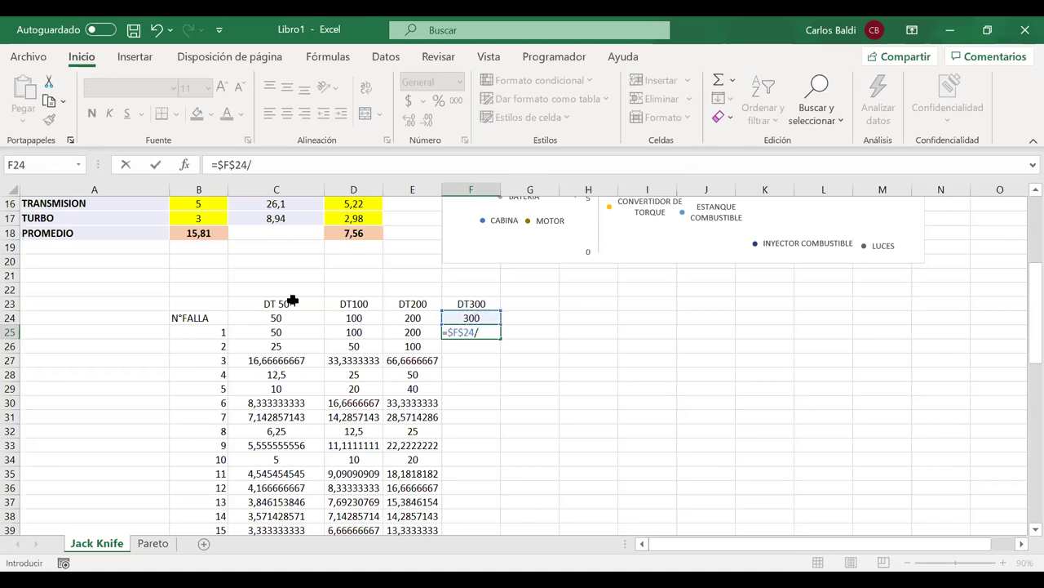
left_click(211, 329)
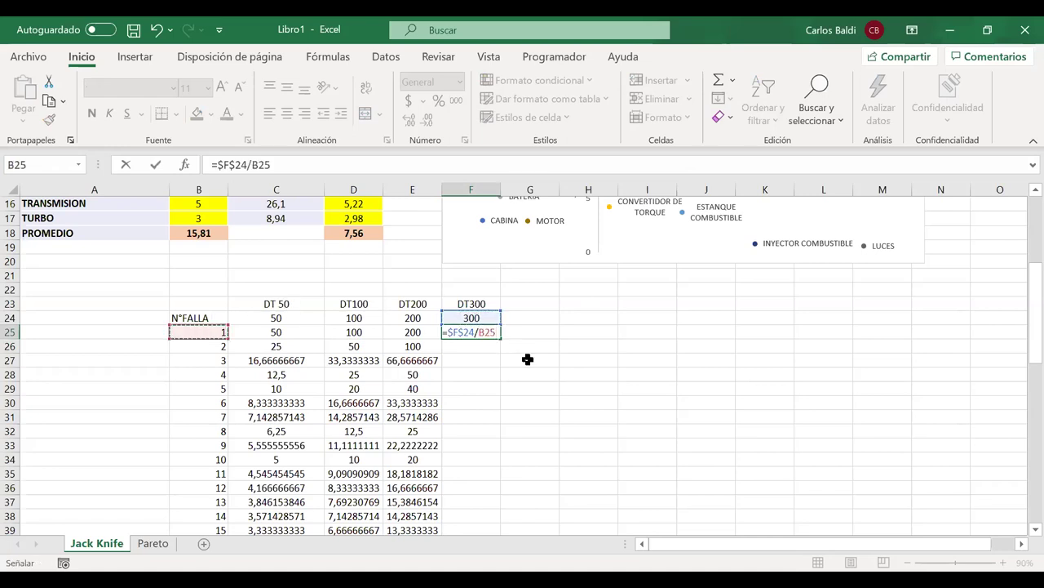
key("Return")
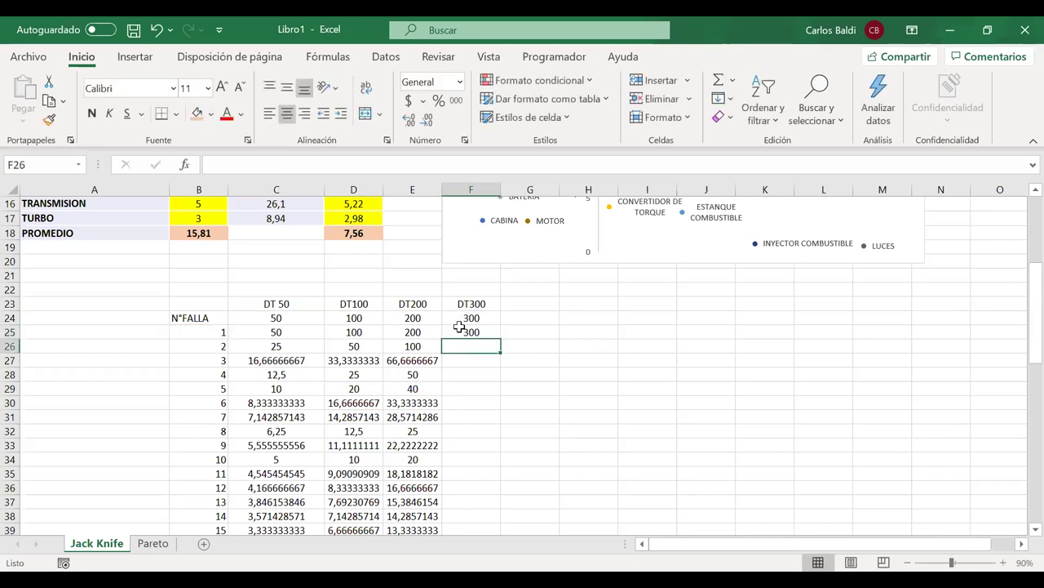
left_click(460, 330)
double_click(500, 337)
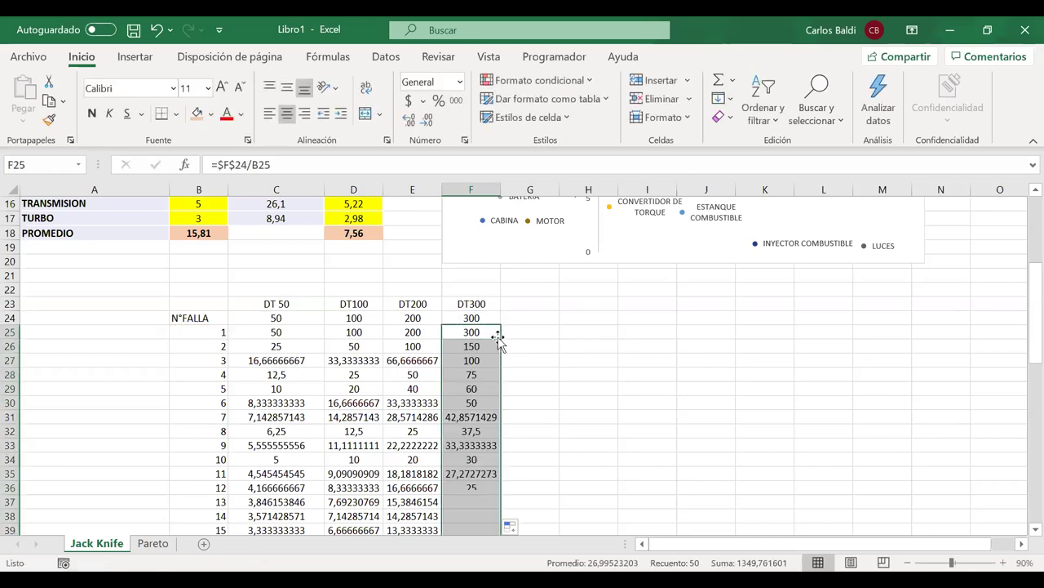
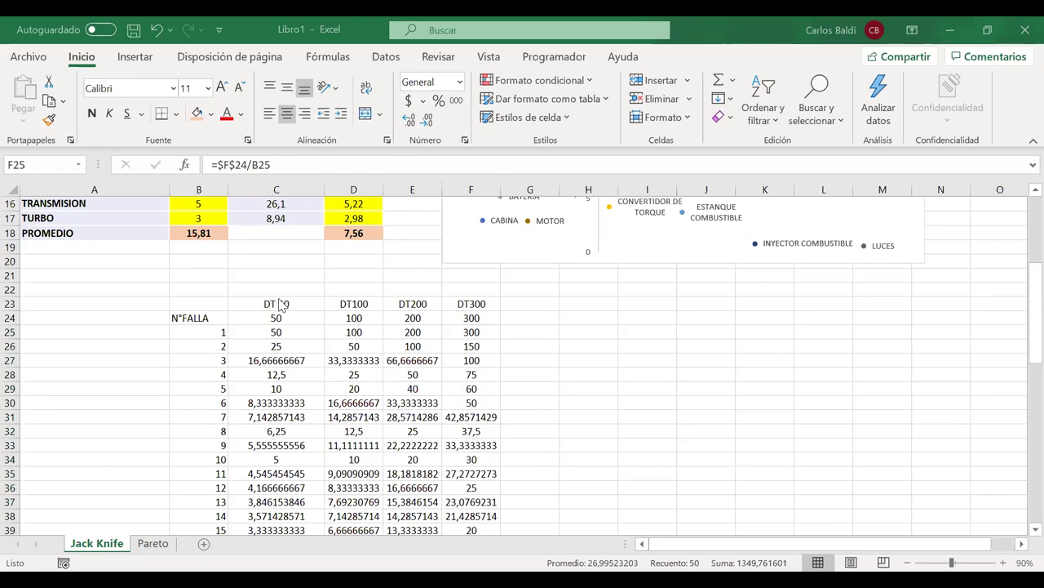
Apply the light orange fill to the DT headers in C23:F23 and the N°FALLA column in B24:B74
left_click_drag(278, 303, 450, 303)
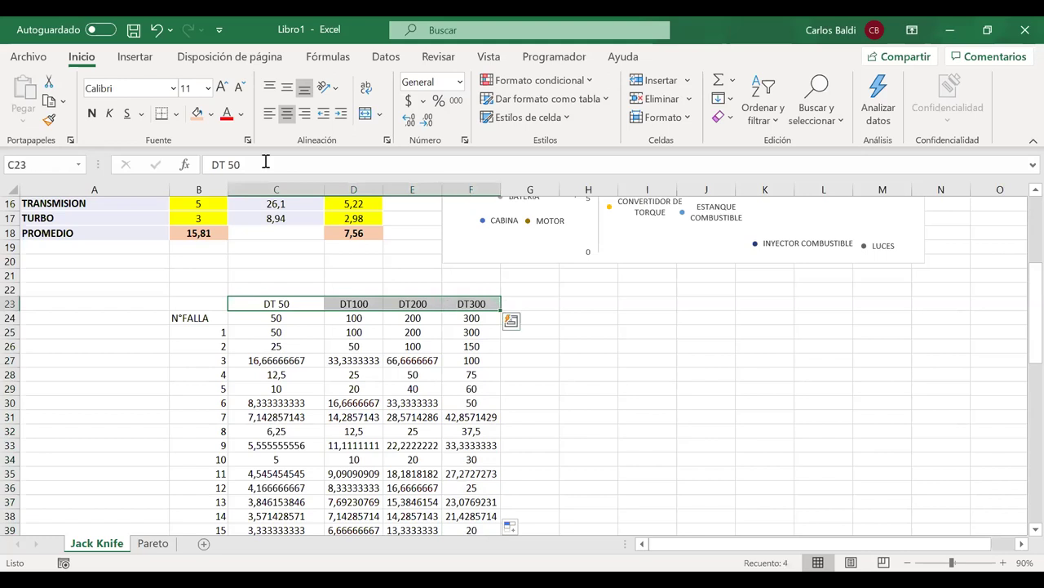
left_click(197, 114)
left_click_drag(210, 317, 227, 528)
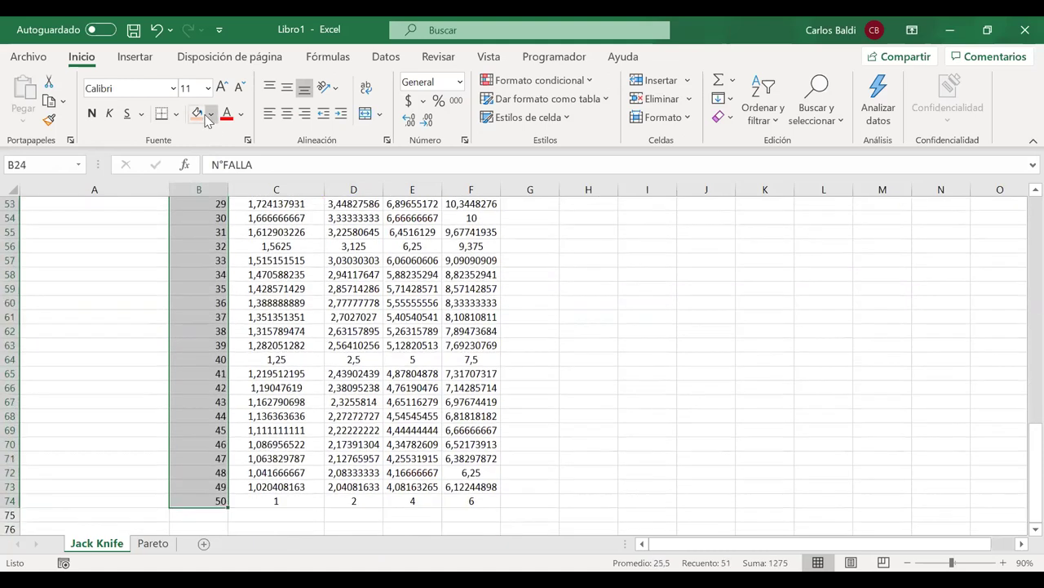
left_click(197, 114)
scroll(464, 514, "up", 12)
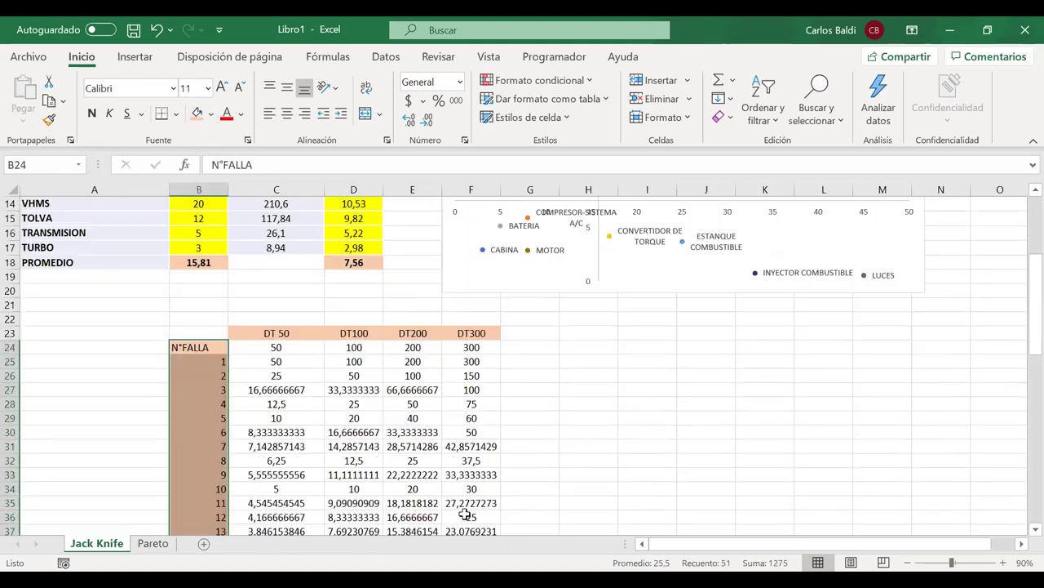
Apply all borders to the whole DT table in B23:F74
left_click(246, 348)
left_click_drag(214, 333, 471, 500)
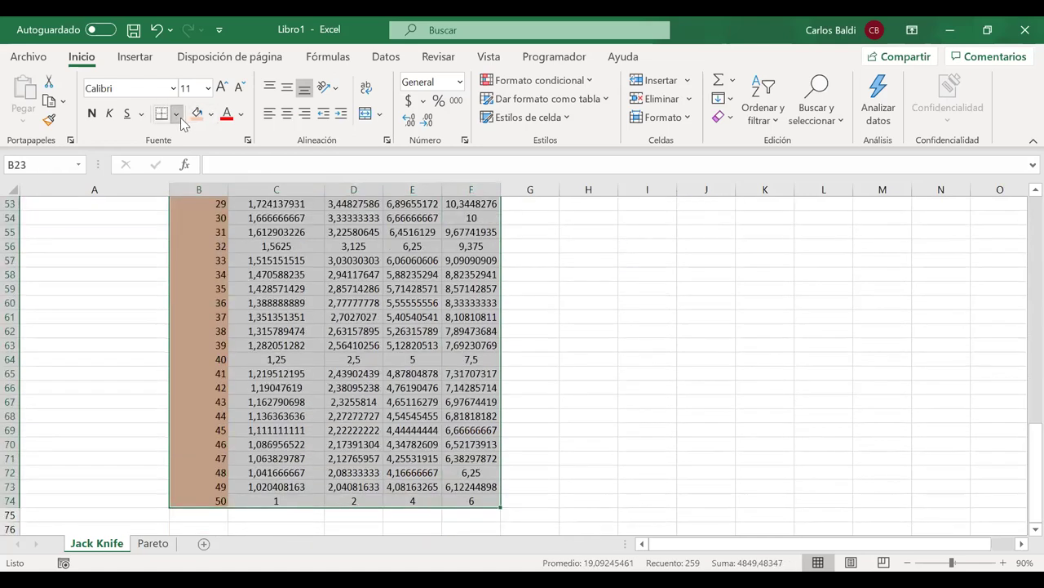
left_click(176, 114)
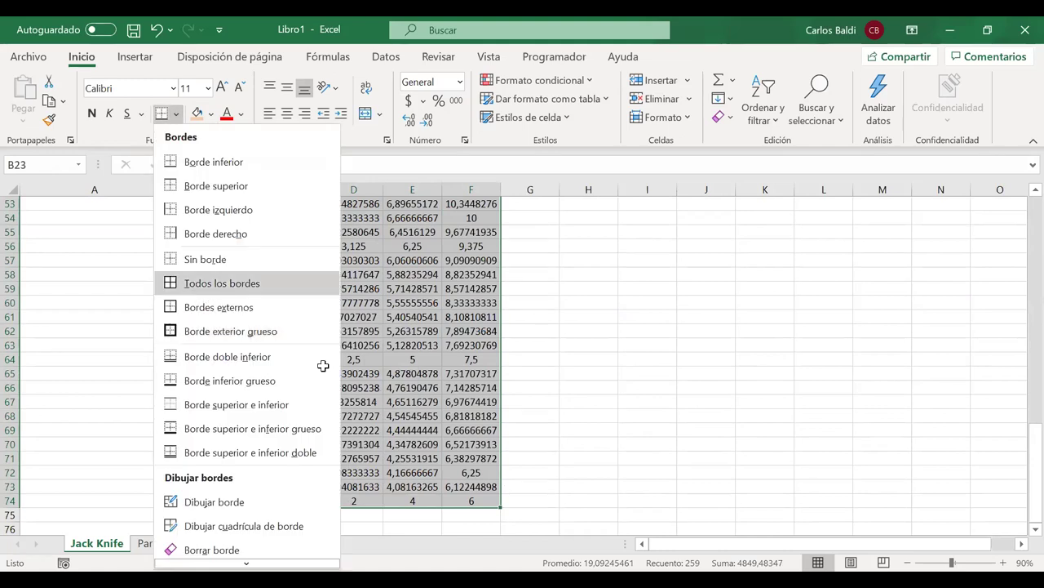
left_click(218, 283)
Apply a light blue fill to the downtime values in C24:F24
scroll(277, 368, "up", 14)
left_click_drag(273, 375, 474, 377)
left_click(211, 114)
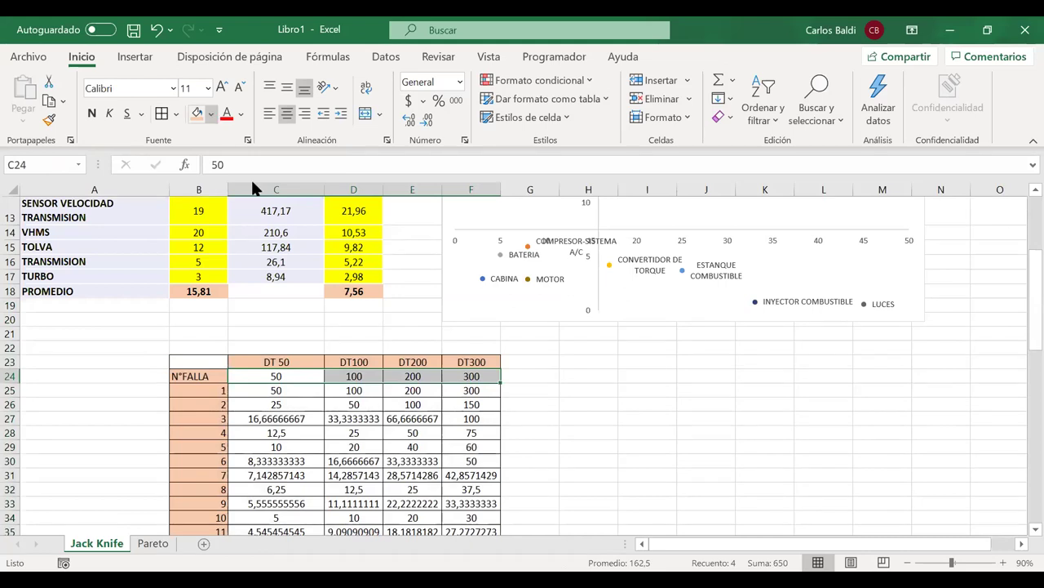
left_click(550, 368)
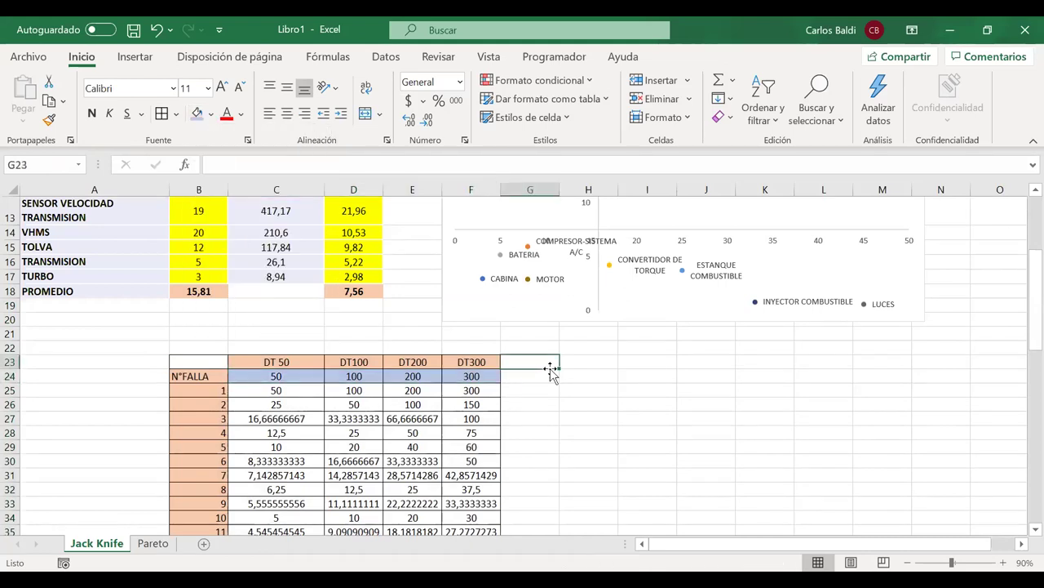
Try a different curve in the last column by changing the F23 header to DT400 and the F24 value to 400
double_click(473, 362)
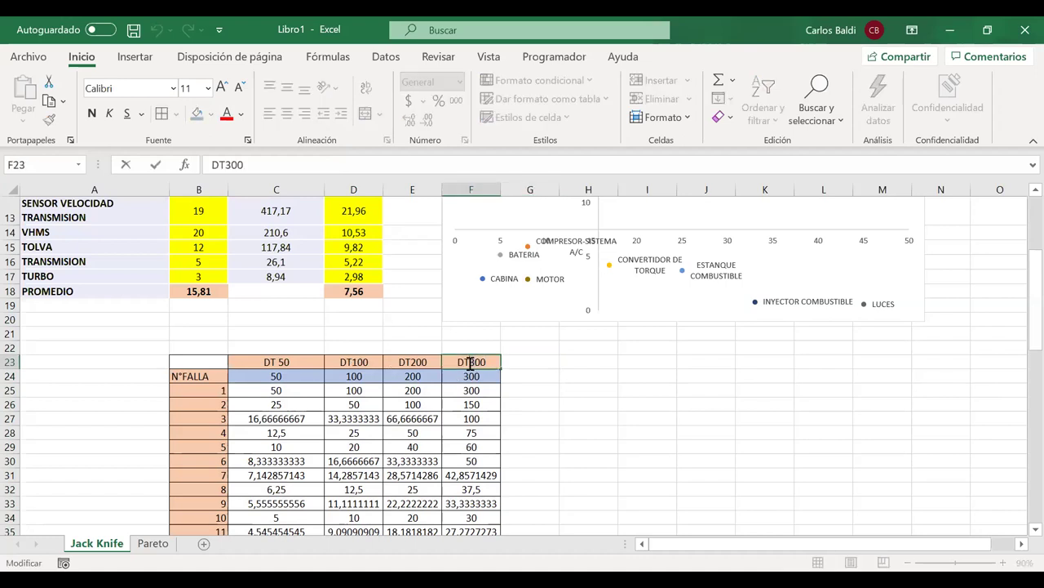
key("BackSpace")
type("4")
key("Return")
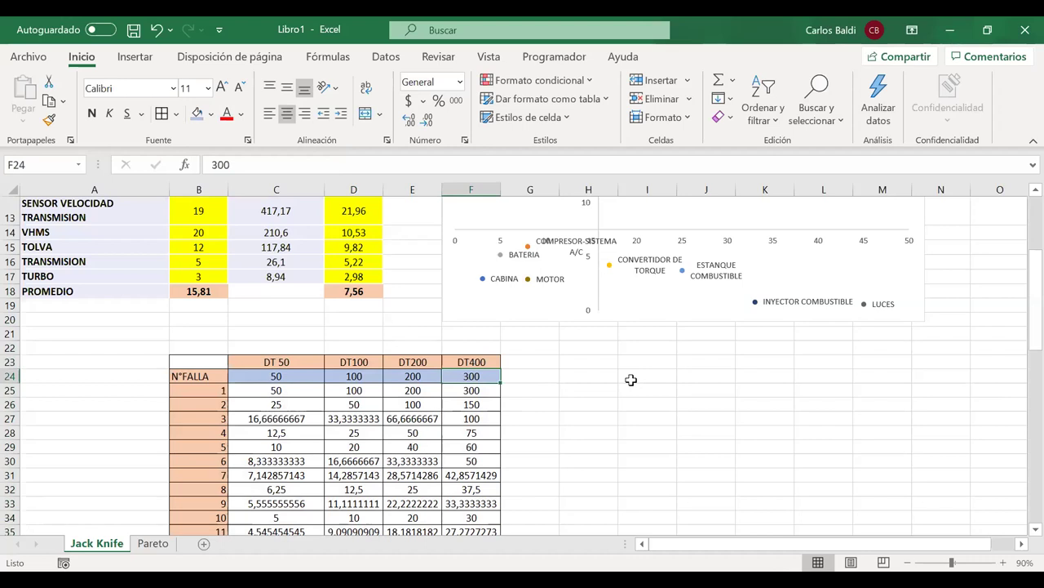
double_click(470, 380)
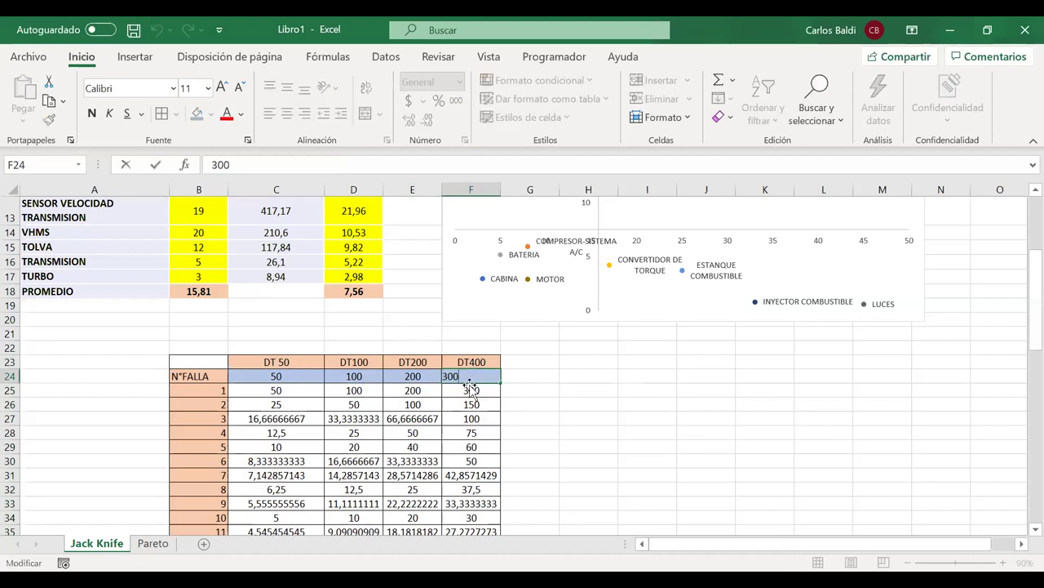
key("Left")
key("Left")
key("BackSpace")
type("4")
key("Return")
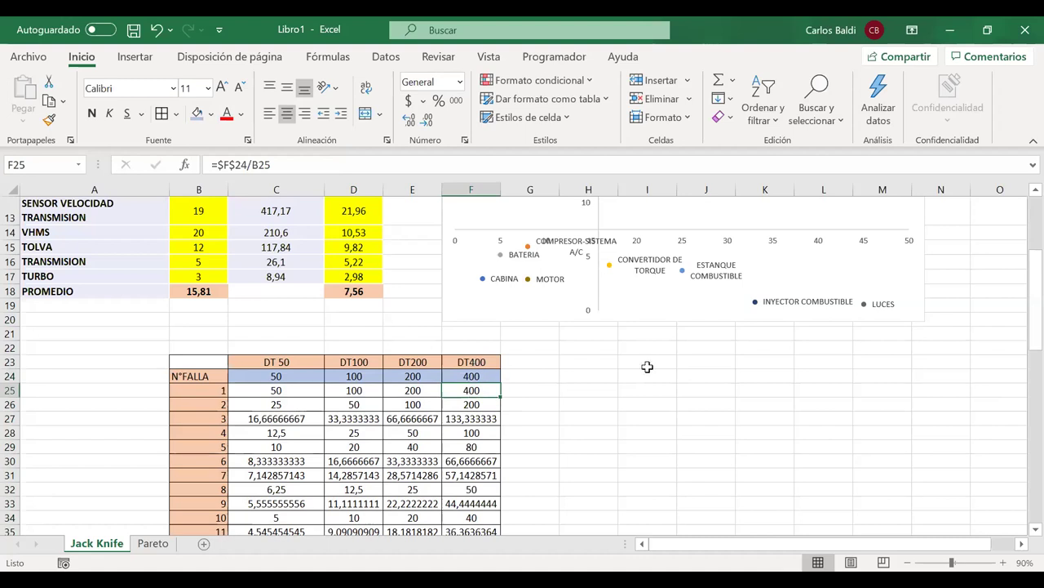
Undo the last two edits to the F23 header and the F24 value
key("ctrl+z")
key("ctrl+z")
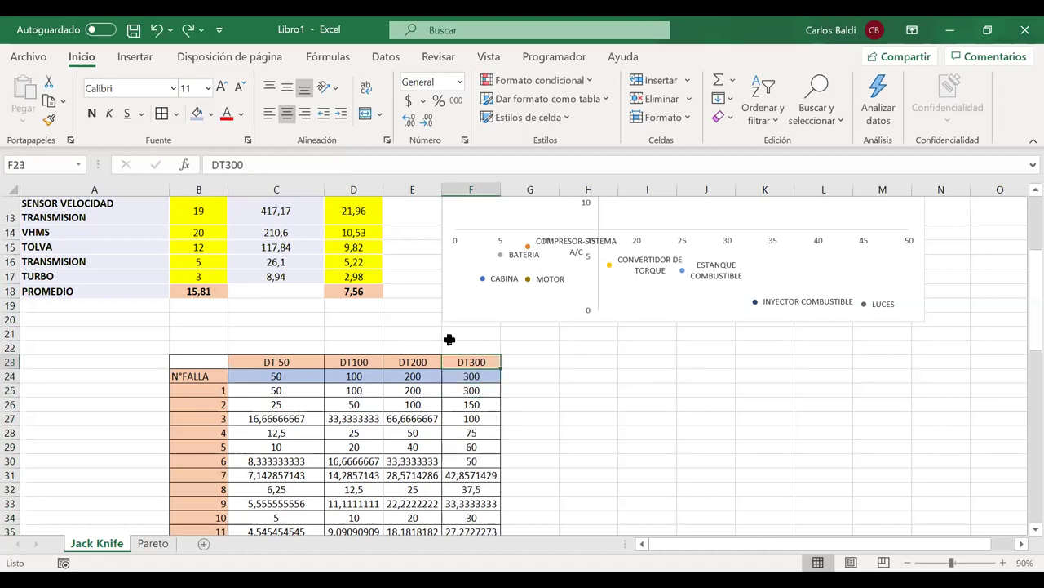
Review the DT 50 curve values down the table and the component positions on the Jack Knife chart
left_click(566, 387)
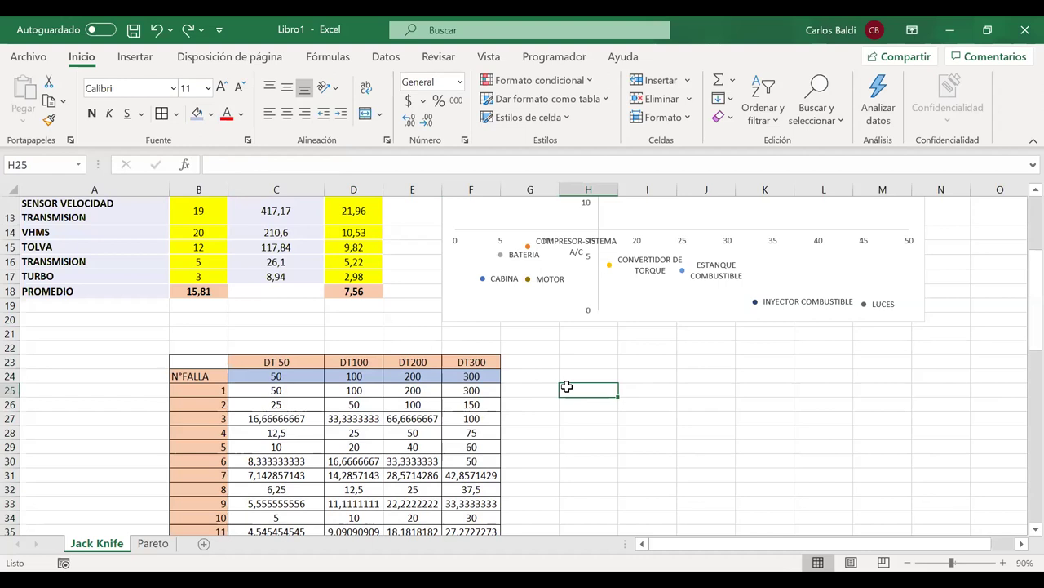
scroll(566, 387, "up", 2)
scroll(568, 390, "down", 1)
scroll(568, 390, "down", 1)
left_click_drag(268, 408, 310, 522)
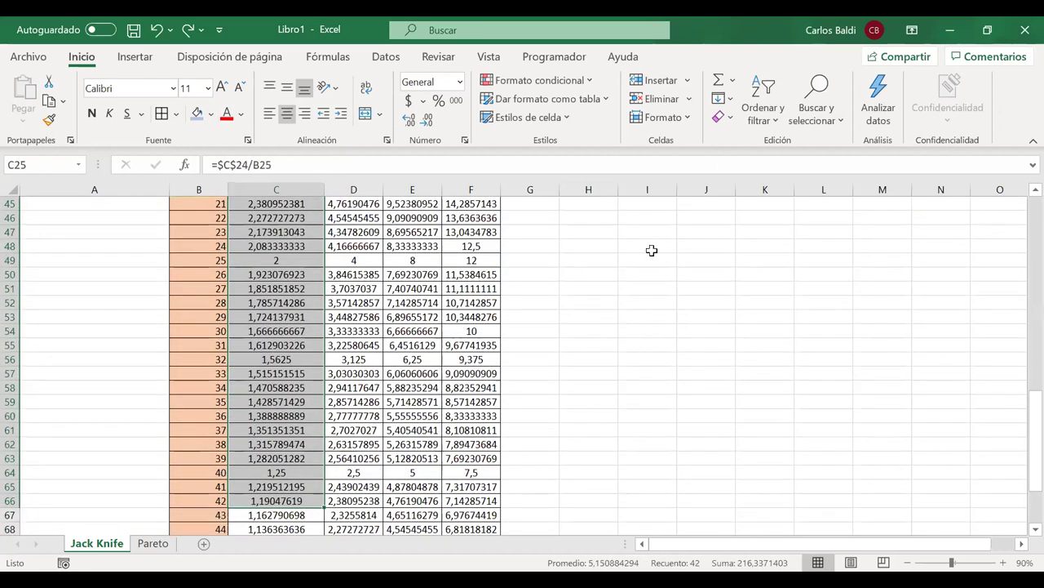
scroll(650, 250, "up", 15)
left_click(651, 250)
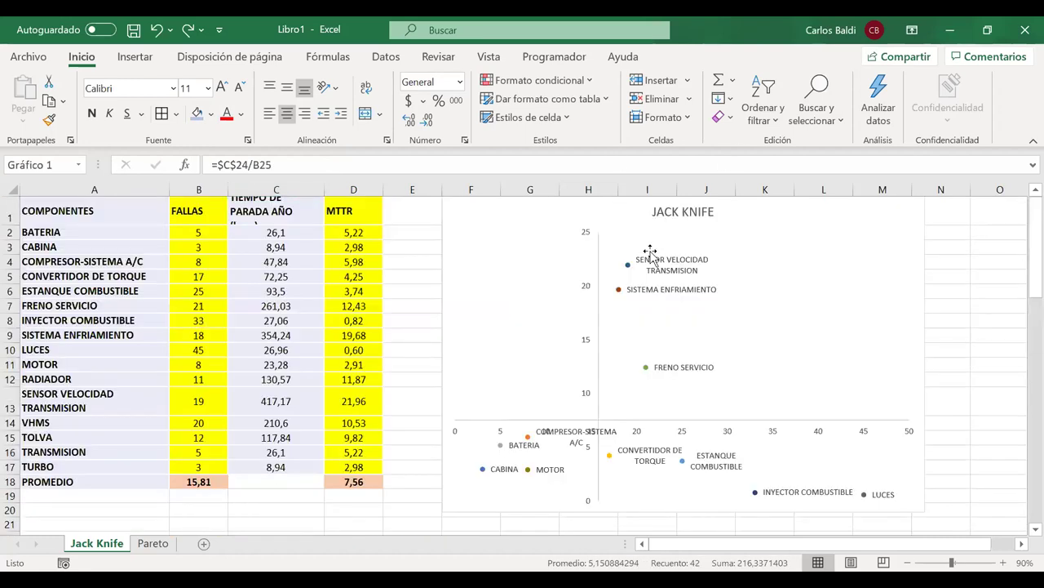
left_click(416, 321)
scroll(418, 376, "down", 3)
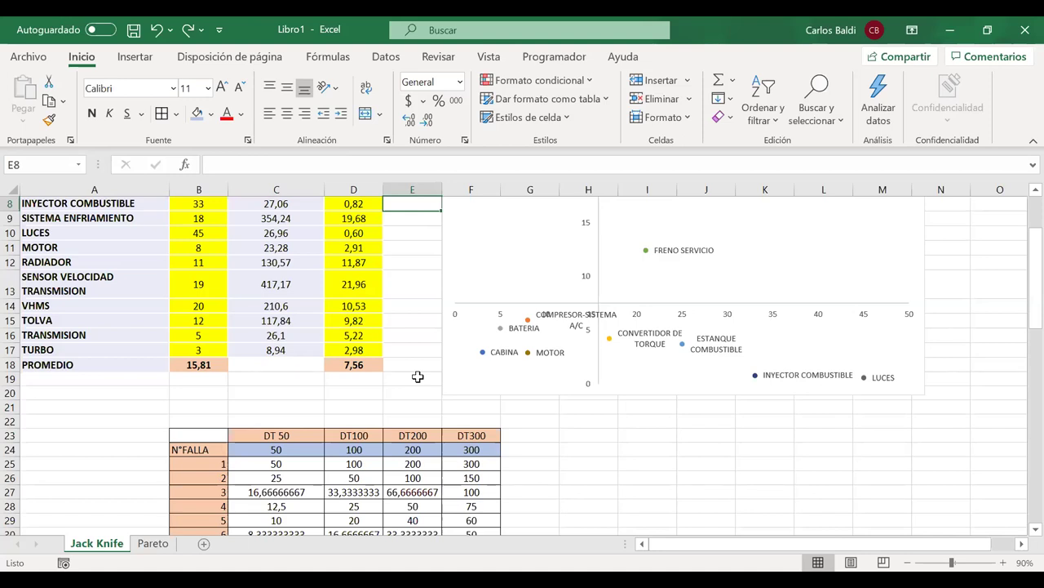
left_click(573, 423)
Enter 8760 as the yearly hours in cell A22, above the DT table
left_click(63, 421)
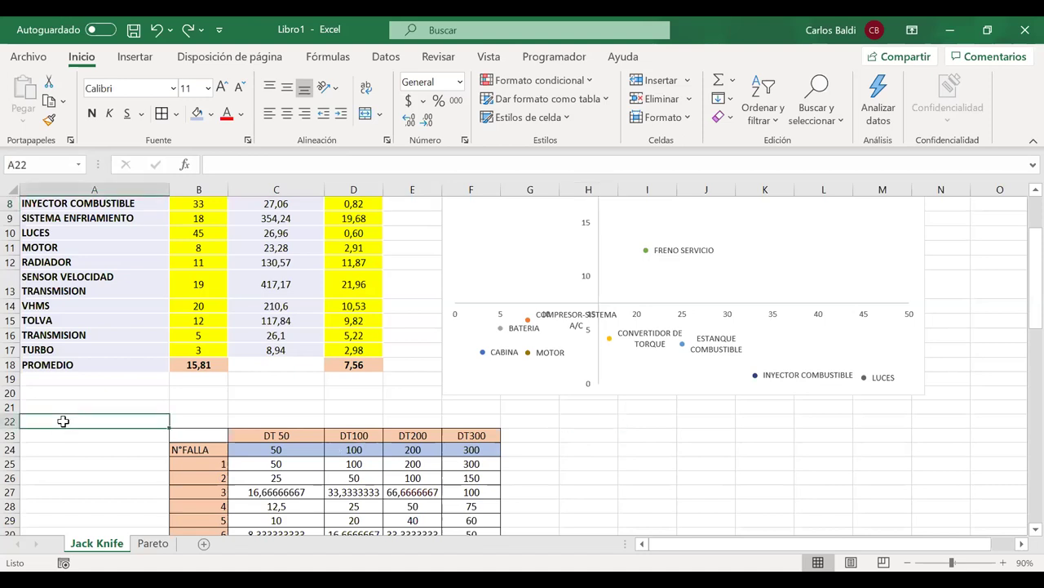
type("87")
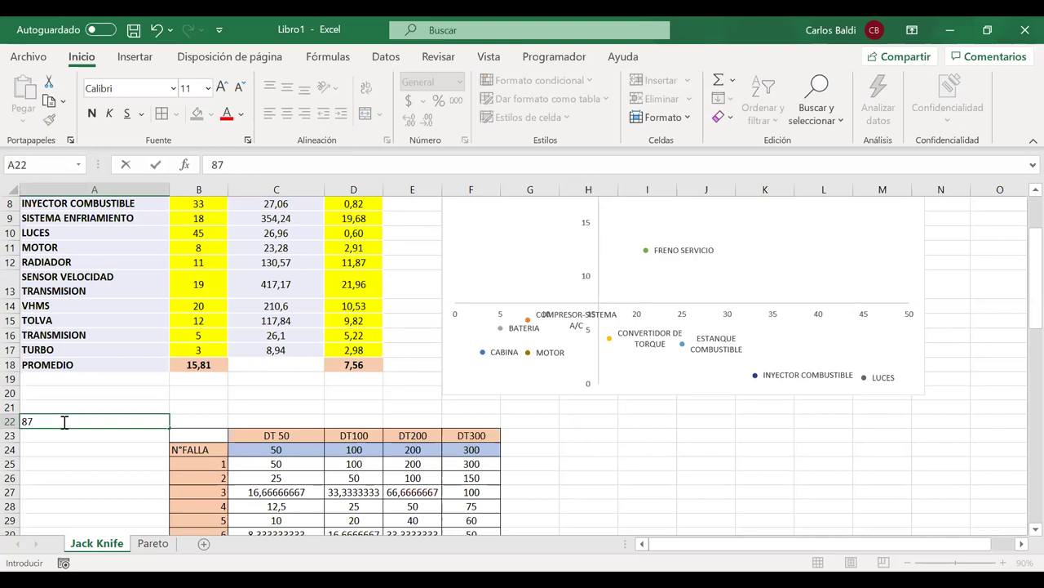
type("60")
key("Return")
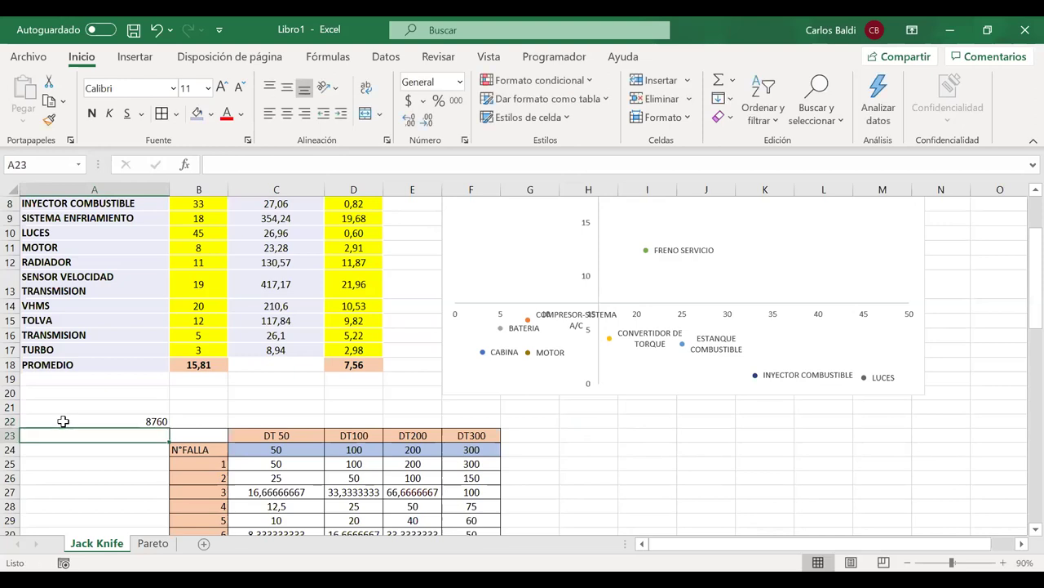
Enter the availability formula =(A22-50)/A22 in cell H23, beside the DT table
left_click(578, 436)
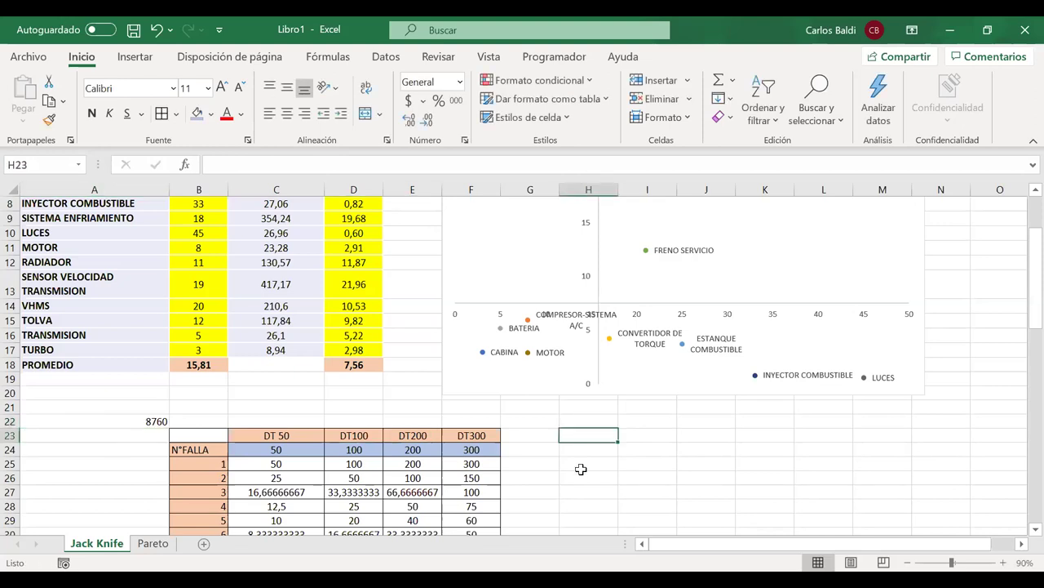
type("=")
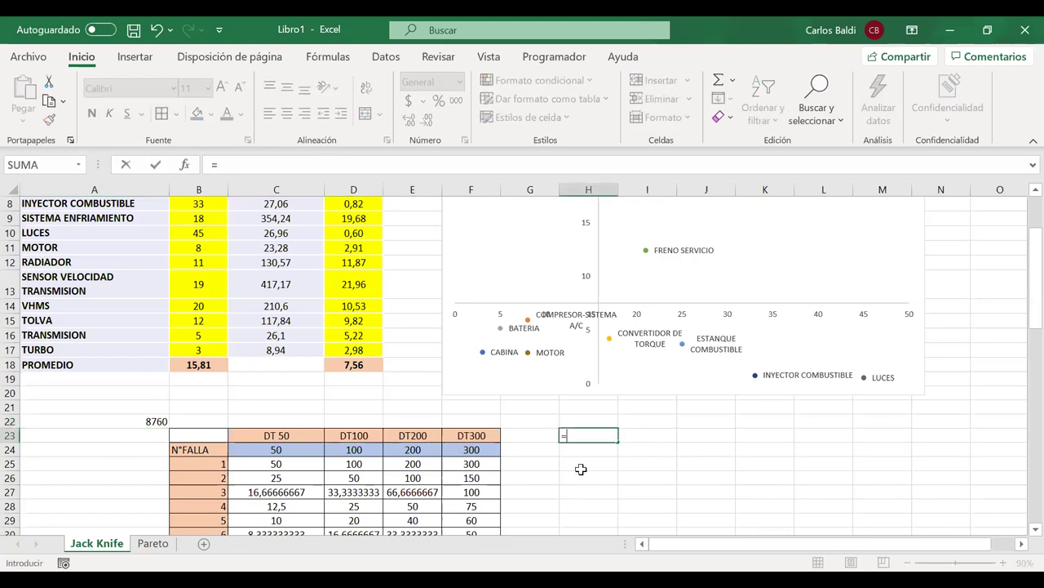
left_click(141, 420)
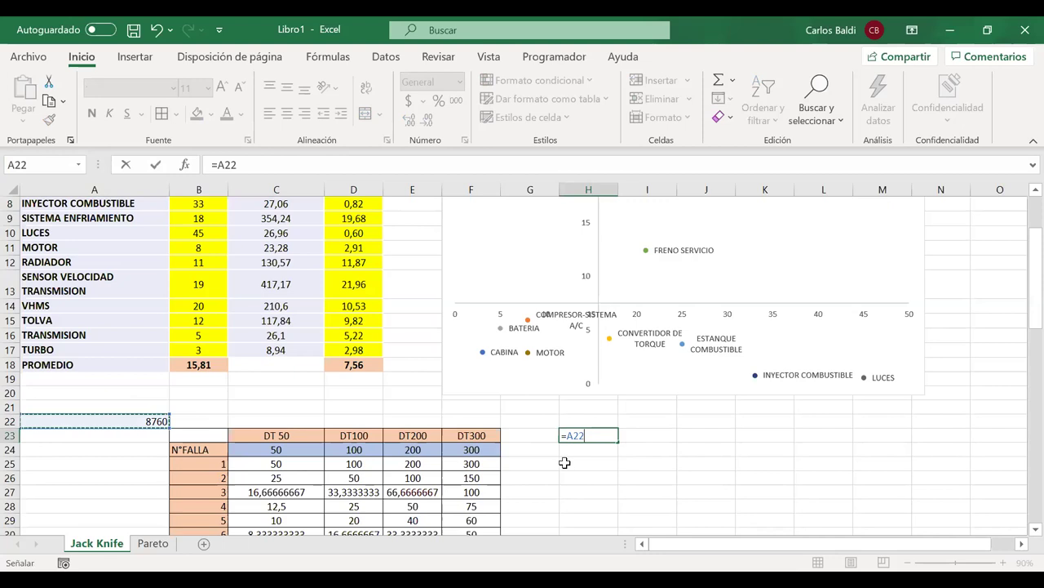
key("F2")
left_click(564, 436)
type("(A22")
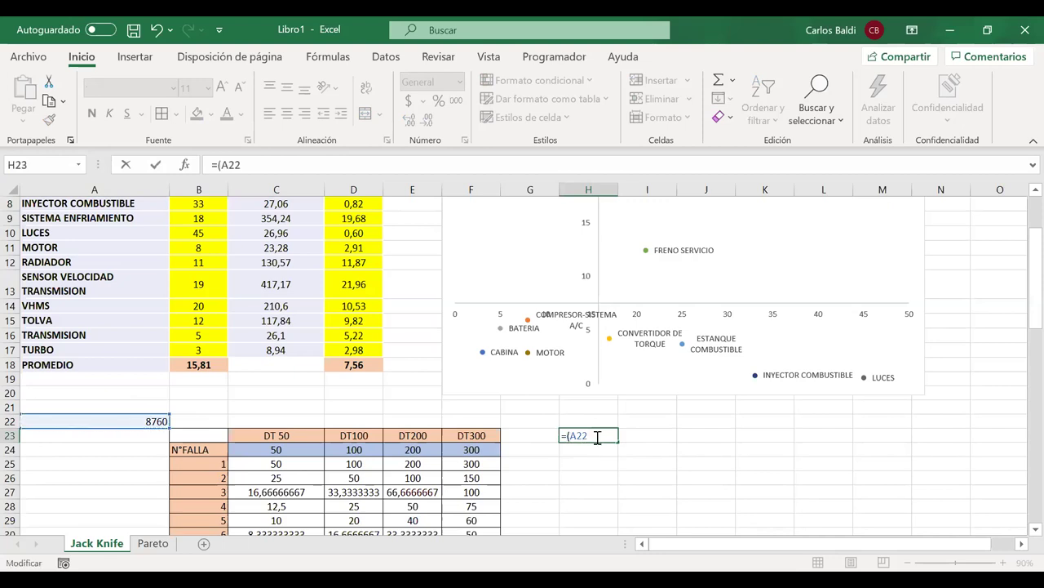
type("-50)/")
left_click(138, 421)
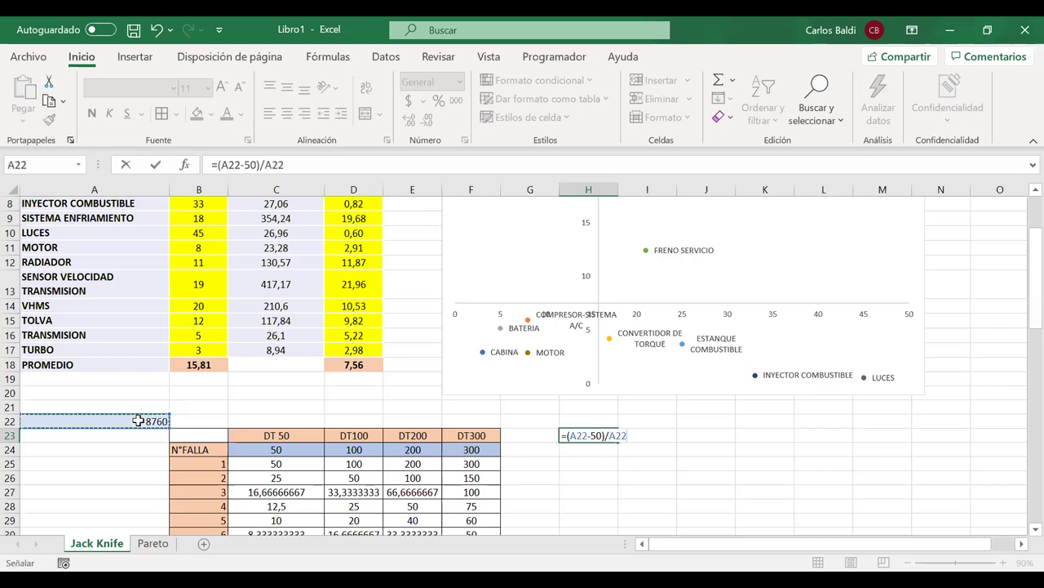
key("Return")
Format the H23 result as a percentage with two decimal places
left_click(587, 435)
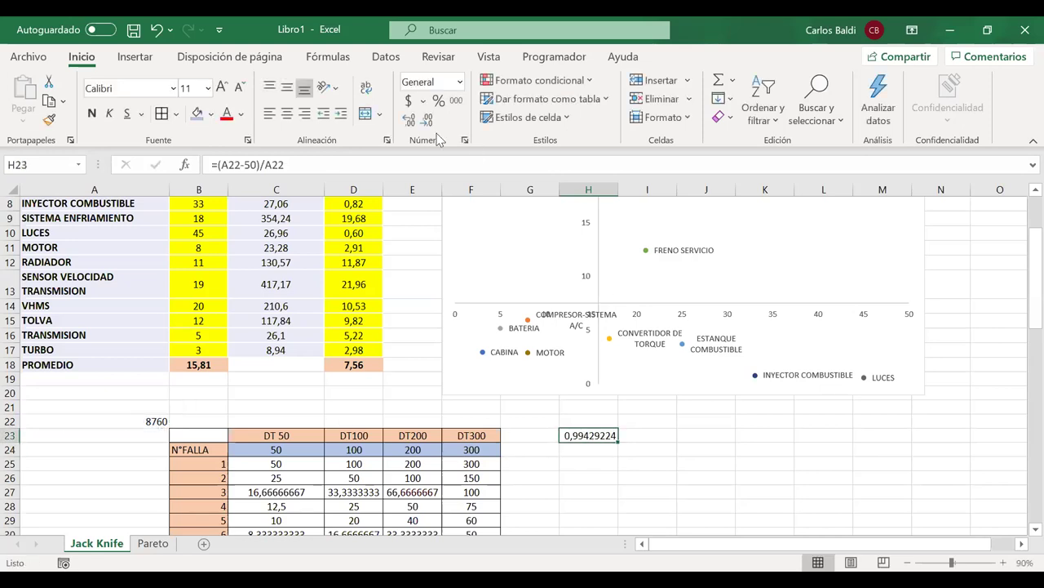
left_click(438, 101)
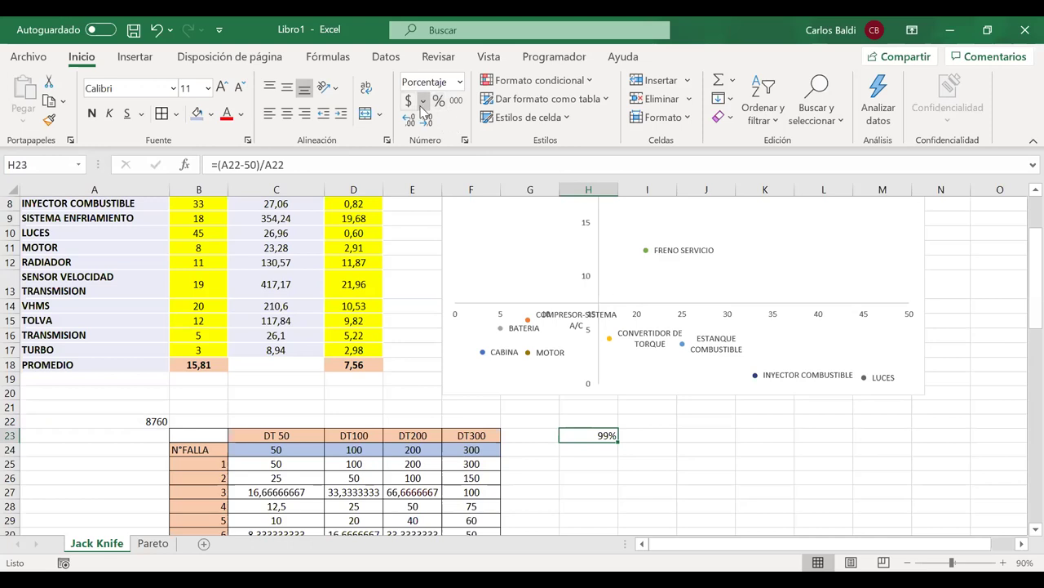
left_click(408, 119)
left_click(409, 119)
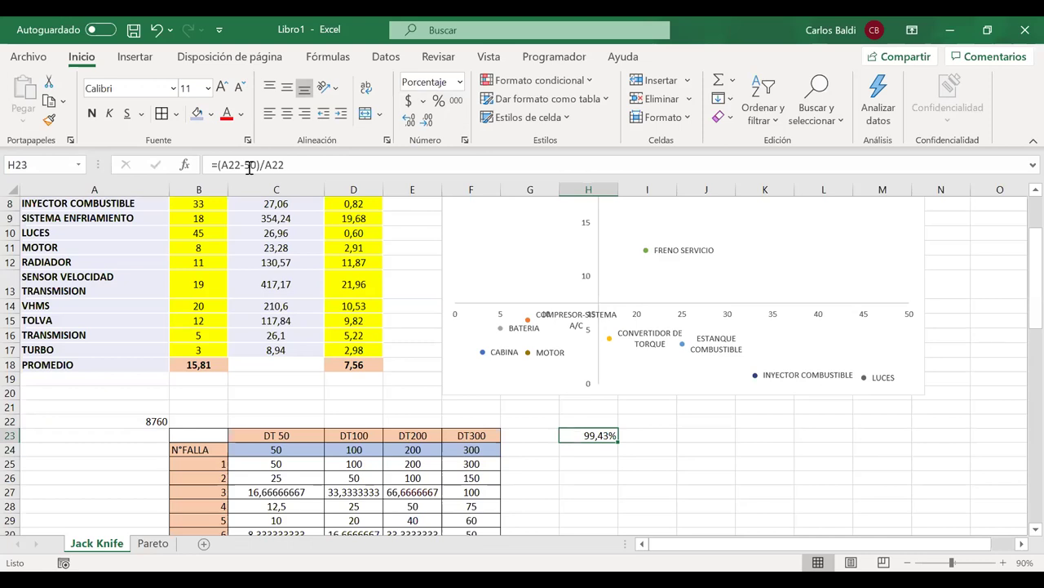
Change the H23 formula to the unavailability share, =1-((A22-50)/A22)
left_click(217, 165)
type("1-")
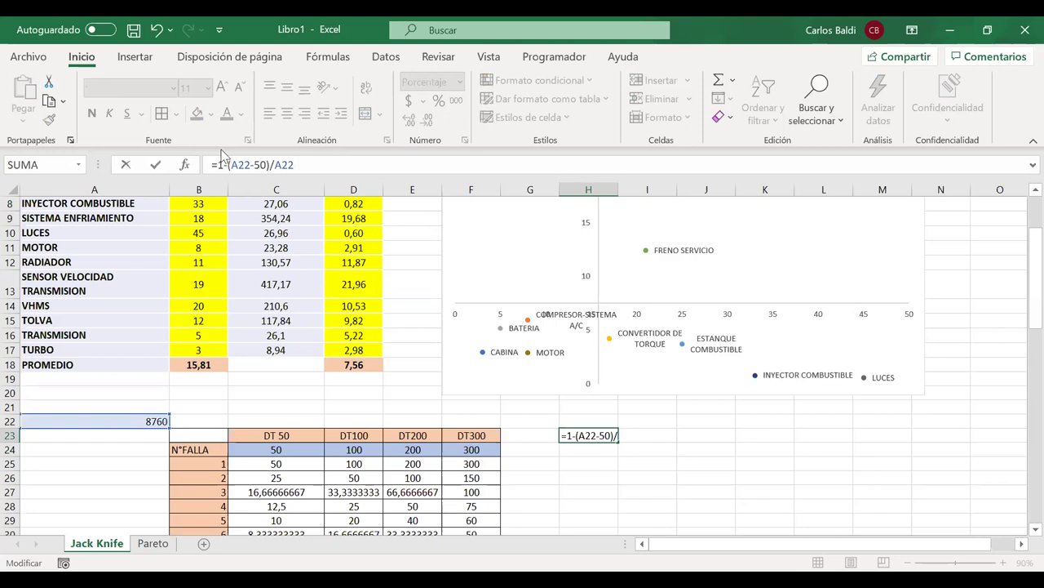
type("(")
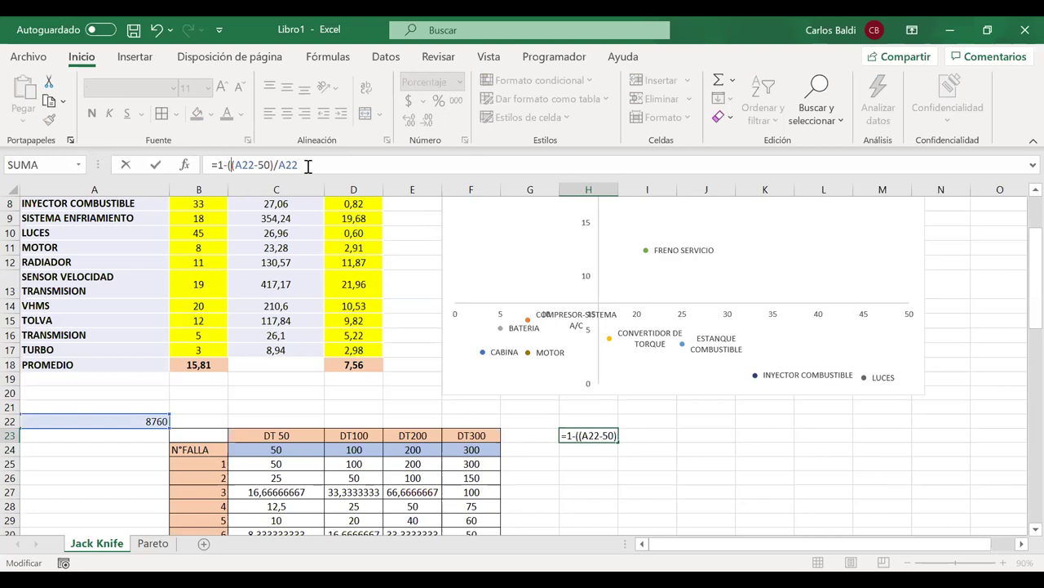
type(")")
key("Return")
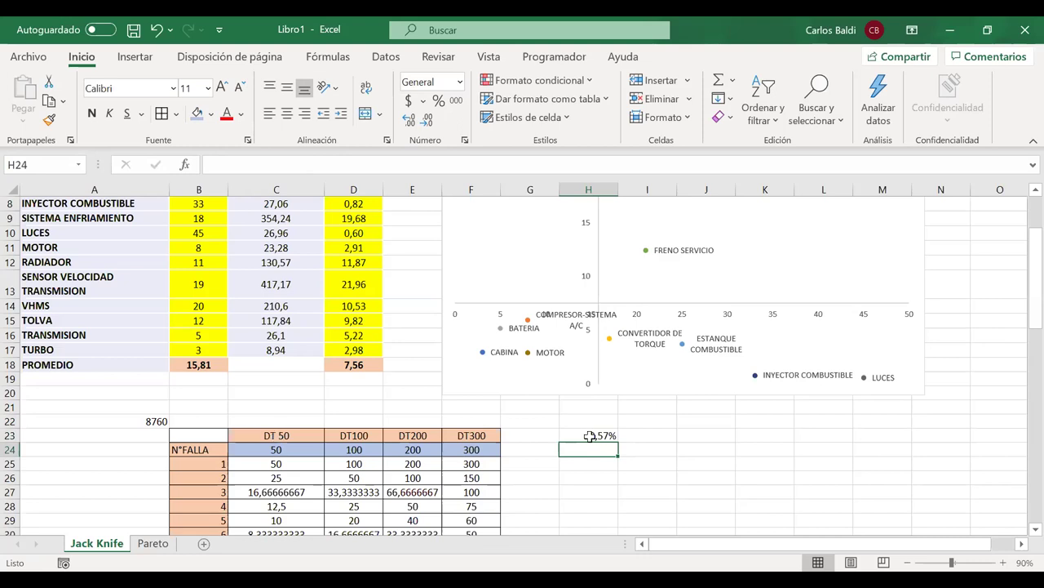
Try filling the H23 formula across to K23 and pointing the references in I23 back to A22
left_click(616, 440)
left_click_drag(618, 441, 660, 434)
key("Tab")
key("F2")
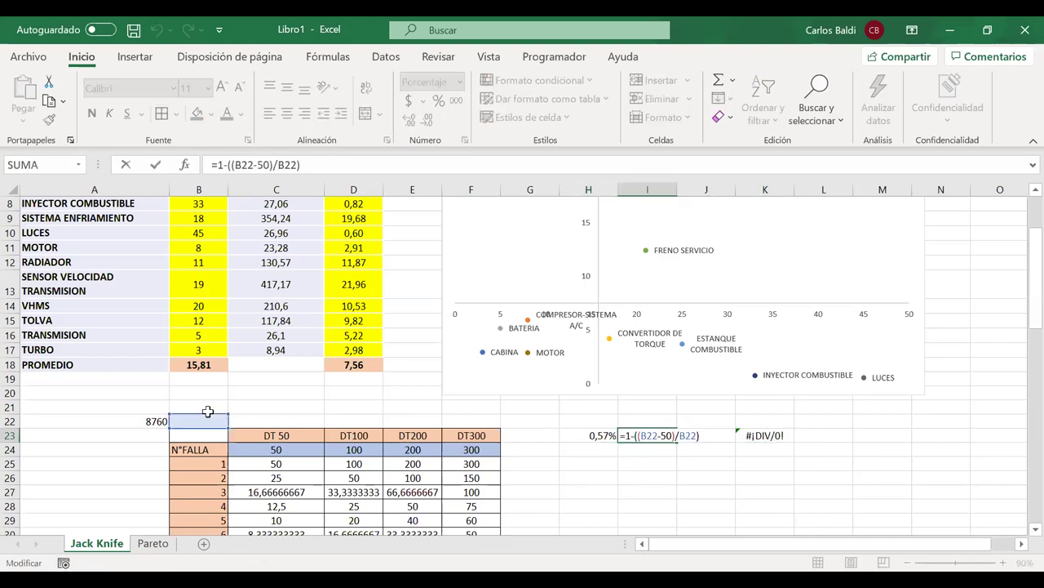
left_click_drag(208, 412, 159, 420)
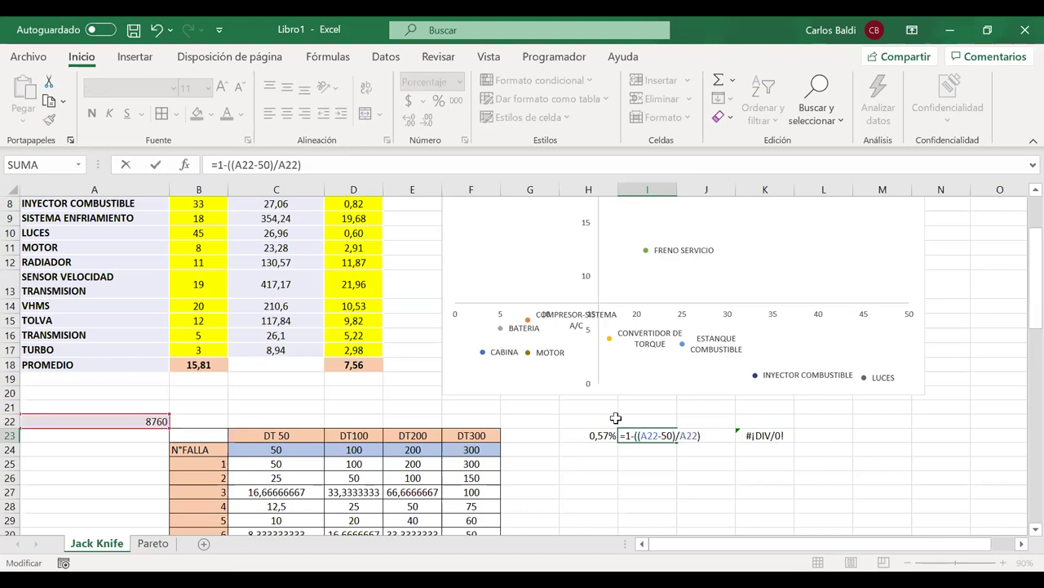
key("Return")
Replace the fixed 50 in the H23 formula with a reference to the DT 50 value in C24
left_click(597, 435)
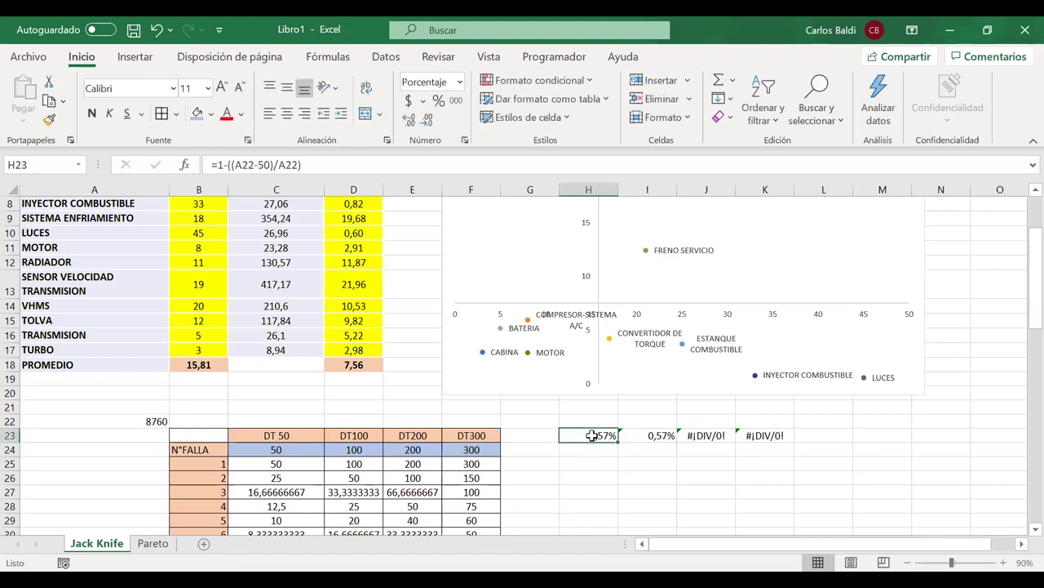
double_click(591, 435)
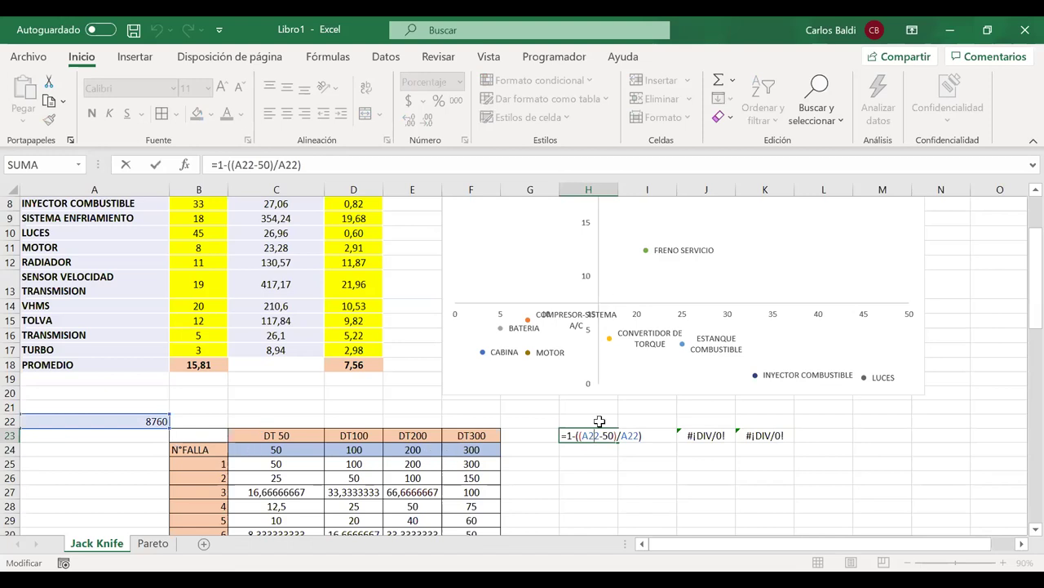
left_click_drag(615, 435, 605, 435)
key("Delete")
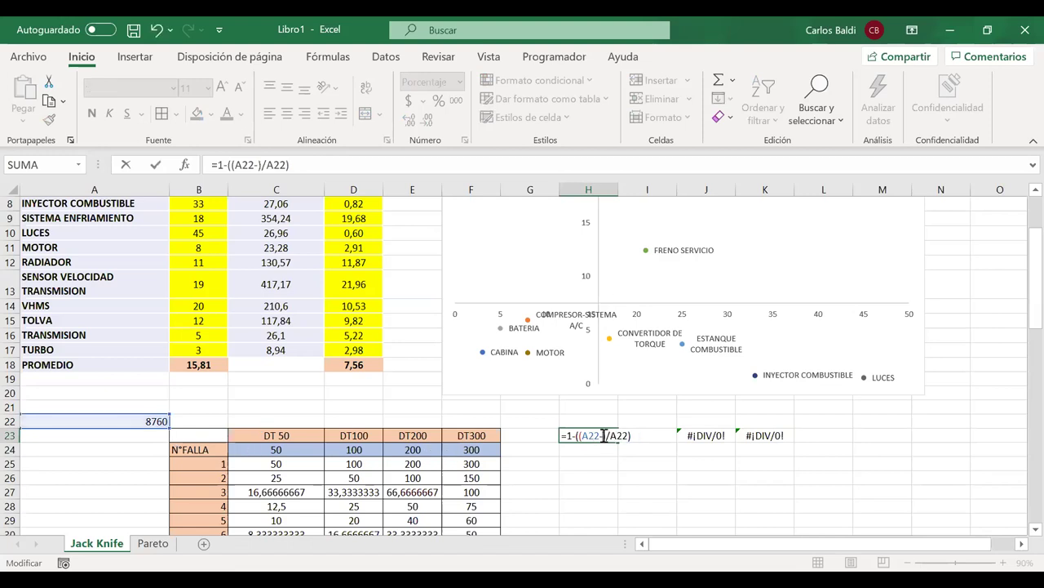
left_click(302, 447)
key("Return")
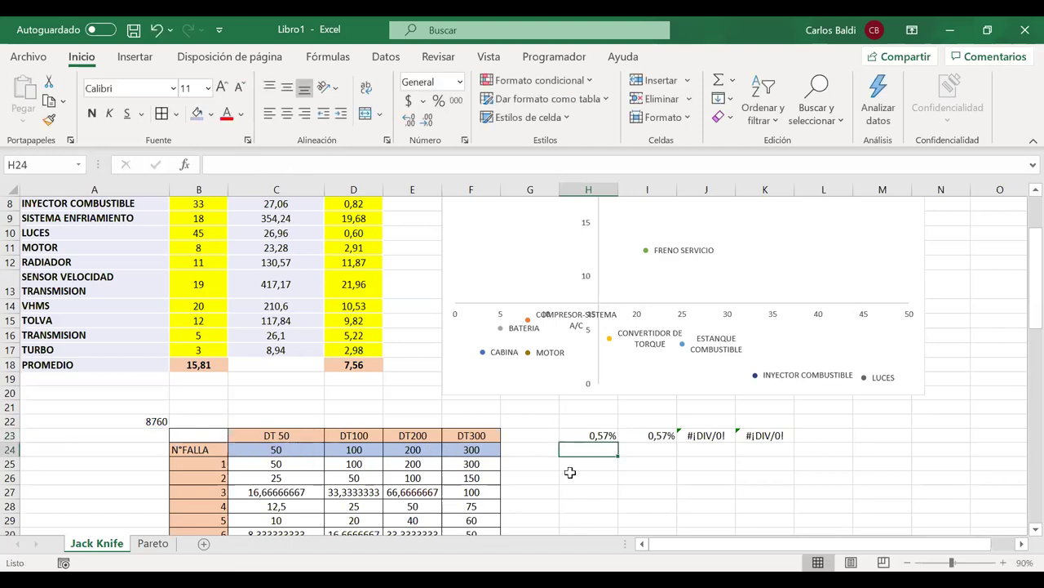
Make the A22 references in the H23 formula absolute and fill the formula across to K23
left_click(583, 436)
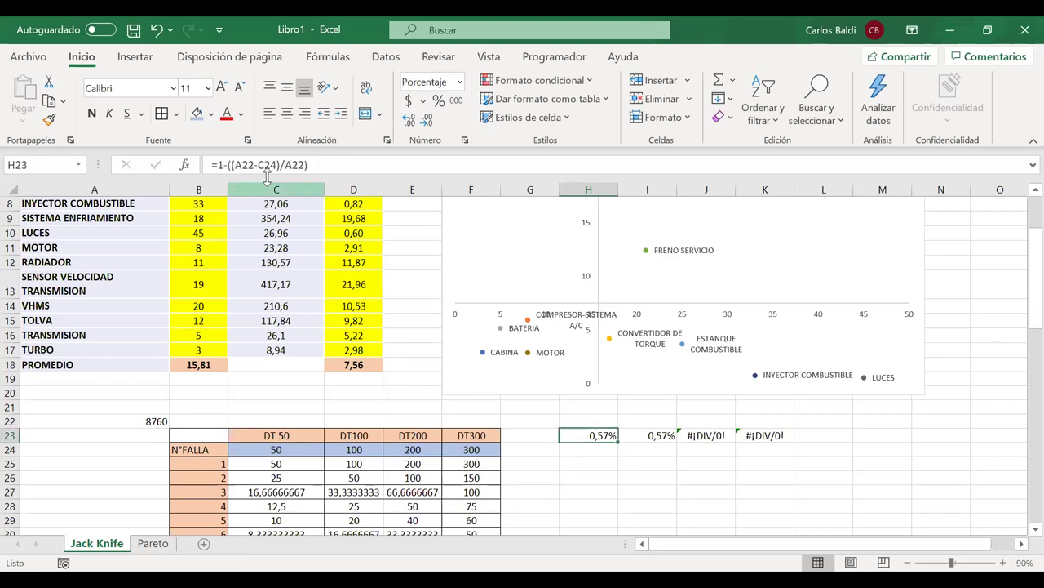
left_click_drag(256, 165, 311, 165)
key("F4")
key("F4")
key("Return")
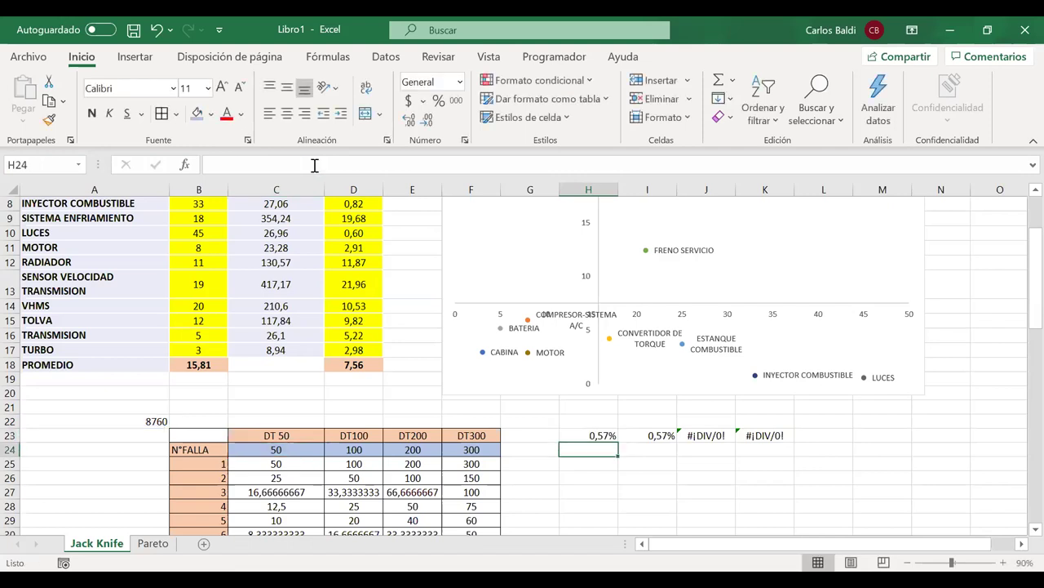
left_click(574, 436)
left_click_drag(619, 441, 767, 436)
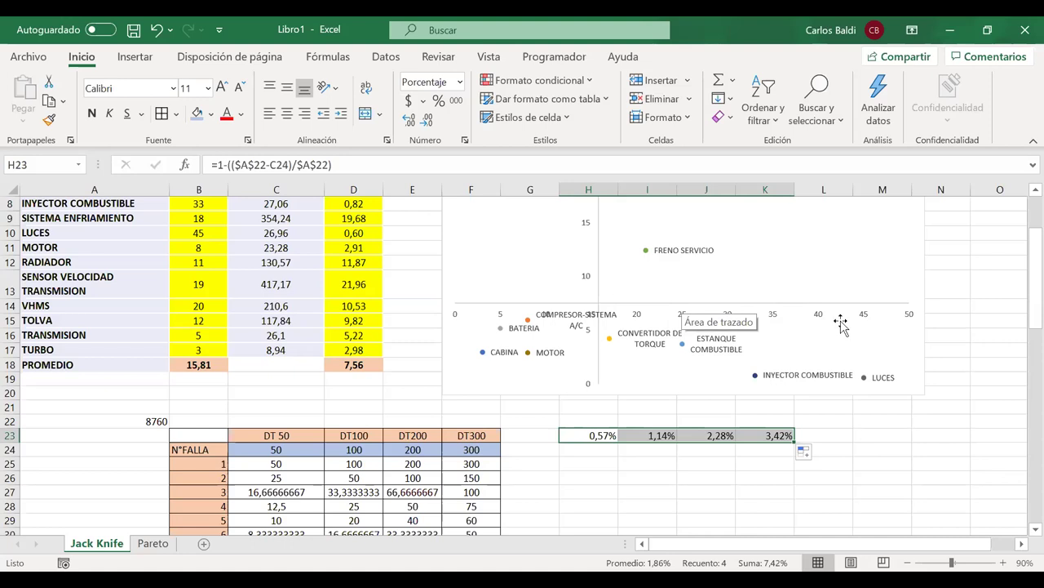
Try a reduced yearly working time by entering =5*9*52 in A22
left_click(124, 422)
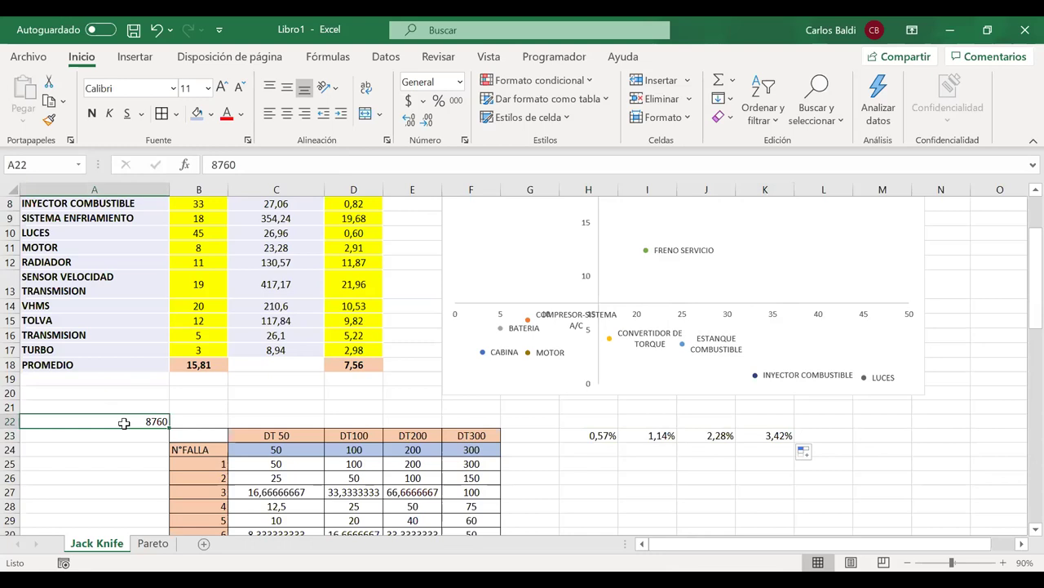
type("=5")
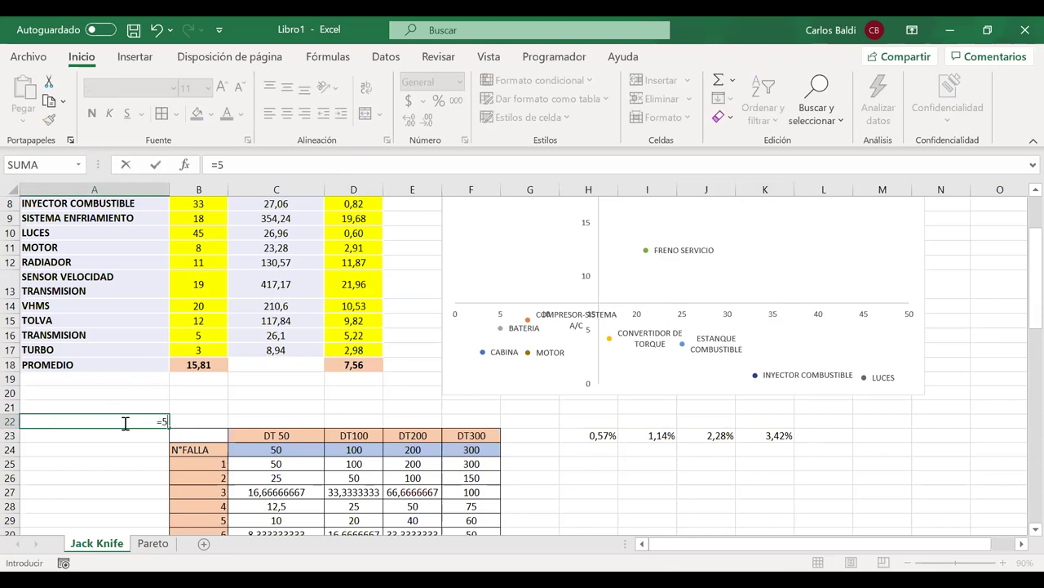
type("*9*52")
key("Return")
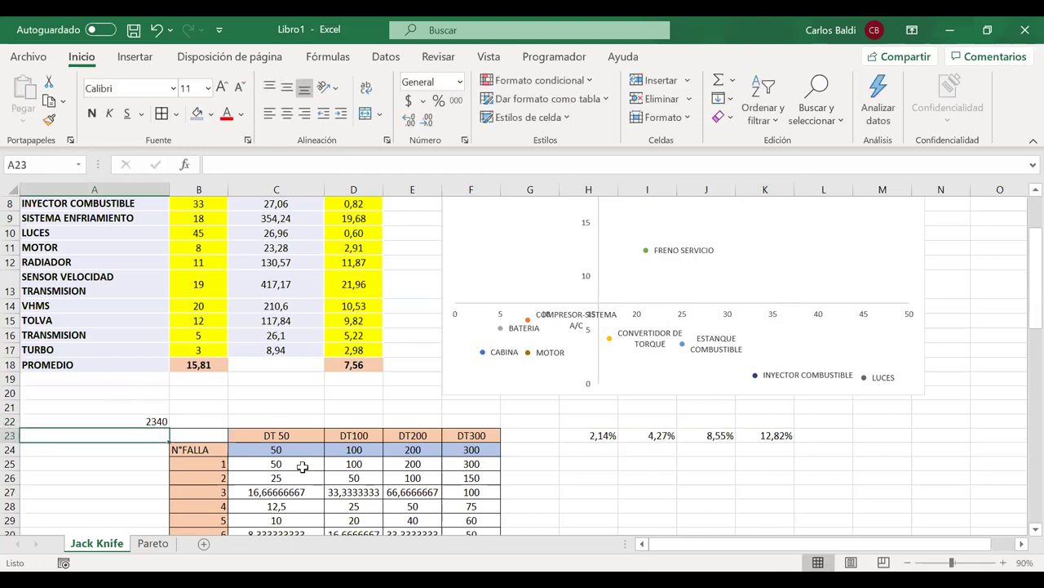
Change the yearly hours formula in A22 to =365*24
left_click(124, 423)
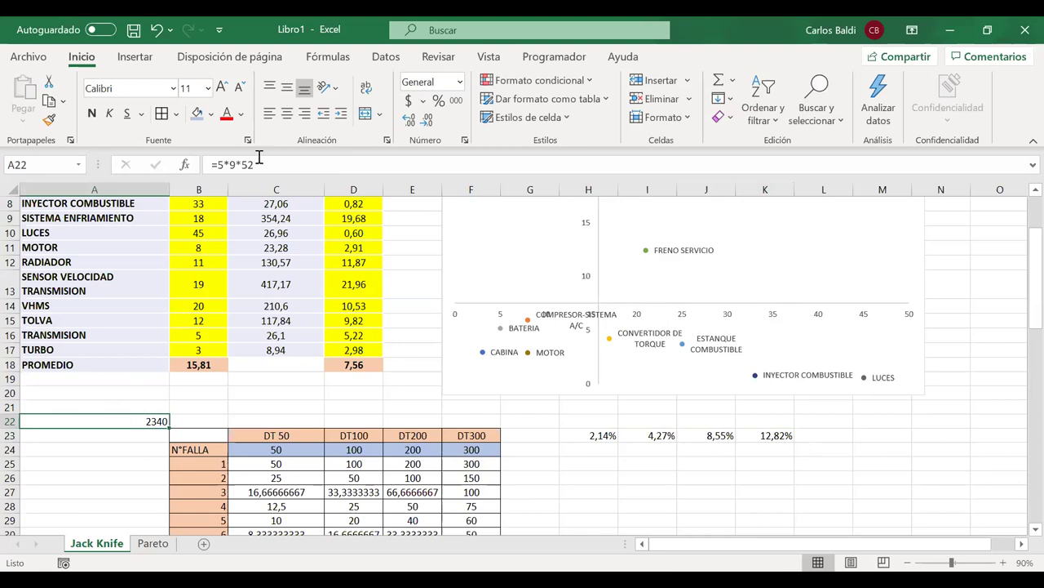
left_click(215, 164)
key("Delete")
type("5")
key("BackSpace")
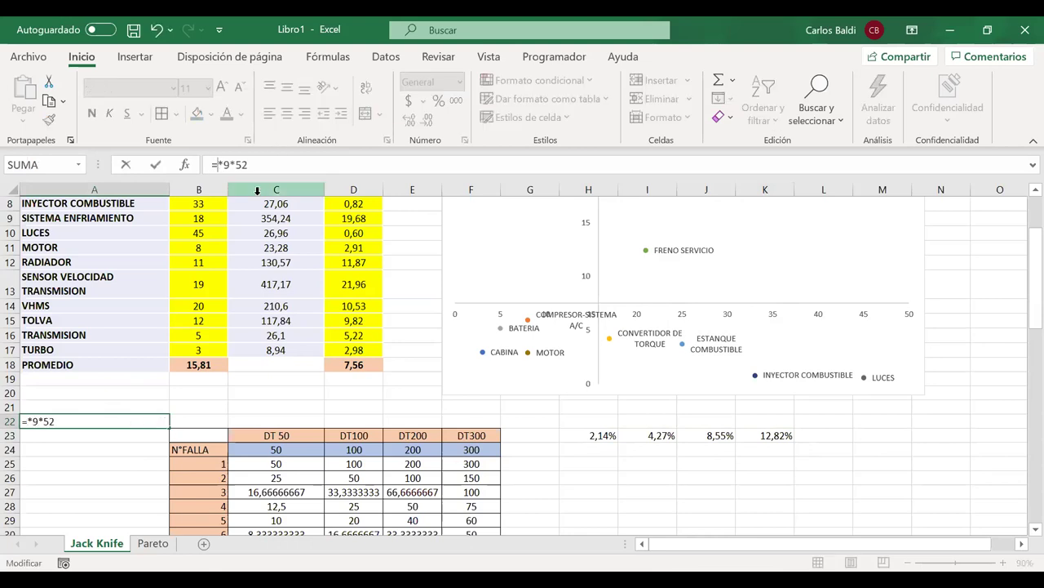
type("365")
key("Delete")
key("Delete")
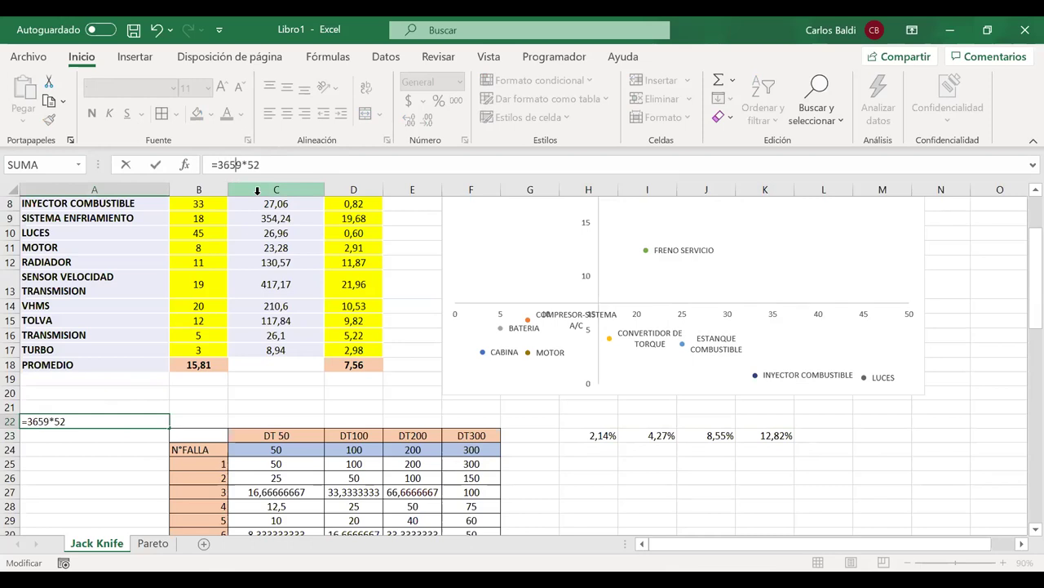
key("Delete")
type("*24")
key("Delete")
key("Delete")
key("Return")
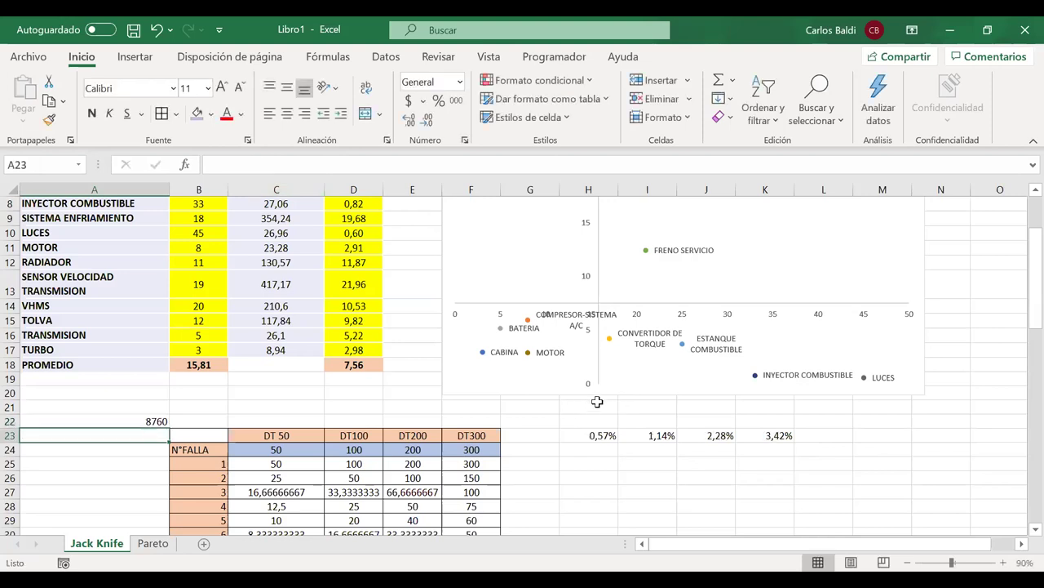
scroll(691, 434, "up", 1)
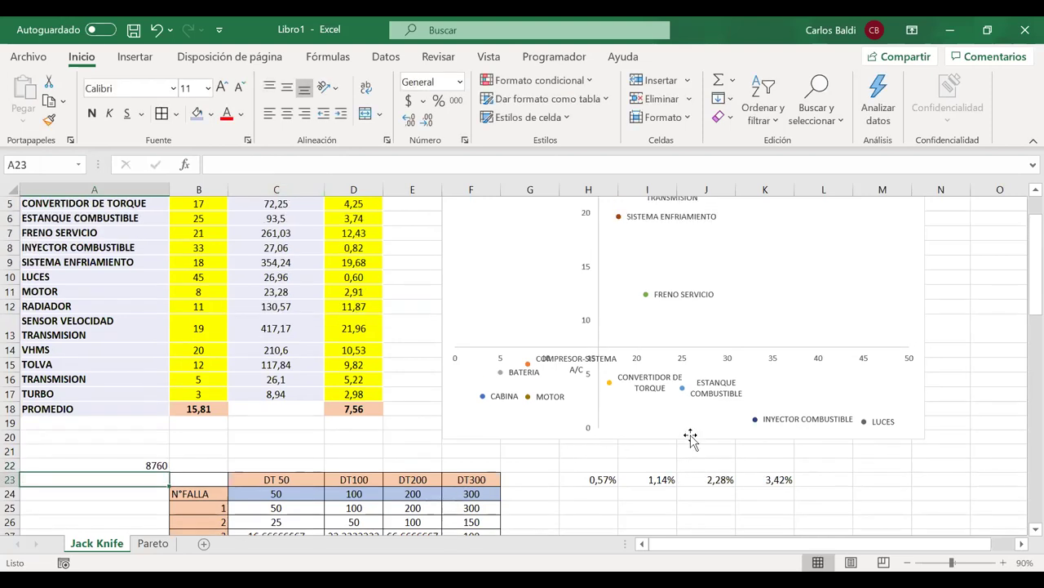
scroll(691, 434, "up", 2)
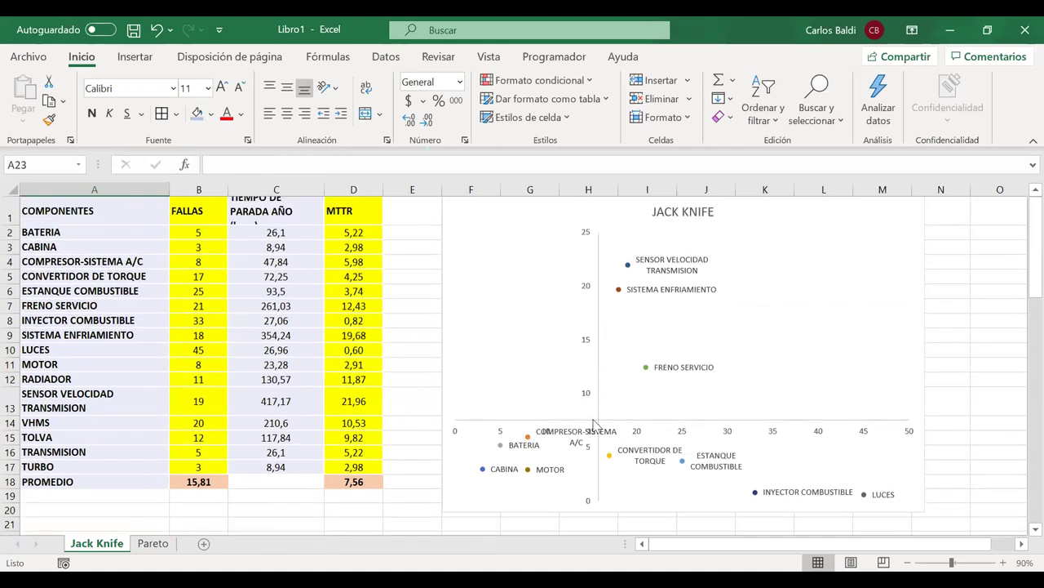
left_click(748, 320)
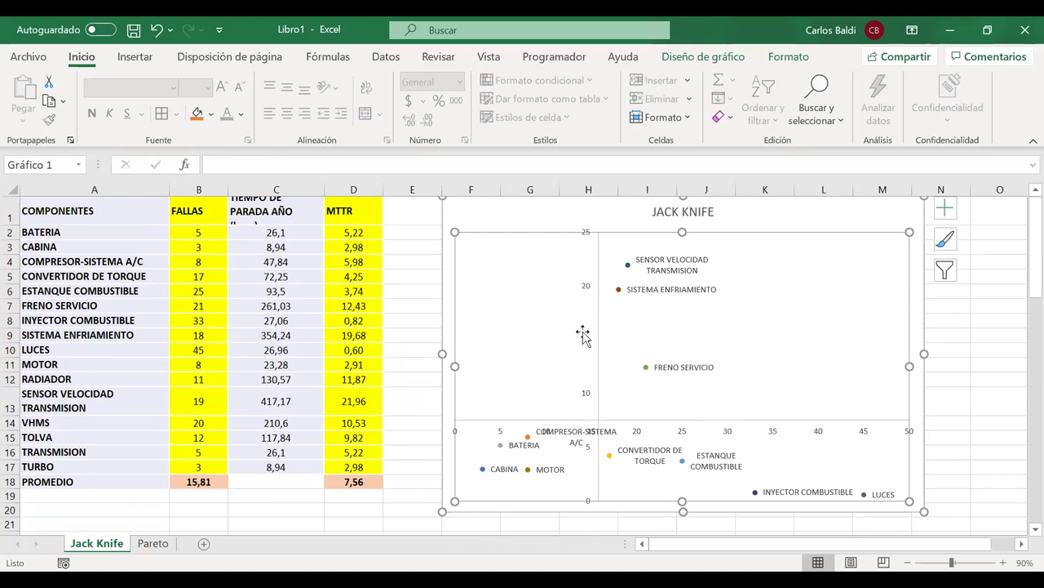
left_click(590, 292)
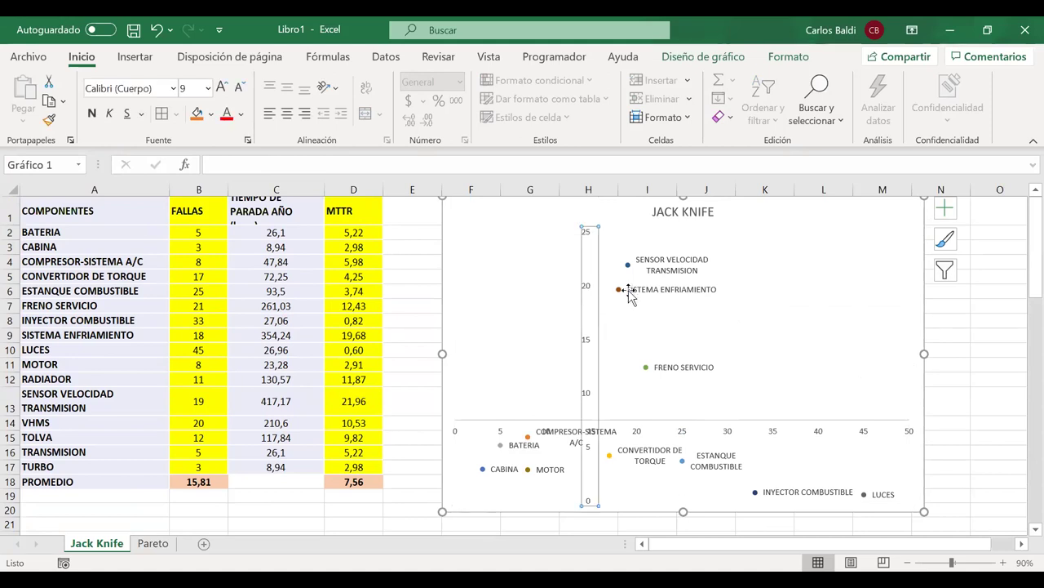
left_click(631, 290)
left_click(767, 328)
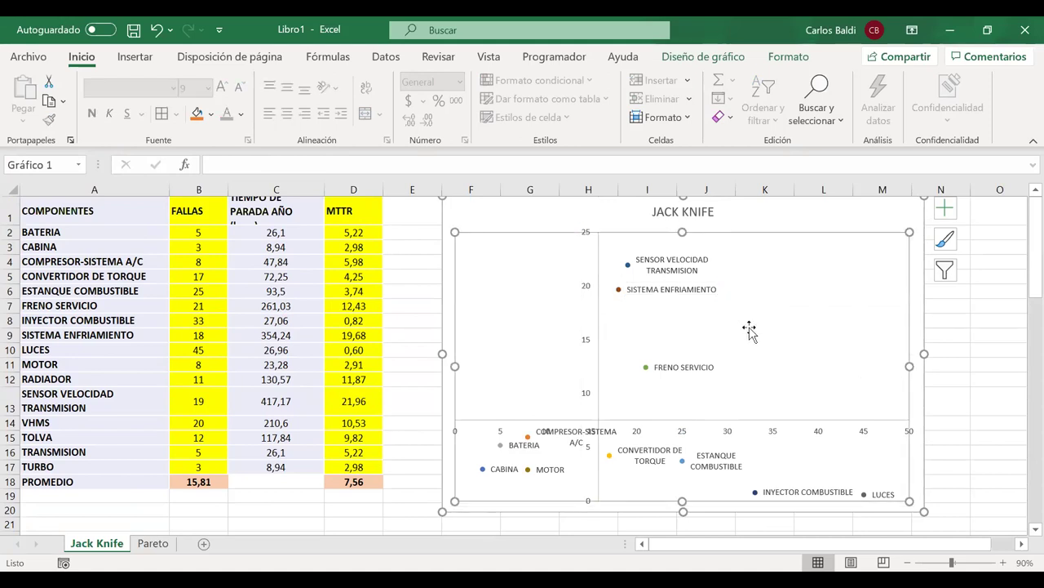
right_click(750, 328)
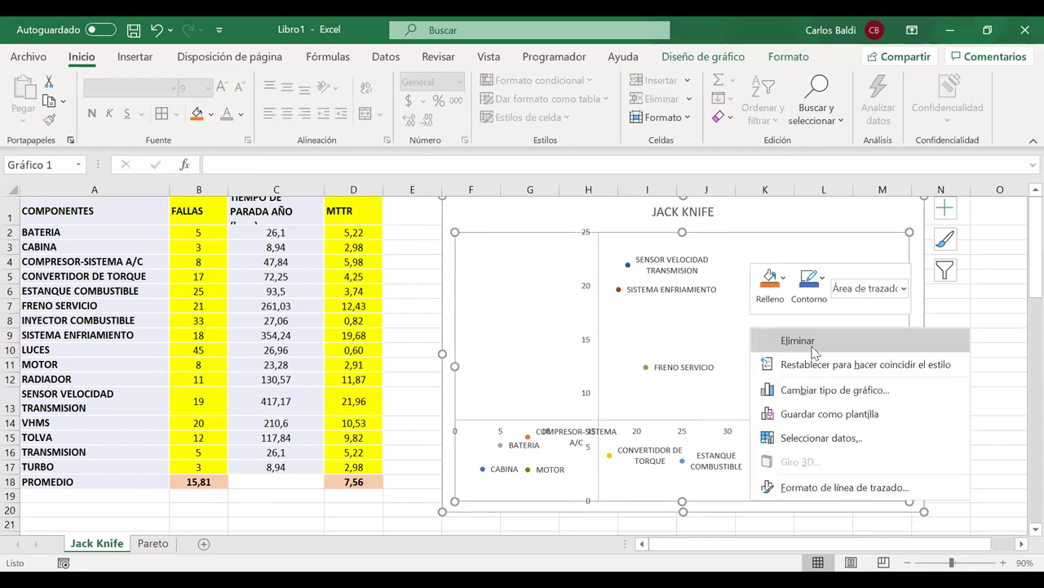
left_click(824, 438)
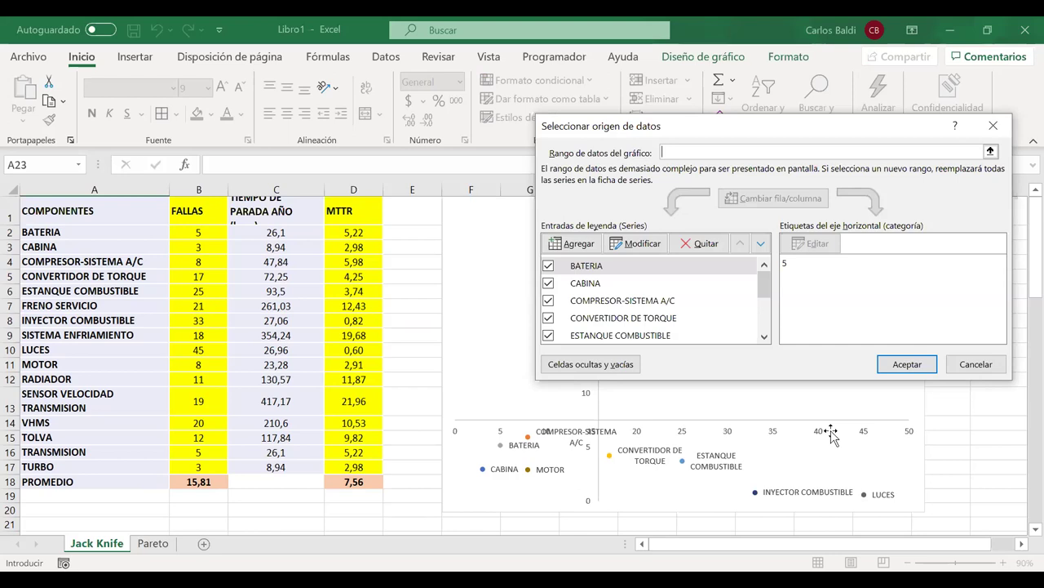
left_click(987, 369)
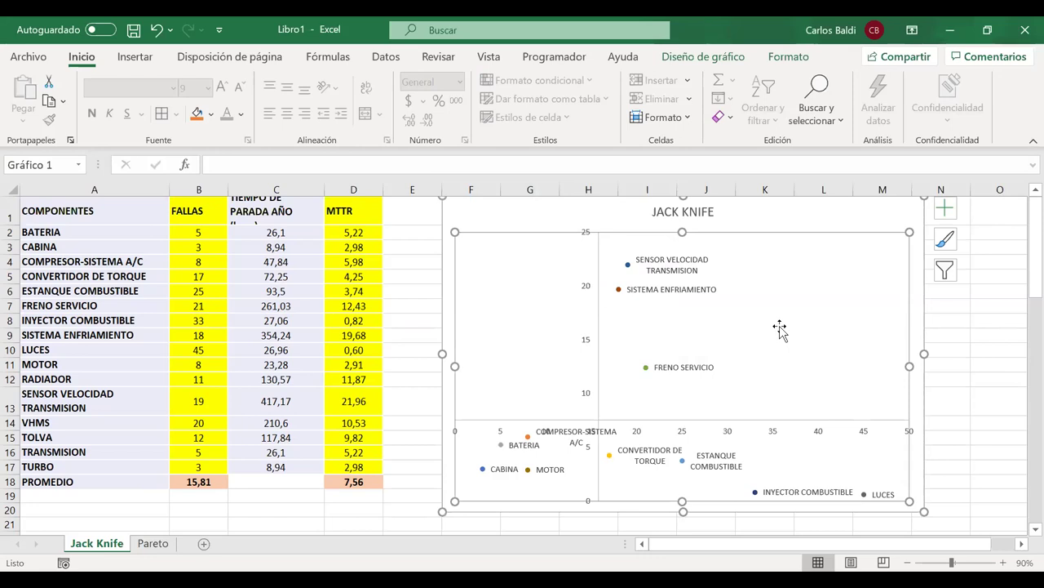
Add a new series to the Jack Knife chart's data source, taking its name from the DT 50 header in C23
right_click(780, 329)
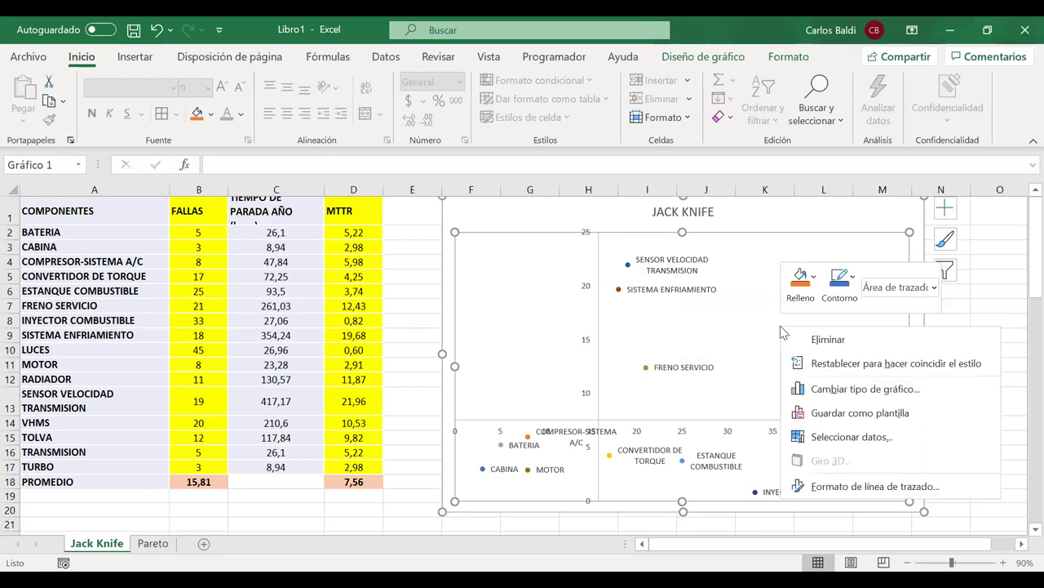
left_click(854, 435)
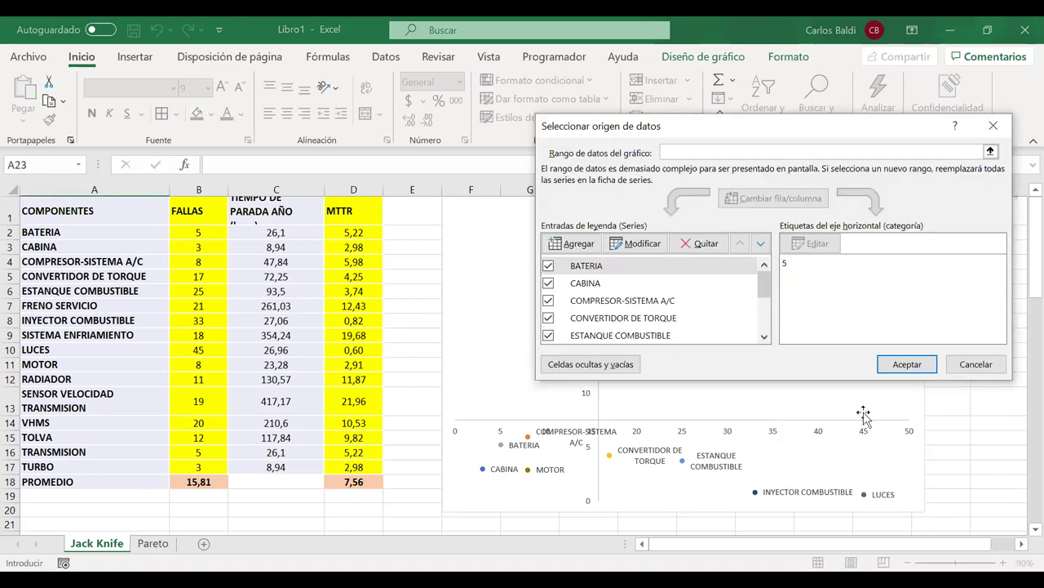
left_click(767, 314)
left_click_drag(767, 314, 767, 282)
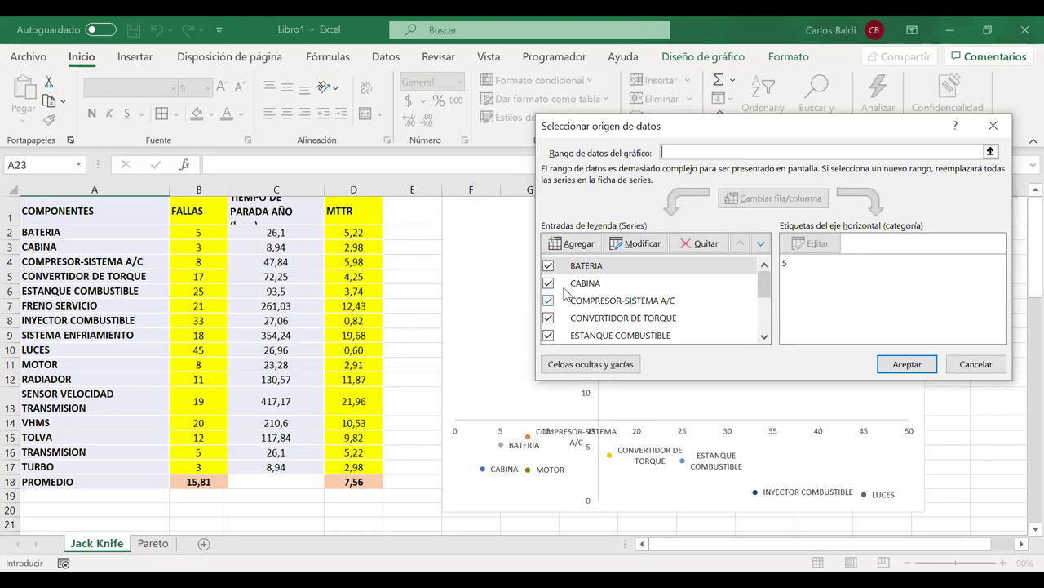
left_click(576, 245)
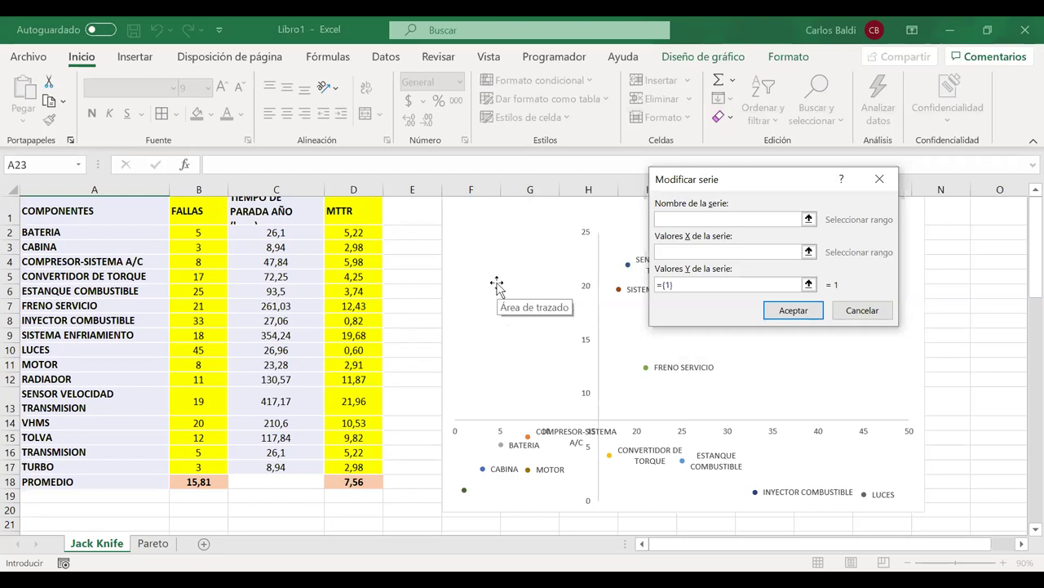
scroll(497, 283, "down", 1)
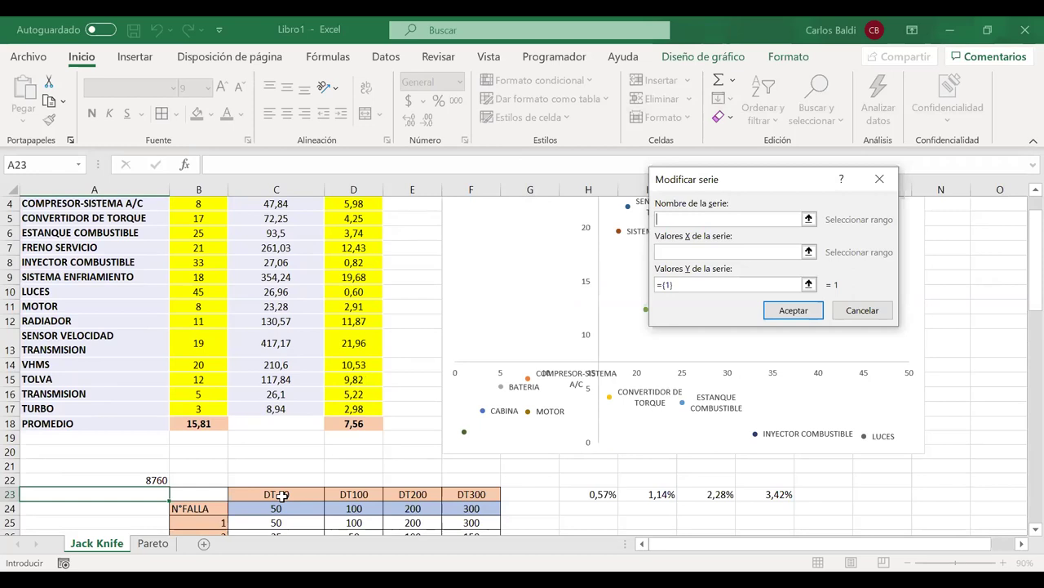
left_click(296, 495)
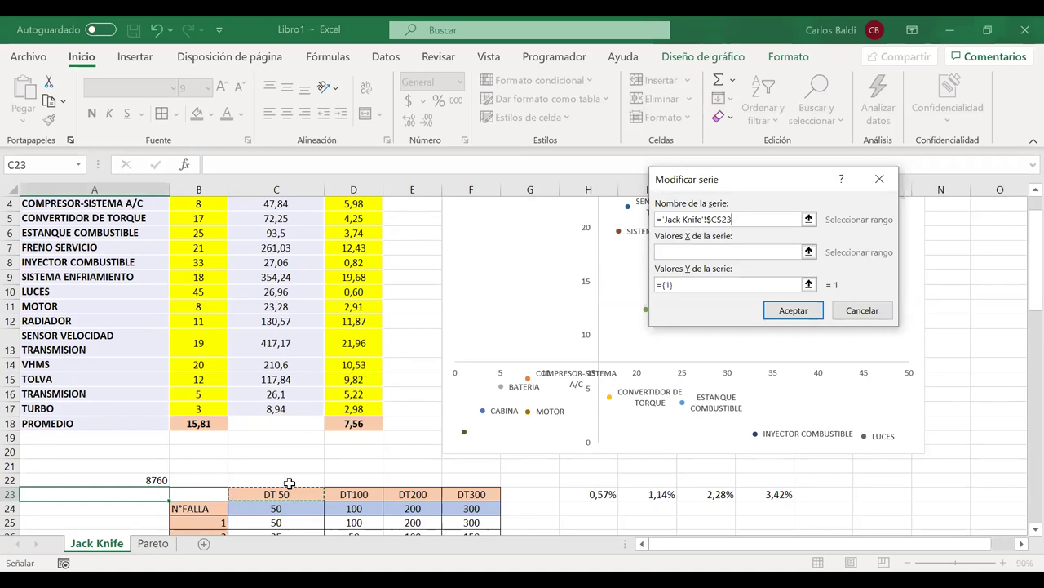
Set the DT 50 series' X values to the failure numbers in B25:B74
left_click(697, 253)
scroll(327, 383, "down", 1)
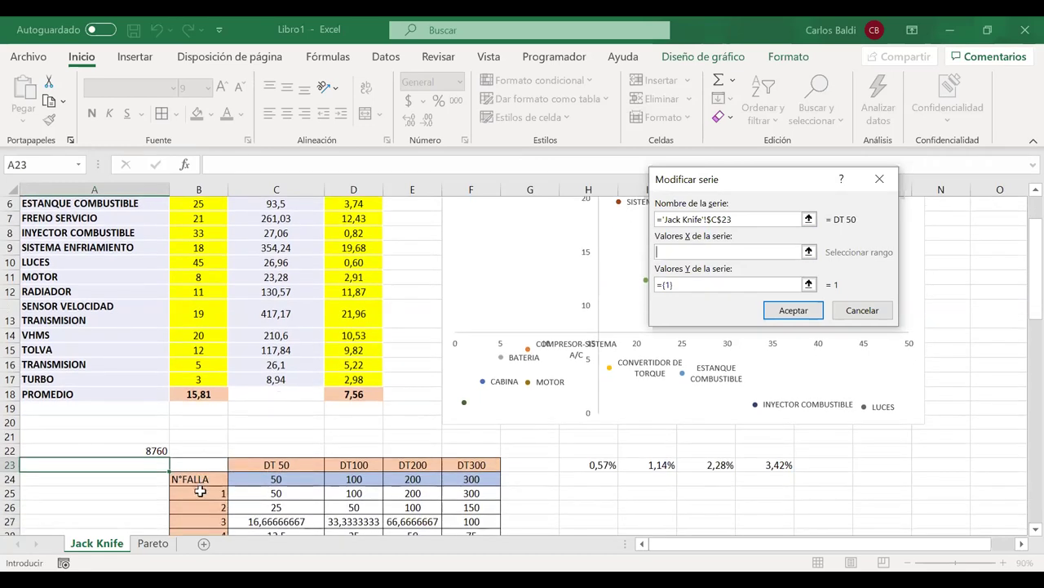
left_click(200, 491)
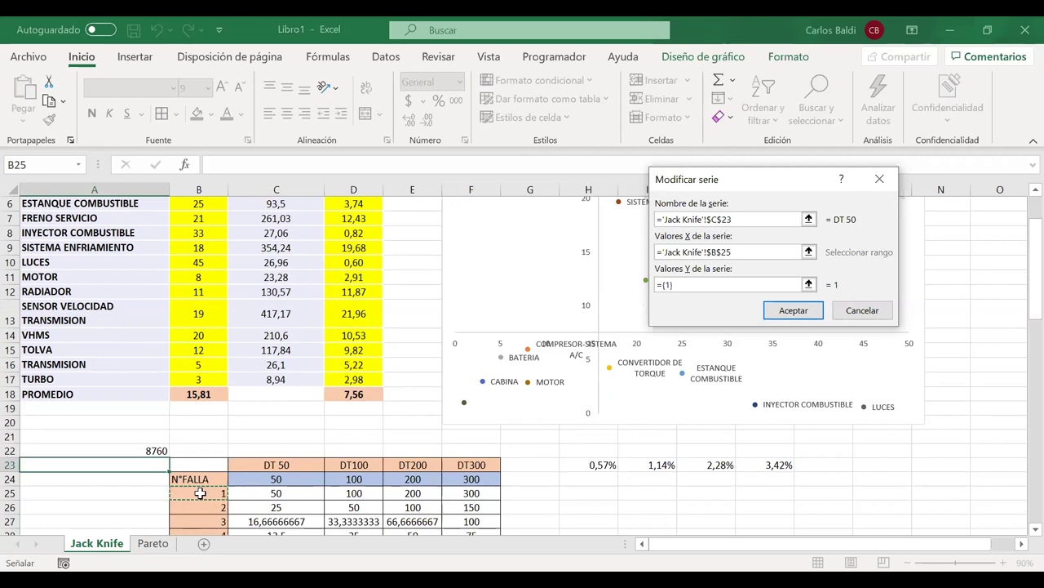
left_click_drag(199, 555, 199, 519)
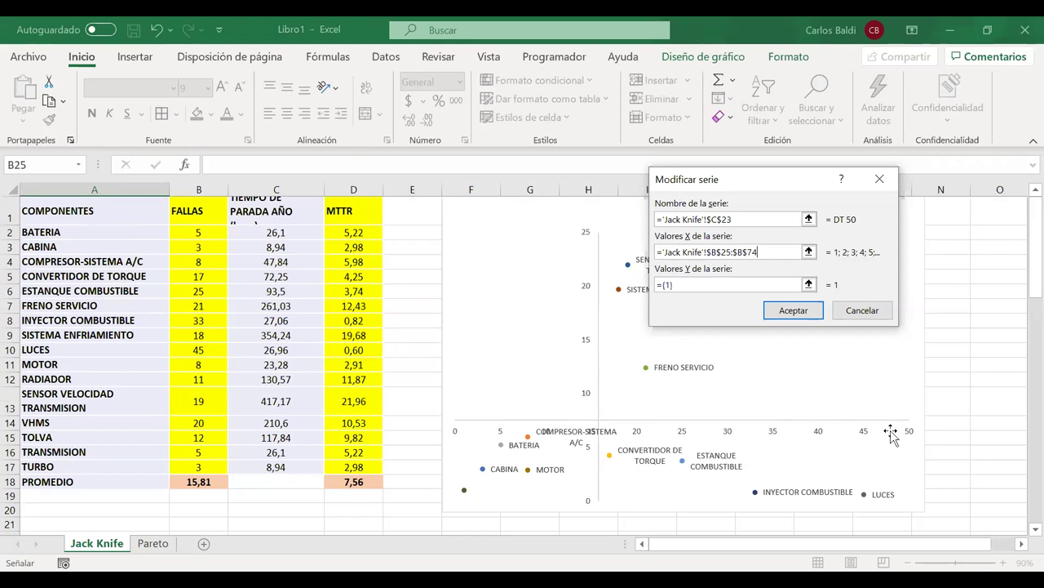
Replace the DT 50 series' default Y values with the DT 50 column C25:C74 and accept the series
left_click(657, 286)
key("BackSpace")
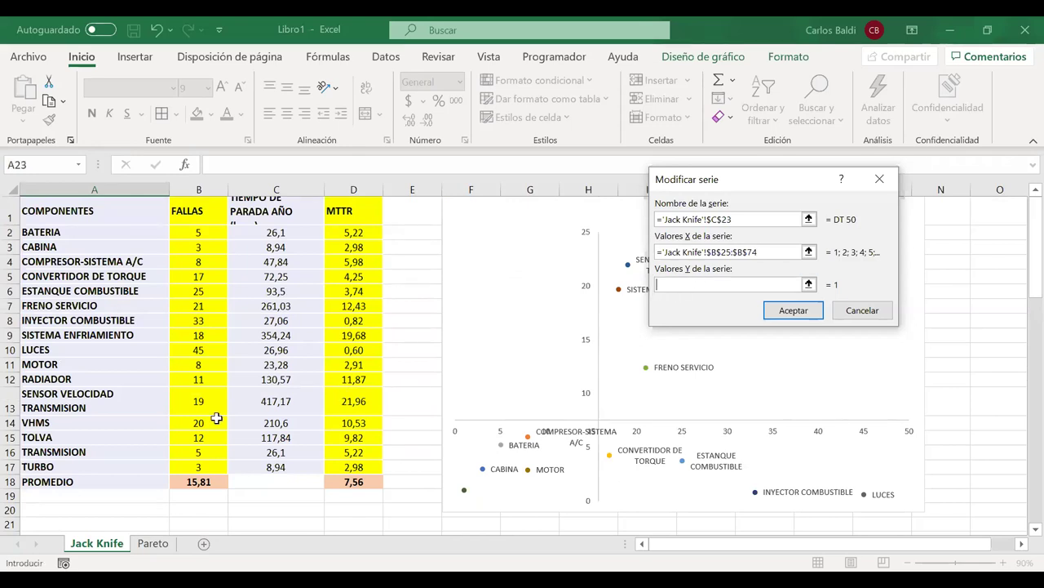
scroll(216, 418, "down", 2)
scroll(200, 420, "down", 2)
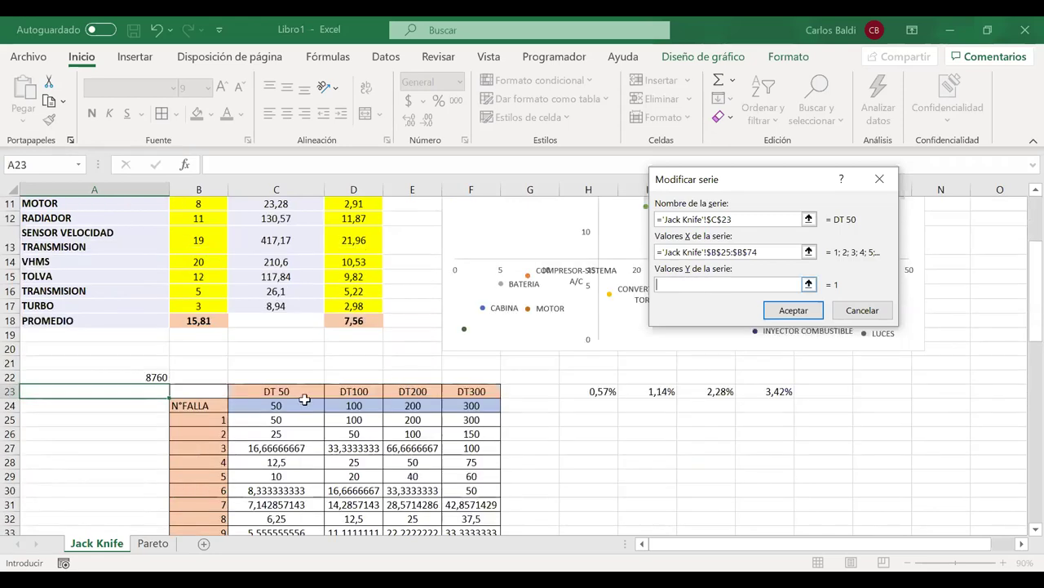
left_click(272, 420)
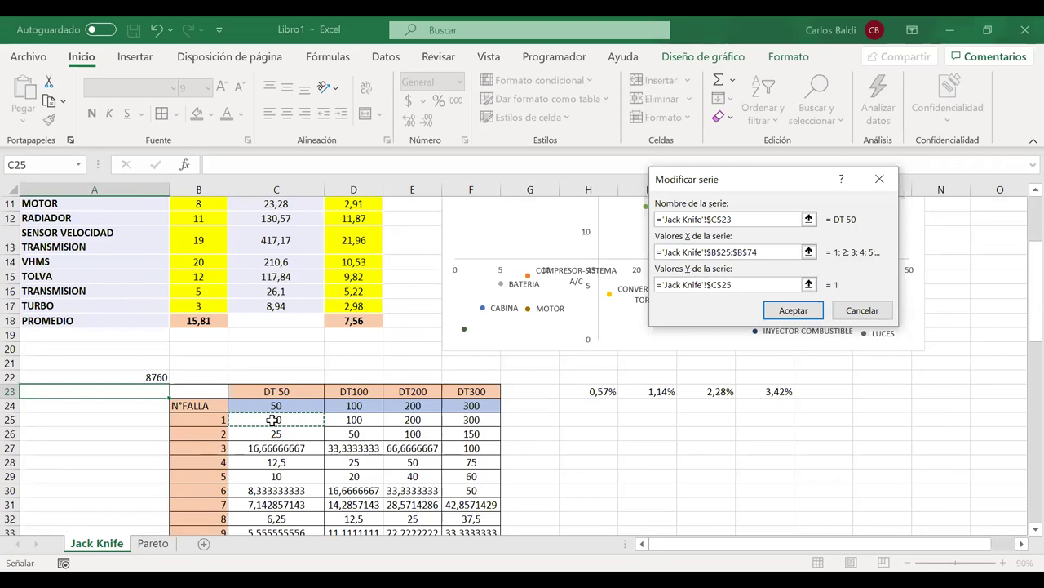
left_click_drag(272, 422, 274, 424)
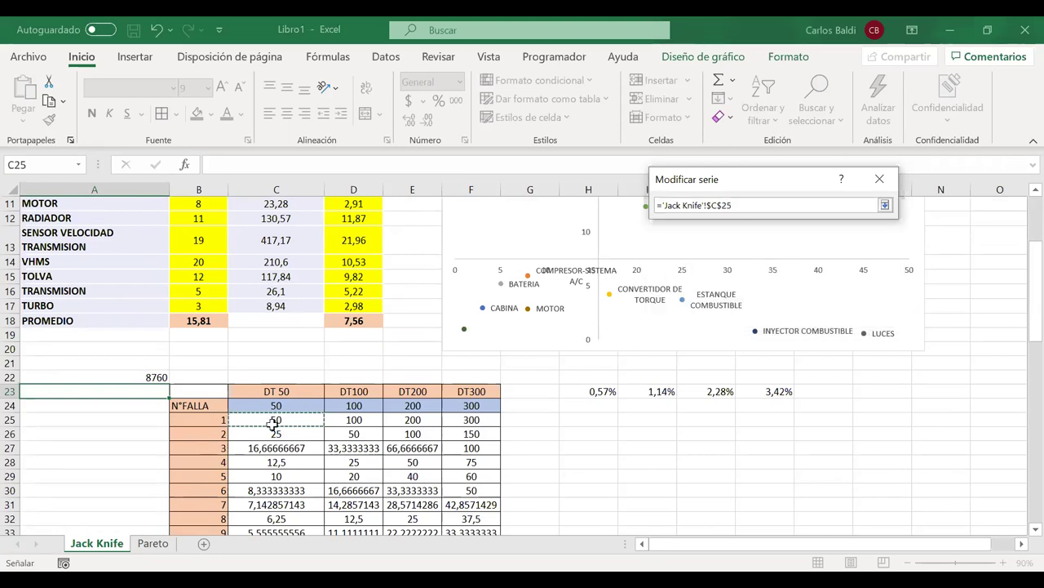
mouse_move(272, 422)
left_mouse_down()
mouse_move(269, 400)
mouse_move(273, 420)
mouse_move(254, 421)
left_mouse_up()
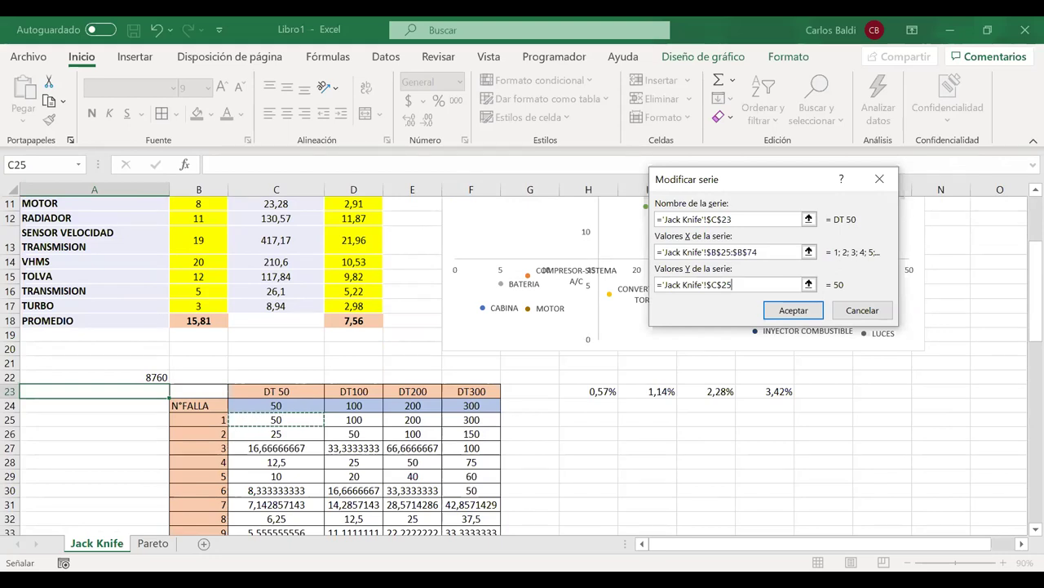
left_click_drag(254, 419, 278, 490)
left_click(798, 311)
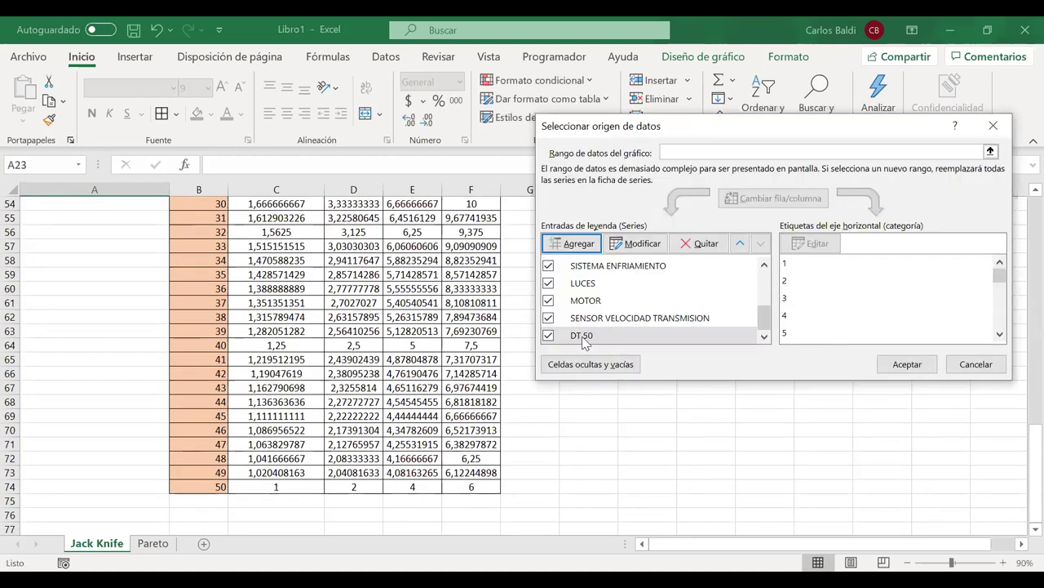
Add another chart series, taking its name from the DT100 header in D23
left_click(576, 244)
scroll(454, 299, "up", 15)
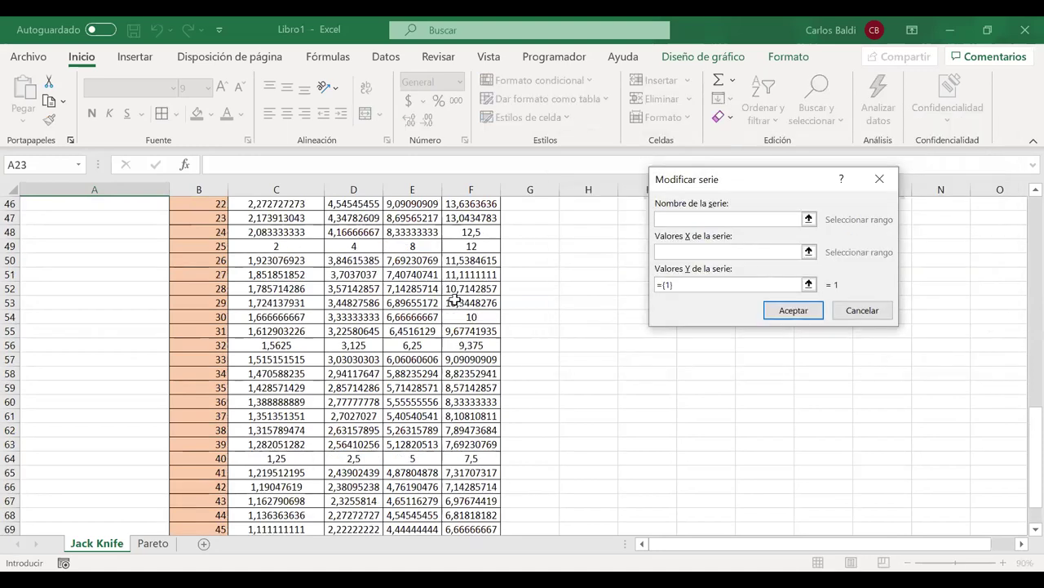
scroll(457, 299, "down", 1)
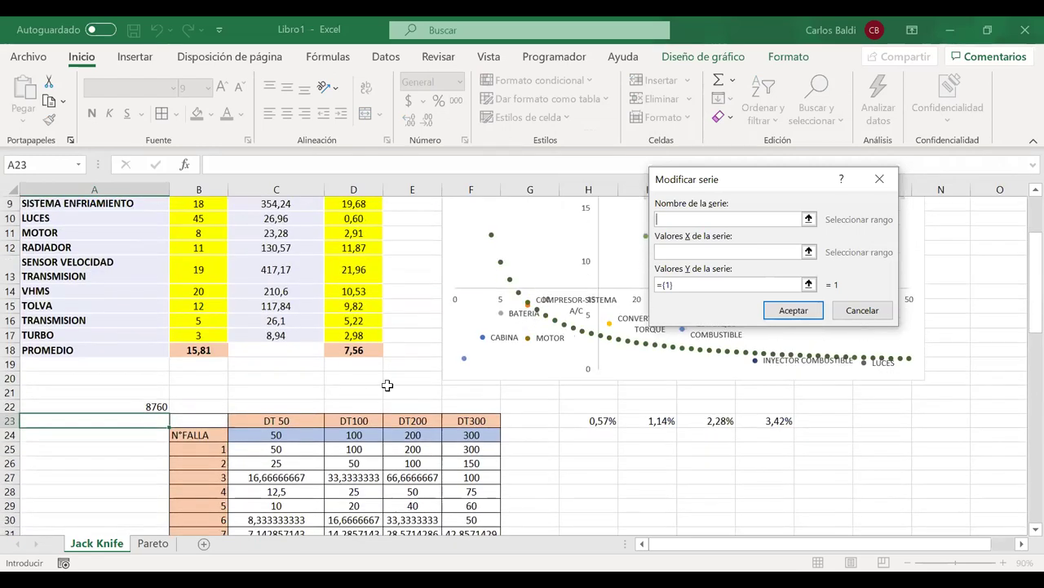
left_click(356, 418)
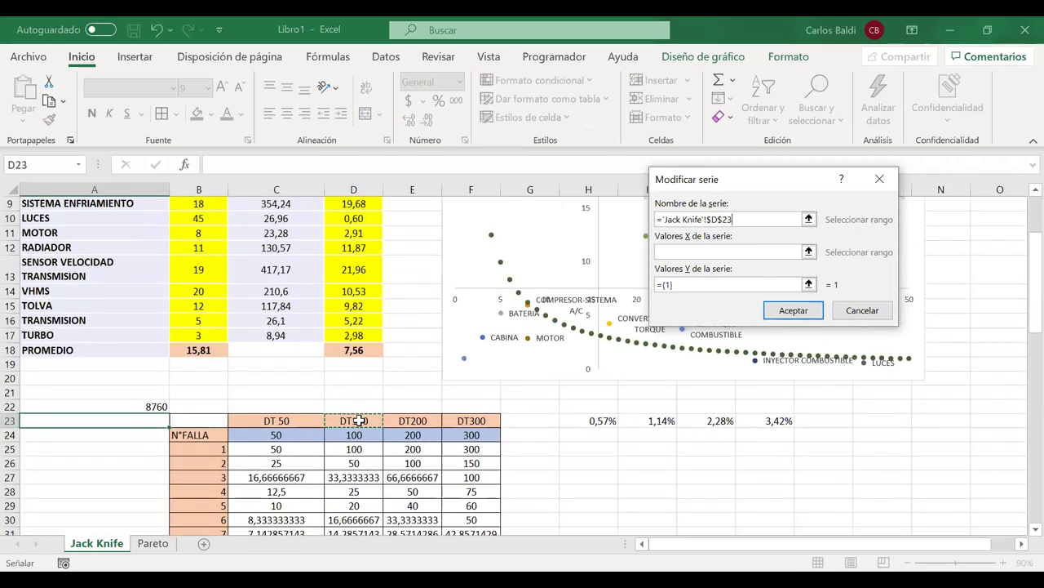
key("Tab")
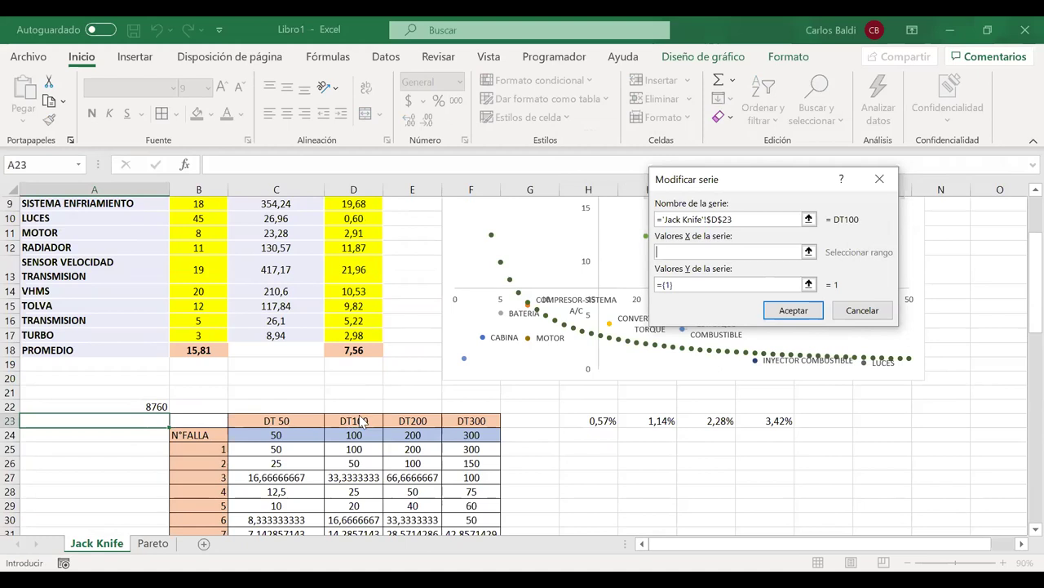
Set the DT100 series' X values to the failure numbers in B25:B74
left_click(204, 448)
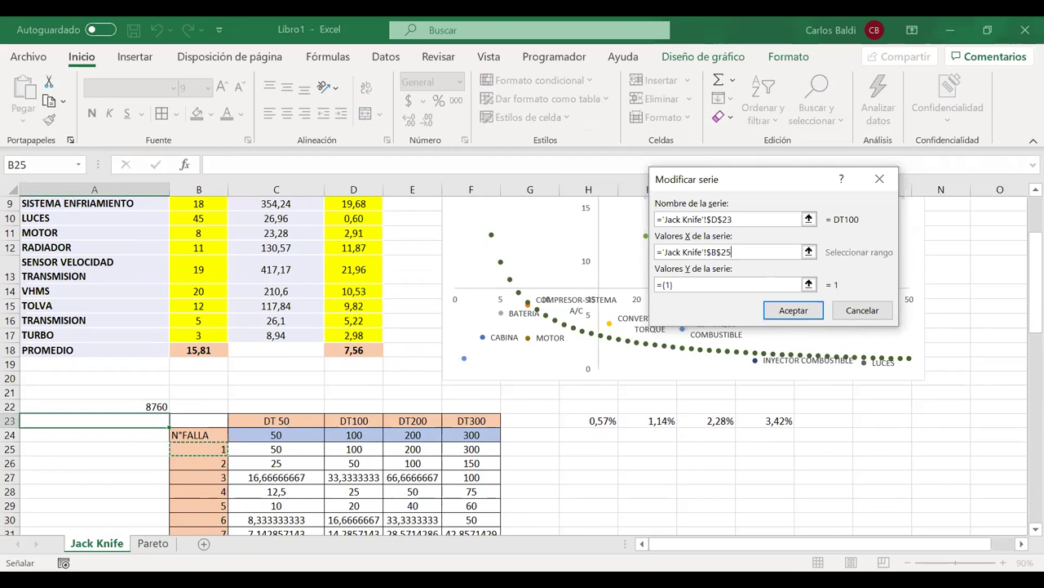
left_click_drag(204, 449, 214, 500)
key("Tab")
Replace the DT100 series' default Y values with D25:D74 and accept the series
key("BackSpace")
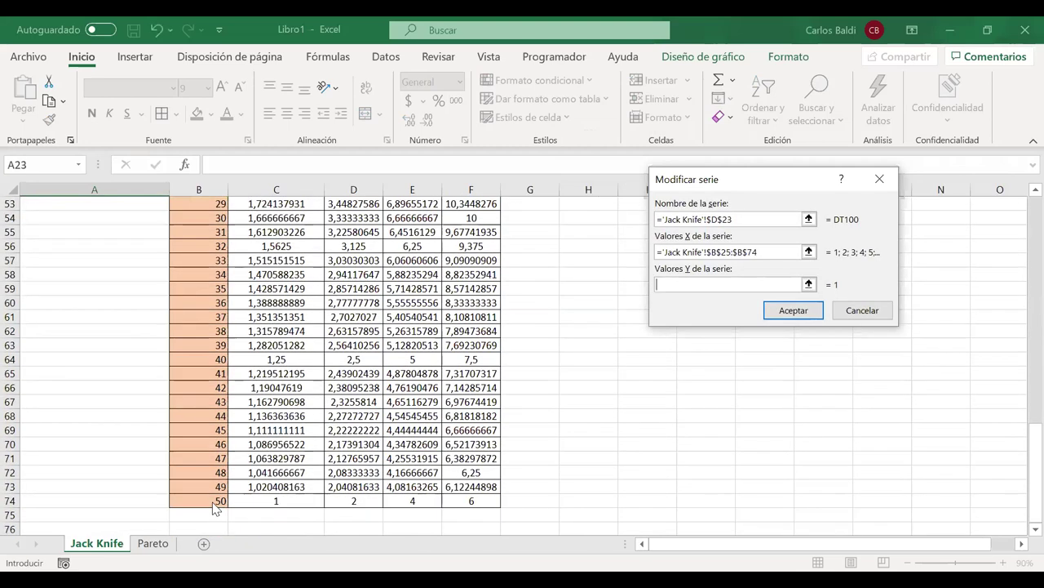
scroll(339, 449, "up", 16)
scroll(346, 440, "down", 2)
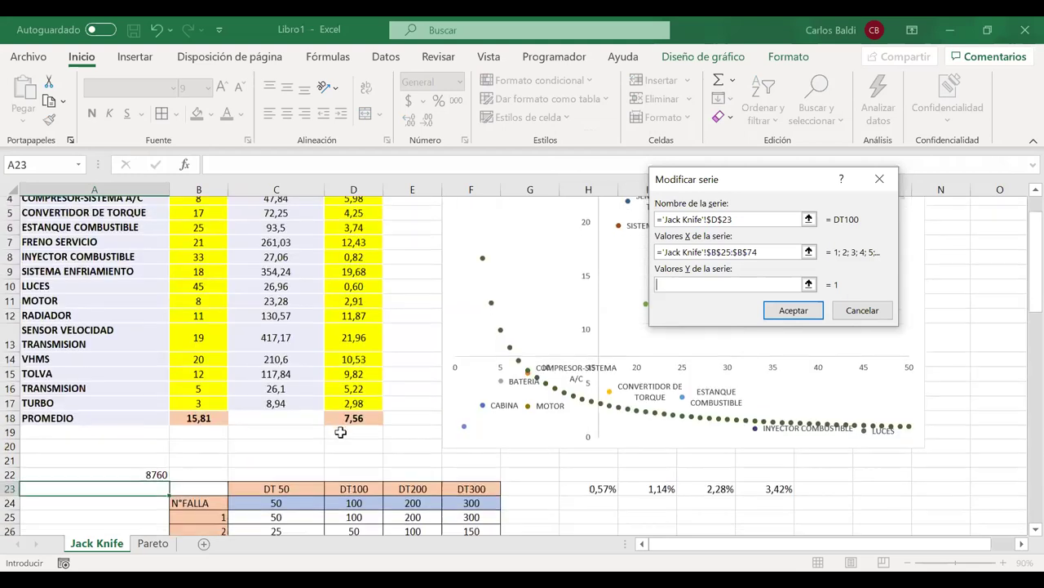
left_click(353, 464)
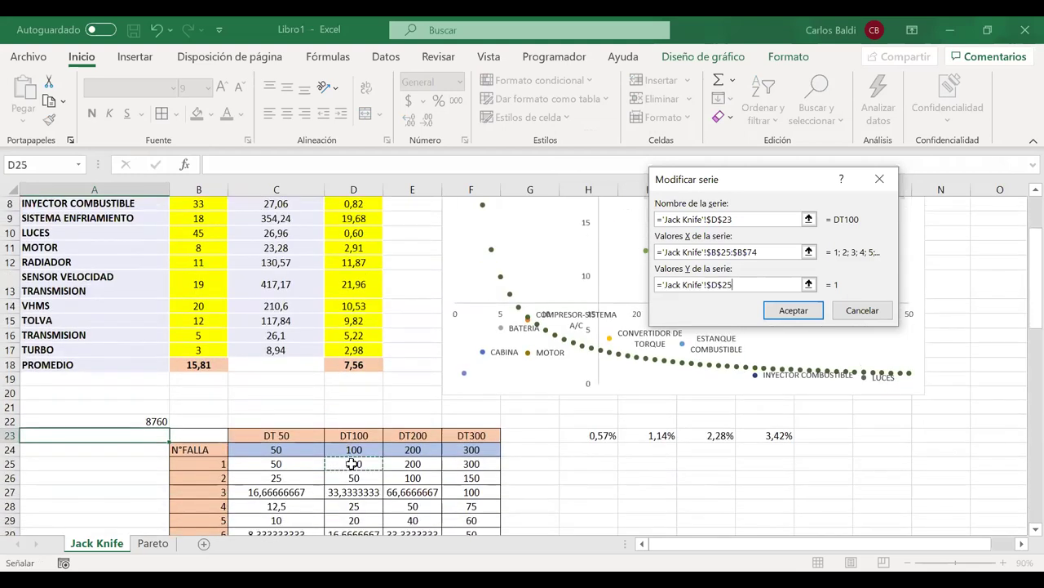
left_click_drag(348, 546, 348, 540)
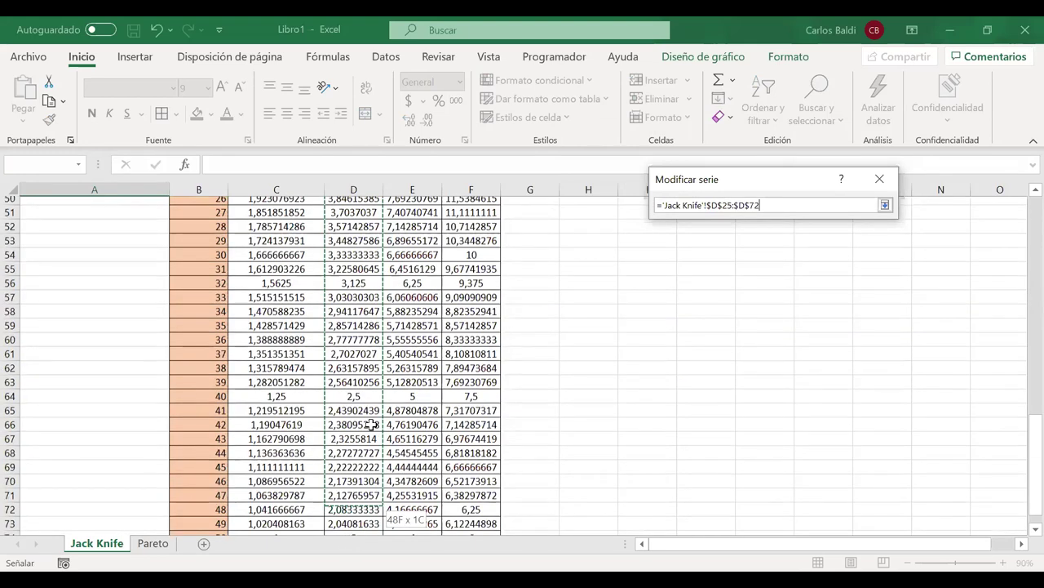
left_click_drag(353, 408, 350, 403)
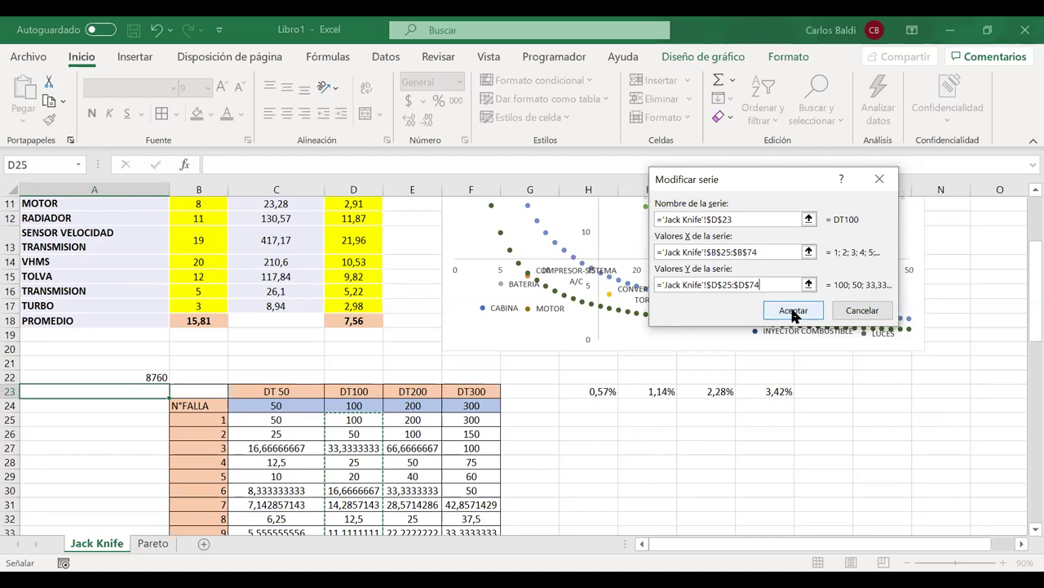
key("Return")
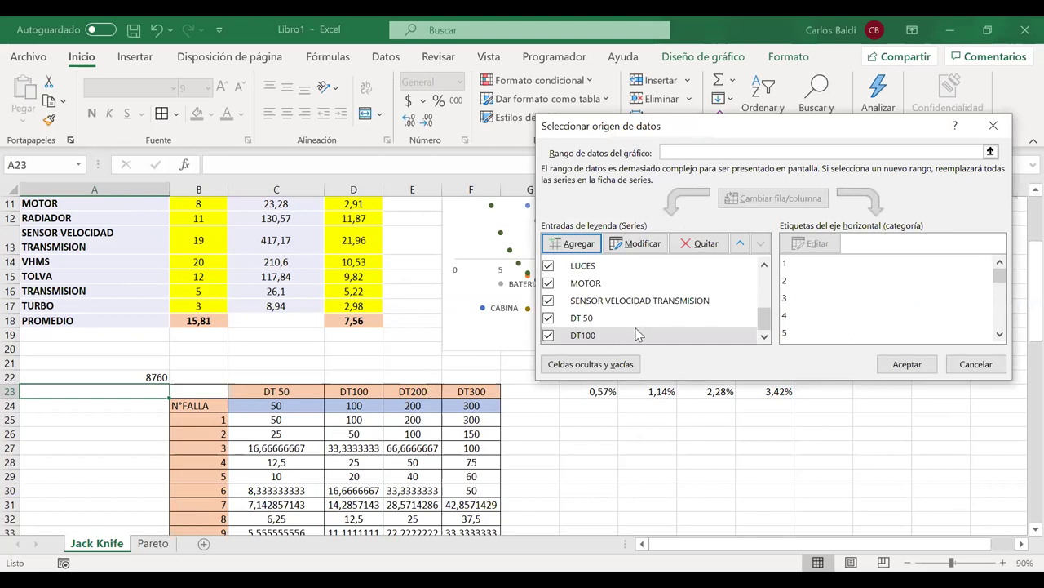
Add a third curve series to the chart, taking its name from the DT200 header in E23
left_click(573, 244)
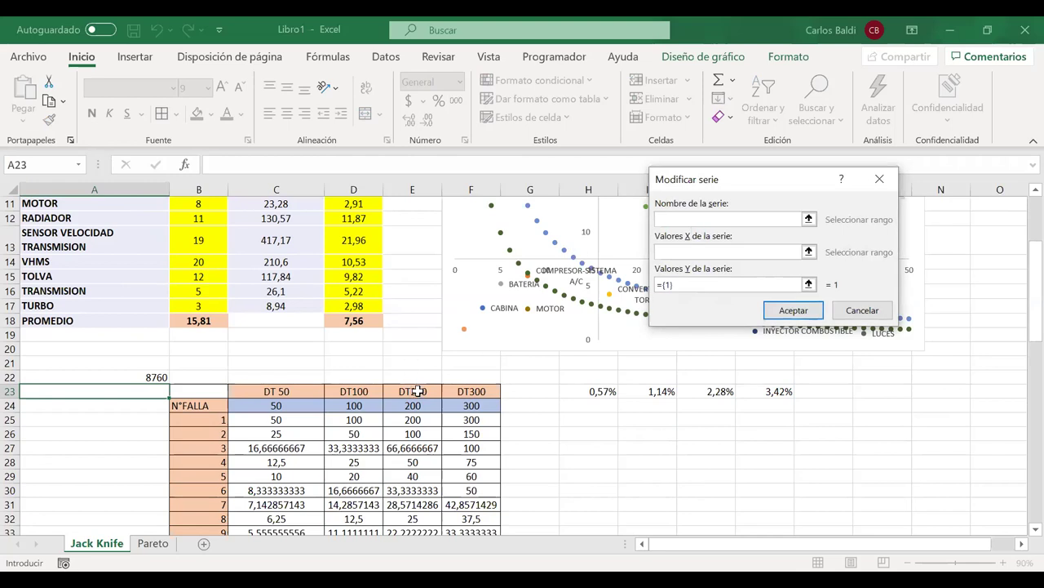
left_click(417, 390)
key("Tab")
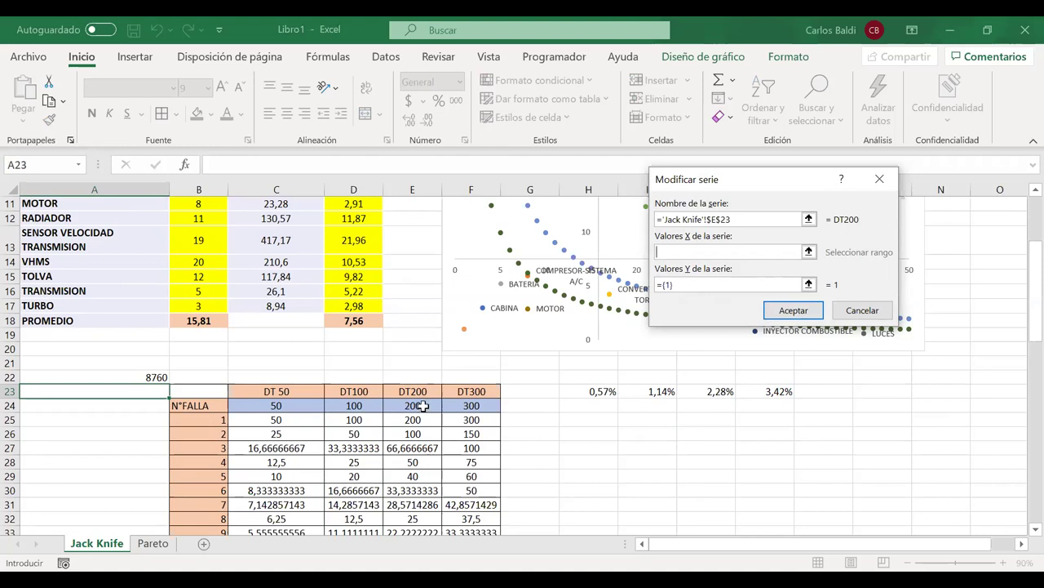
Set the DT200 series' X values to the failure numbers in B25:B74
left_click(209, 420)
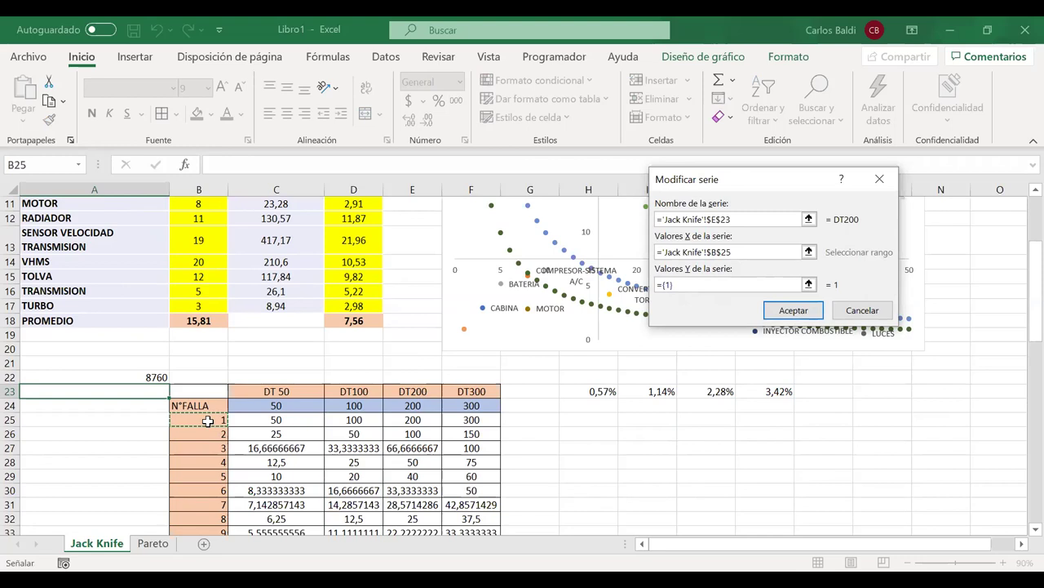
left_click_drag(209, 420, 219, 529)
key("Tab")
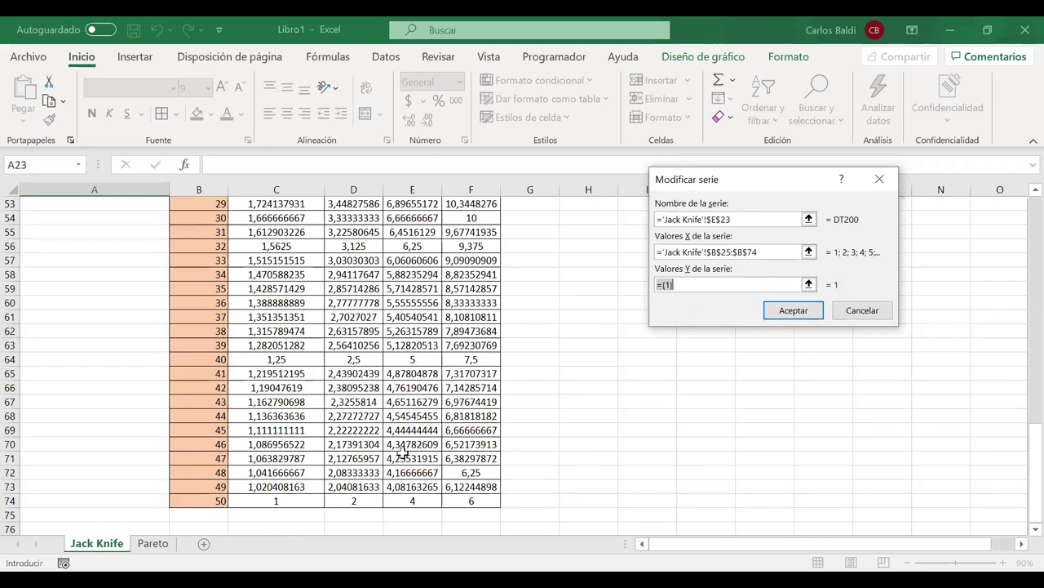
Replace the DT200 series' default Y values with E25:E74, then accept the series and the chart's data source
scroll(403, 451, "up", 7)
scroll(403, 451, "up", 3)
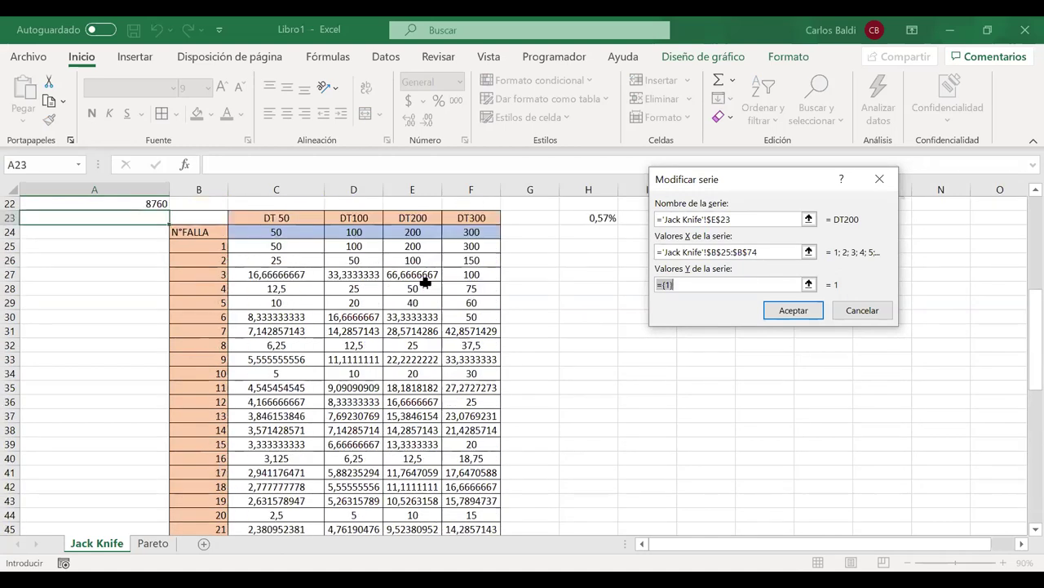
left_click(406, 245)
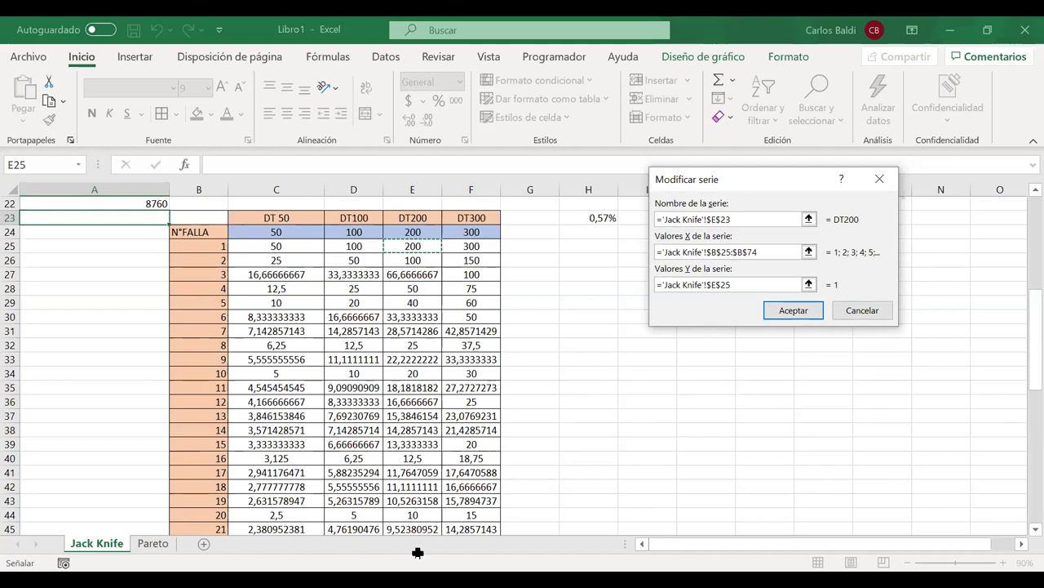
left_click_drag(417, 553, 417, 549)
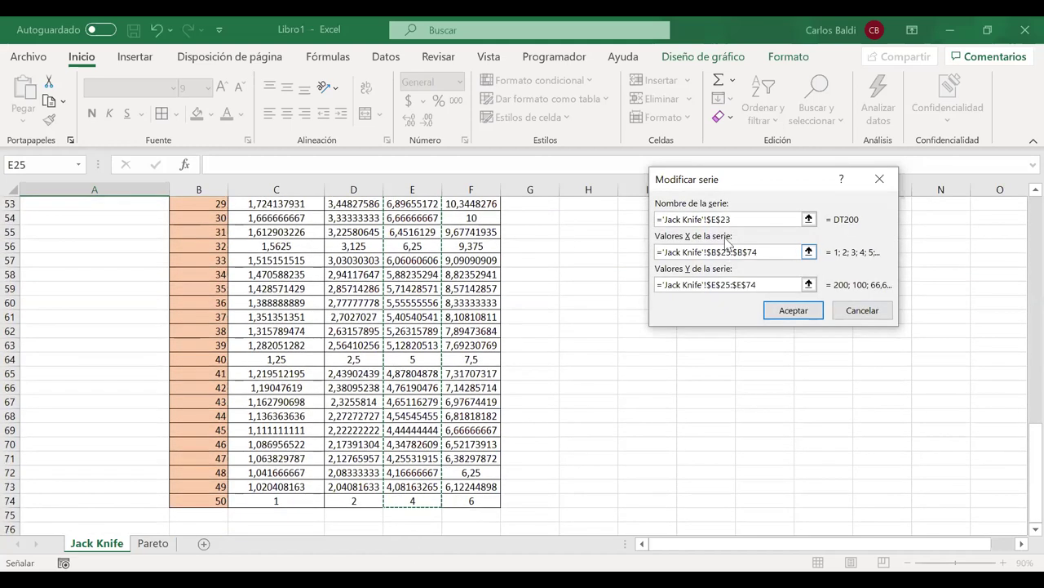
left_click(789, 311)
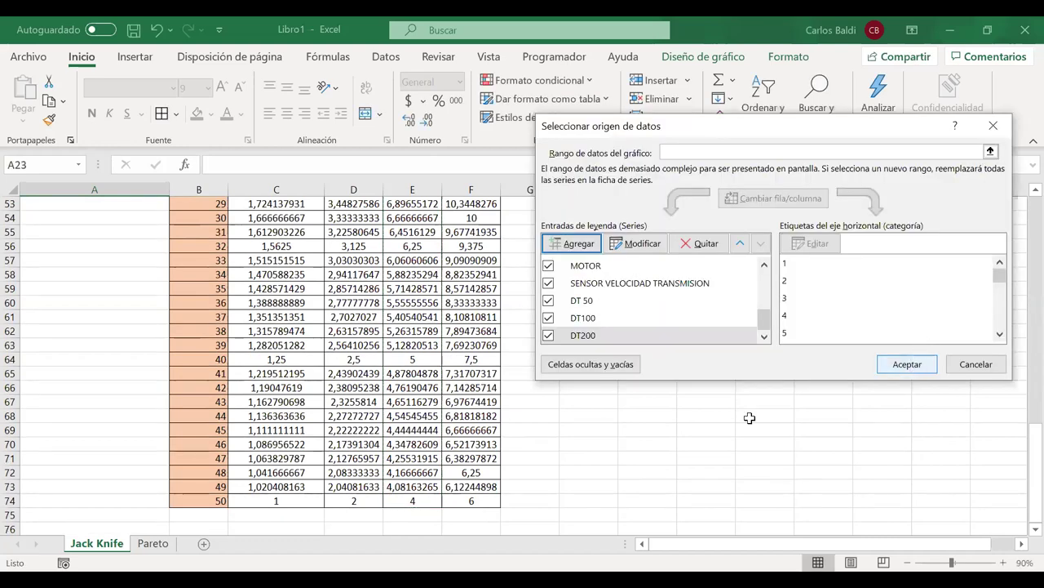
key("Return")
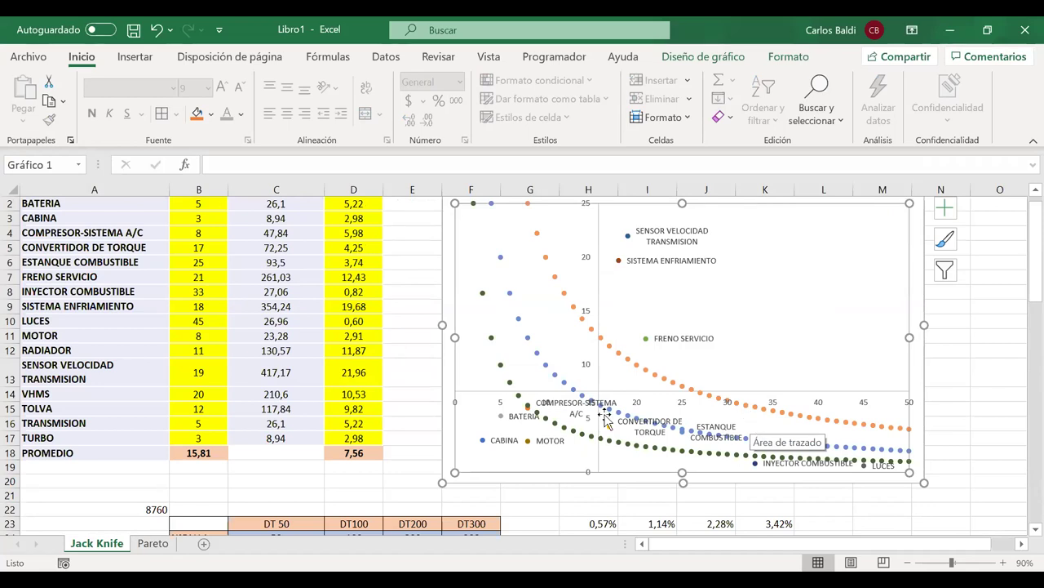
Examine the points of the DT curves plotted on the Jack Knife chart
mouse_move(658, 382)
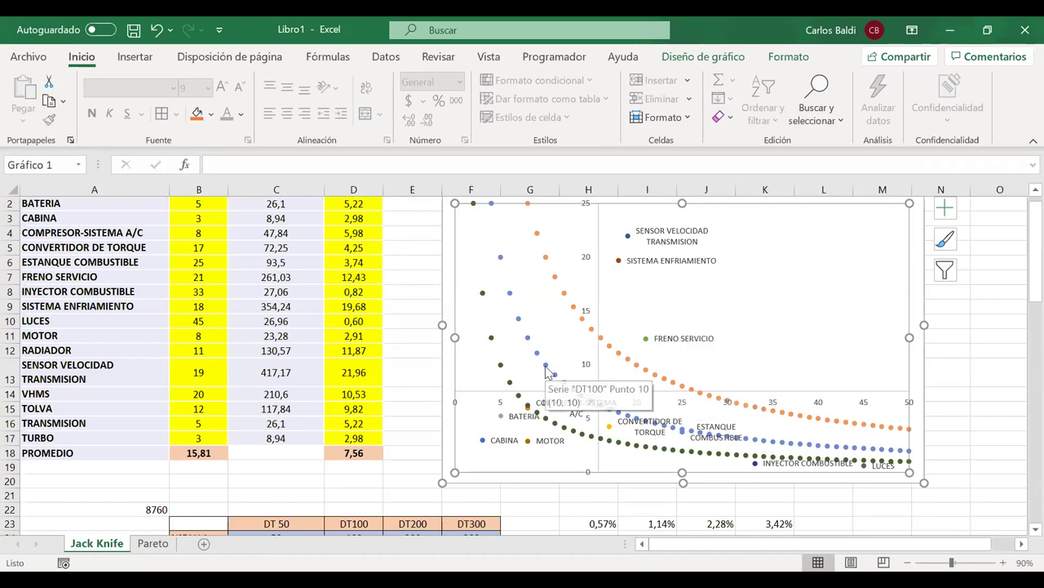
mouse_move(538, 359)
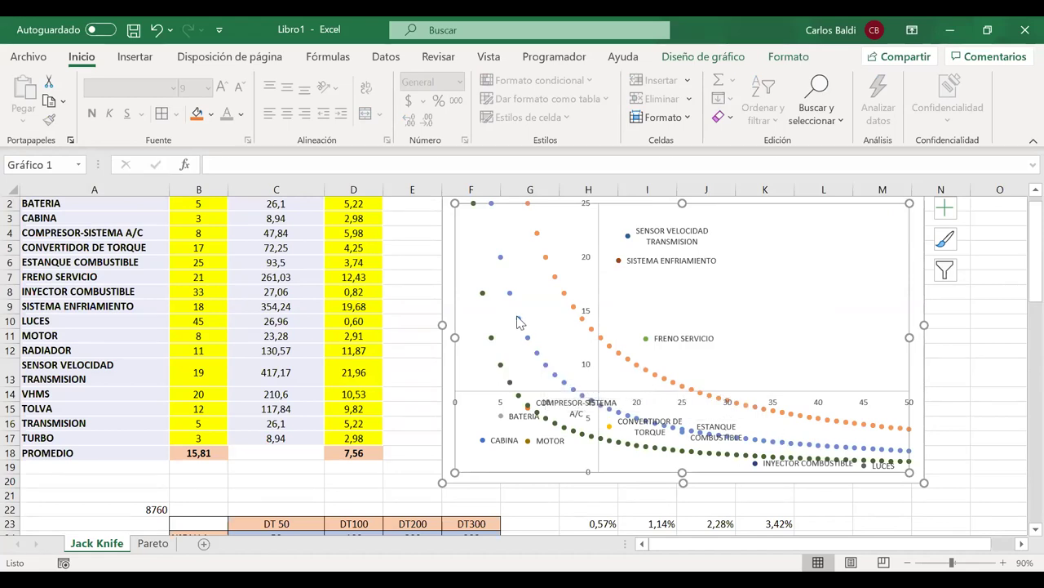
mouse_move(521, 324)
scroll(519, 322, "down", 2)
scroll(519, 320, "up", 1)
scroll(520, 310, "down", 2)
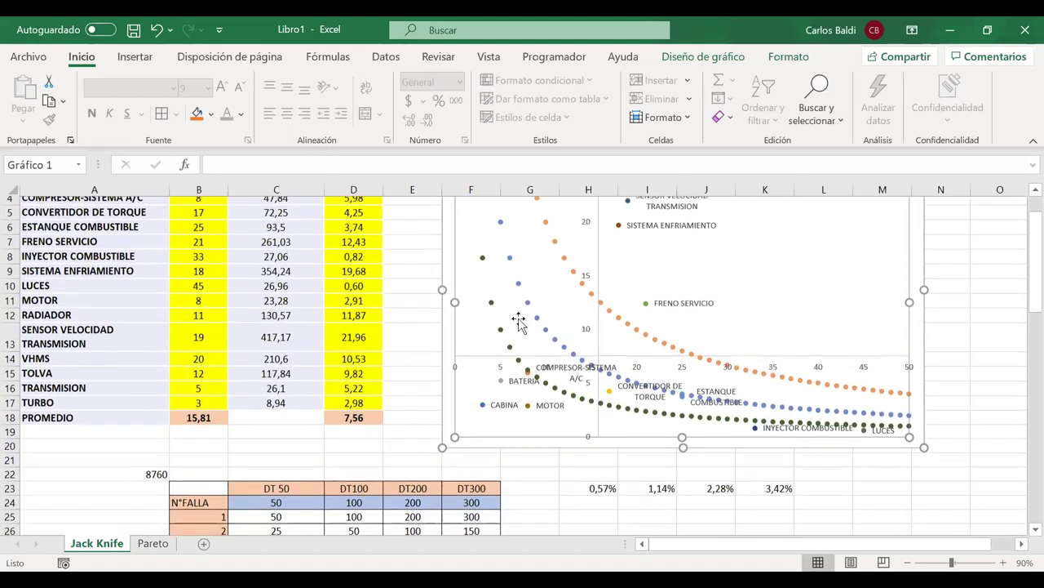
scroll(519, 322, "up", 2)
scroll(545, 374, "up", 1)
scroll(545, 375, "down", 1)
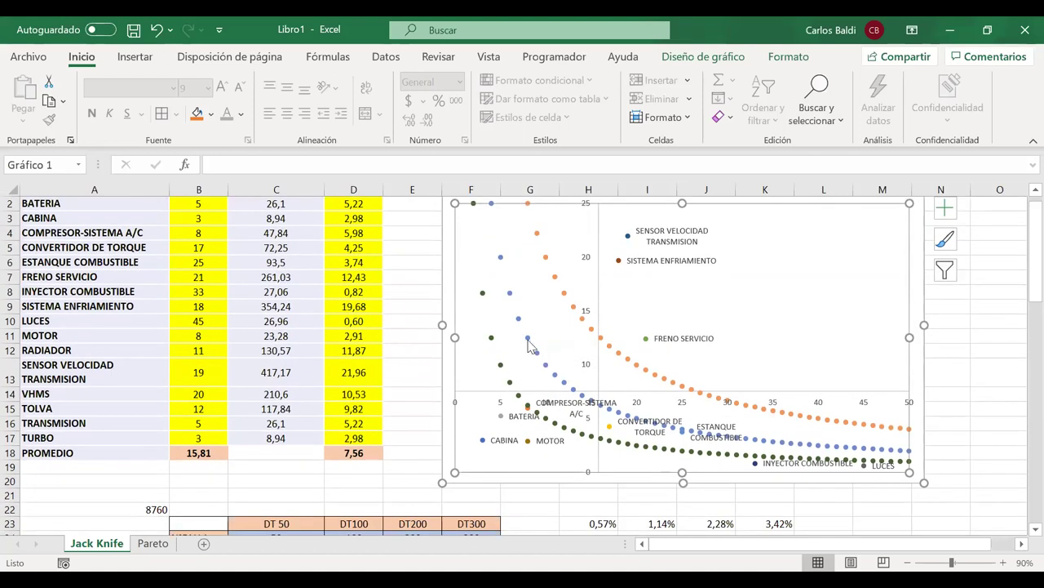
Change the DT 50 series' chart type to scatter with smooth lines
left_click(527, 339)
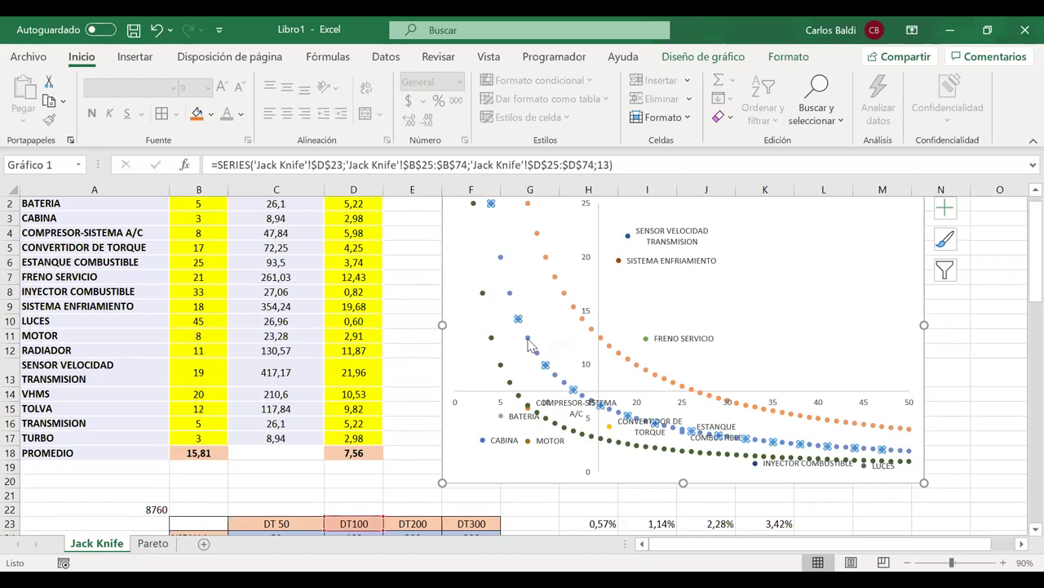
right_click(529, 340)
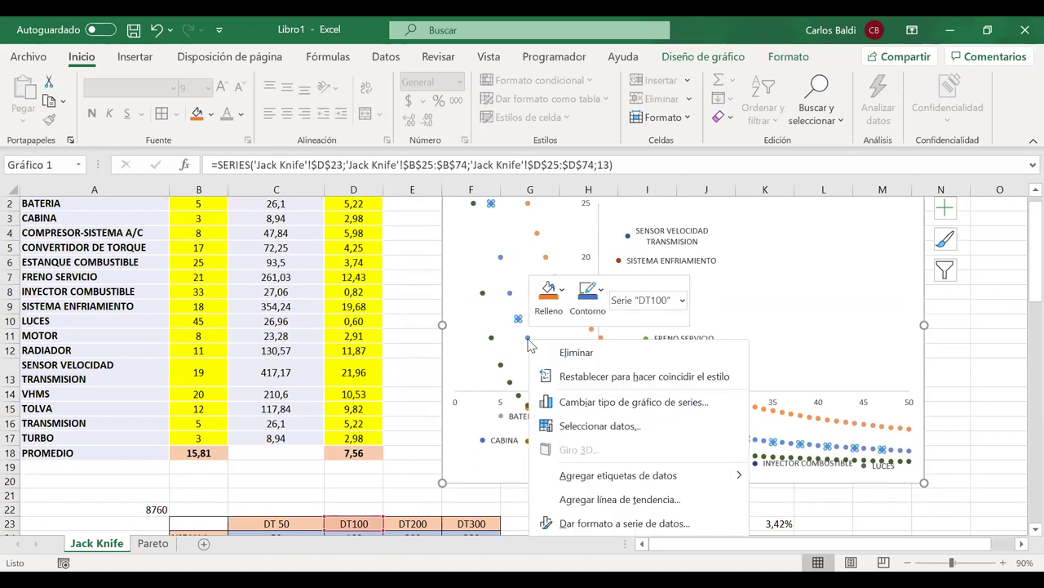
left_click(663, 405)
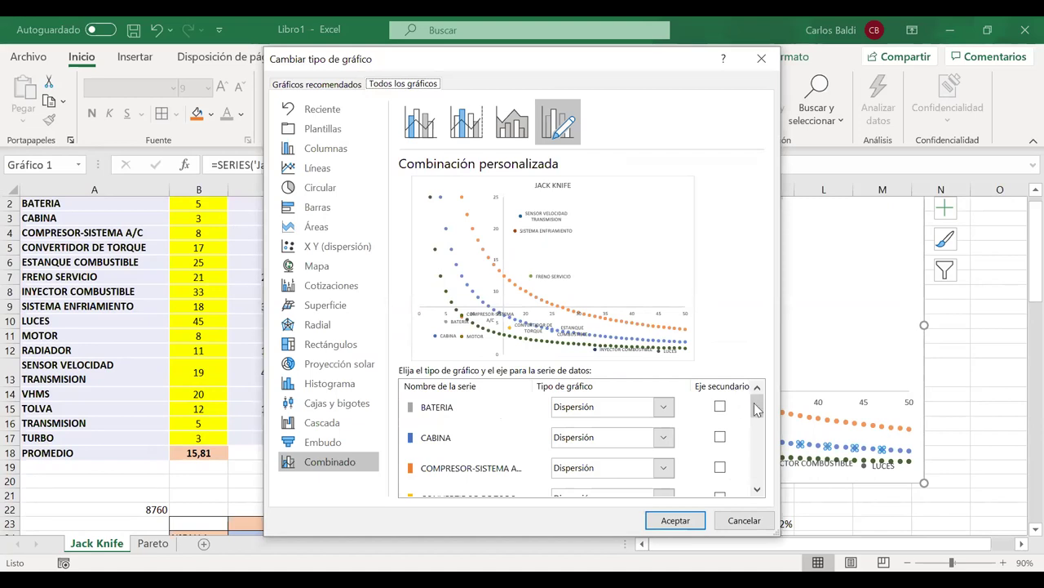
left_click_drag(758, 405, 758, 471)
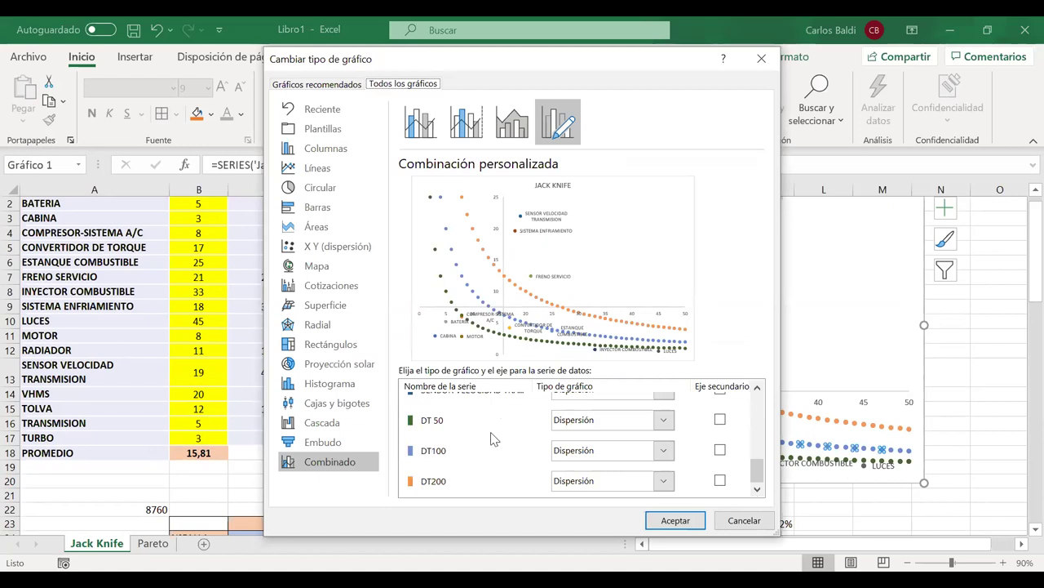
scroll(495, 439, "up", 1)
scroll(496, 439, "down", 1)
left_click(664, 424)
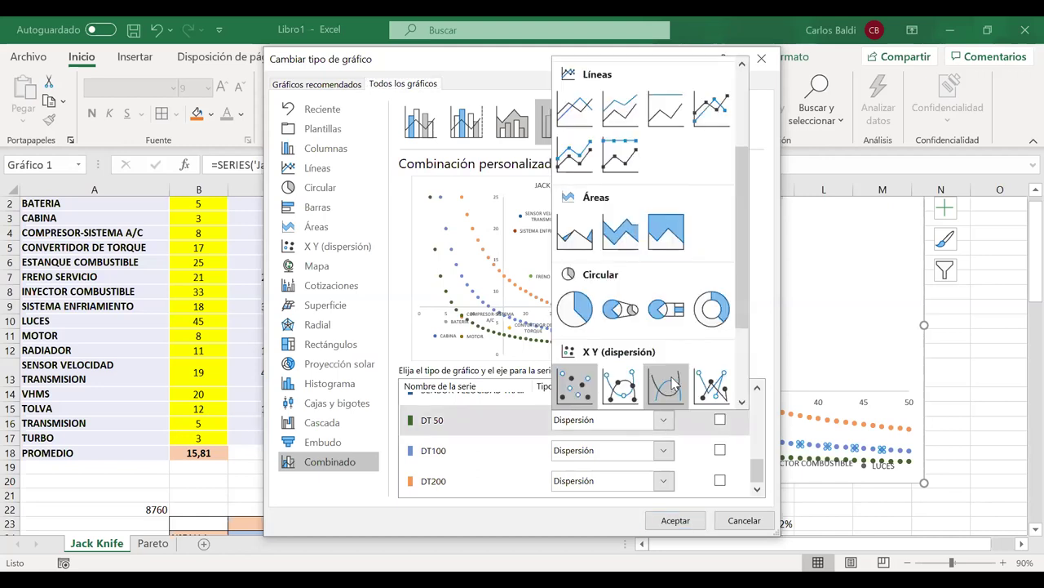
scroll(629, 330, "down", 1)
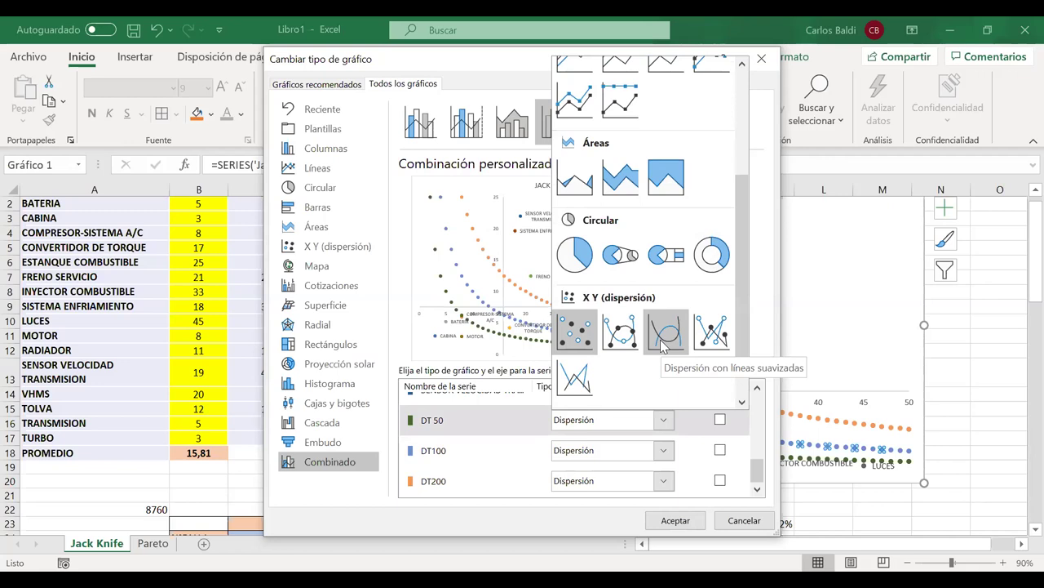
left_click(663, 330)
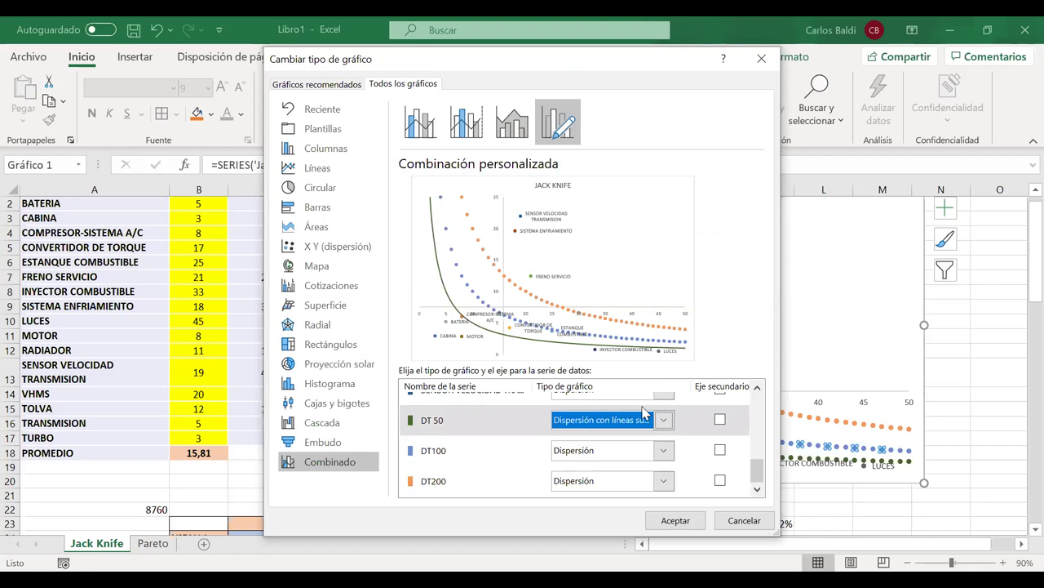
Set the DT100 and DT200 series to scatter with smooth lines as well and apply the chart type changes
left_click(664, 451)
left_click(667, 422)
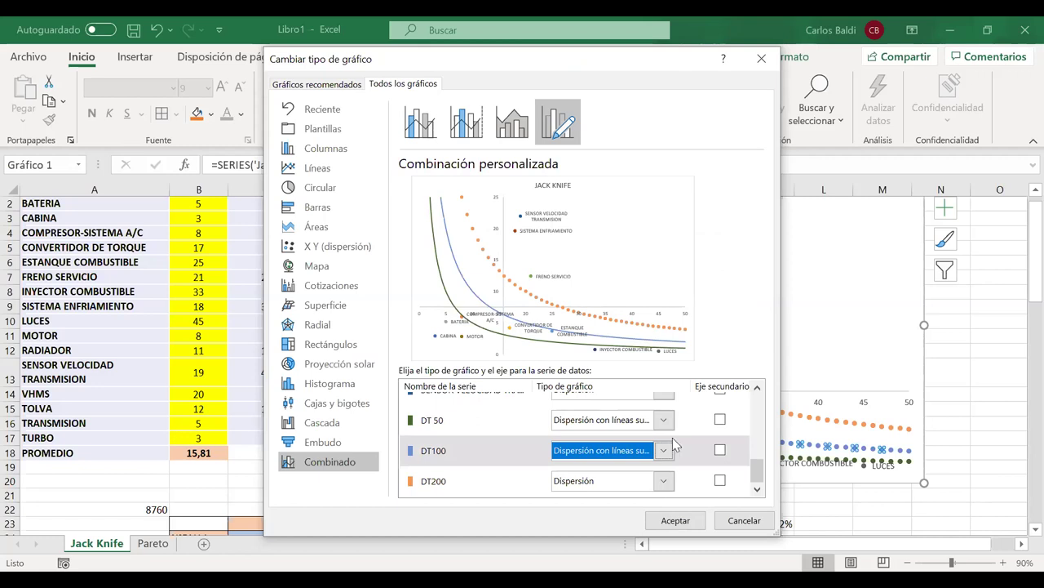
left_click(664, 484)
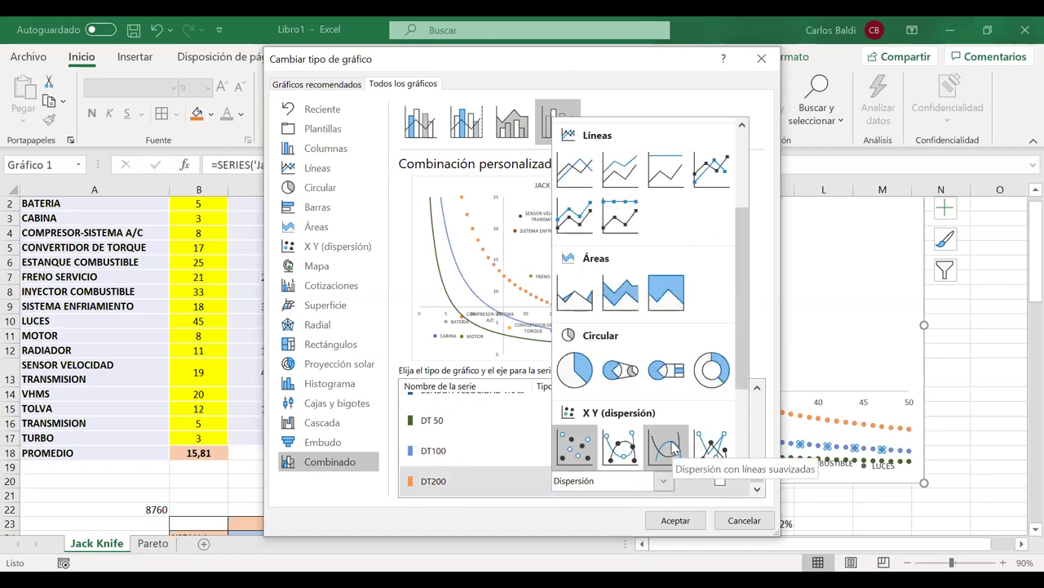
left_click(671, 448)
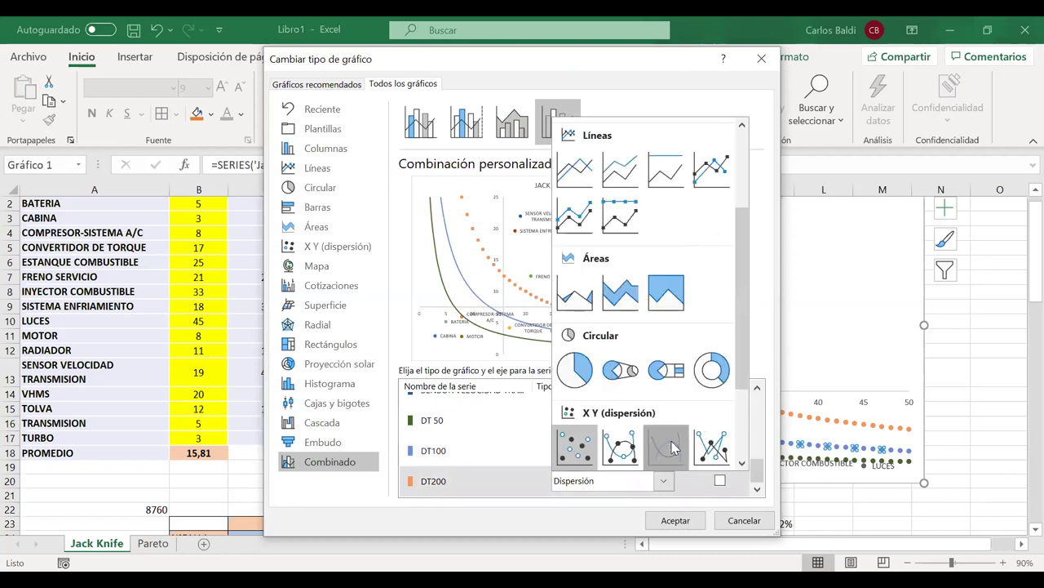
left_click(676, 520)
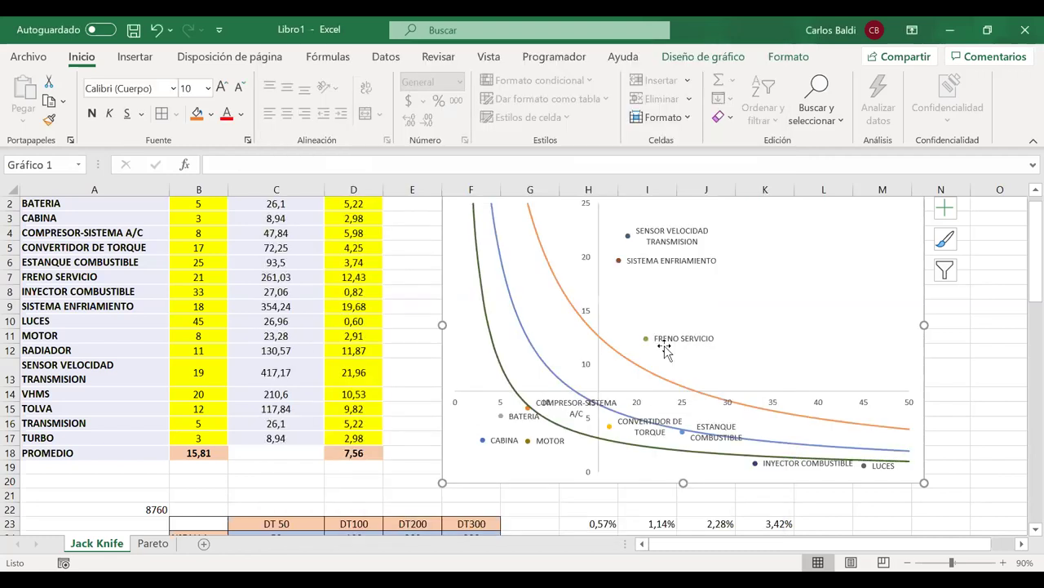
Examine where the component points lie relative to the smoothed DT curves on the chart
scroll(682, 325, "up", 1)
scroll(682, 324, "down", 1)
scroll(682, 325, "up", 1)
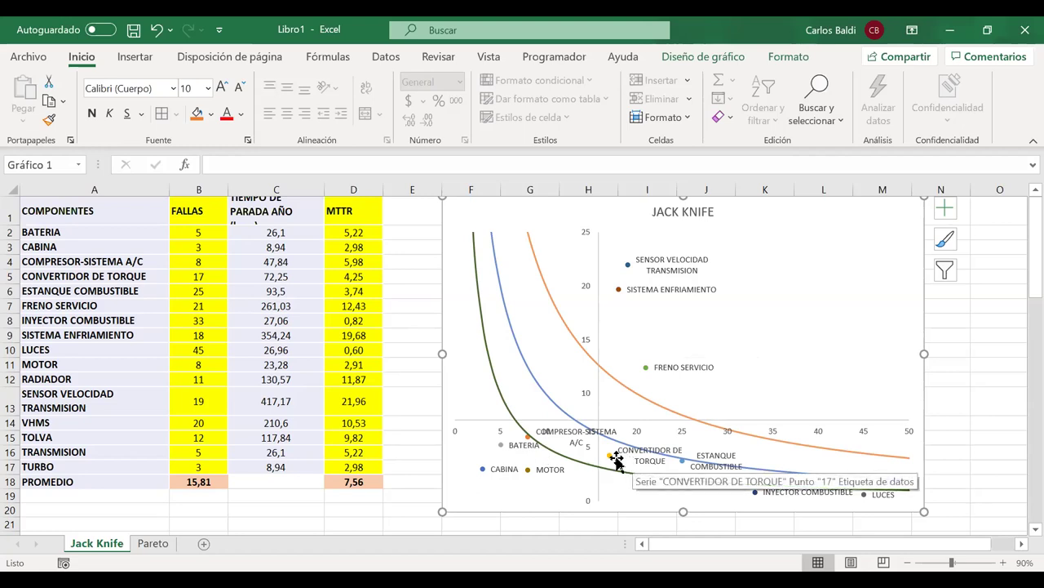
mouse_move(605, 474)
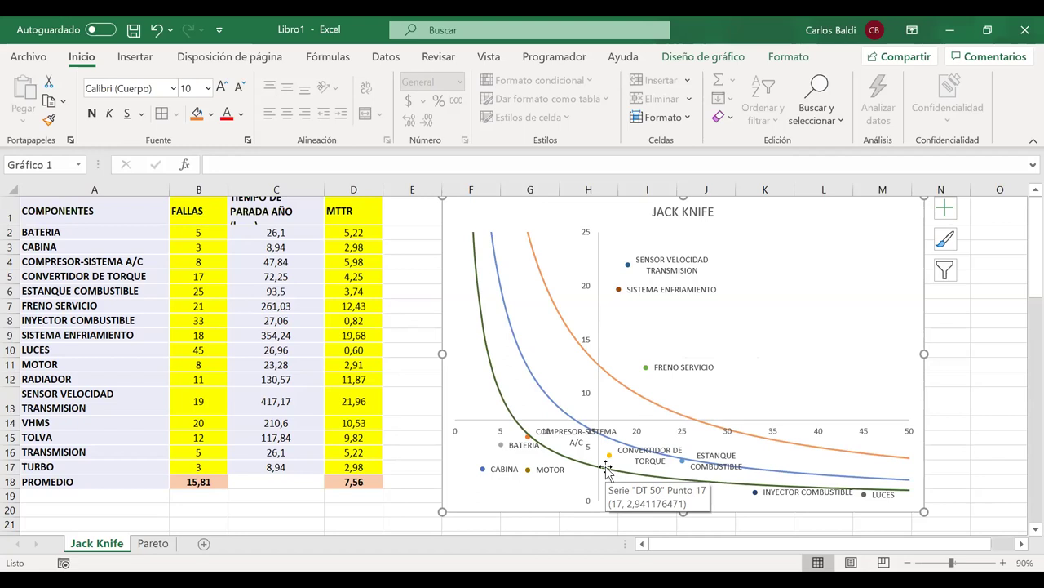
scroll(605, 474, "down", 1)
scroll(605, 472, "up", 1)
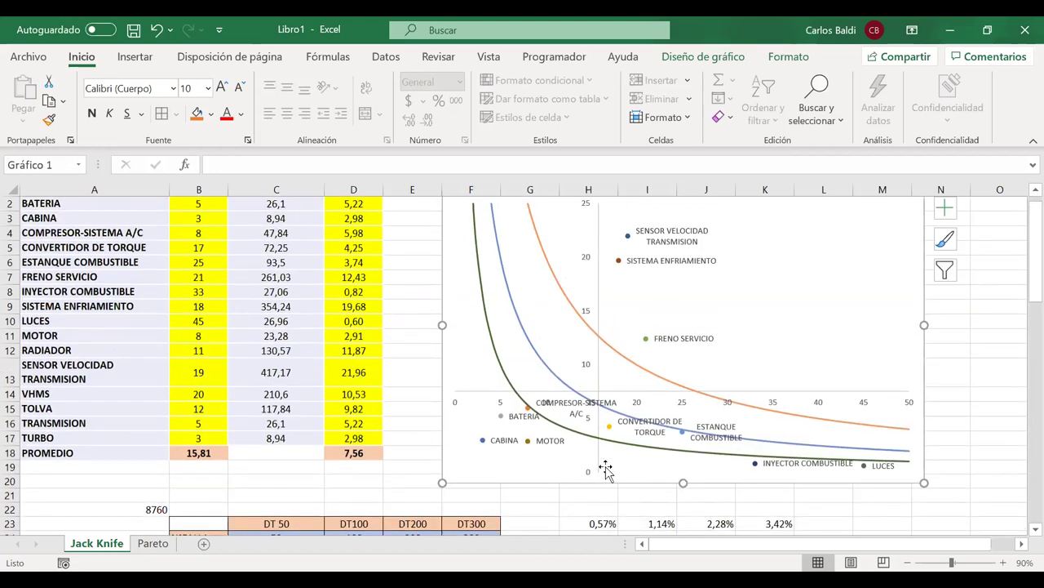
scroll(728, 343, "up", 1)
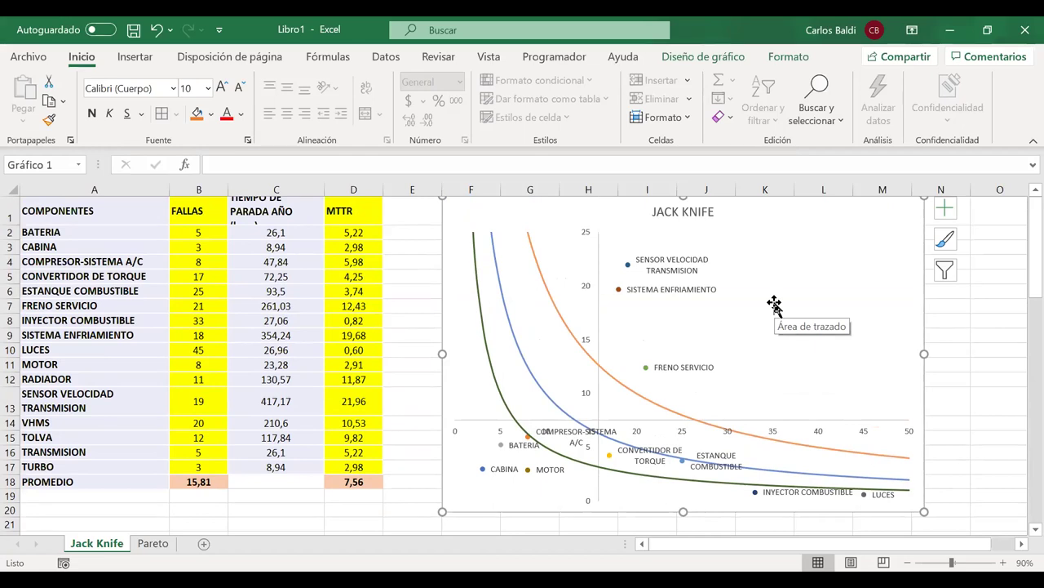
Format the chart's vertical axis with a base 10 logarithmic scale
left_click(586, 290)
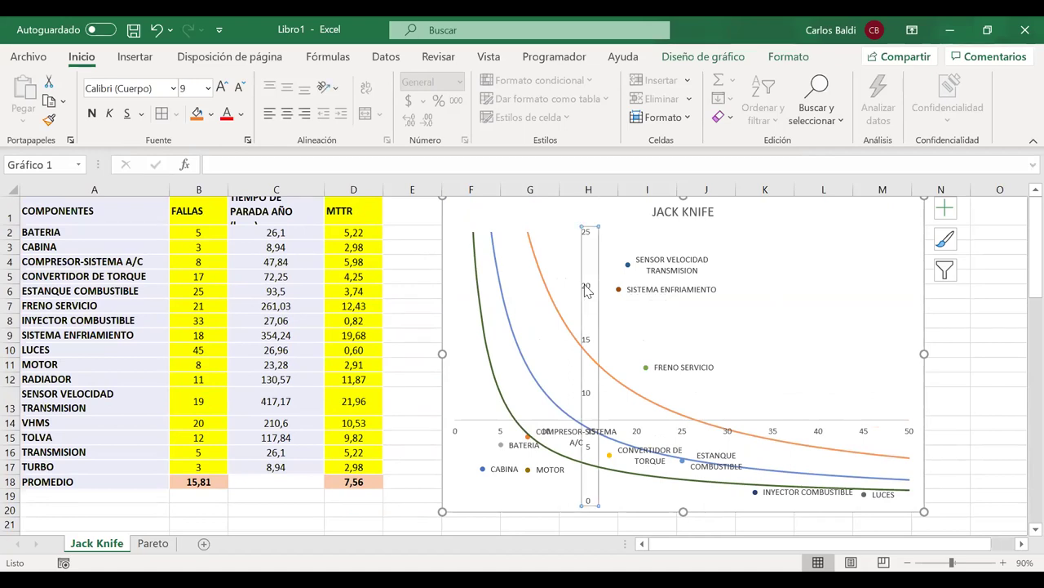
right_click(586, 291)
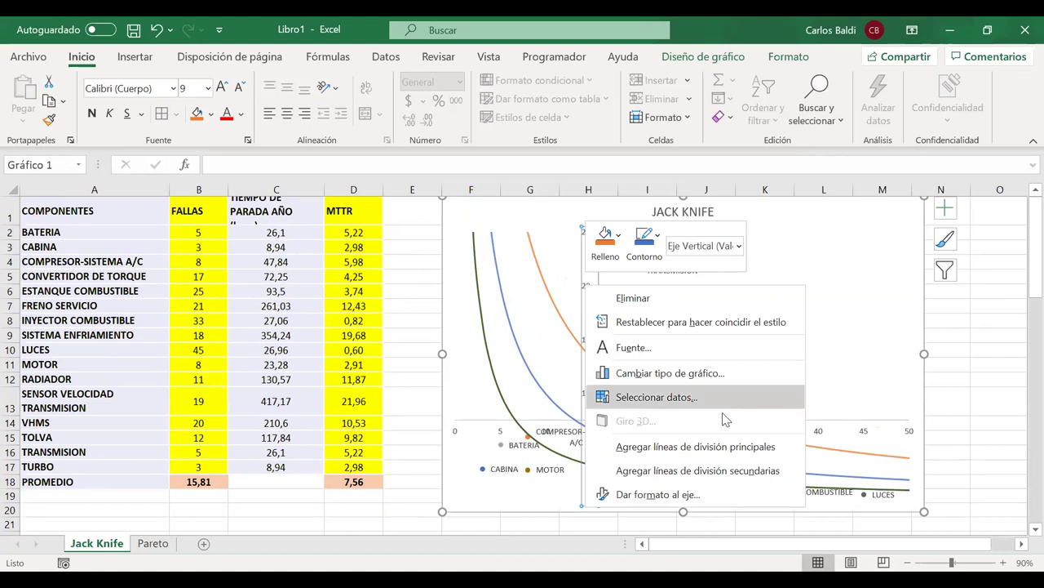
left_click(698, 495)
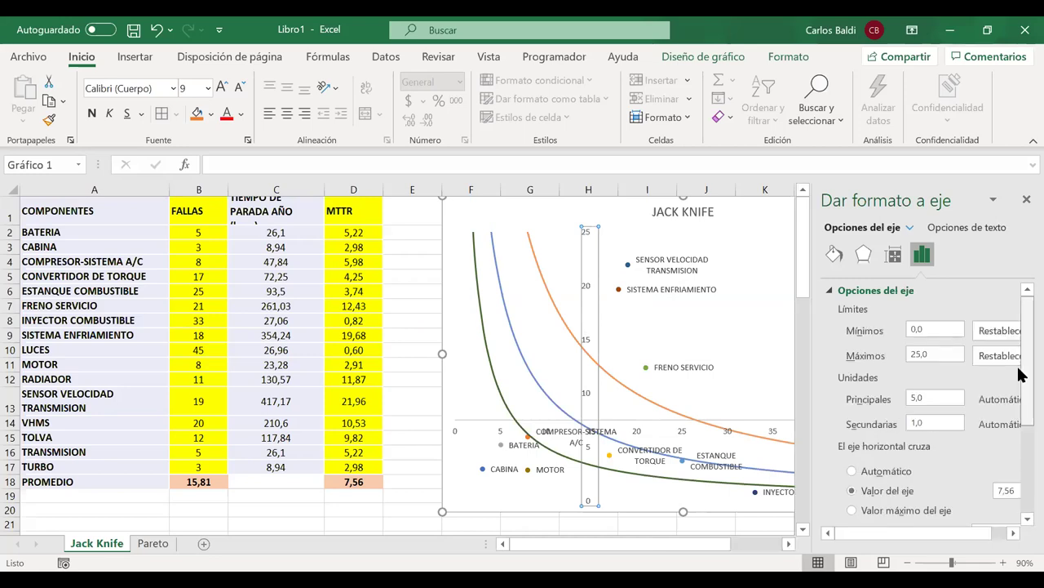
scroll(1020, 373, "down", 3)
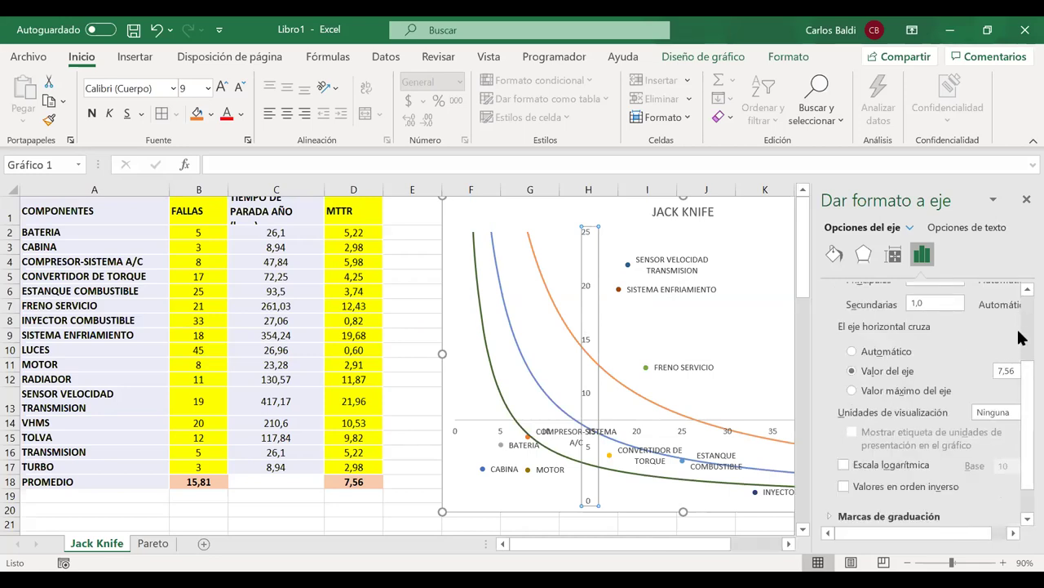
scroll(1020, 388, "down", 1)
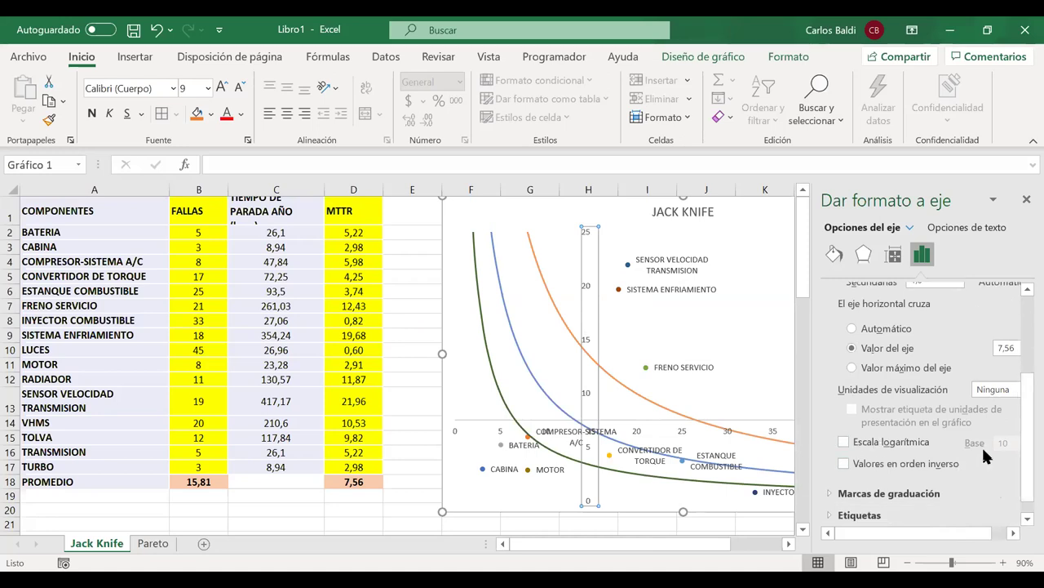
left_click(845, 443)
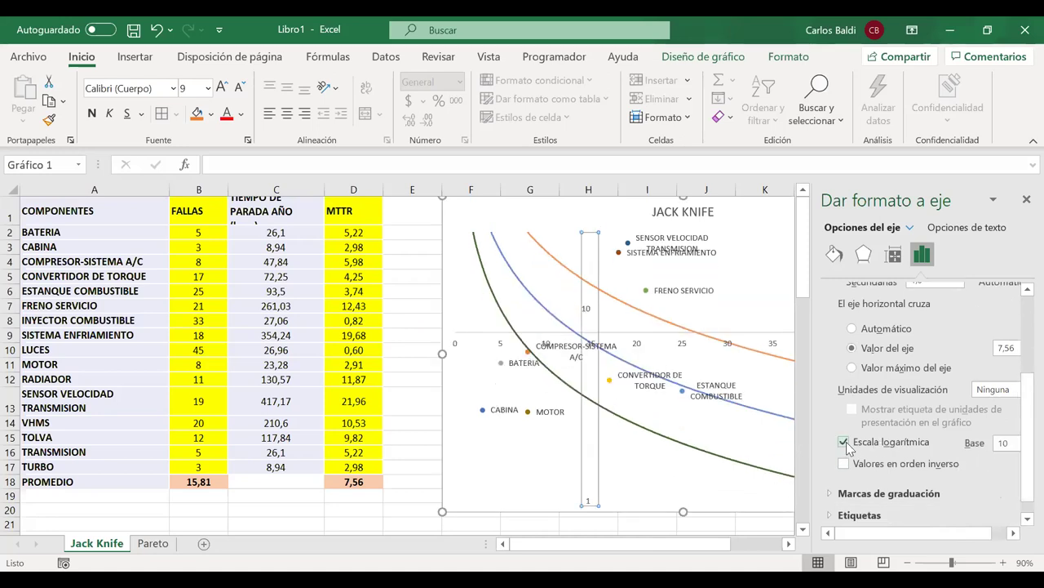
left_click(1027, 200)
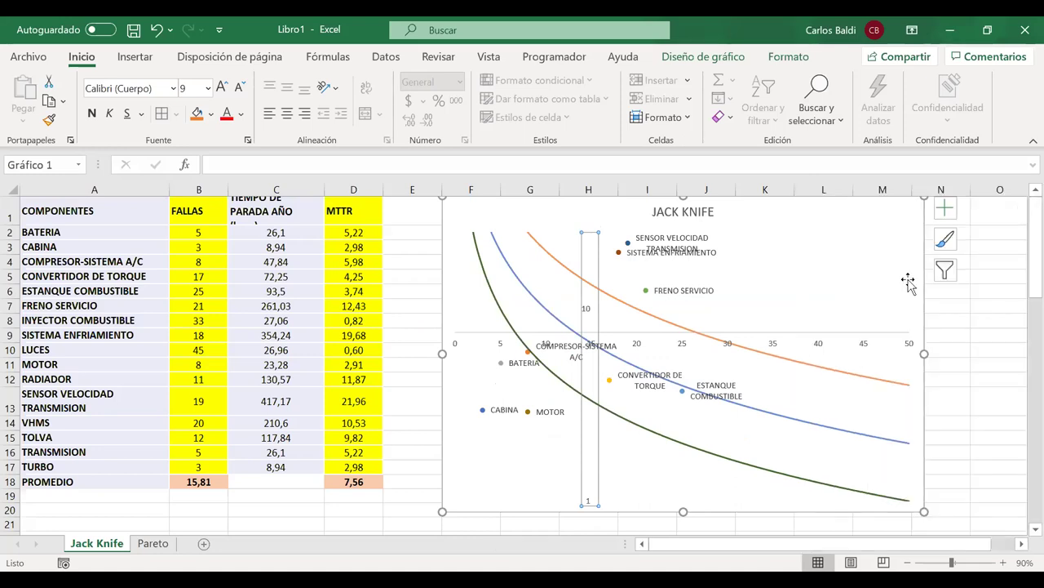
Apply a logarithmic scale to the chart's horizontal axis and close the axis formatting
left_click(820, 349)
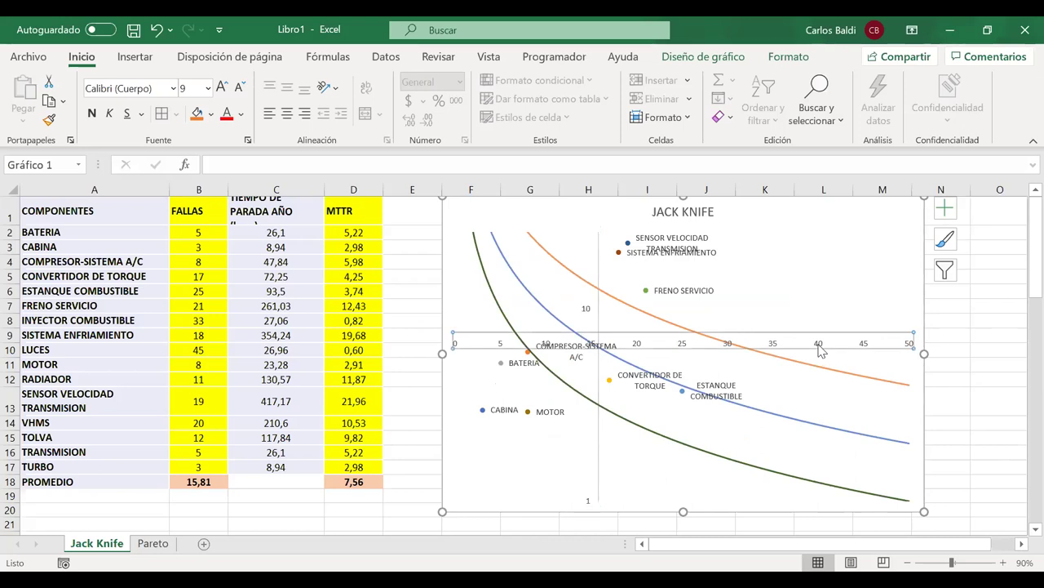
right_click(820, 349)
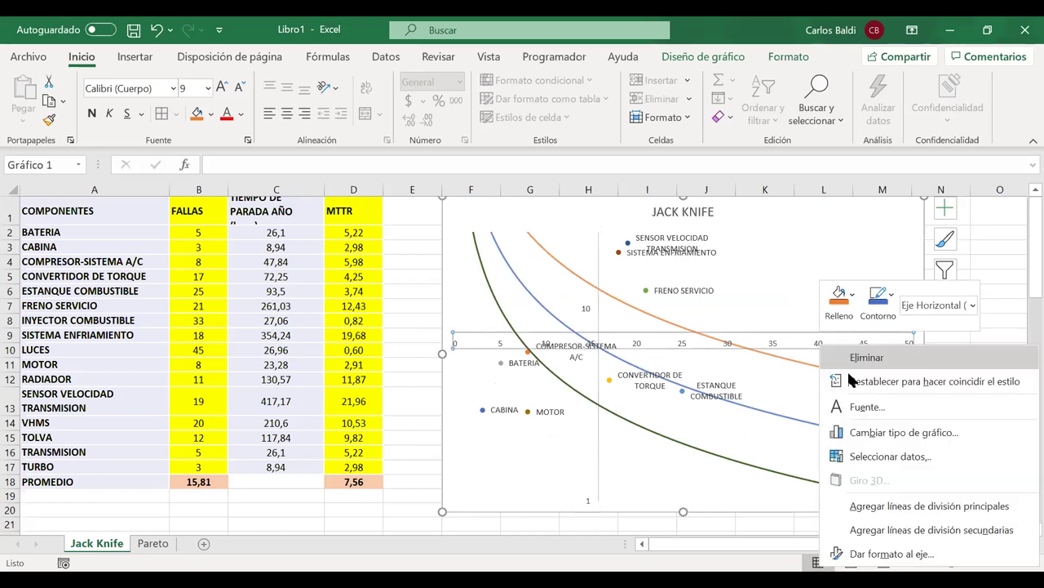
left_click(902, 555)
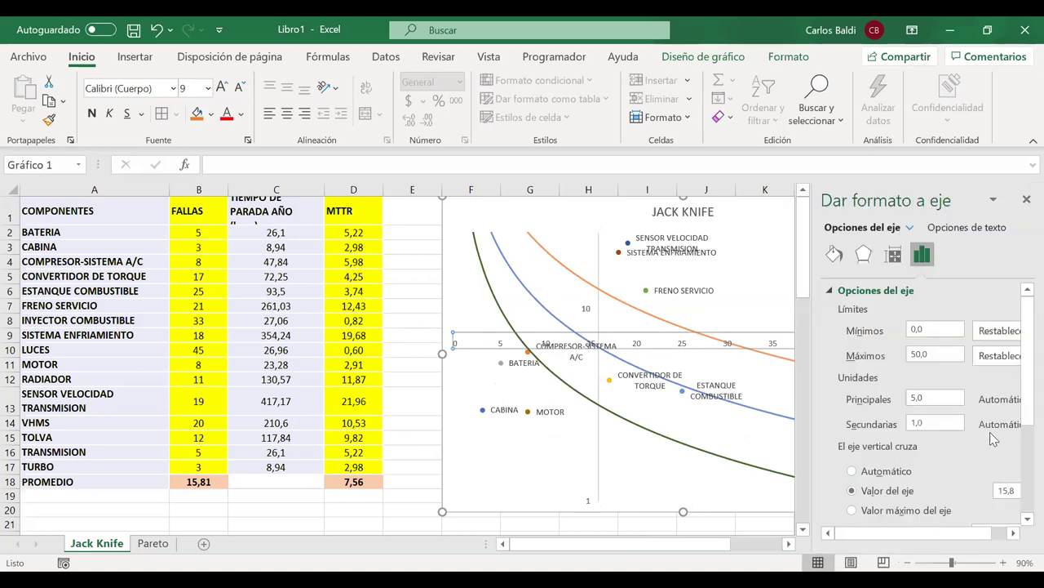
scroll(989, 432, "down", 3)
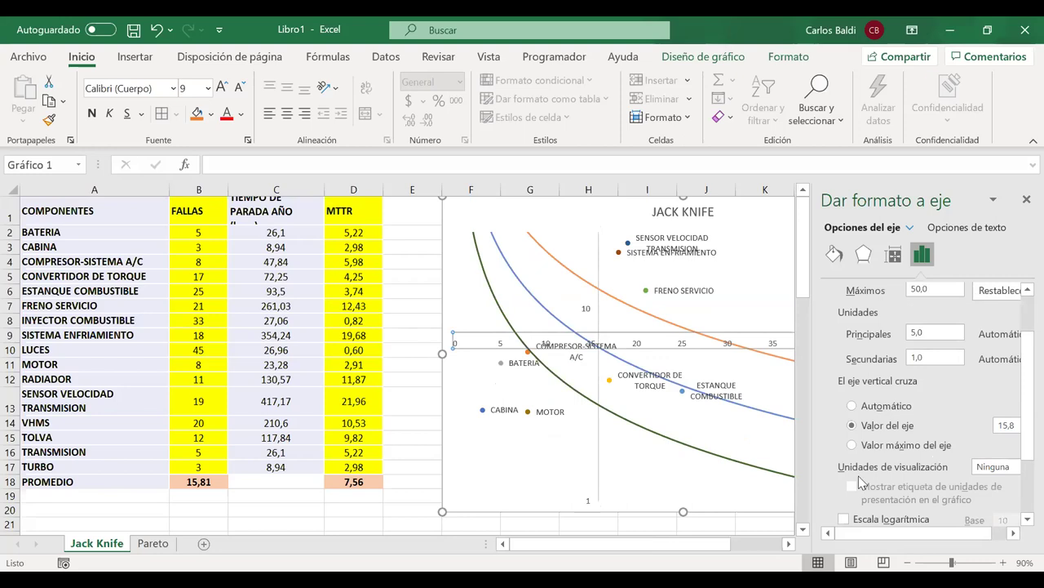
left_click(845, 519)
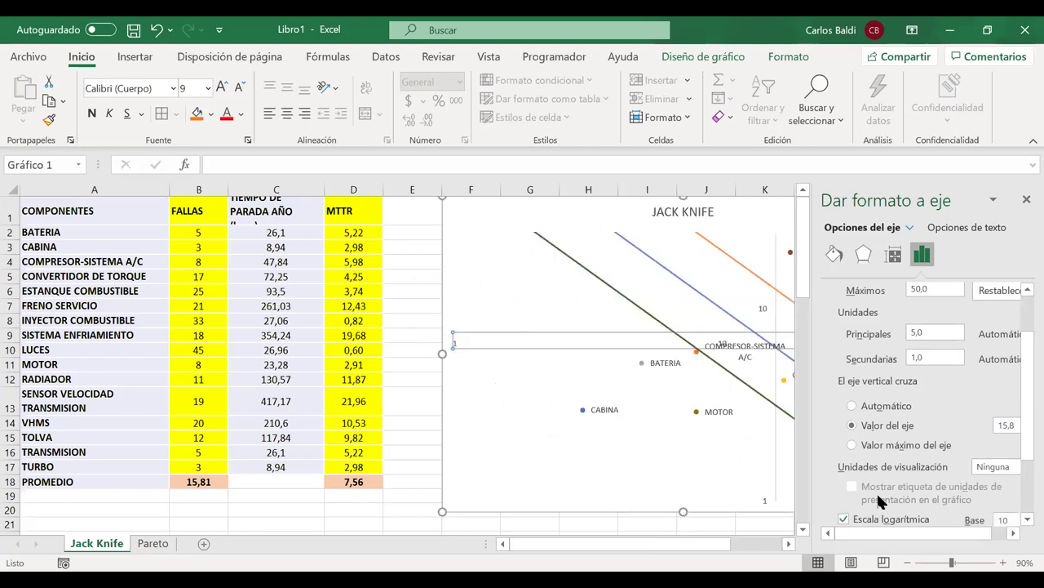
left_click(1025, 199)
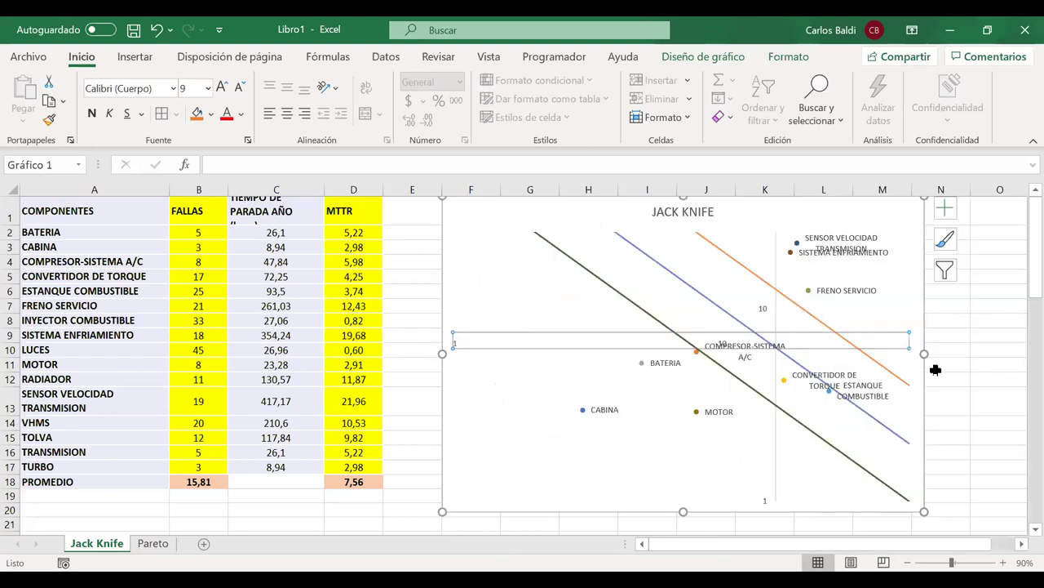
left_click(964, 369)
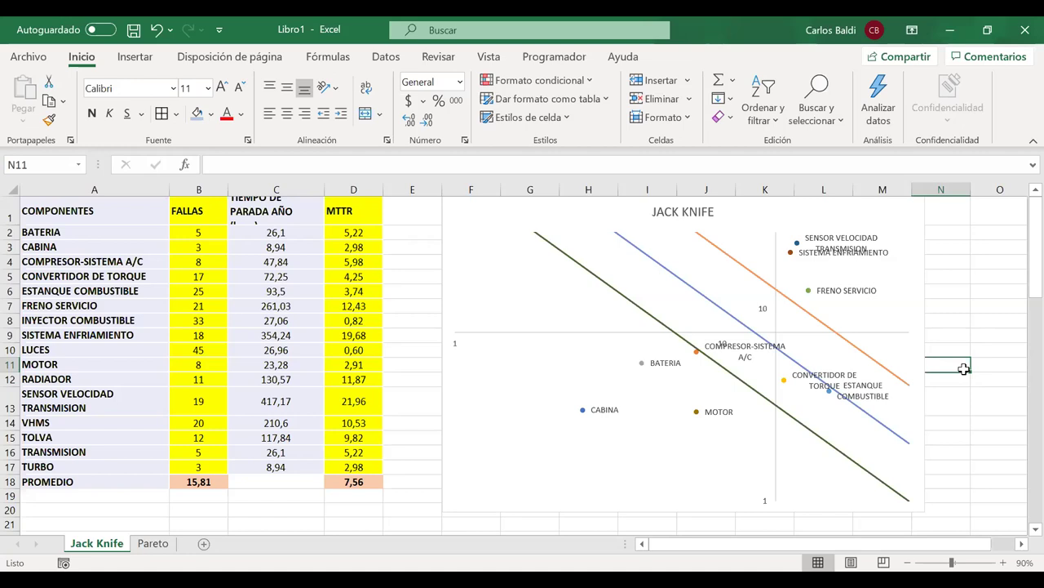
Check the LUCES row's MTTR and set the minimum of the chart's vertical axis to 0,5
left_click(111, 346)
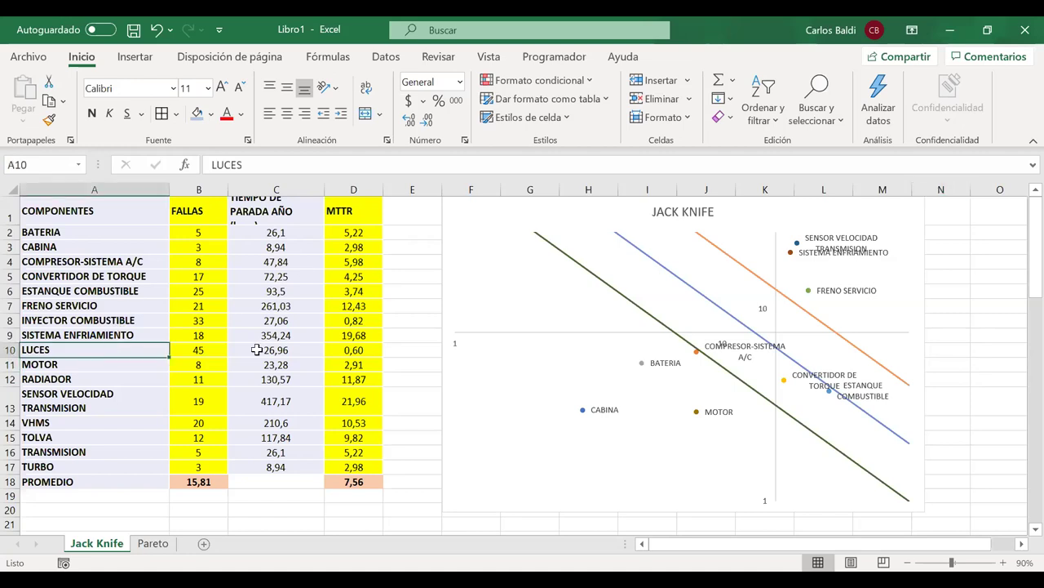
left_click_drag(257, 350, 364, 349)
left_click(365, 349)
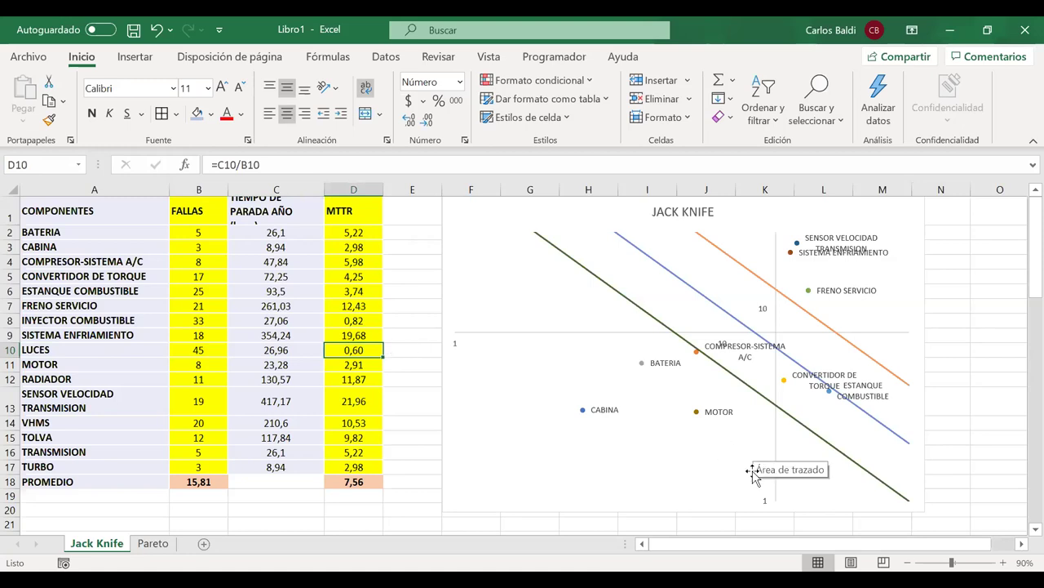
left_click(766, 504)
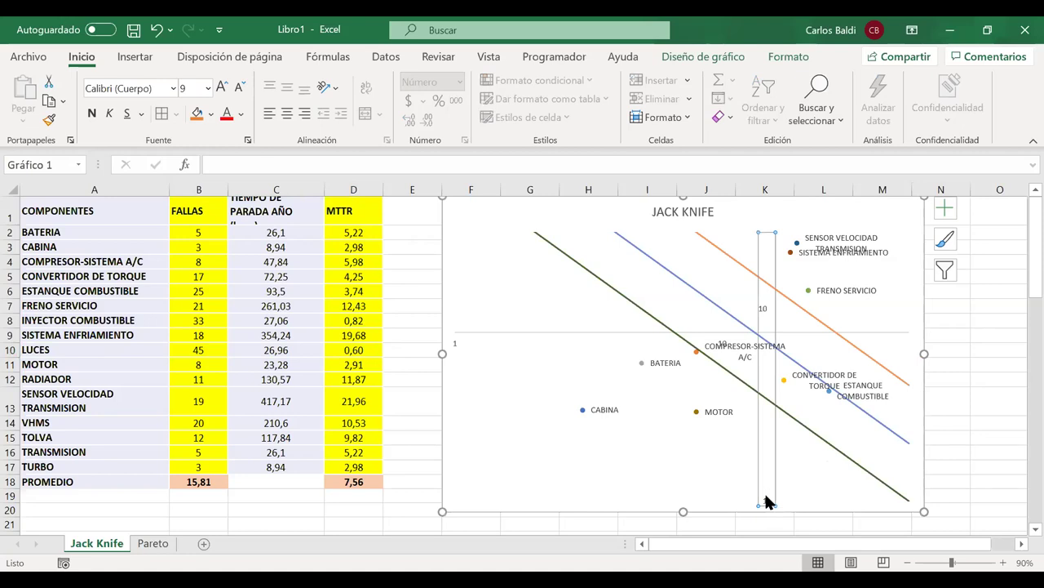
double_click(766, 504)
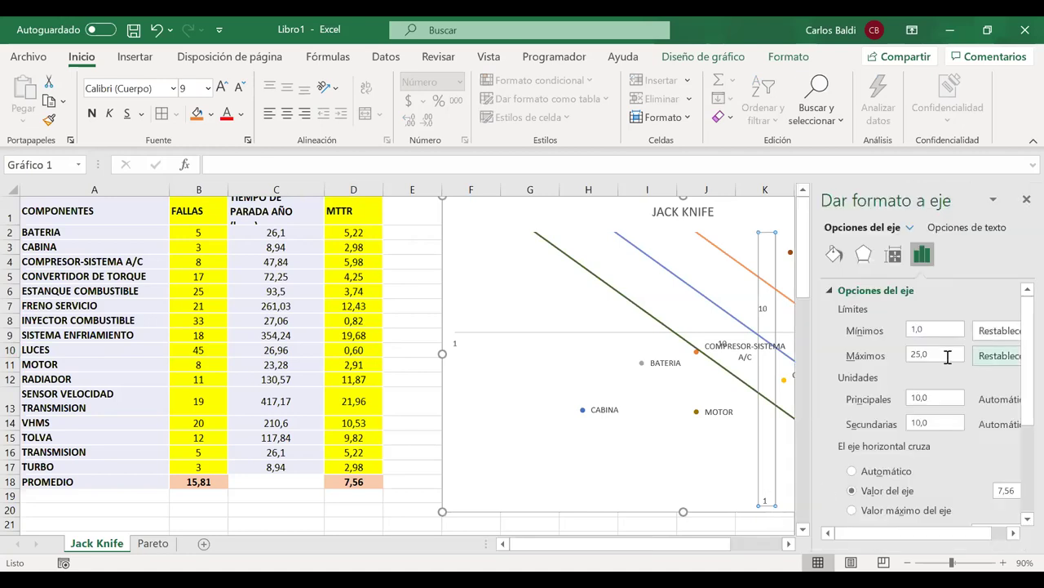
double_click(934, 330)
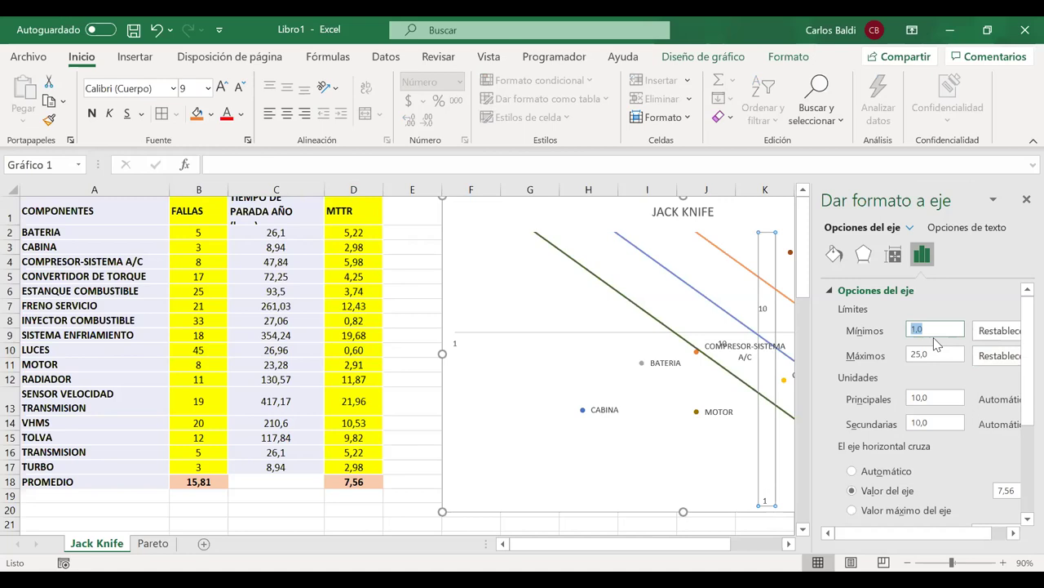
type("0,5")
key("Return")
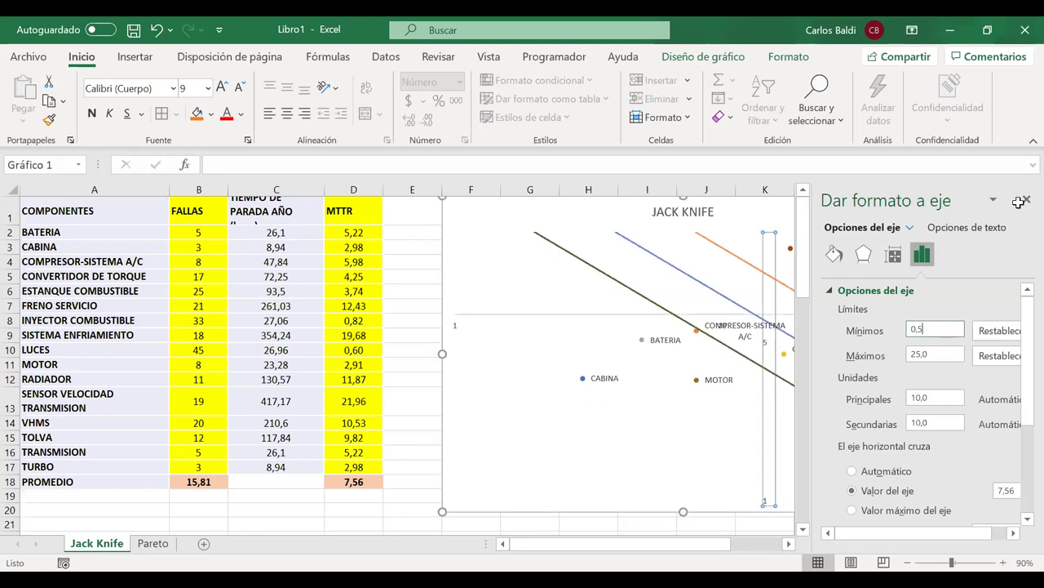
left_click(1026, 200)
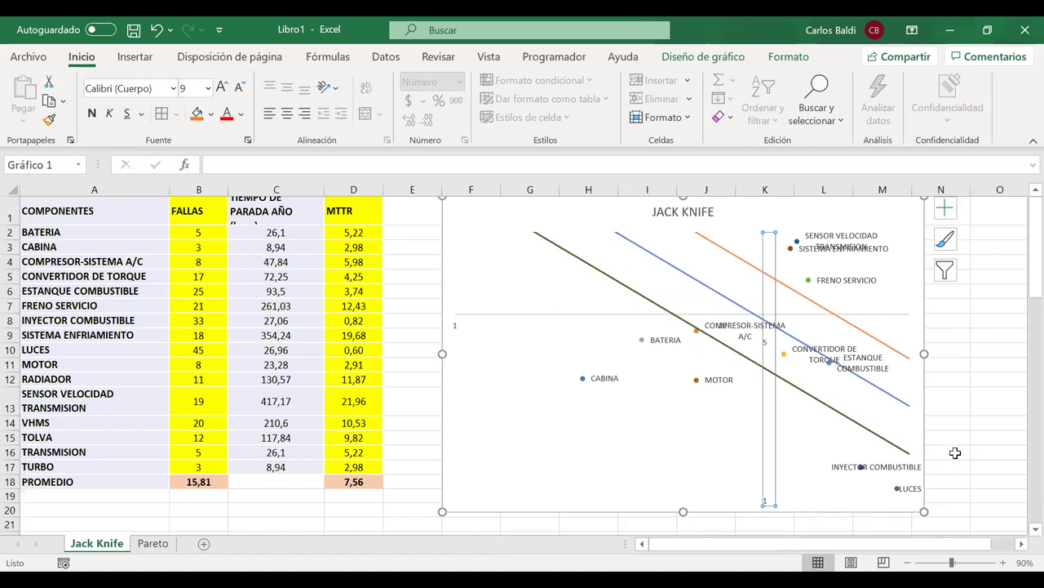
left_click(955, 452)
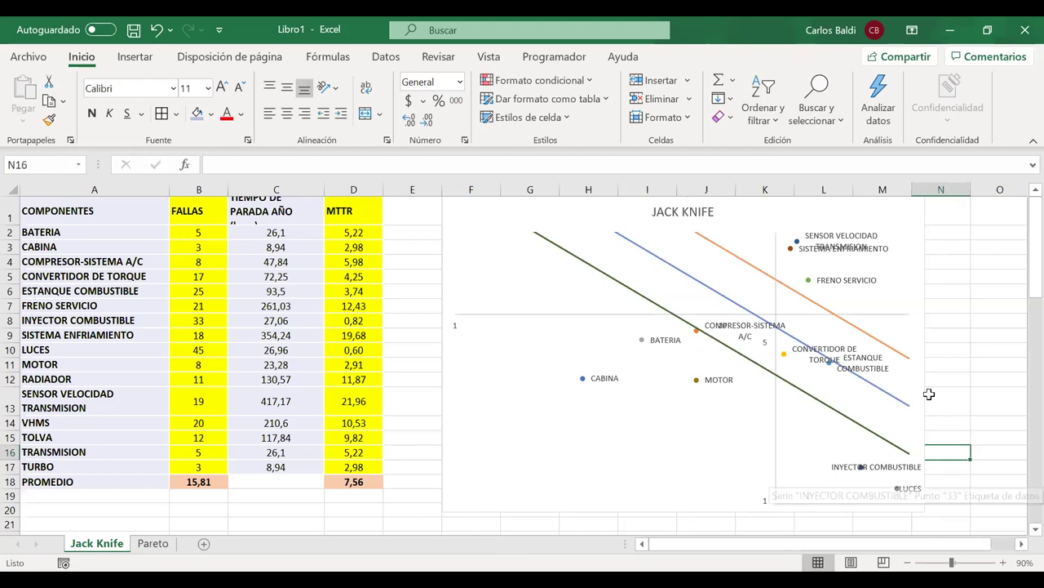
Try 40 as the DT 50 downtime value in cell C24
scroll(289, 446, "down", 2)
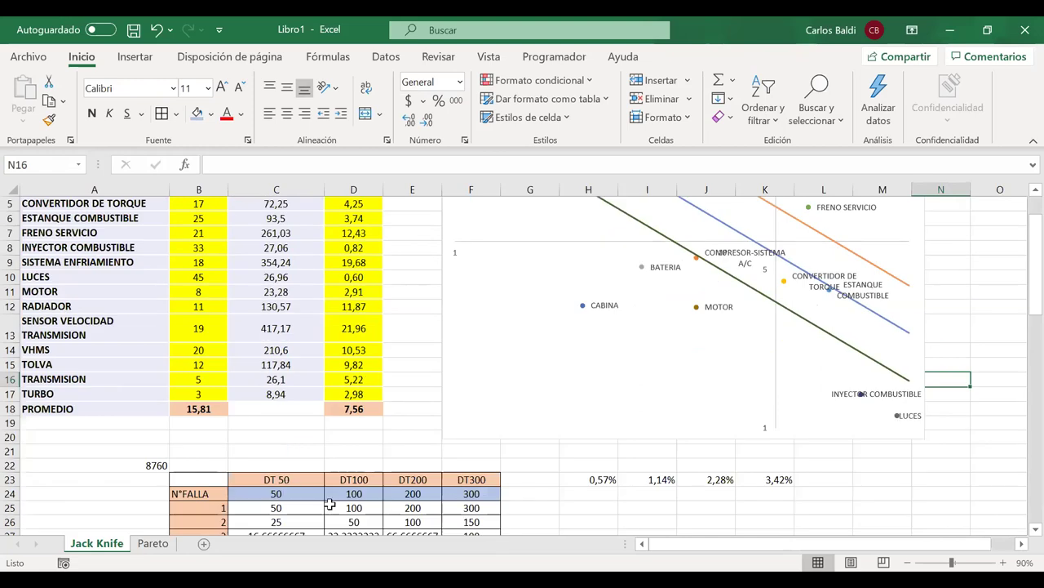
left_click(327, 502)
type("40")
key("Return")
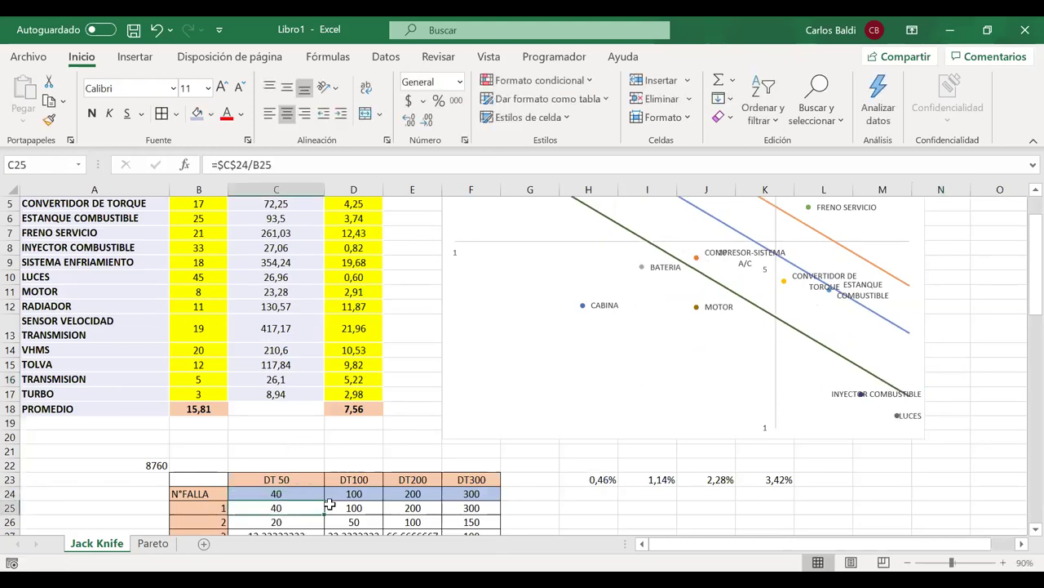
Set the DT 50 downtime value in cell C24 to 25
left_click(293, 492)
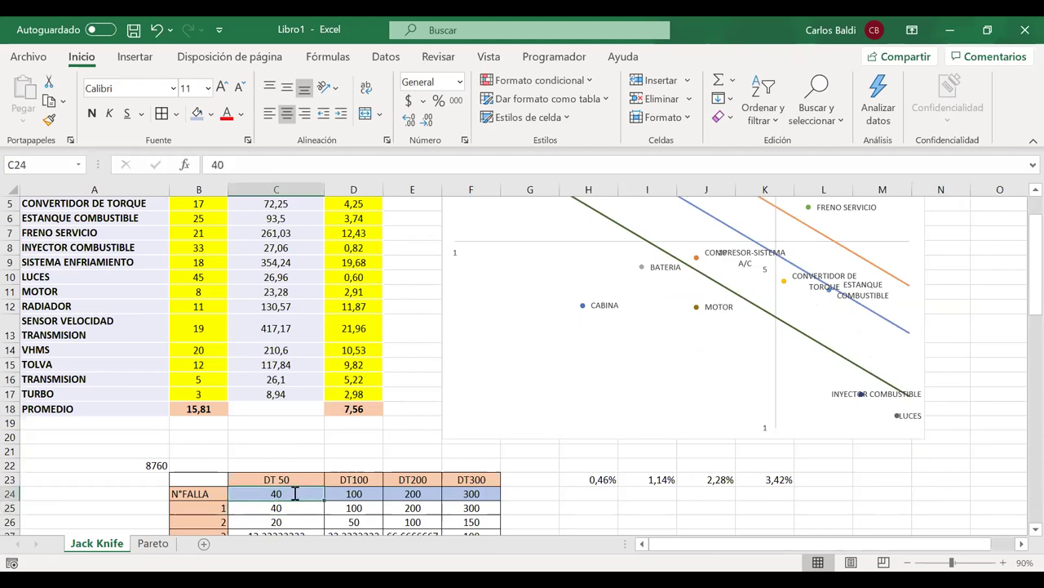
type("25")
key("Return")
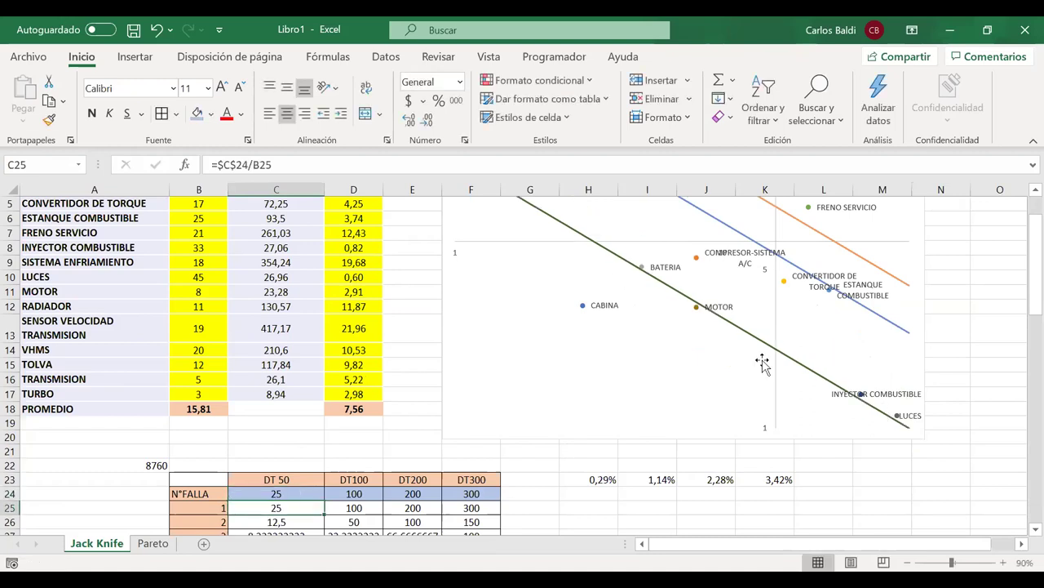
Widen the Jack Knife chart so that its right edge reaches column O
scroll(762, 363, "up", 1)
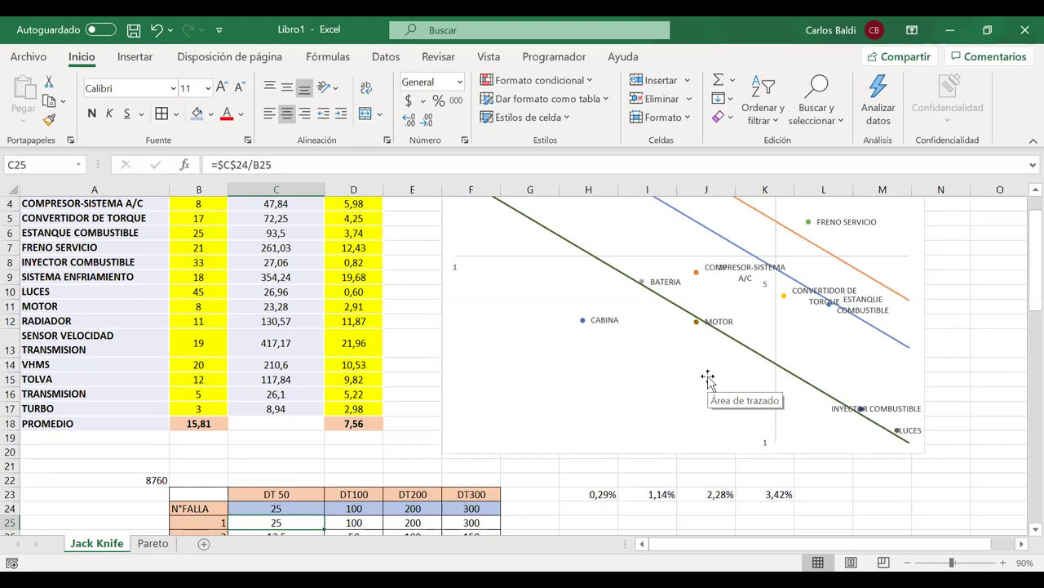
scroll(709, 379, "up", 1)
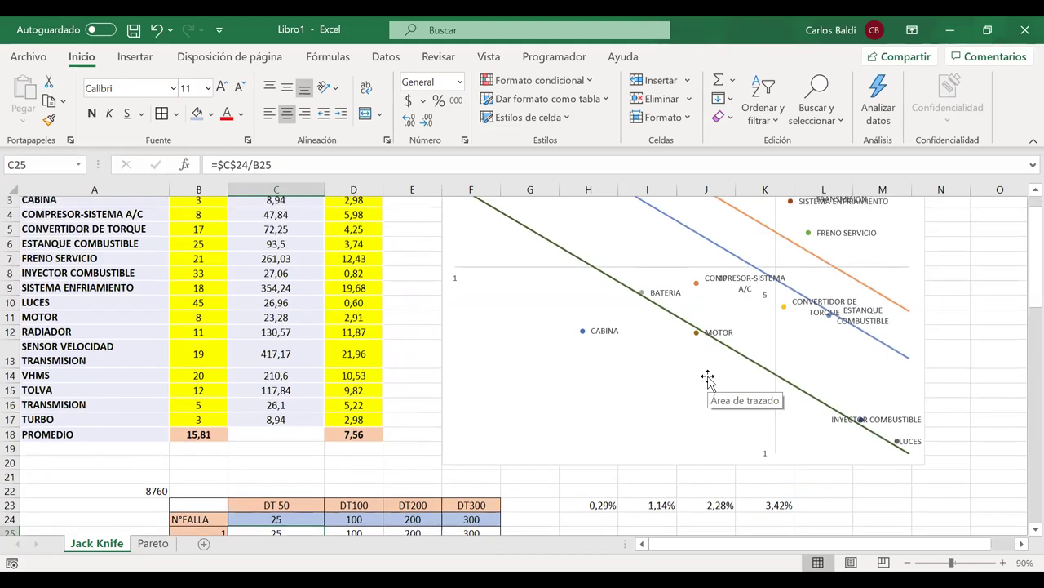
scroll(709, 379, "up", 1)
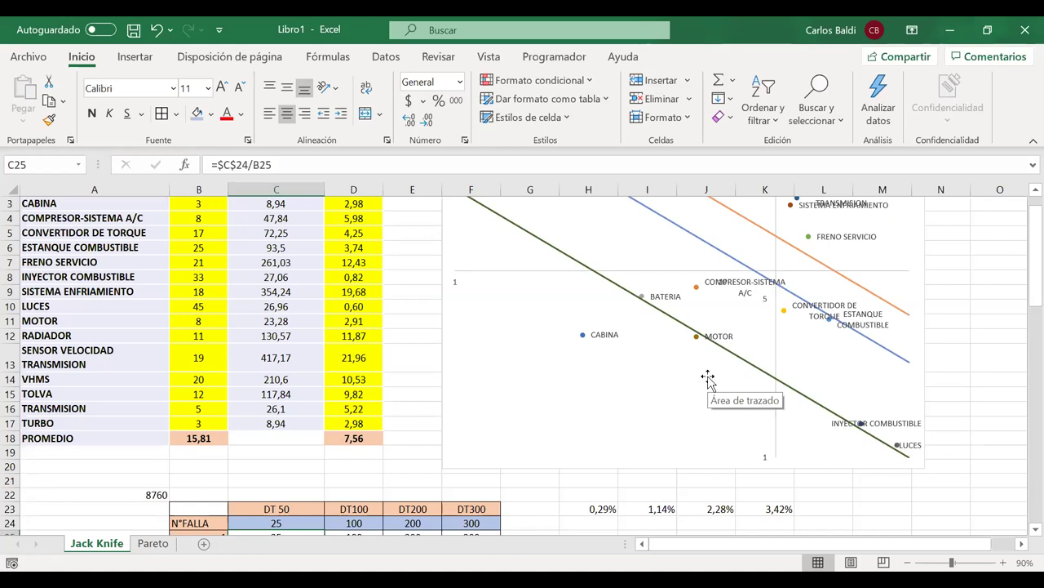
scroll(708, 378, "up", 1)
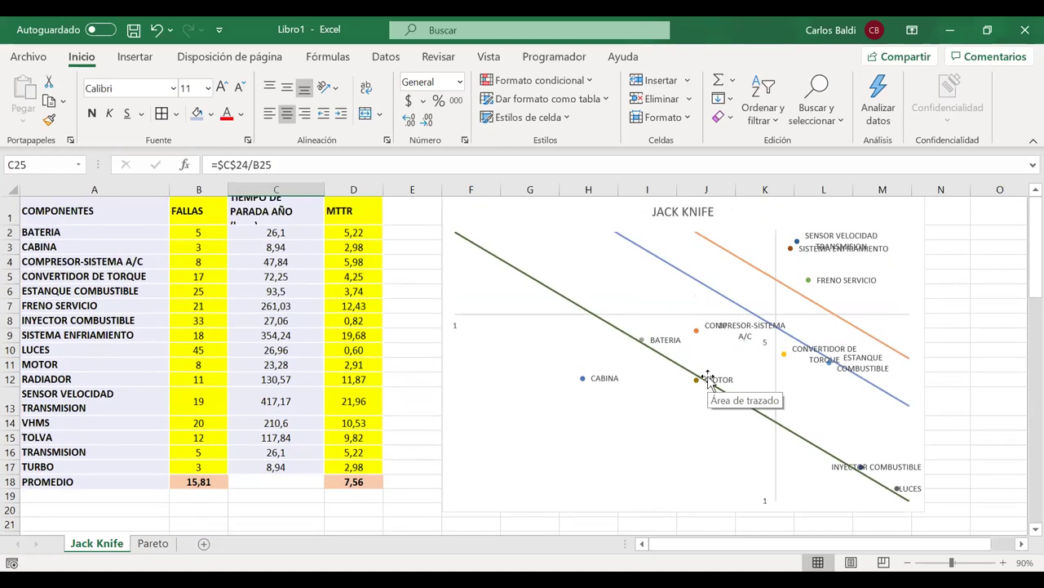
left_click(923, 347)
left_click_drag(928, 353, 1007, 353)
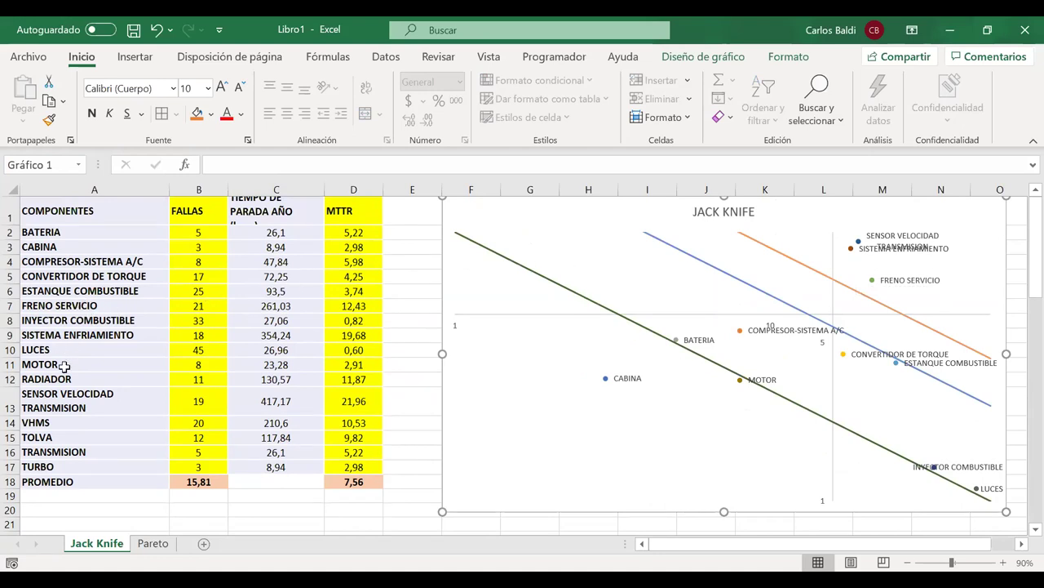
Try 126,1 as BATERIA's yearly downtime in cell C2 and replace it with 50
left_click(265, 233)
double_click(267, 232)
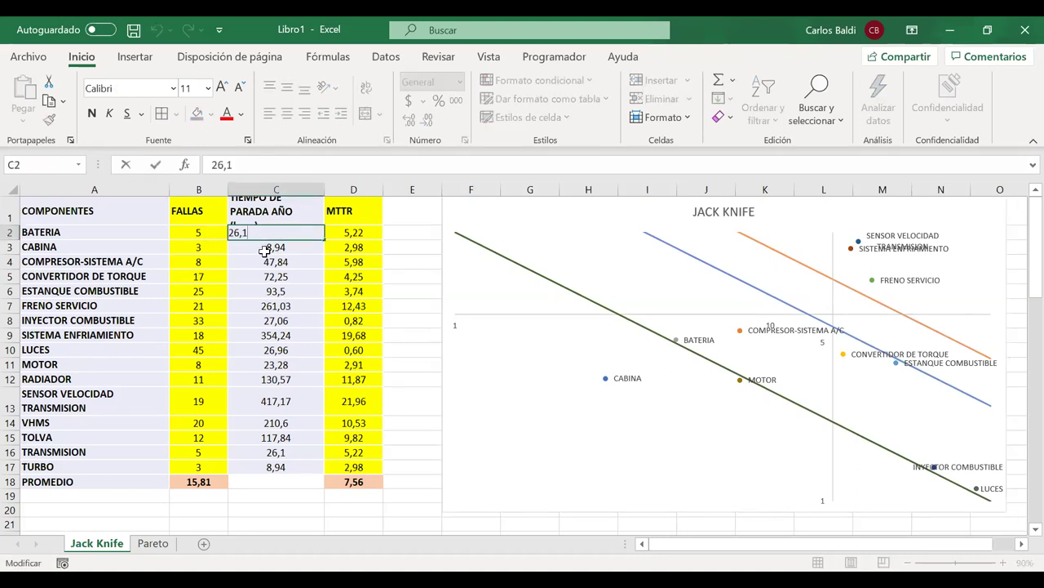
key("Home")
type("1")
key("Return")
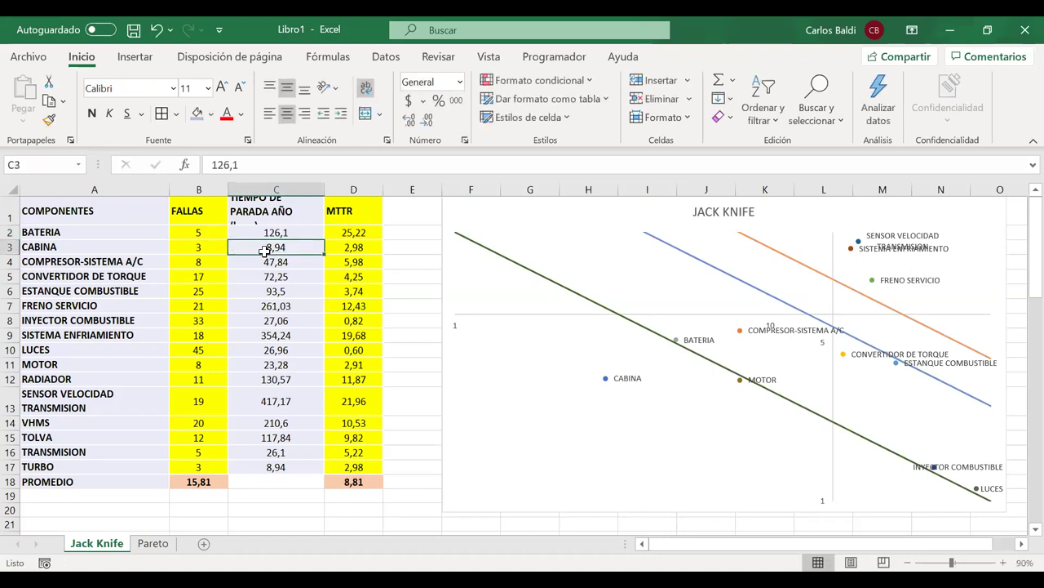
key("Up")
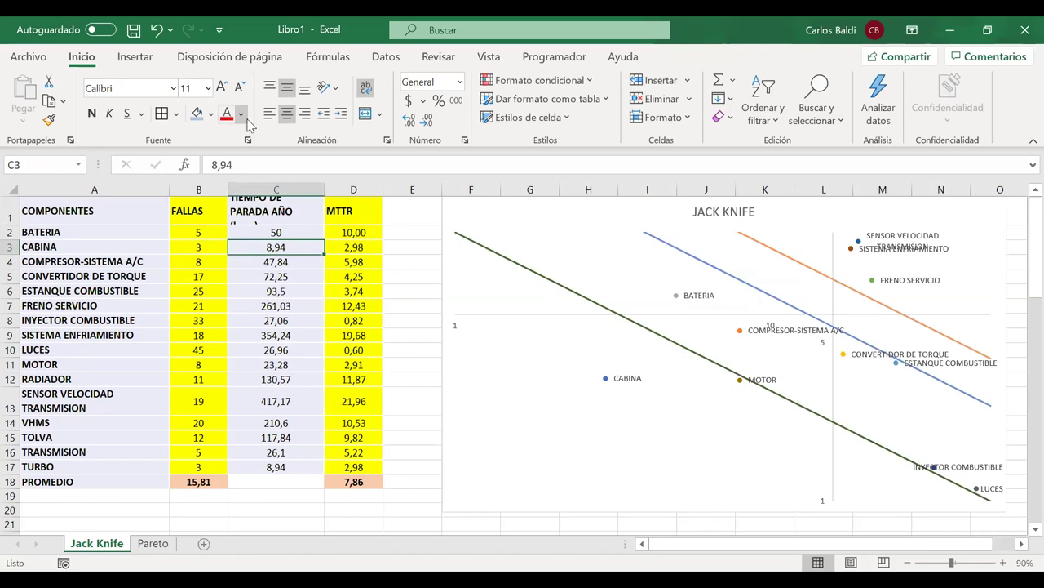
Collapse the ribbon and change the chart title to JACK KNIFE 2019
double_click(85, 57)
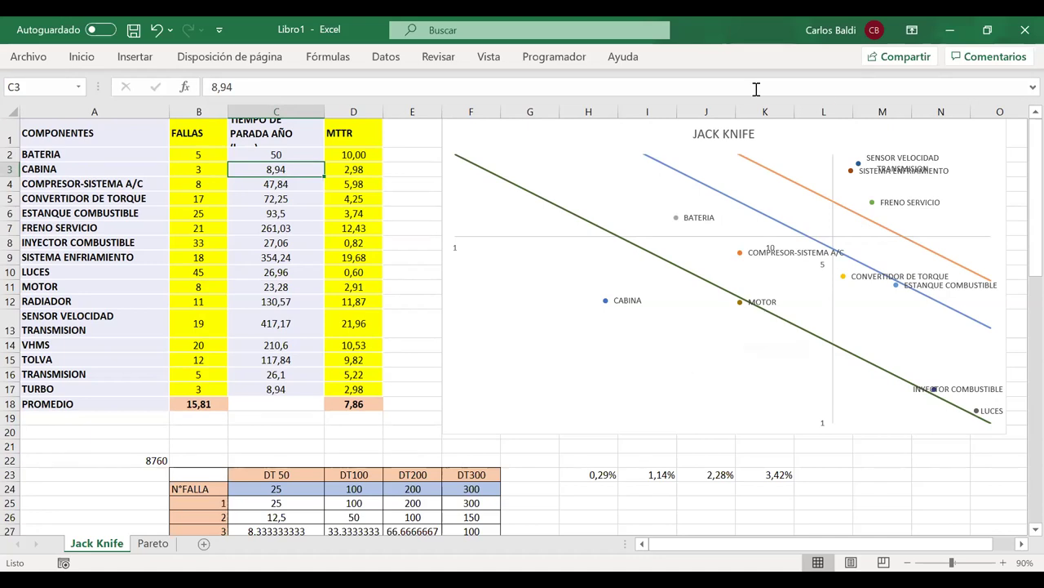
left_click(751, 136)
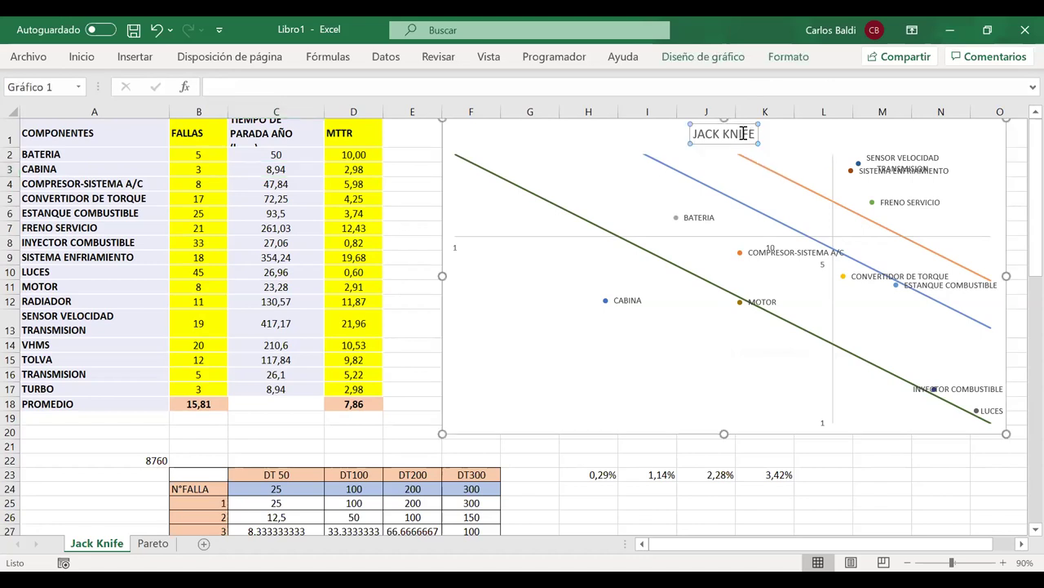
left_click(757, 137)
type("2019")
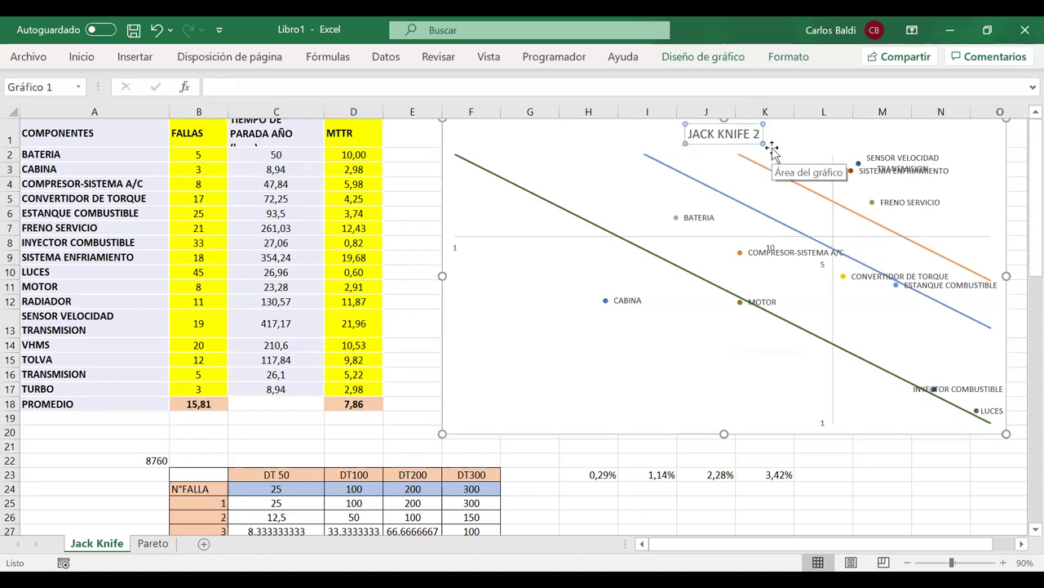
left_click(759, 398)
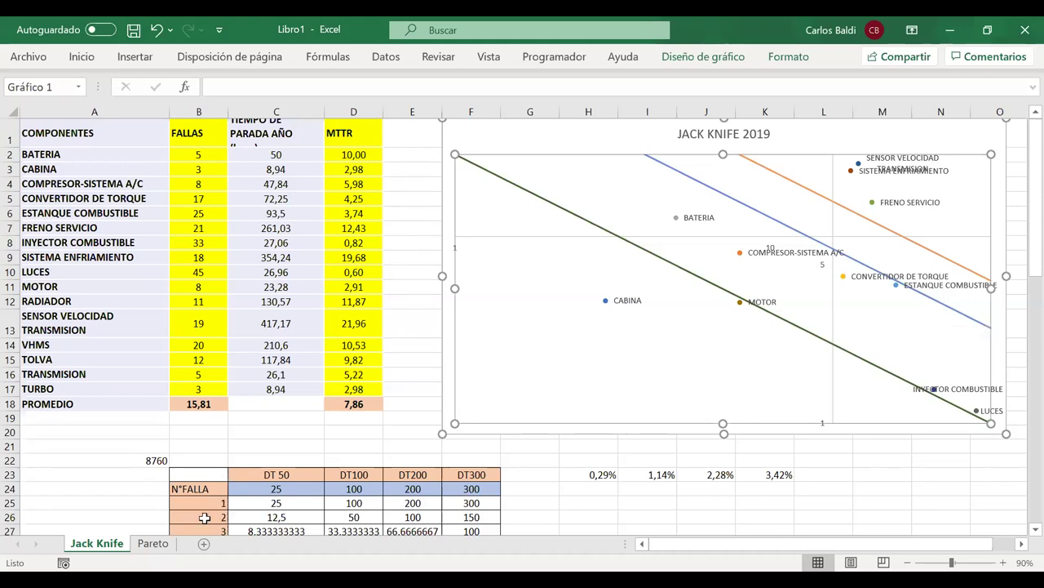
Compare the Jack Knife chart with the Pareto chart and examine the components on the Pareto sheet
left_click(153, 544)
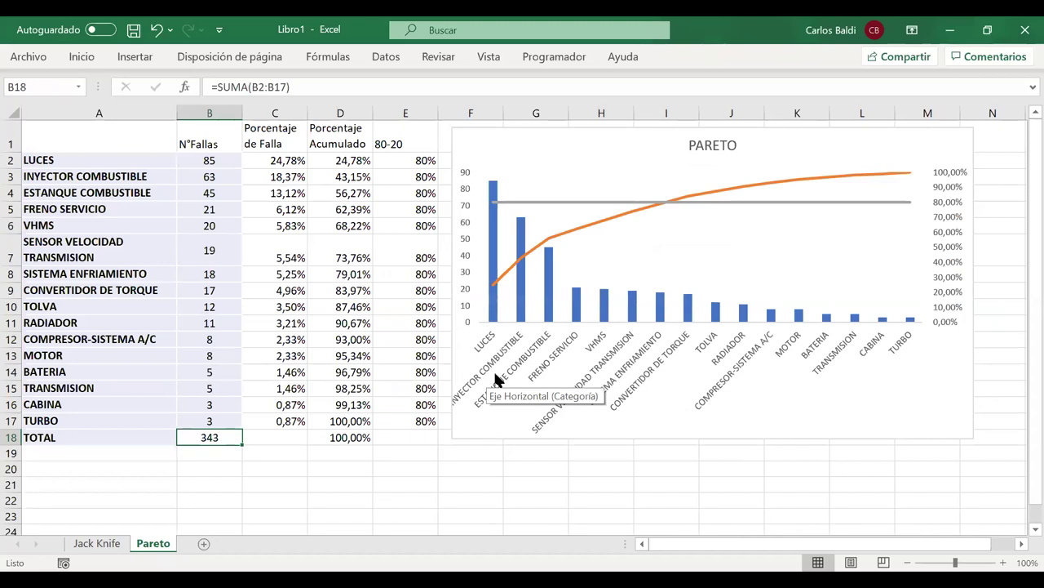
left_click(110, 545)
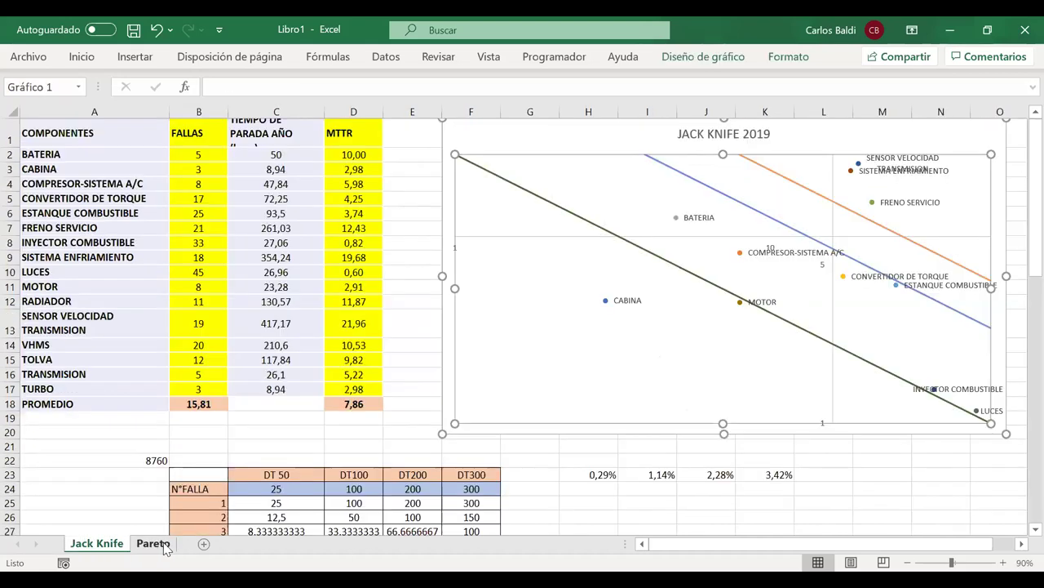
left_click(156, 545)
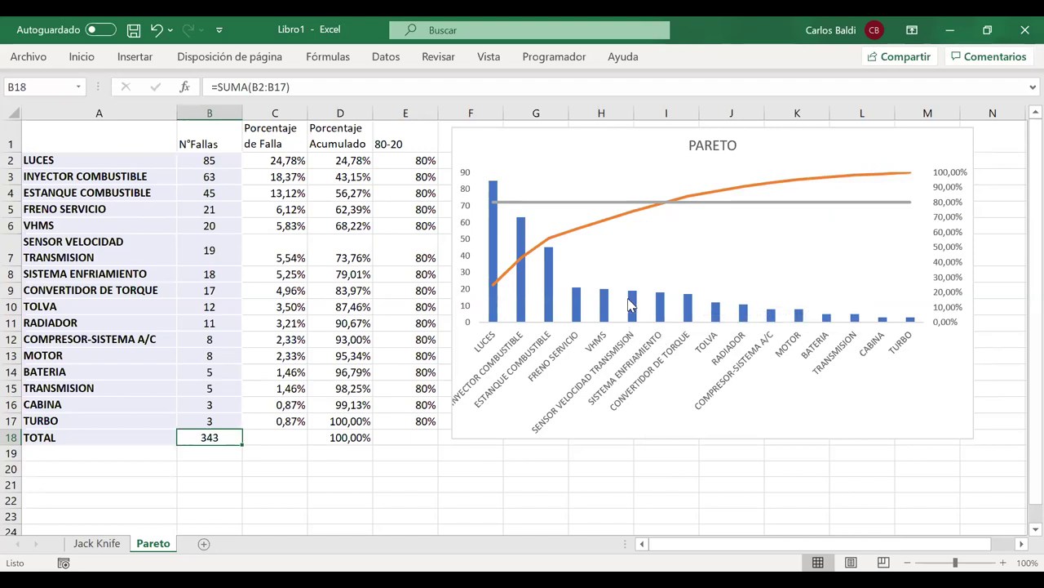
mouse_move(631, 296)
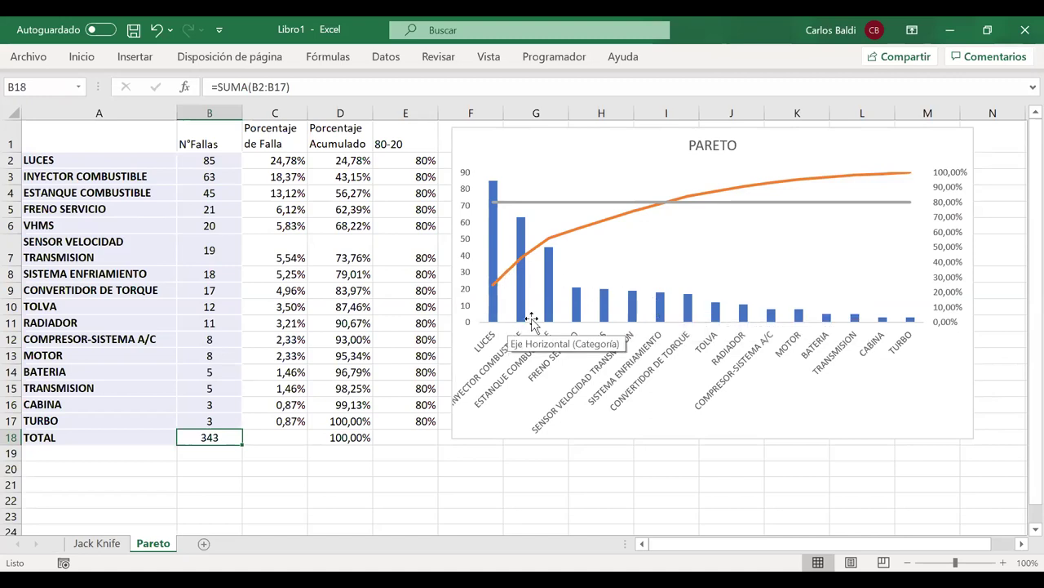
Return to the Jack Knife sheet and set the SENSOR VELOCIDAD TRANSMISION failures in cell B13 to 14
left_click(114, 545)
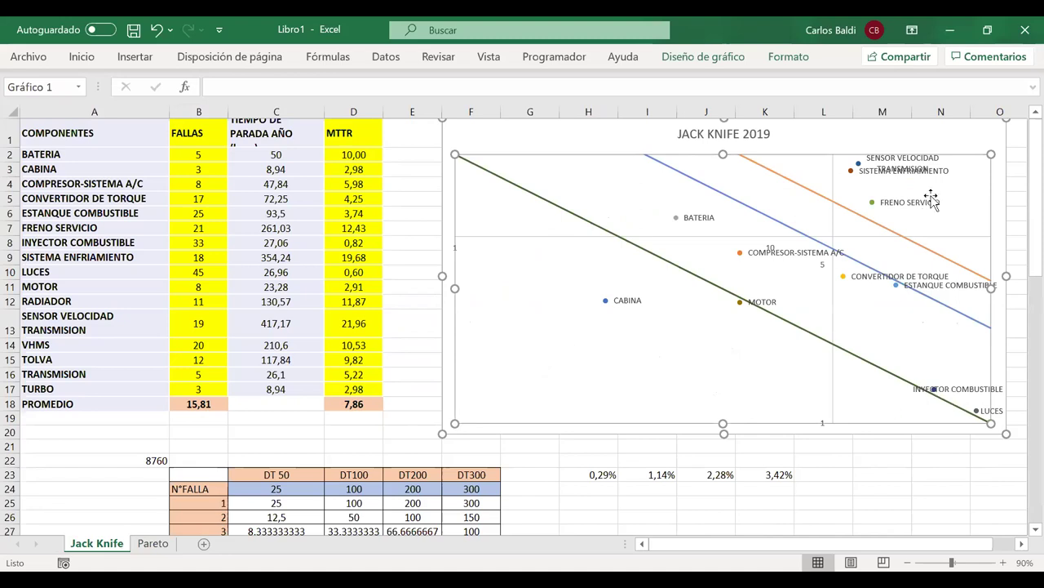
mouse_move(892, 231)
left_click(178, 238)
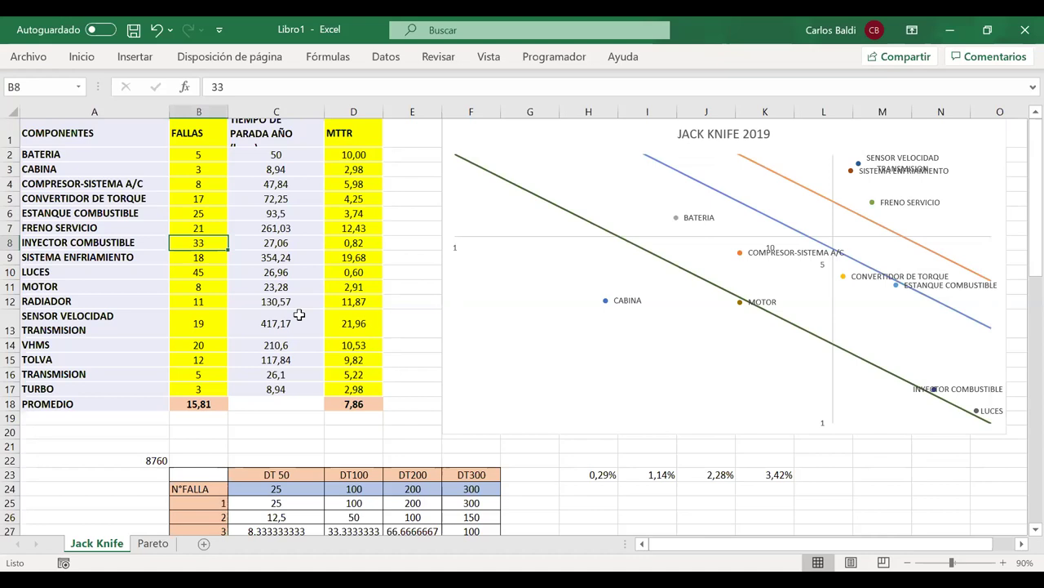
key("Up")
key("Down")
key("Down")
key("Down")
key("Down")
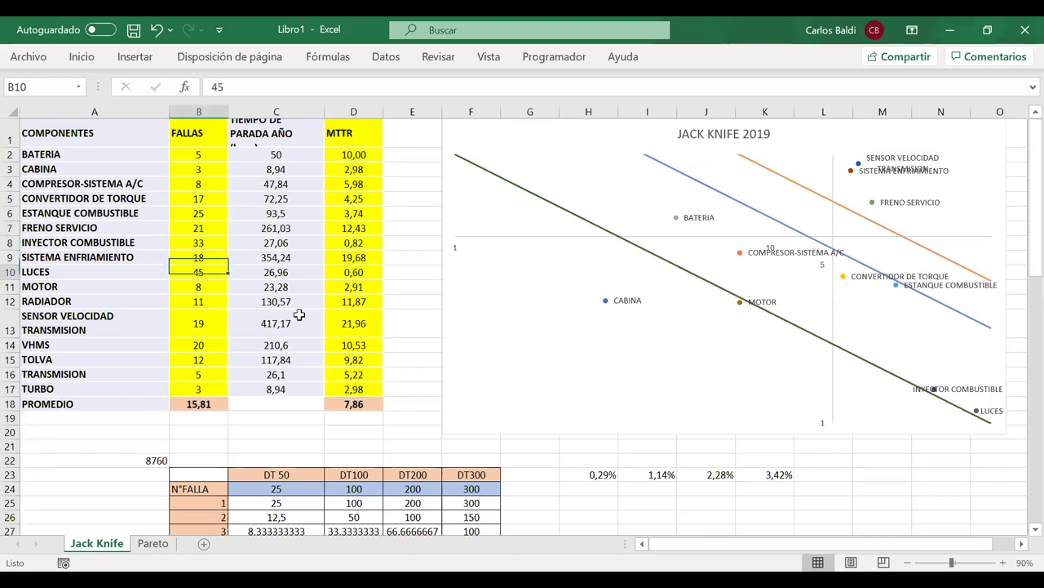
key("Down")
key("Down")
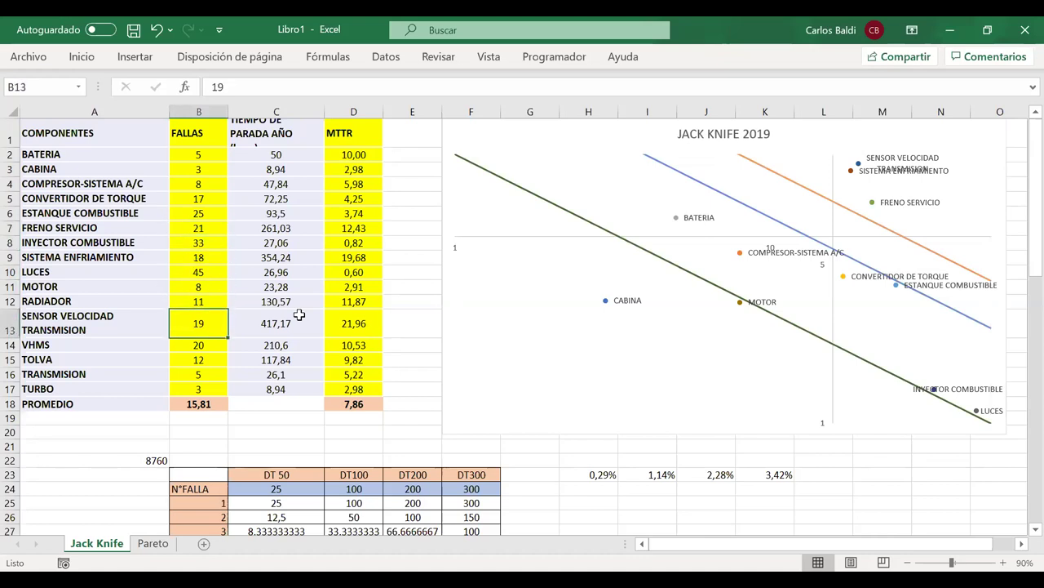
type("14")
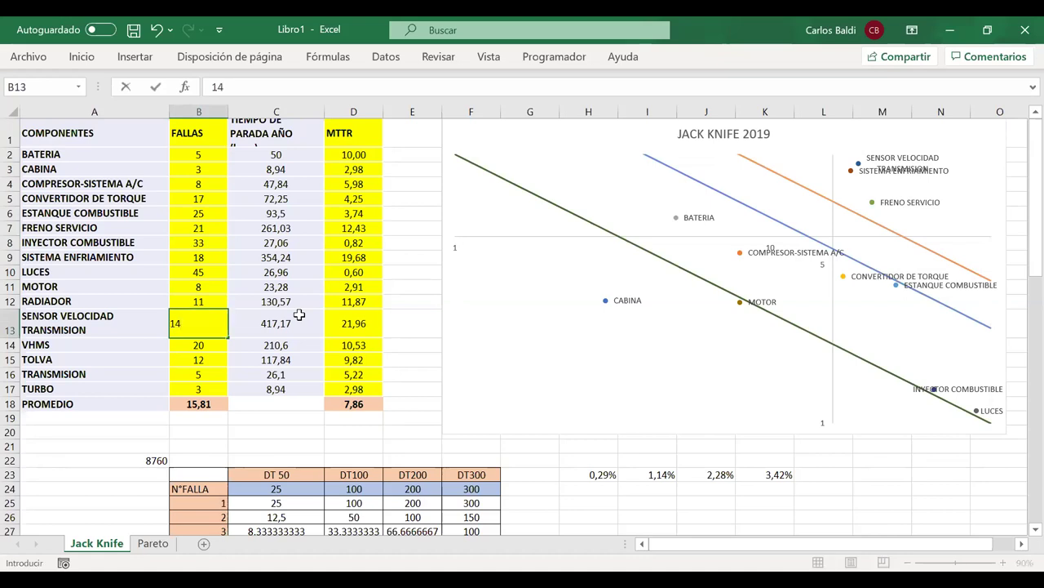
key("Tab")
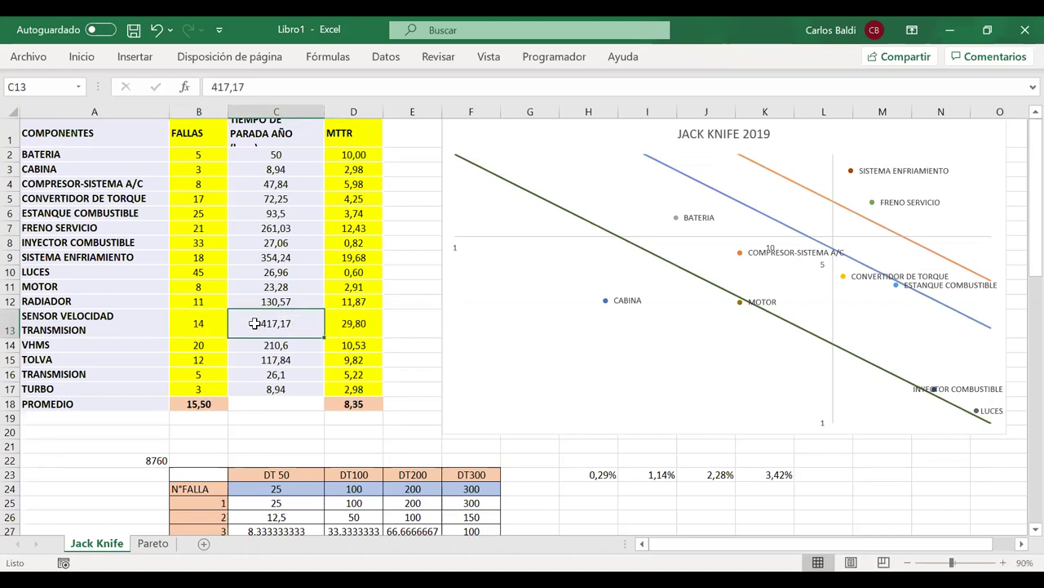
Set the yearly downtime of SENSOR VELOCIDAD TRANSMISION in cell C13 to 317,17
double_click(256, 323)
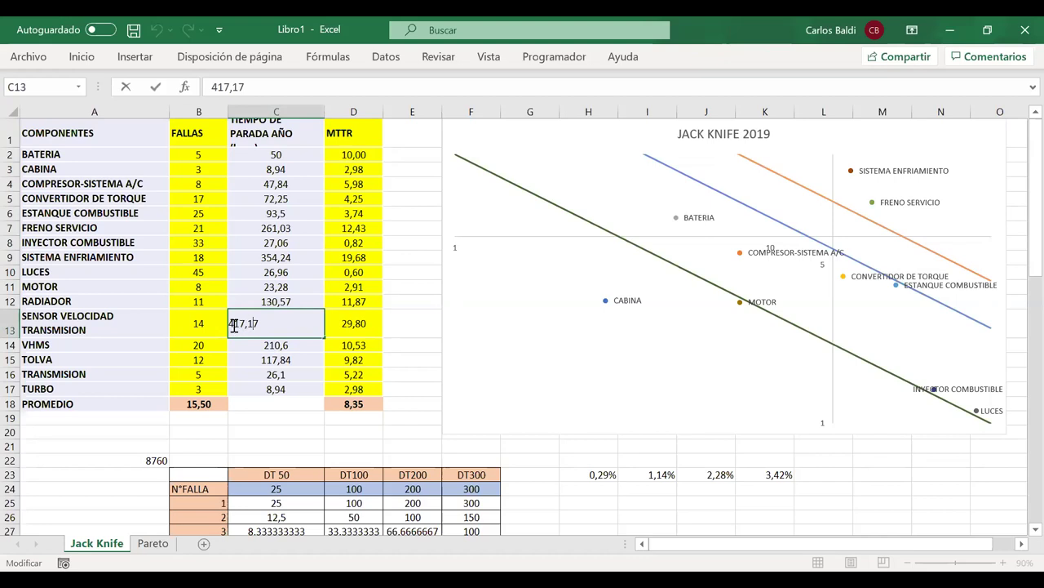
left_click(228, 324)
key("Delete")
type("3")
key("Return")
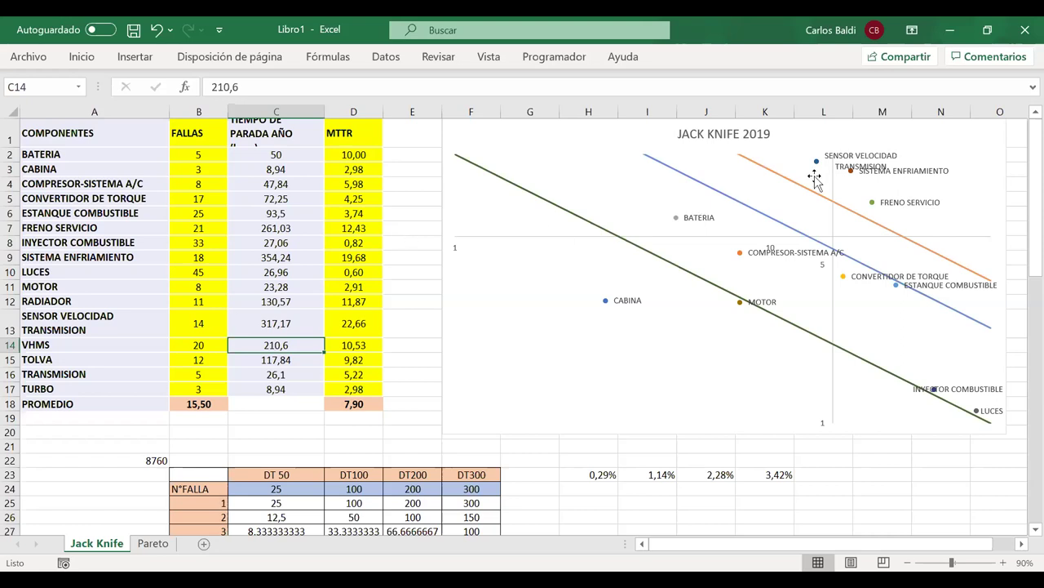
Set the limit value in the DT200 column, cell E24, to 250
left_click(413, 489)
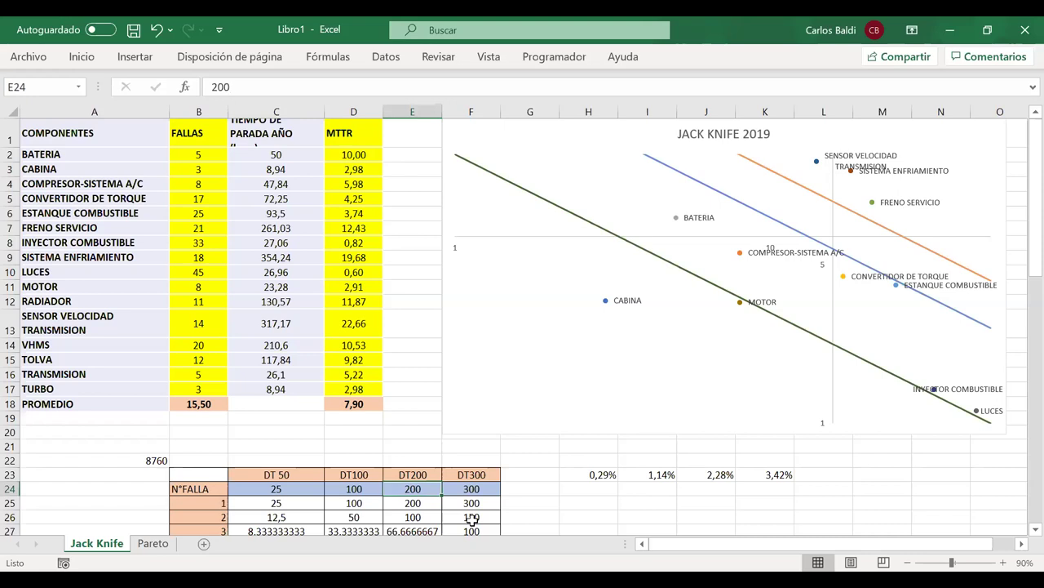
type("250")
key("Return")
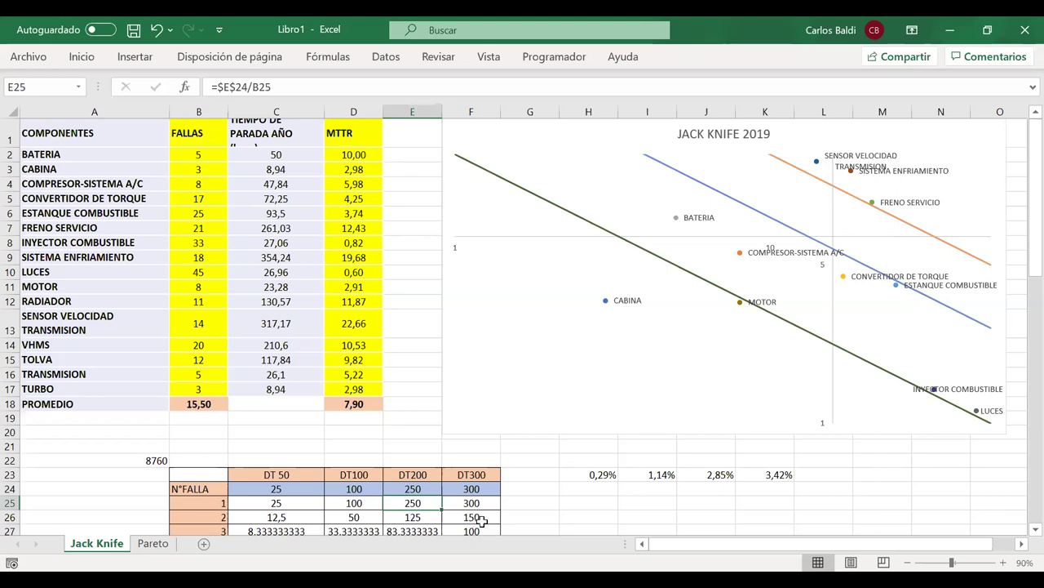
Examine the DT200 and DT 50 lines in the Jack Knife chart against the percentages in H23:K23
left_click(887, 213)
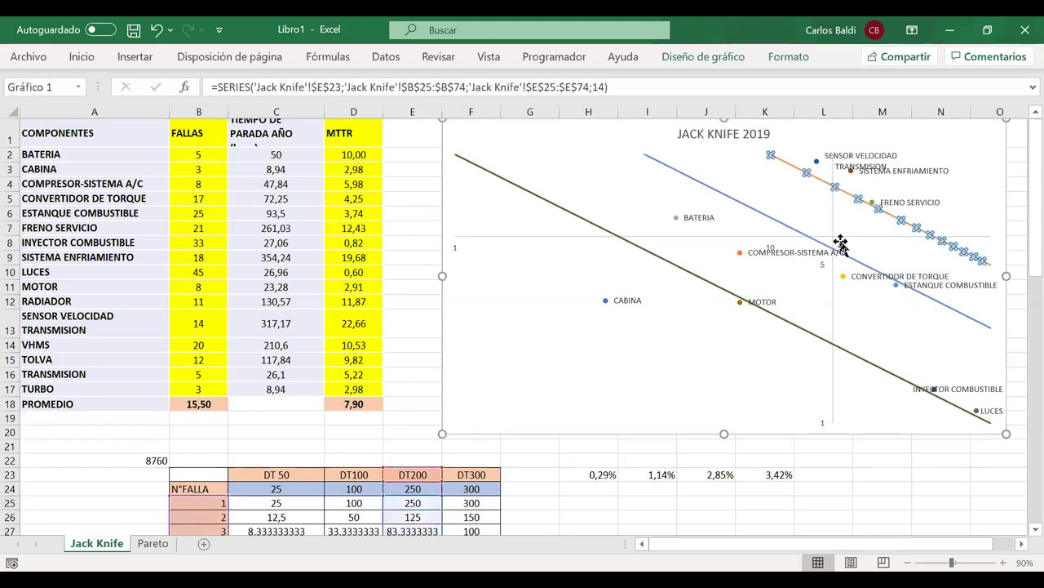
left_click(796, 230)
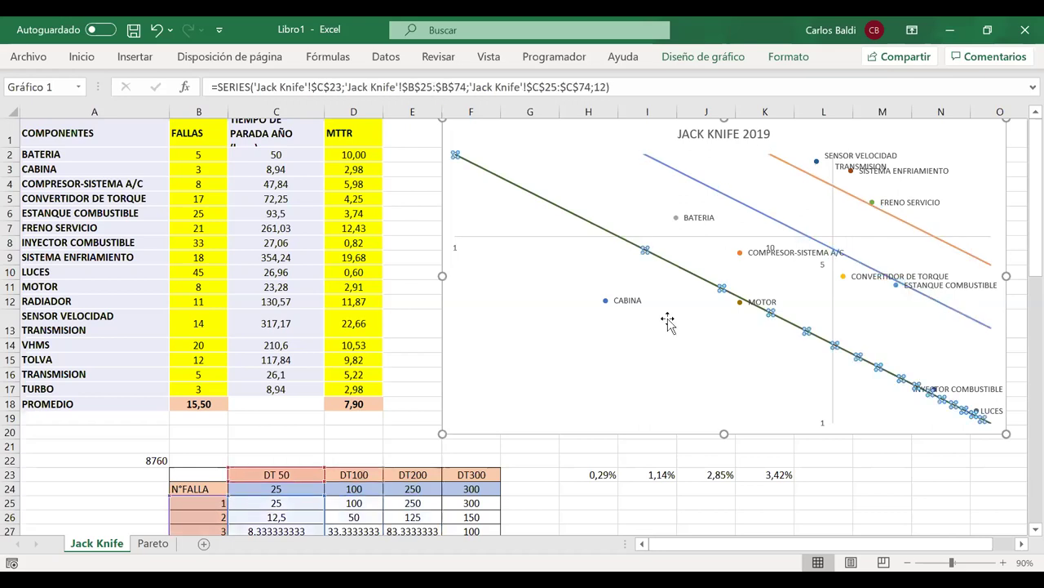
left_click_drag(592, 473, 782, 472)
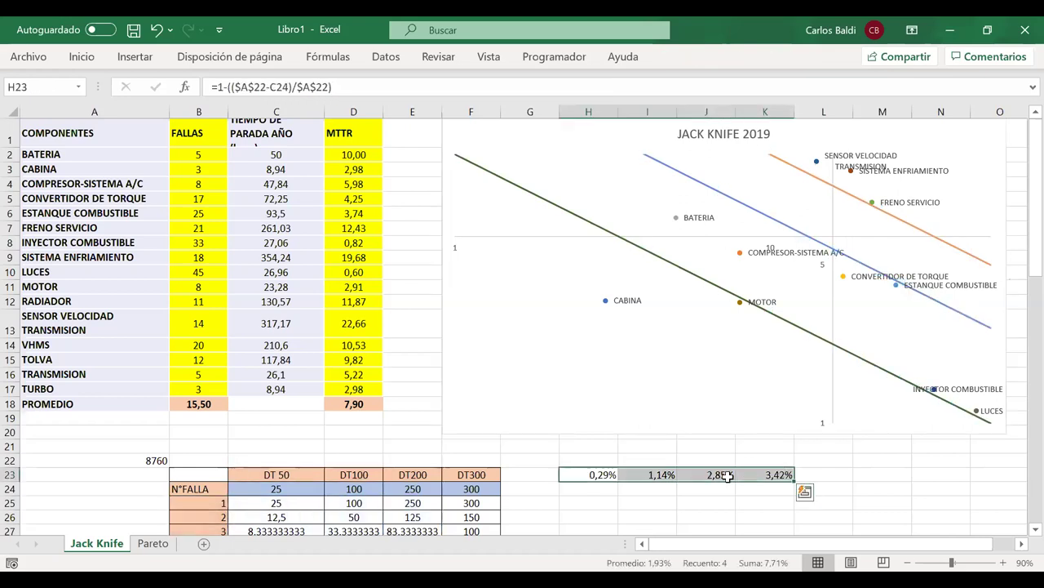
left_click(723, 475)
left_click_drag(598, 475, 718, 475)
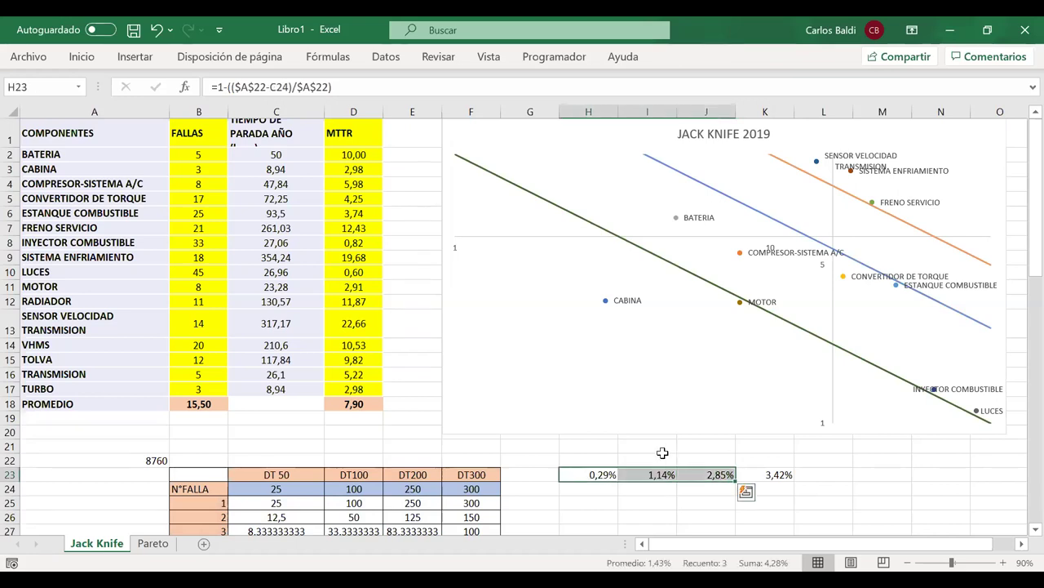
left_click(594, 230)
left_click(594, 230)
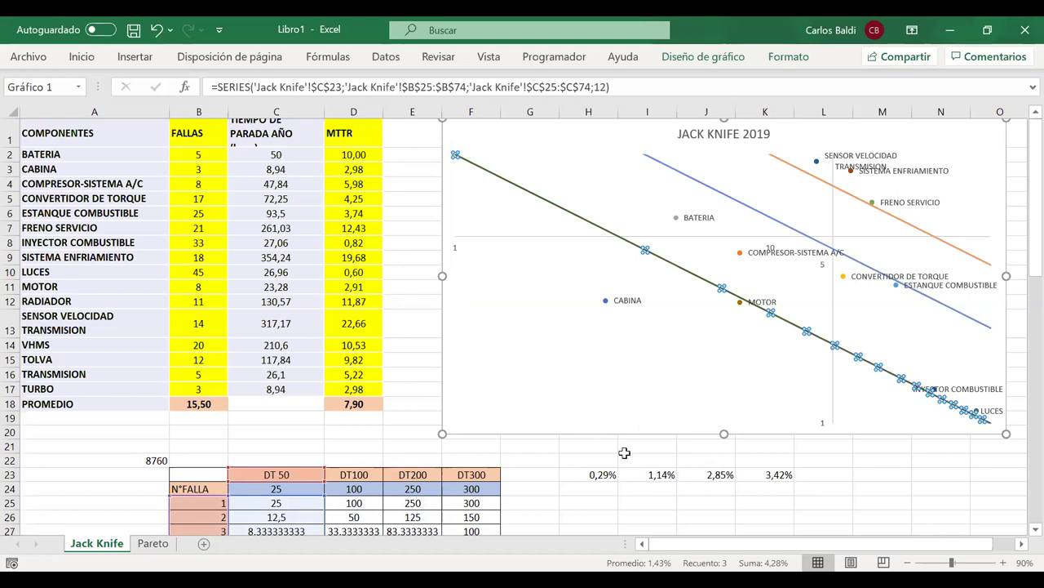
left_click(855, 402)
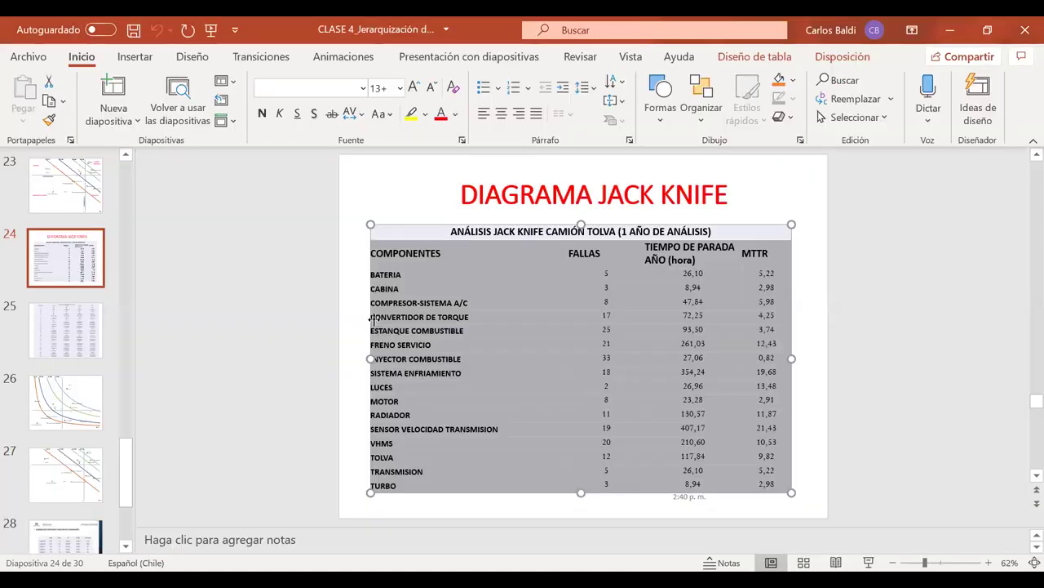
Switch to the PowerPoint presentation and show the criticality model slides in the slide show, starting from slide 28
key("alt+Tab")
left_click(233, 414)
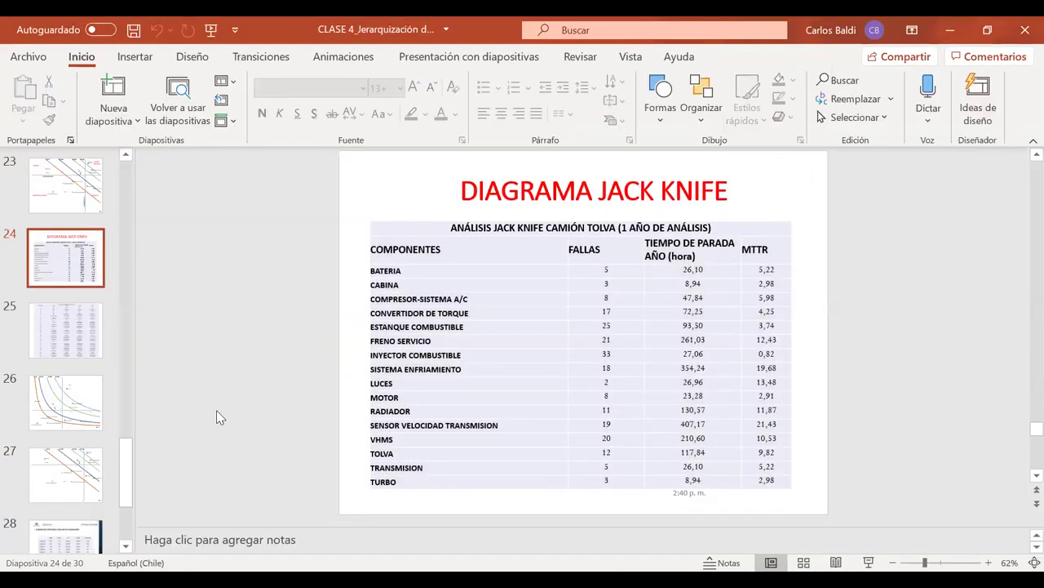
scroll(95, 396, "down", 2)
left_click(84, 384)
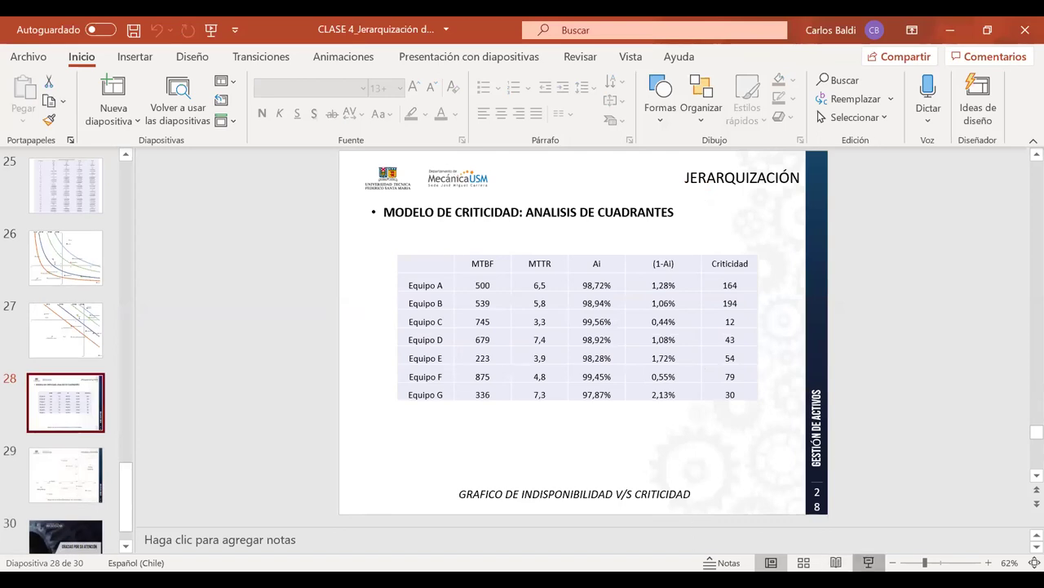
left_click(868, 563)
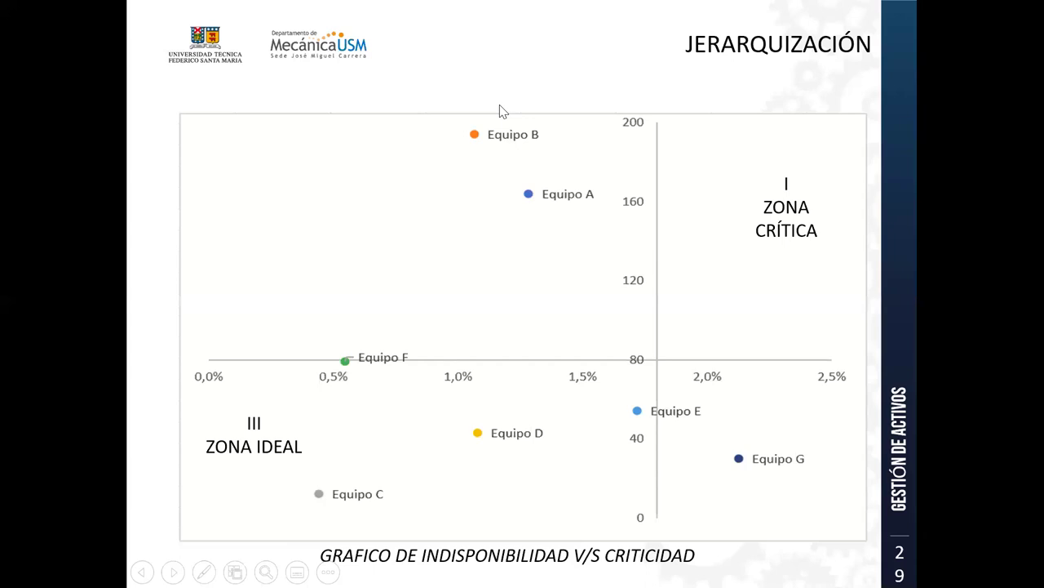
key("Left")
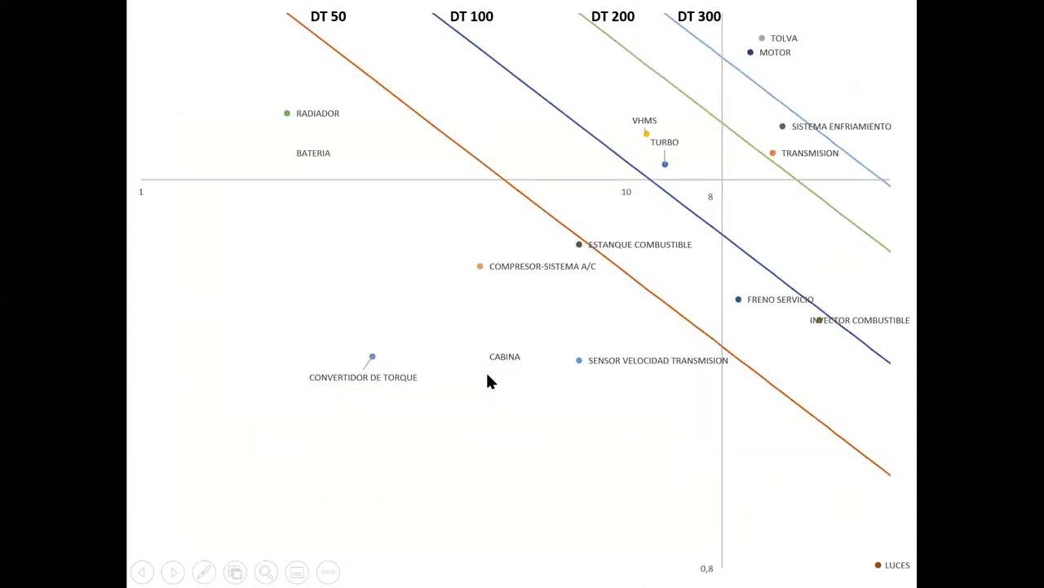
key("Left")
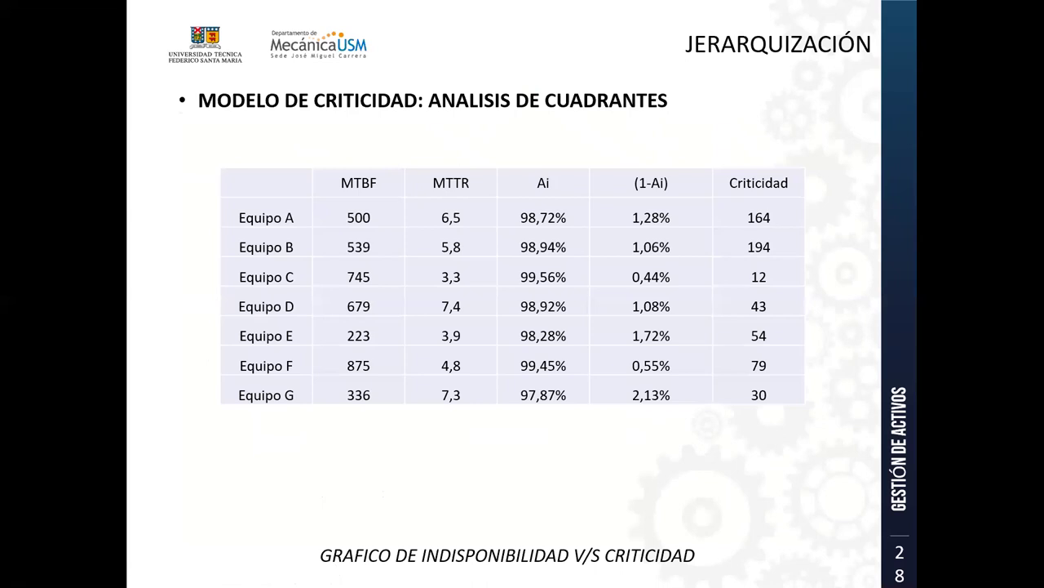
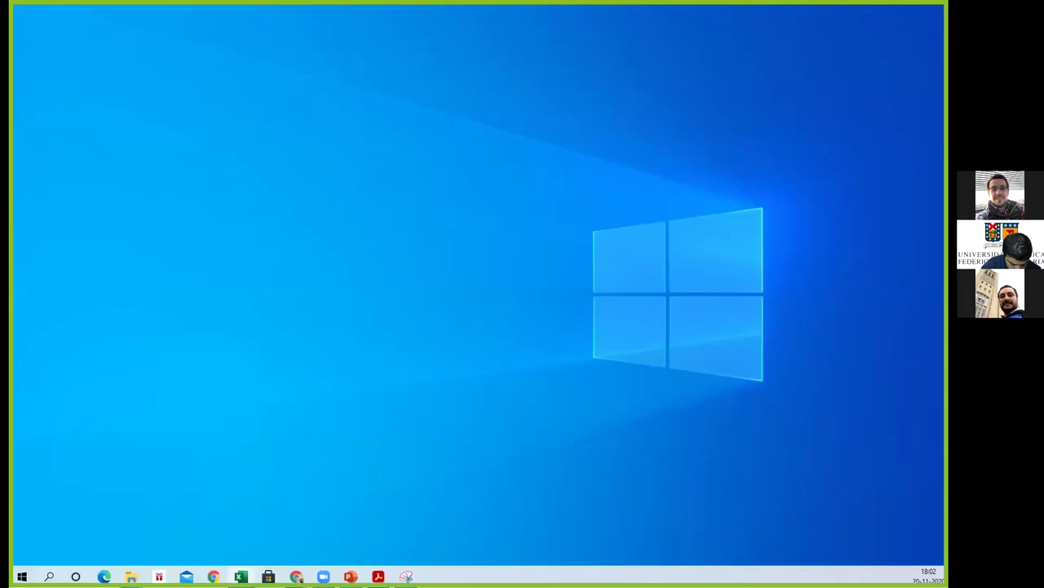
Switch to the Libro1 workbook in Excel and examine the component table and Jack Knife chart on Hoja1
left_click_drag(368, 172, 690, 189)
left_click(687, 183)
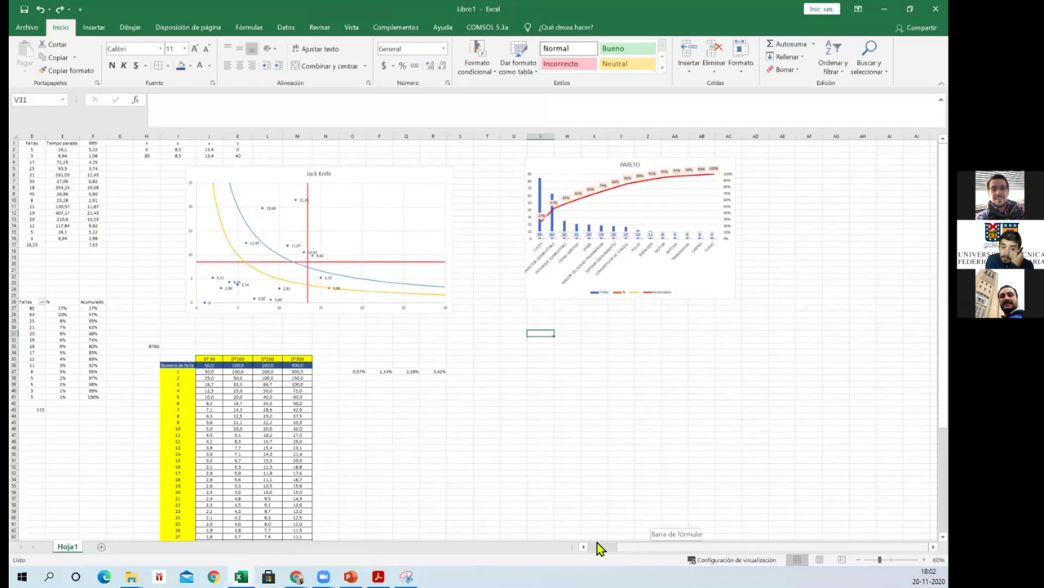
left_click_drag(595, 548, 563, 540)
left_click(298, 294)
left_click(190, 174)
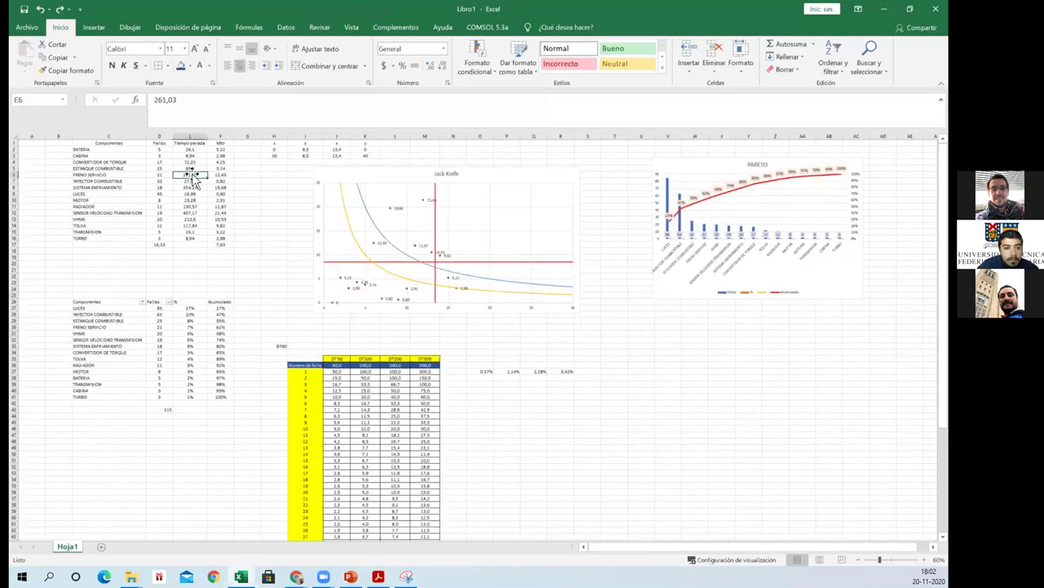
left_click(398, 207)
left_click(274, 206)
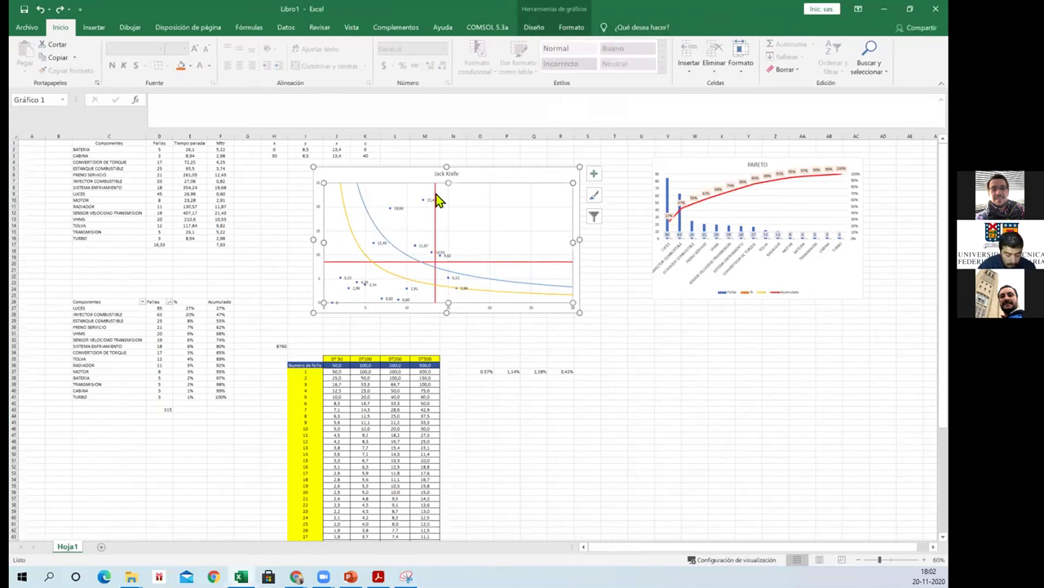
Delete the data labels of the component points in the Jack Knife chart and add them again
left_click(402, 208)
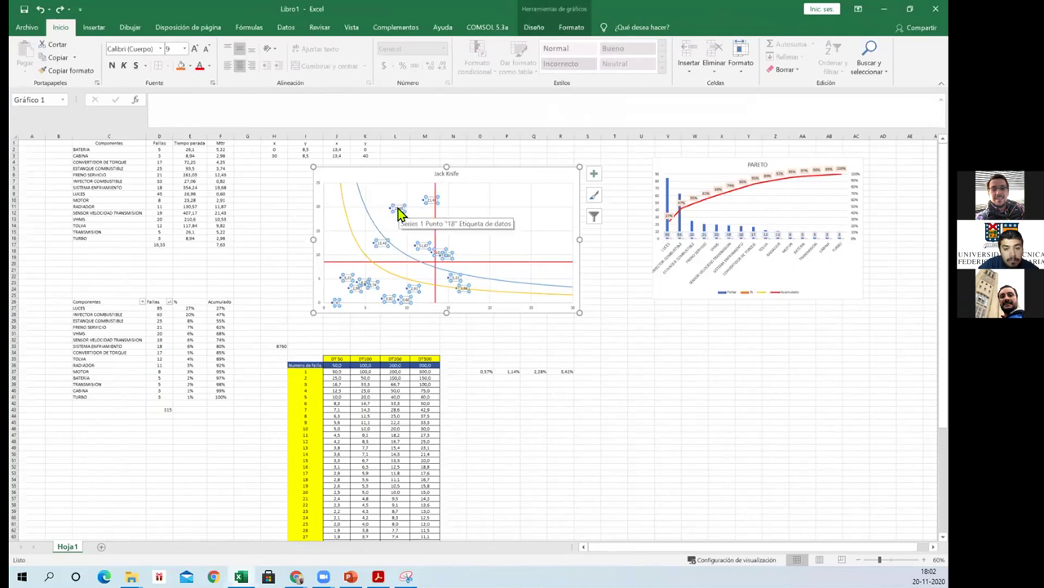
key("Delete")
right_click(390, 214)
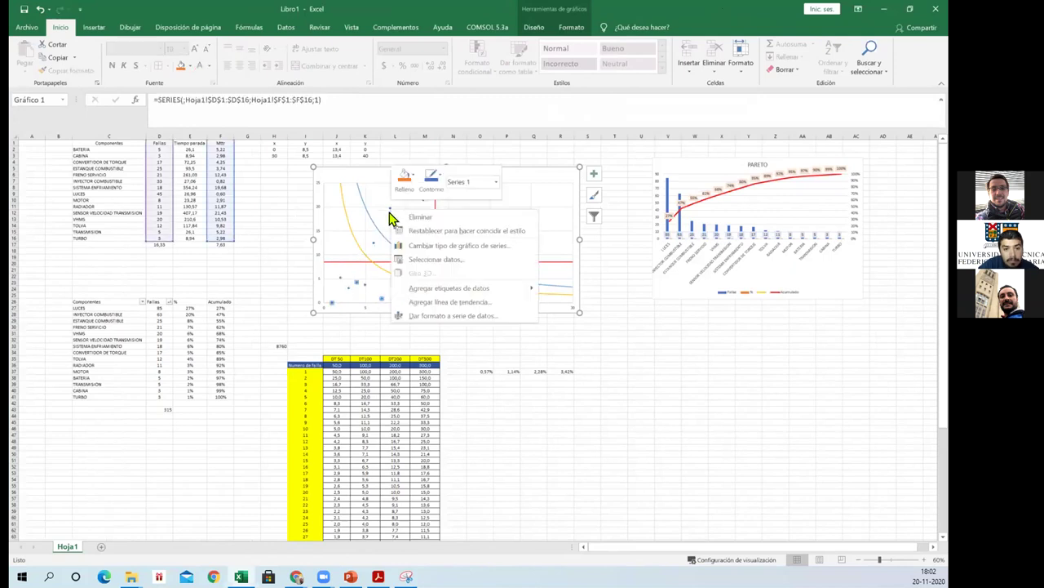
left_click(427, 290)
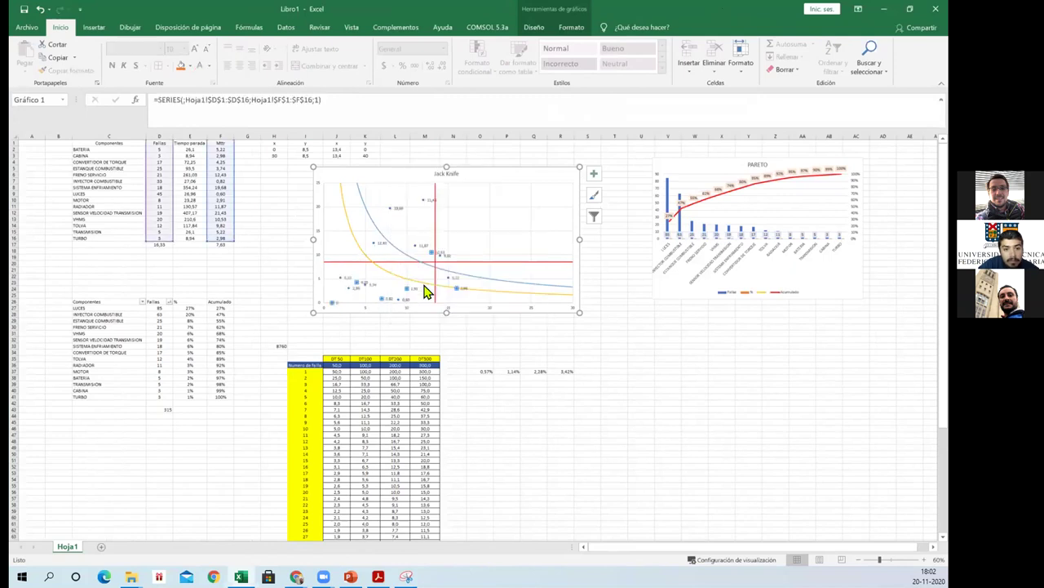
Replace the Y values in the Jack Knife chart's data labels with the component names from cells C2:C16
left_click(399, 207)
key("ctrl+1")
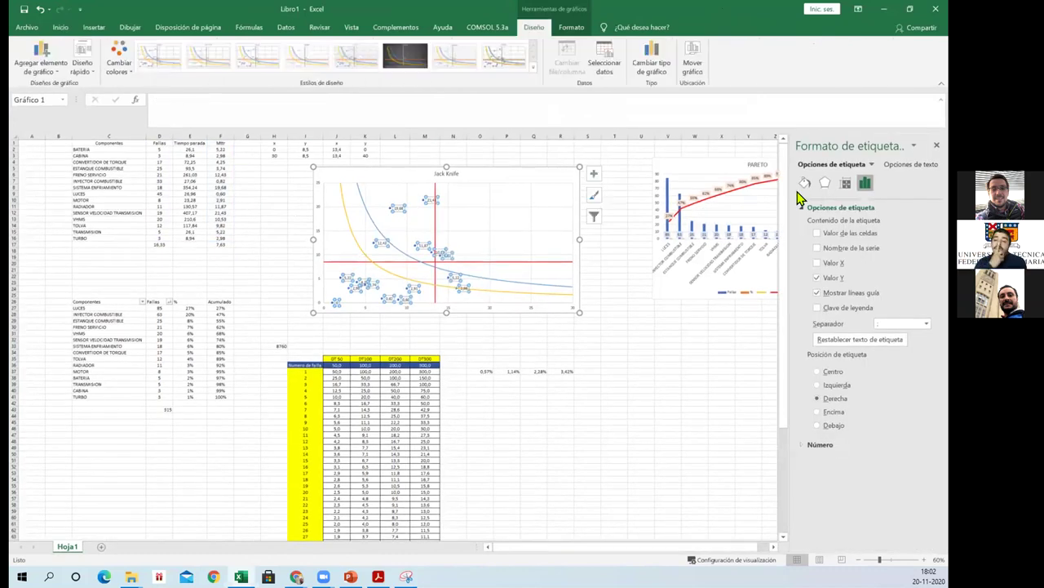
left_click(817, 278)
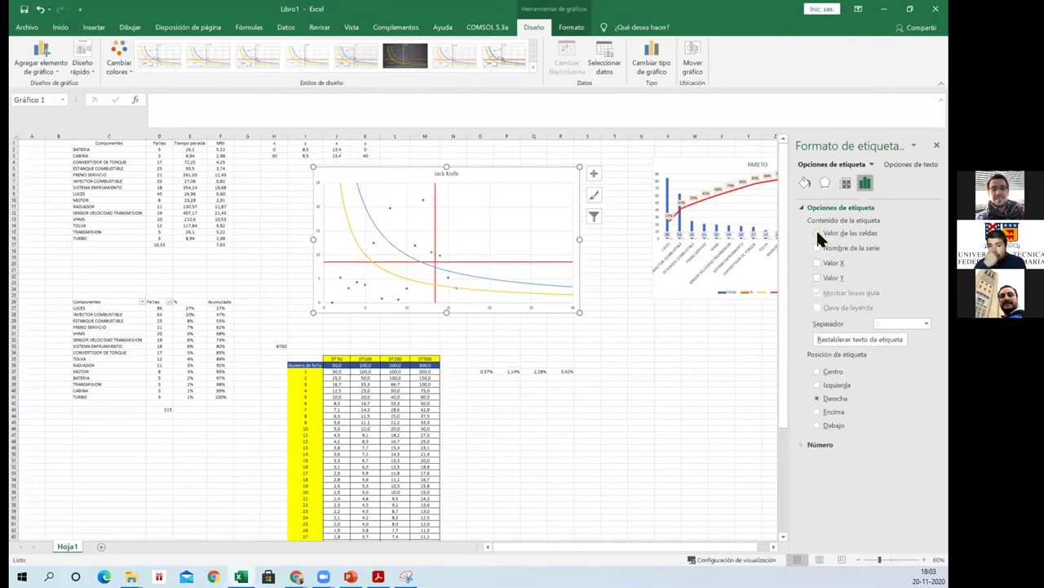
left_click(817, 234)
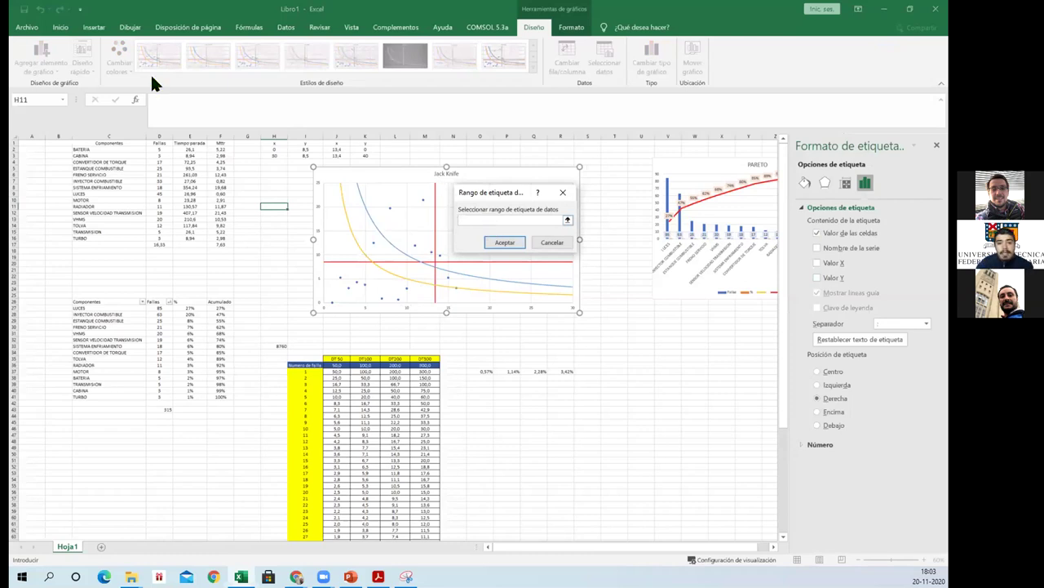
left_click_drag(108, 149, 100, 235)
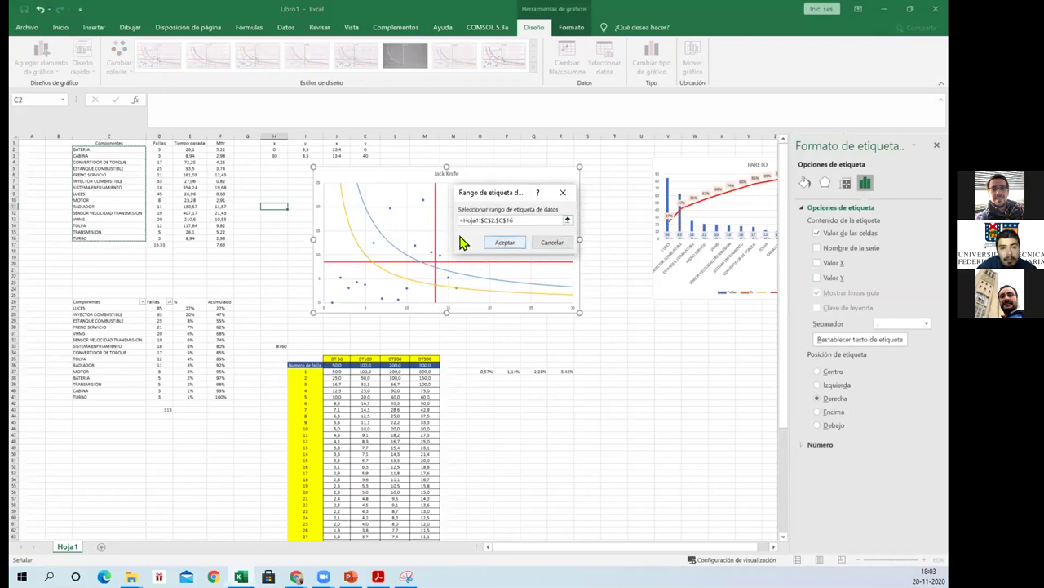
left_click(504, 243)
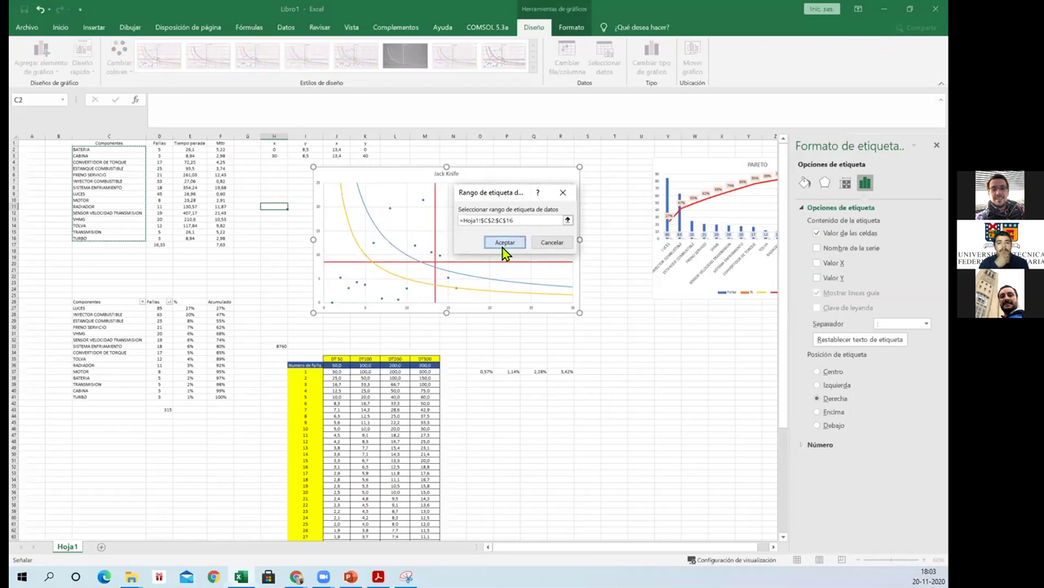
Enlarge the Jack Knife chart so that its lower right corner reaches about column T, row 36
left_click(460, 222)
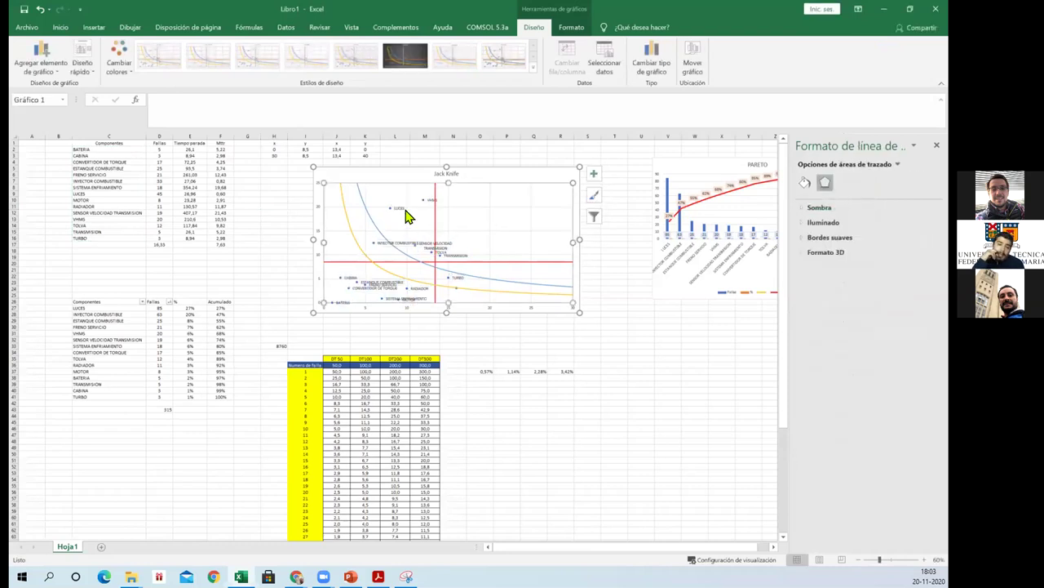
left_click_drag(580, 312, 614, 364)
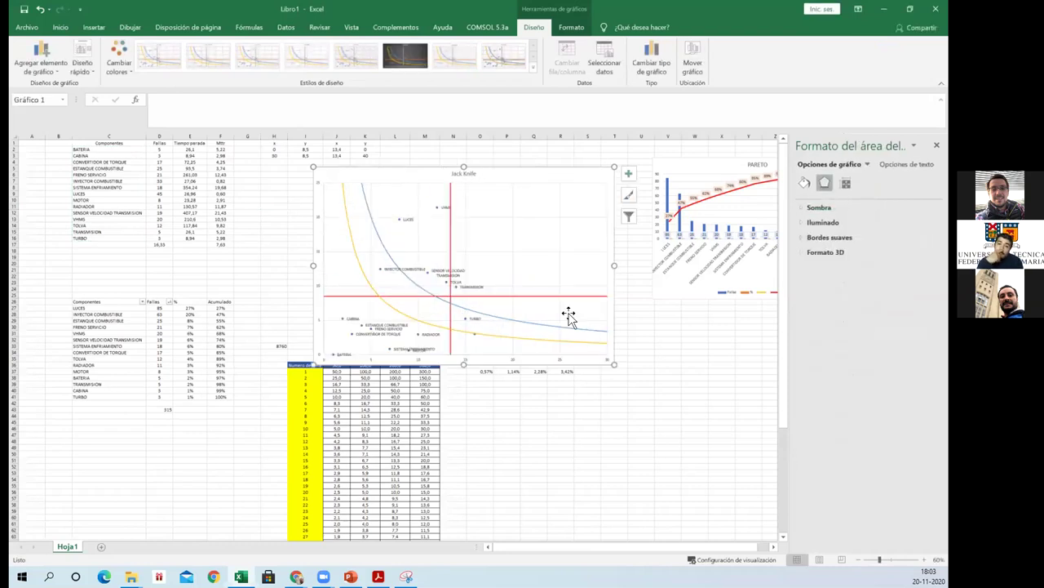
Move the Jack Knife chart so that its upper left corner lies at about column K, row 4, and deselect it
left_click(408, 218)
left_click(284, 232)
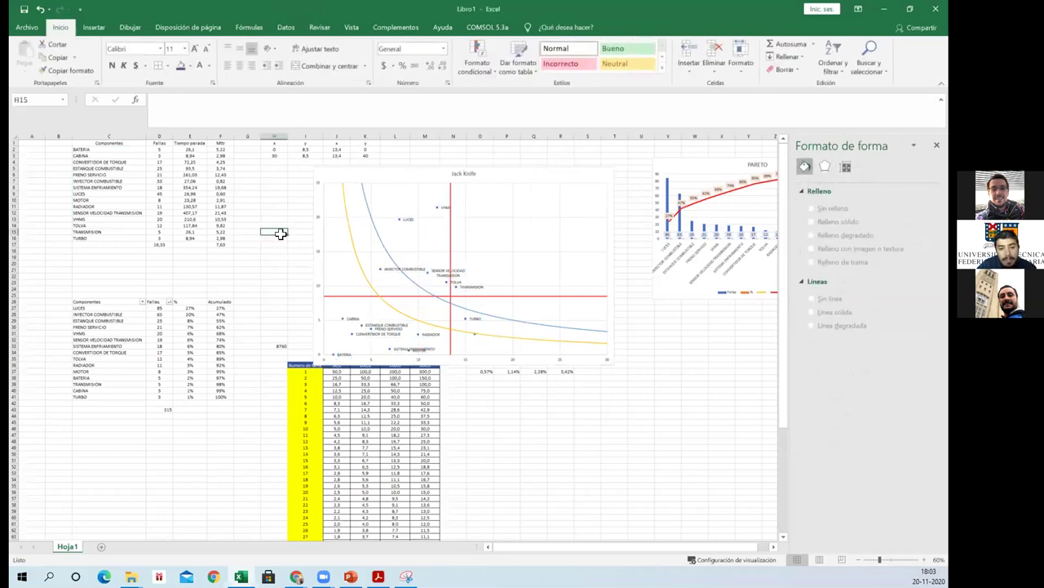
left_click_drag(394, 173, 364, 144)
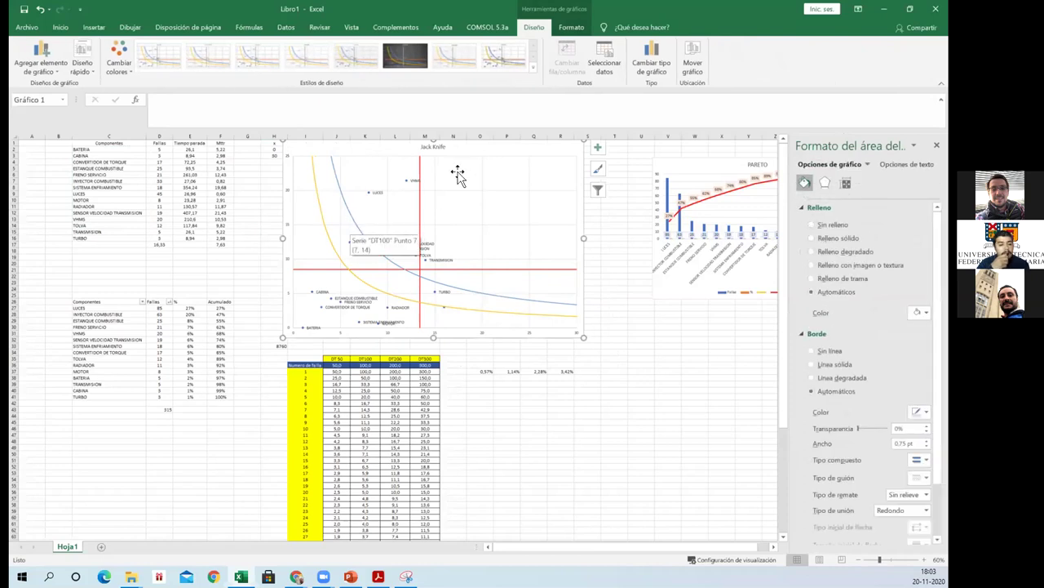
key("ctrl+z")
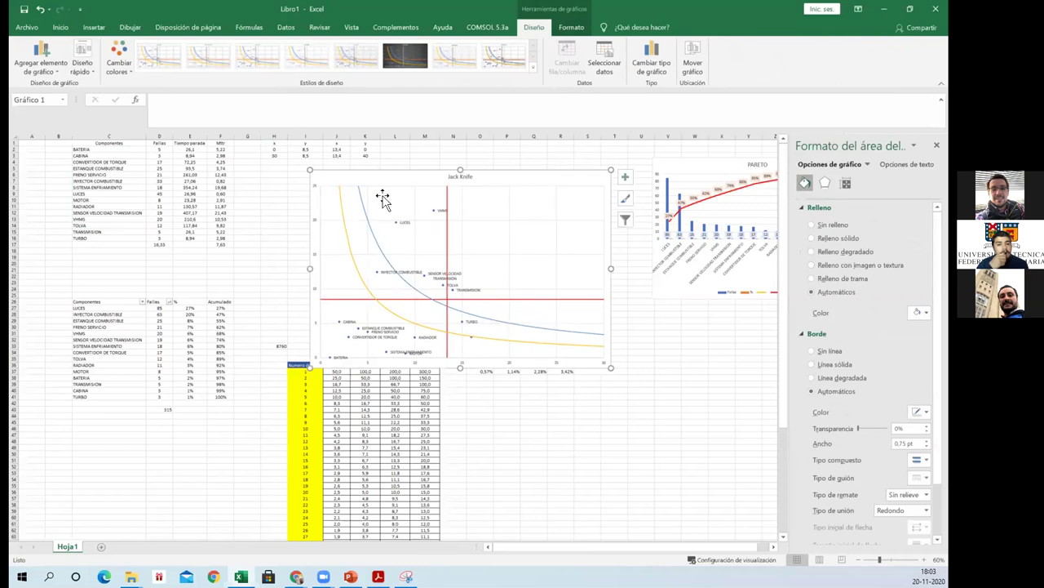
key("ctrl+z")
left_click(442, 169)
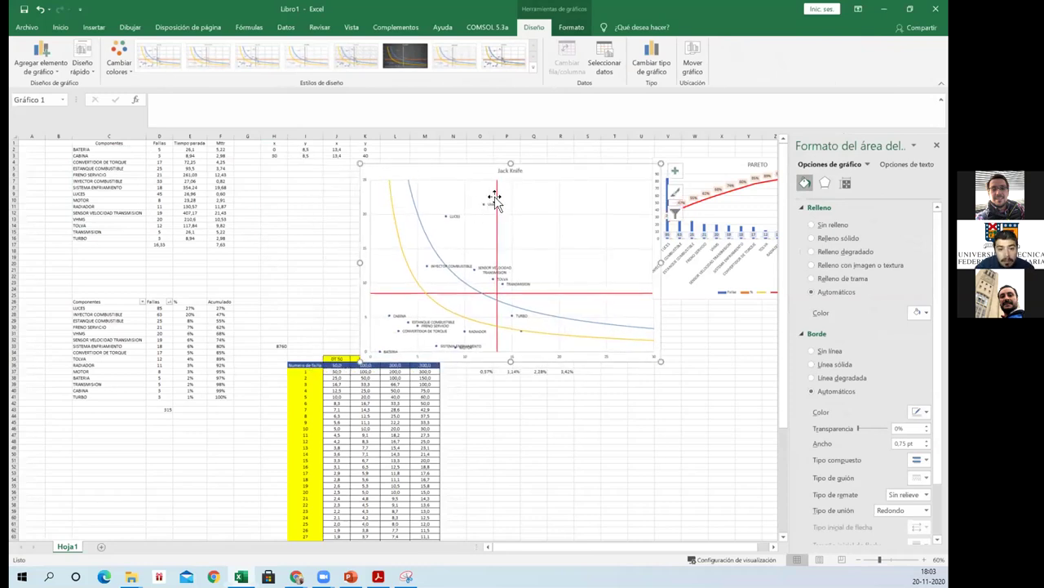
left_click(316, 182)
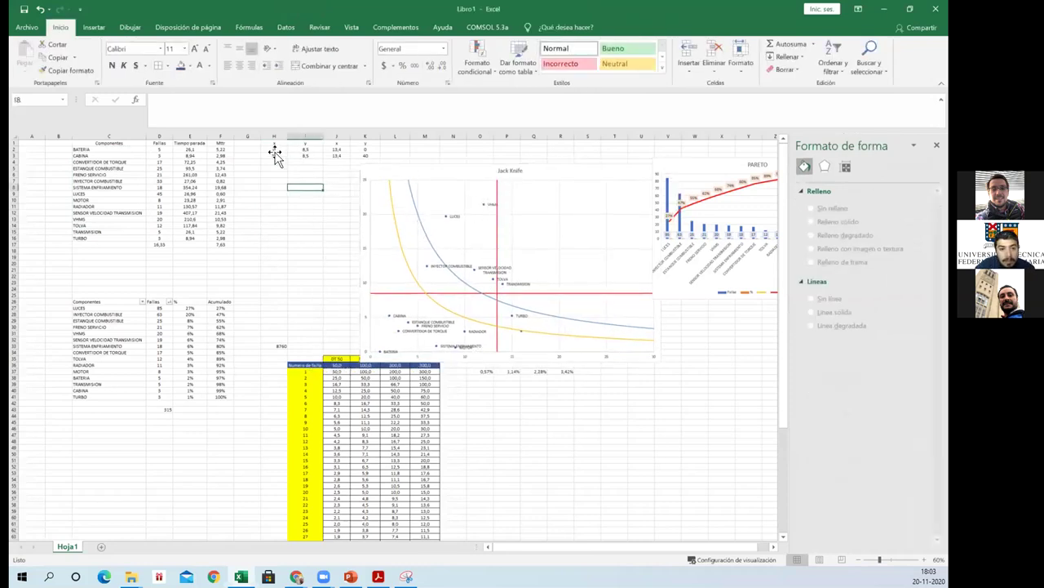
Examine the source ranges of the vertical red line and the DT50 and DT100 curves in the Jack Knife chart
left_click(497, 230)
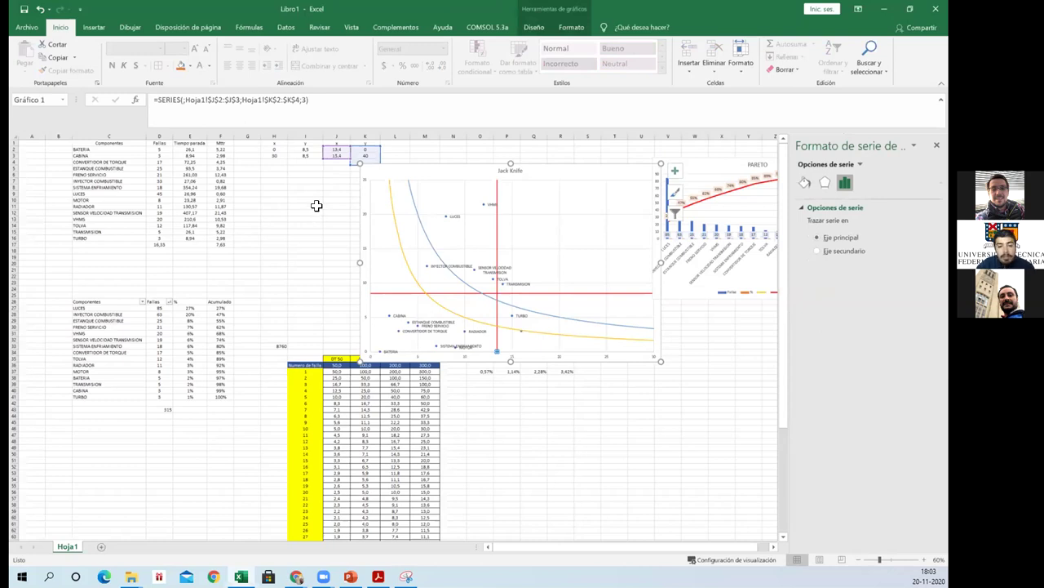
left_click(317, 205)
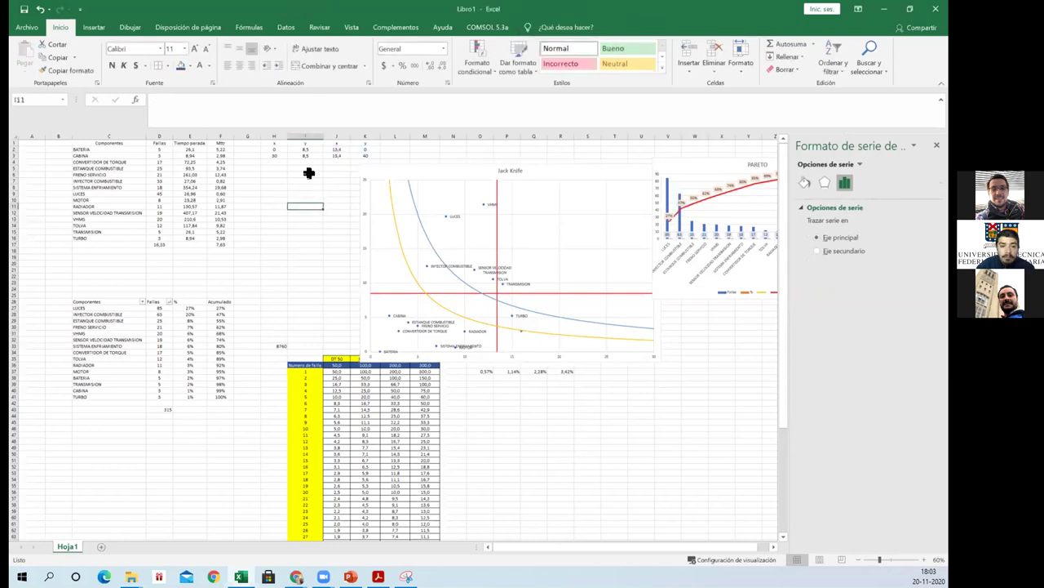
left_click(416, 216)
left_click(392, 192)
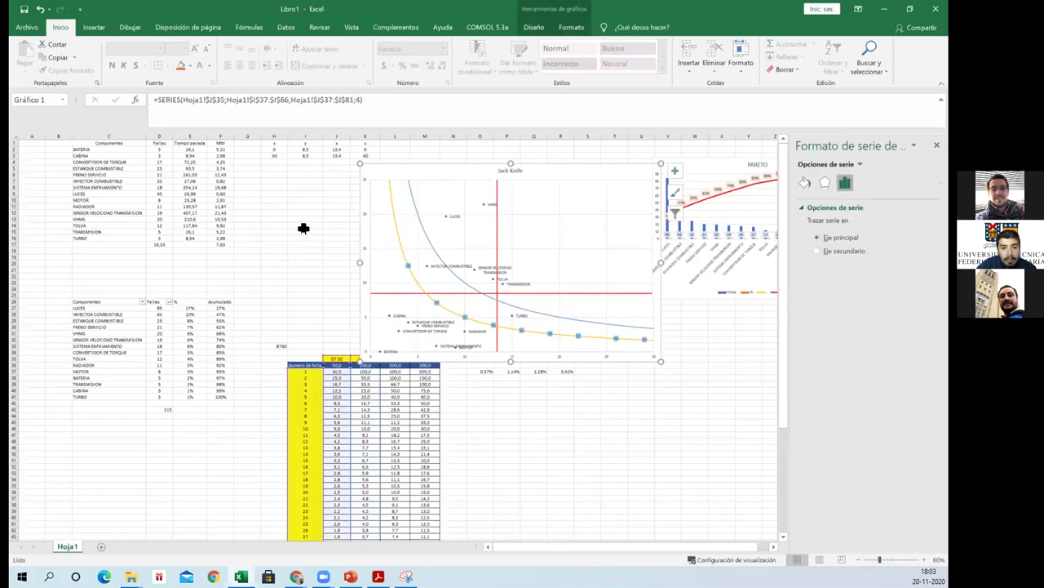
right_click(418, 216)
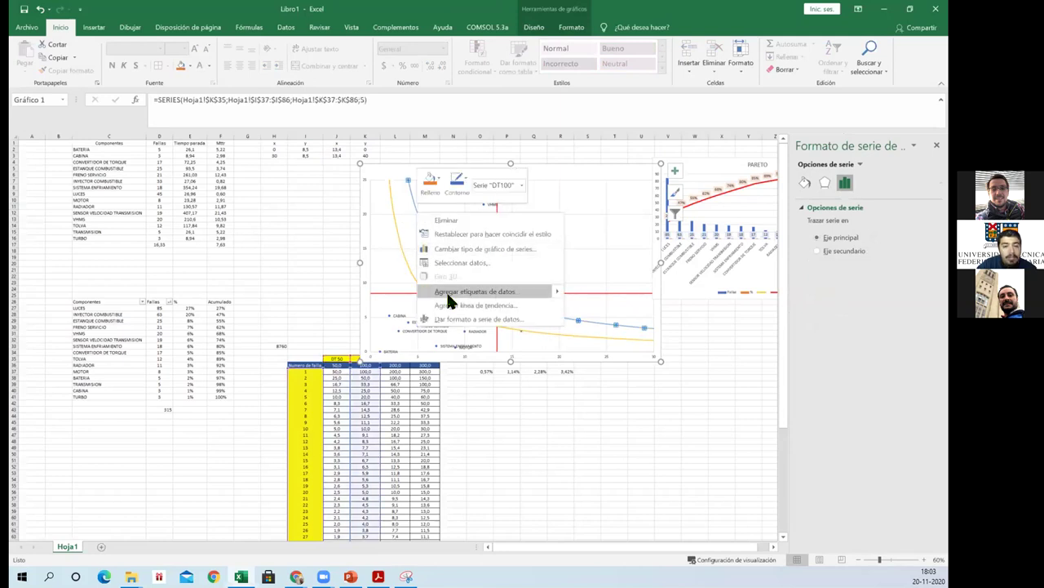
key("Escape")
left_click(499, 227)
left_click(498, 230)
left_click(497, 235)
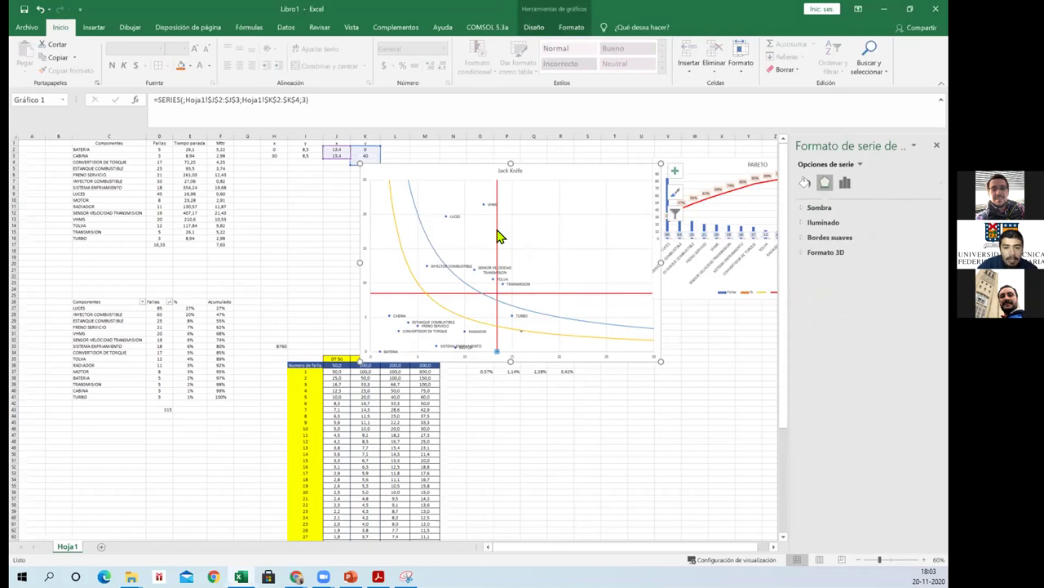
left_click(362, 255)
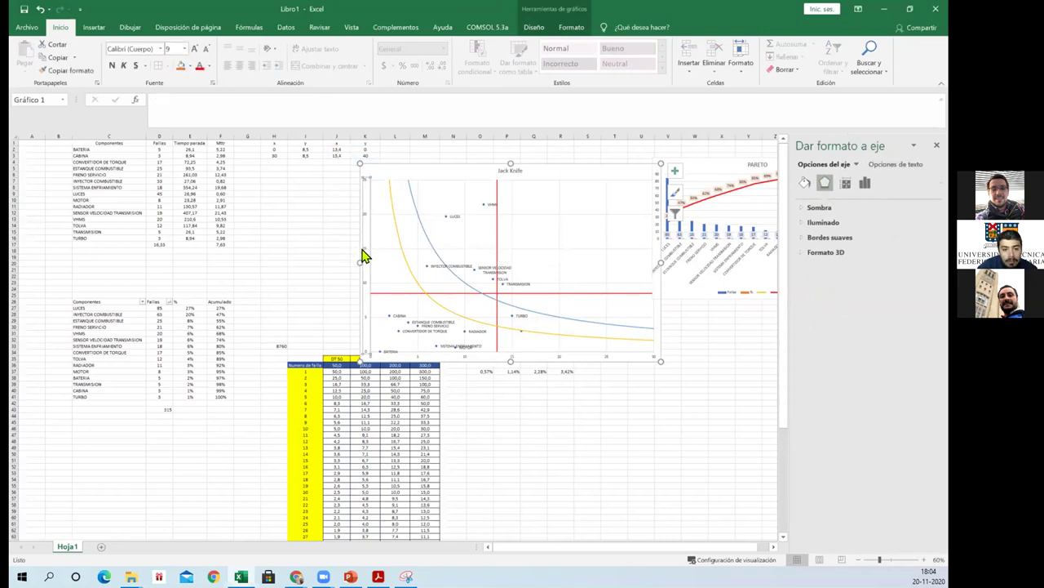
right_click(364, 256)
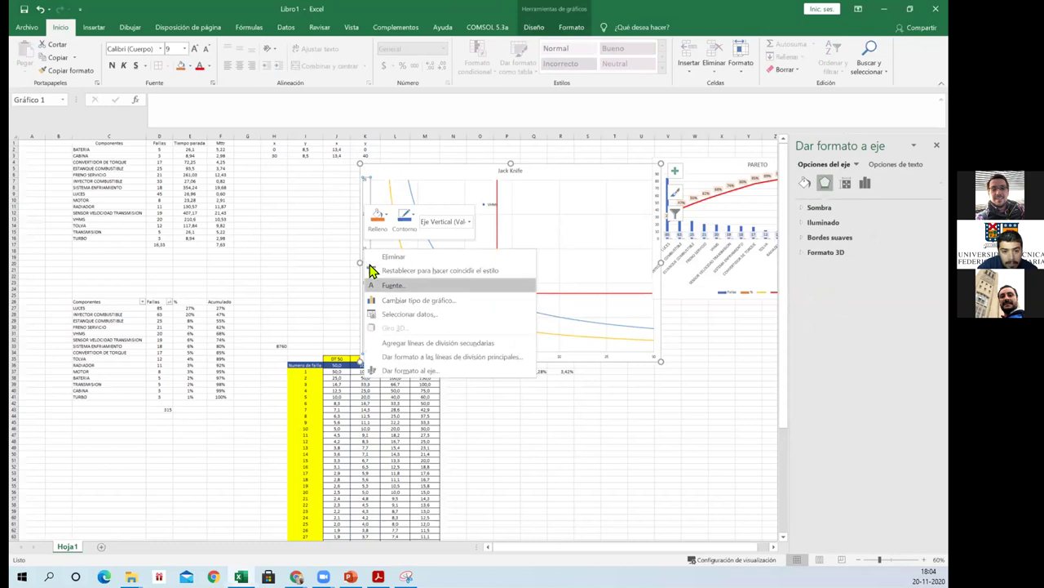
left_click(417, 357)
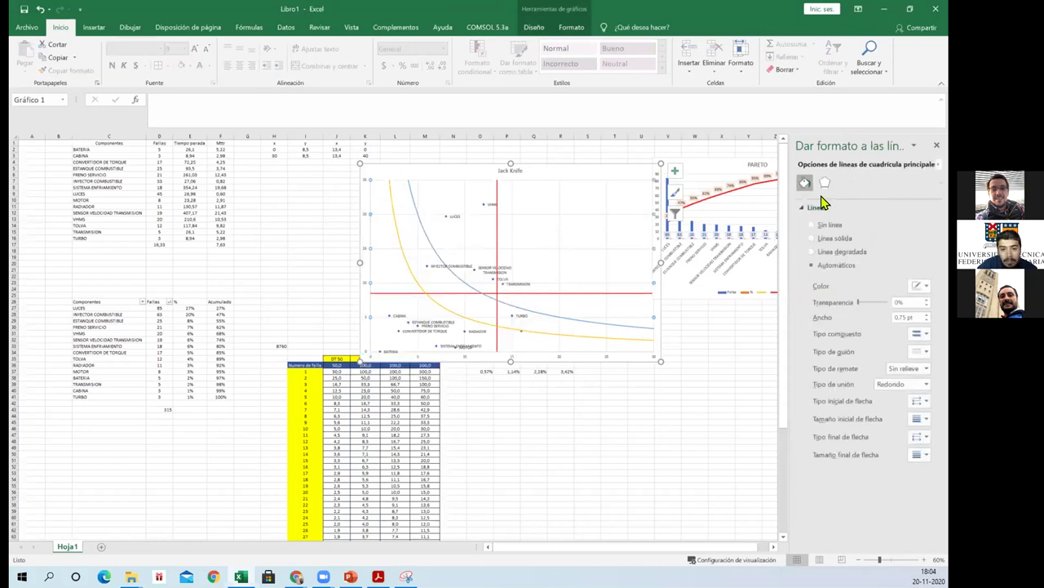
left_click(937, 147)
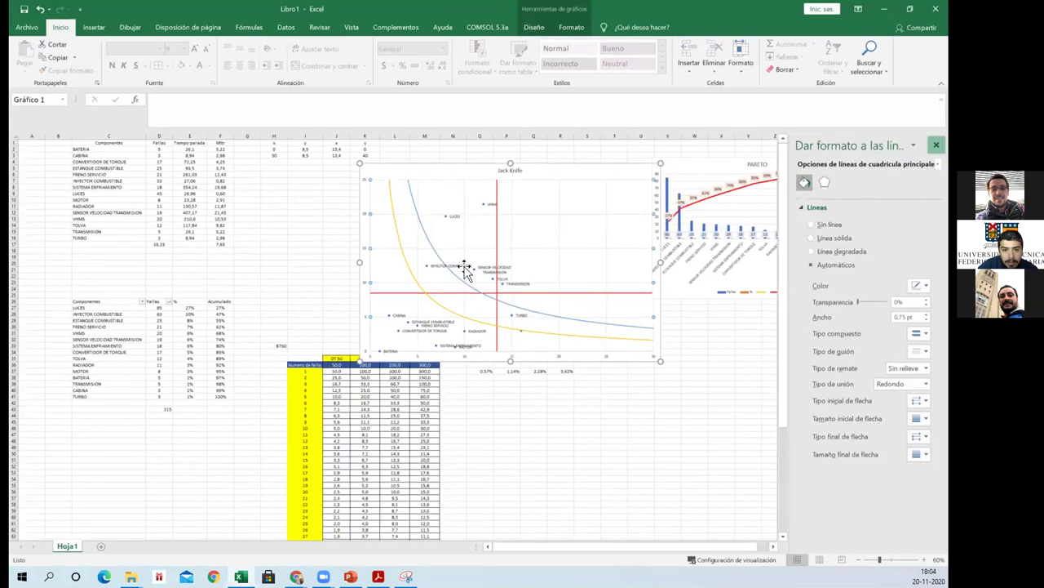
Set the vertical axis of the Jack Knife chart to a logarithmic scale with base 10
right_click(364, 286)
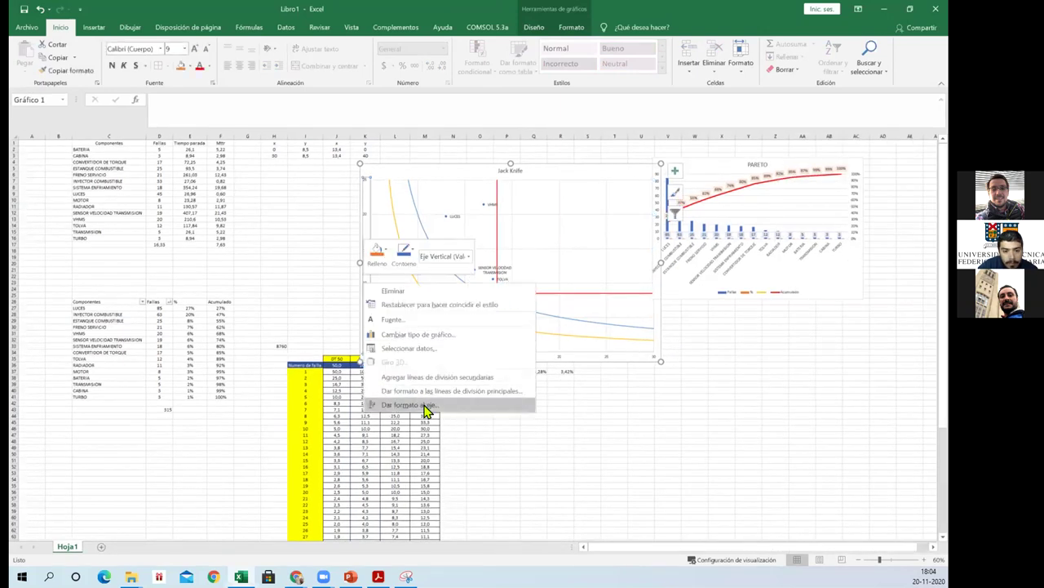
left_click(426, 403)
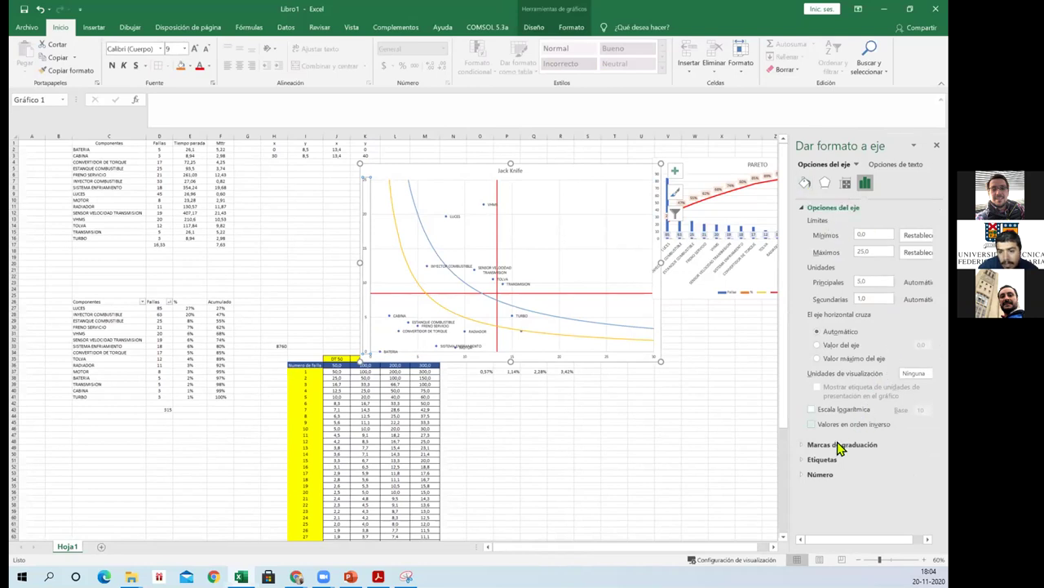
left_click(812, 410)
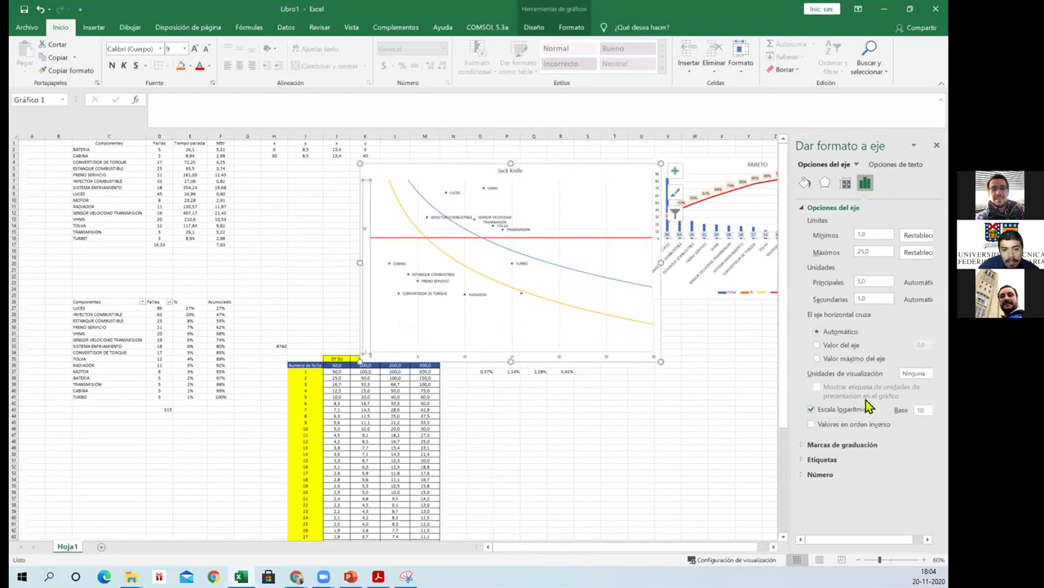
left_click(538, 356)
right_click(539, 356)
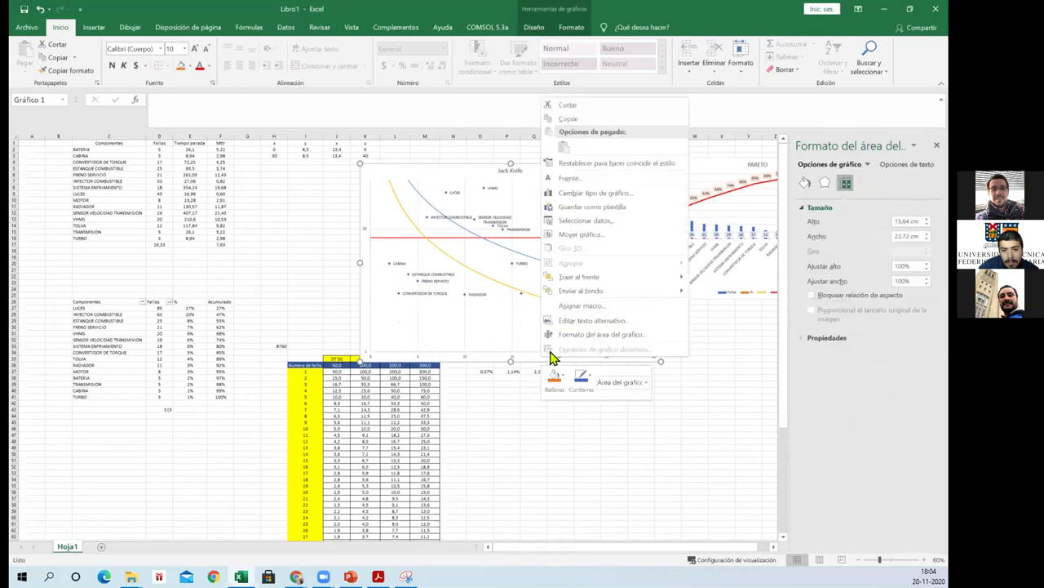
left_click(516, 362)
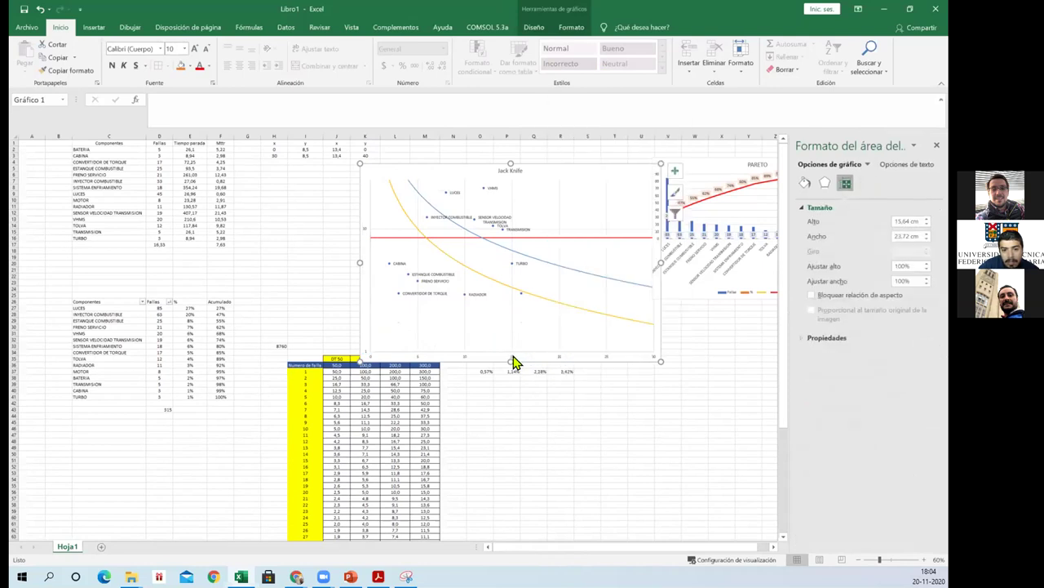
Set the horizontal axis of the Jack Knife chart to a logarithmic scale with base 10
left_click(469, 363)
right_click(469, 363)
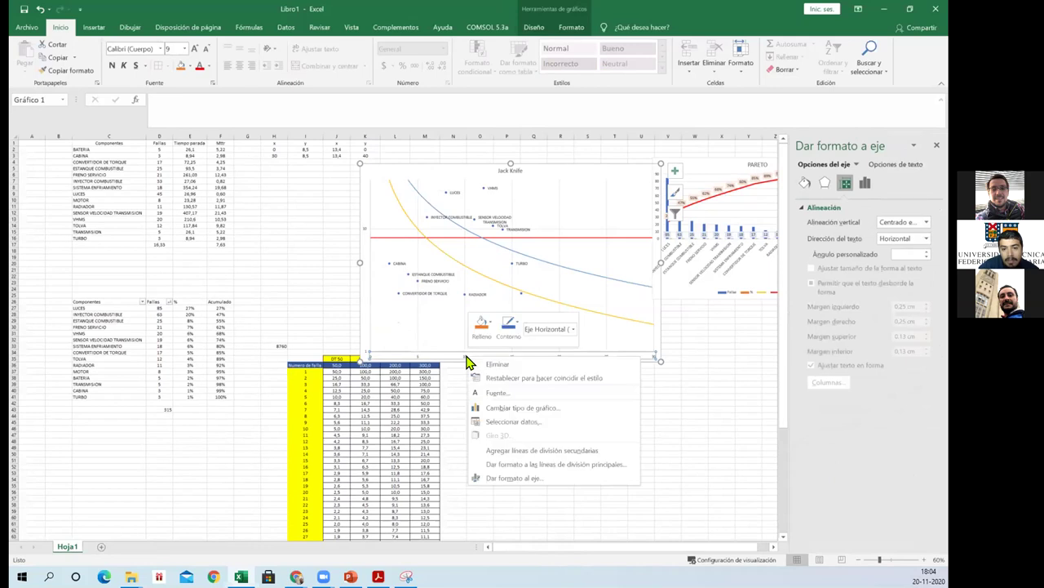
left_click(502, 479)
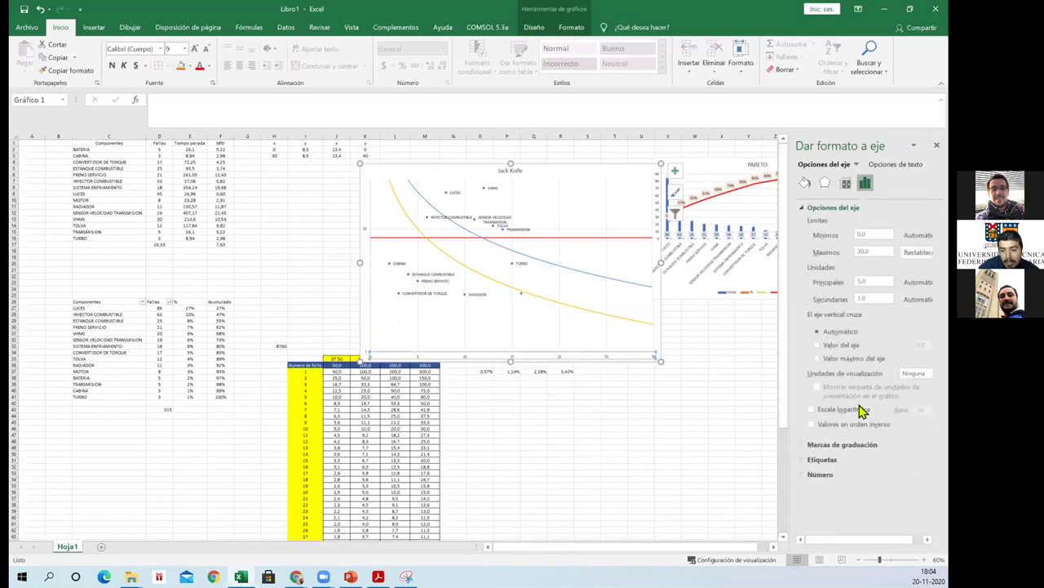
left_click(813, 411)
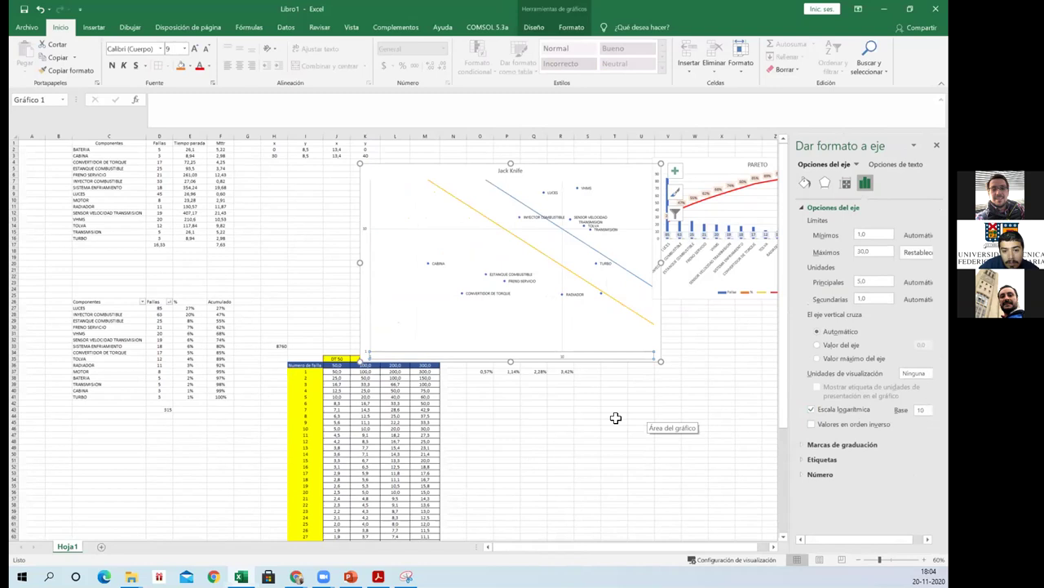
Reposition the Jack Knife chart so that its upper left corner lies at about column J, row 7
left_click_drag(429, 170, 356, 163)
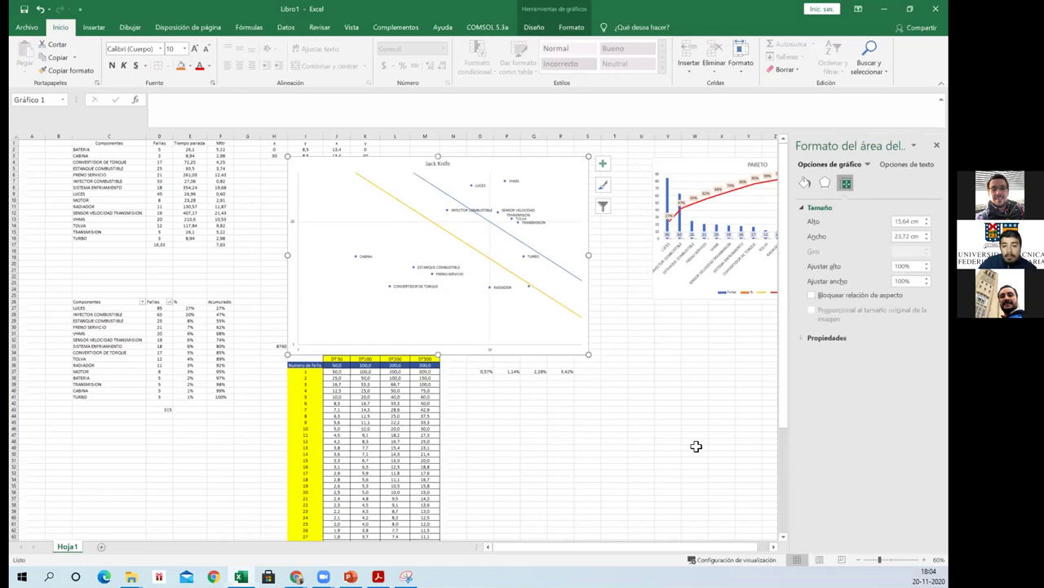
left_click_drag(497, 163, 532, 183)
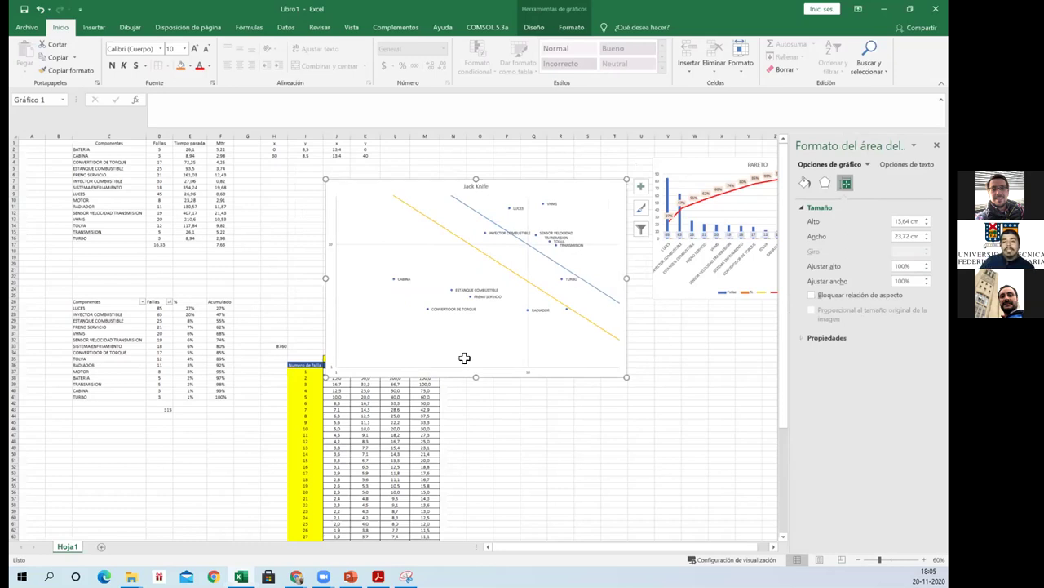
left_click(377, 218)
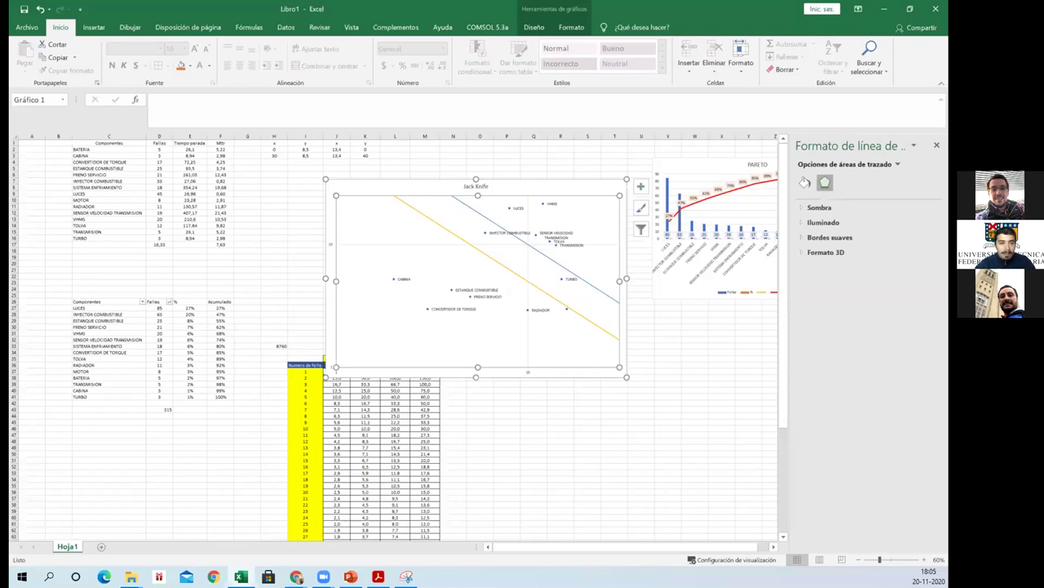
key("Escape")
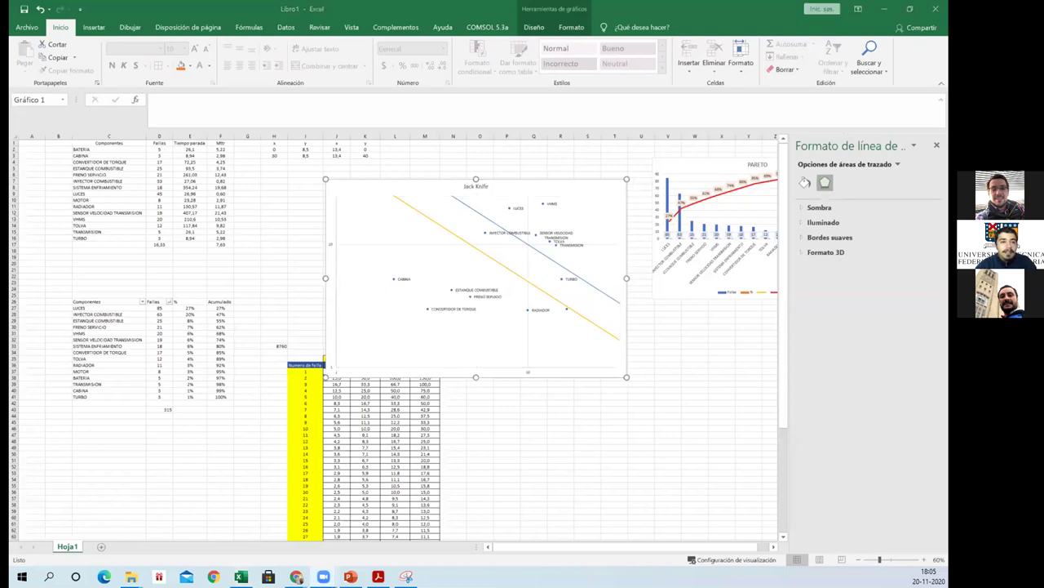